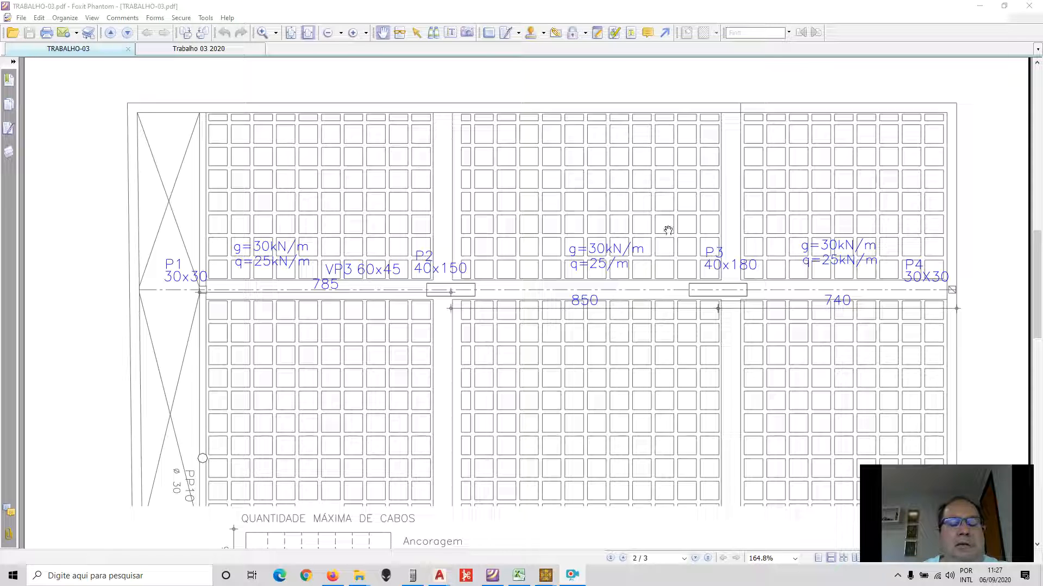
# - Examine the VP3 beam plan and the section with the maximum number of cables, including its anchorage spacing and cable data
pyautogui.scroll(-1, 432, 281)
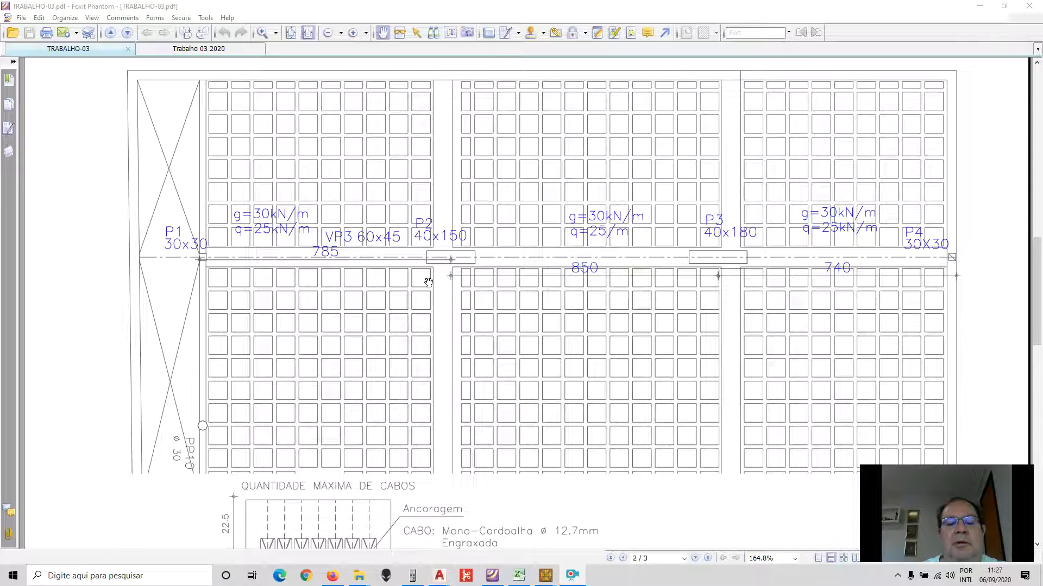
pyautogui.scroll(-4, 428, 281)
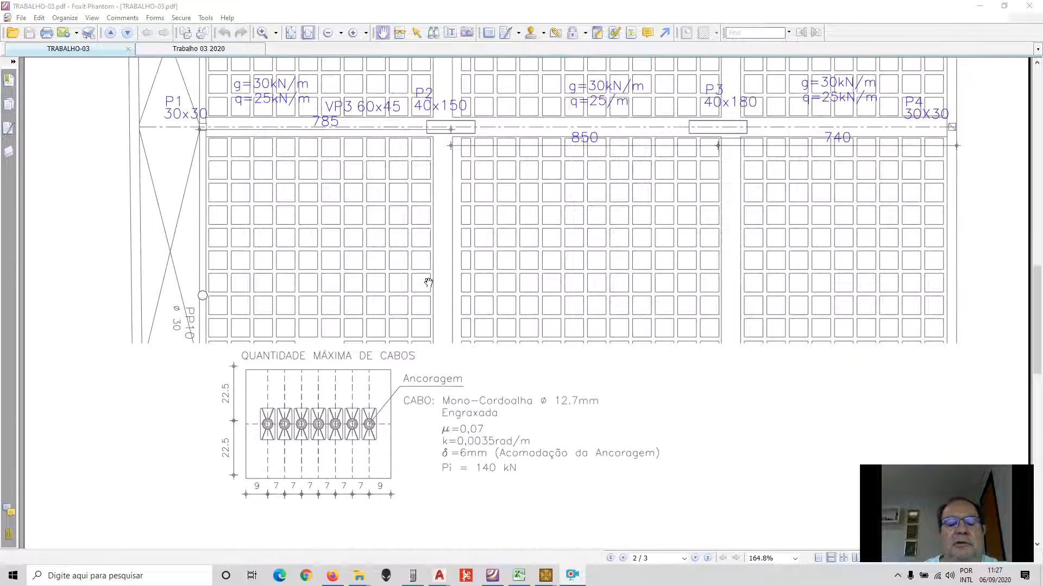
pyautogui.scroll(1, 429, 282)
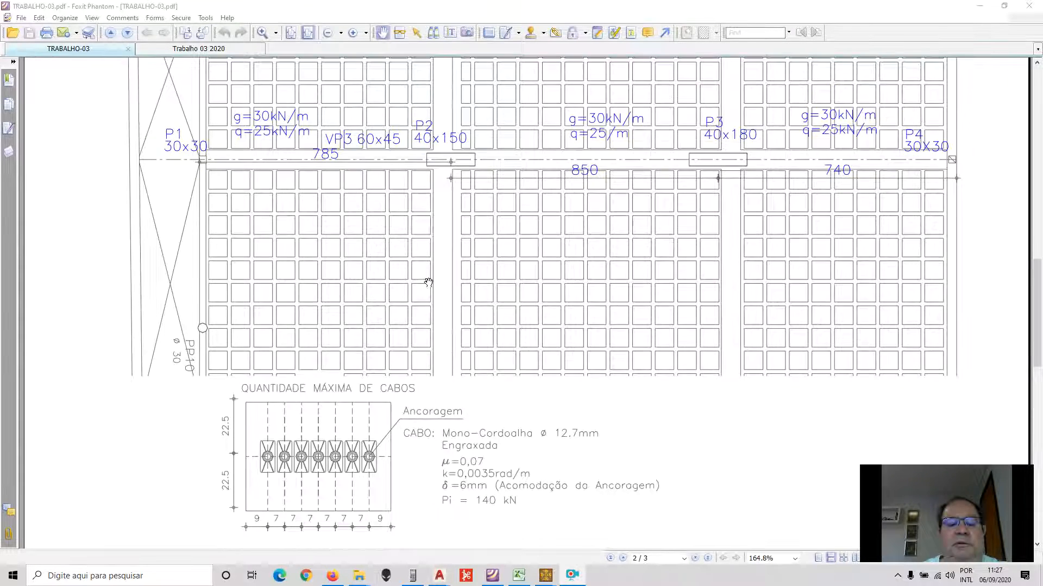
pyautogui.scroll(3, 428, 282)
pyautogui.scroll(-4, 429, 282)
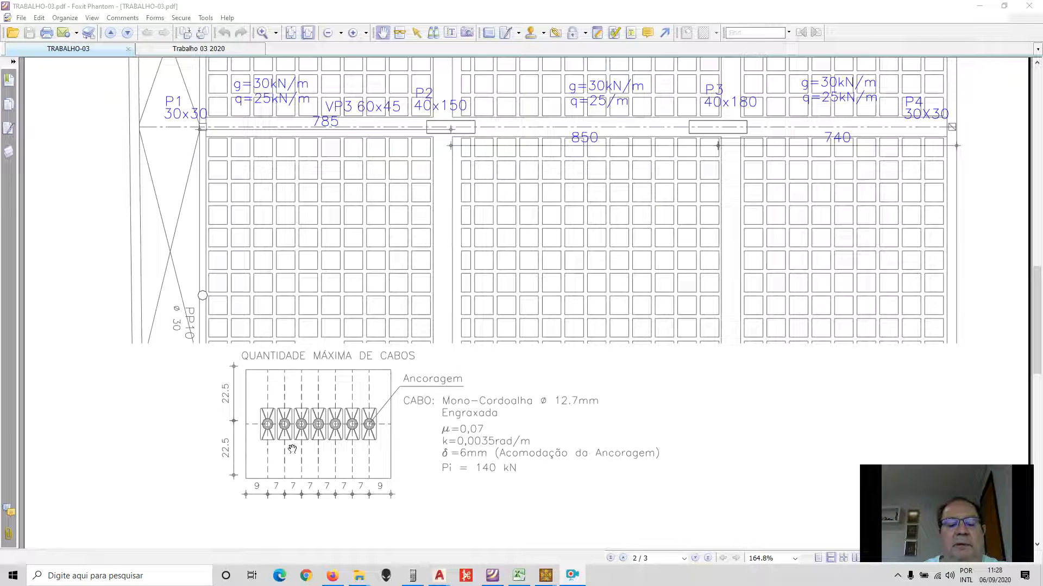
pyautogui.scroll(1, 283, 427)
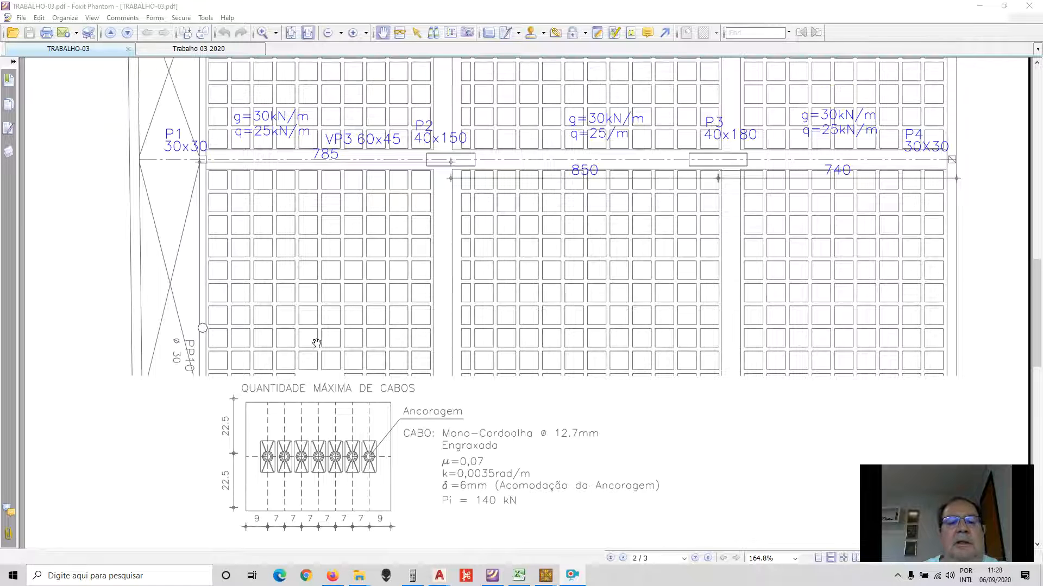
pyautogui.scroll(-2, 372, 212)
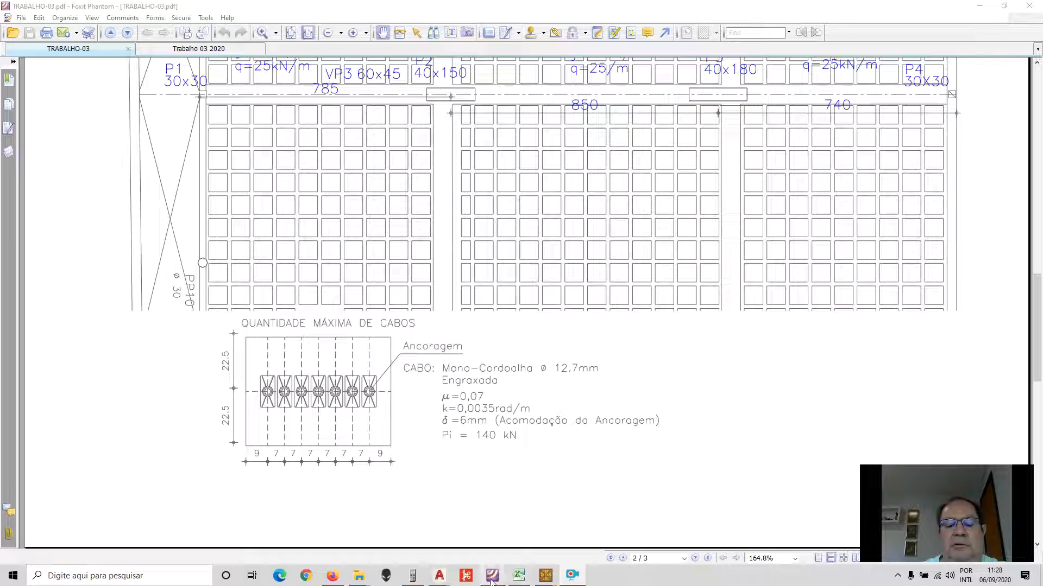
# - Calculate 60 divided by 7, minus 1, in the HP 48 calculator and put the calculator away
pyautogui.click(414, 577)
pyautogui.click(569, 354)
pyautogui.click(664, 310)
pyautogui.click(603, 352)
pyautogui.click(582, 261)
pyautogui.click(601, 285)
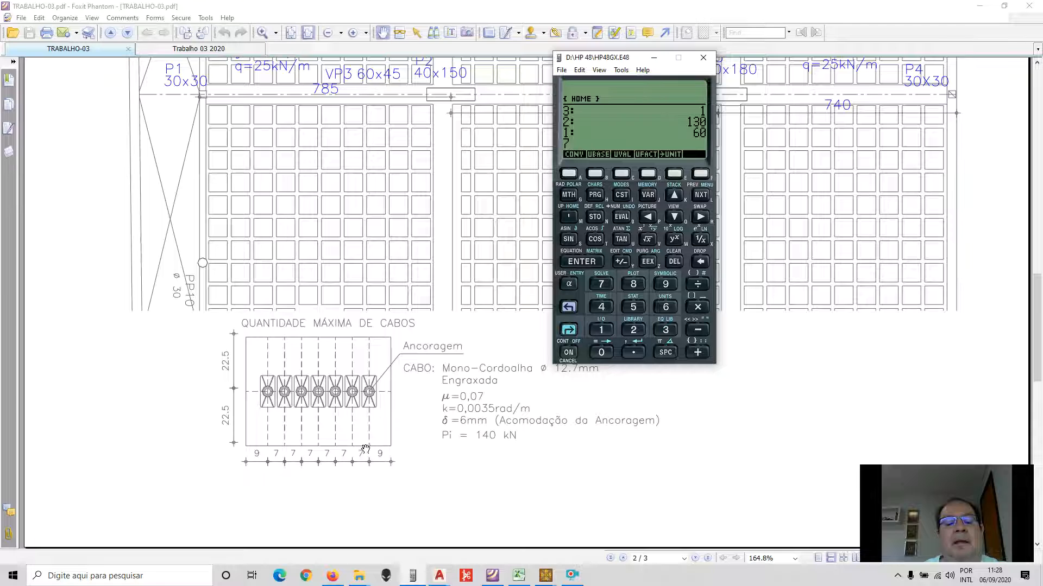
pyautogui.click(699, 285)
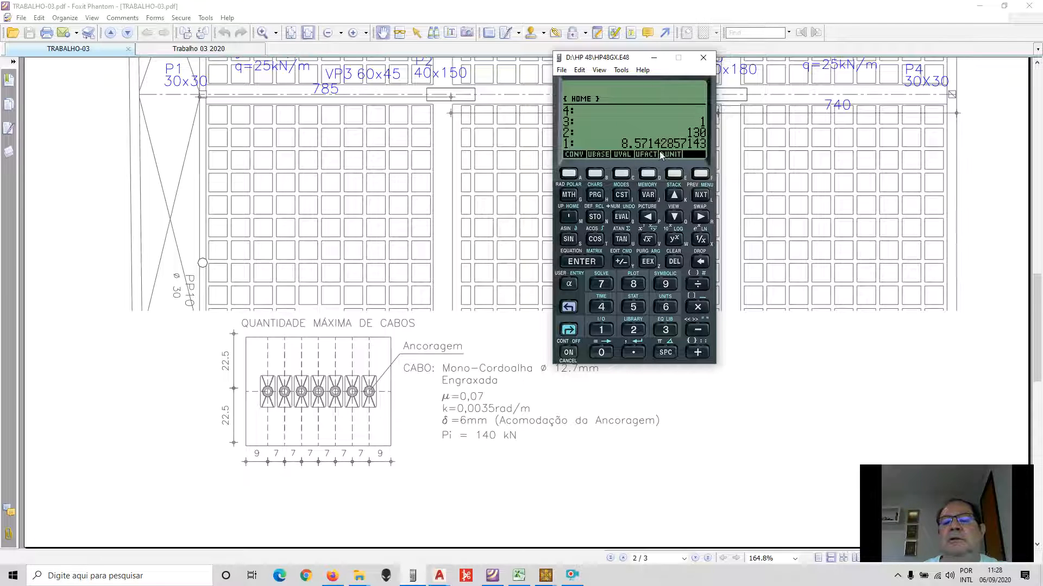
pyautogui.click(601, 329)
pyautogui.click(699, 330)
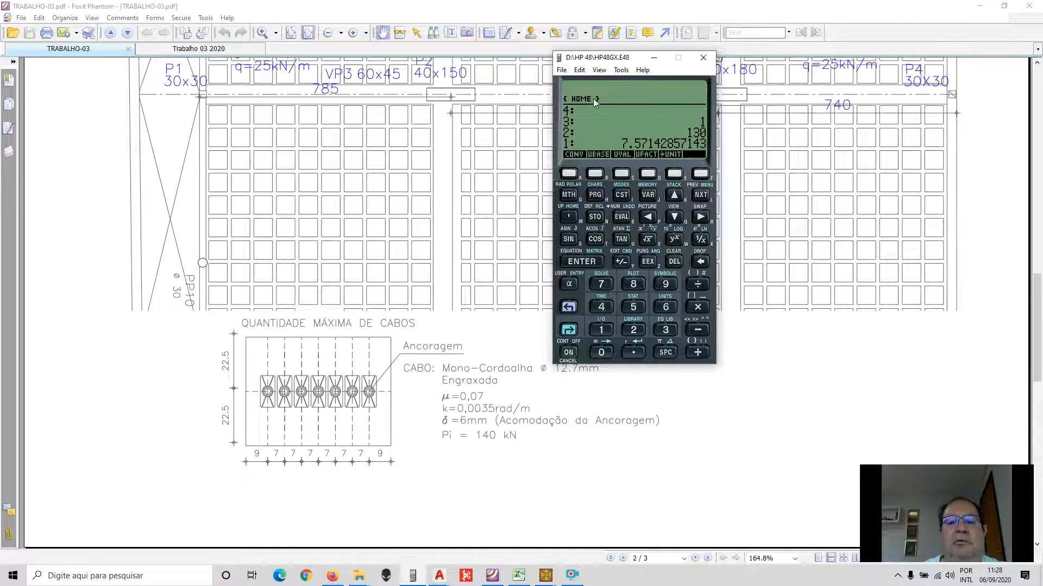
pyautogui.click(654, 60)
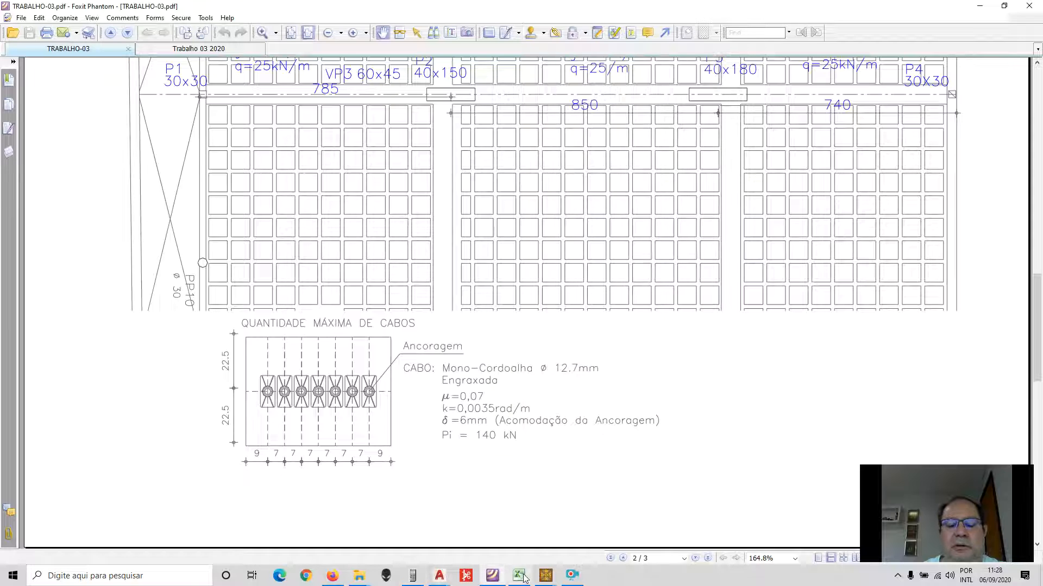
# - Switch to the AutoCAD drawing T3-19.dwg, maximize it and bring the anchorage symbol into view with free space beside it
pyautogui.click(439, 580)
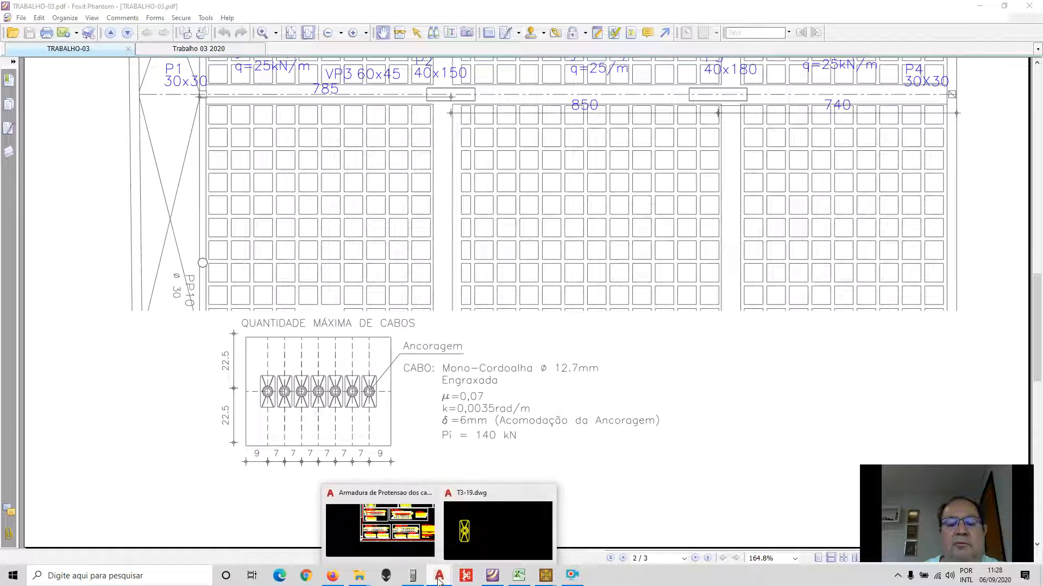
pyautogui.click(506, 532)
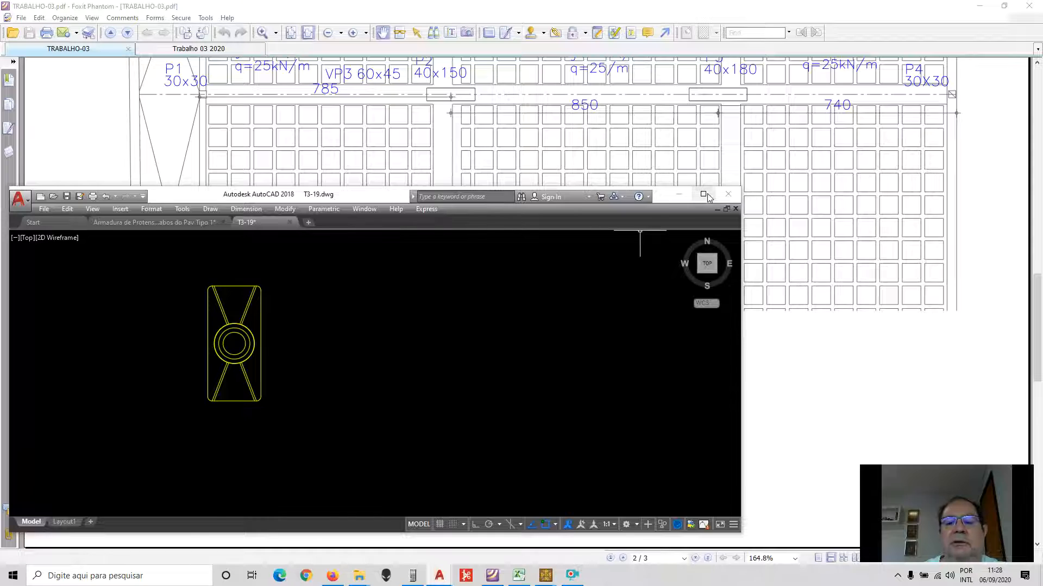
pyautogui.click(705, 191)
pyautogui.scroll(2, 491, 275)
pyautogui.scroll(-3, 221, 240)
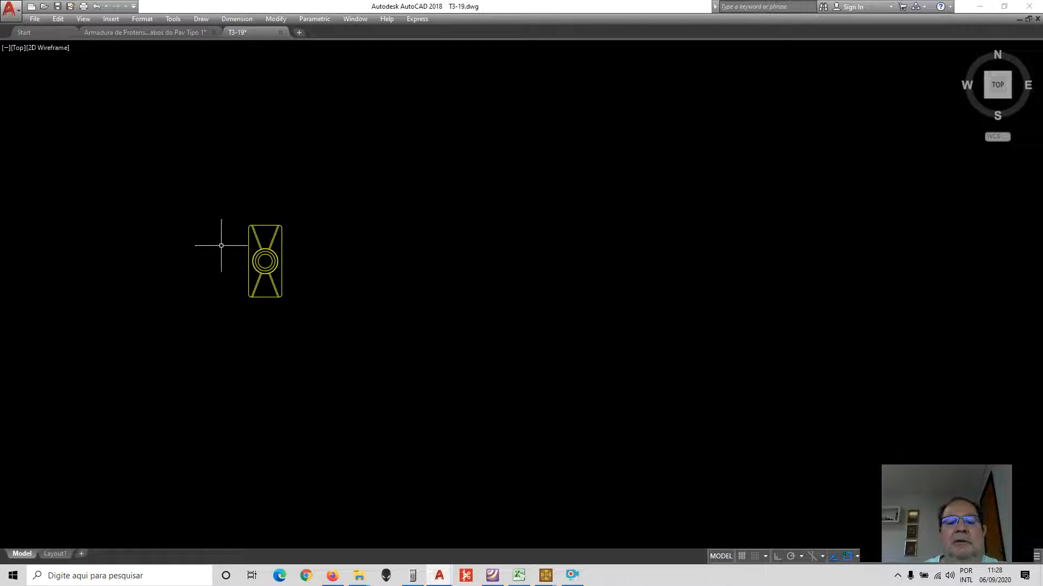
pyautogui.scroll(1, 491, 284)
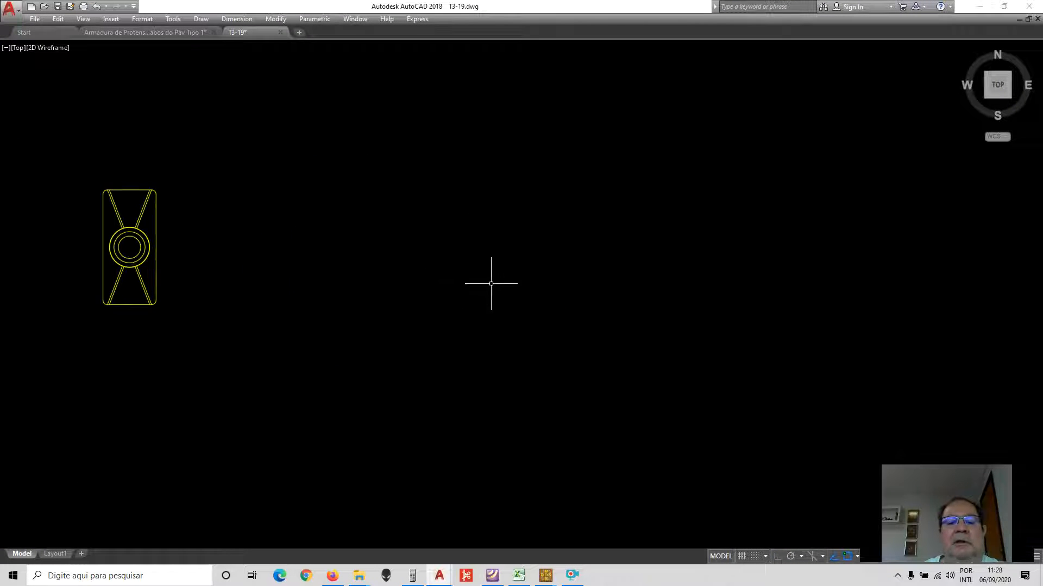
# - Start a rectangle with its first corner in the empty space below and to the right of the anchorage symbol
pyautogui.click(210, 20)
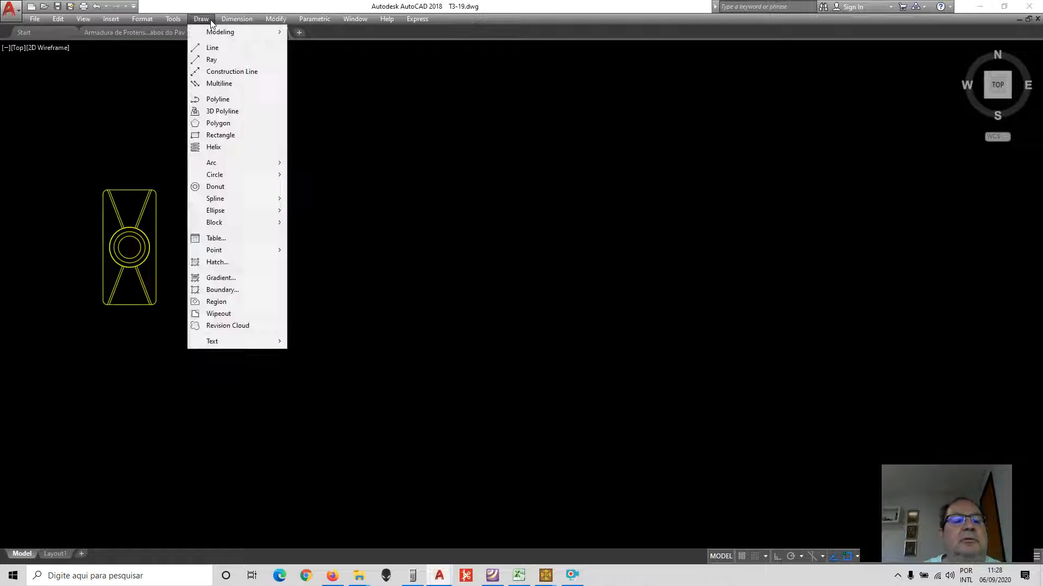
pyautogui.click(217, 135)
pyautogui.click(341, 383)
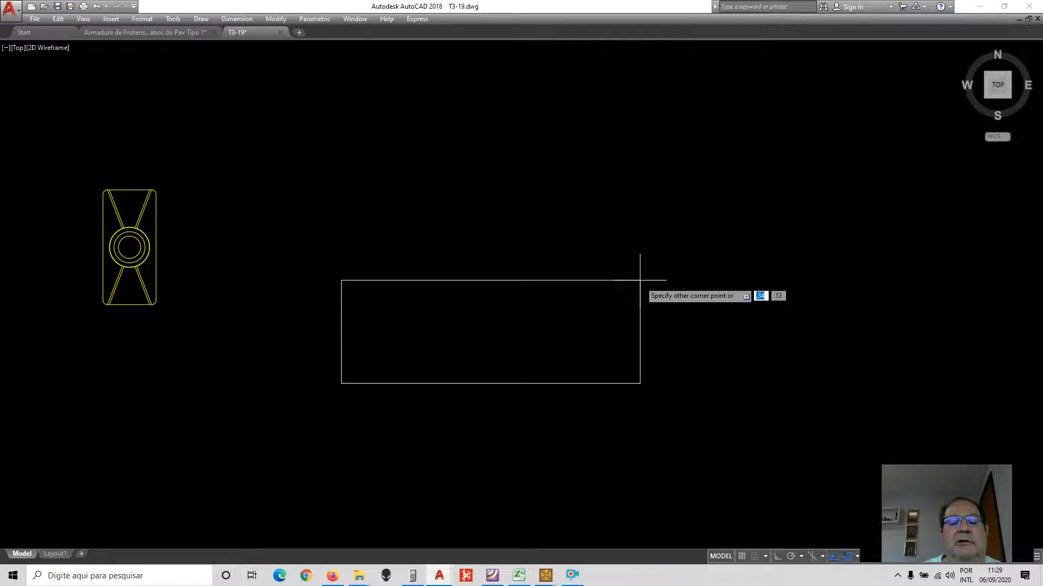
pyautogui.write('@0,')
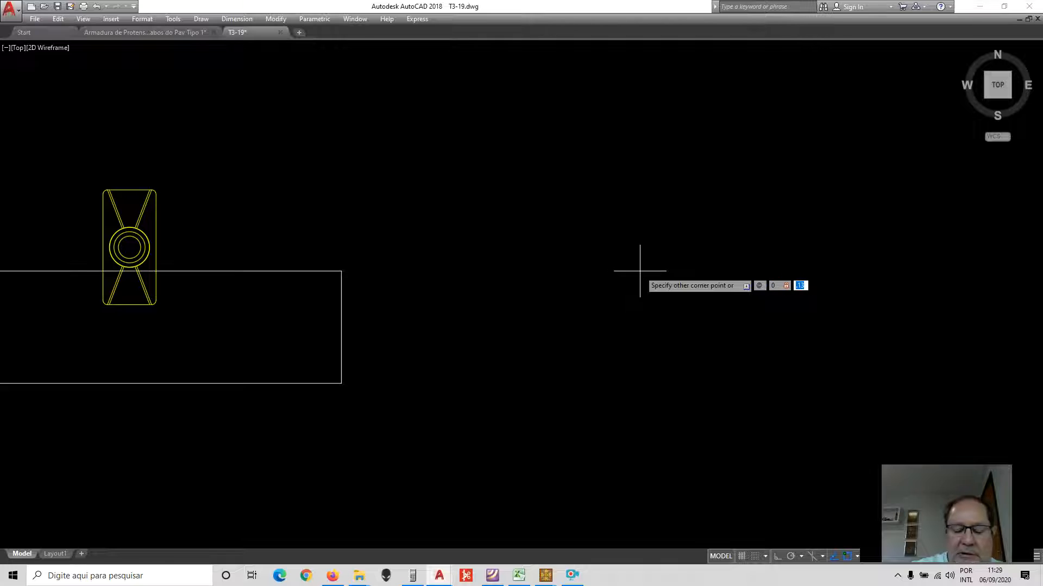
pyautogui.write('60')
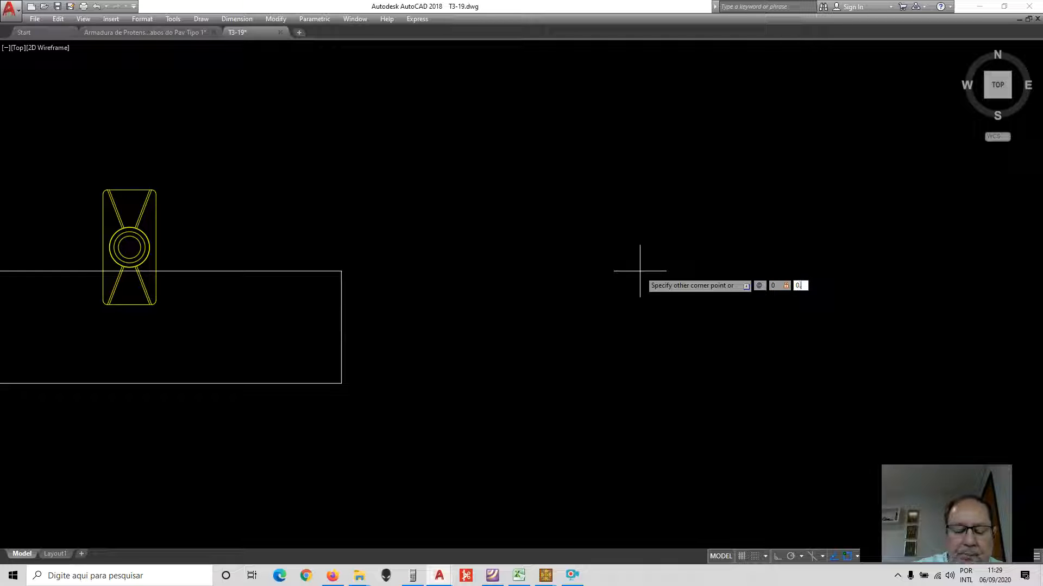
pyautogui.write('0,0.')
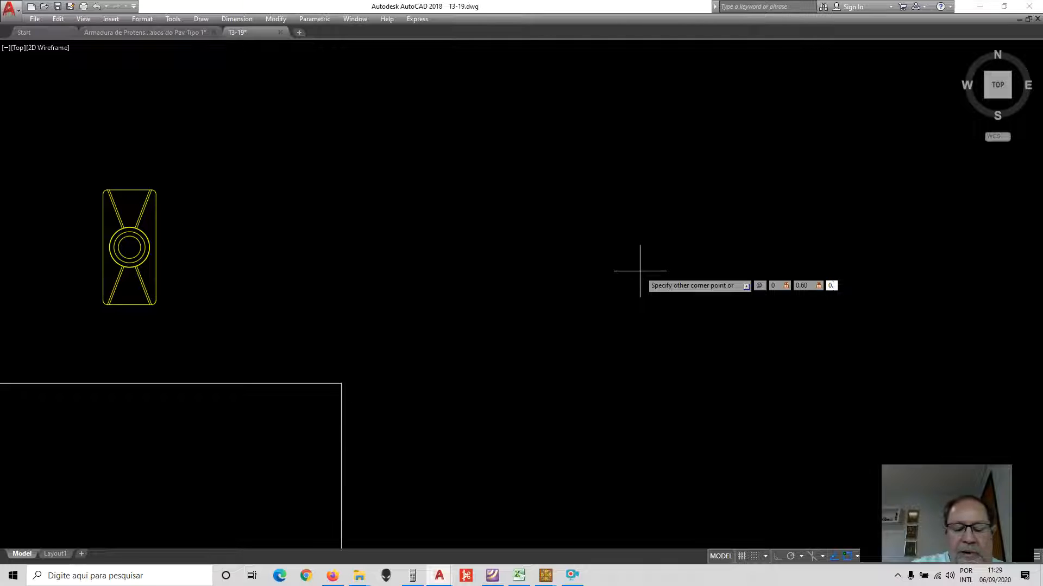
pyautogui.press('Return')
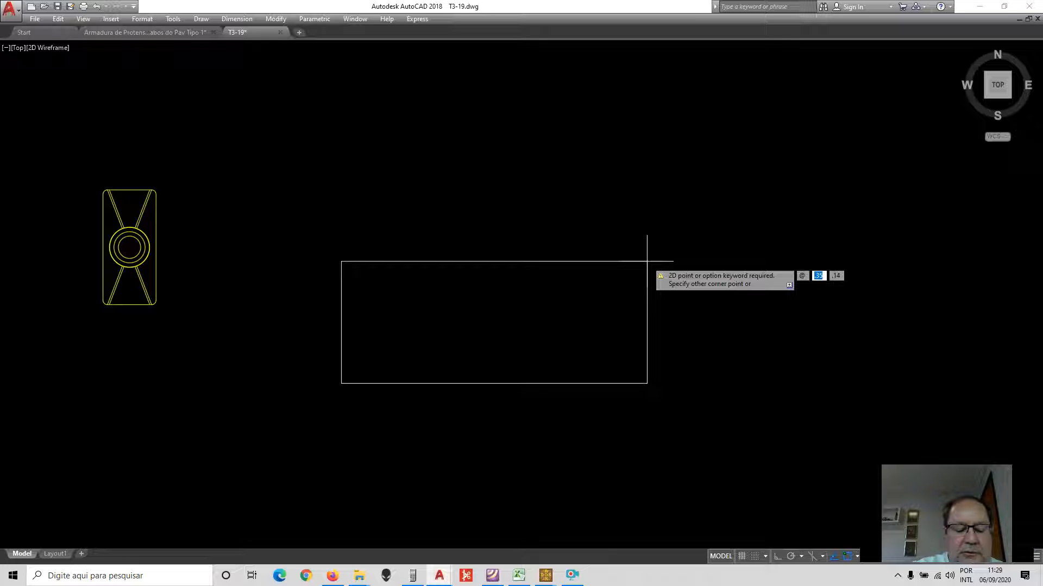
# - Complete the beam section rectangle with a width of 0.60 and a height of 0.45
pyautogui.write('0.60')
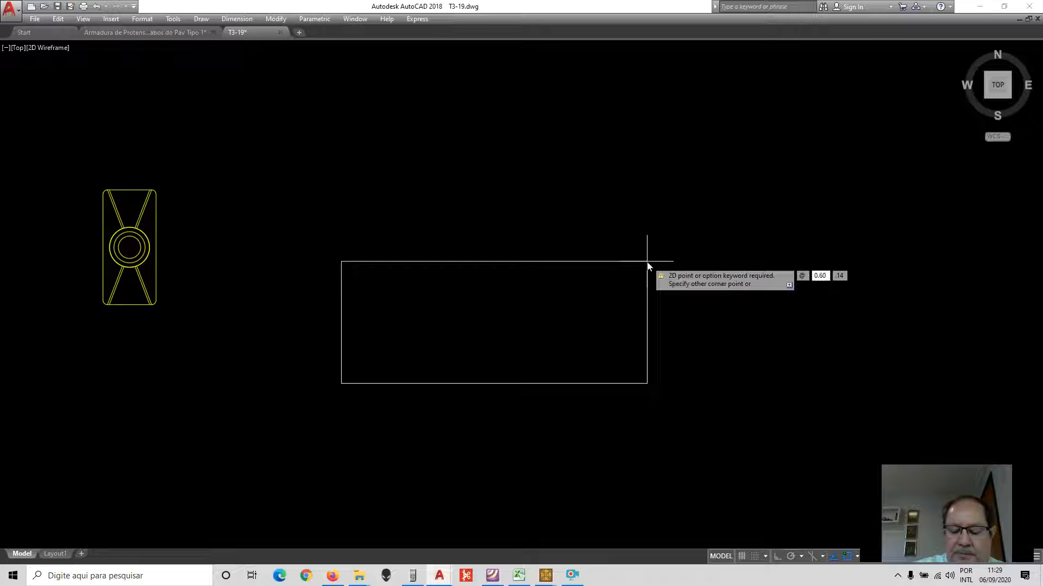
pyautogui.press('Tab')
pyautogui.write('0.45')
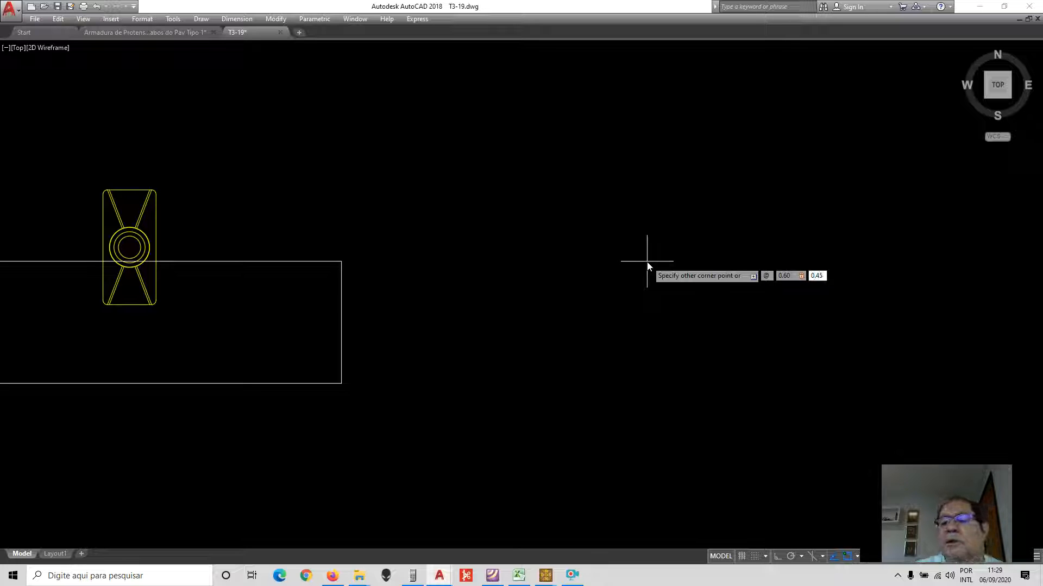
pyautogui.press('Return')
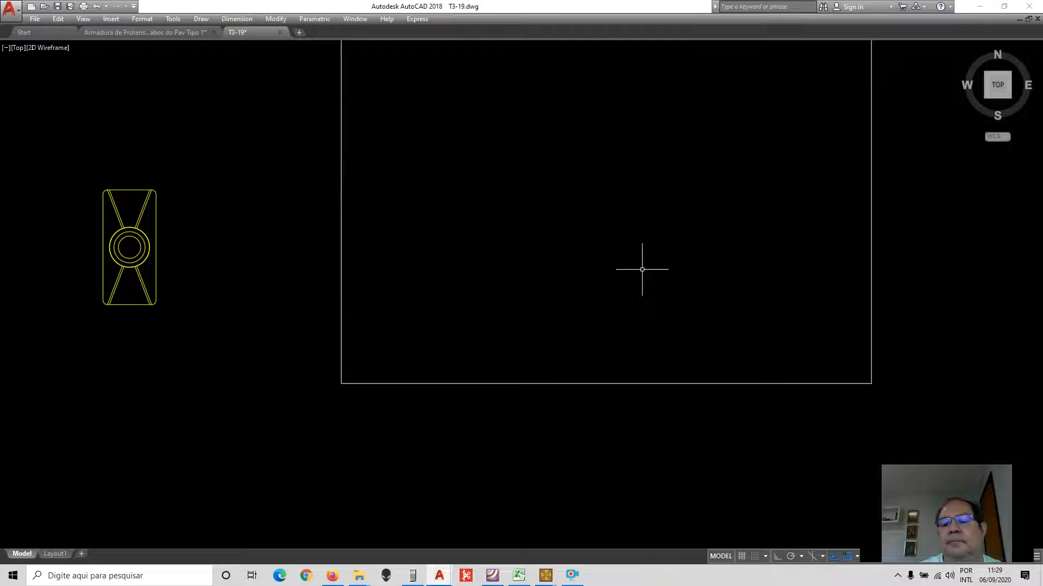
pyautogui.scroll(-8, 601, 282)
pyautogui.scroll(4, 663, 270)
pyautogui.scroll(2, 706, 274)
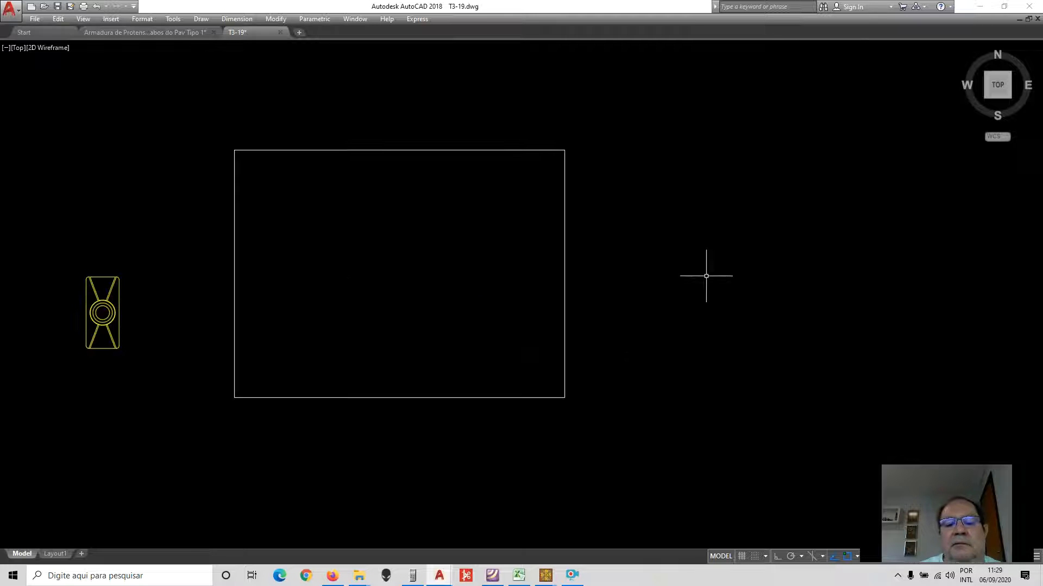
# - Check the rectangle's width and height with dimension previews between its corners, cancelling each before placement
pyautogui.click(237, 19)
pyautogui.click(255, 58)
pyautogui.click(234, 398)
pyautogui.click(564, 397)
pyautogui.press('Escape')
pyautogui.rightClick(585, 215)
pyautogui.click(628, 221)
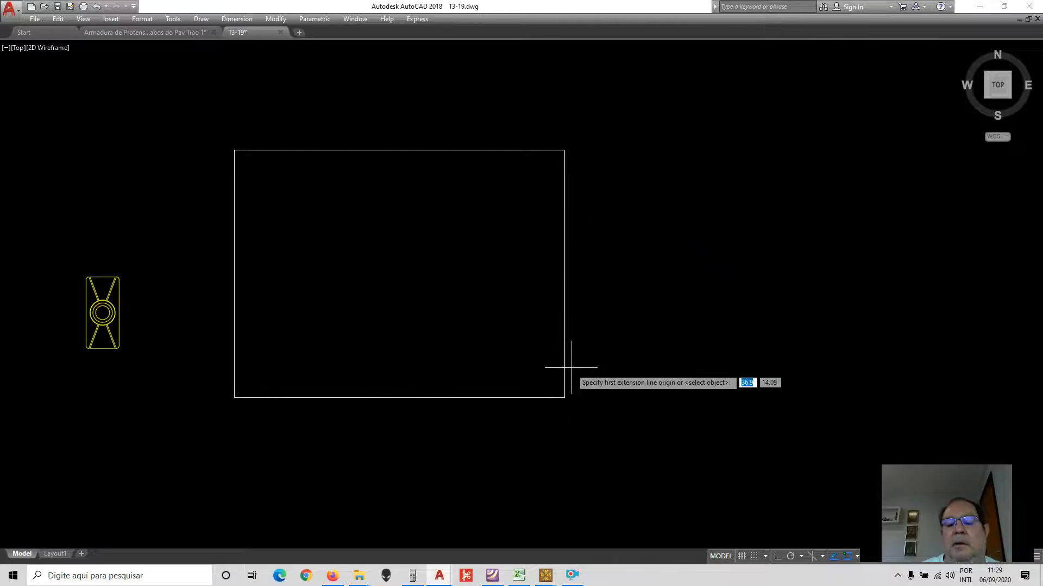
pyautogui.click(564, 398)
pyautogui.click(565, 150)
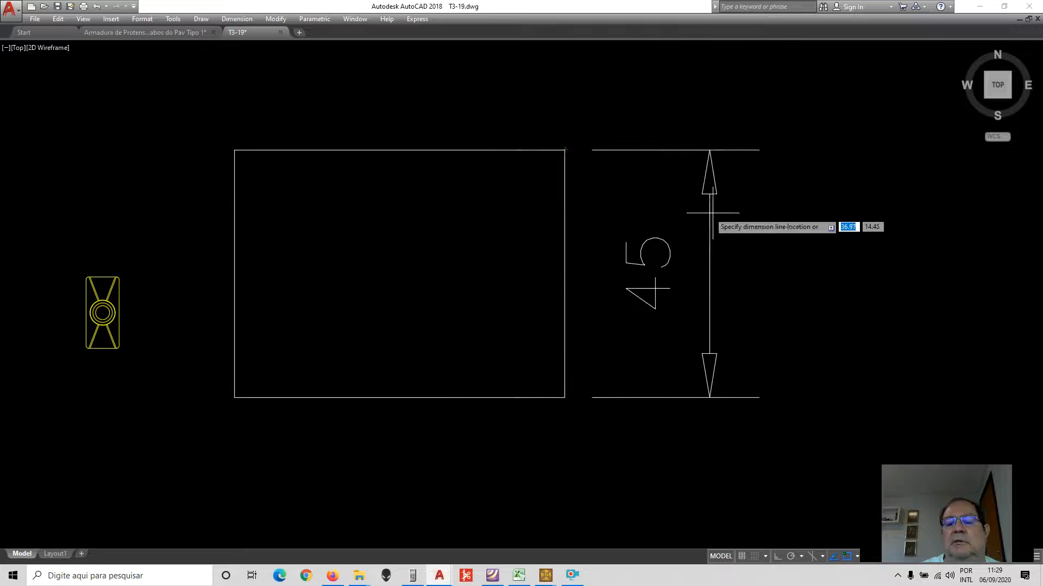
pyautogui.press('Escape')
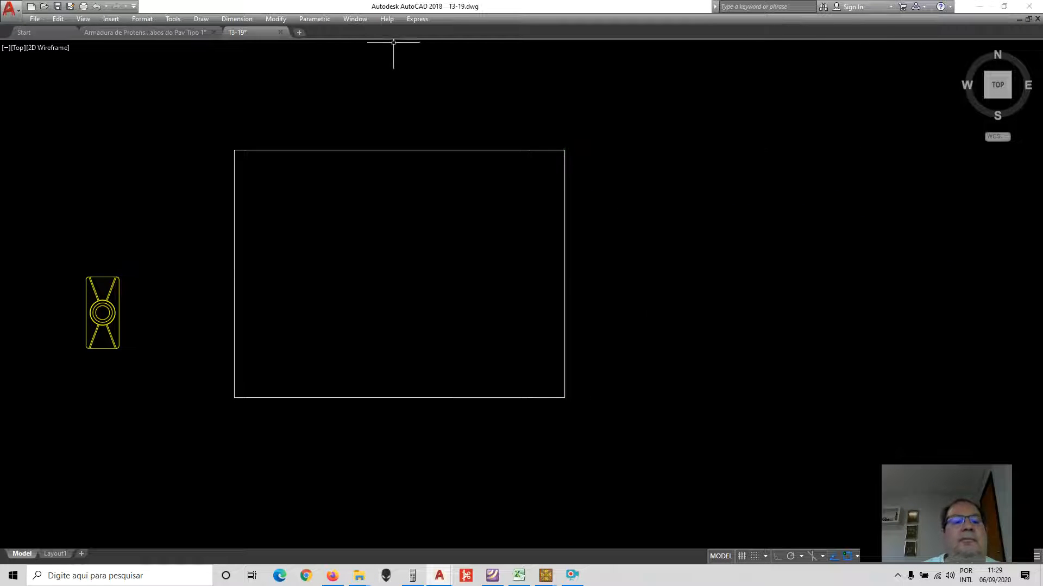
# - Explode the beam section rectangle into separate lines
pyautogui.click(276, 19)
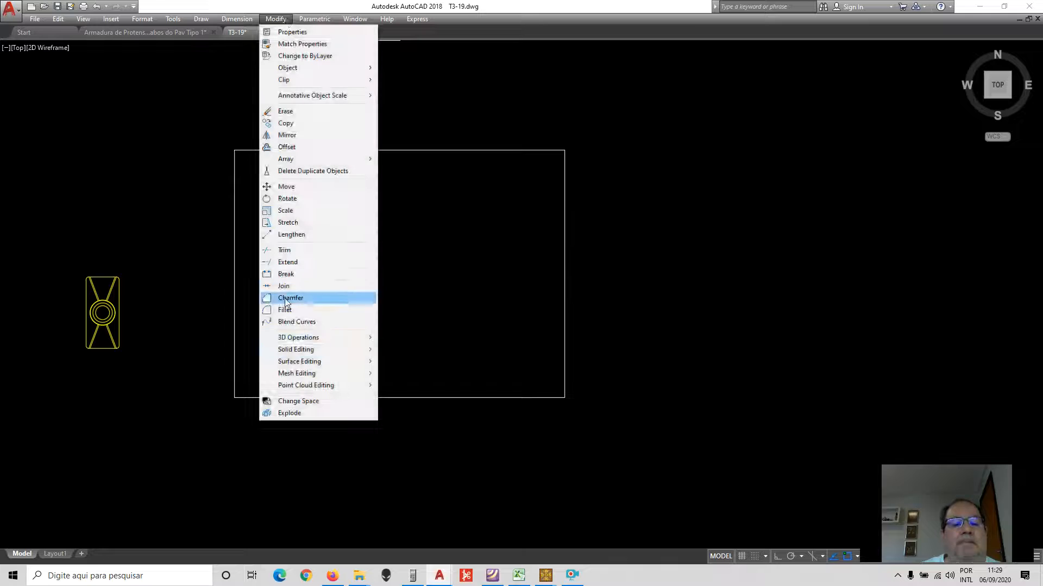
pyautogui.click(293, 414)
pyautogui.press('Return')
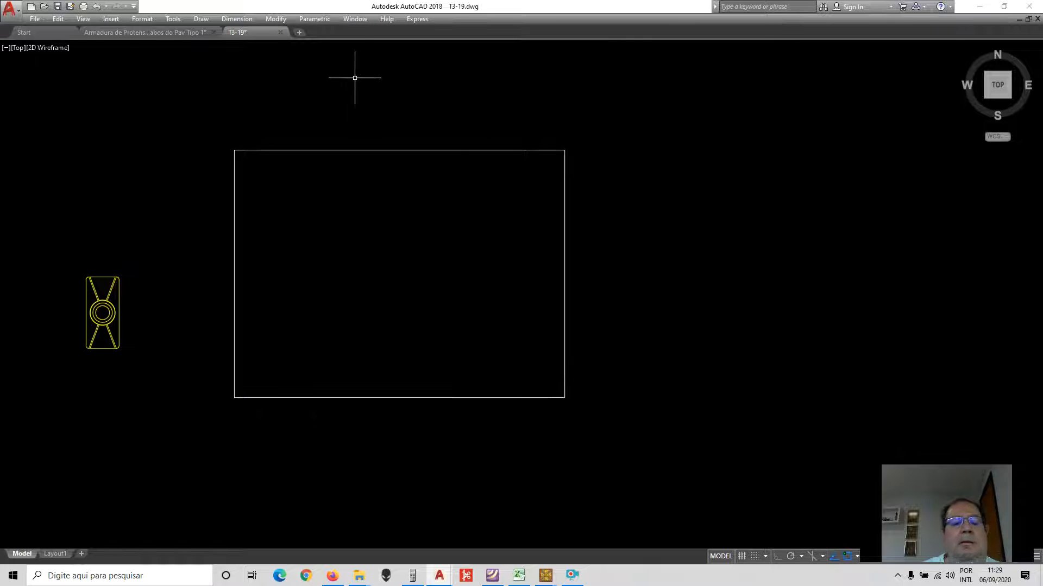
# - Draw a horizontal line about 0.15 long from the centre of the anchorage's circles toward the beam section, with Ortho on
pyautogui.click(201, 20)
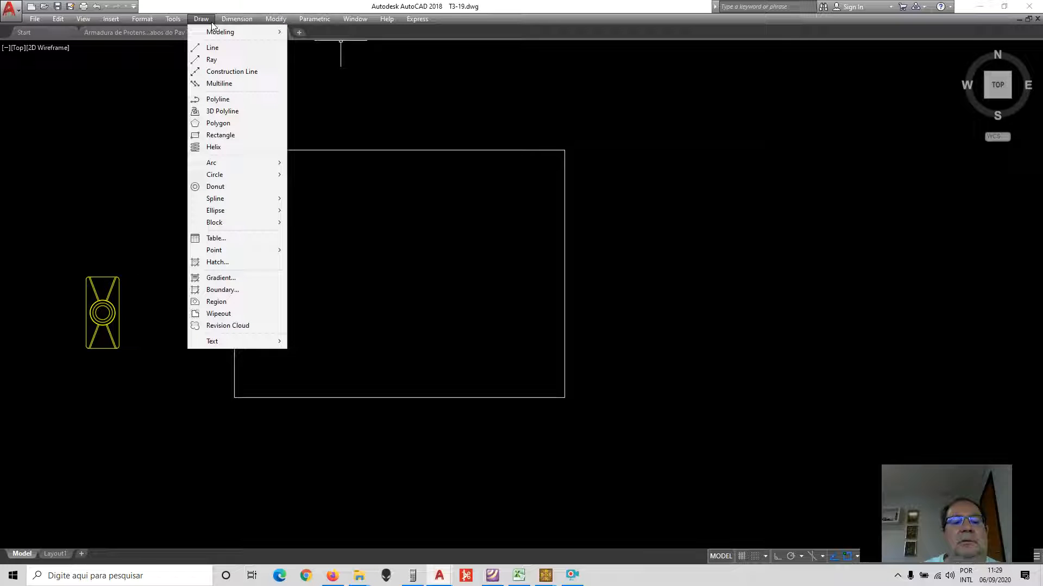
pyautogui.click(211, 23)
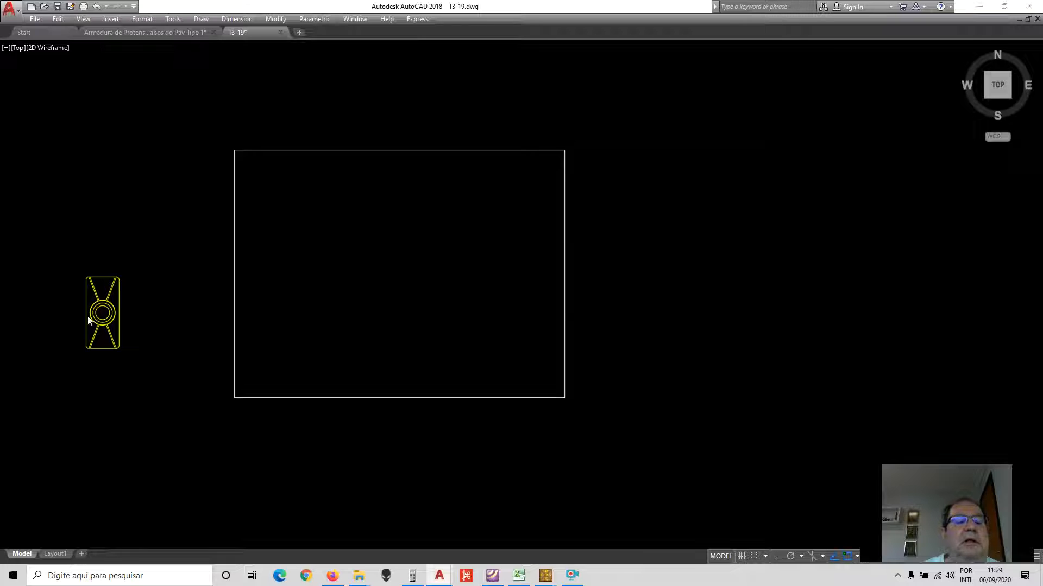
pyautogui.scroll(-2, 335, 313)
pyautogui.scroll(4, 194, 302)
pyautogui.click(237, 18)
pyautogui.click(201, 19)
pyautogui.click(200, 18)
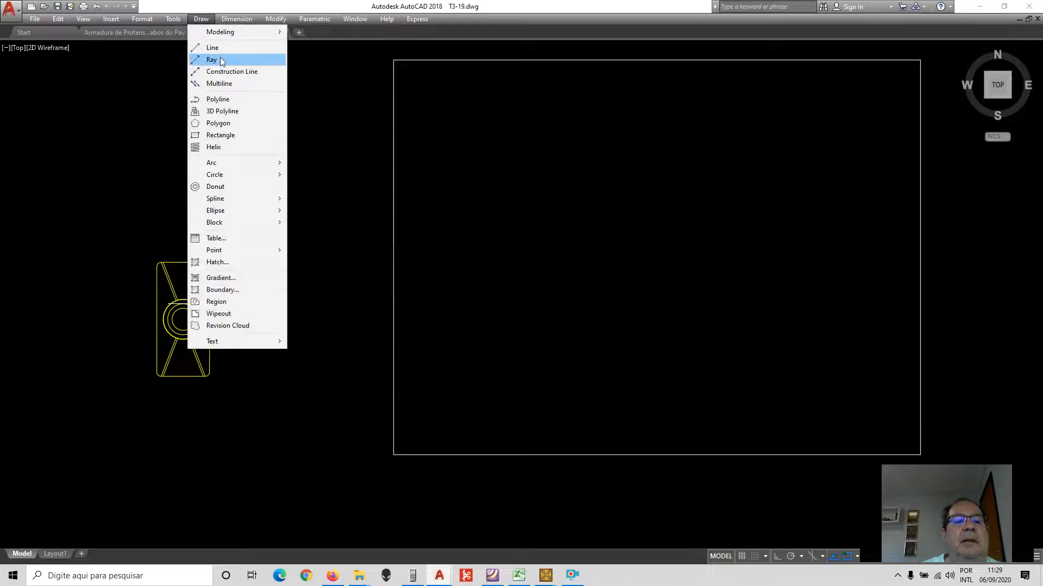
pyautogui.click(212, 48)
pyautogui.click(183, 319)
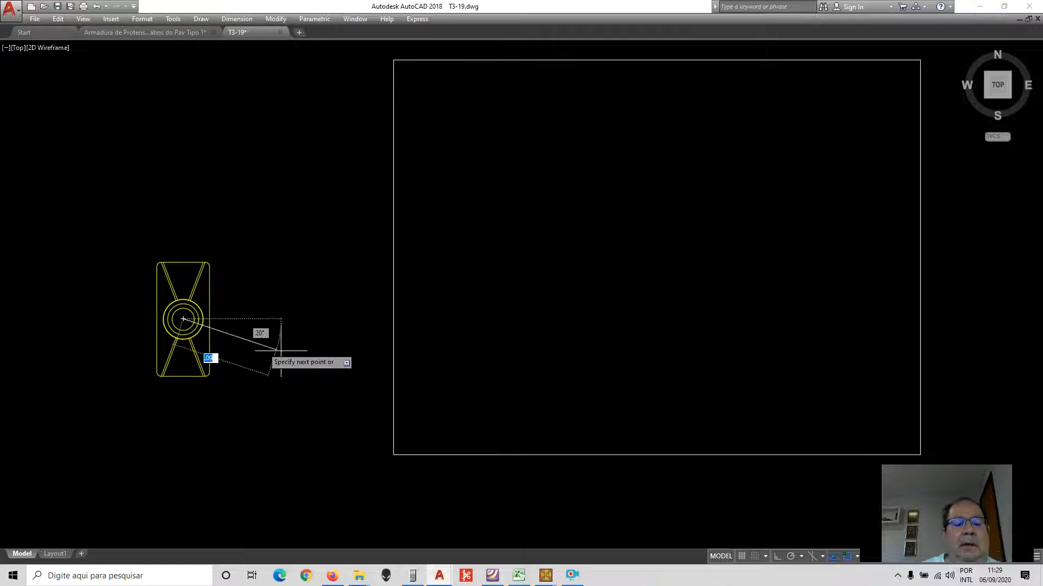
pyautogui.press('F8')
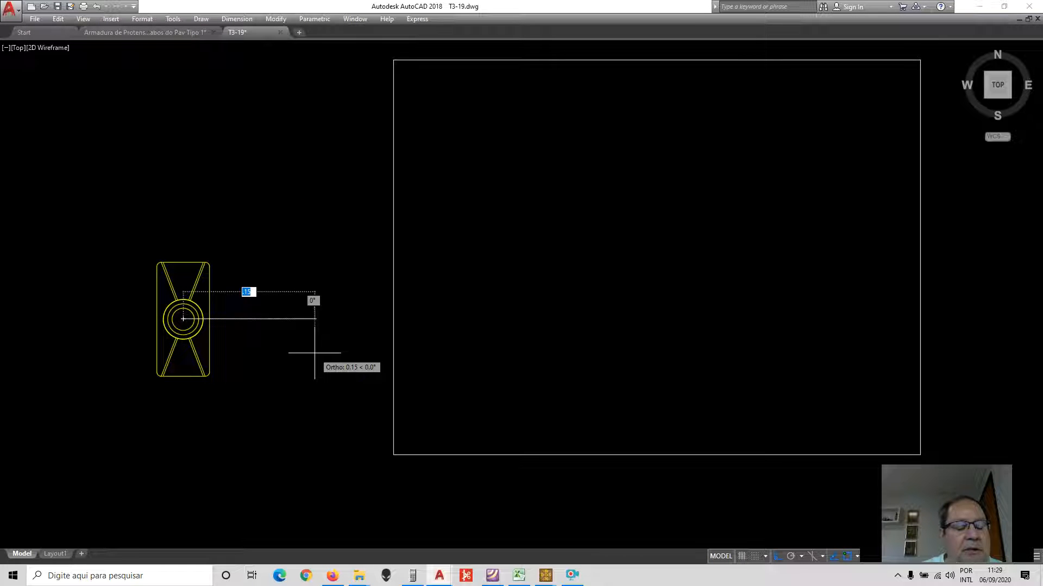
pyautogui.click(314, 353)
pyautogui.press('Return')
# - Offset the horizontal line starting at the anchorage centre upward by 0.14
pyautogui.click(284, 20)
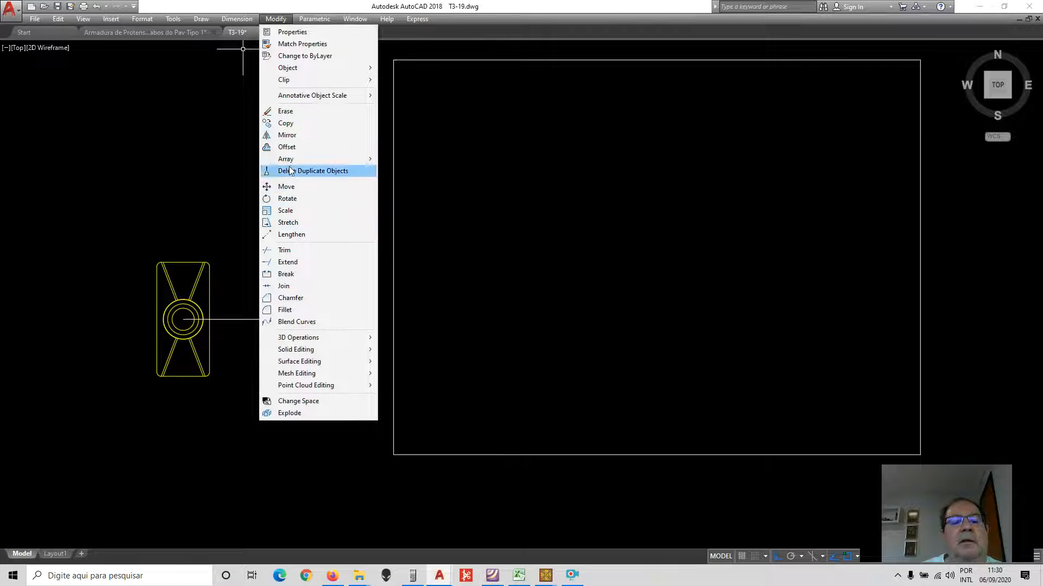
pyautogui.click(287, 147)
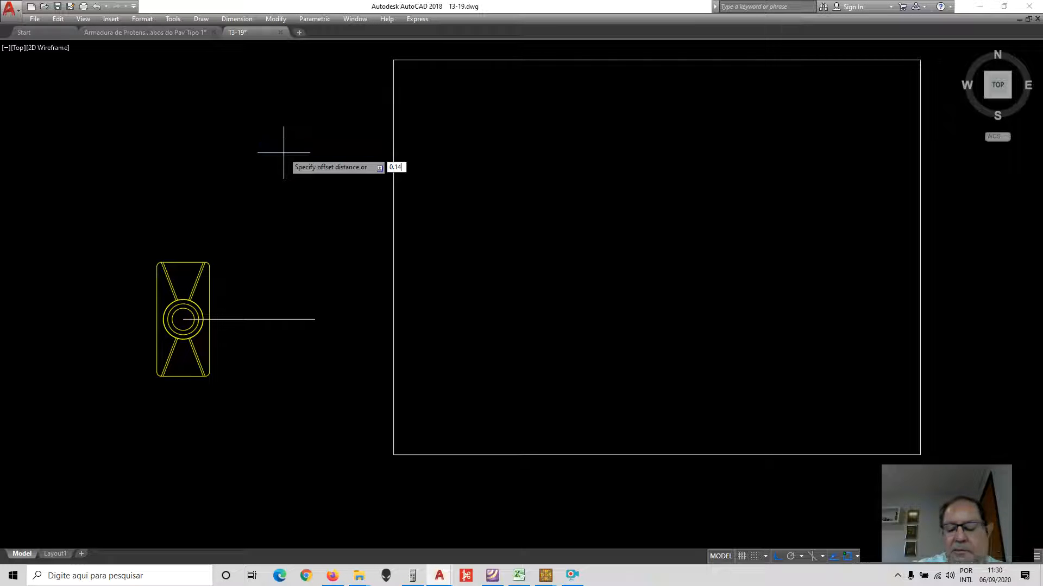
pyautogui.click(298, 319)
pyautogui.click(277, 135)
# - Copy the anchorage from its circle centre to the start of the upper offset line
pyautogui.click(276, 19)
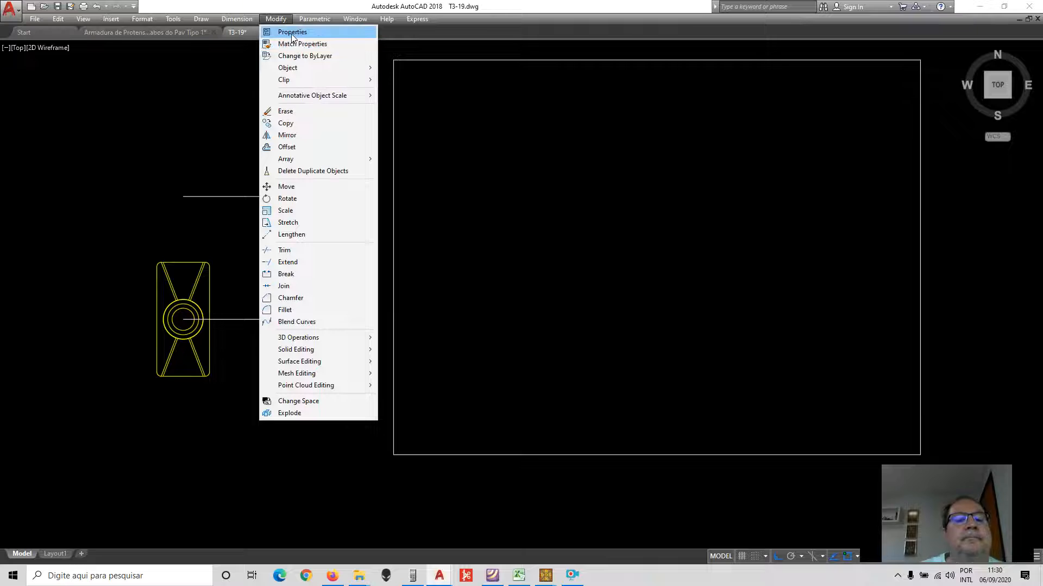
pyautogui.click(286, 123)
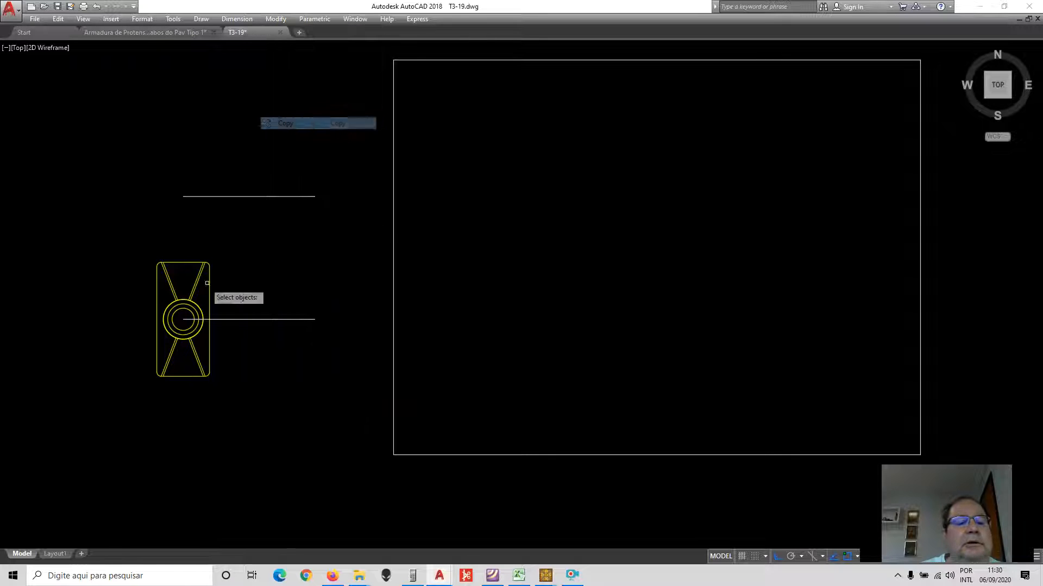
pyautogui.click(145, 253)
pyautogui.click(245, 400)
pyautogui.press('Return')
pyautogui.click(183, 319)
pyautogui.click(188, 191)
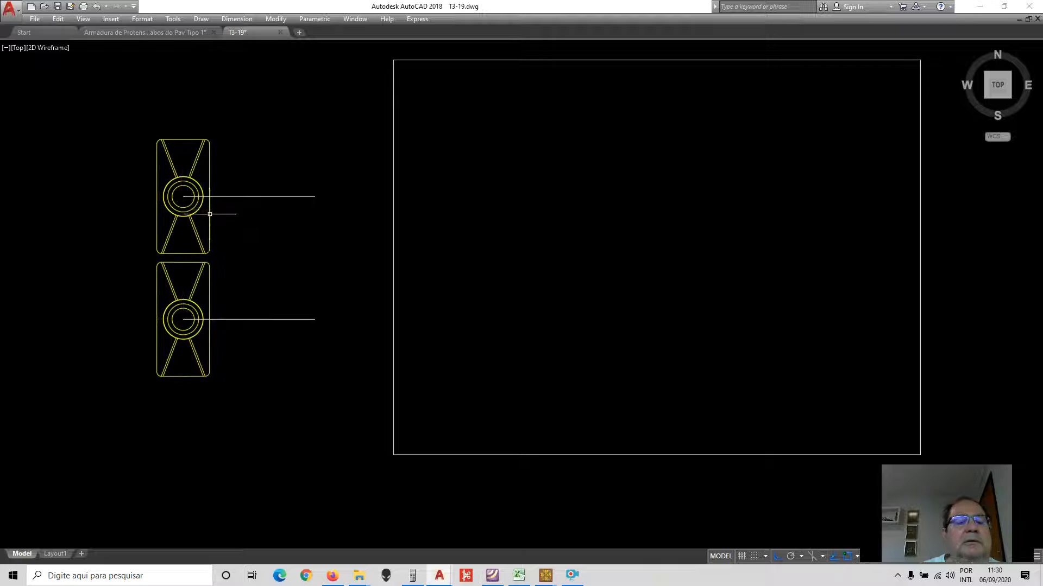
# - Check the lower anchorage's width with a linear dimension preview between its sides, cancelling before placement
pyautogui.scroll(2, 165, 295)
pyautogui.scroll(-2, 174, 282)
pyautogui.scroll(4, 183, 347)
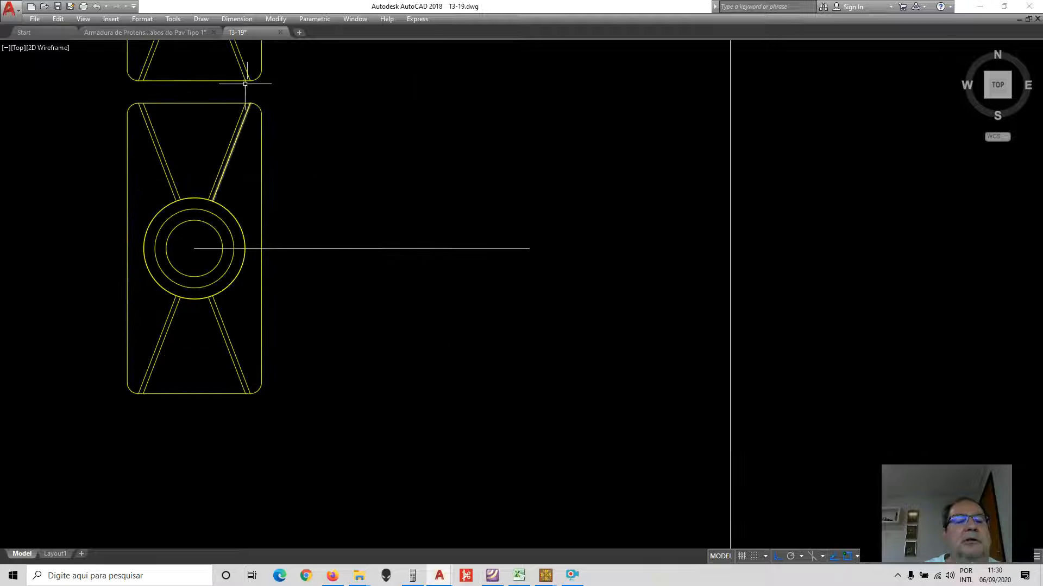
pyautogui.click(251, 19)
pyautogui.click(256, 48)
pyautogui.click(127, 383)
pyautogui.click(261, 383)
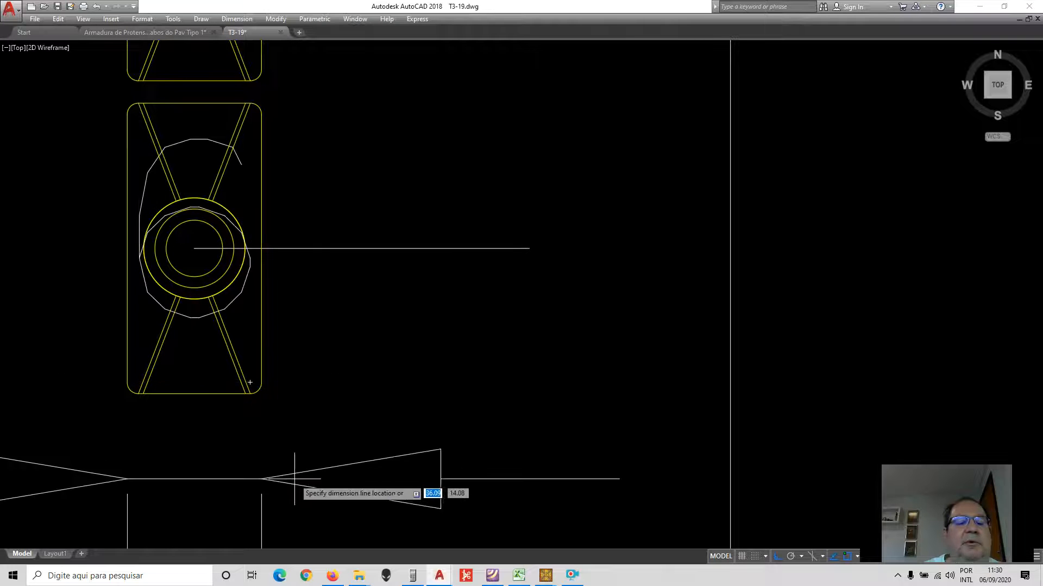
pyautogui.press('Escape')
# - Check the lower anchorage's height with a linear dimension preview between its bottom and top edges, without placing it
pyautogui.rightClick(289, 419)
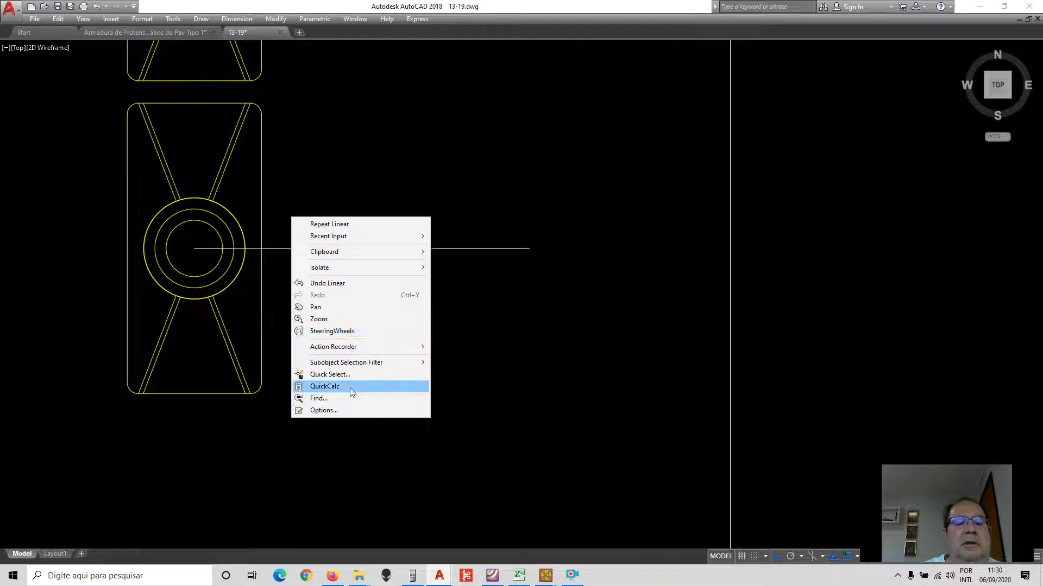
pyautogui.click(342, 224)
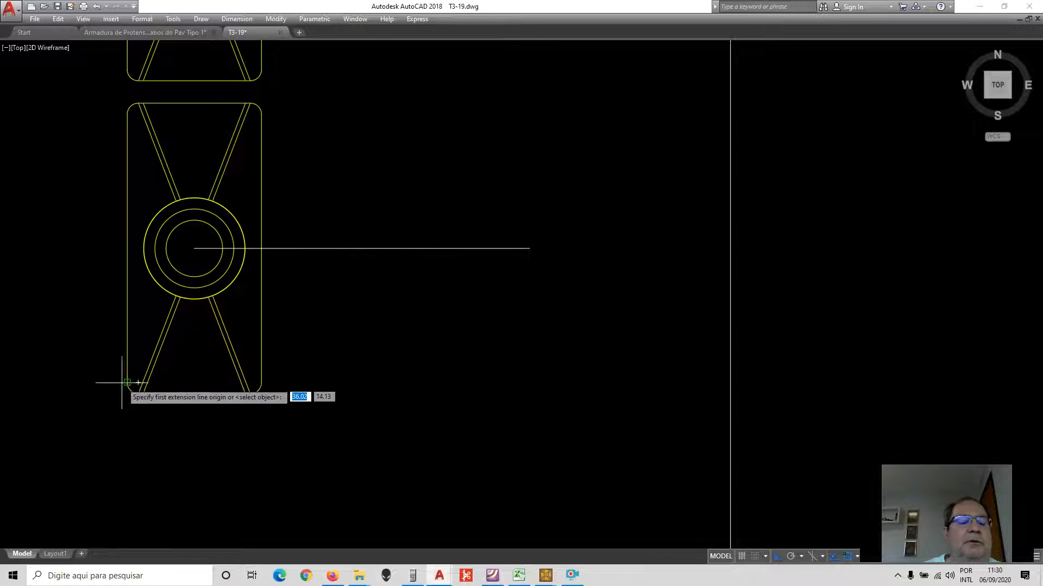
pyautogui.click(138, 383)
pyautogui.click(140, 100)
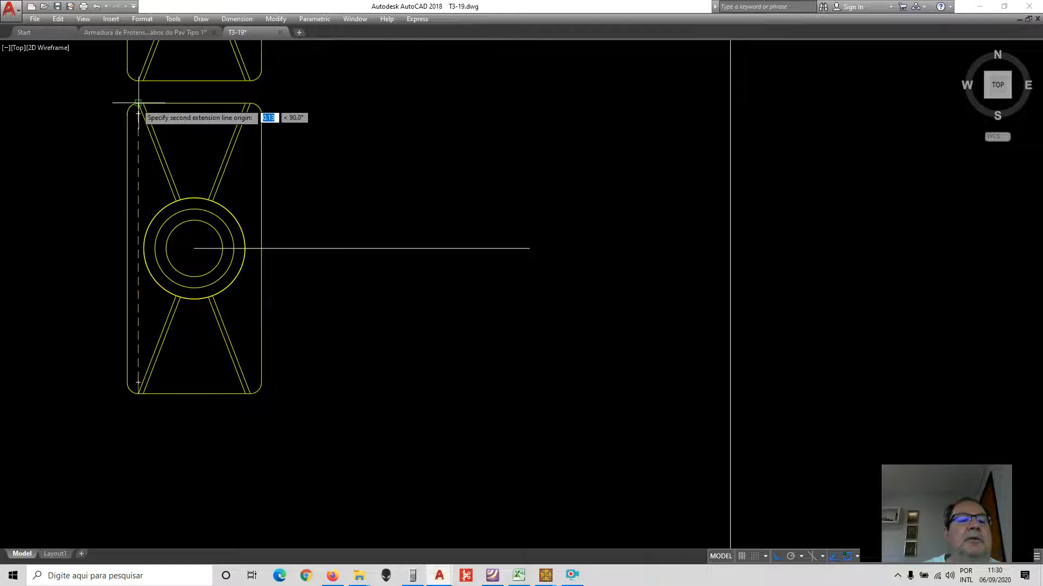
pyautogui.scroll(-4, 293, 145)
pyautogui.scroll(-4, 326, 221)
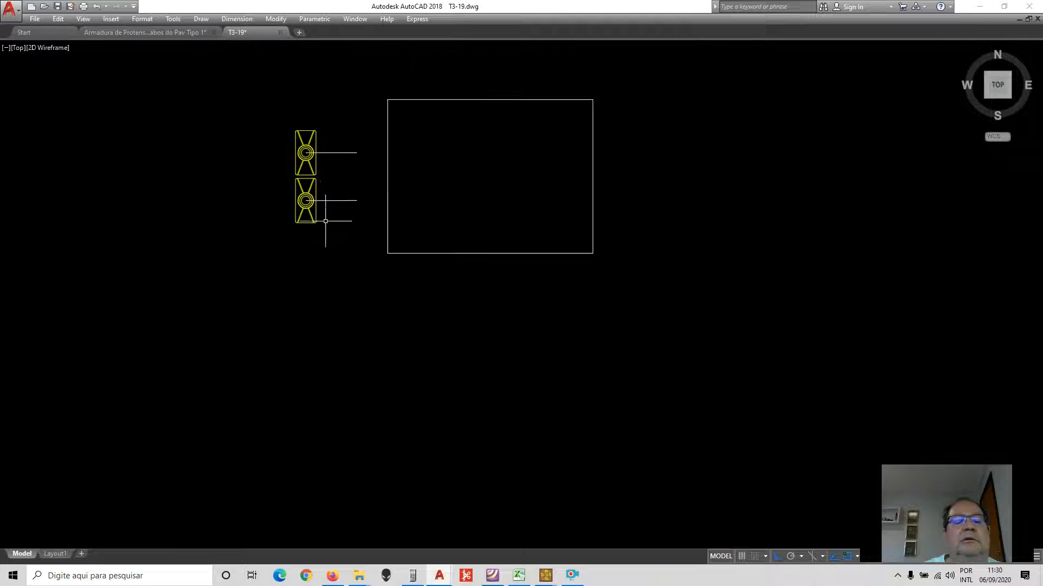
pyautogui.scroll(4, 367, 166)
pyautogui.scroll(-4, 179, 233)
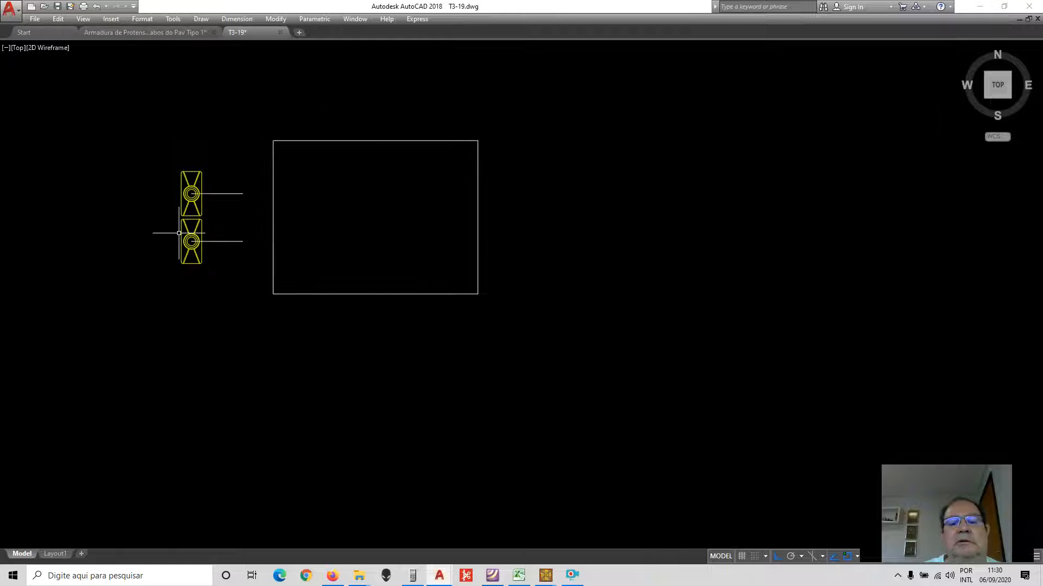
pyautogui.scroll(2, 374, 159)
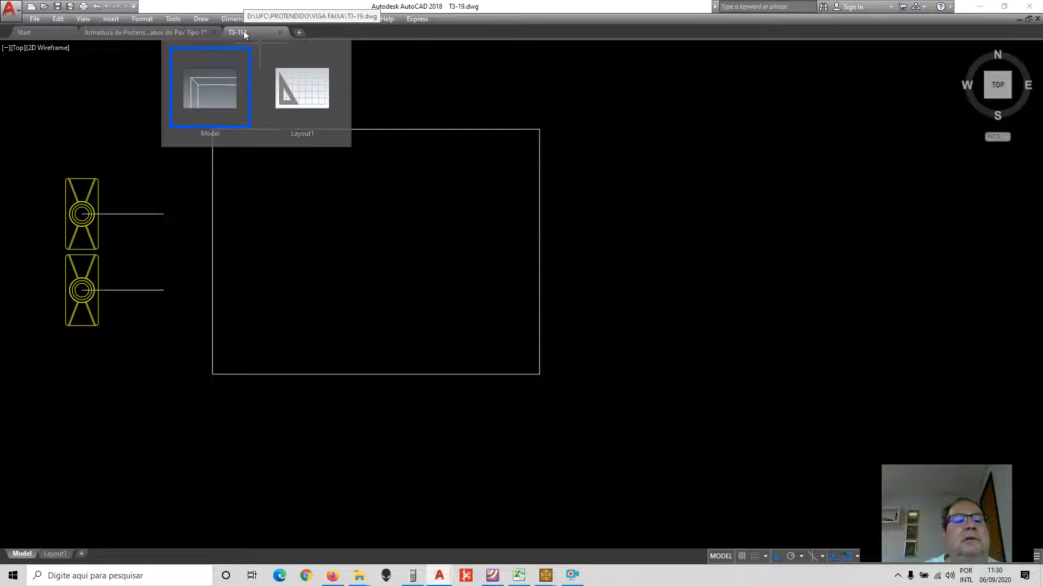
pyautogui.click(202, 19)
pyautogui.click(217, 48)
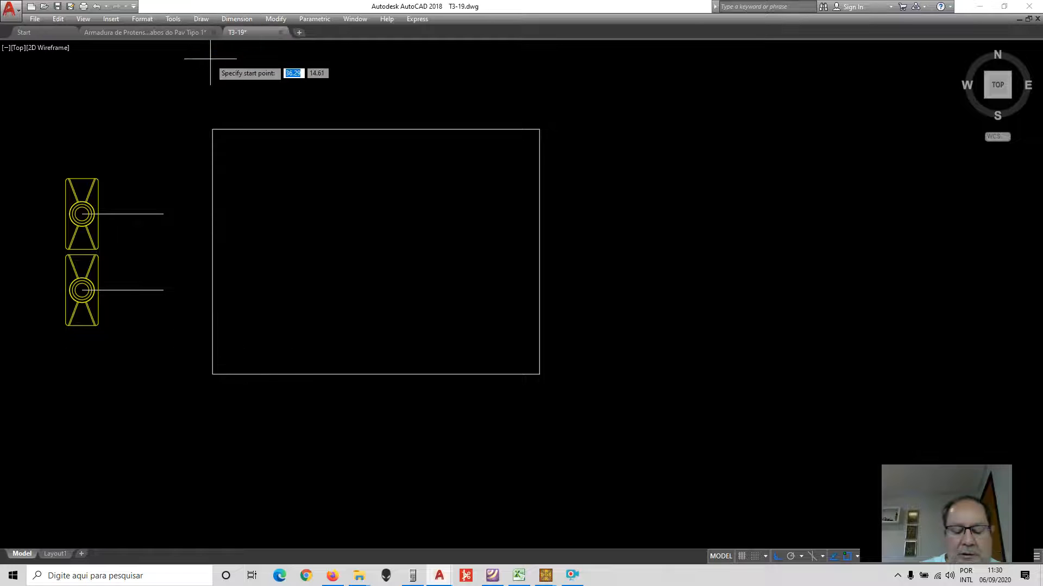
pyautogui.click(212, 251)
pyautogui.press('Escape')
# - Draw a horizontal line from the midpoint of the beam section's left side to beyond its right side
pyautogui.click(201, 19)
pyautogui.click(217, 46)
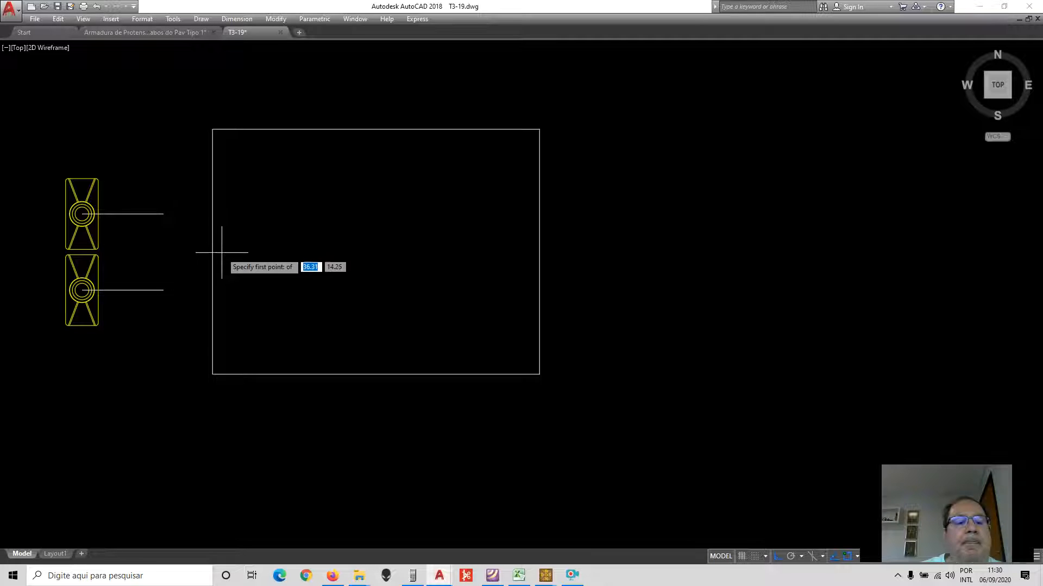
pyautogui.click(637, 251)
pyautogui.press('Escape')
# - Trim the part of the horizontal centreline that projects beyond the beam section's right side
pyautogui.click(284, 23)
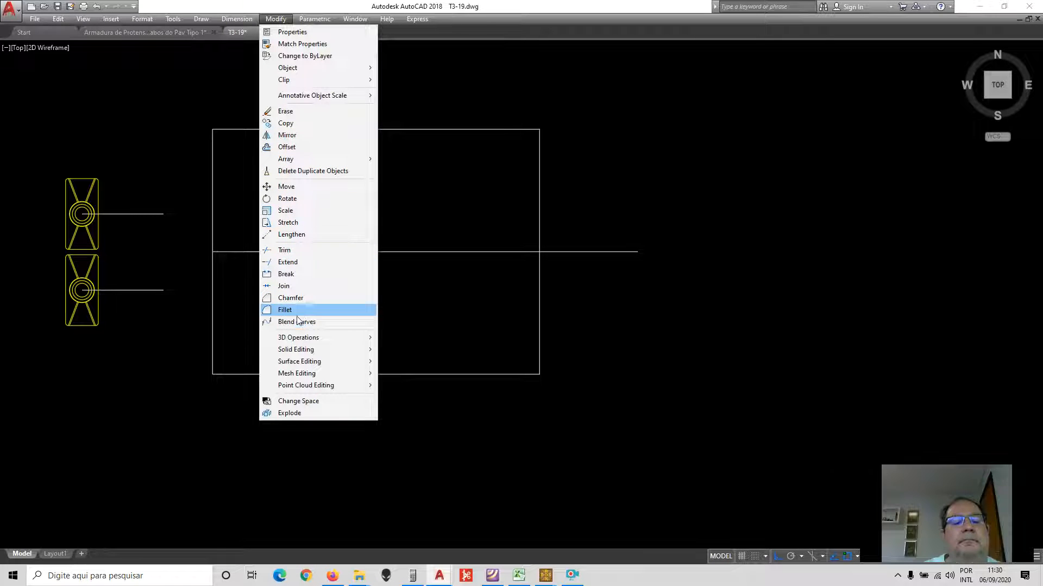
pyautogui.click(298, 250)
pyautogui.click(560, 233)
pyautogui.click(524, 268)
pyautogui.press('Return')
pyautogui.press('Escape')
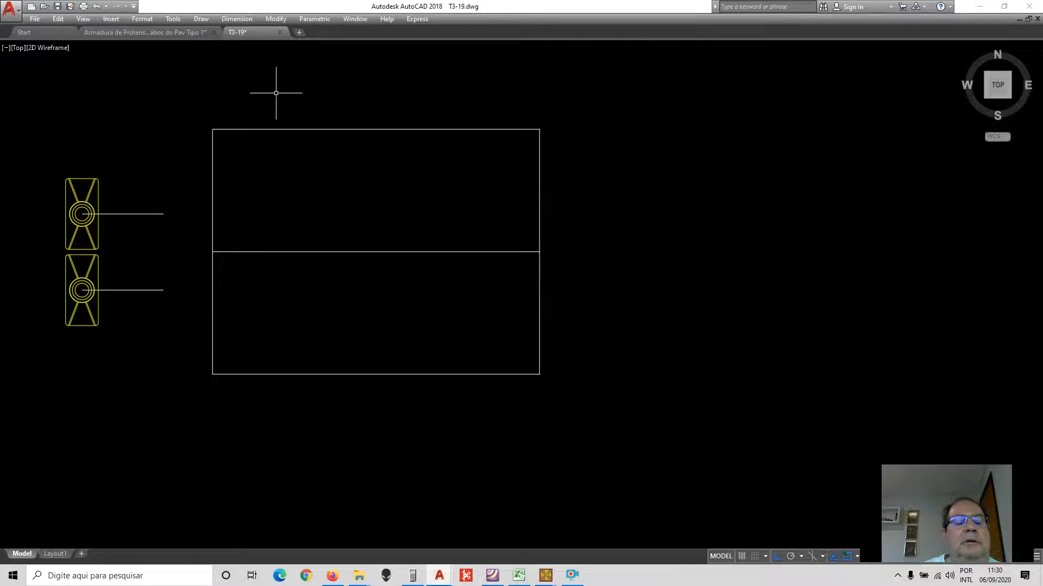
# - Offset the beam section's horizontal centreline equally upward and downward, level with the two anchorage centres
pyautogui.click(201, 19)
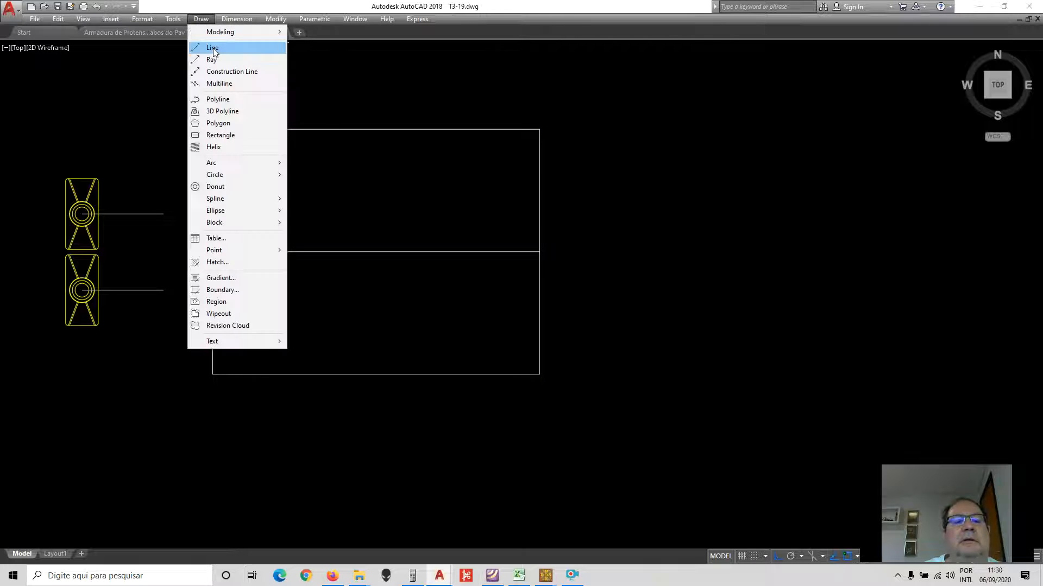
pyautogui.moveTo(268, 21)
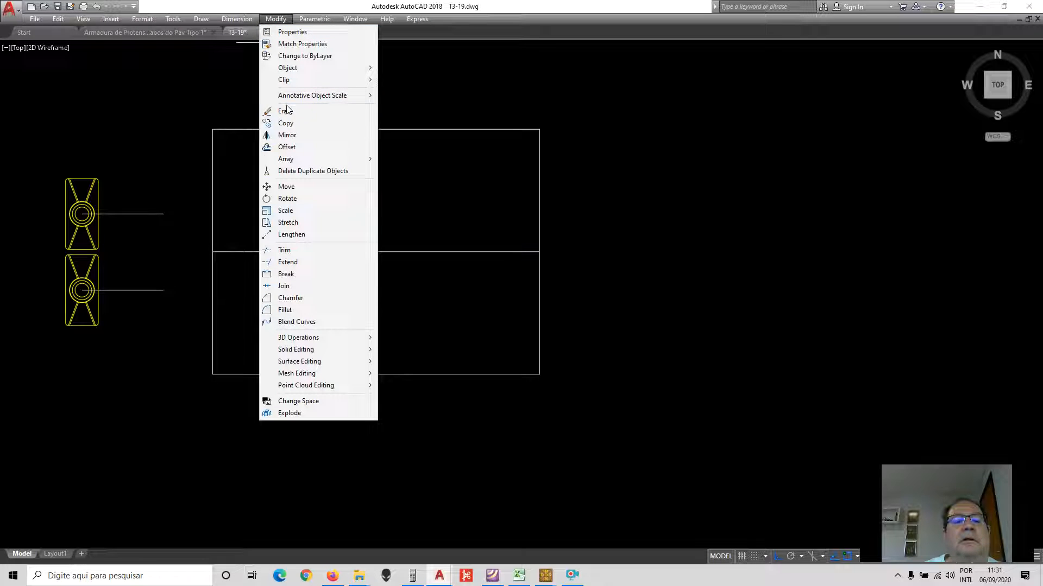
pyautogui.click(286, 147)
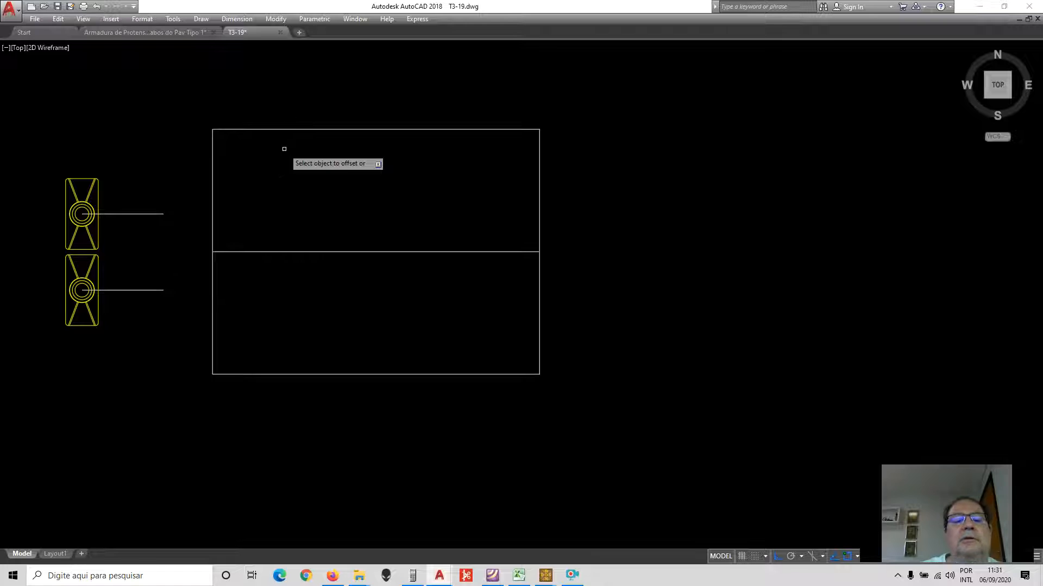
pyautogui.click(406, 252)
pyautogui.click(414, 223)
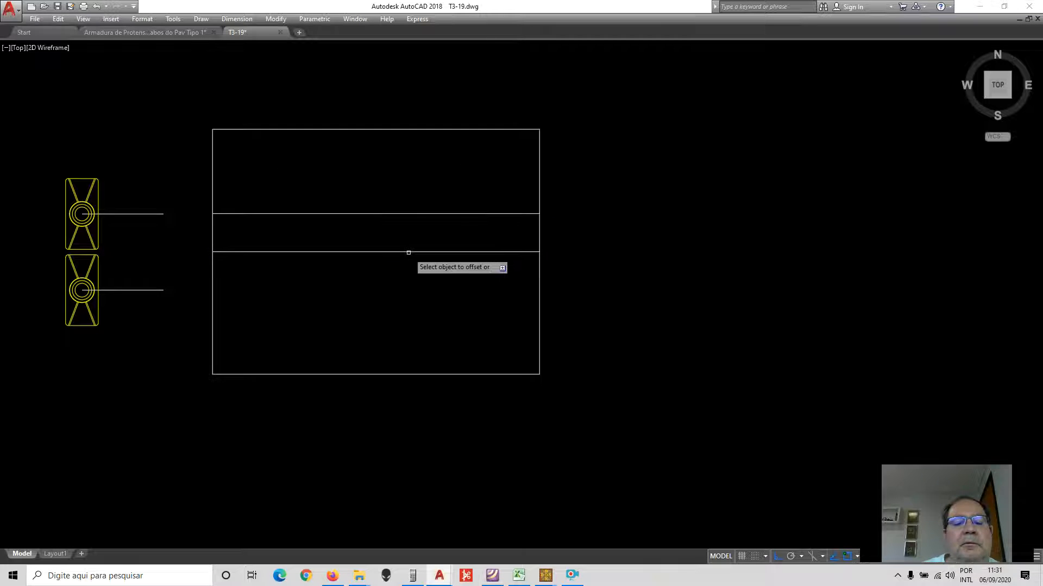
pyautogui.click(409, 251)
pyautogui.click(415, 263)
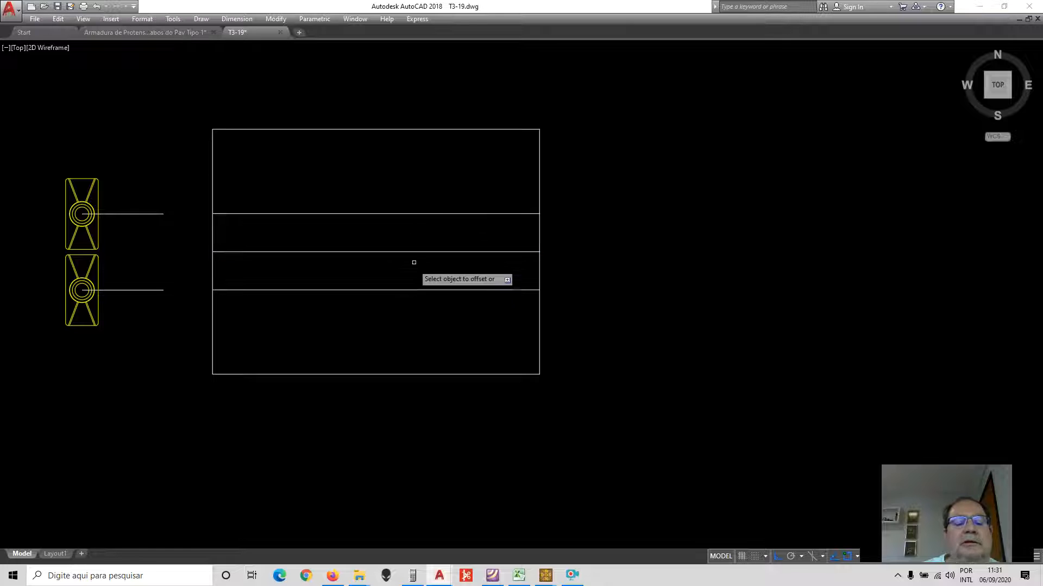
pyautogui.scroll(-2, 429, 228)
pyautogui.scroll(2, 399, 211)
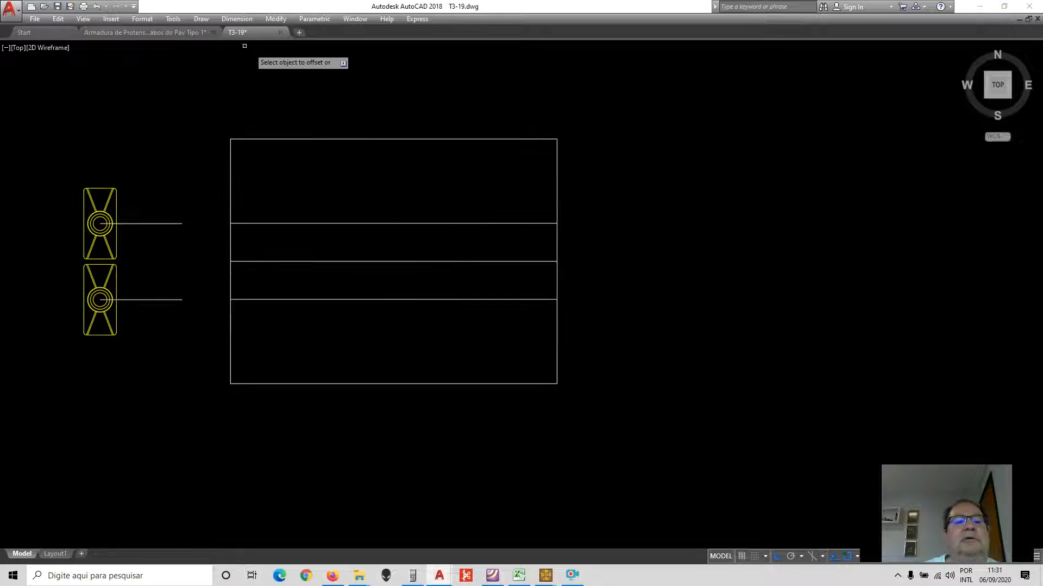
pyautogui.click(201, 19)
pyautogui.click(212, 48)
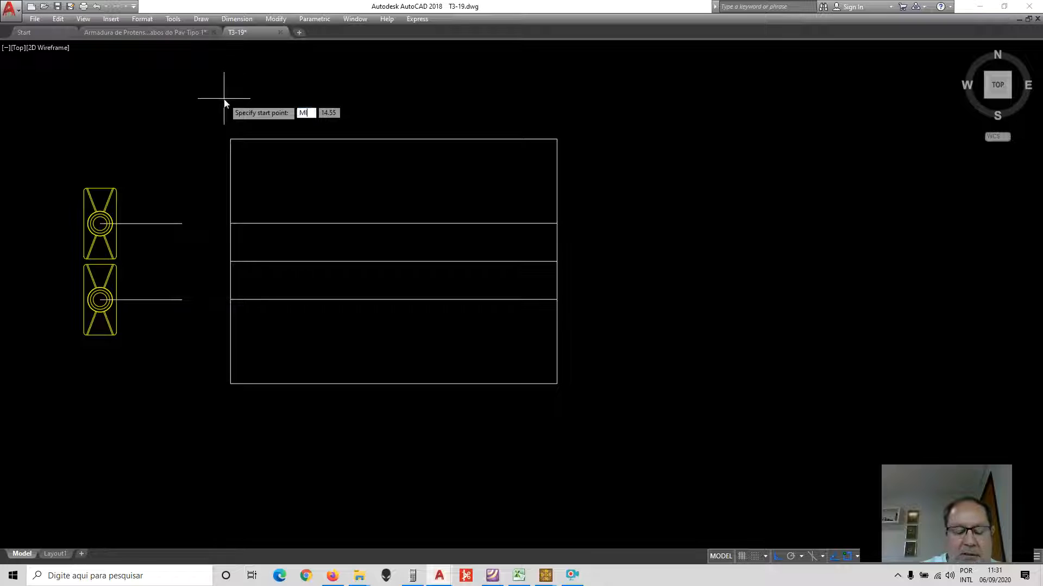
pyautogui.click(396, 381)
pyautogui.press('Escape')
# - Draw a vertical line from the midpoint of the beam section's bottom edge to above its top edge
pyautogui.click(202, 18)
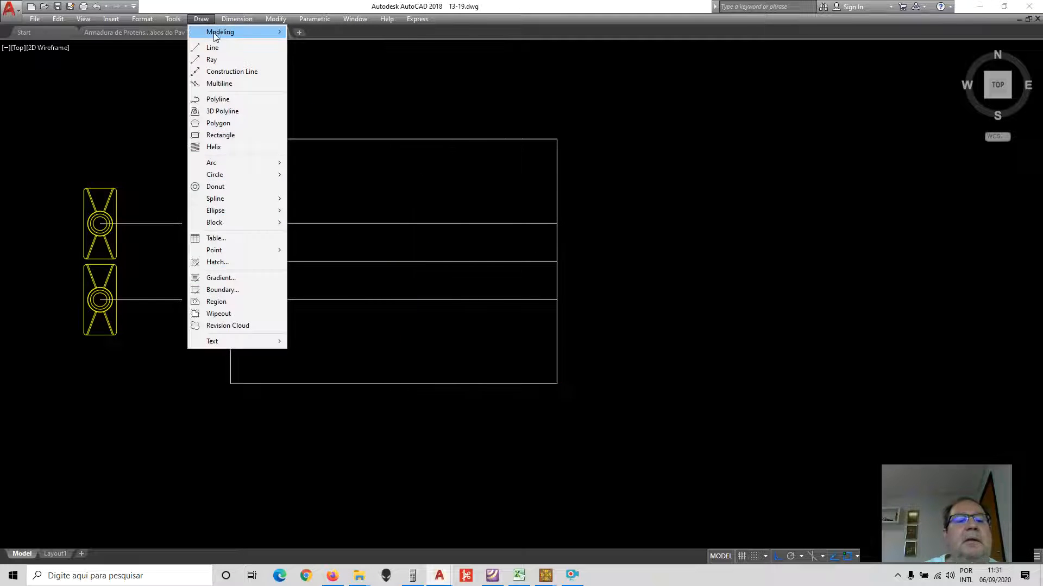
pyautogui.click(213, 47)
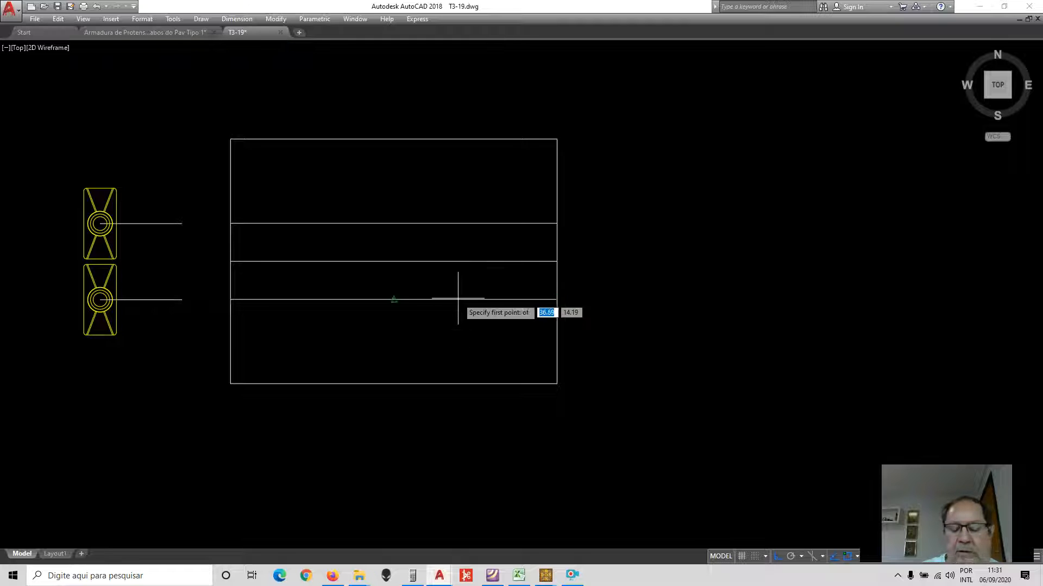
pyautogui.click(398, 381)
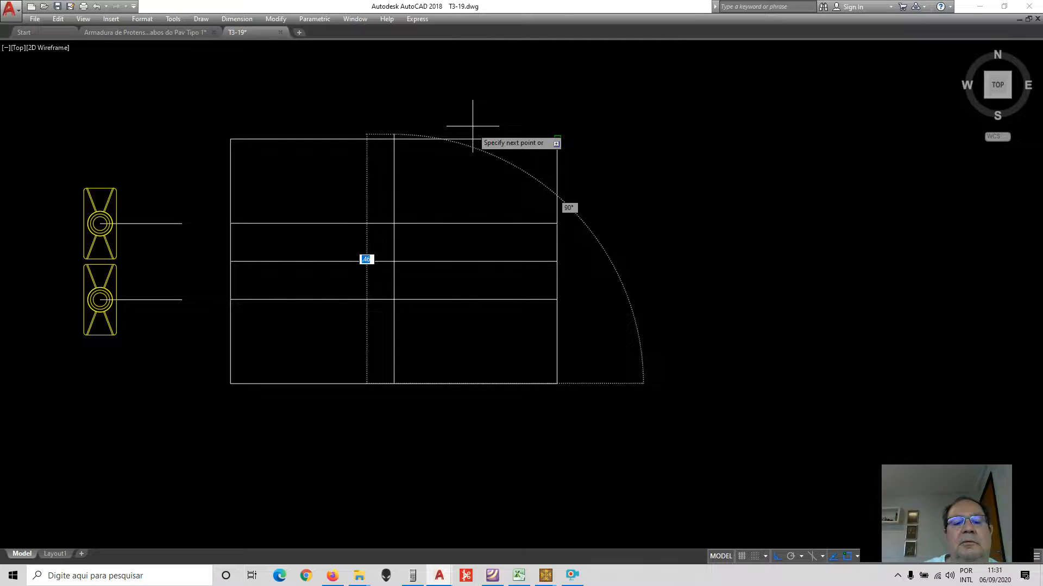
pyautogui.click(467, 107)
pyautogui.press('Escape')
# - Copy both anchorages from the upper circle centre to where the vertical centreline crosses the upper offset line in the beam section
pyautogui.scroll(2, 389, 221)
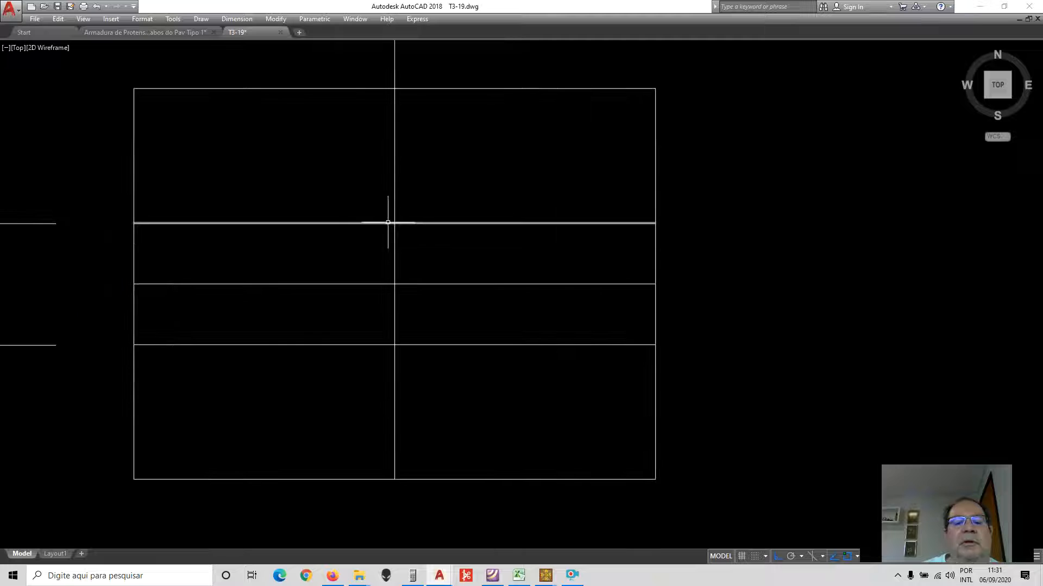
pyautogui.scroll(-2, 366, 174)
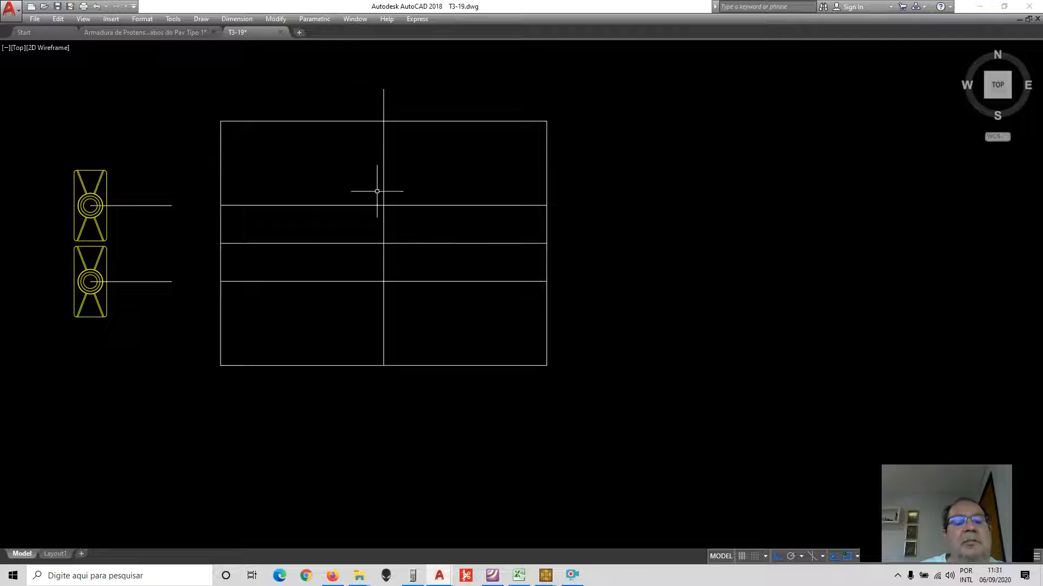
pyautogui.click(276, 18)
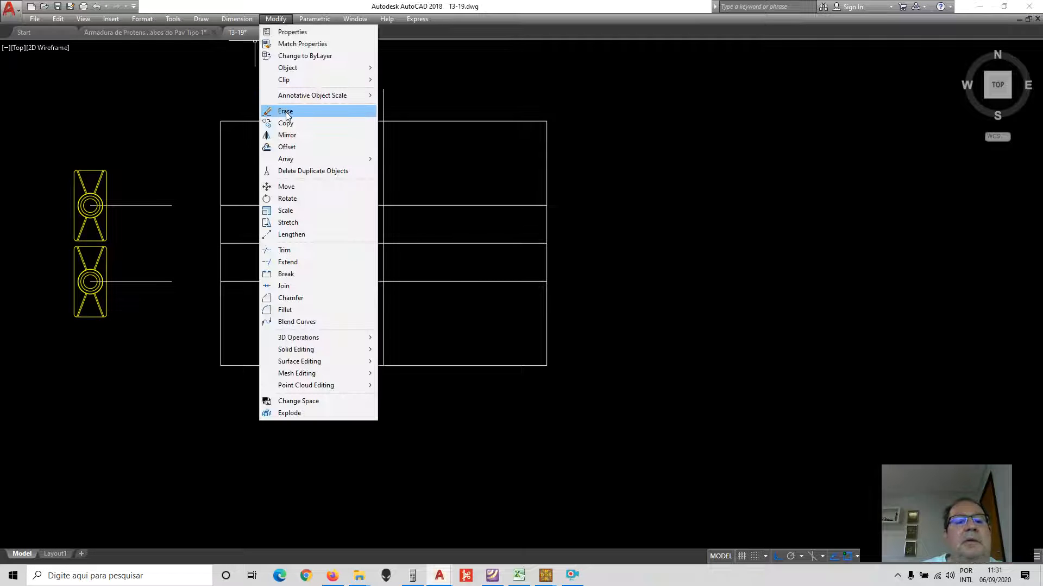
pyautogui.click(288, 122)
pyautogui.click(59, 163)
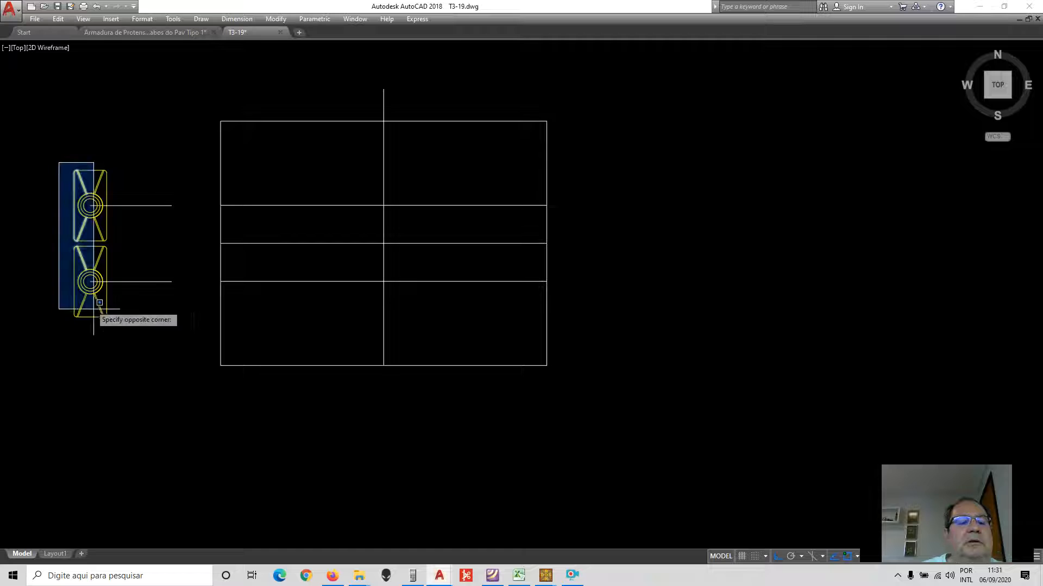
pyautogui.click(124, 325)
pyautogui.press('Return')
pyautogui.scroll(2, 66, 217)
pyautogui.click(90, 205)
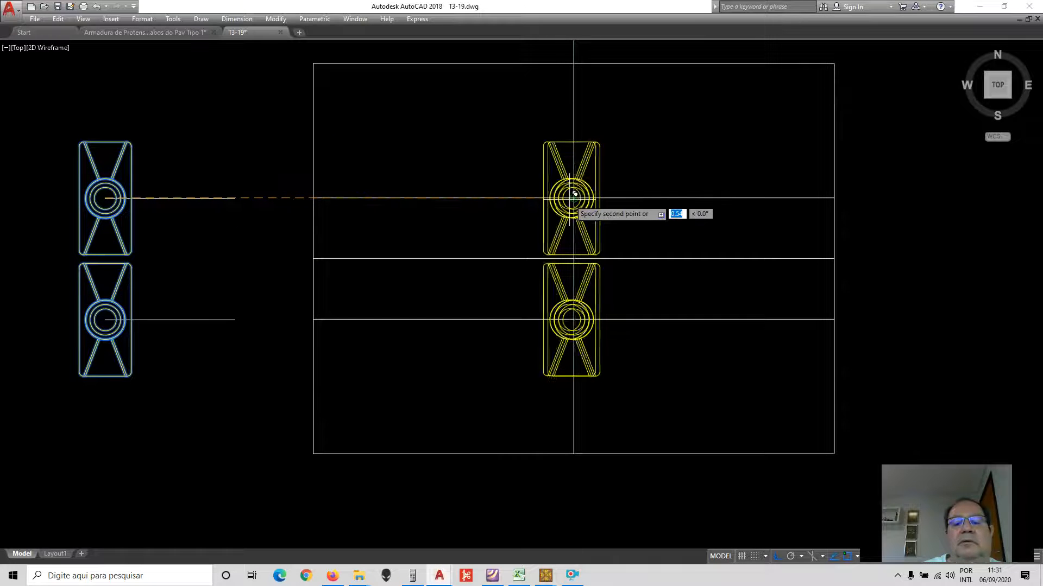
pyautogui.click(568, 192)
pyautogui.press('Return')
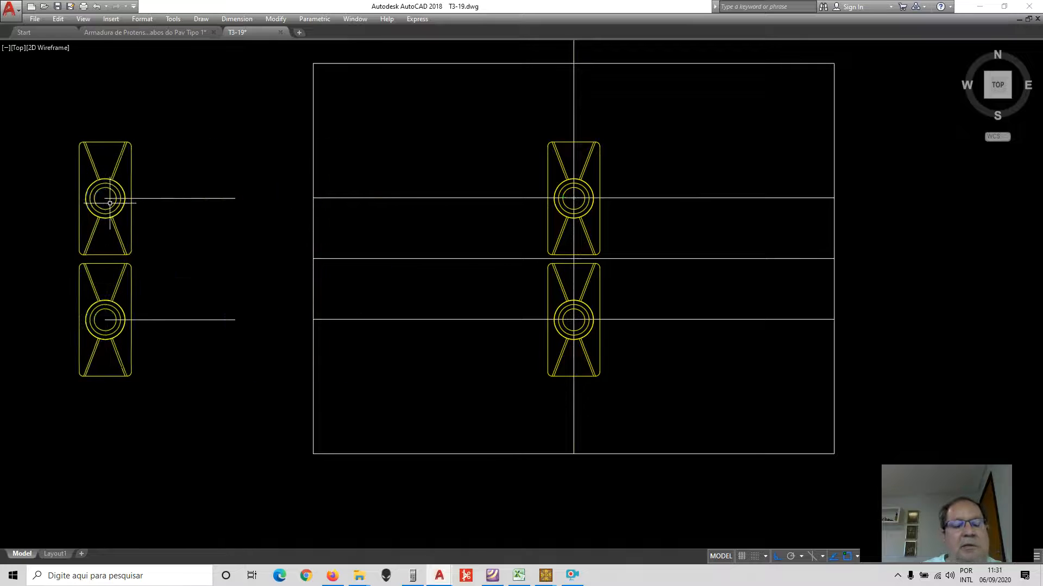
# - Offset the beam section's vertical centreline three times in succession toward the left side, spaced 0.07 apart
pyautogui.scroll(-2, 137, 201)
pyautogui.scroll(2, 370, 185)
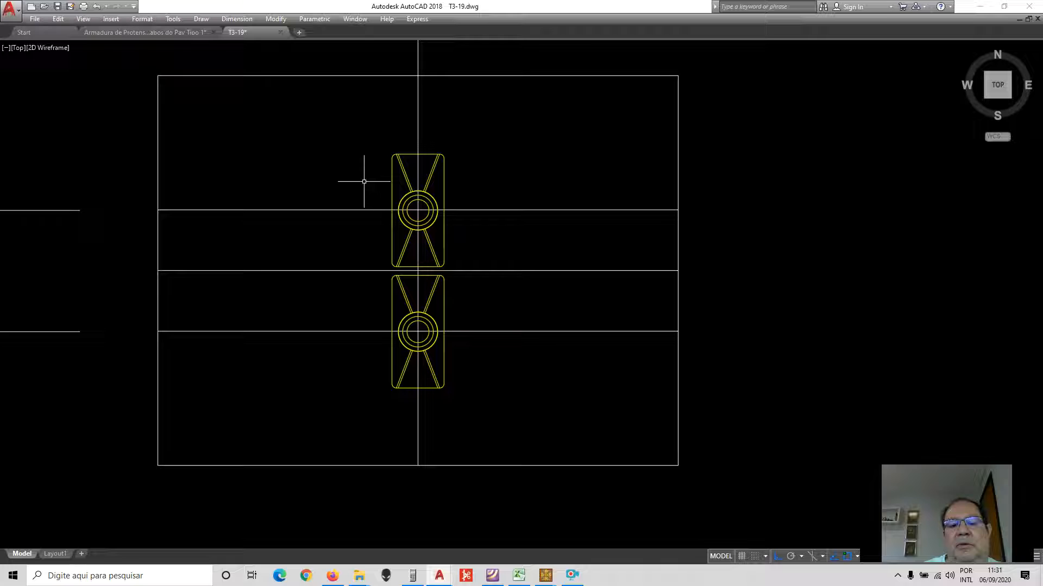
pyautogui.click(285, 18)
pyautogui.click(298, 146)
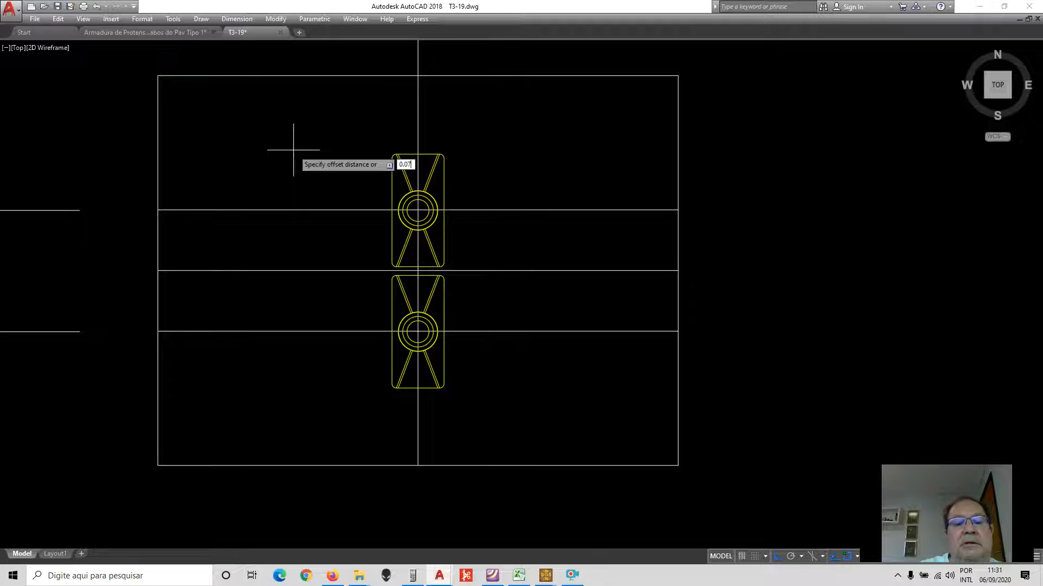
pyautogui.press('Return')
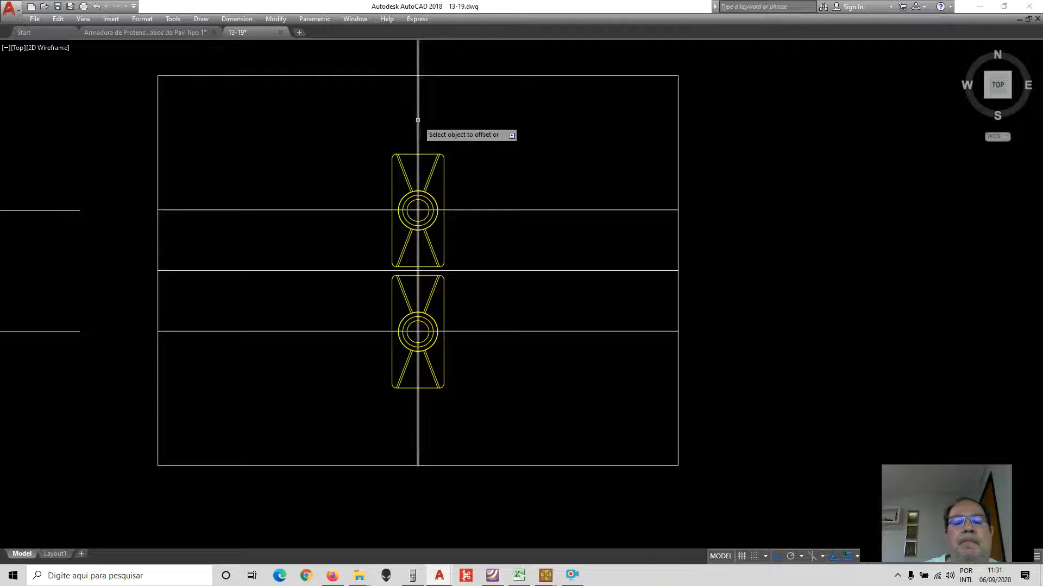
pyautogui.click(418, 119)
pyautogui.click(359, 128)
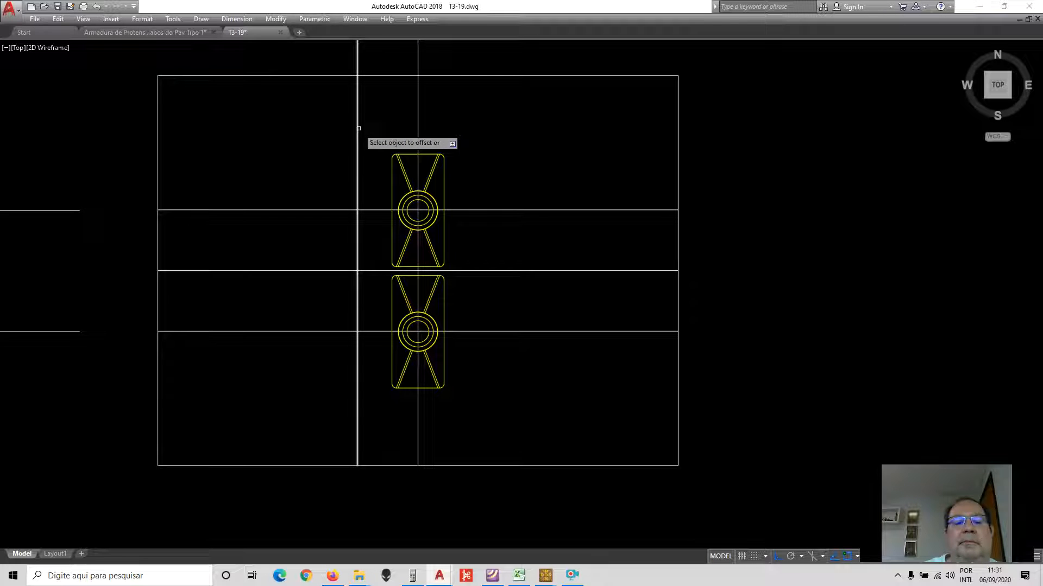
pyautogui.click(358, 128)
pyautogui.click(306, 129)
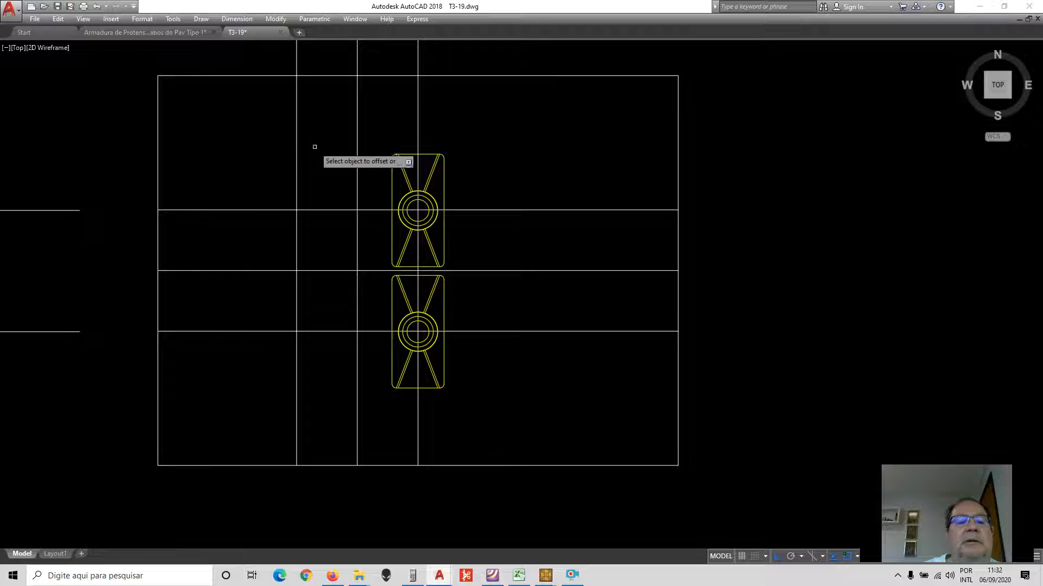
pyautogui.click(296, 146)
pyautogui.click(225, 152)
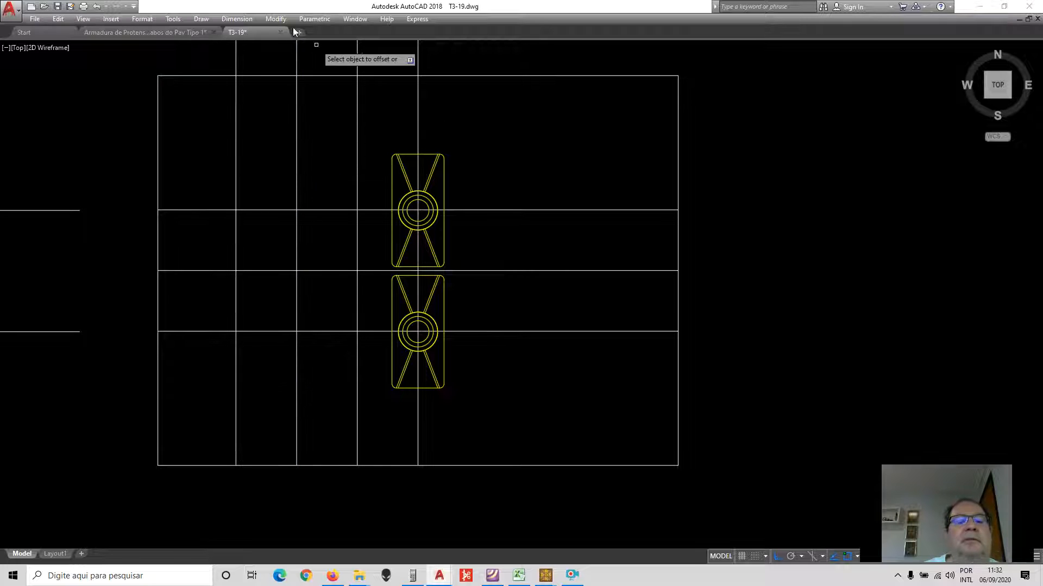
# - Copy the central pair of anchorages from its upper circle centre to the upper horizontal line's crossings with the three offset vertical lines
pyautogui.click(268, 19)
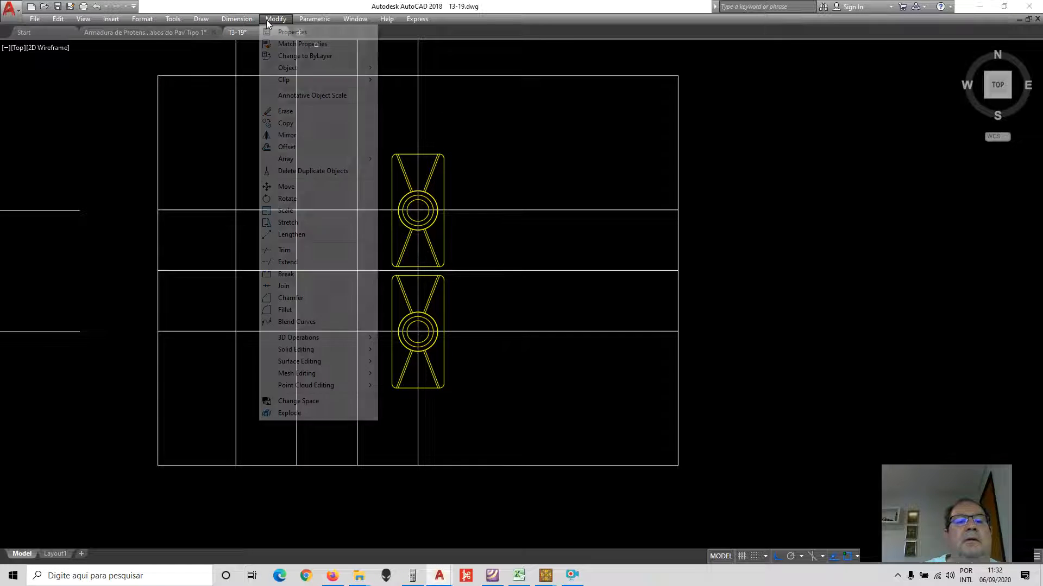
pyautogui.click(291, 124)
pyautogui.click(383, 145)
pyautogui.click(461, 379)
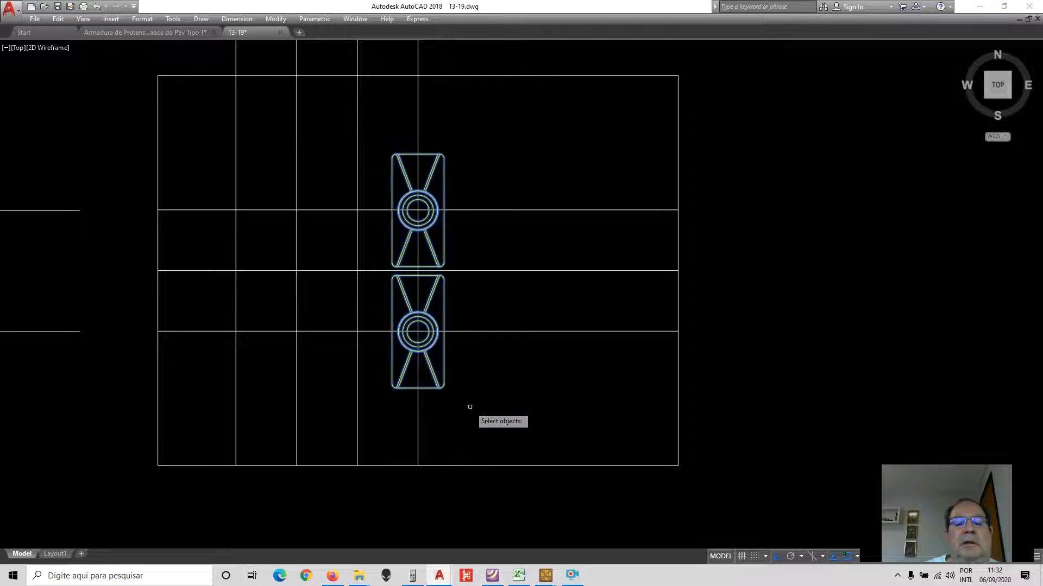
pyautogui.scroll(2, 410, 208)
pyautogui.press('Return')
pyautogui.click(423, 213)
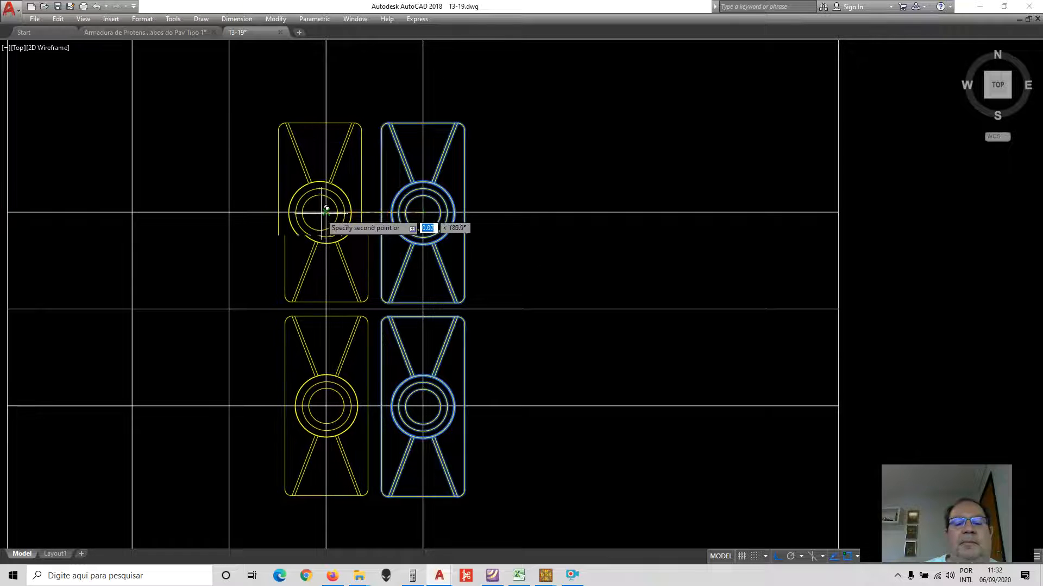
pyautogui.click(326, 212)
pyautogui.scroll(-2, 364, 214)
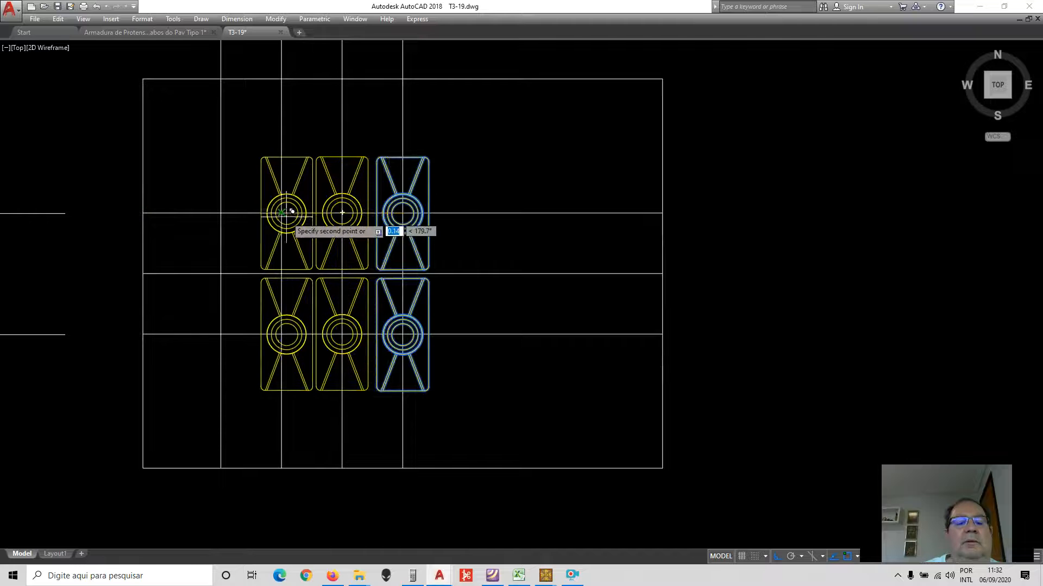
pyautogui.click(281, 213)
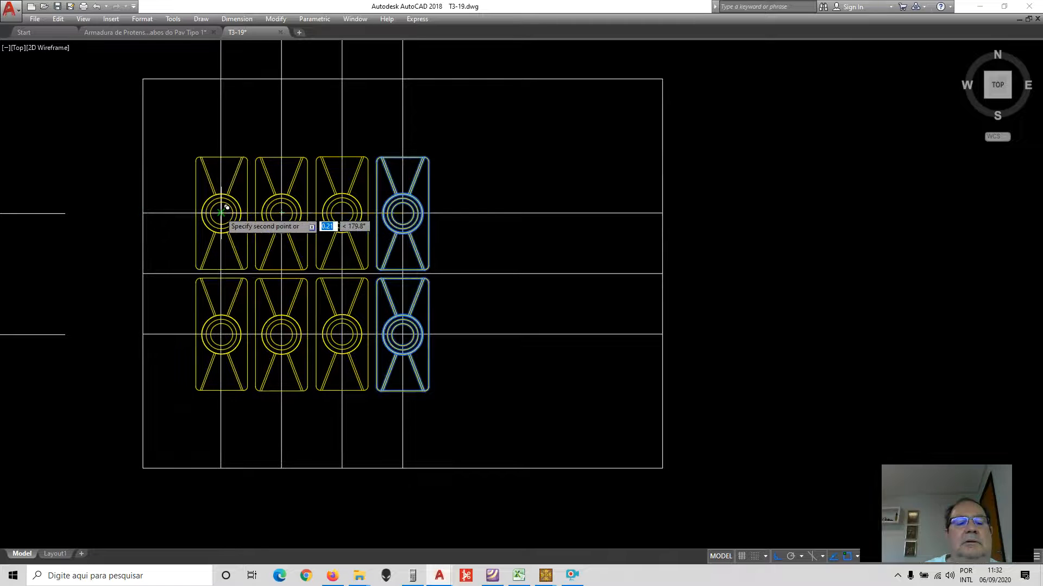
pyautogui.click(221, 213)
pyautogui.press('Return')
pyautogui.scroll(-2, 234, 168)
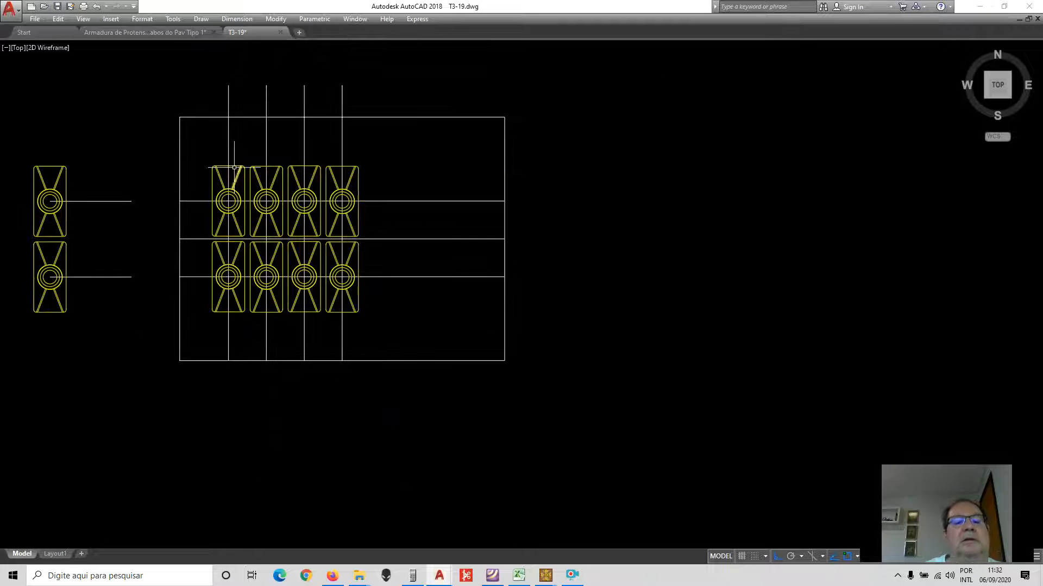
# - Mirror the six anchorages left of centre about the section's central vertical line, keeping the source objects
pyautogui.click(276, 20)
pyautogui.click(285, 136)
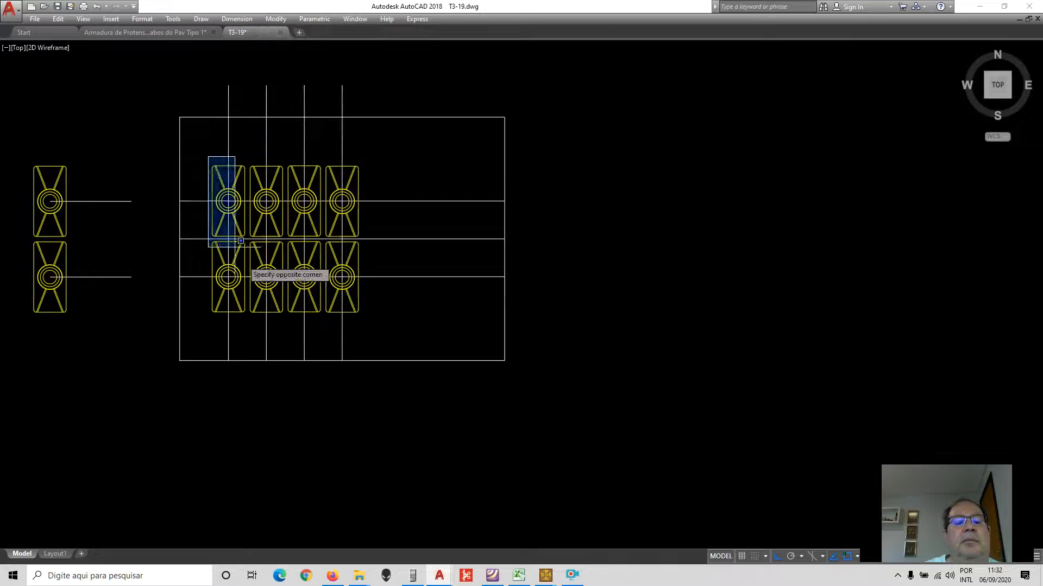
pyautogui.click(326, 331)
pyautogui.press('Return')
pyautogui.click(346, 362)
pyautogui.click(342, 86)
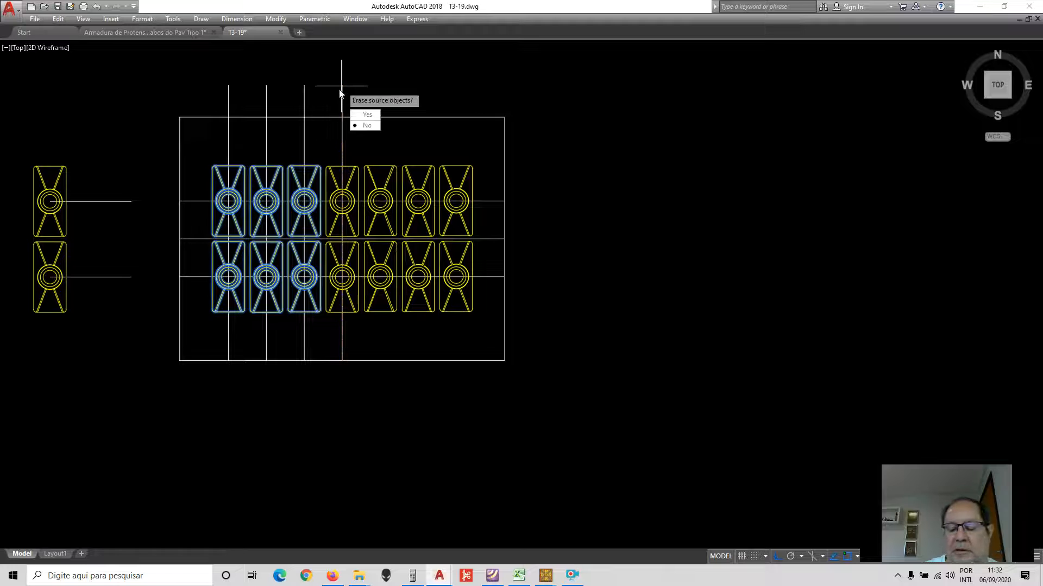
pyautogui.press('Return')
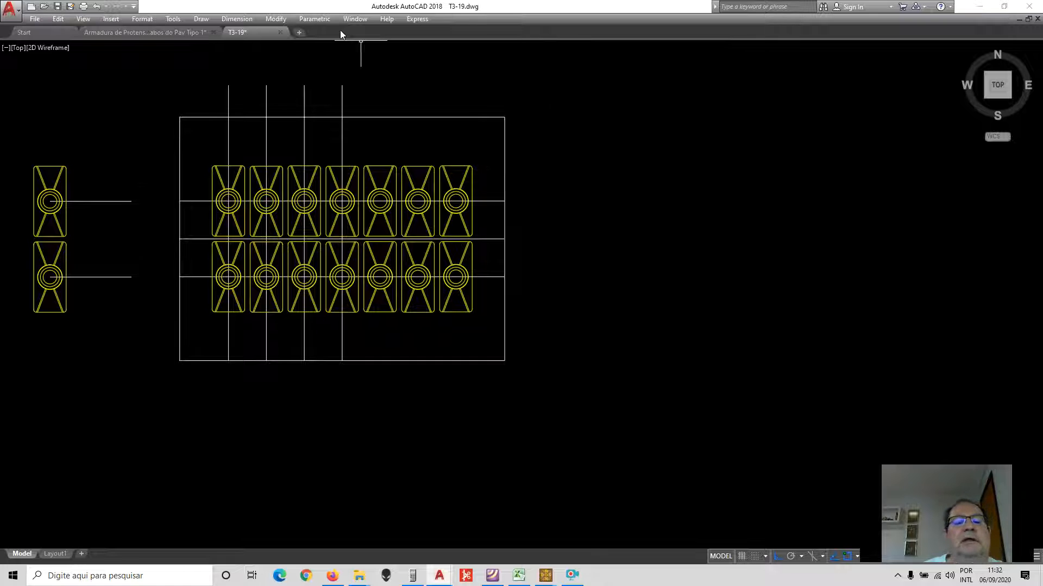
# - Mirror the three offset vertical lines about the section's central vertical line, keeping the originals
pyautogui.click(276, 19)
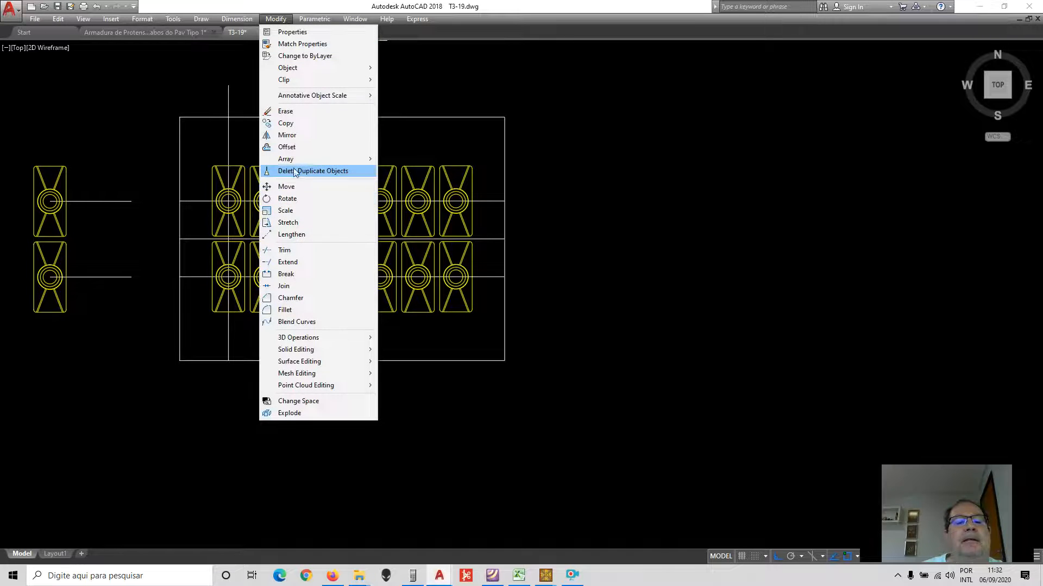
pyautogui.click(287, 135)
pyautogui.moveTo(328, 96); pyautogui.dragTo(225, 95)
pyautogui.press('Return')
pyautogui.click(342, 84)
pyautogui.click(333, 414)
pyautogui.press('Return')
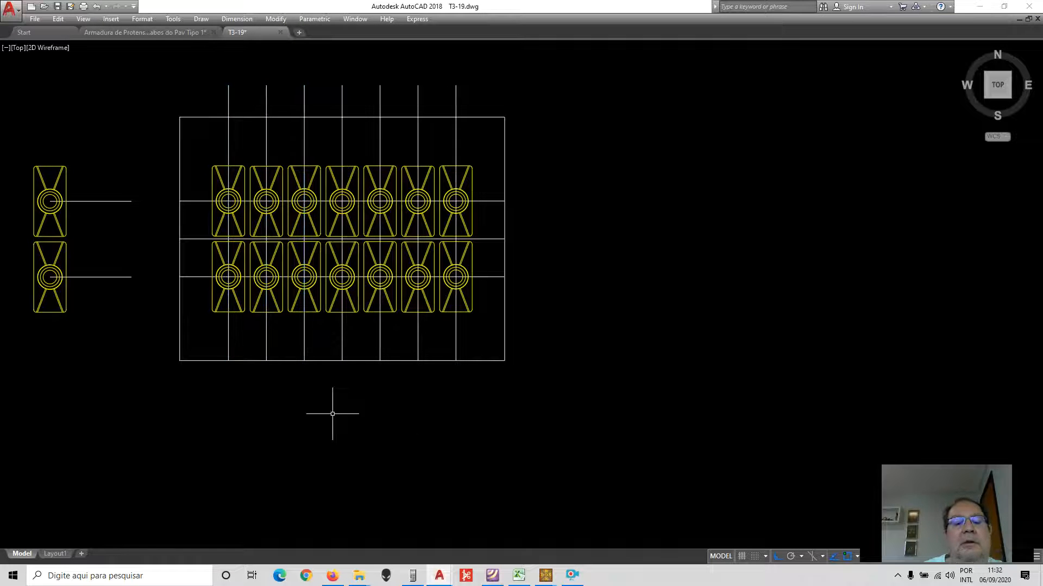
pyautogui.click(282, 22)
pyautogui.click(296, 42)
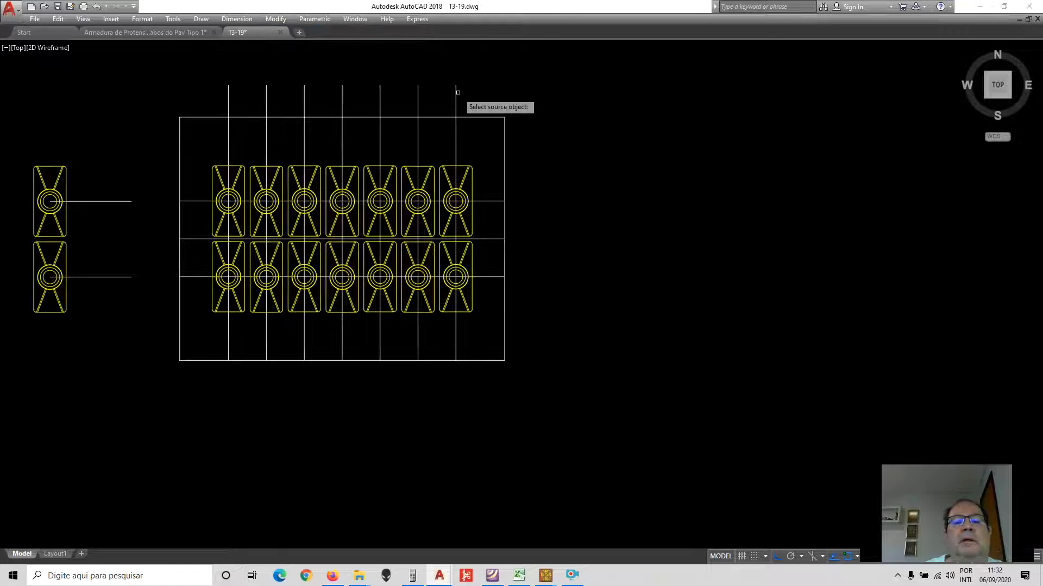
pyautogui.click(456, 93)
pyautogui.rightClick(459, 96)
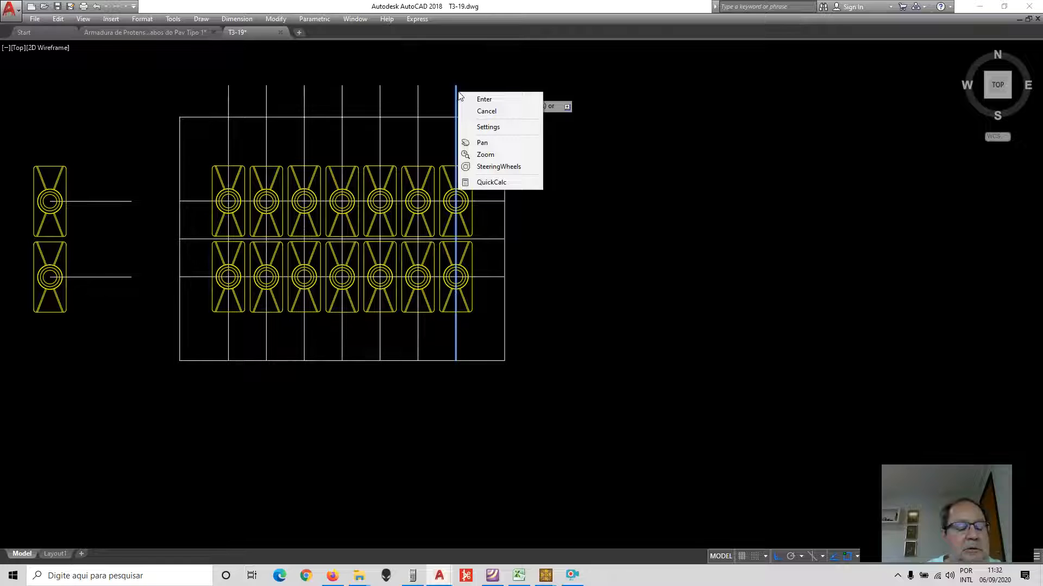
pyautogui.press('Escape')
# - Change the linetype of all seven vertical centrelines to the dash-dot pattern whose name starts with BO
pyautogui.click(268, 20)
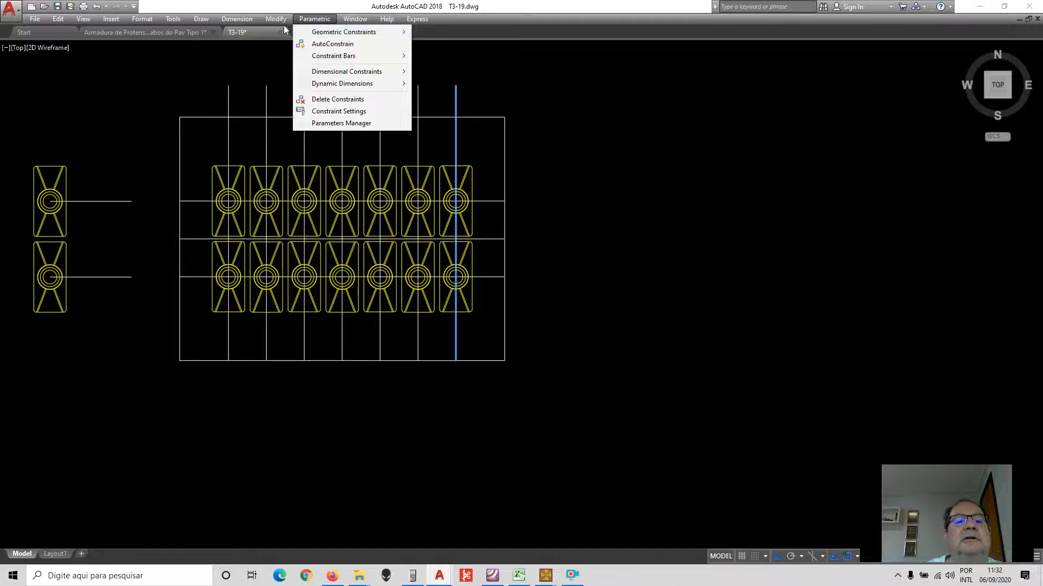
pyautogui.click(290, 32)
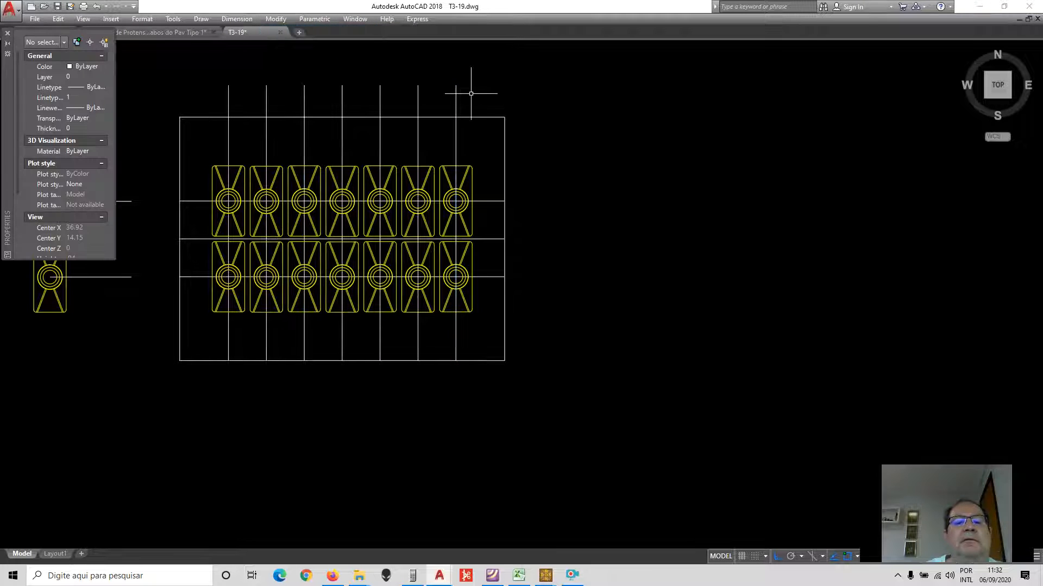
pyautogui.moveTo(472, 87); pyautogui.dragTo(226, 89)
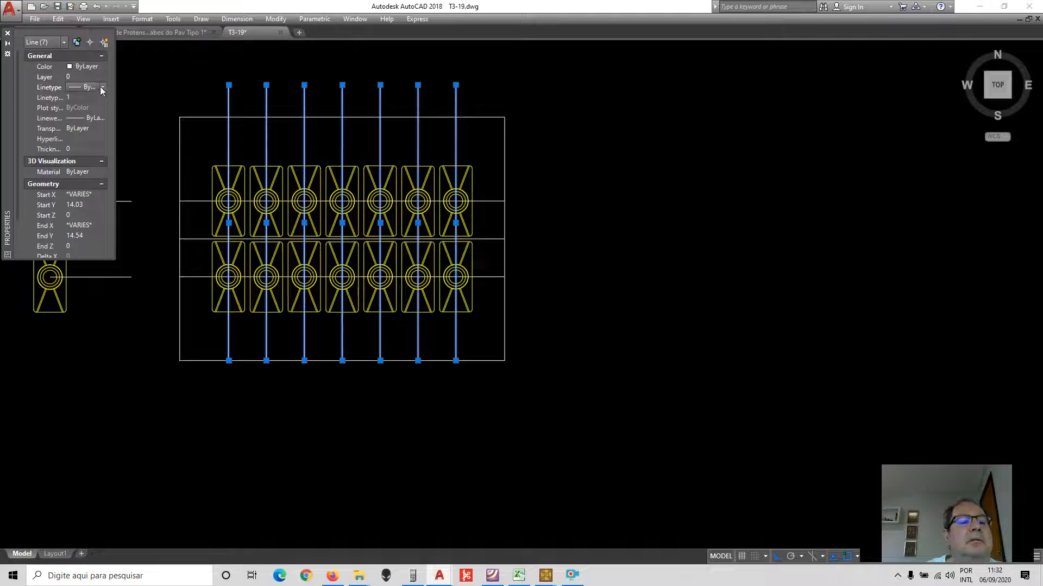
pyautogui.click(102, 88)
pyautogui.click(89, 127)
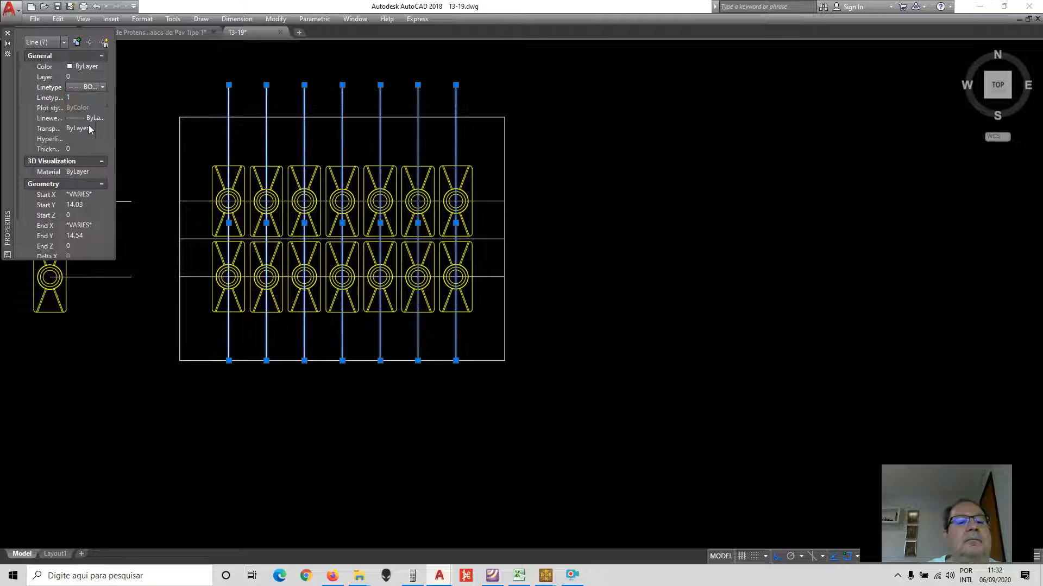
pyautogui.click(8, 35)
pyautogui.press('Escape')
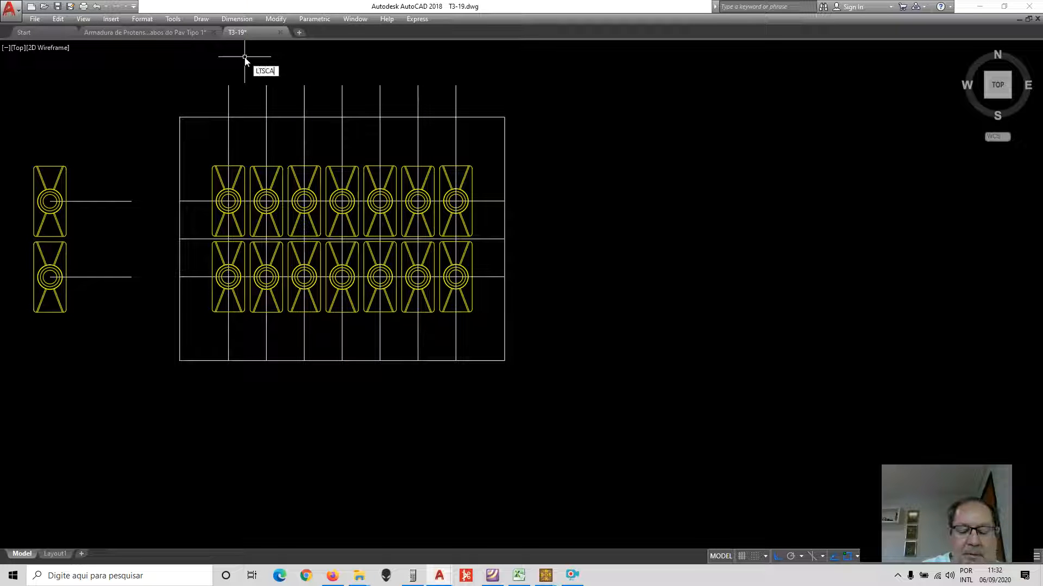
# - Set the global linetype scale factor (LTSCALE) to 0.5
pyautogui.press('Return')
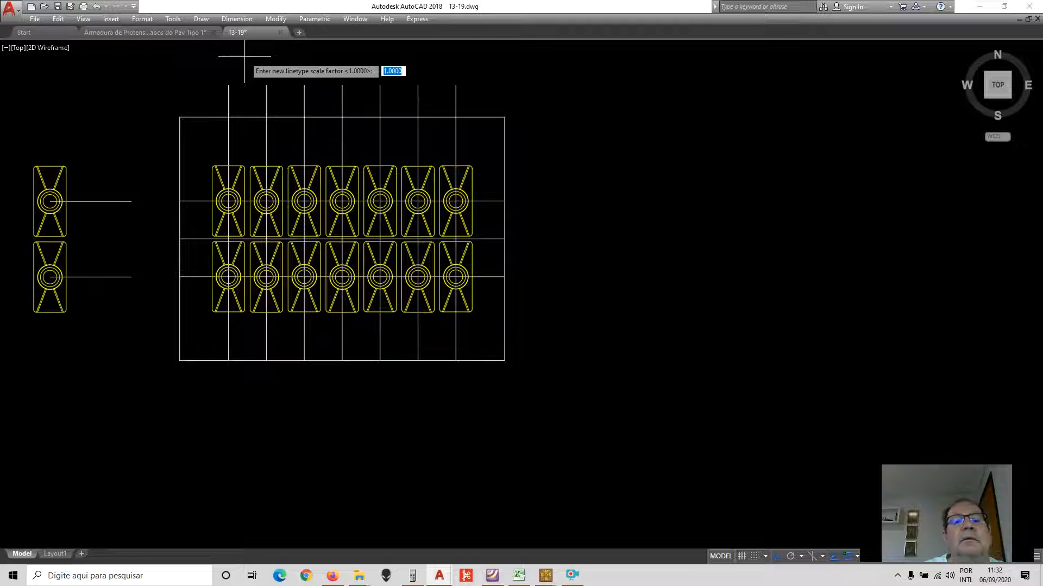
pyautogui.write('.5')
pyautogui.press('Return')
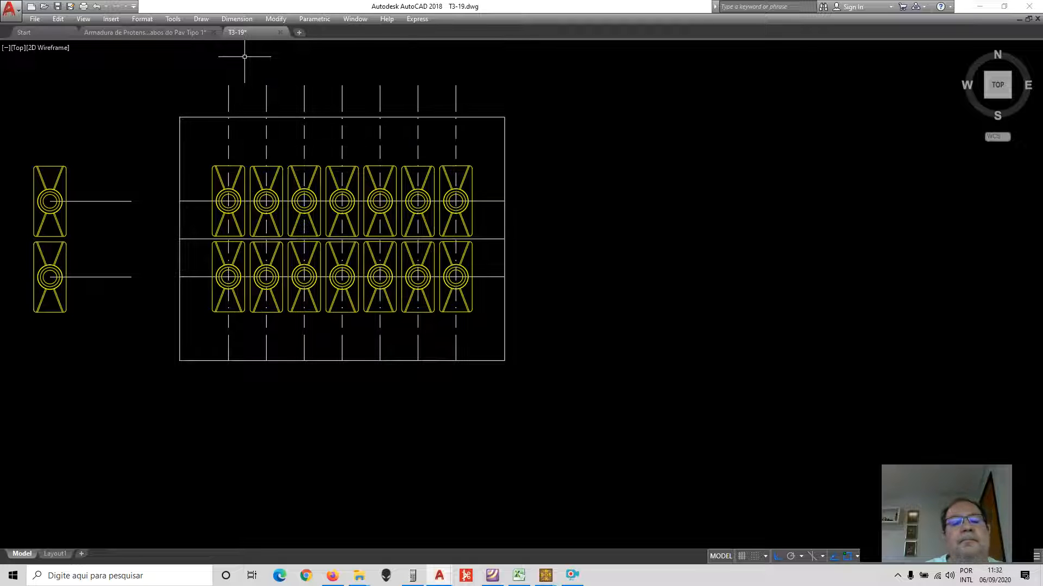
# - Try to match the properties of the rightmost vertical centreline onto the section's three horizontal lines
pyautogui.click(277, 25)
pyautogui.click(302, 53)
pyautogui.click(476, 97)
pyautogui.click(448, 86)
pyautogui.click(495, 296)
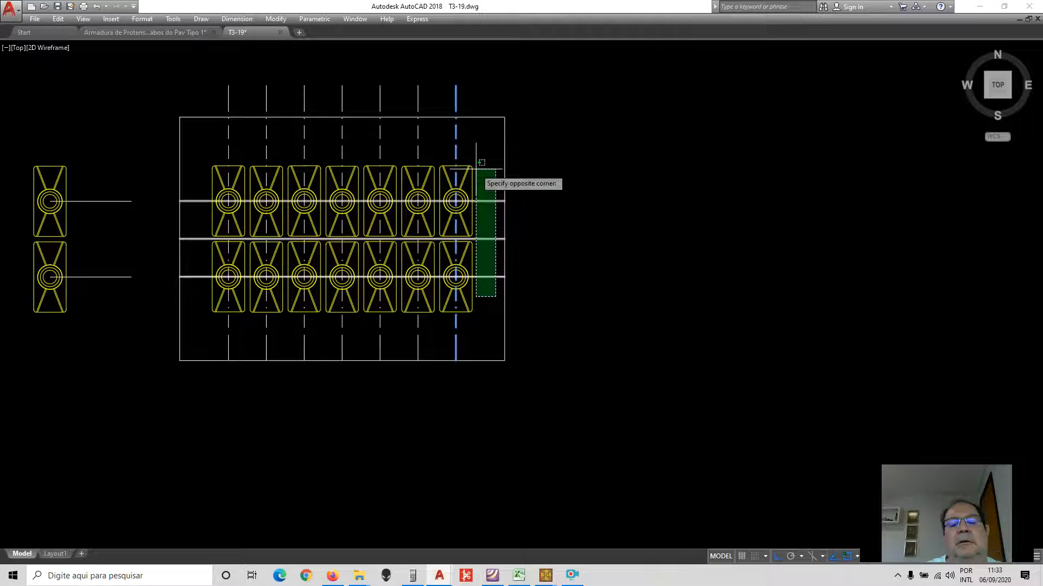
pyautogui.click(475, 168)
pyautogui.press('Return')
# - Apply the rightmost vertical centreline's properties to the beam section's three horizontal lines with Match Properties
pyautogui.click(276, 19)
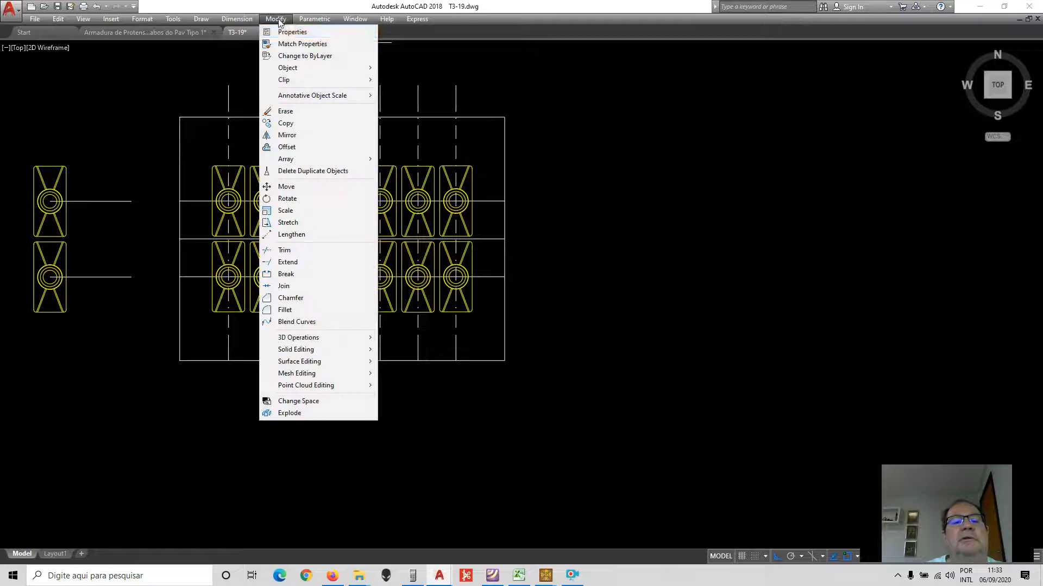
pyautogui.click(296, 43)
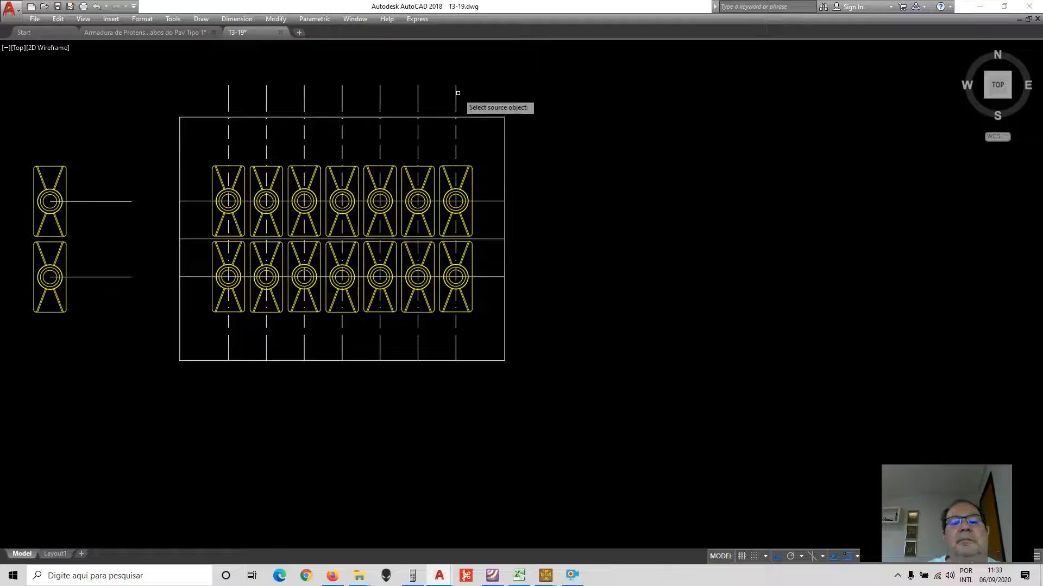
pyautogui.click(457, 92)
pyautogui.click(494, 298)
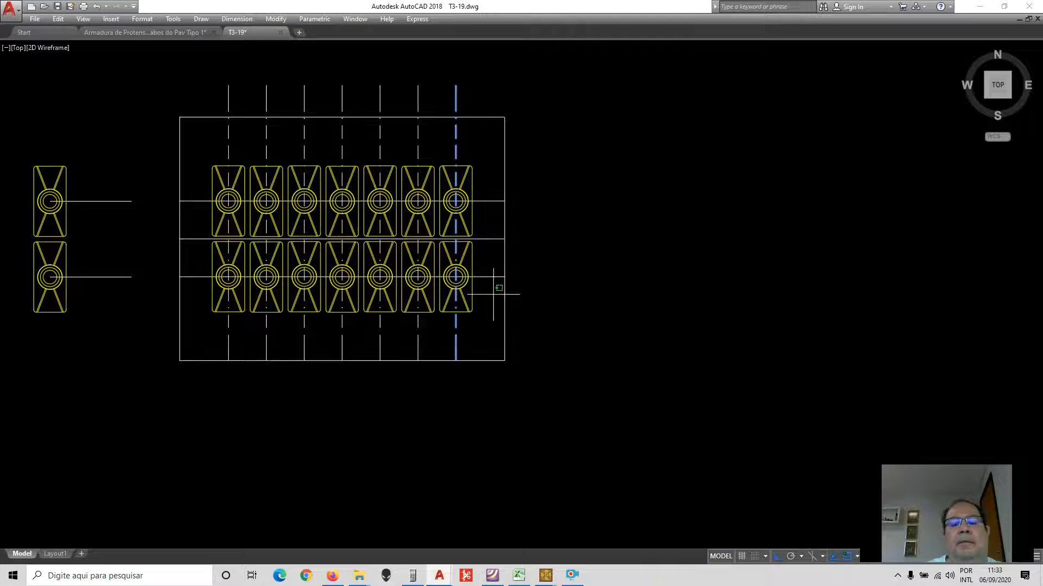
pyautogui.click(479, 181)
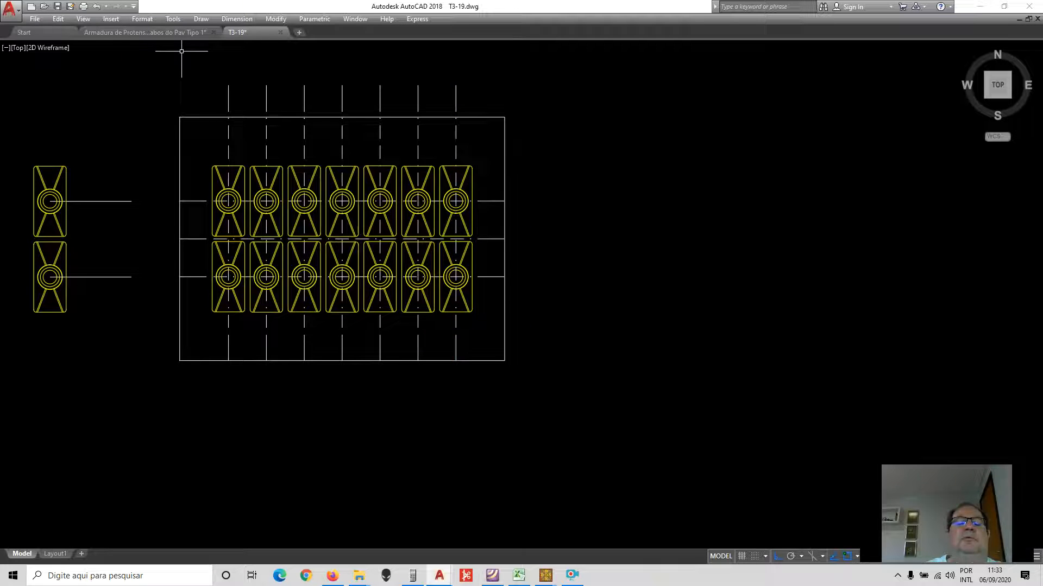
# - Erase the two reference anchorages outside the beam section together with their short horizontal lines
pyautogui.scroll(-2, 365, 168)
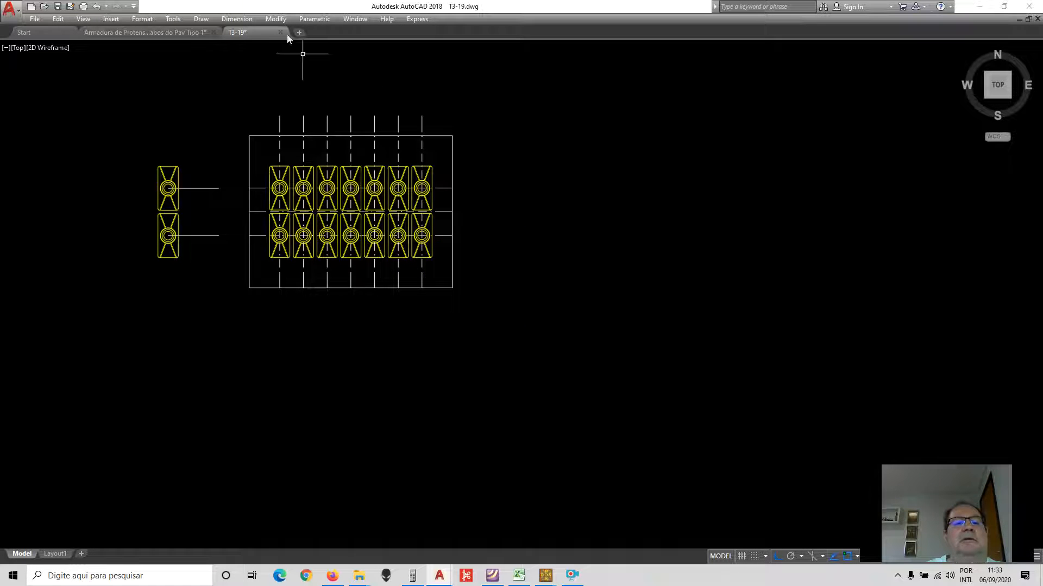
pyautogui.click(237, 19)
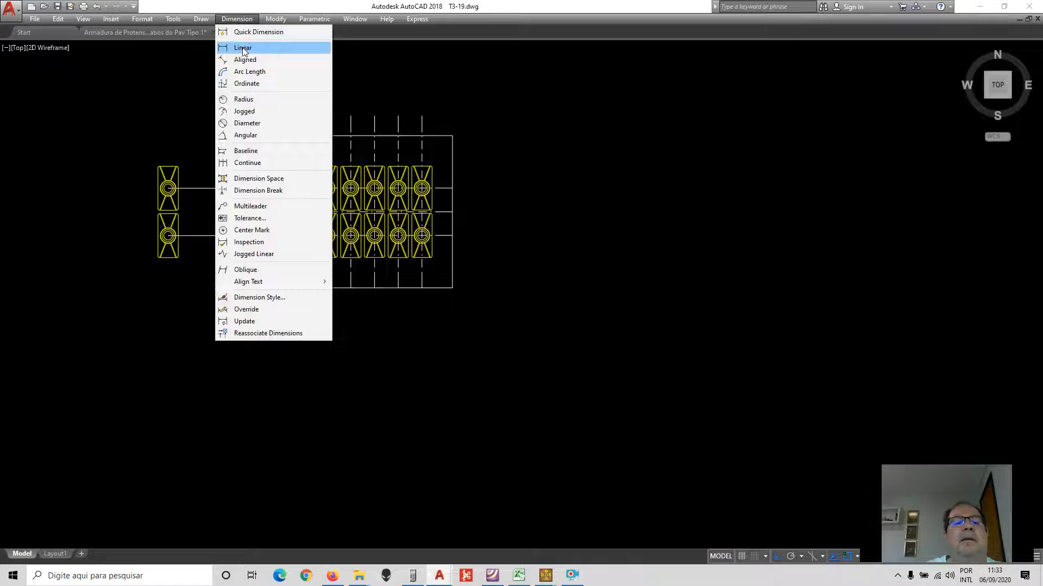
pyautogui.click(242, 48)
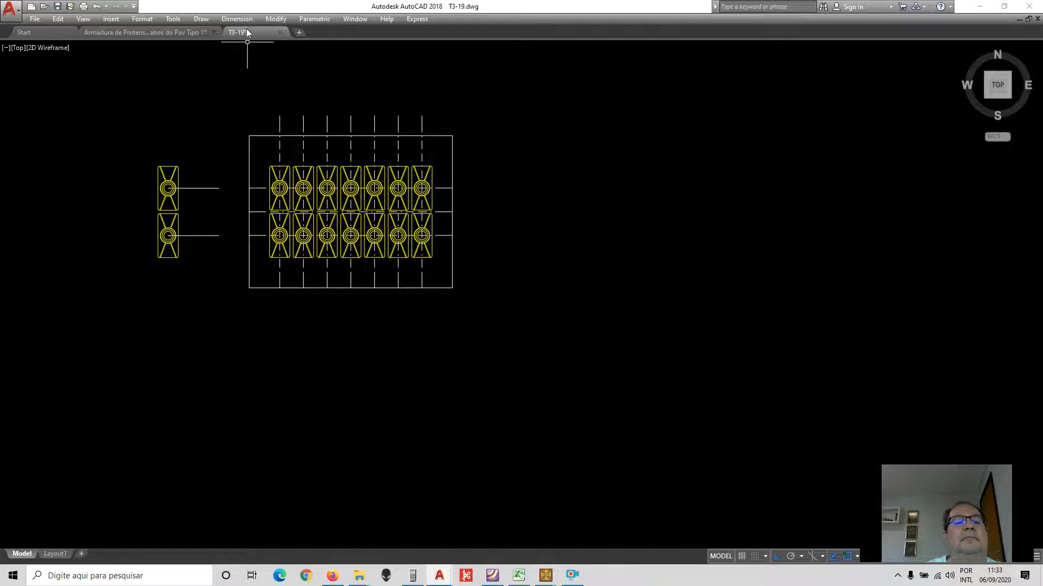
pyautogui.click(287, 20)
pyautogui.click(295, 111)
pyautogui.click(220, 262)
pyautogui.click(108, 114)
pyautogui.press('Return')
# - Dimension the beam section's full height with a linear dimension placed outside its left edge
pyautogui.click(250, 22)
pyautogui.click(241, 45)
pyautogui.click(249, 287)
pyautogui.click(249, 135)
pyautogui.click(184, 150)
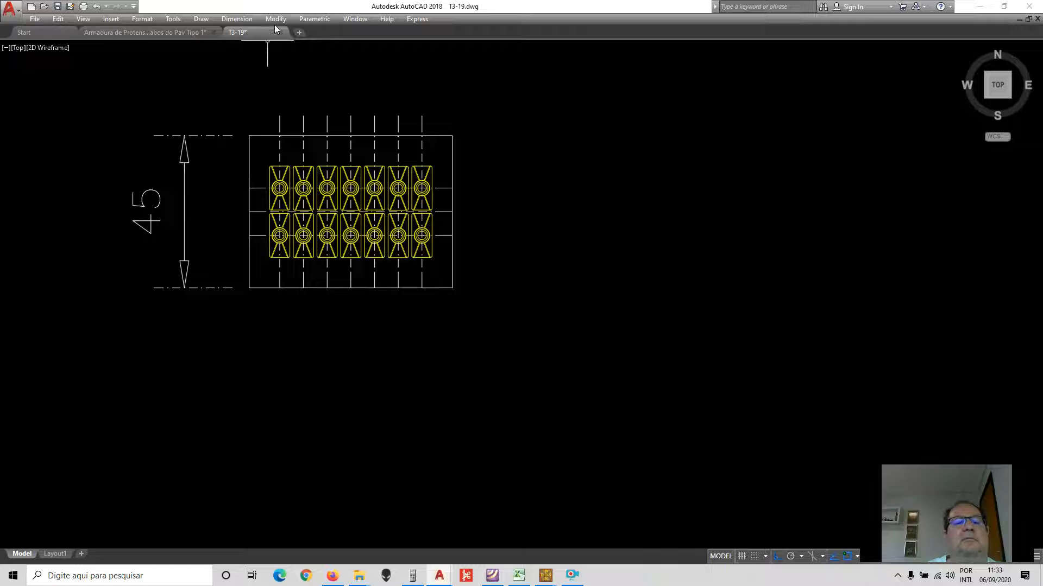
# - Dimension the beam section's full width with a linear dimension placed well below its bottom edge
pyautogui.click(237, 19)
pyautogui.click(240, 50)
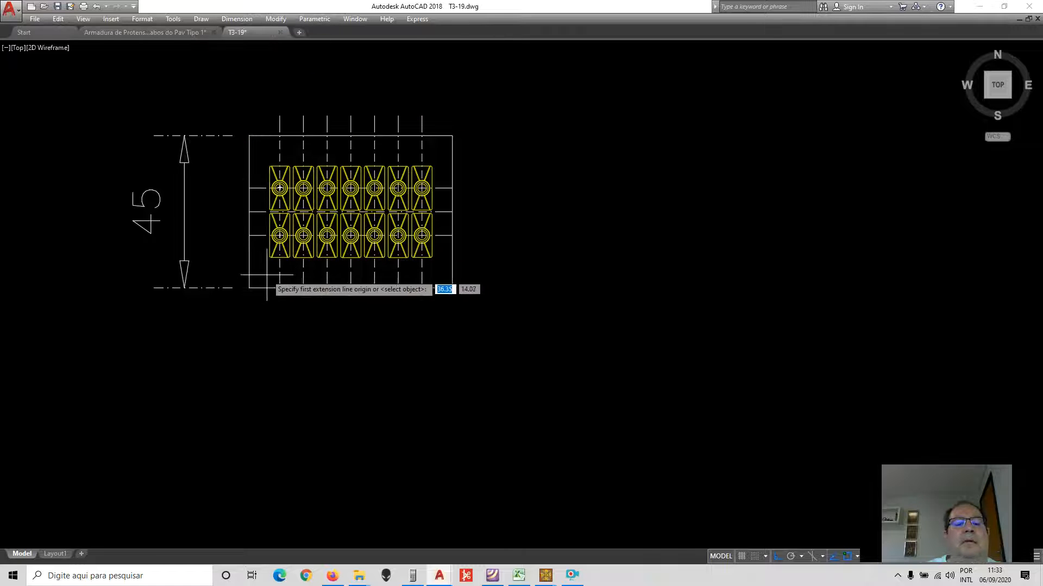
pyautogui.click(249, 287)
pyautogui.click(445, 292)
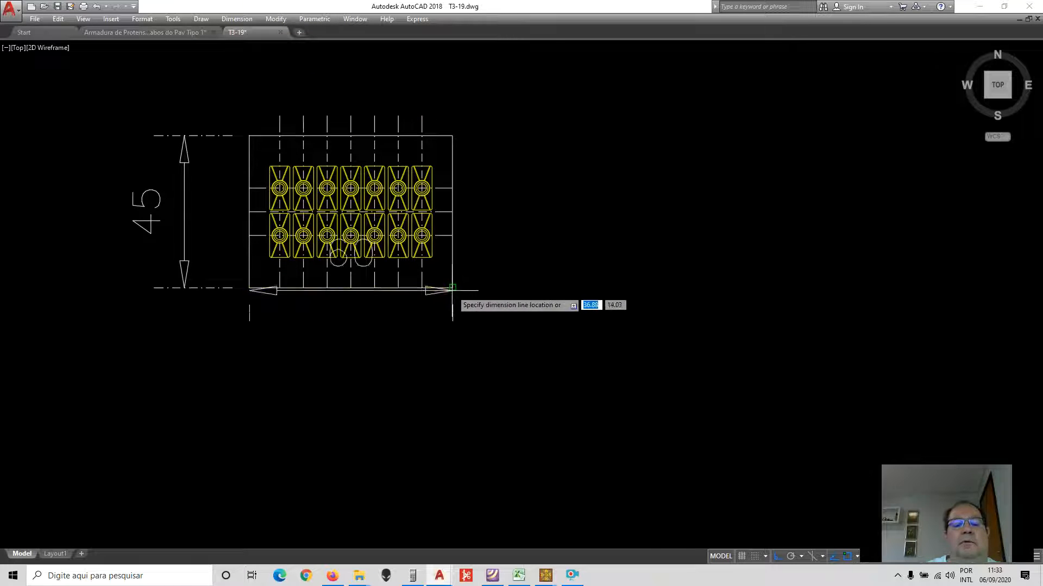
pyautogui.click(464, 435)
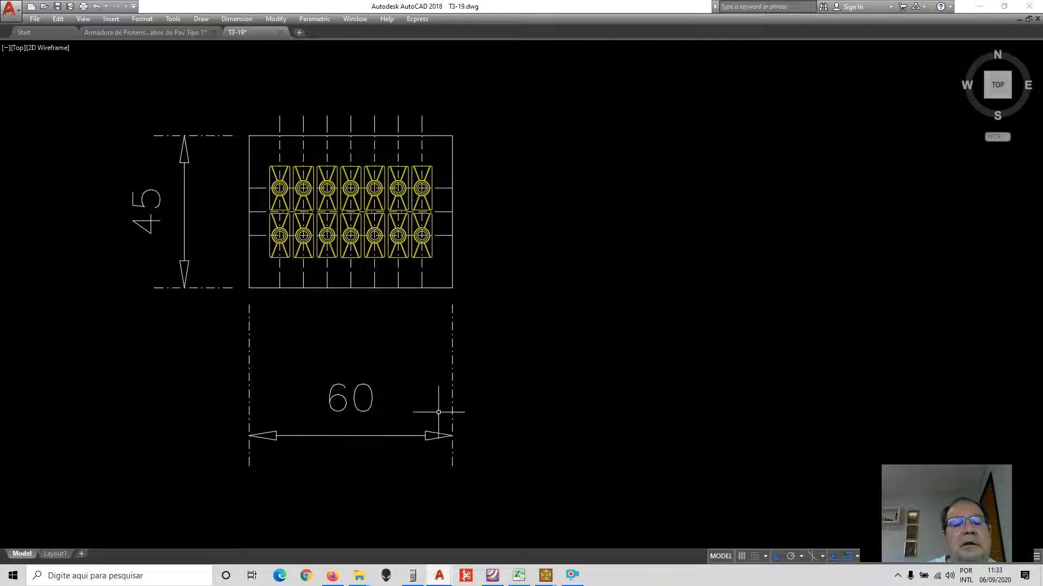
# - Add a linear dimension from the section's bottom-left corner to the first vertical centreline, placed between the section and the overall width dimension
pyautogui.scroll(2, 420, 352)
pyautogui.click(230, 20)
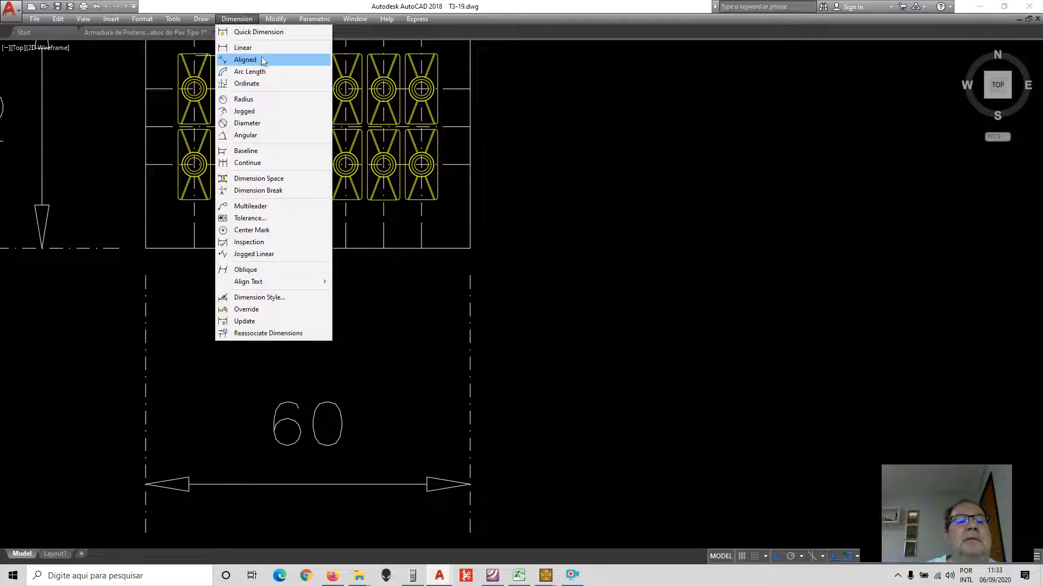
pyautogui.click(260, 48)
pyautogui.click(145, 248)
pyautogui.click(194, 248)
pyautogui.click(234, 362)
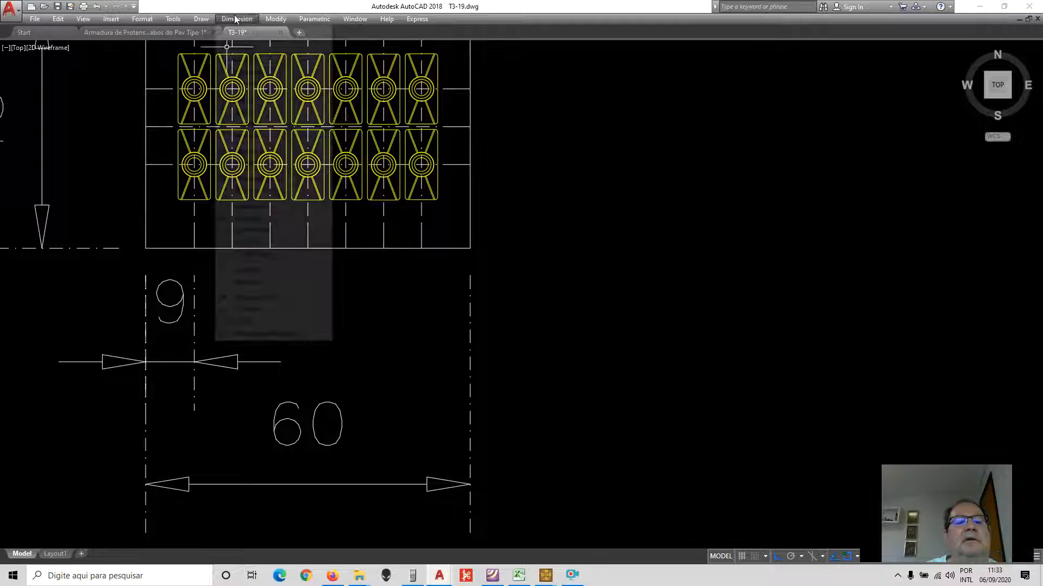
# - Continue the horizontal dimension chain through the remaining six anchorage centrelines to the section's bottom-right corner
pyautogui.click(243, 21)
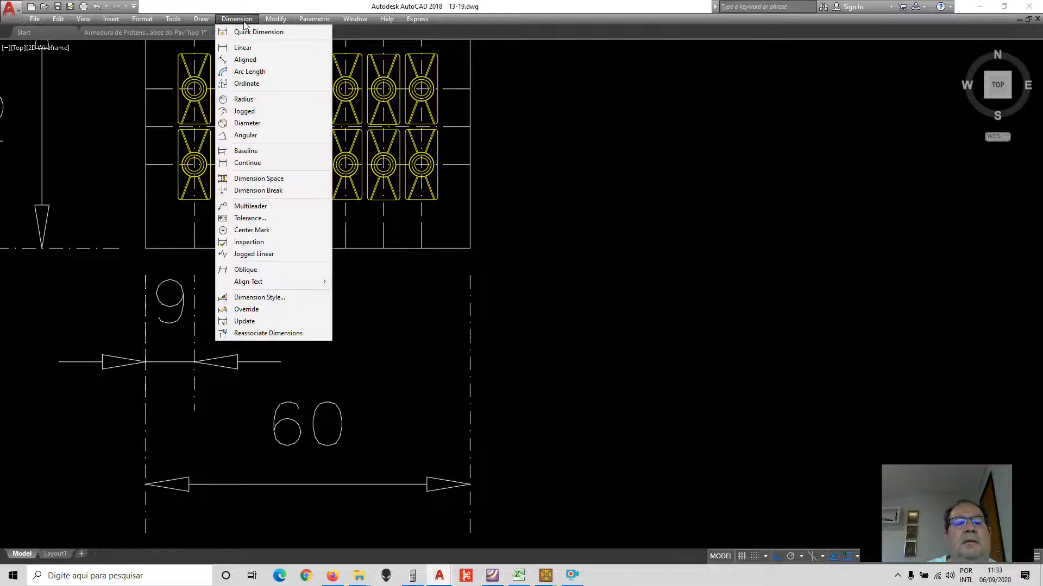
pyautogui.click(247, 163)
pyautogui.click(232, 248)
pyautogui.click(270, 248)
pyautogui.click(308, 249)
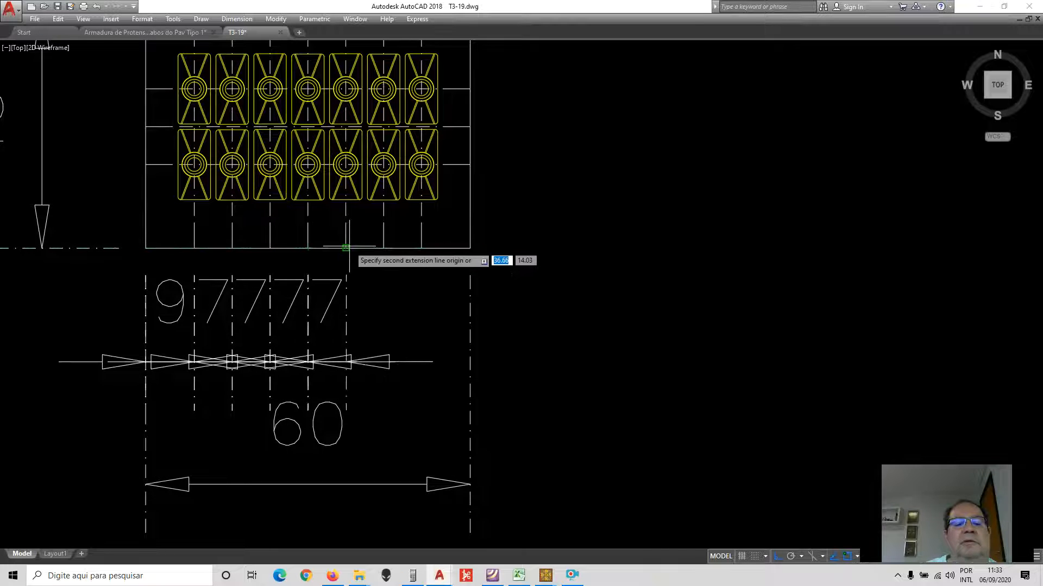
pyautogui.click(346, 249)
pyautogui.click(384, 248)
pyautogui.click(421, 248)
pyautogui.click(471, 249)
pyautogui.press('Escape')
pyautogui.scroll(-6, 337, 303)
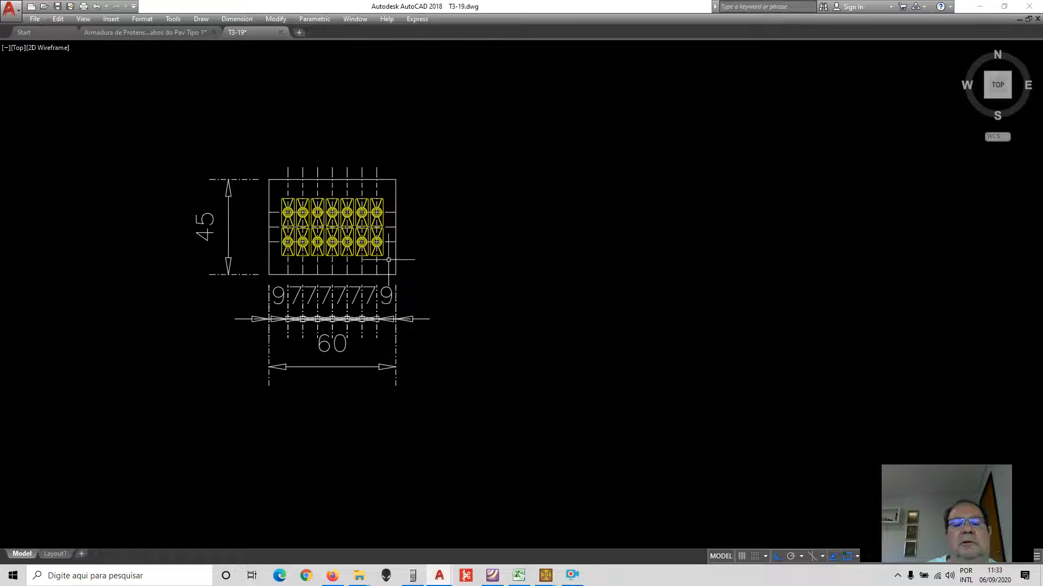
# - Add a vertical linear dimension from the lower anchorage row's axis to the section's bottom edge, placed outside the right edge
pyautogui.scroll(4, 402, 209)
pyautogui.click(248, 20)
pyautogui.click(233, 44)
pyautogui.click(373, 257)
pyautogui.click(373, 309)
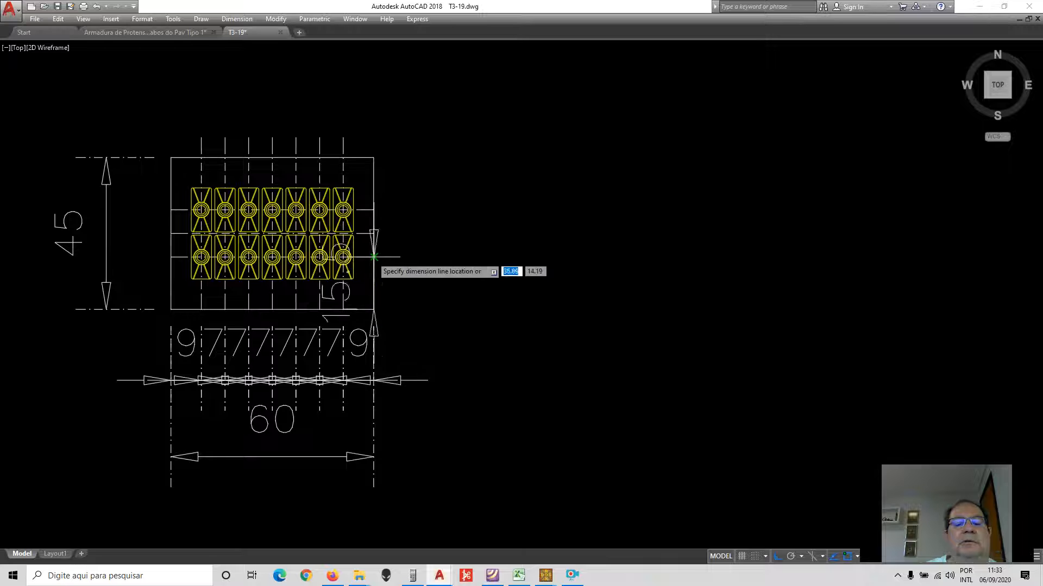
pyautogui.click(481, 288)
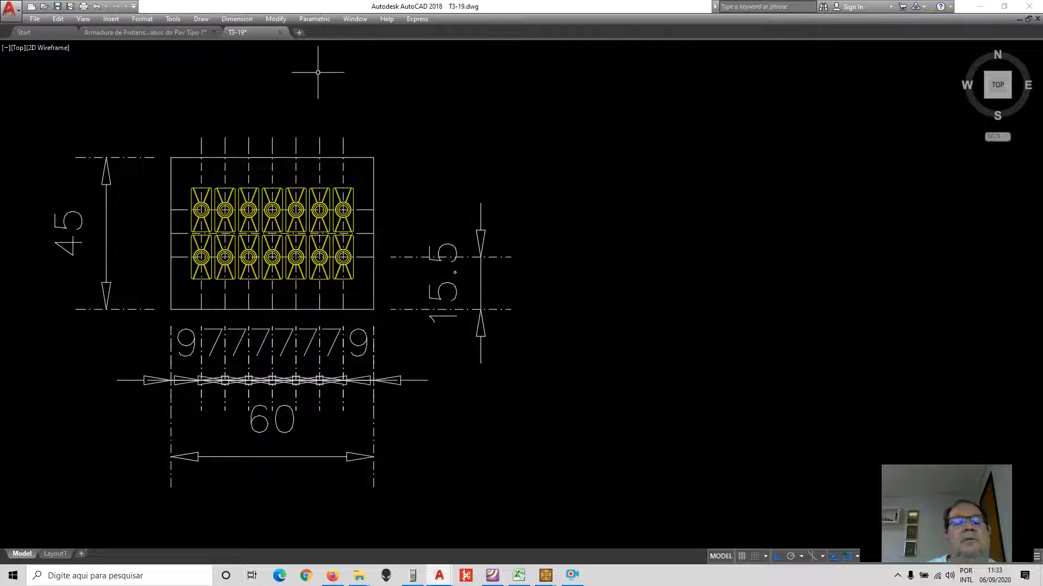
# - Continue the vertical dimension chain from the lower row's axis to the upper row's axis and the section's top edge
pyautogui.click(276, 19)
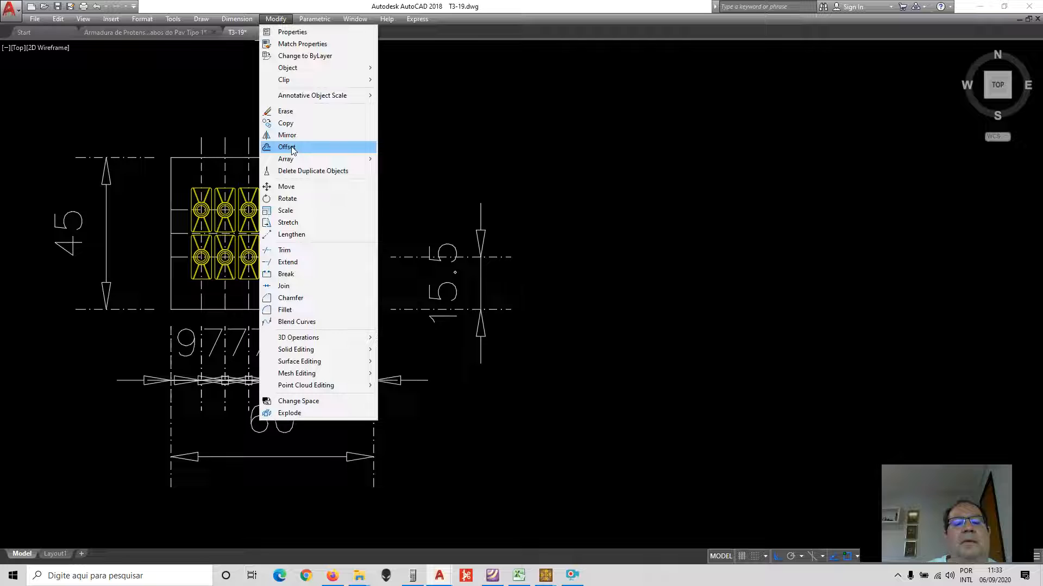
pyautogui.moveTo(236, 19)
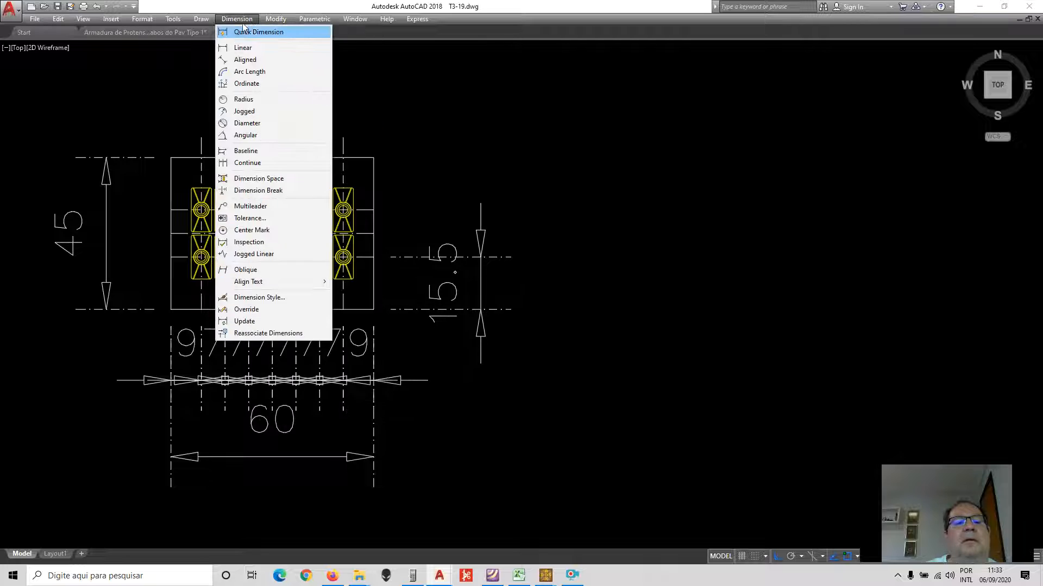
pyautogui.click(247, 162)
pyautogui.click(374, 210)
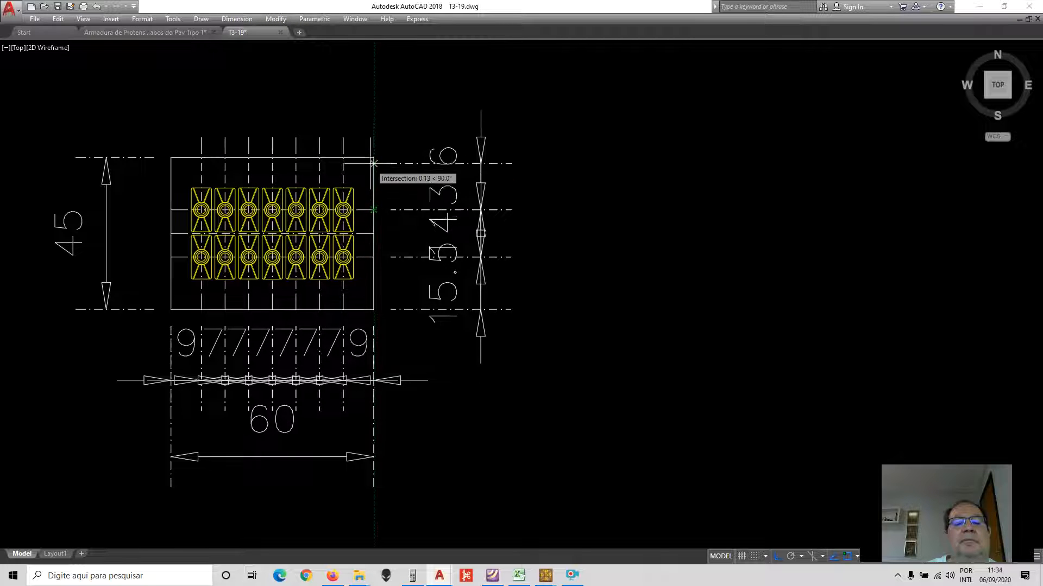
pyautogui.click(374, 157)
pyautogui.press('Escape')
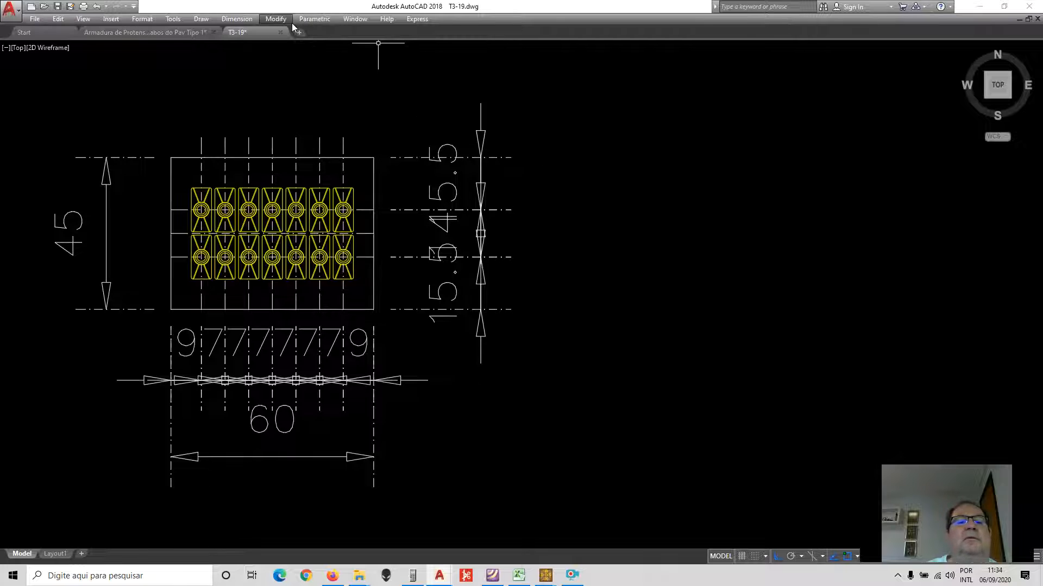
# - Explode the uppermost dimension of the vertical chain so its text is a separate object
pyautogui.click(278, 19)
pyautogui.click(297, 413)
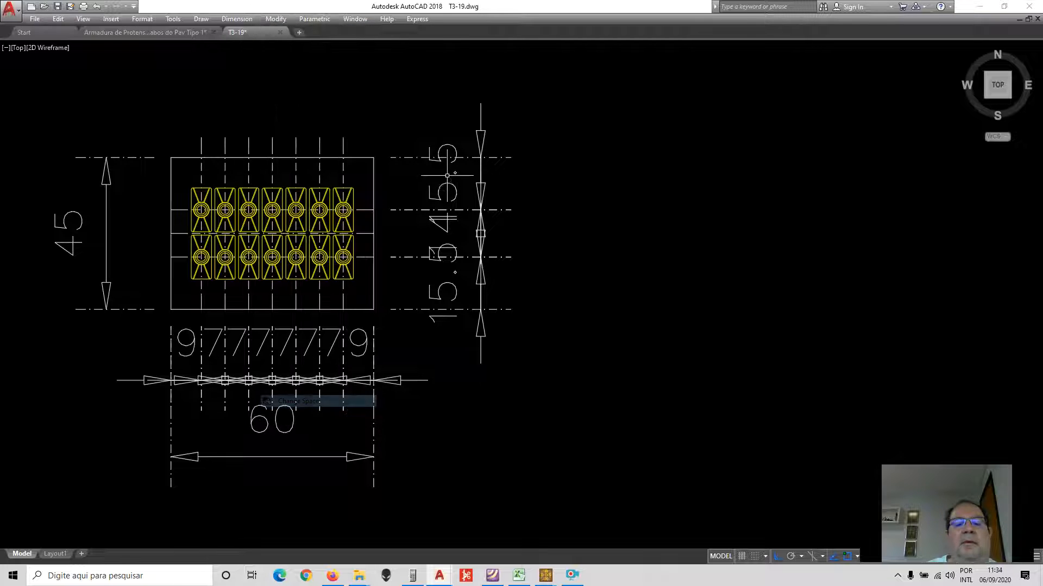
pyautogui.click(285, 20)
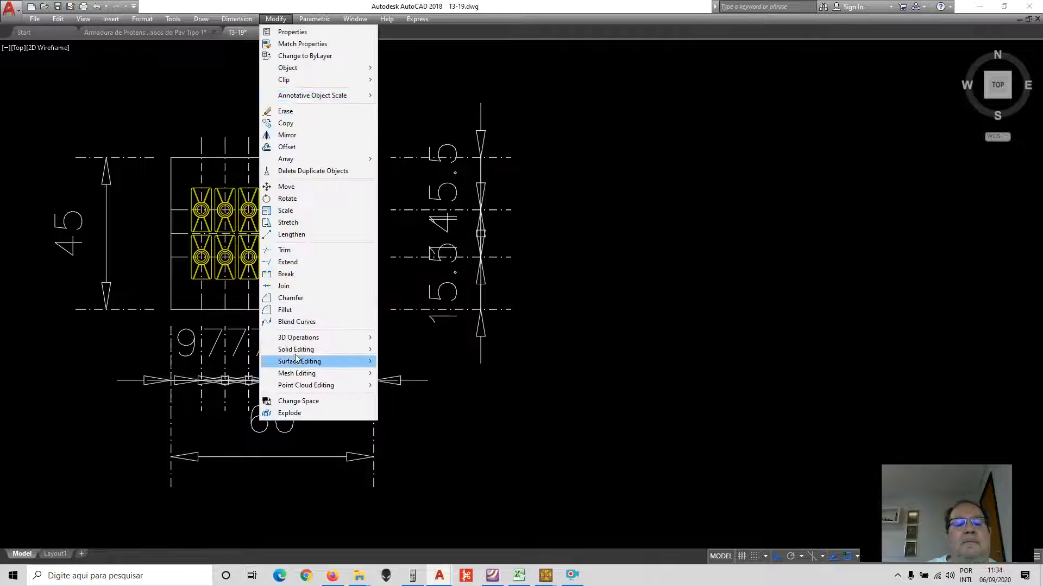
pyautogui.click(297, 413)
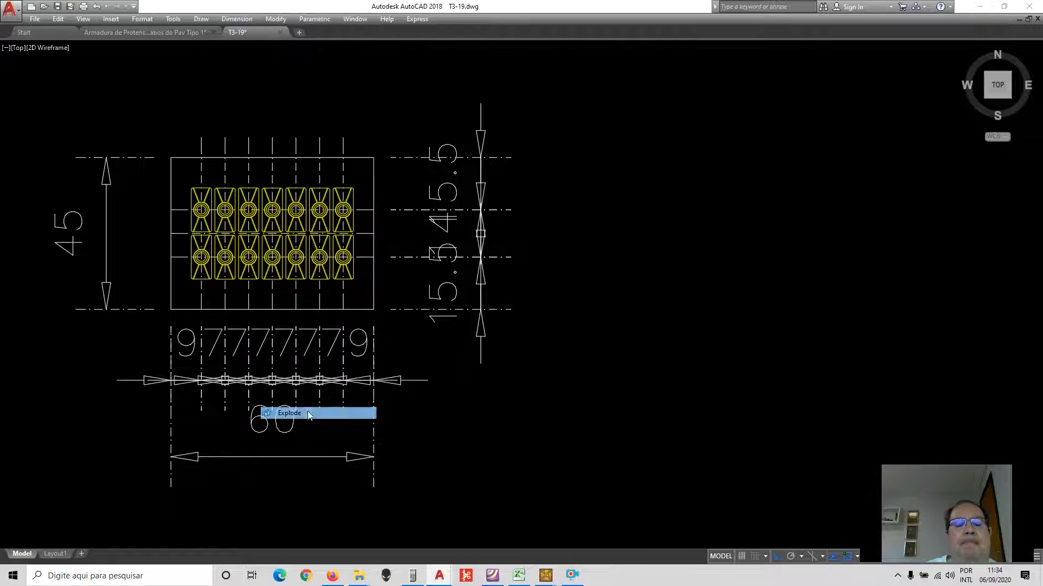
pyautogui.rightClick(470, 184)
pyautogui.click(489, 189)
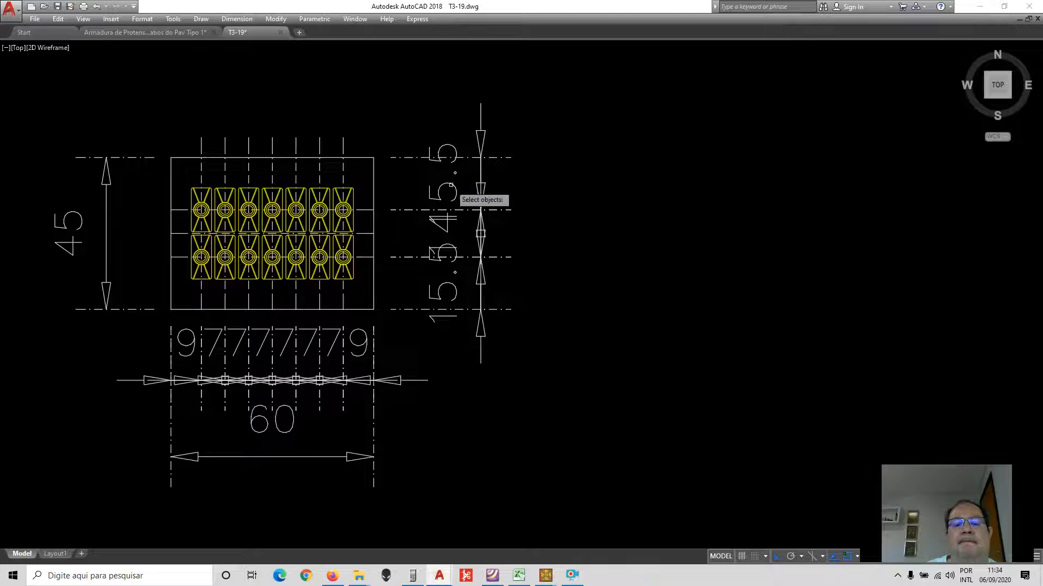
# - Move the exploded upper 15.5 text to the outer side of the vertical dimension line
pyautogui.click(277, 11)
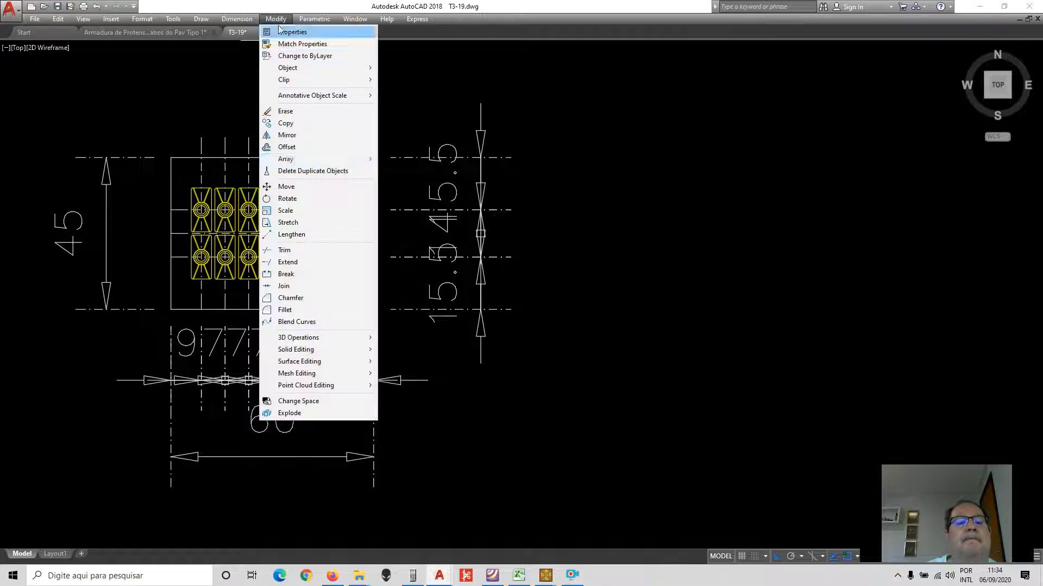
pyautogui.click(285, 185)
pyautogui.click(458, 183)
pyautogui.press('Return')
pyautogui.click(524, 298)
pyautogui.click(611, 305)
pyautogui.rightClick(530, 277)
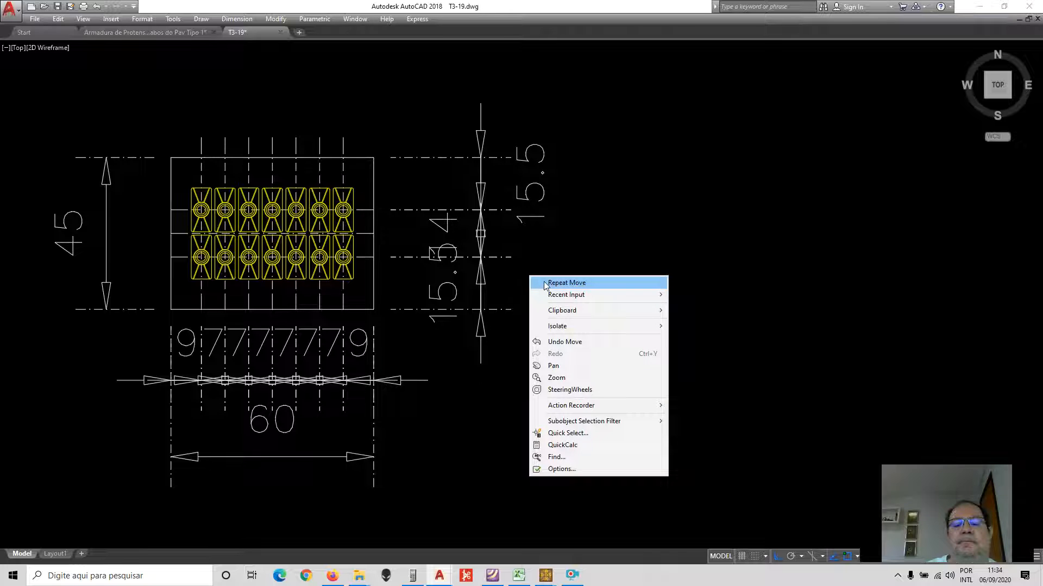
pyautogui.press('Escape')
# - Explode the lowest dimension of the vertical chain and move its 15.5 text to the outer side of the dimension line
pyautogui.click(276, 19)
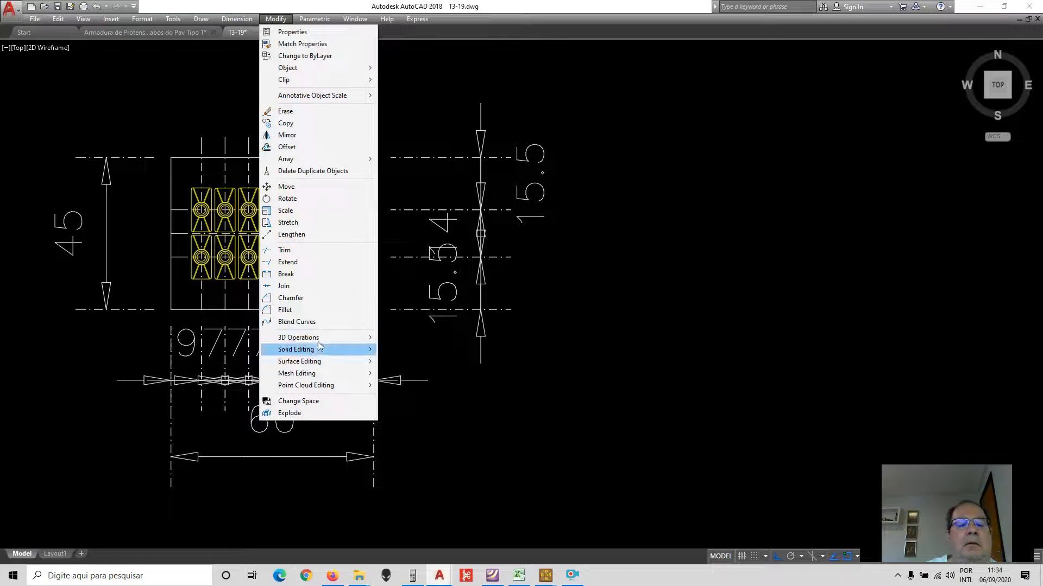
pyautogui.click(310, 414)
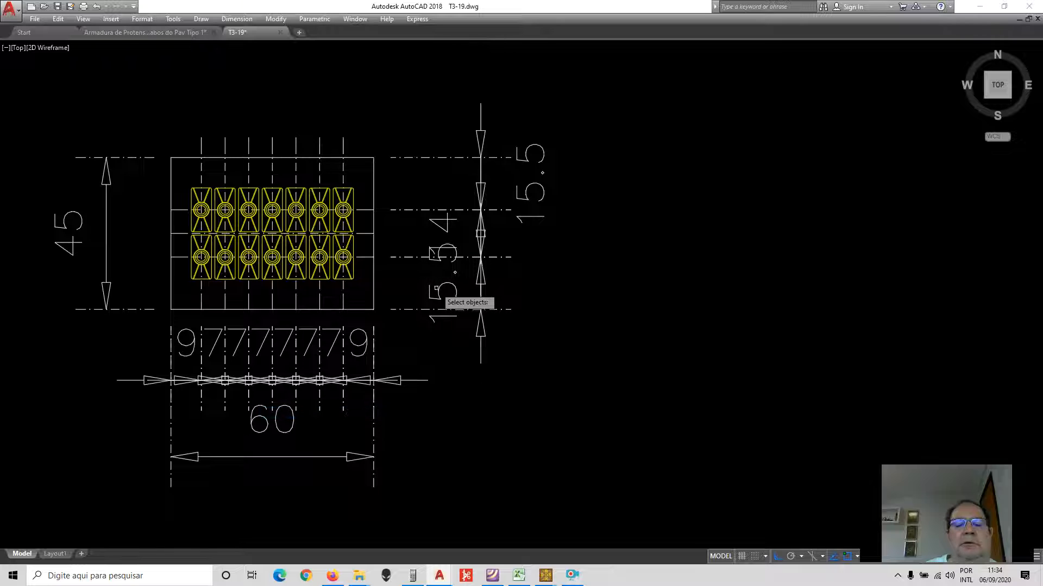
pyautogui.click(286, 19)
pyautogui.click(293, 185)
pyautogui.click(444, 284)
pyautogui.press('Return')
pyautogui.click(481, 363)
pyautogui.click(576, 387)
# - Switch to the HP 48 calculator, clear its stack and divide the section height 45 by the row spacing 14
pyautogui.scroll(4, 90, 245)
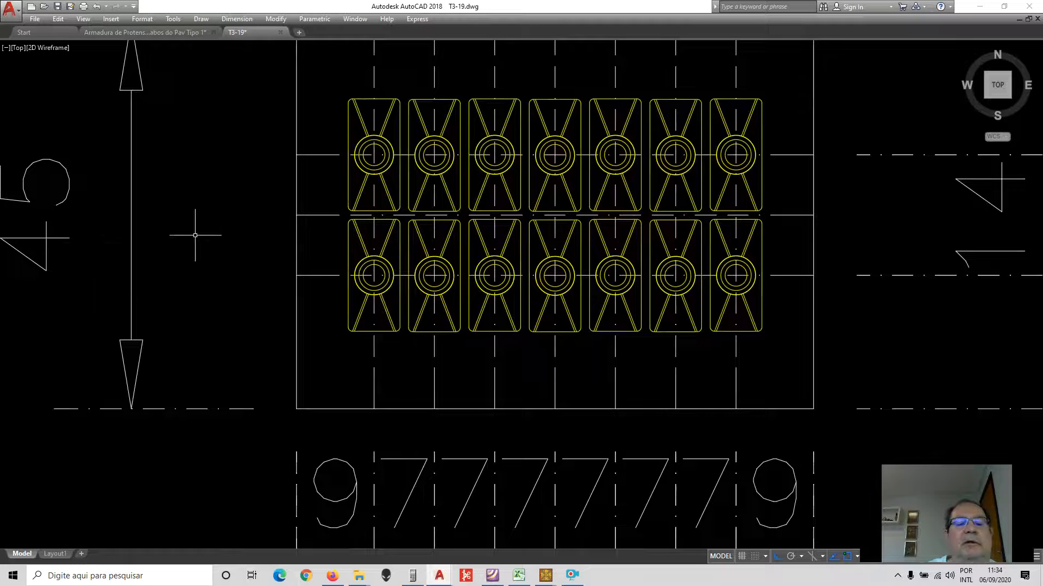
pyautogui.scroll(-2, 112, 167)
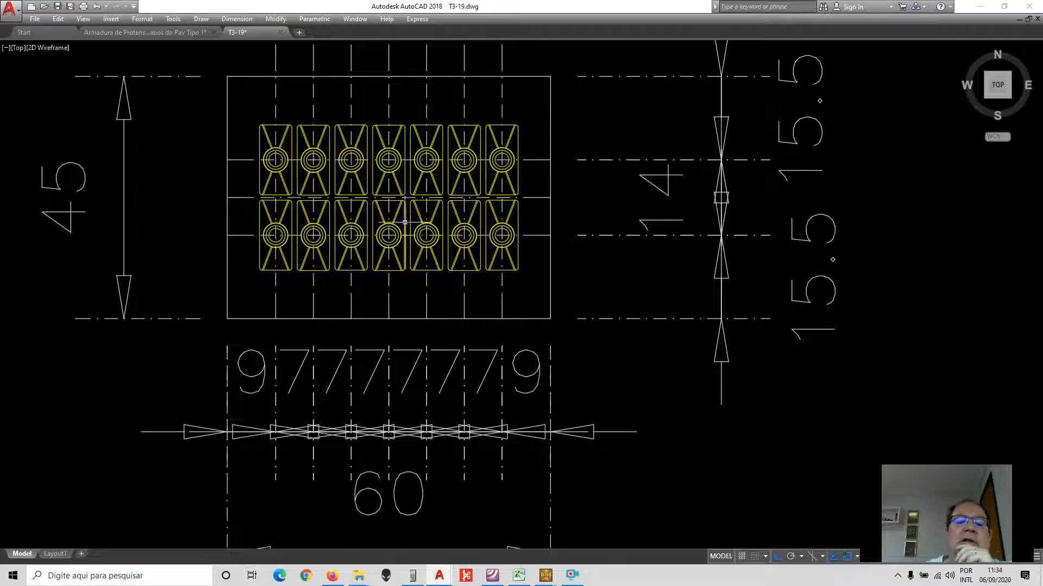
pyautogui.moveTo(389, 197)
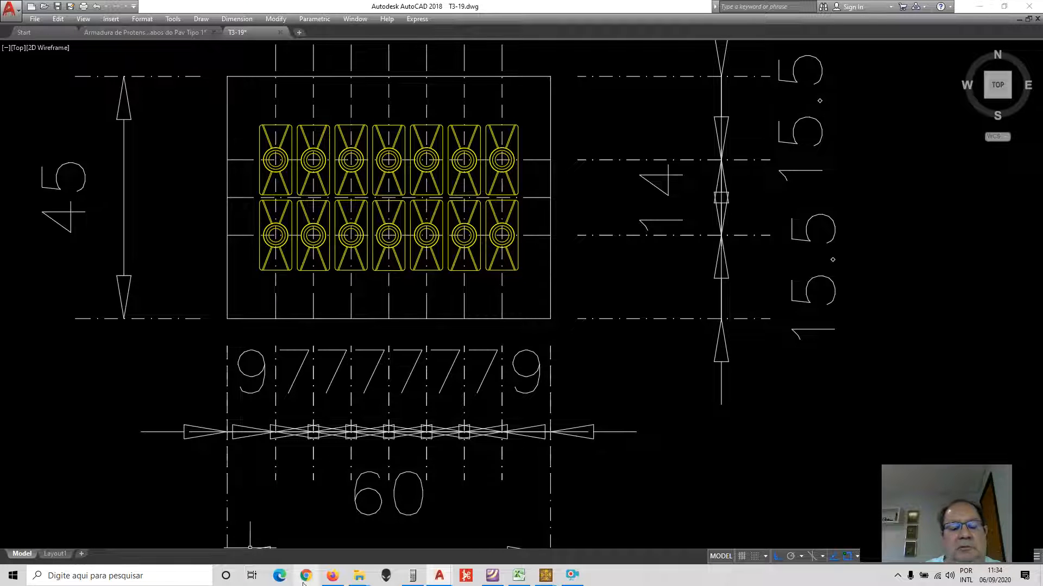
pyautogui.click(412, 576)
pyautogui.click(574, 308)
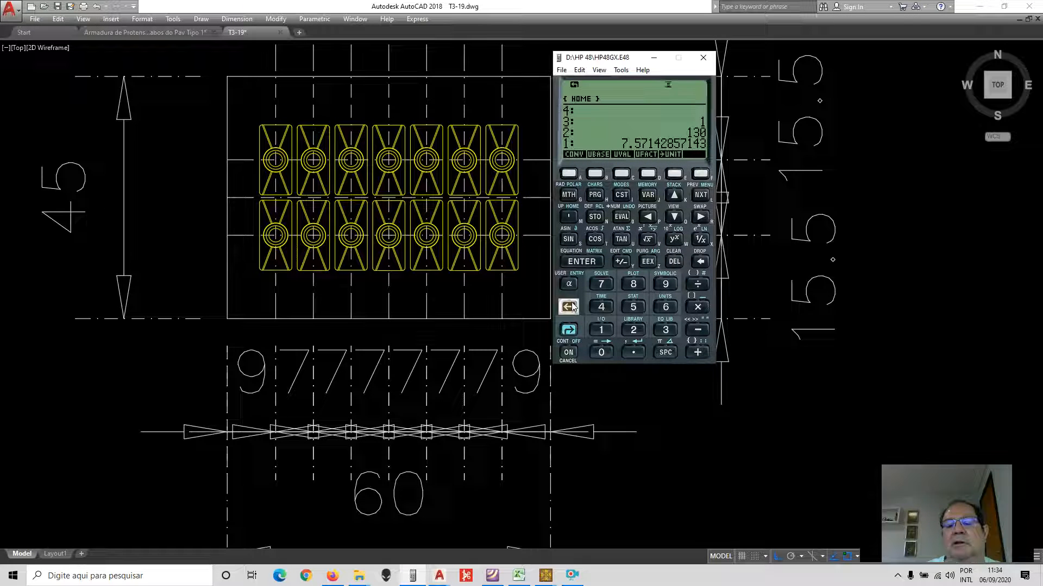
pyautogui.click(674, 261)
pyautogui.click(607, 307)
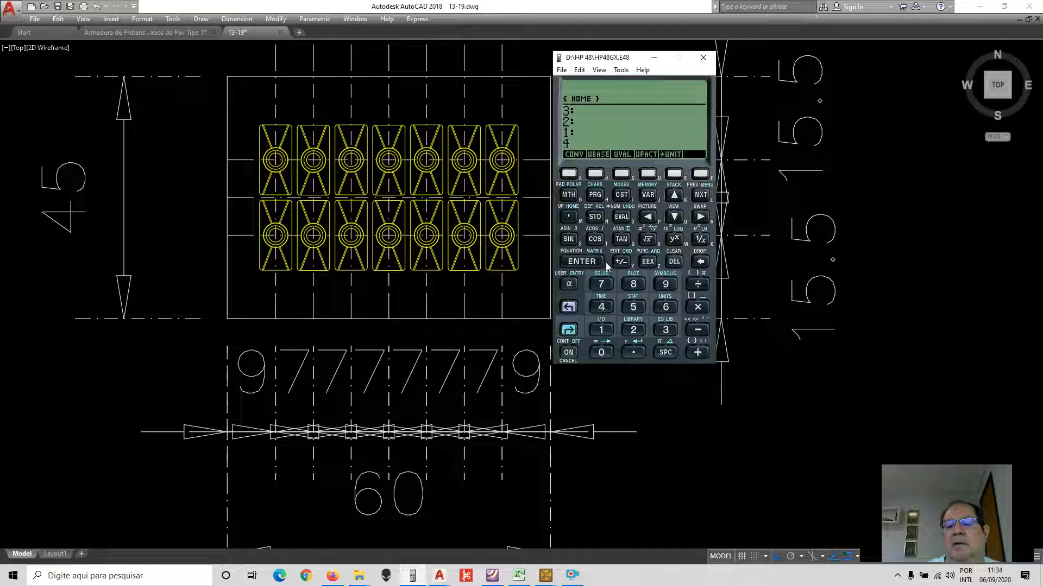
pyautogui.click(632, 306)
pyautogui.click(595, 262)
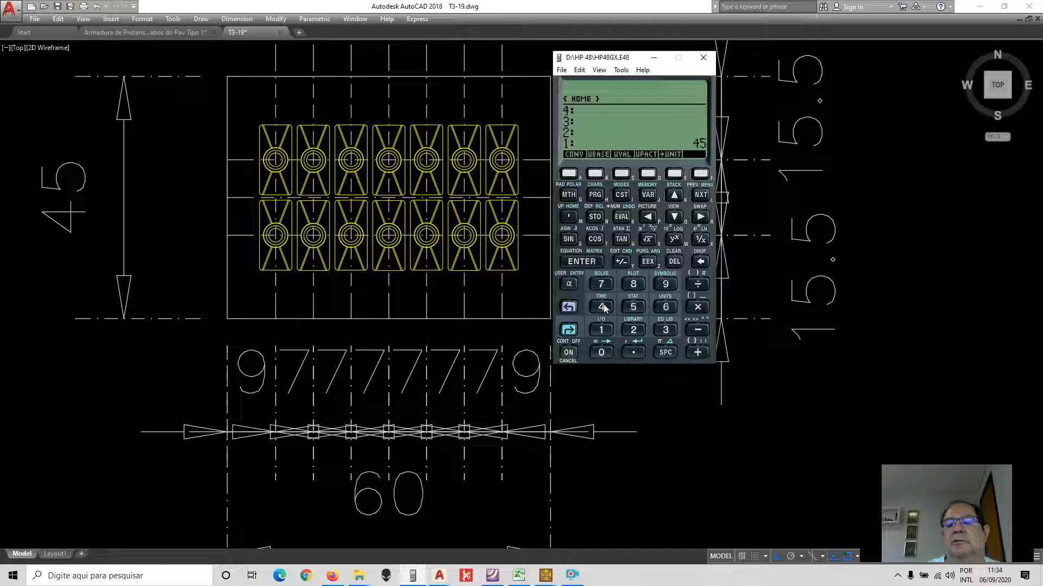
pyautogui.click(603, 329)
pyautogui.click(601, 307)
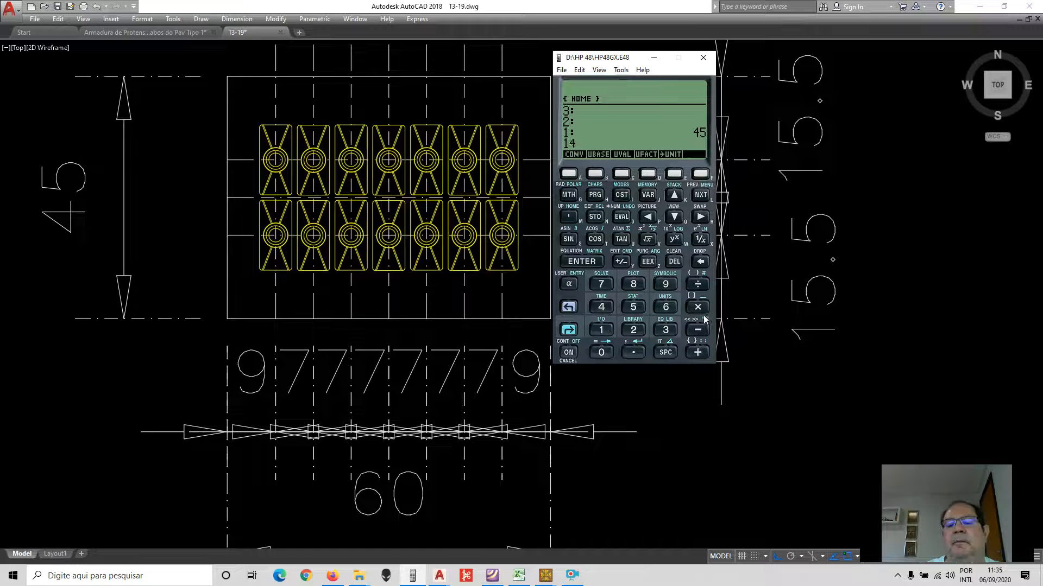
pyautogui.click(702, 284)
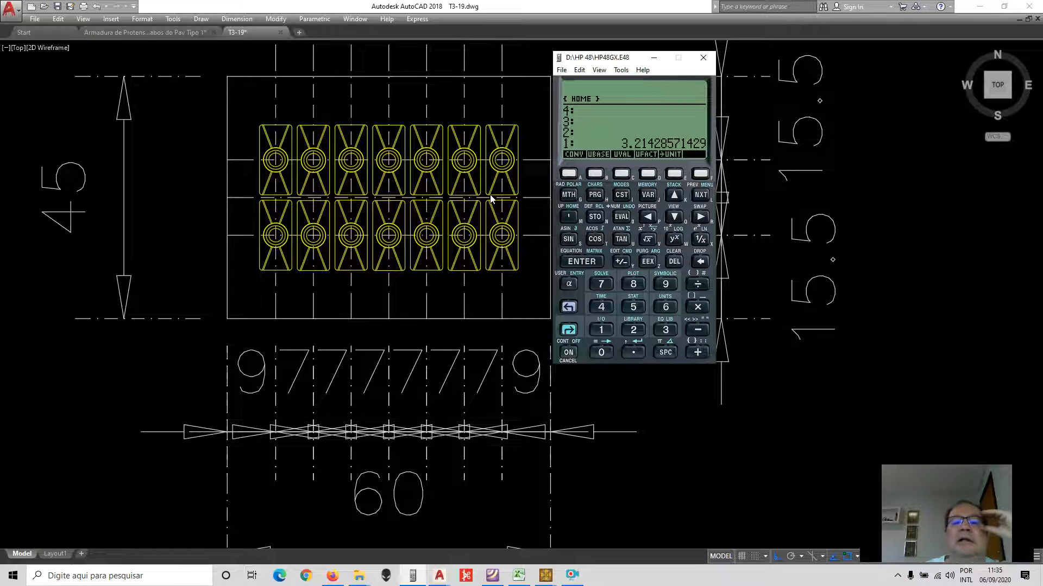
# - Divide the section height 45 by the horizontal anchorage spacing 7 on the calculator
pyautogui.click(603, 307)
pyautogui.click(590, 263)
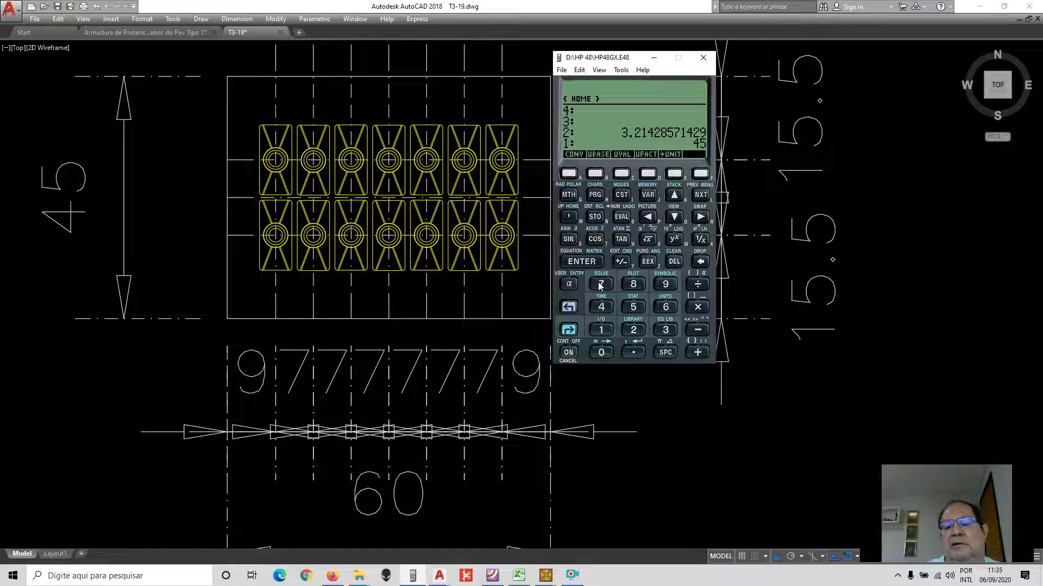
pyautogui.click(600, 287)
pyautogui.click(697, 285)
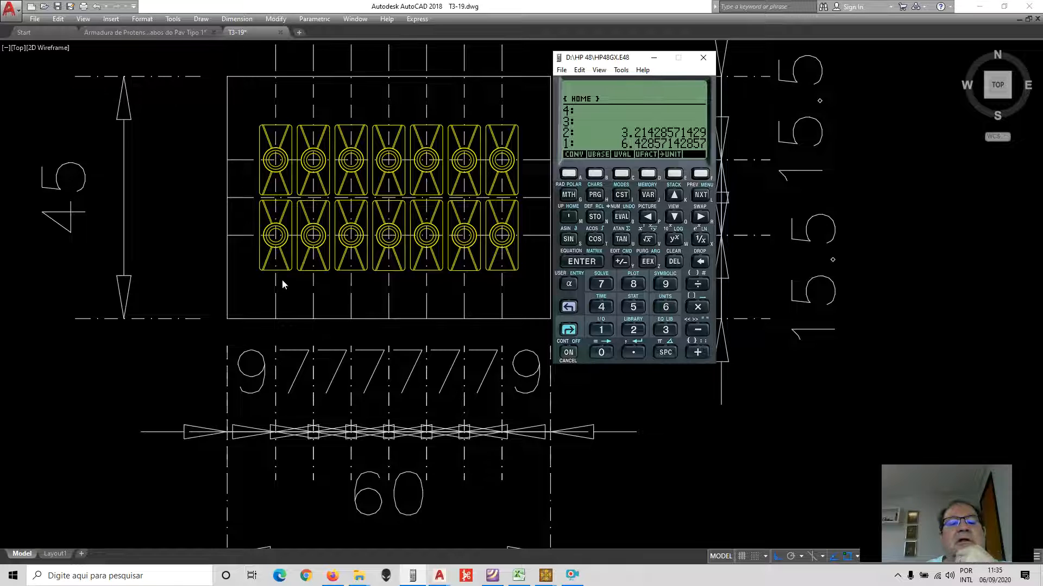
# - Clear the calculator stack, repeat the division of 45 by 7 and clear the result
pyautogui.click(567, 308)
pyautogui.click(601, 307)
pyautogui.click(633, 307)
pyautogui.click(581, 261)
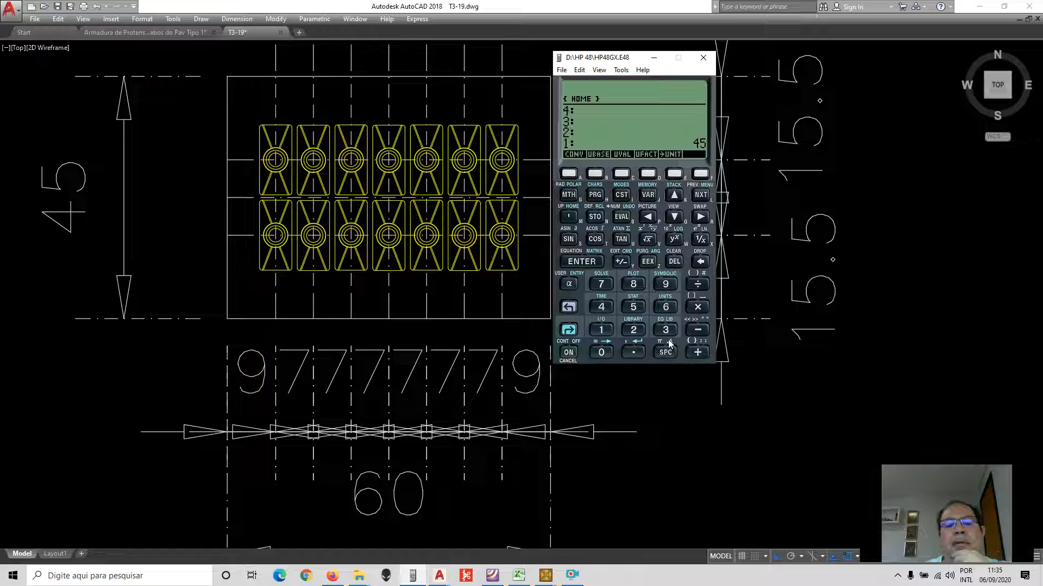
pyautogui.click(601, 284)
pyautogui.click(697, 284)
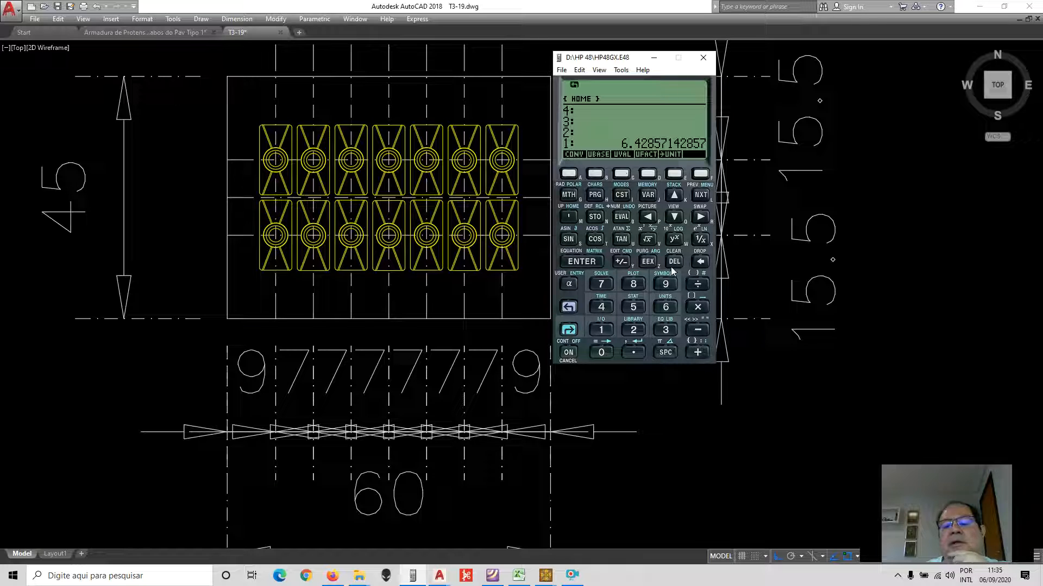
pyautogui.click(672, 266)
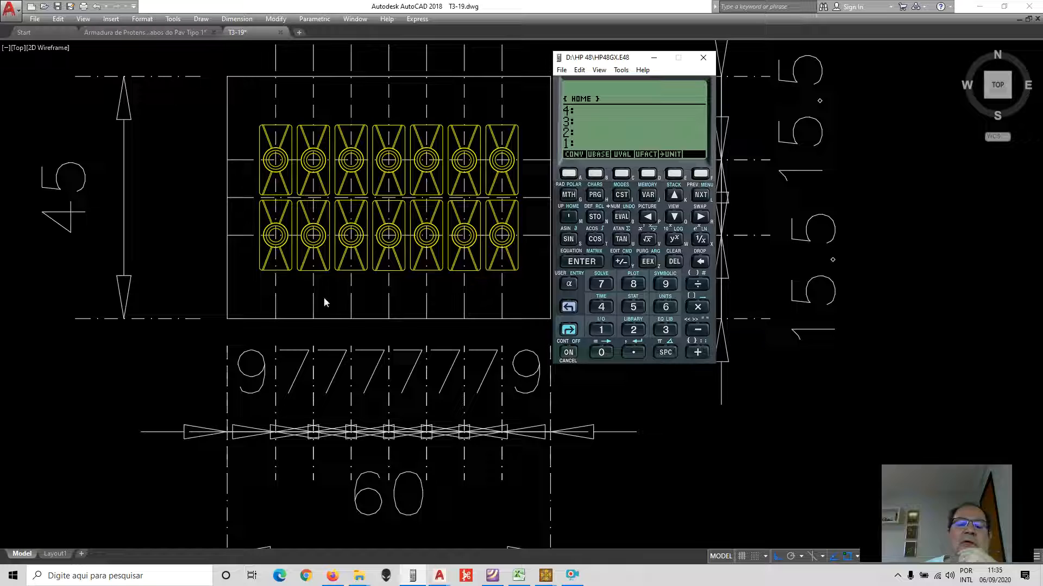
# - Divide the section width 60 by the anchorage spacing 14 on the calculator and subtract 1 from the quotient
pyautogui.click(658, 307)
pyautogui.click(602, 352)
pyautogui.click(585, 260)
pyautogui.click(601, 328)
pyautogui.click(601, 307)
pyautogui.click(697, 284)
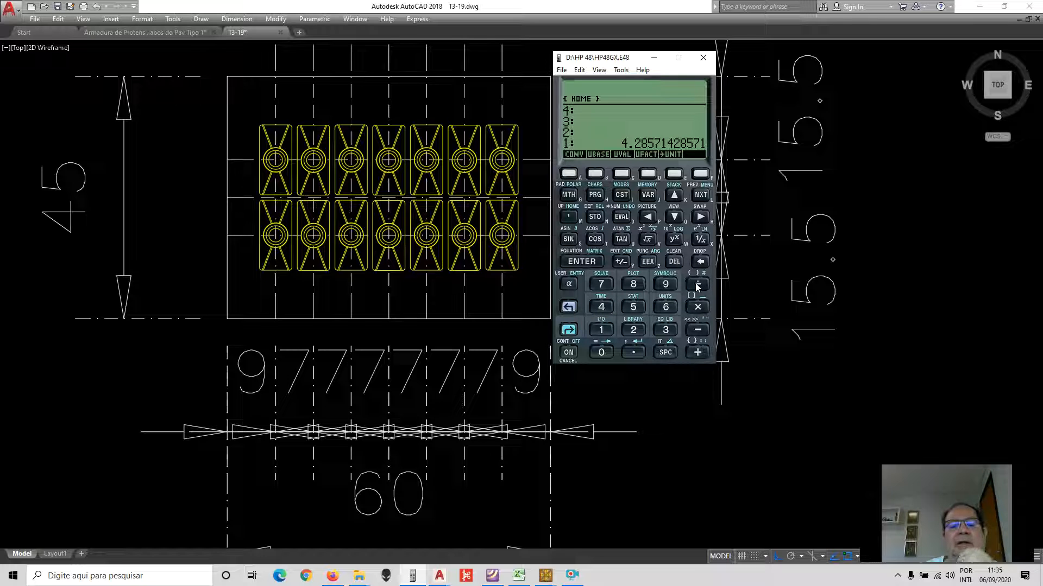
pyautogui.click(606, 330)
pyautogui.click(700, 330)
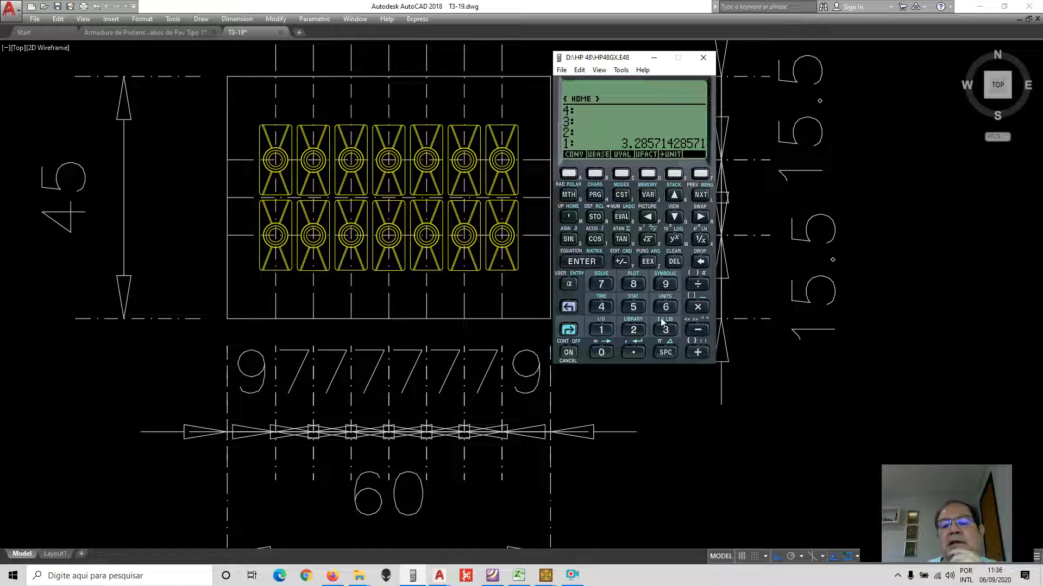
# - Clear the calculator, divide the section height 45 by the spacing 7 and subtract 1 from the quotient
pyautogui.press('Delete')
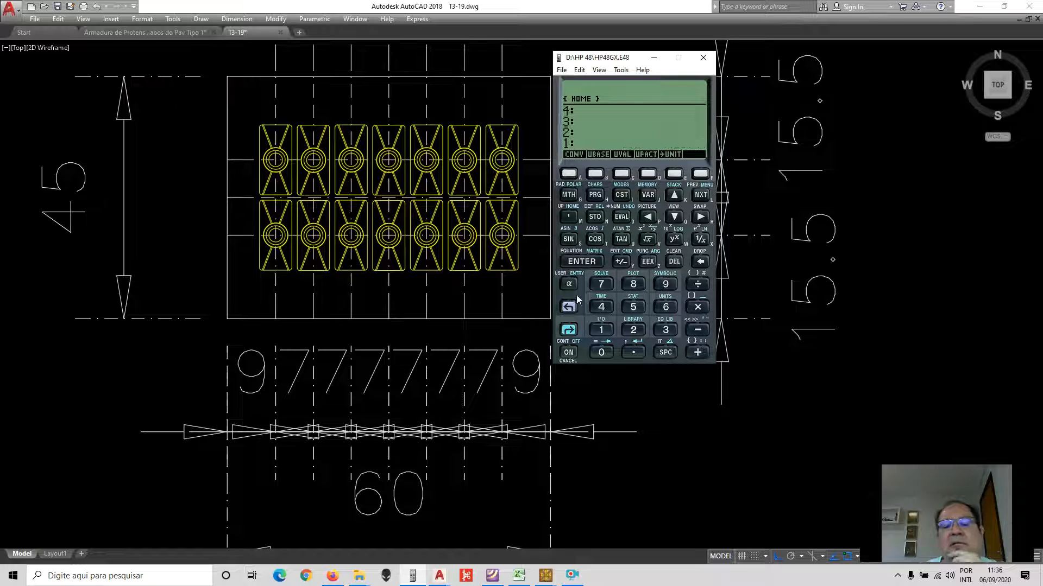
pyautogui.click(601, 308)
pyautogui.click(594, 262)
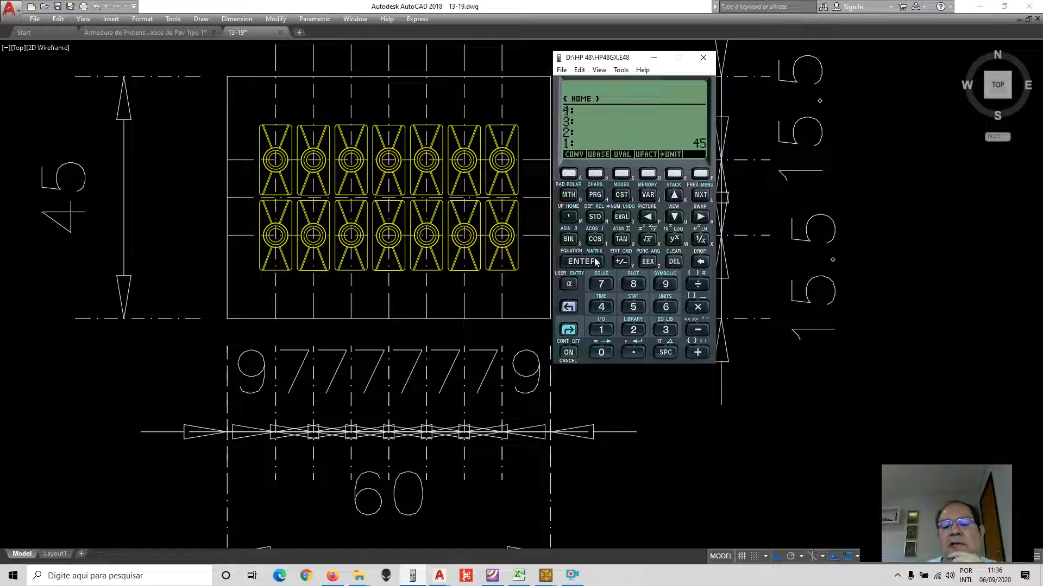
pyautogui.click(602, 284)
pyautogui.click(698, 285)
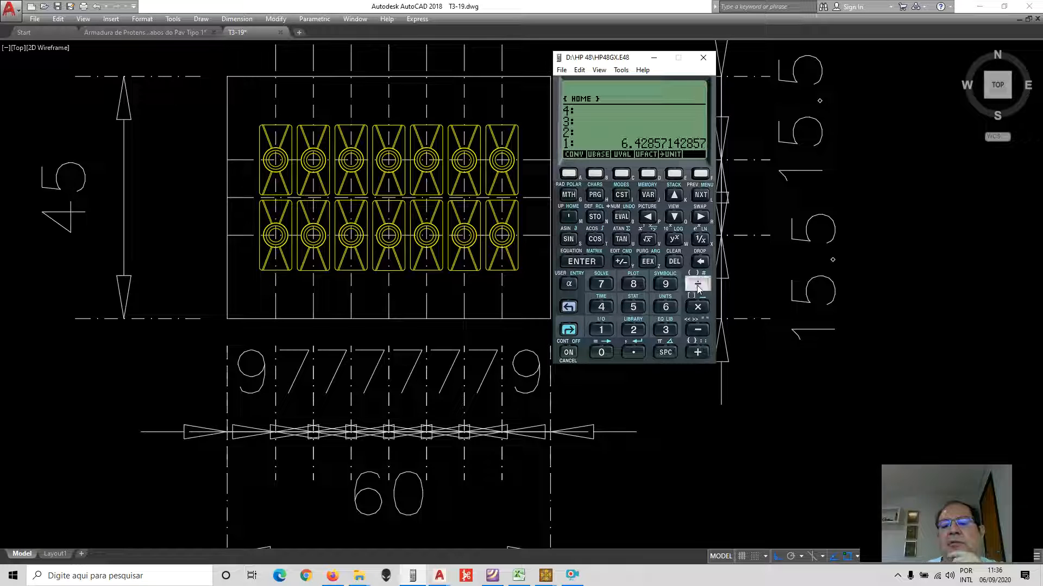
pyautogui.click(601, 330)
pyautogui.click(698, 330)
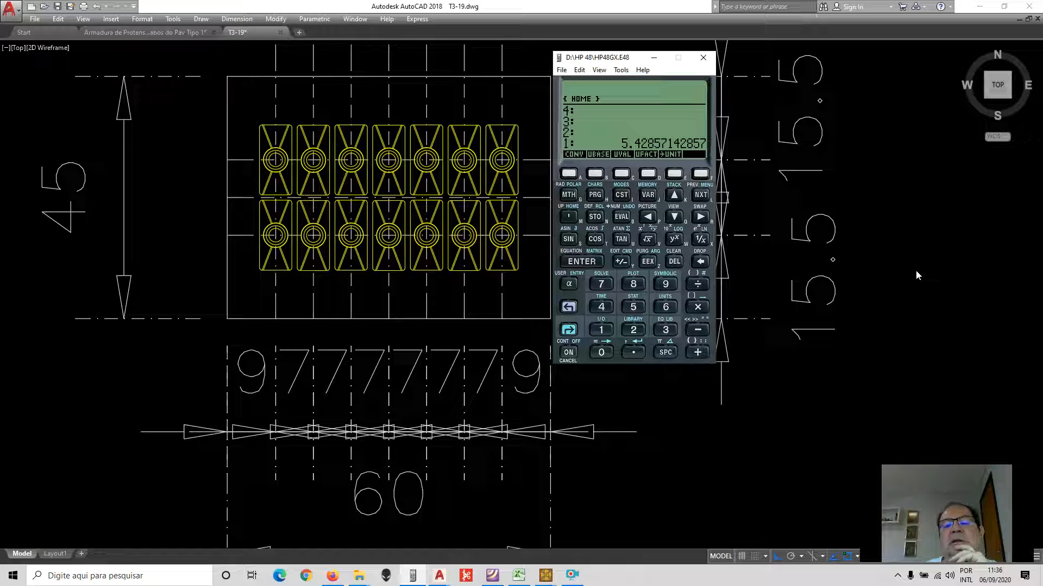
# - Minimize the calculator and examine the dimensioned two-row anchorage layout in the 60 x 45 section
pyautogui.click(654, 59)
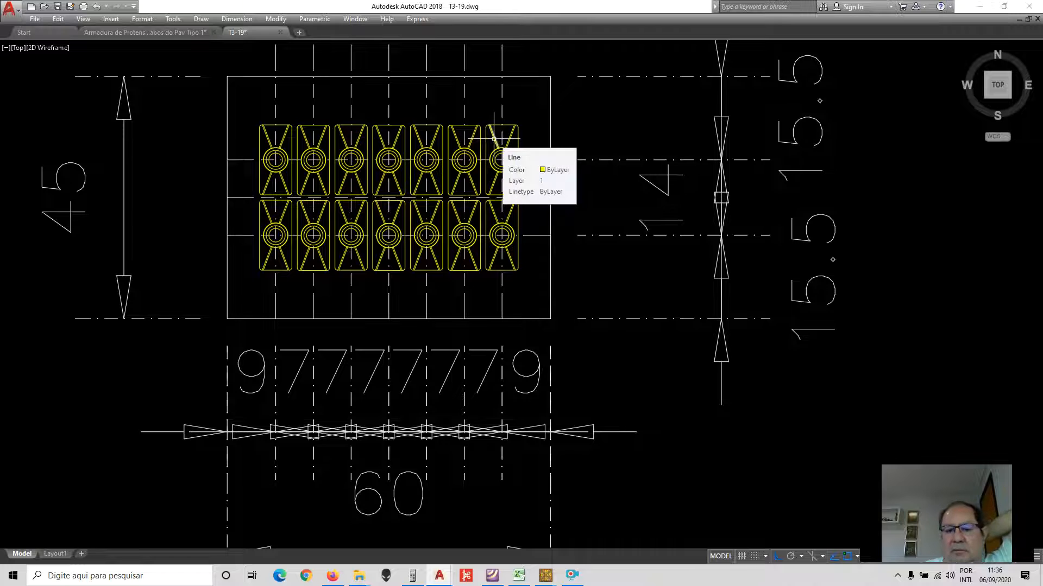
pyautogui.scroll(-4, 574, 169)
pyautogui.scroll(8, 574, 168)
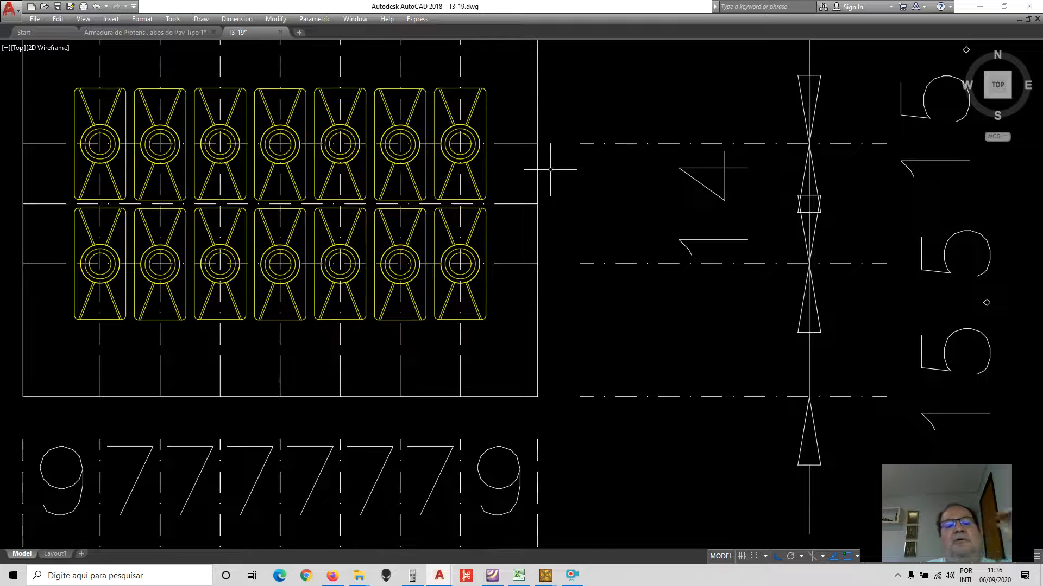
pyautogui.scroll(-4, 551, 162)
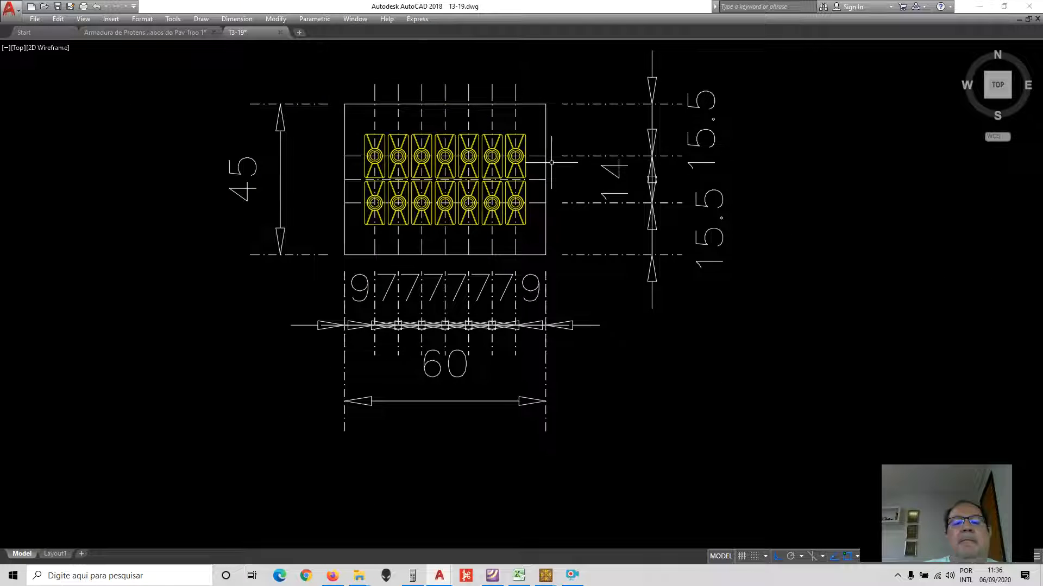
pyautogui.scroll(2, 551, 162)
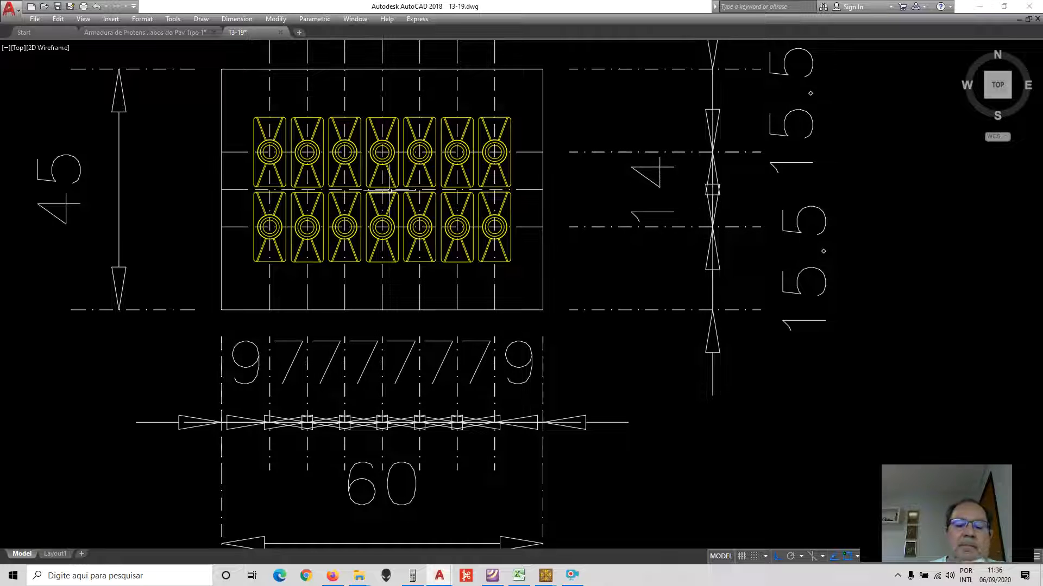
pyautogui.scroll(-4, 389, 190)
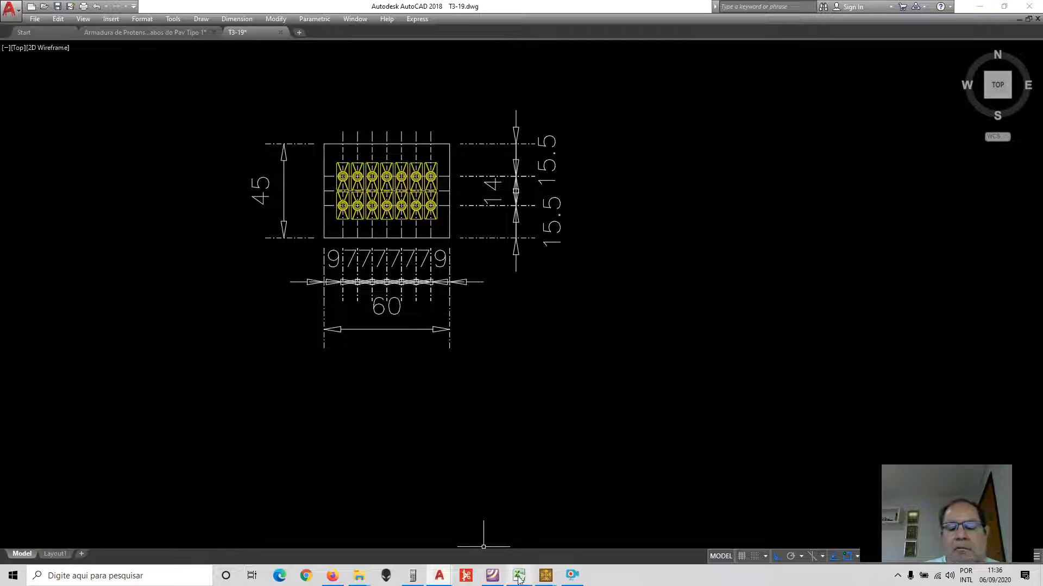
# - Switch to the Excel prestressing workbook and set the VIGA-FAIXA name on the Geral sheet to T3-19
pyautogui.moveTo(519, 579)
pyautogui.click(518, 522)
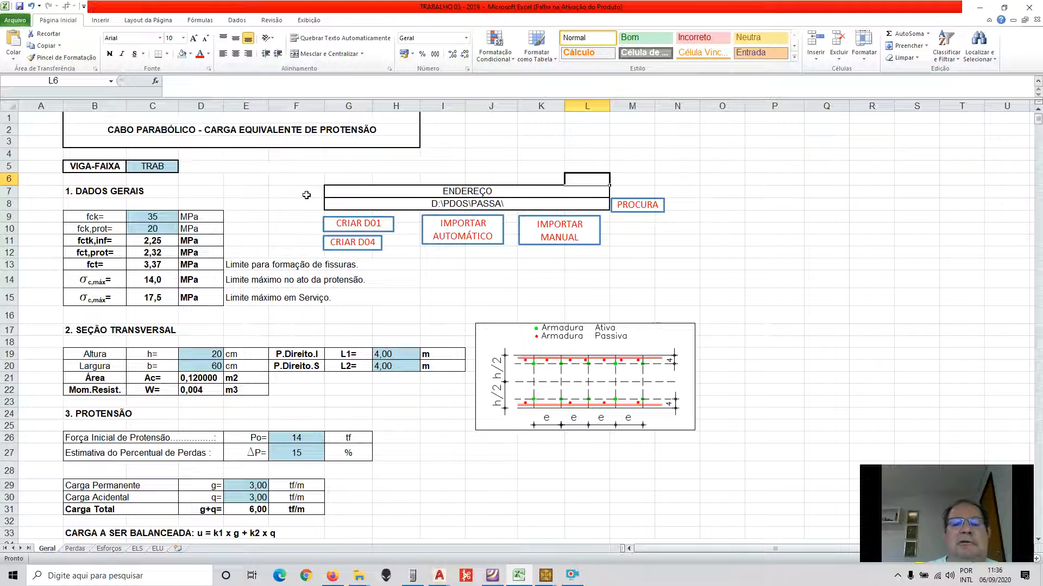
pyautogui.scroll(-1, 306, 195)
pyautogui.scroll(1, 285, 196)
pyautogui.click(173, 167)
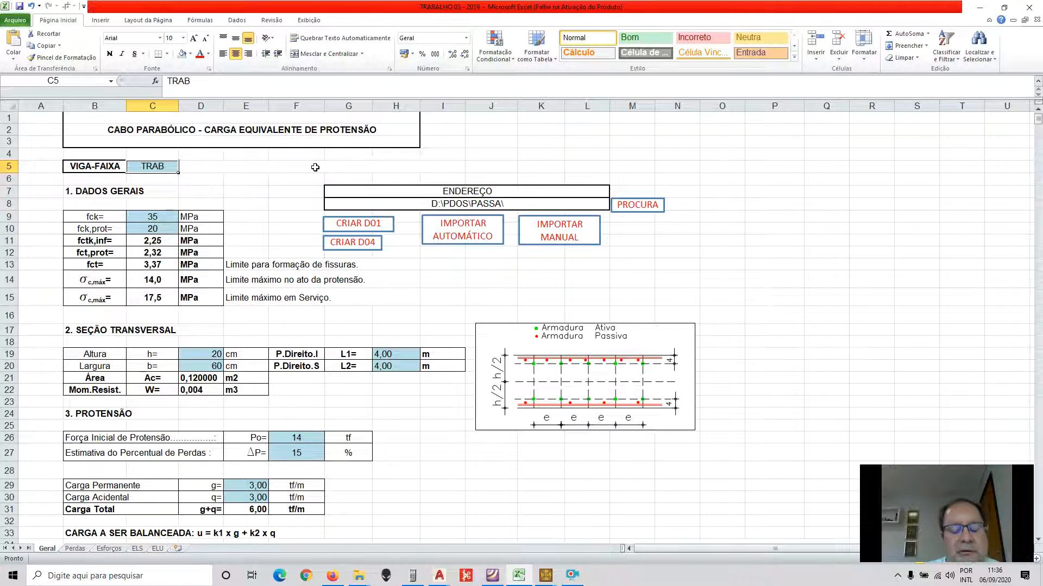
pyautogui.write('T3-19')
pyautogui.hotkey('ctrl', 'Return')
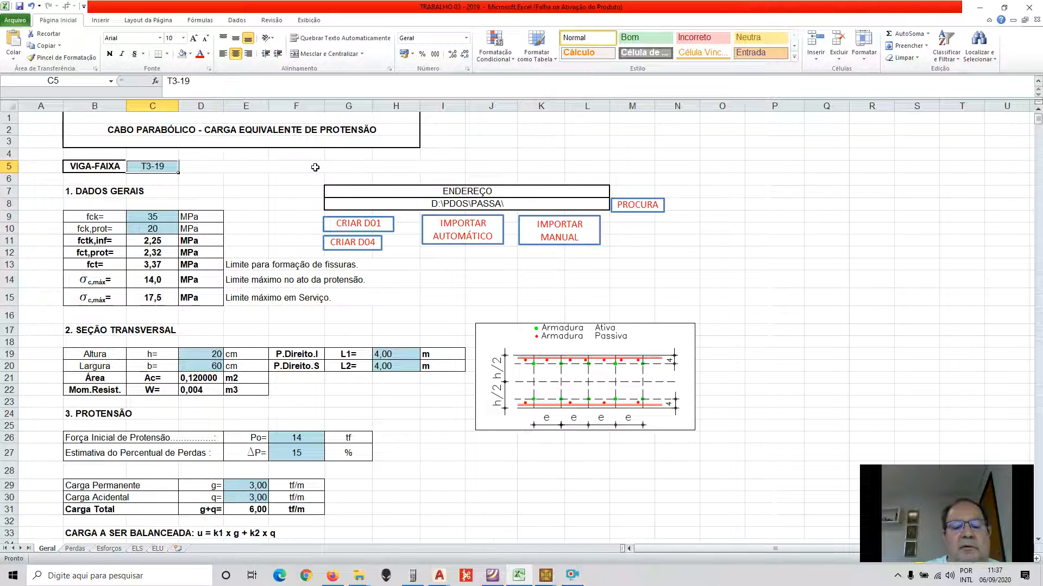
# - Switch to the TRABALHO-03 PDF in Foxit Phantom and check beam VP3's plan, loads and cable data
pyautogui.click(492, 576)
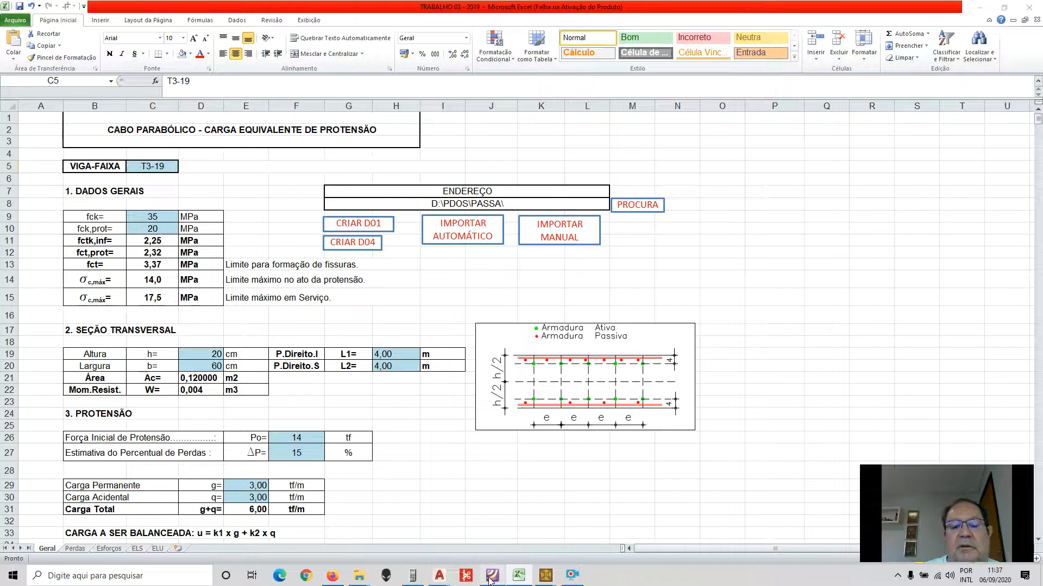
pyautogui.scroll(4, 400, 222)
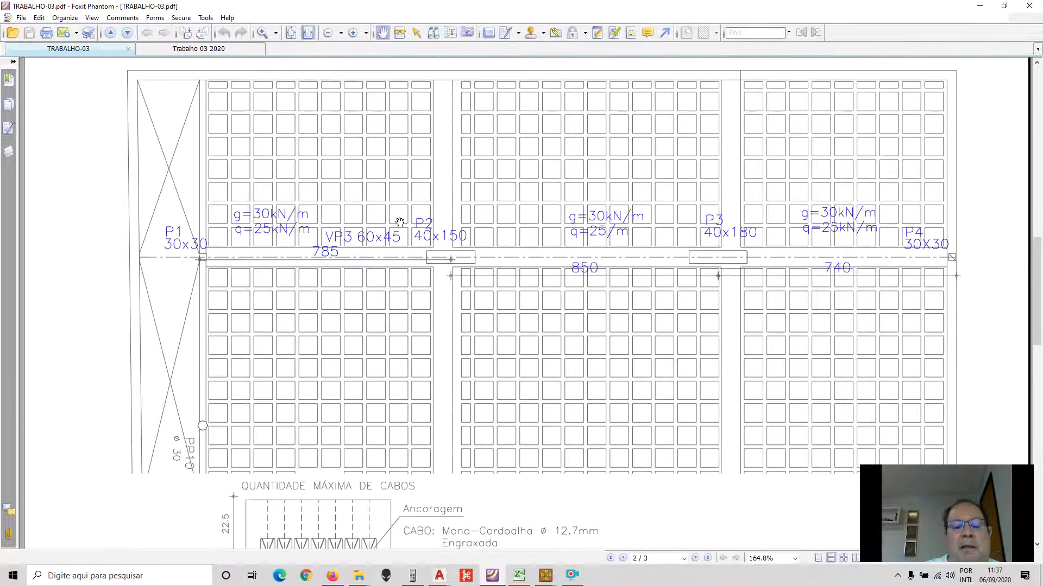
pyautogui.scroll(-1, 516, 537)
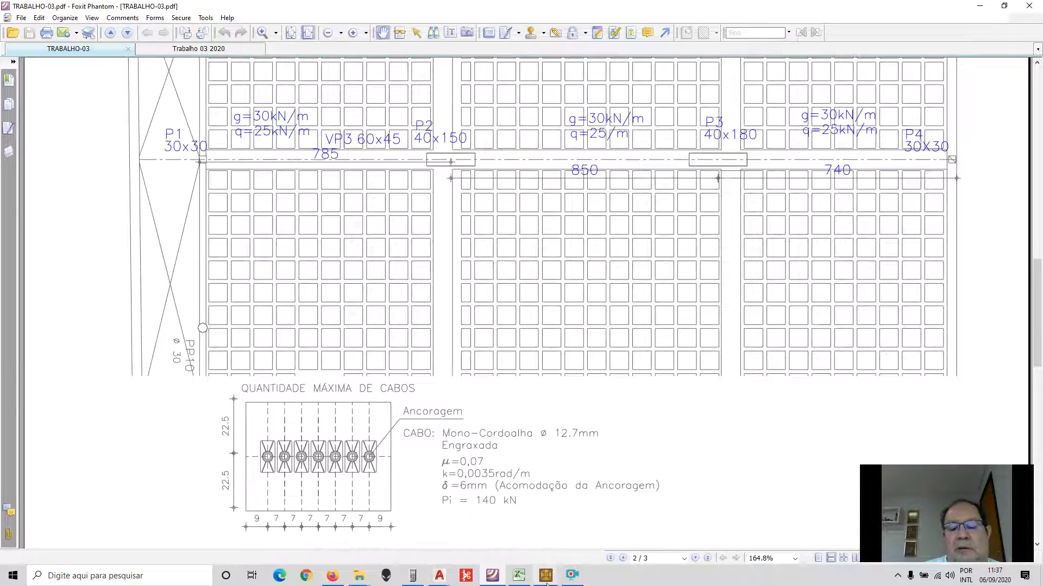
# - Return to Excel and examine the concrete strengths fck and fck,prot and the stress limit formulas in the general data
pyautogui.click(519, 576)
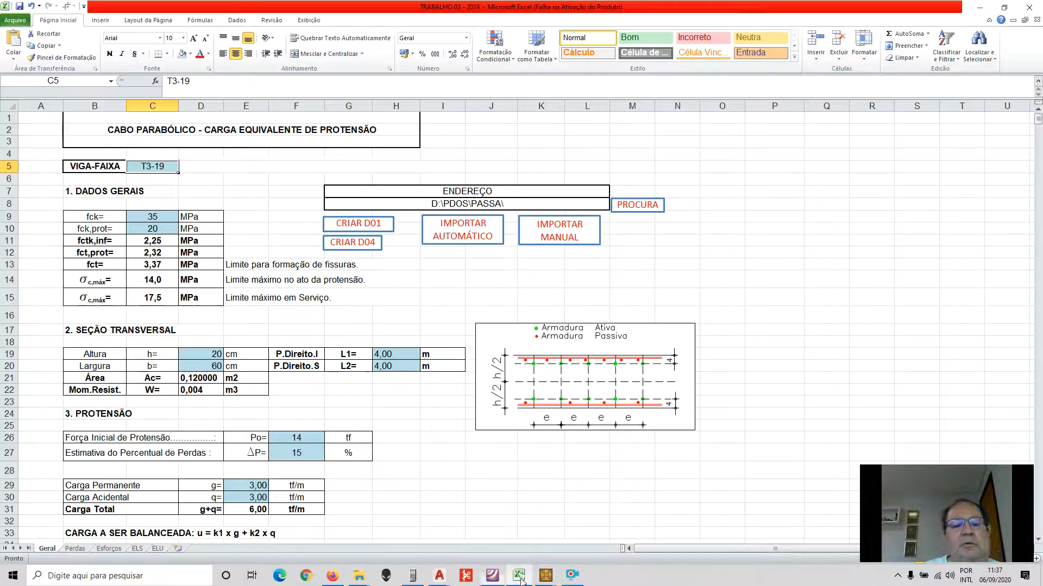
pyautogui.click(153, 216)
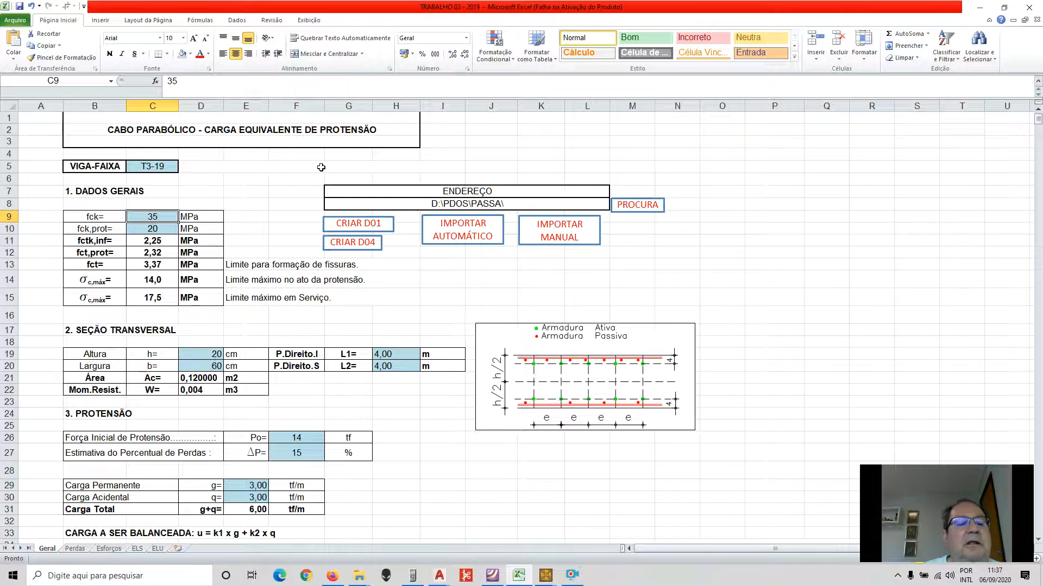
pyautogui.press('Down')
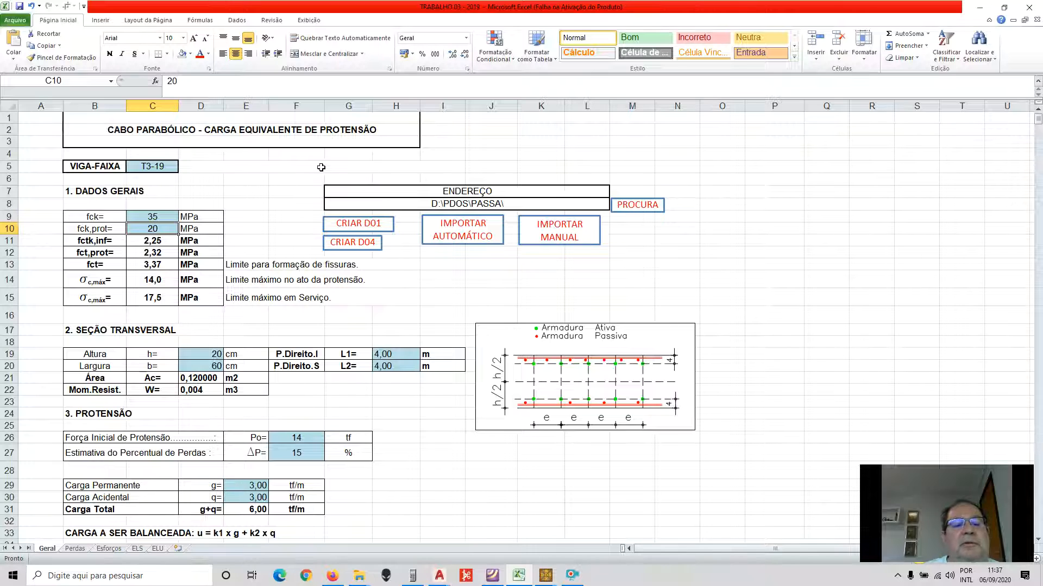
pyautogui.press('Down')
pyautogui.press('Down')
pyautogui.press('Down')
pyautogui.press('Down')
pyautogui.press('Down')
pyautogui.press('Down')
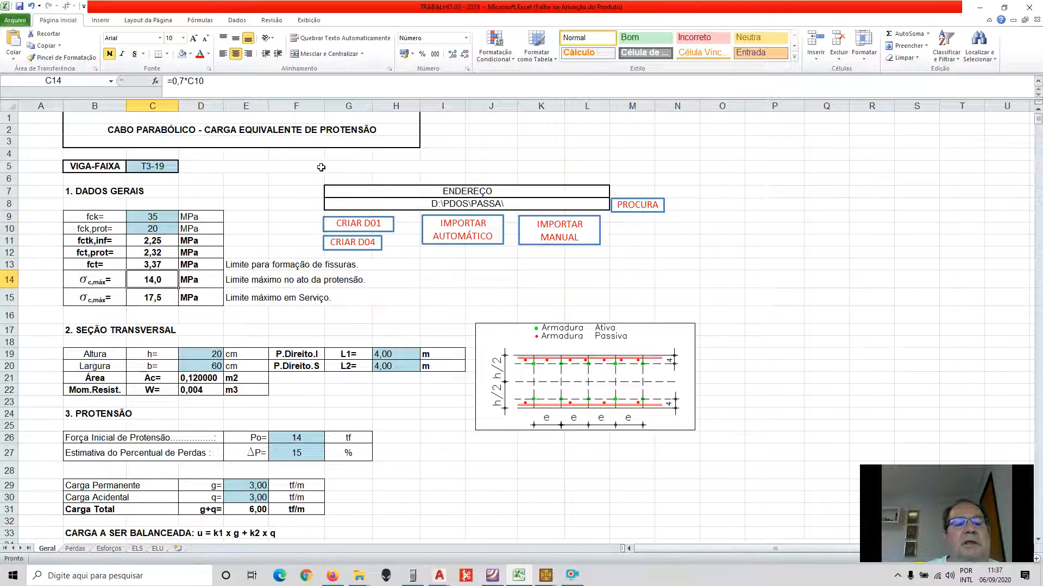
pyautogui.press('Up')
pyautogui.press('Up')
pyautogui.press('Up')
pyautogui.press('Up')
pyautogui.press('Up')
pyautogui.press('Down')
pyautogui.press('Down')
pyautogui.press('Down')
pyautogui.press('Down')
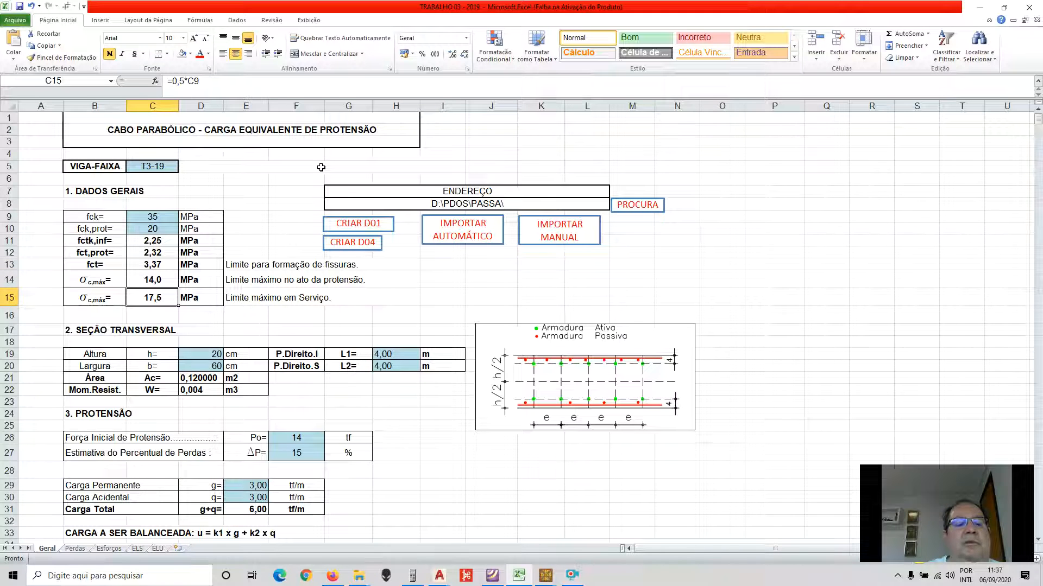
pyautogui.press('Up')
pyautogui.press('Up')
pyautogui.press('Up')
pyautogui.press('Down')
pyautogui.press('Down')
pyautogui.press('Down')
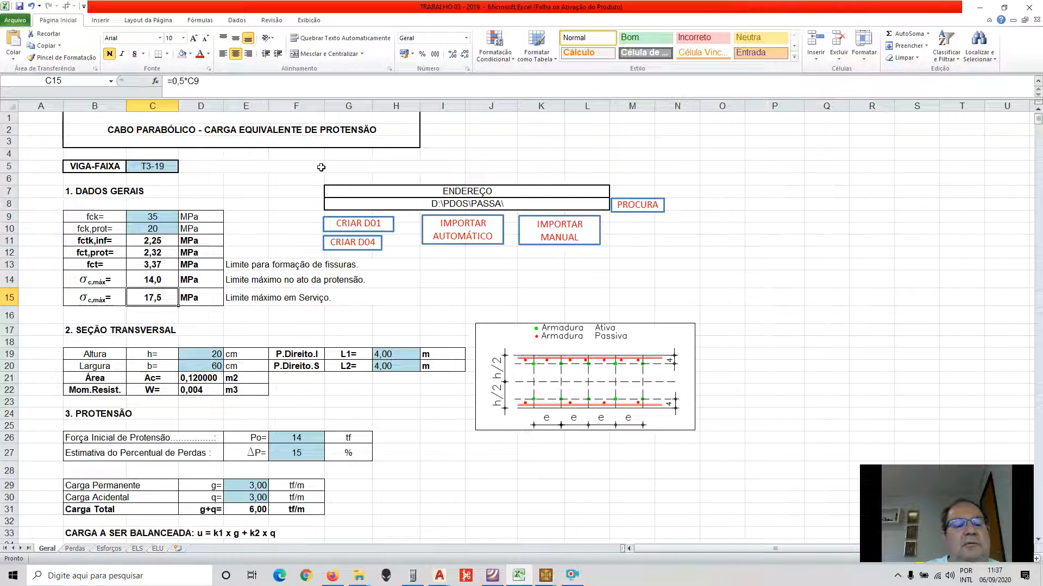
# - Set the section height h in the cross-section data to 45 cm
pyautogui.press('Down')
pyautogui.press('Down')
pyautogui.press('Down')
pyautogui.press('Down')
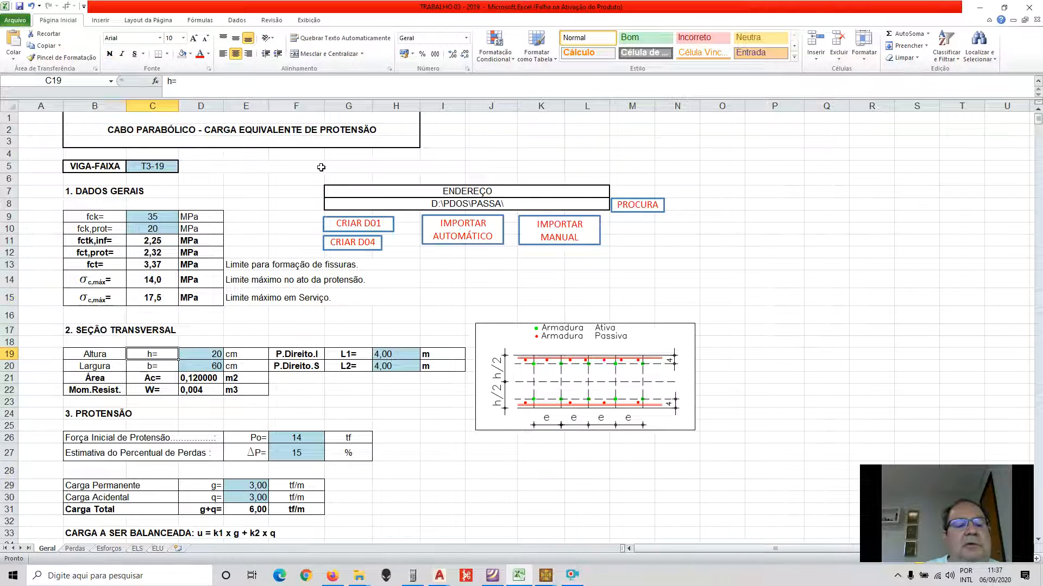
pyautogui.scroll(-3, 411, 318)
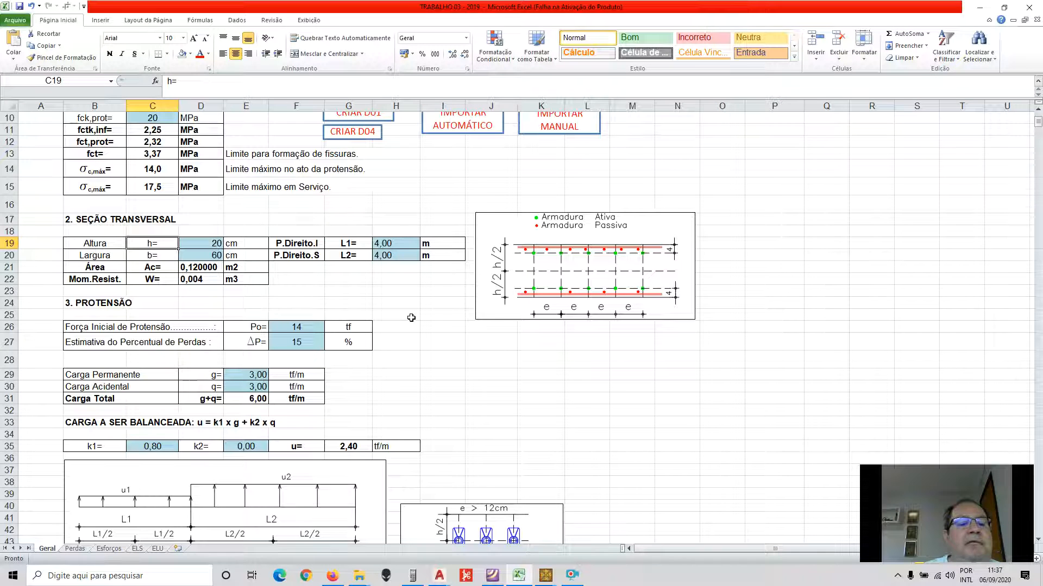
pyautogui.press('Down')
pyautogui.press('Up')
pyautogui.press('Right')
pyautogui.write('45')
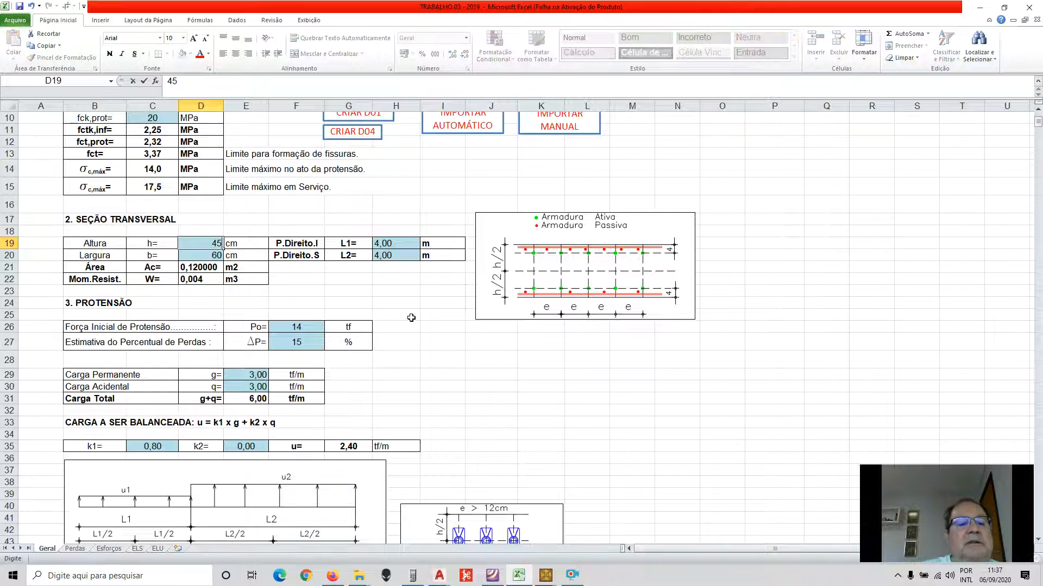
pyautogui.moveTo(958, 478)
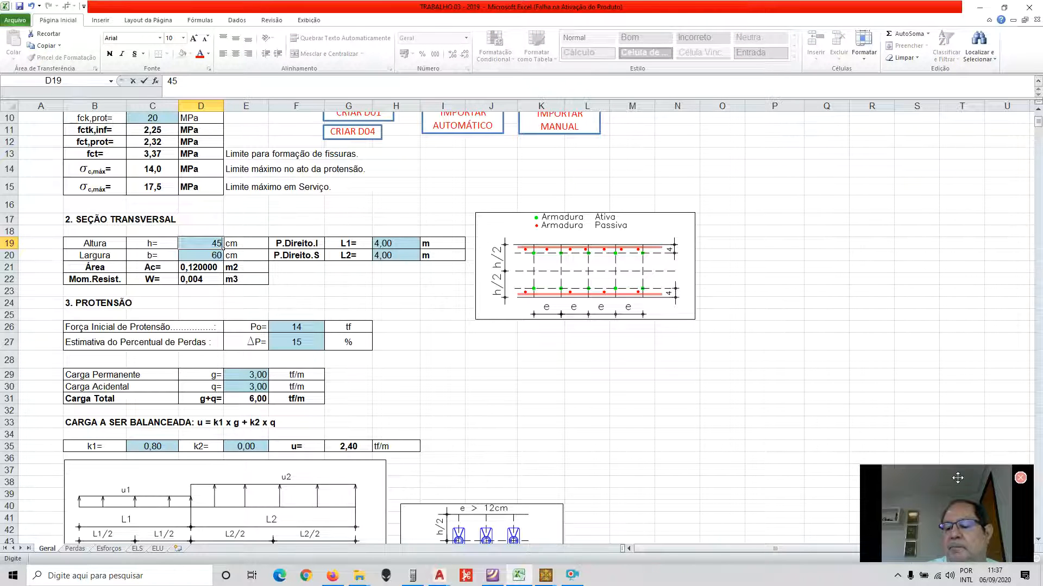
pyautogui.moveTo(957, 478); pyautogui.dragTo(952, 452)
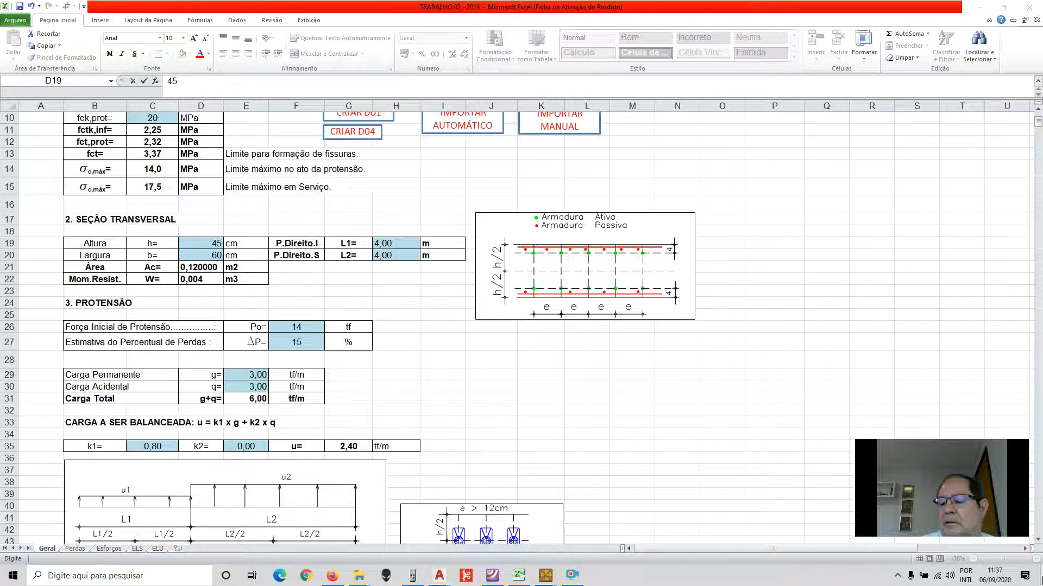
pyautogui.click(685, 451)
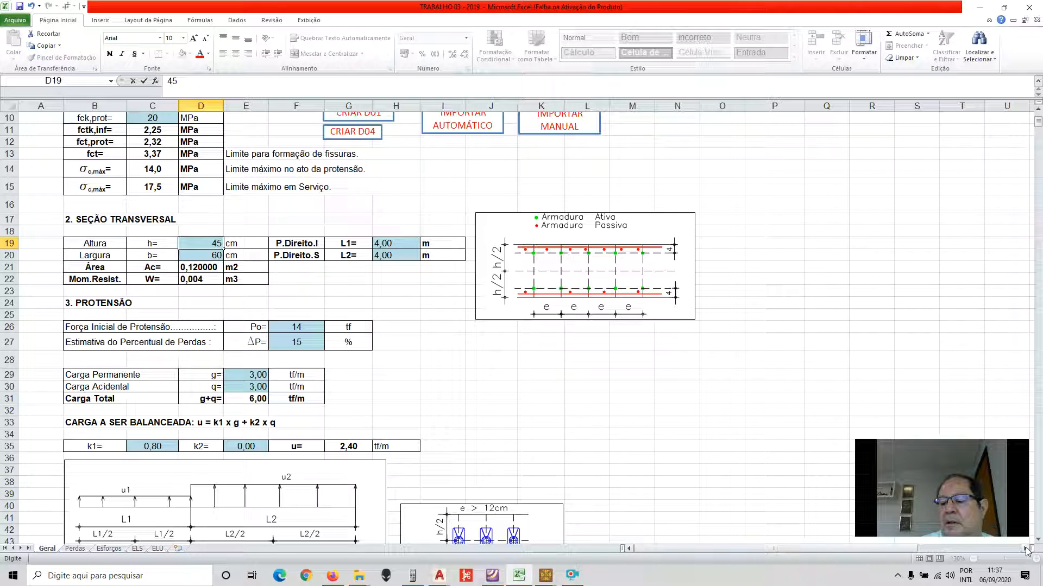
pyautogui.click(779, 464)
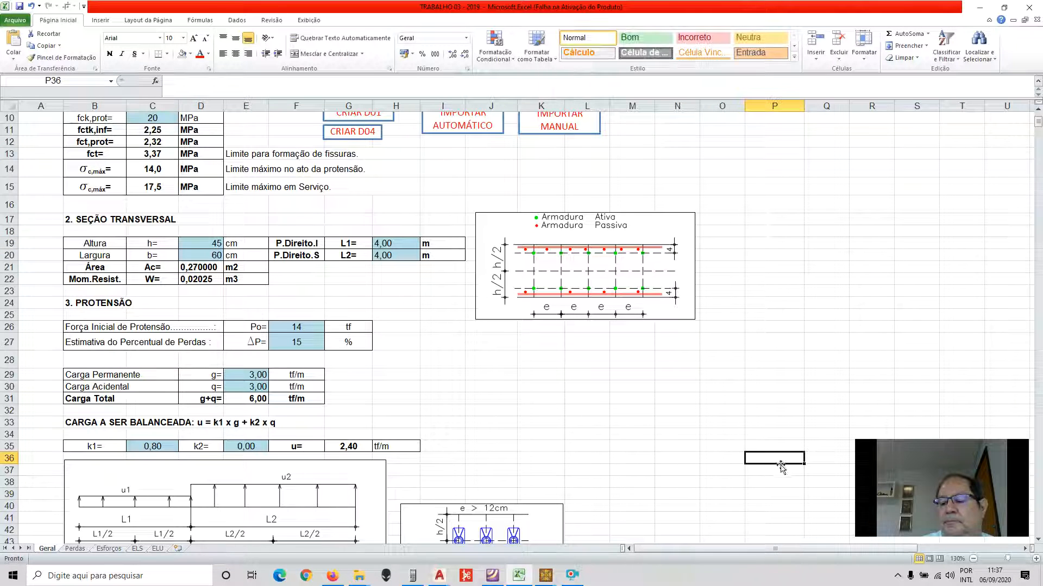
# - Examine the height and width entries in the cross-section data with the sheet at 150% zoom
pyautogui.click(1036, 559)
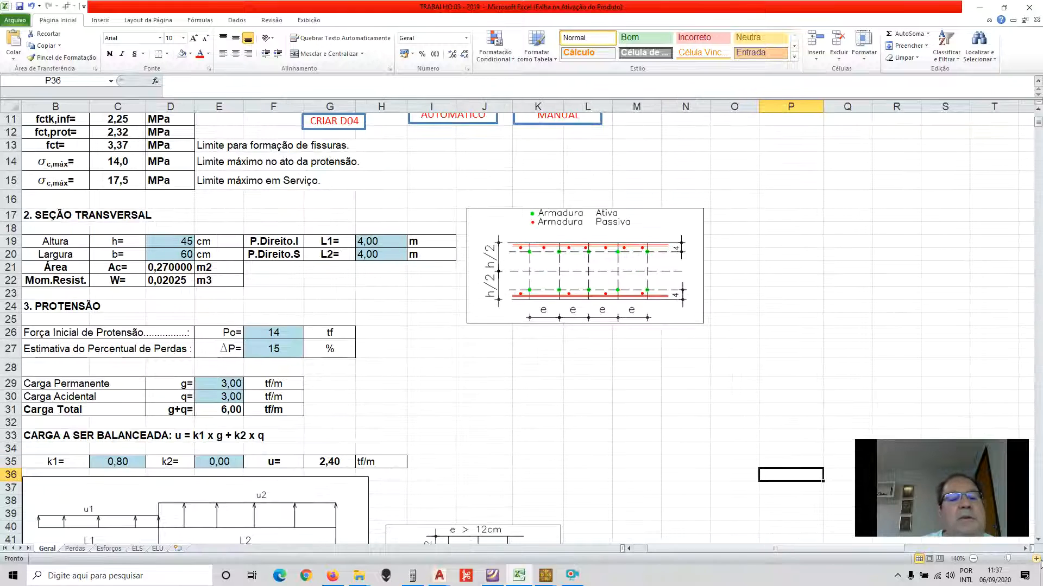
pyautogui.click(1036, 558)
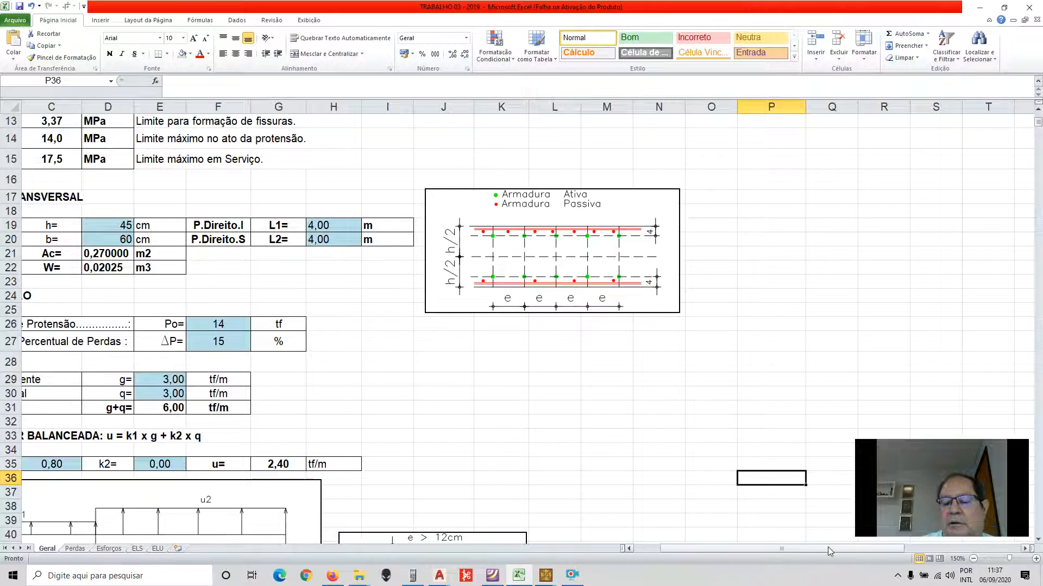
pyautogui.moveTo(828, 547); pyautogui.dragTo(689, 546)
pyautogui.click(366, 296)
pyautogui.click(246, 223)
pyautogui.press('Return')
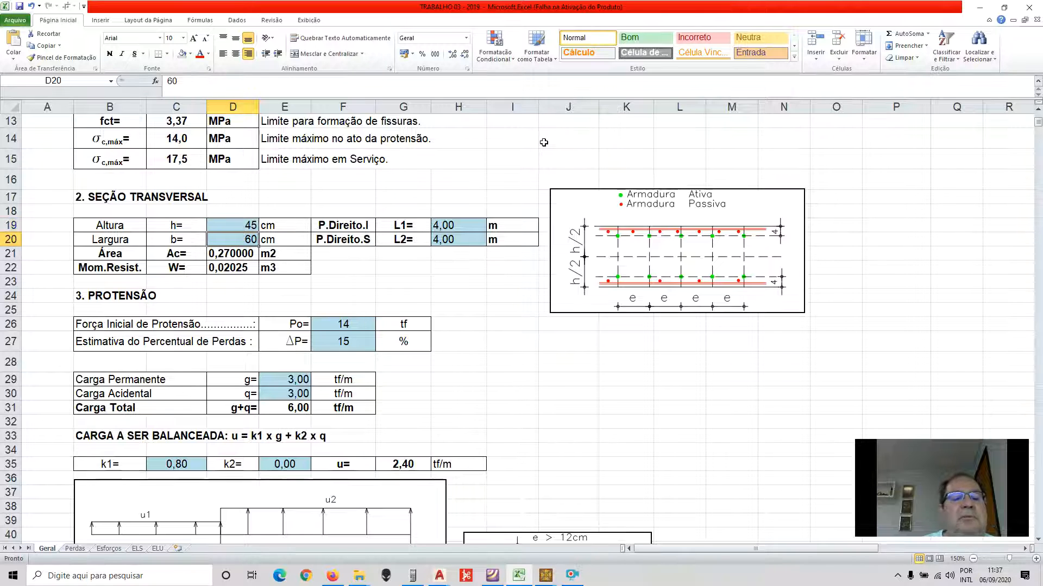
pyautogui.press('Up')
pyautogui.press('Left')
pyautogui.press('Right')
pyautogui.press('Down')
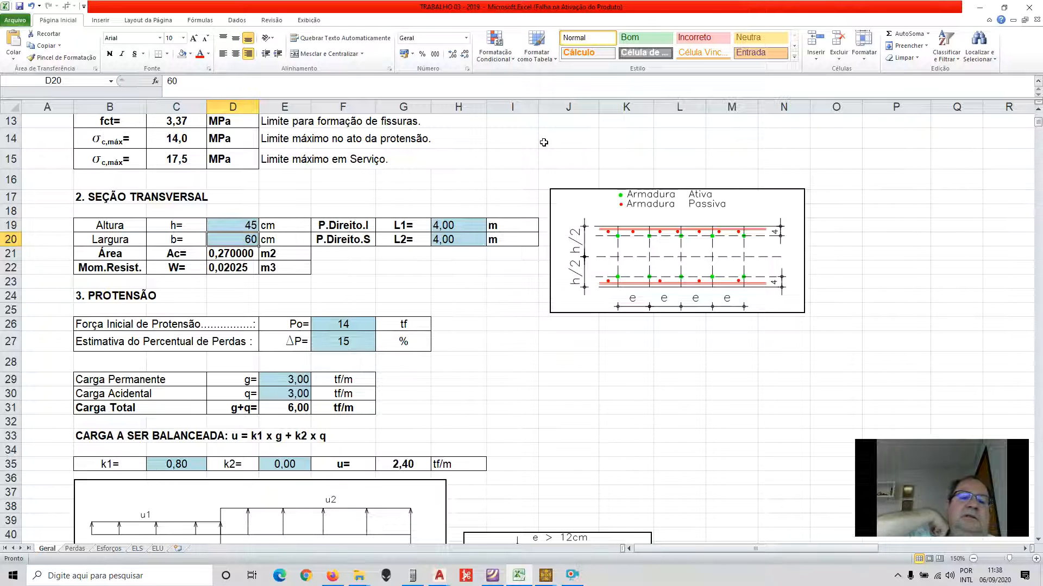
pyautogui.press('Up')
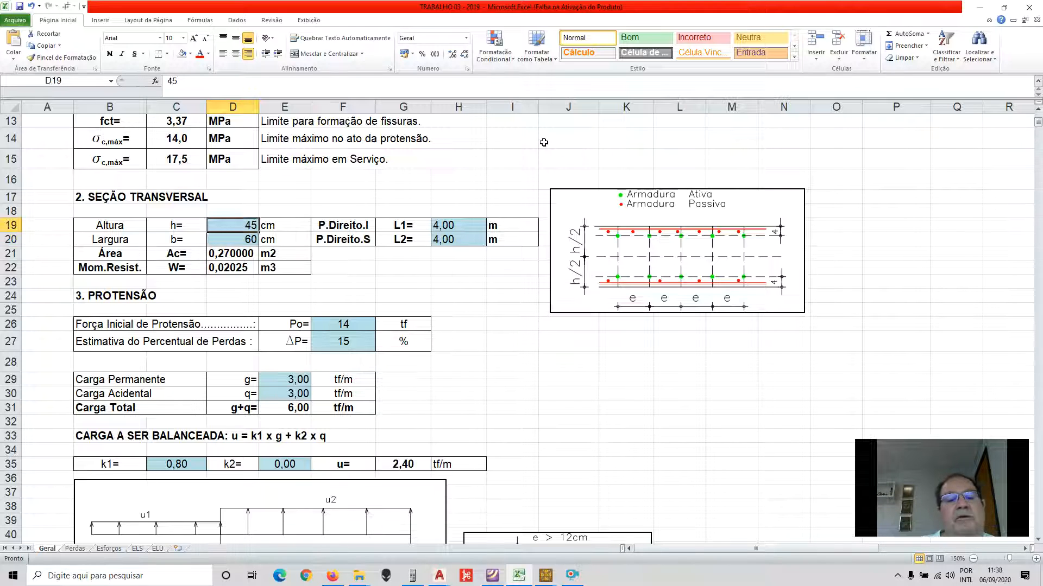
# - Select the storey height L1 entry, switch to the TRABALHO-03 PDF in Foxit Phantom and check the storey height note in the assignment
pyautogui.press('Right')
pyautogui.press('Right')
pyautogui.press('Right')
pyautogui.press('Right')
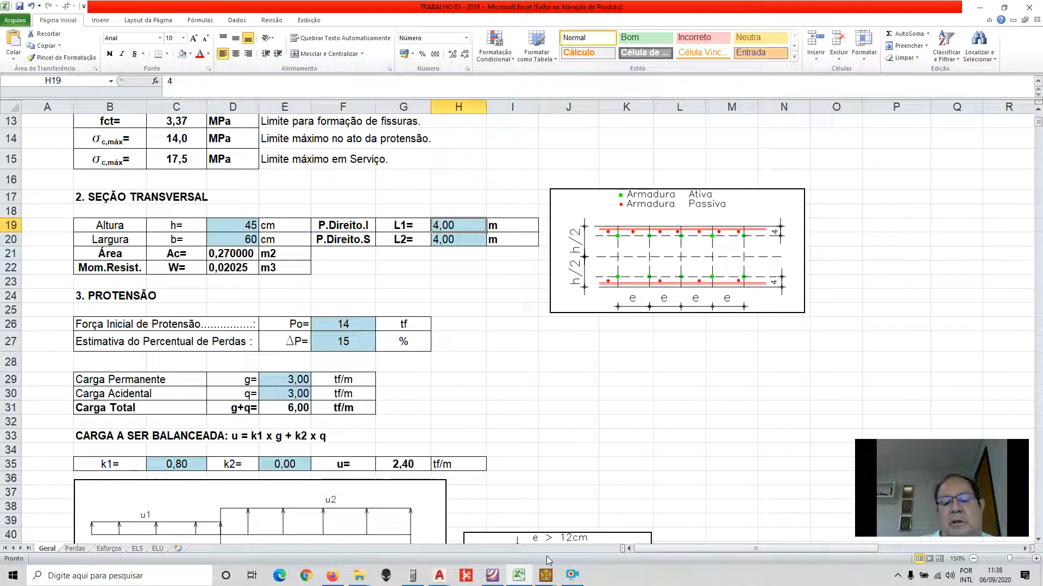
pyautogui.click(497, 578)
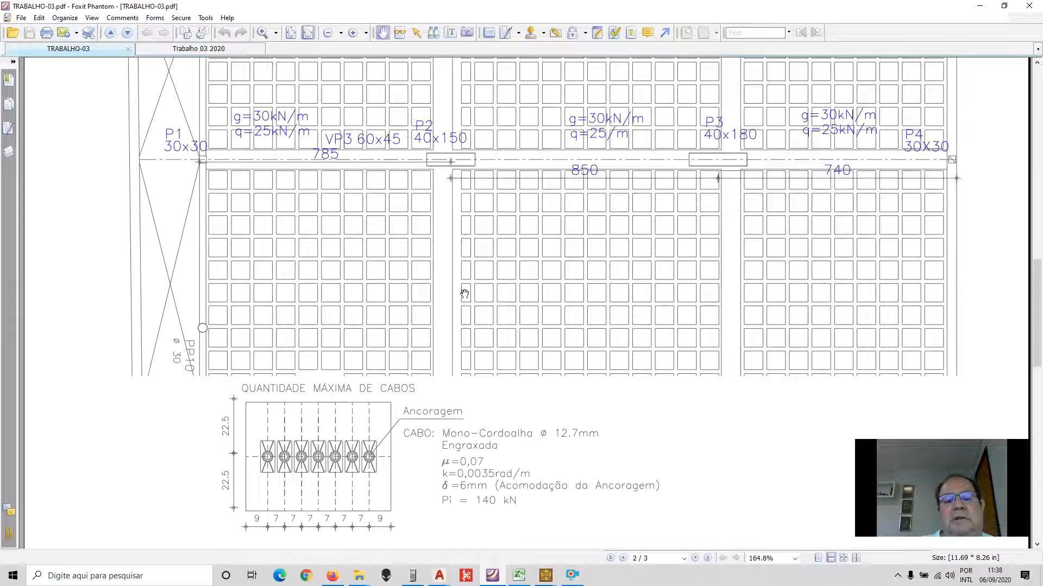
pyautogui.scroll(-3, 464, 293)
pyautogui.scroll(15, 464, 293)
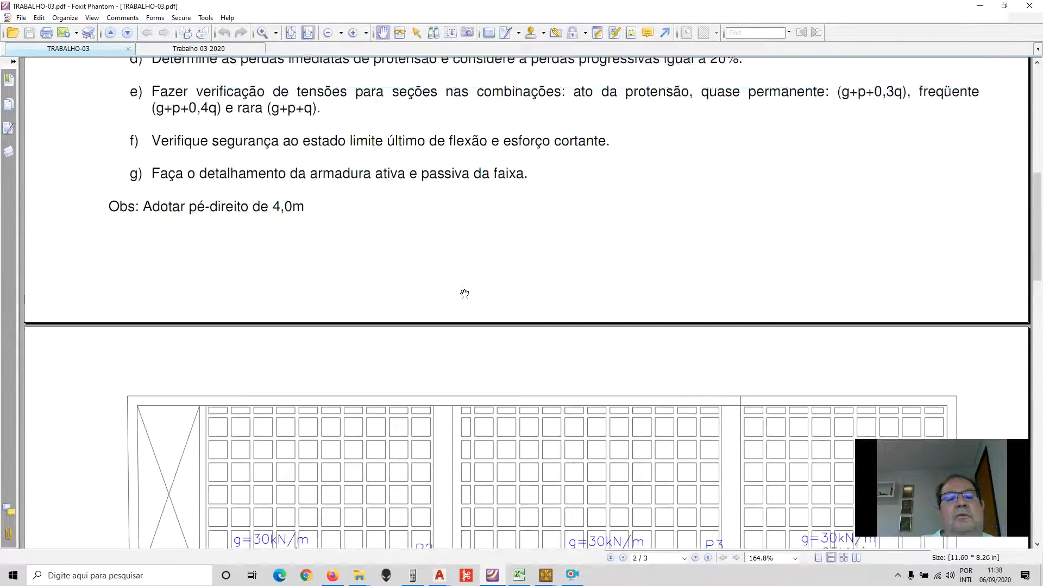
pyautogui.scroll(-2, 464, 294)
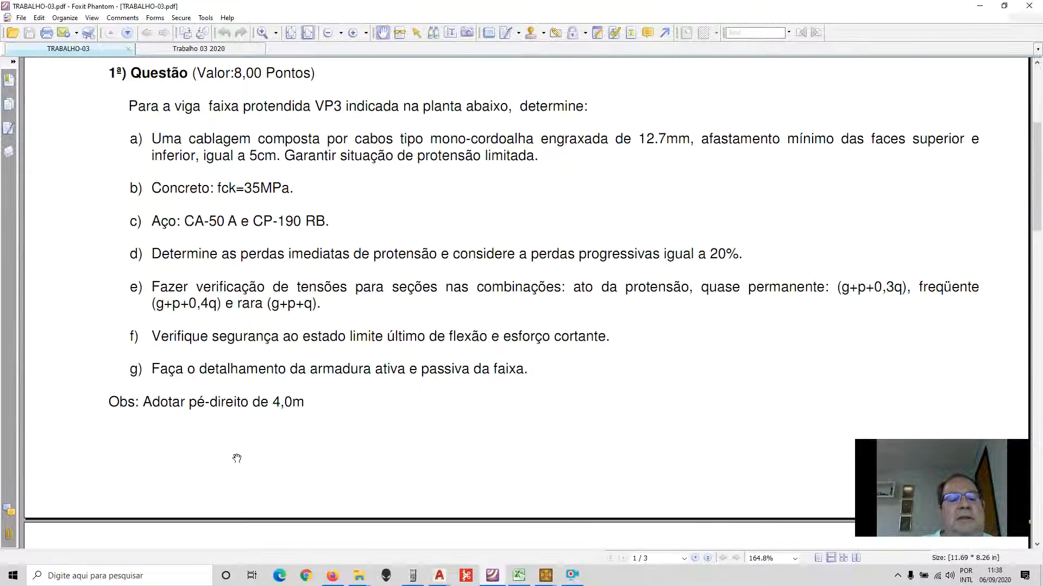
pyautogui.scroll(-2, 302, 421)
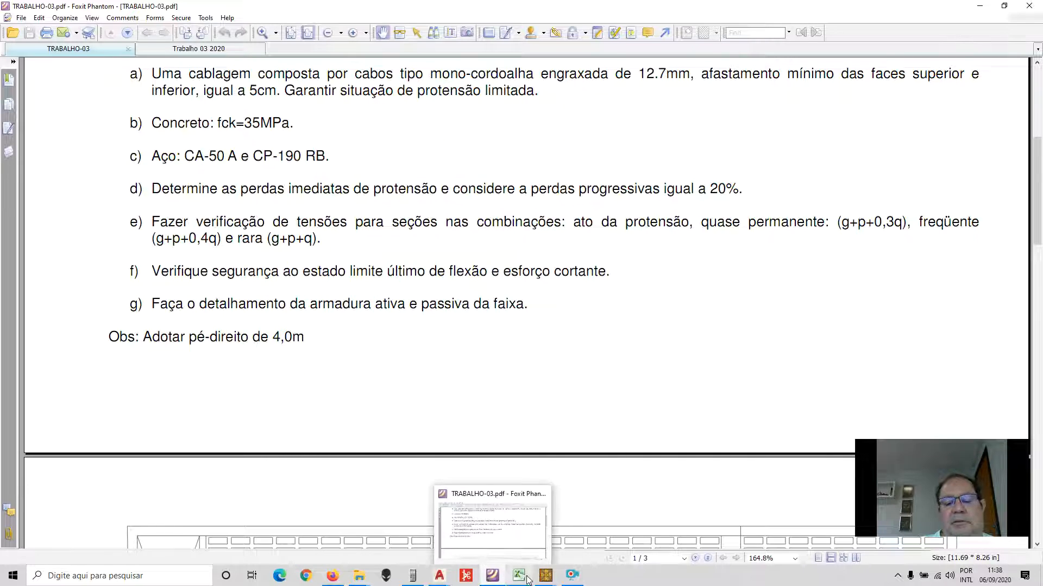
# - Return to Excel and examine the storey heights L1 and L2, continuing to the initial prestressing force Po
pyautogui.moveTo(573, 582)
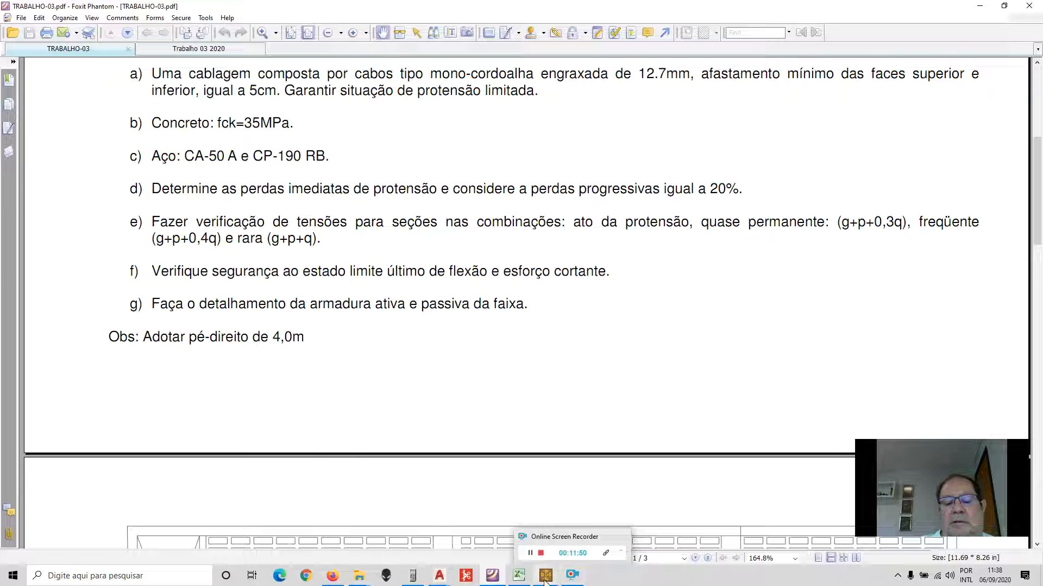
pyautogui.moveTo(492, 581)
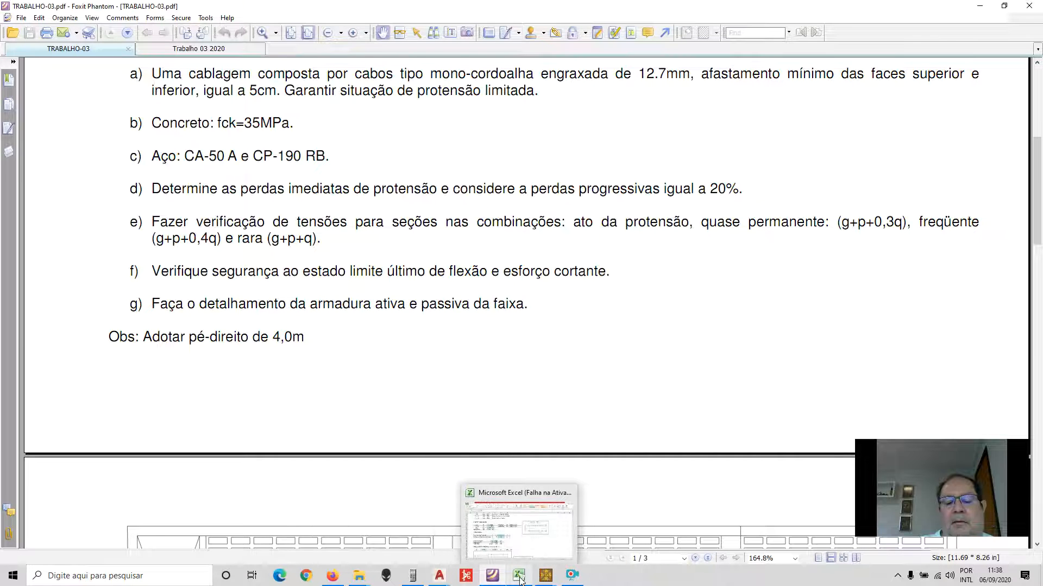
pyautogui.click(518, 577)
pyautogui.scroll(-1, 421, 216)
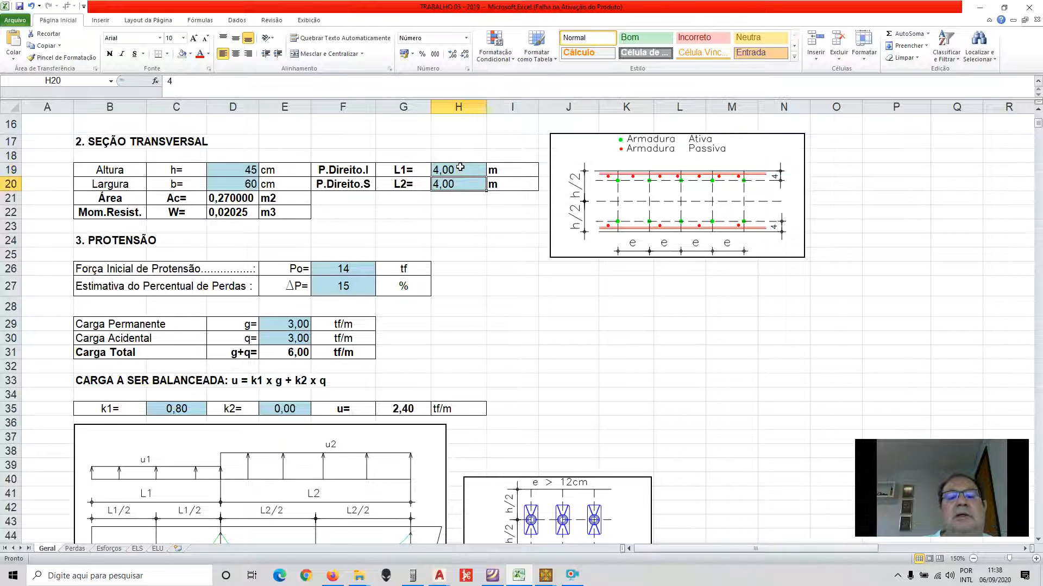
pyautogui.press('Down')
pyautogui.press('Down')
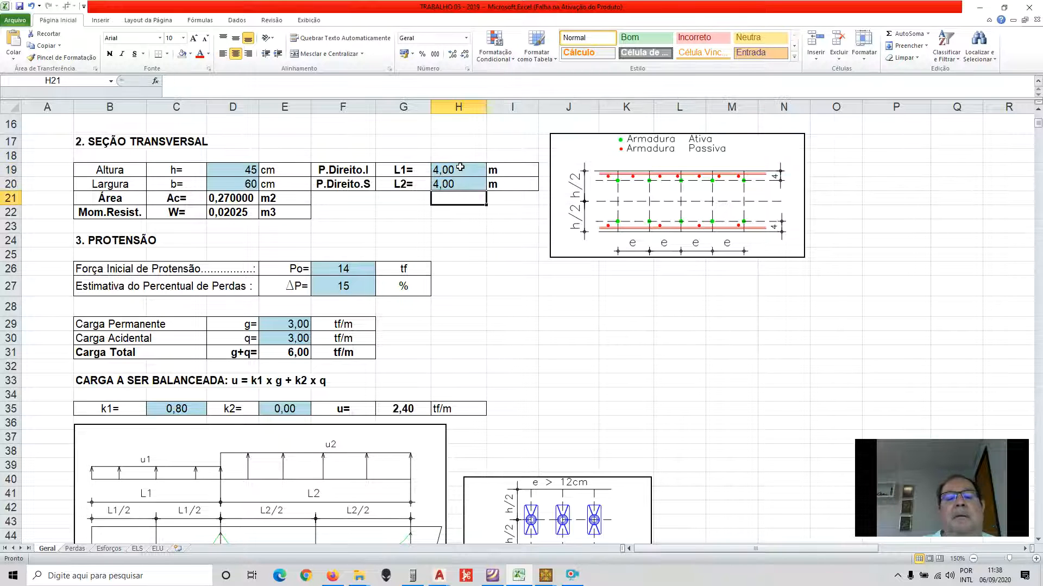
pyautogui.press('Down')
pyautogui.press('Down')
pyautogui.press('Down')
pyautogui.press('Down')
pyautogui.press('Down')
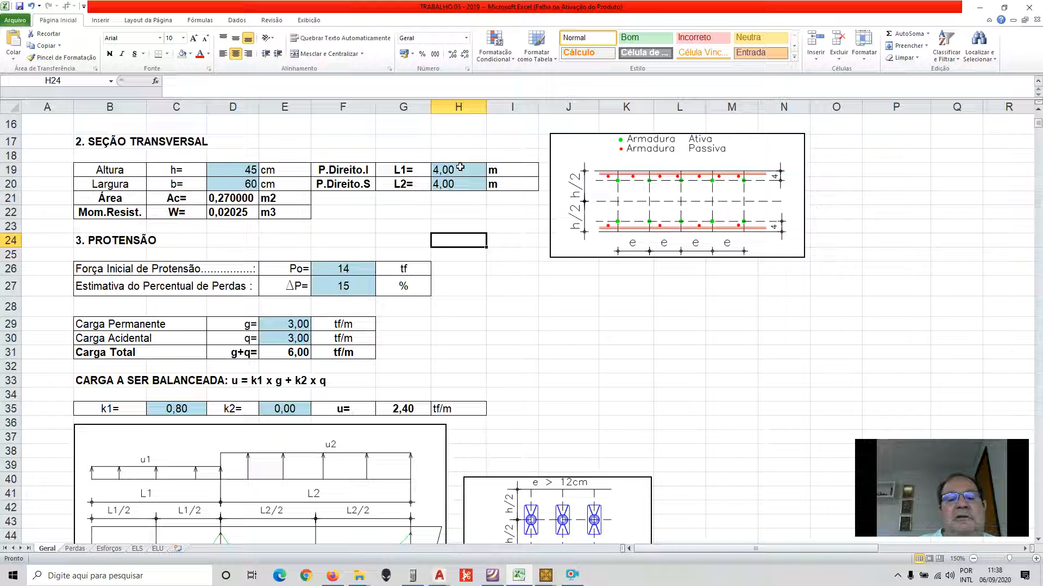
pyautogui.press('Left')
pyautogui.press('Left')
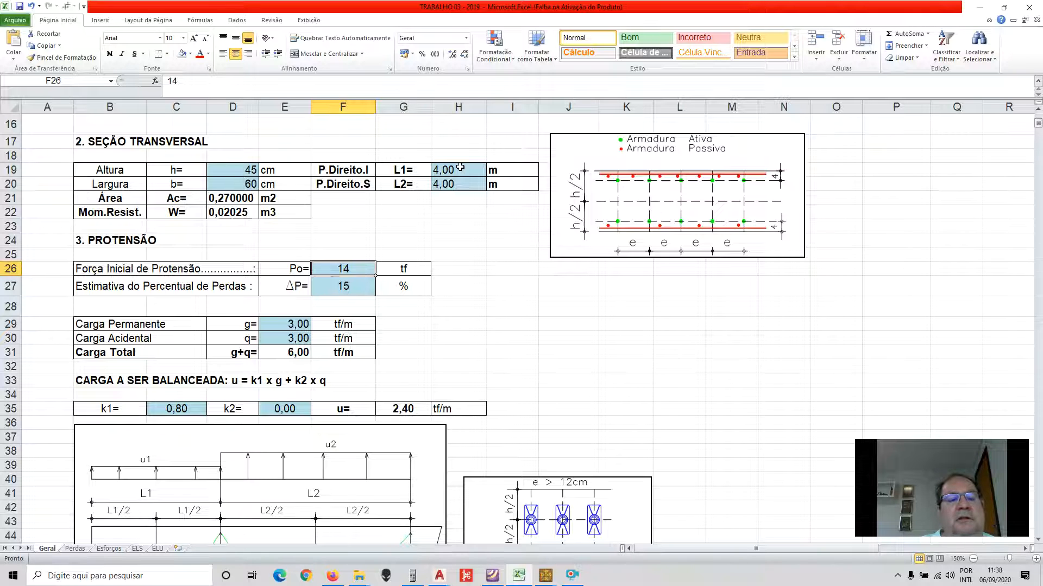
# - Review the general and cross-section data, then examine the Po and estimated loss percentage entries in the prestressing data
pyautogui.scroll(2, 496, 273)
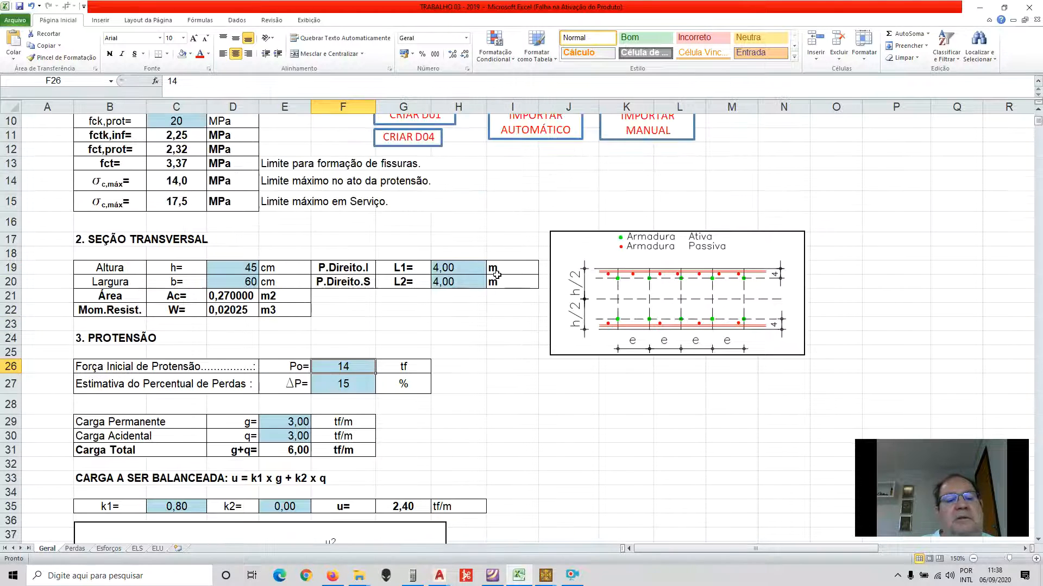
pyautogui.scroll(2, 497, 274)
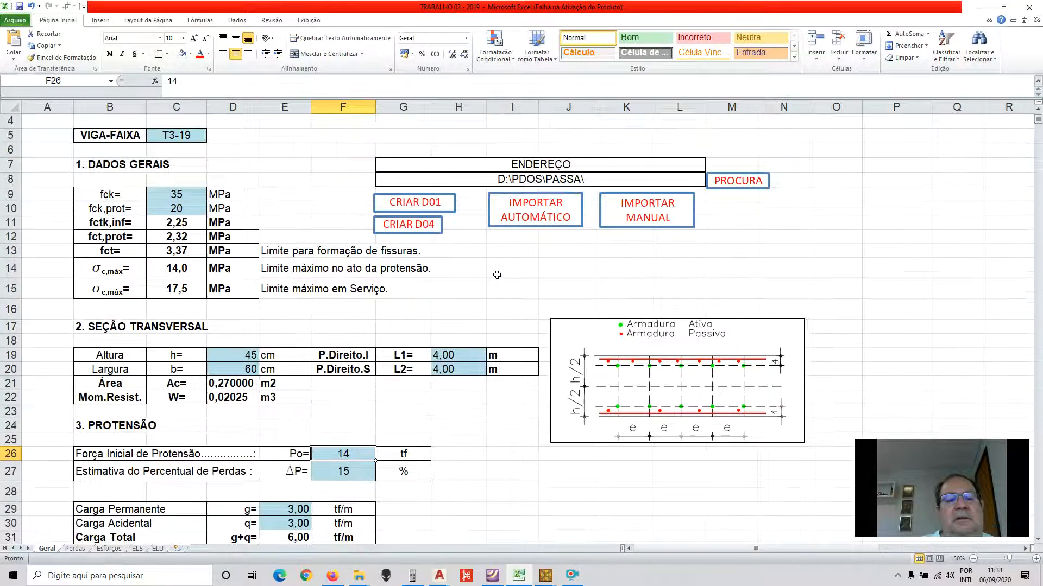
pyautogui.scroll(-4, 497, 275)
pyautogui.scroll(-1, 497, 275)
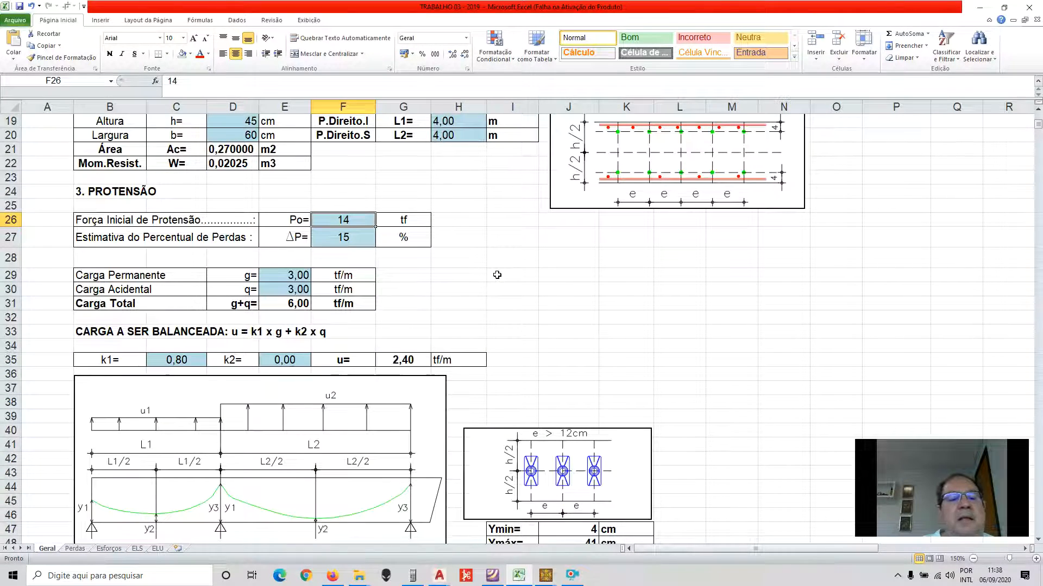
pyautogui.press('Down')
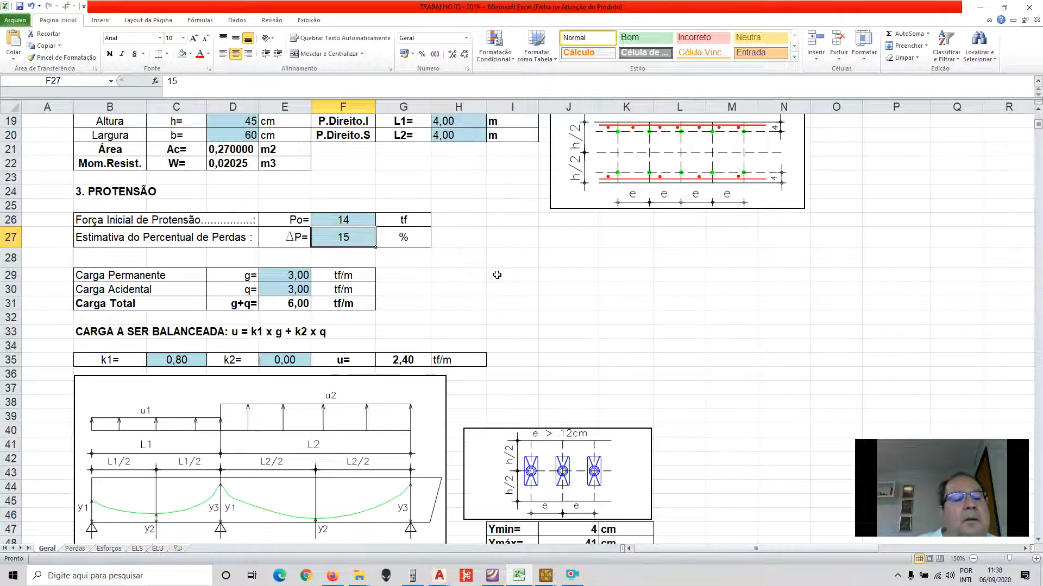
pyautogui.press('Down')
pyautogui.press('Down')
pyautogui.press('Up')
pyautogui.press('Up')
pyautogui.press('Up')
pyautogui.press('Down')
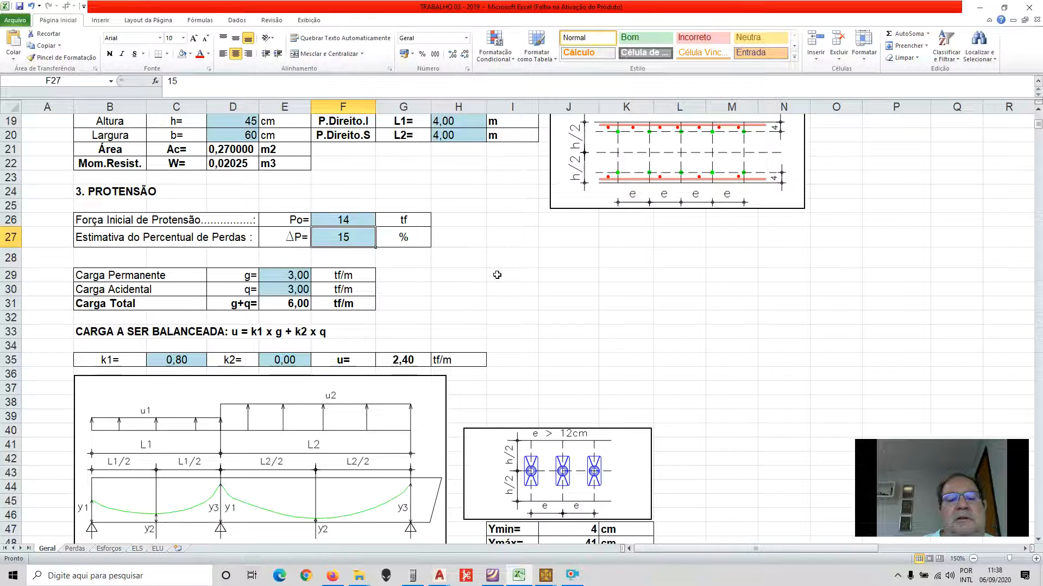
# - Select the permanent load g entry, check beam VP3's loads in the Foxit Phantom PDF plan and return to Excel
pyautogui.scroll(-3, 497, 275)
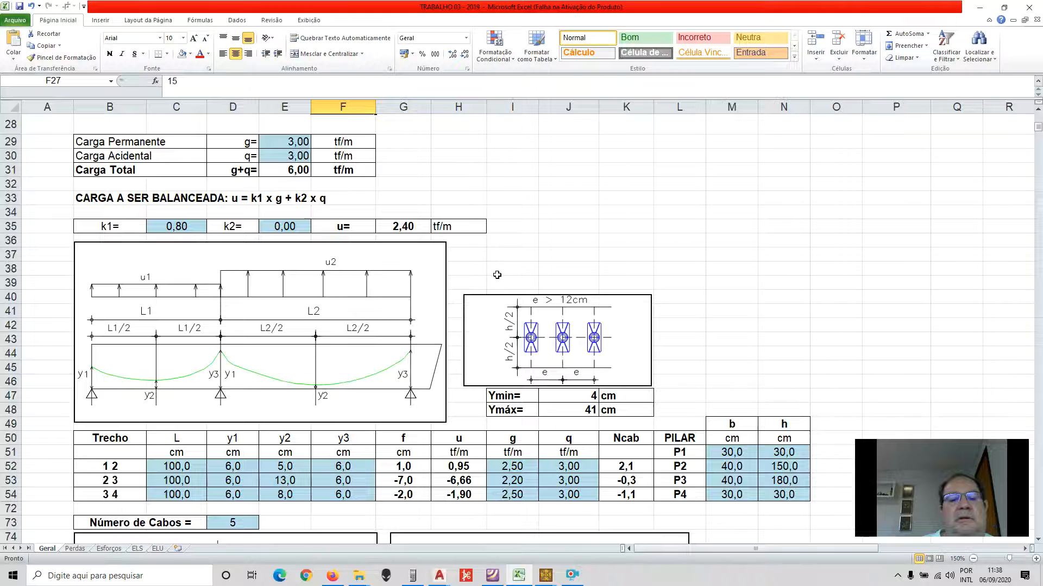
pyautogui.press('Left')
pyautogui.press('Down')
pyautogui.press('Down')
pyautogui.click(492, 575)
pyautogui.scroll(-10, 461, 375)
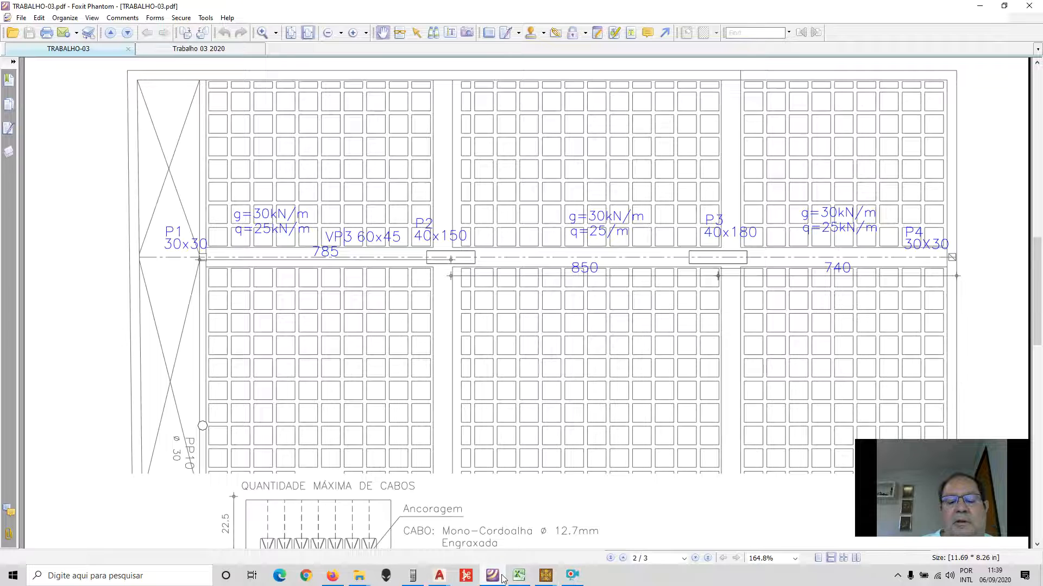
pyautogui.click(518, 575)
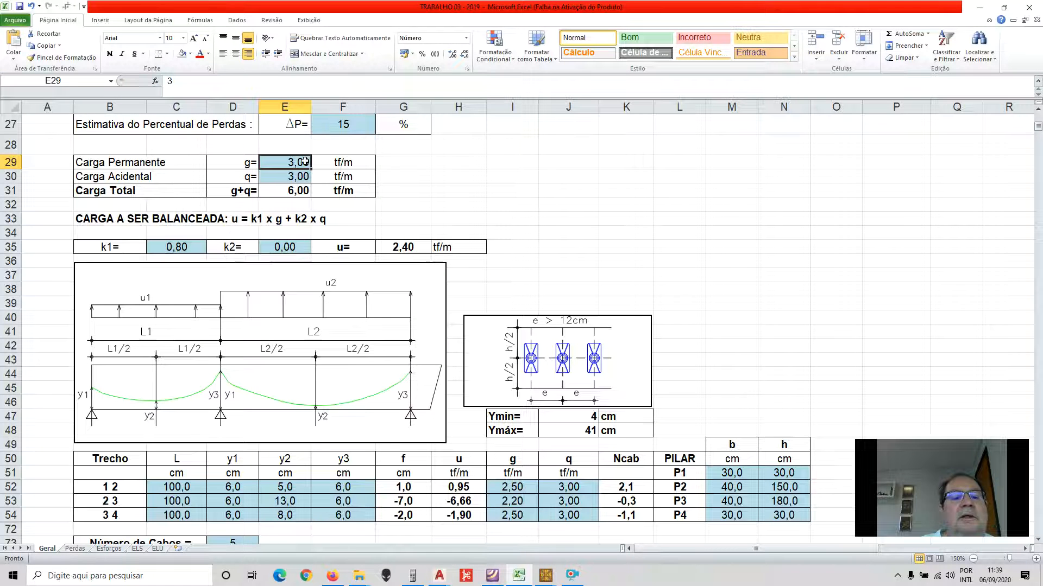
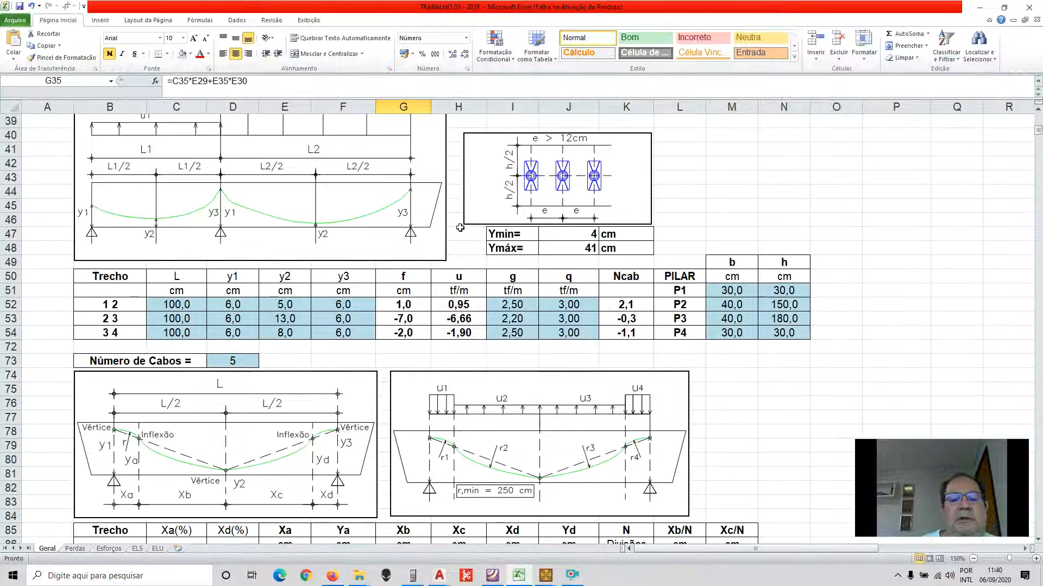
# - Select the Ymin value, switch to the Foxit Phantom PDF and check the minimum cable distance from the beam faces
pyautogui.click(690, 240)
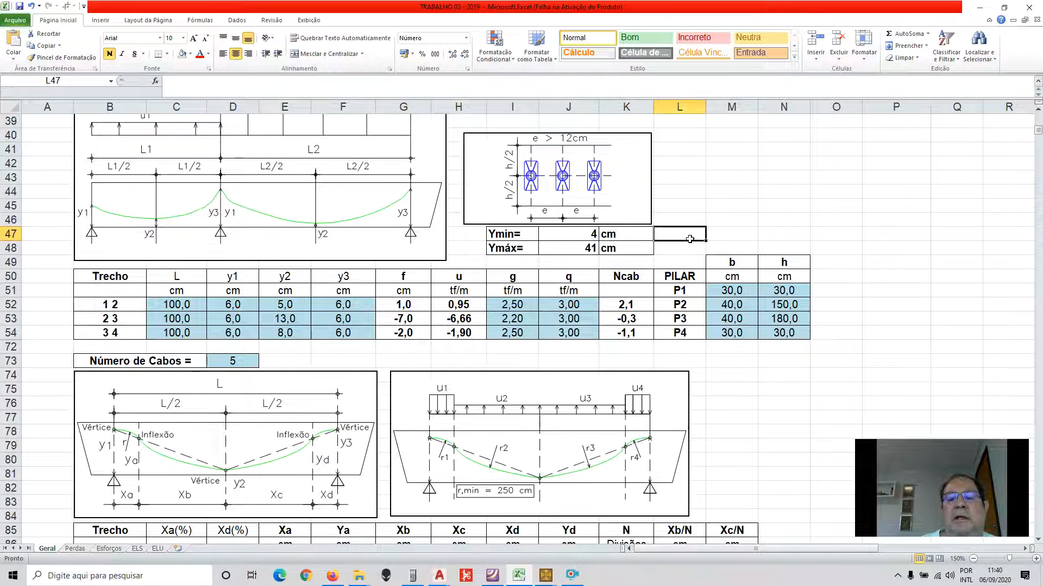
pyautogui.click(588, 234)
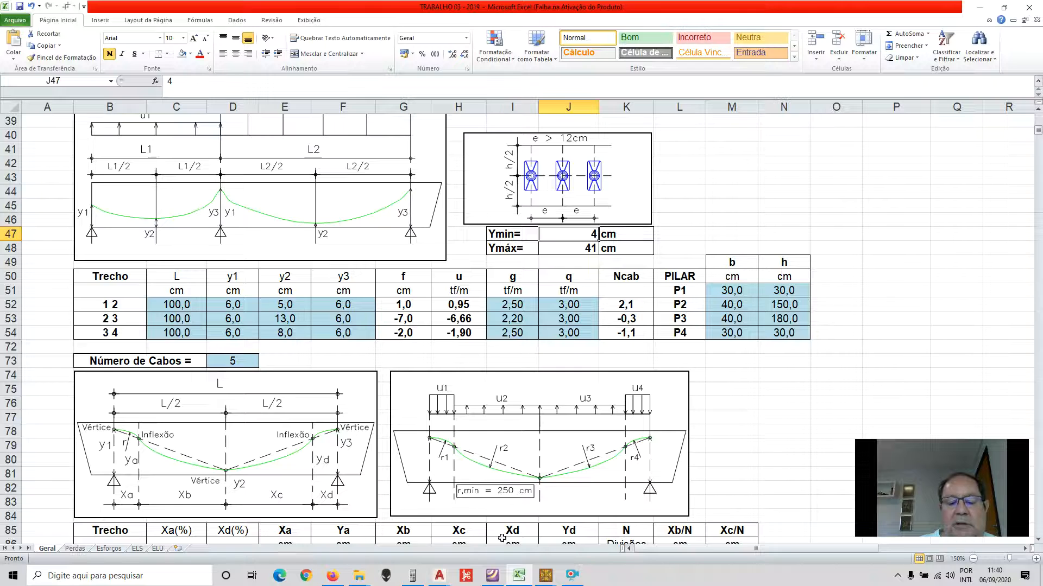
pyautogui.click(498, 579)
pyautogui.scroll(5, 396, 284)
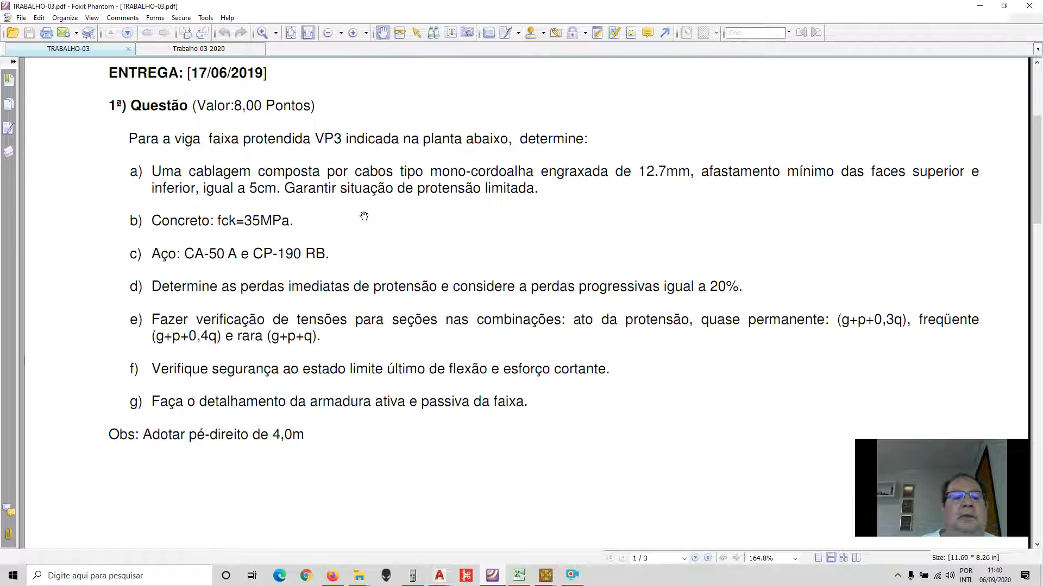
pyautogui.scroll(-5, 331, 217)
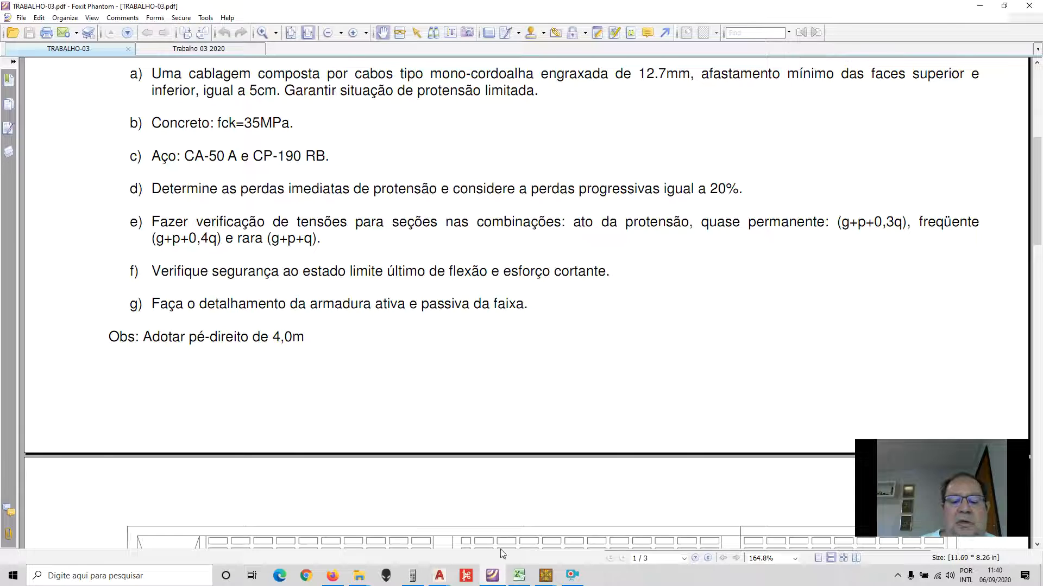
# - Return to Excel, set Ymin to 5 cm and check the Ymáx formula
pyautogui.click(521, 577)
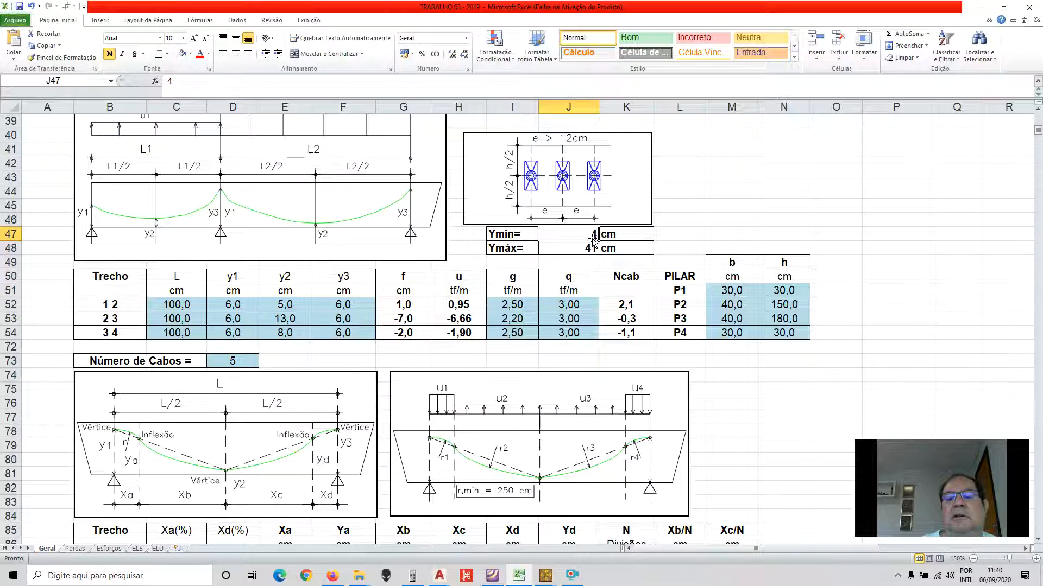
pyautogui.write('5')
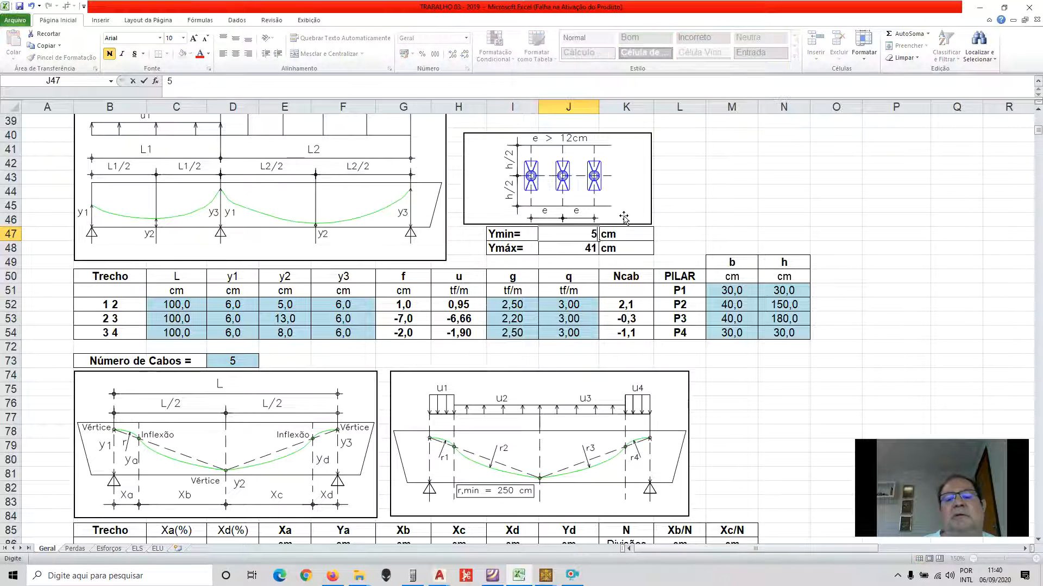
pyautogui.press('Return')
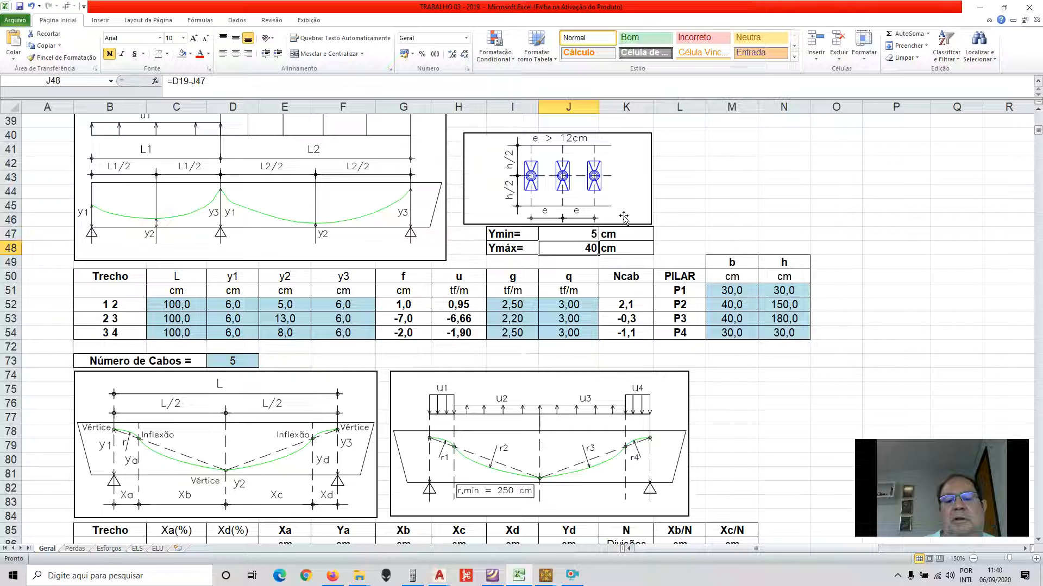
pyautogui.press('Up')
pyautogui.press('Down')
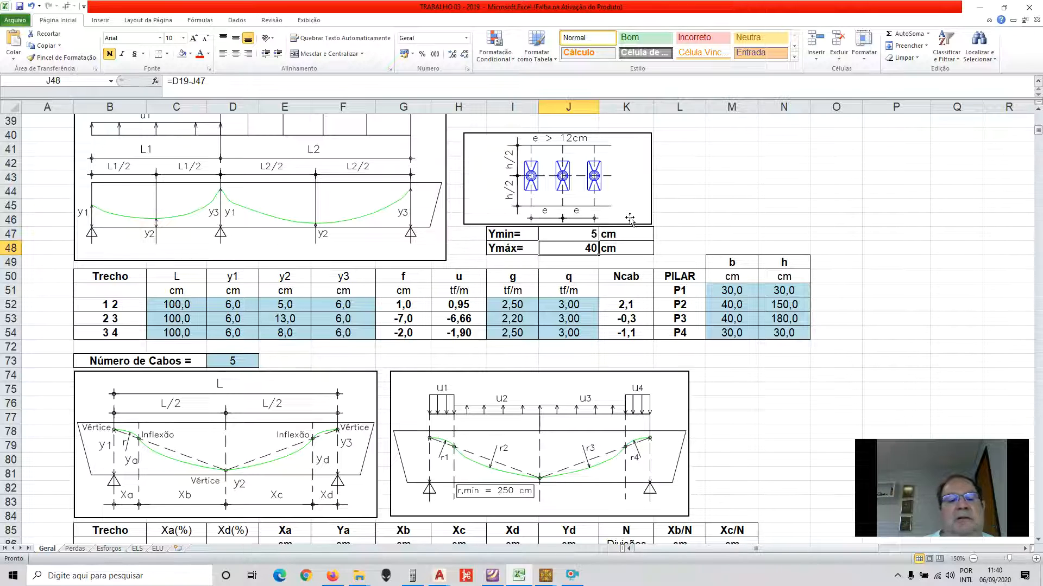
# - Set the length L of stretch 1 2 in the cable layout table to 785 cm
pyautogui.click(188, 308)
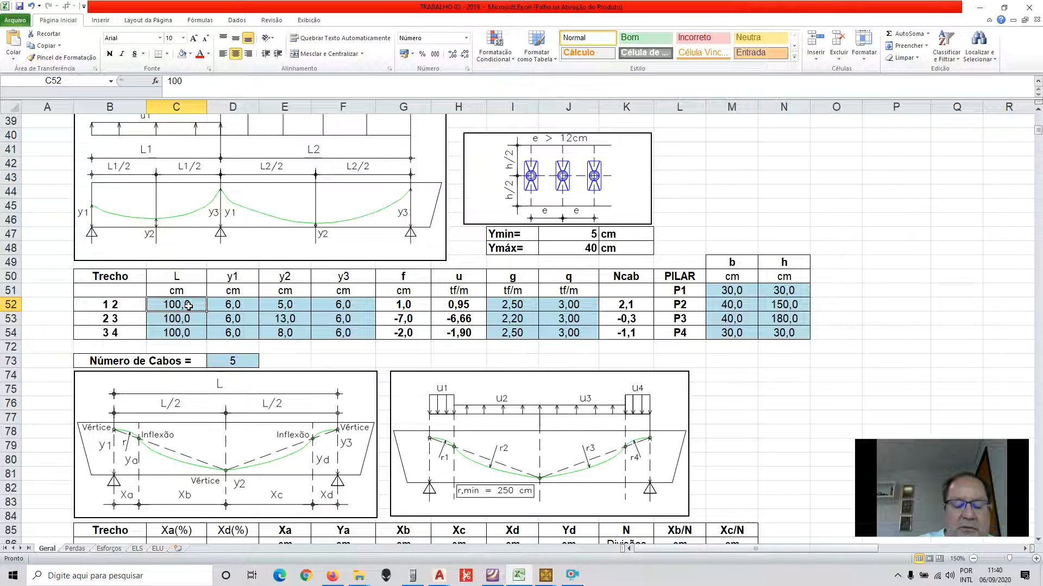
pyautogui.write('785')
pyautogui.press('Return')
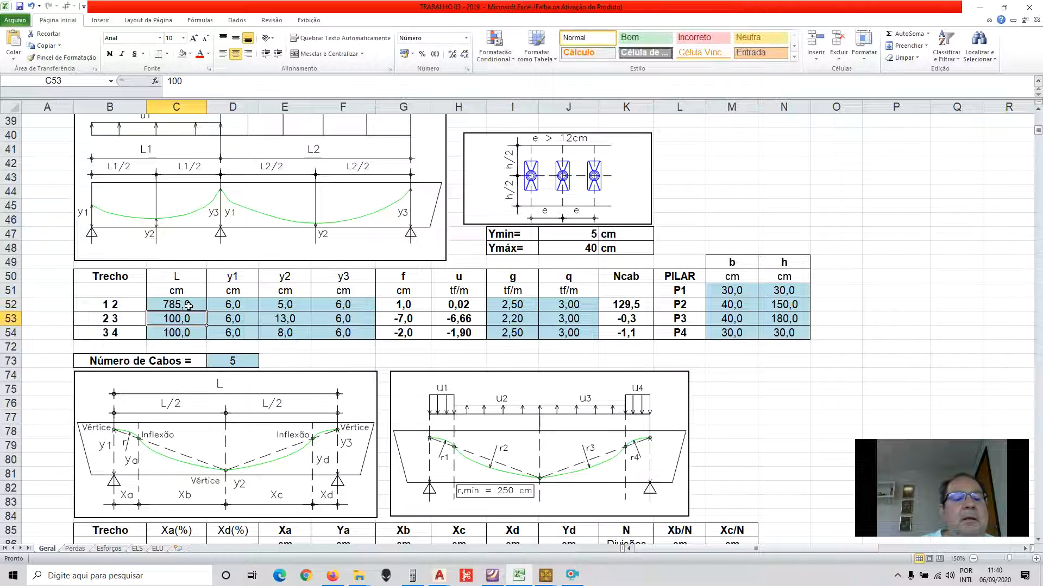
# - Switch to the Foxit Phantom PDF, check the span lengths of beam VP3 on the plan and return to Excel
pyautogui.scroll(-1, 358, 131)
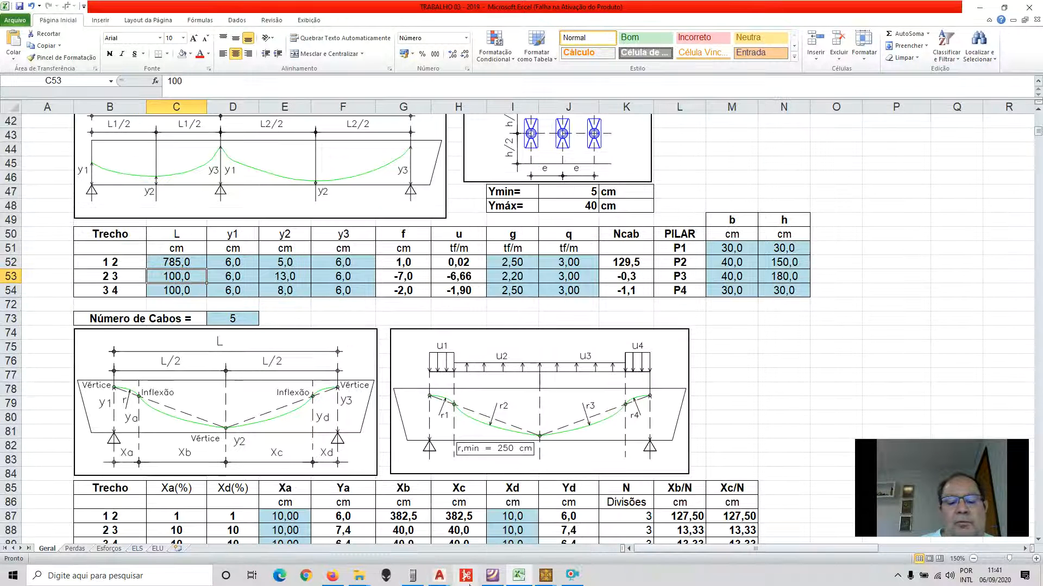
pyautogui.click(411, 578)
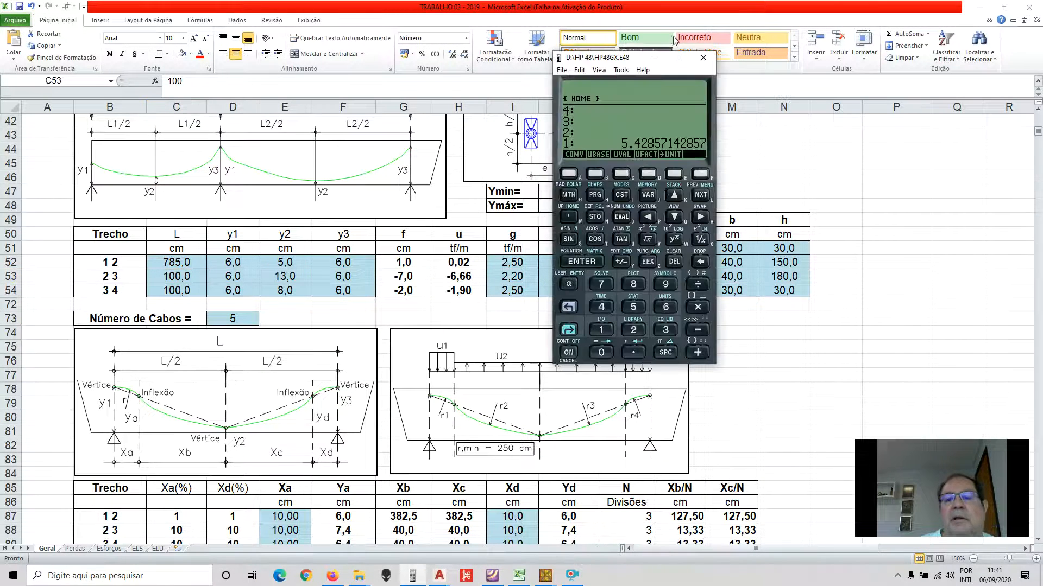
pyautogui.click(653, 58)
pyautogui.click(492, 576)
pyautogui.scroll(1, 492, 361)
pyautogui.scroll(-10, 491, 361)
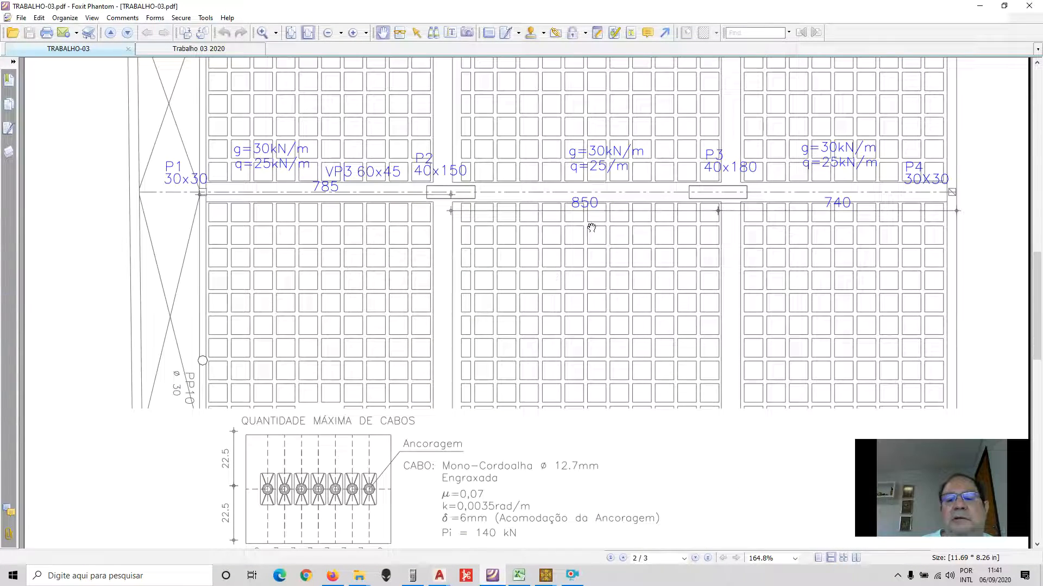
pyautogui.click(519, 577)
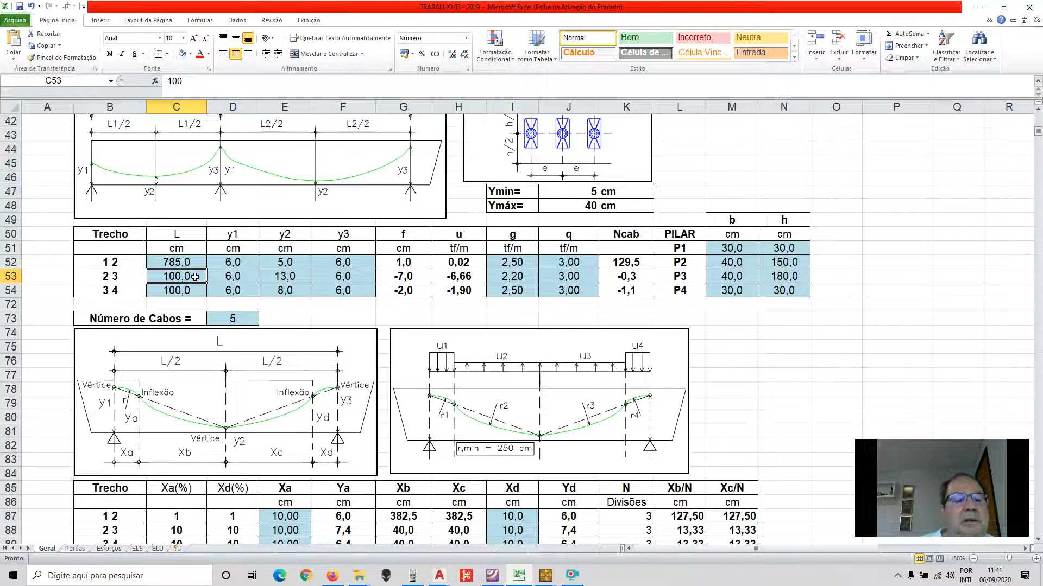
# - Set the length L of stretch 2 3 to 850 cm and of stretch 3 4 to 740 cm, then recheck the PDF plan
pyautogui.write('850')
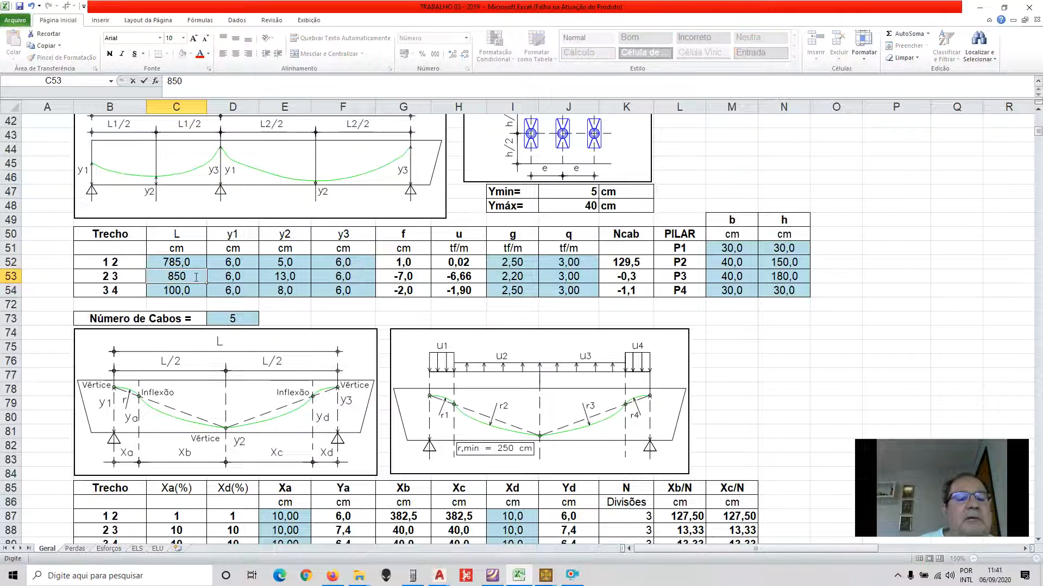
pyautogui.press('Return')
pyautogui.write('740')
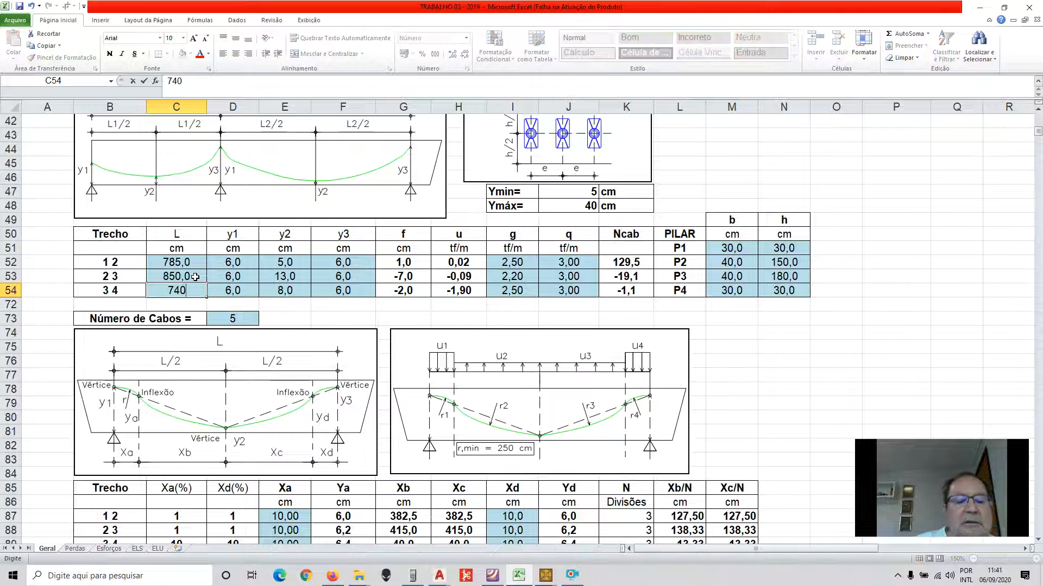
pyautogui.press('Return')
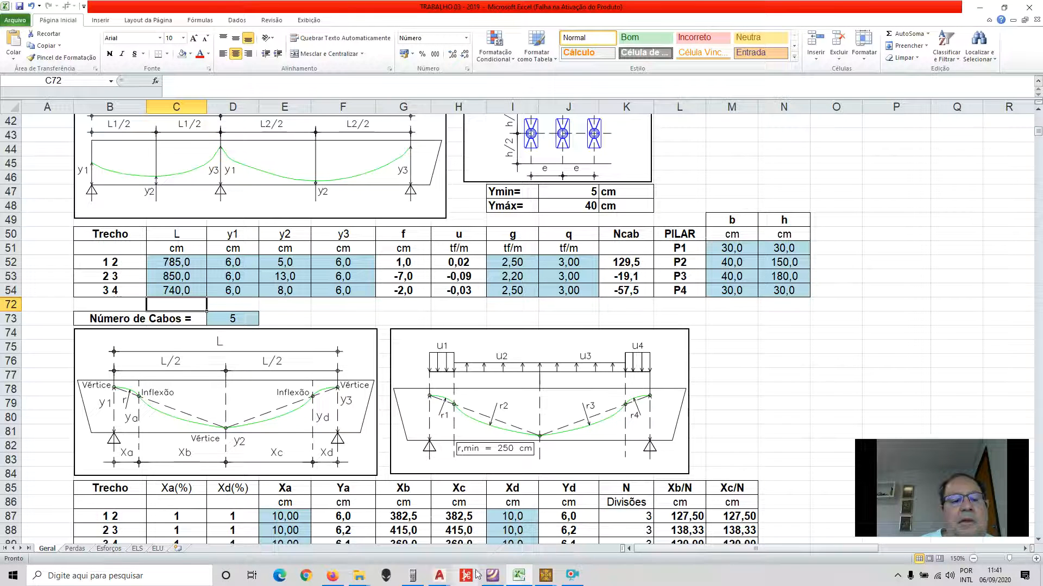
pyautogui.click(493, 576)
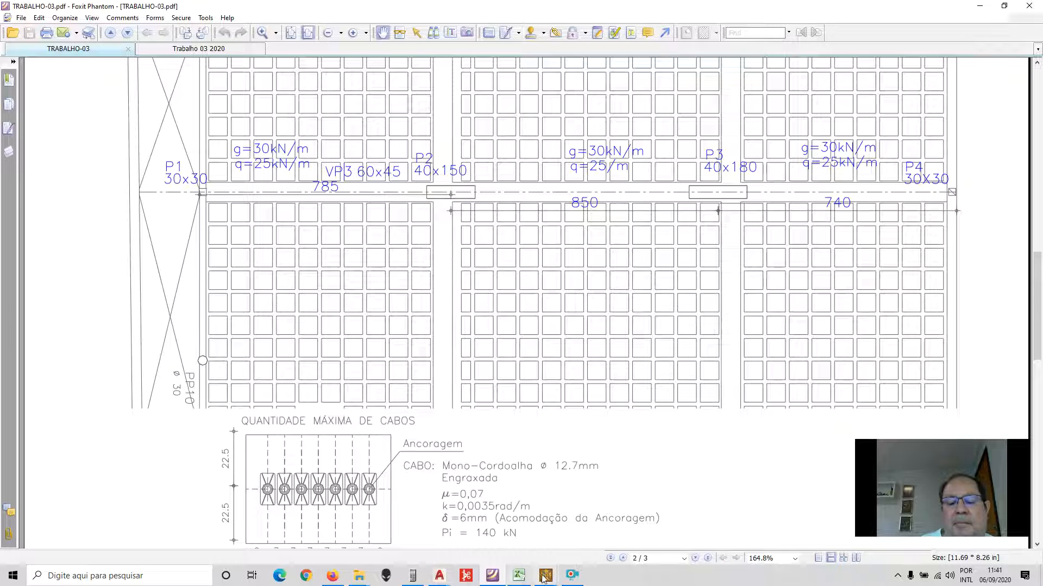
pyautogui.click(519, 576)
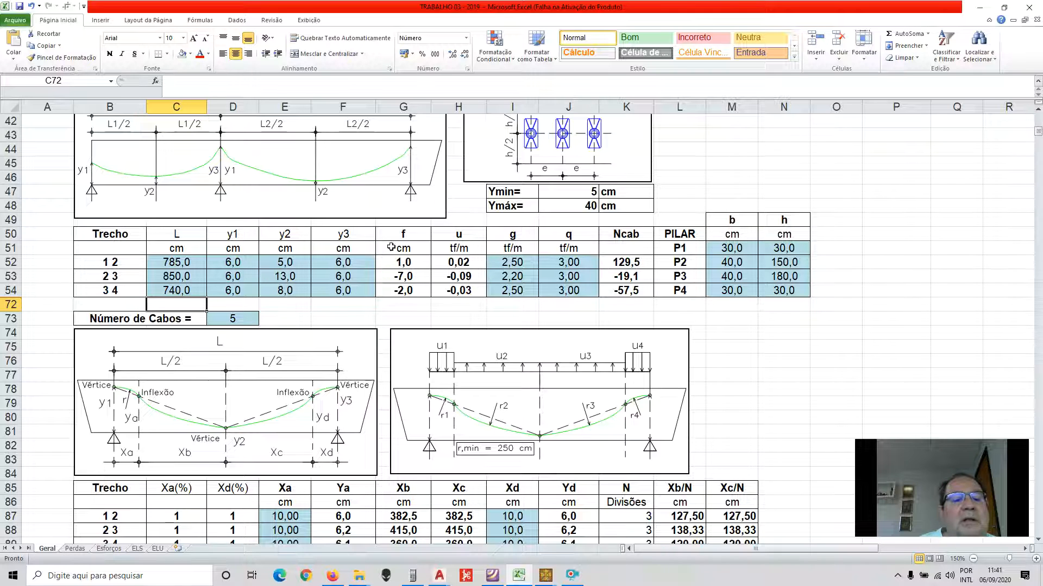
# - Set the cable heights of stretch 1 2 to y1 22,5 cm and y3 40 cm
pyautogui.scroll(2, 254, 264)
pyautogui.scroll(-1, 255, 265)
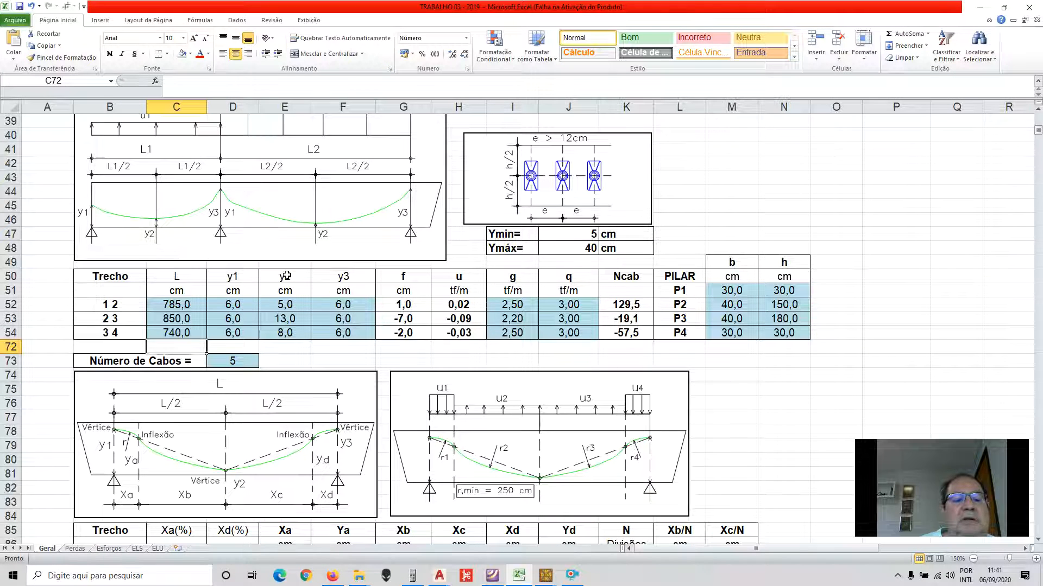
pyautogui.click(249, 305)
pyautogui.write('22,5')
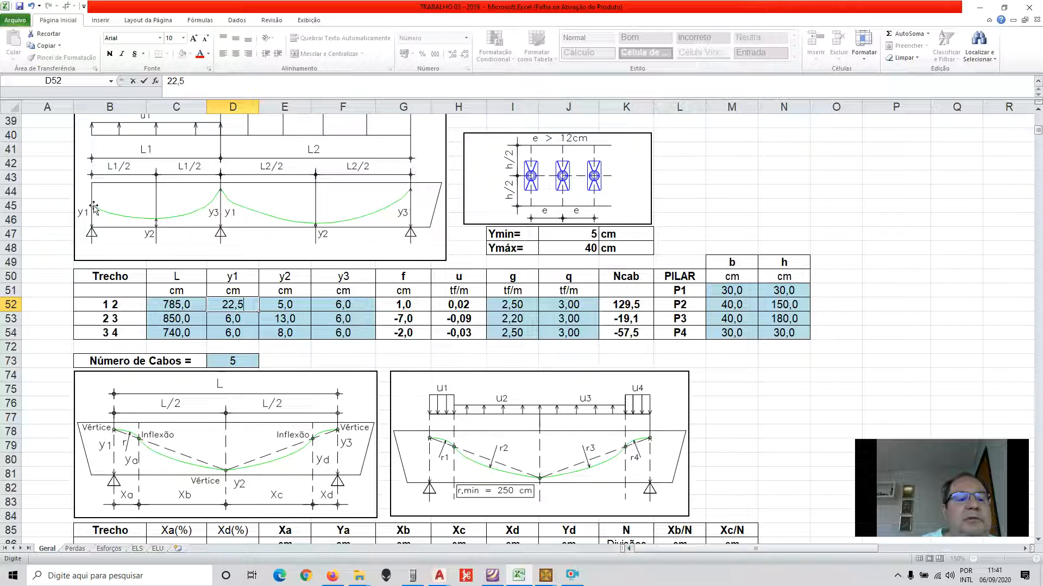
pyautogui.click(280, 304)
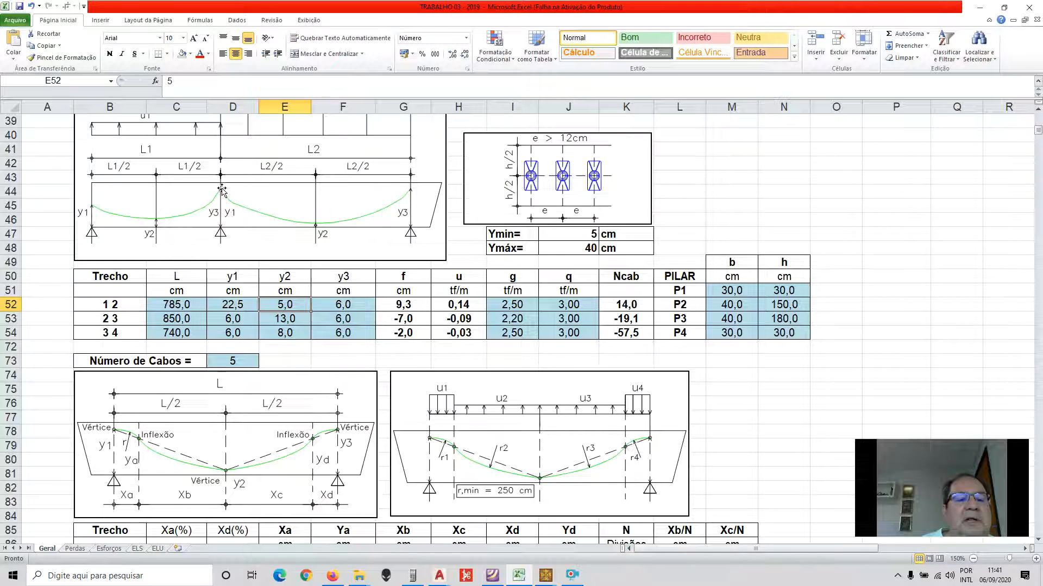
pyautogui.click(347, 305)
pyautogui.write('4')
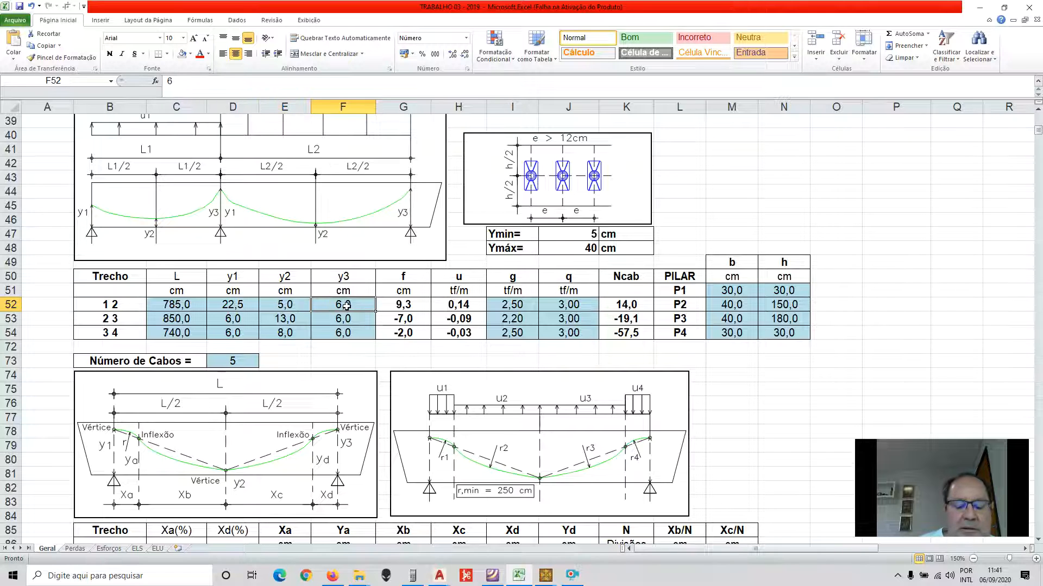
pyautogui.write('0')
pyautogui.press('Return')
# - Set the cable heights of stretch 2 3 to y1 40 cm, y2 5 cm and y3 40 cm
pyautogui.press('Left')
pyautogui.press('Left')
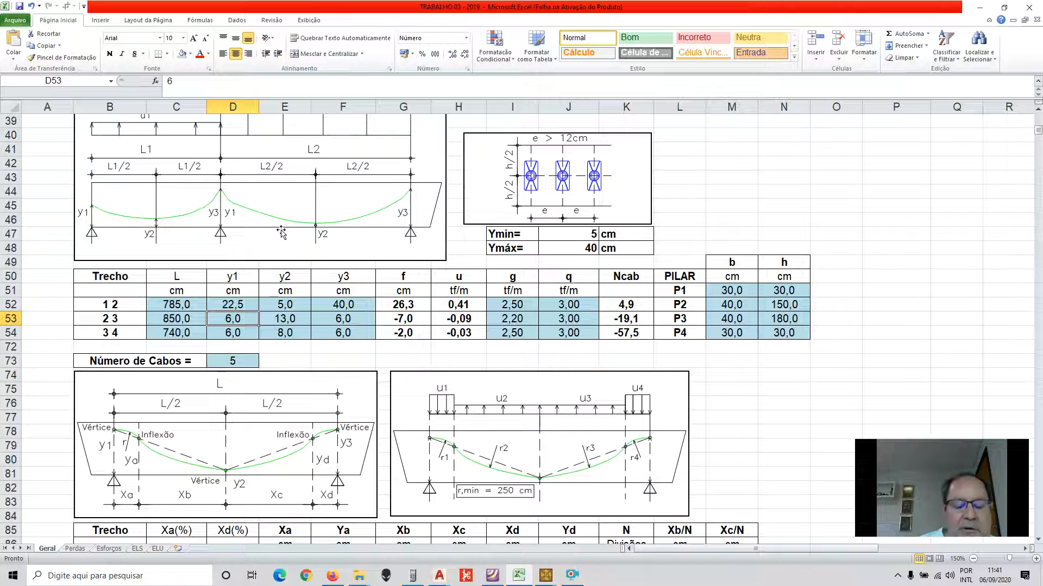
pyautogui.write('40')
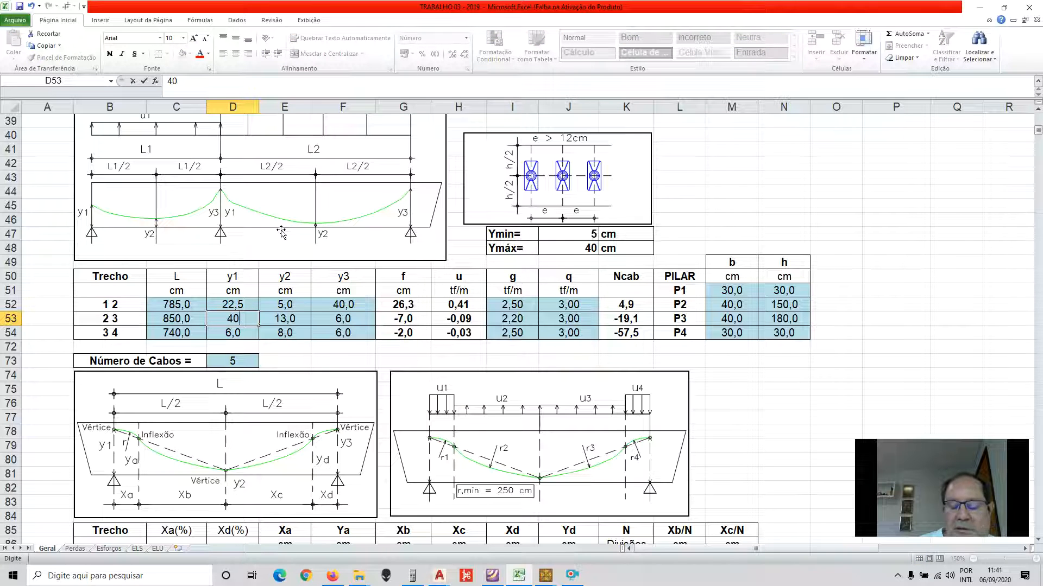
pyautogui.press('Return')
pyautogui.press('Up')
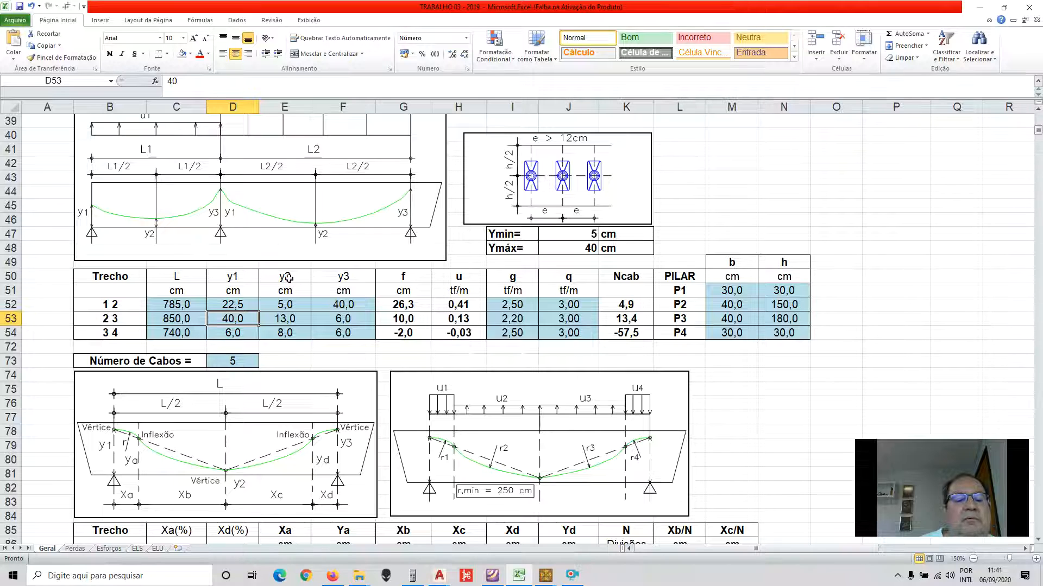
pyautogui.click(289, 324)
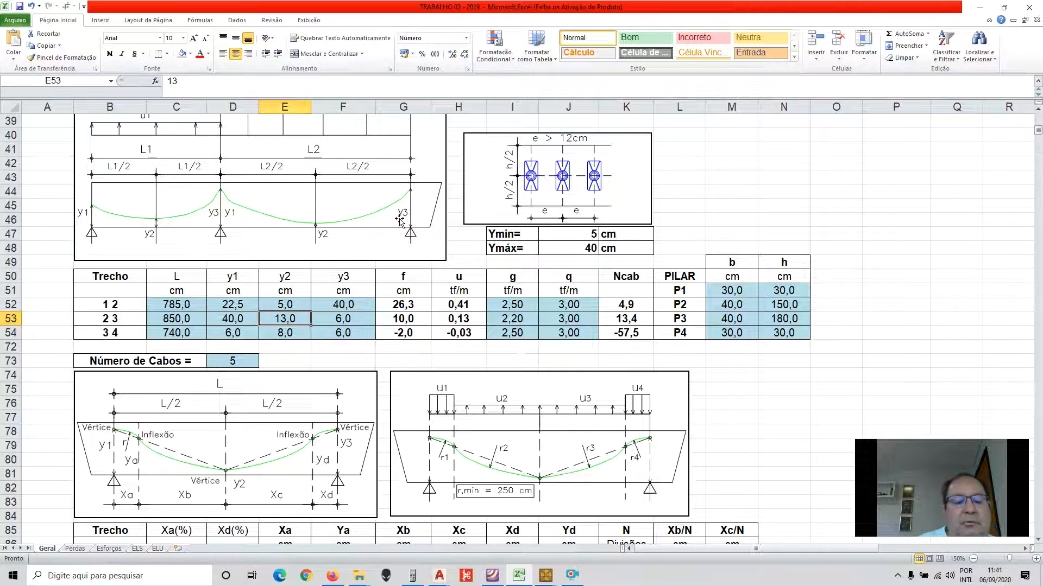
pyautogui.write('5')
pyautogui.press('Tab')
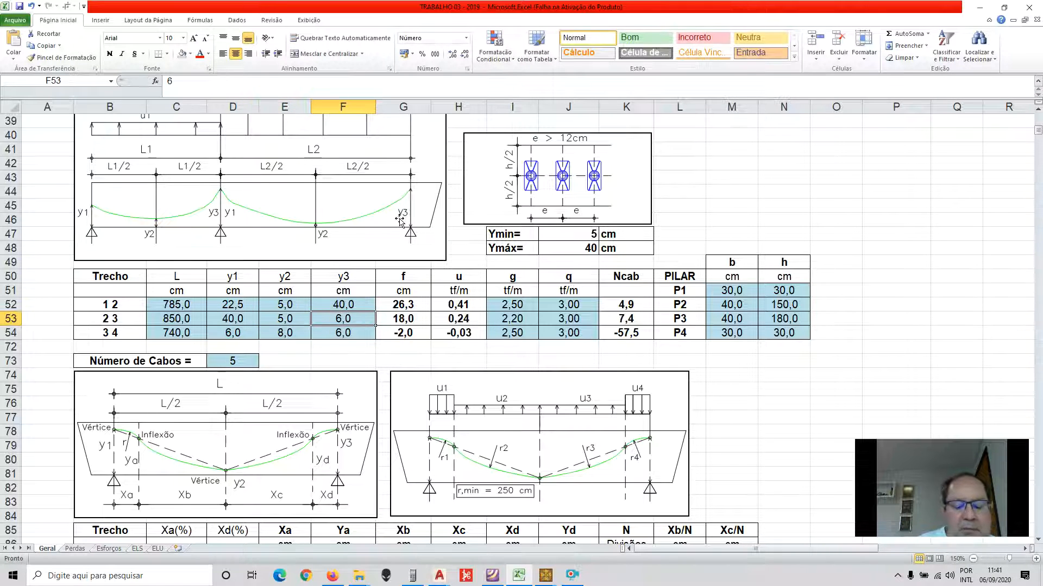
pyautogui.write('40')
pyautogui.press('Return')
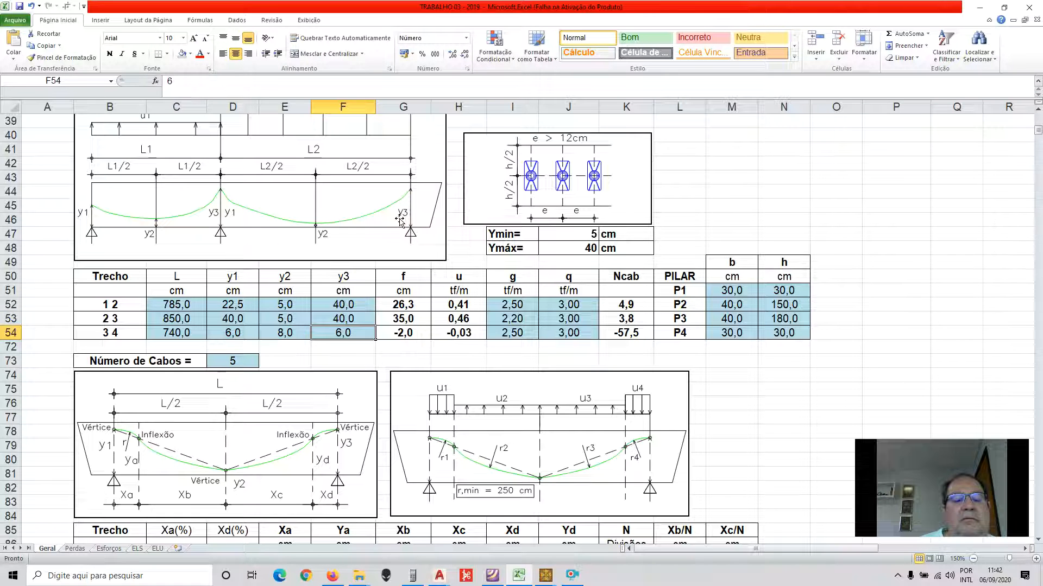
# - Set the cable heights of stretch 3 4 to y1 40 cm, y2 5 cm and y3 22,5 cm
pyautogui.press('Left')
pyautogui.press('Left')
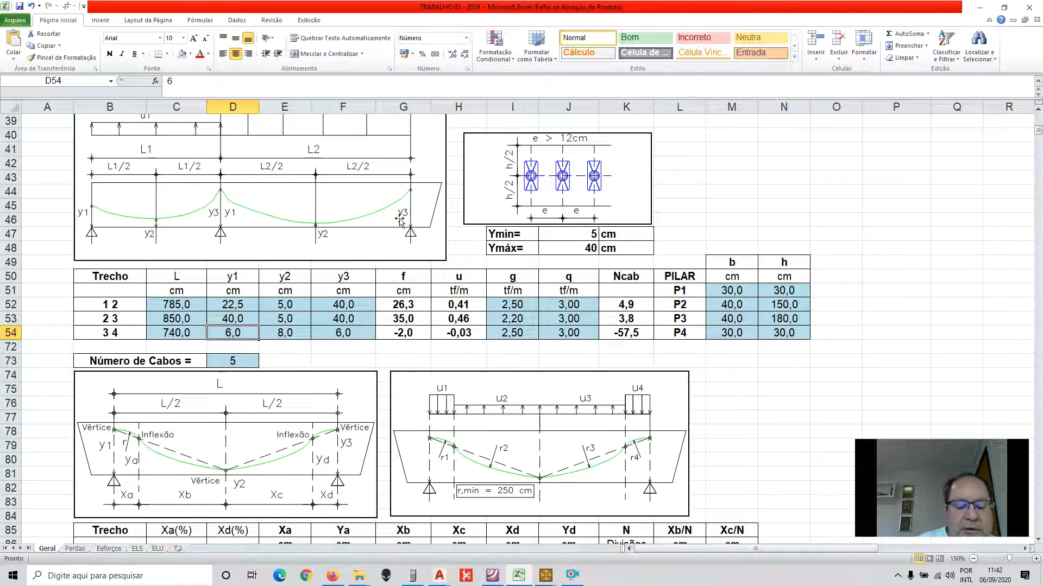
pyautogui.write('40')
pyautogui.press('Right')
pyautogui.write('5')
pyautogui.press('Right')
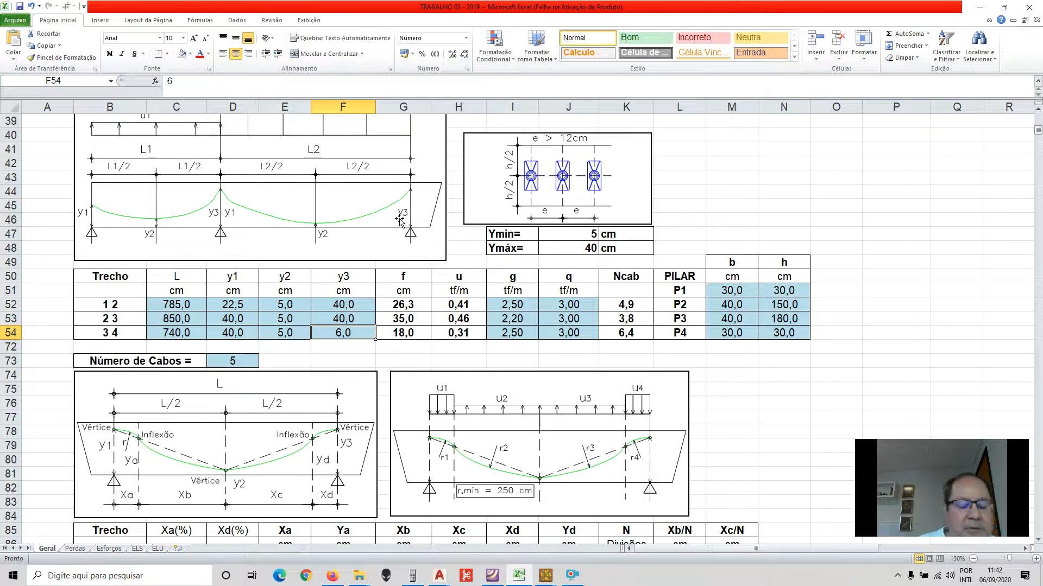
pyautogui.write('22,5')
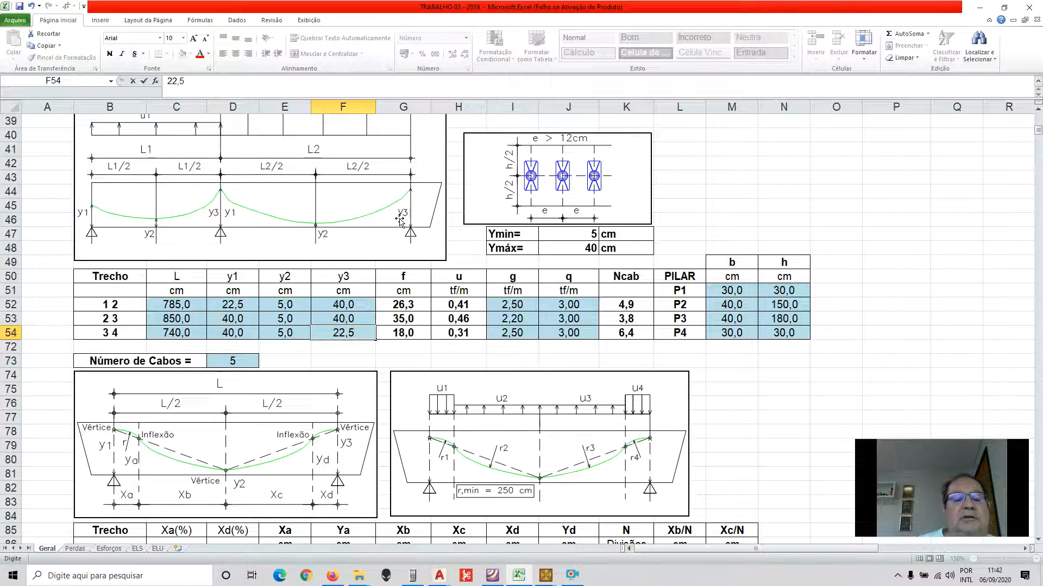
pyautogui.press('Return')
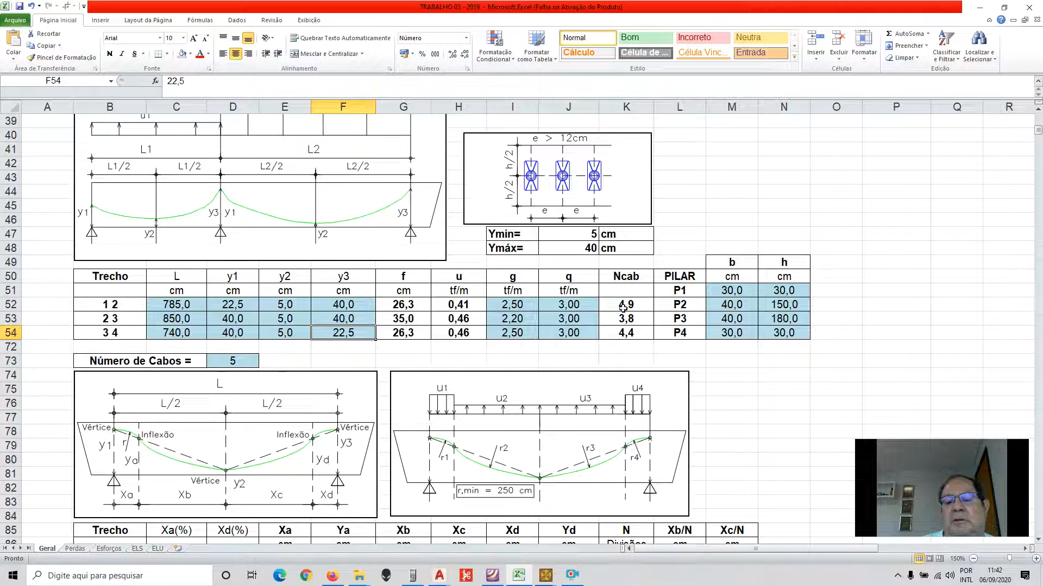
# - Try y2 values of 6, 7, 8 and 9 cm for stretch 2 3 and compare the required number of cables
pyautogui.scroll(-2, 634, 325)
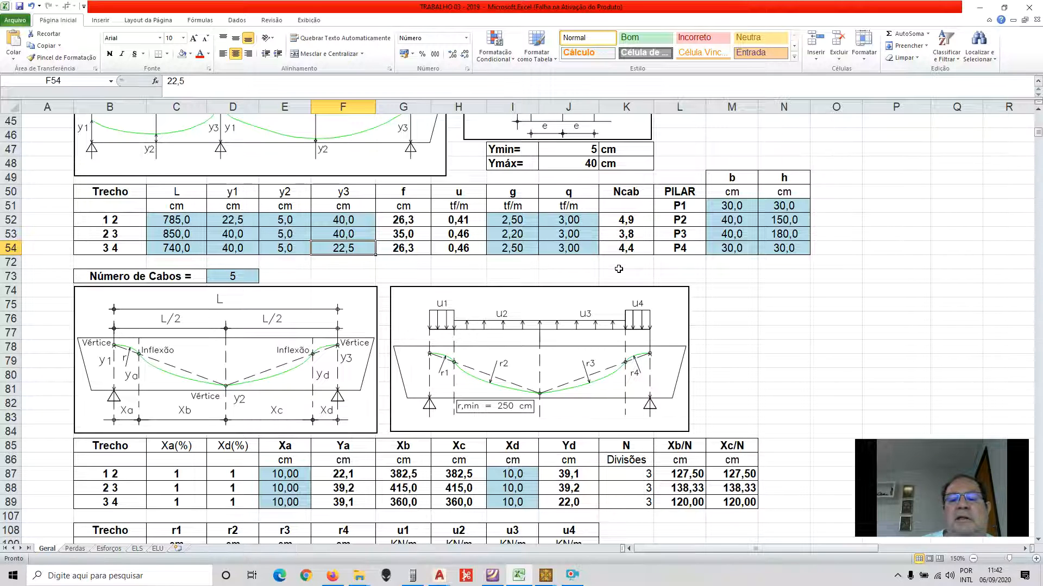
pyautogui.scroll(1, 618, 269)
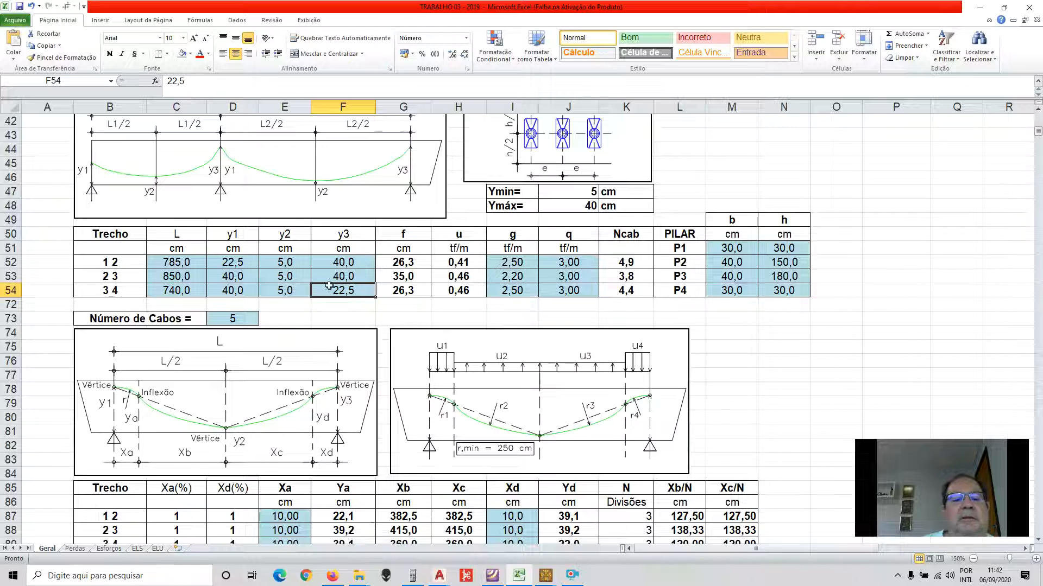
pyautogui.click(296, 278)
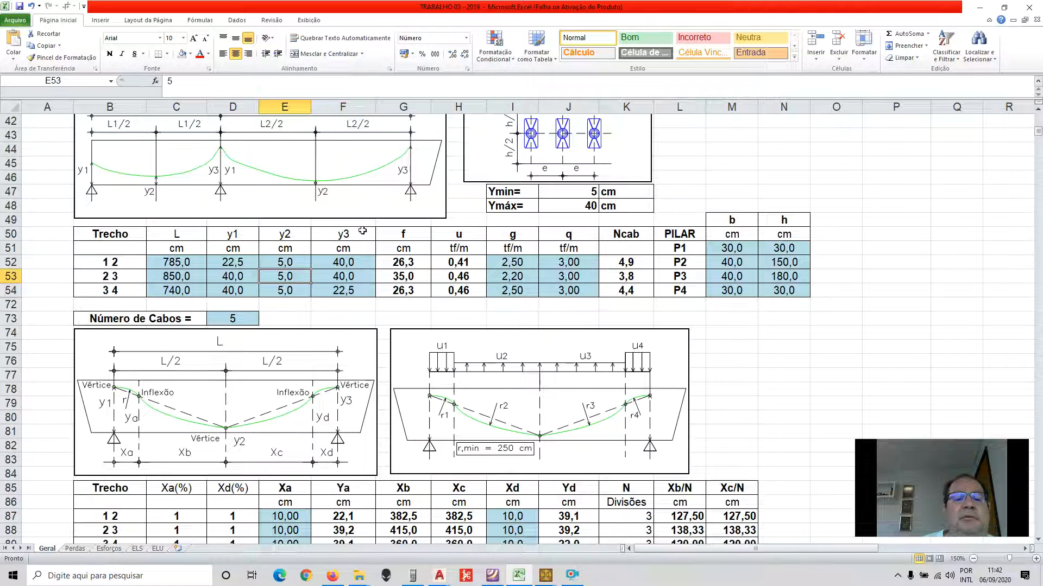
pyautogui.write('6')
pyautogui.hotkey('ctrl', 'Return')
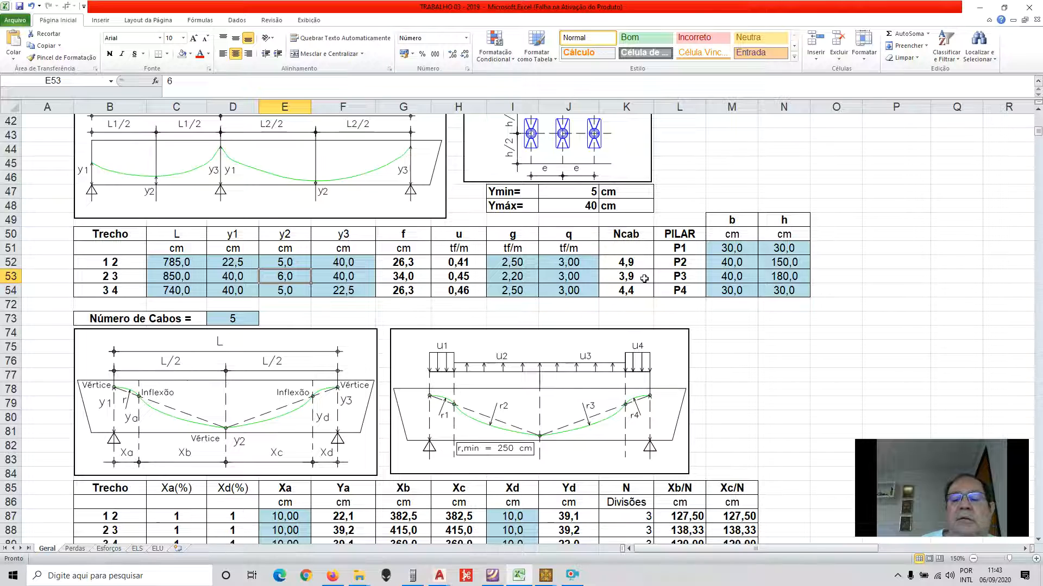
pyautogui.write('7')
pyautogui.press('Return')
pyautogui.press('Up')
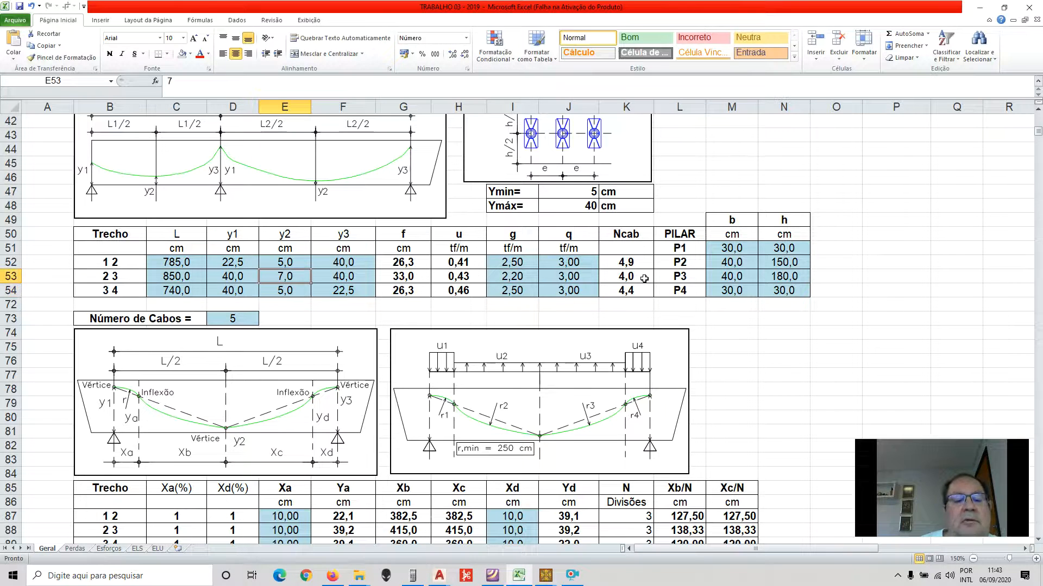
pyautogui.write('8')
pyautogui.press('Return')
pyautogui.press('Up')
pyautogui.write('9')
pyautogui.press('Return')
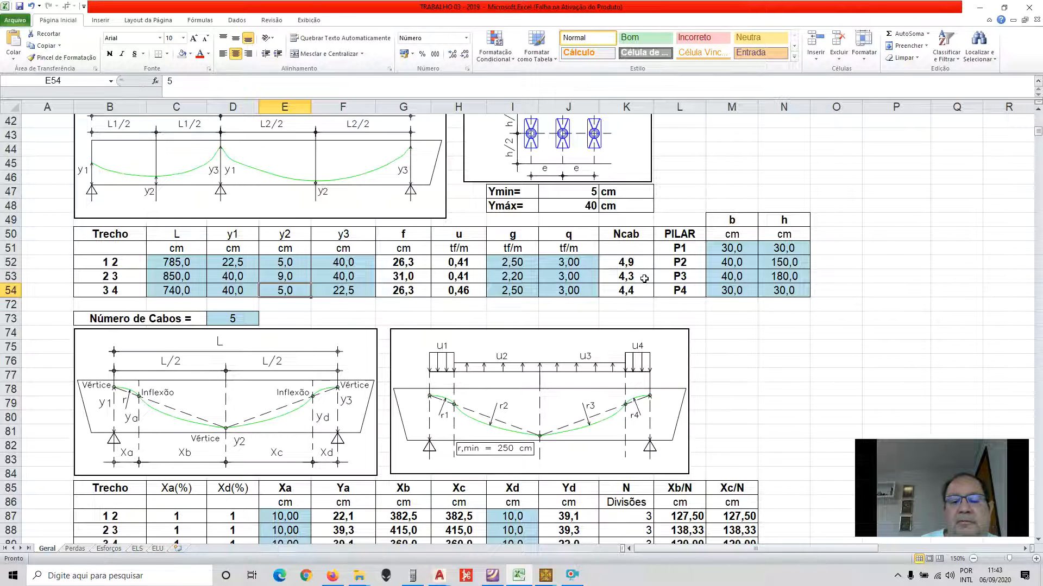
pyautogui.write('0')
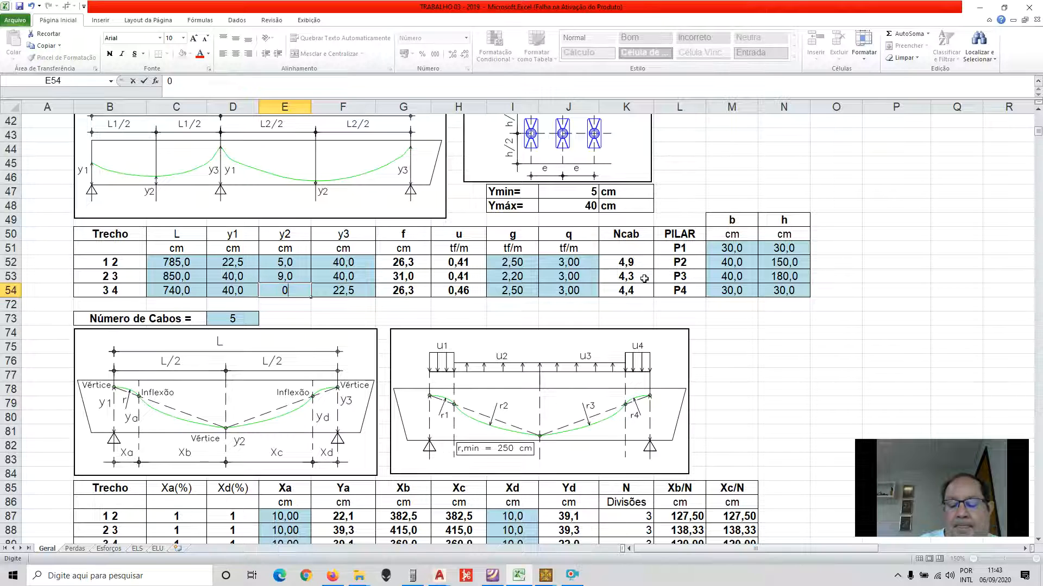
pyautogui.press('Return')
pyautogui.press('Up')
pyautogui.press('Up')
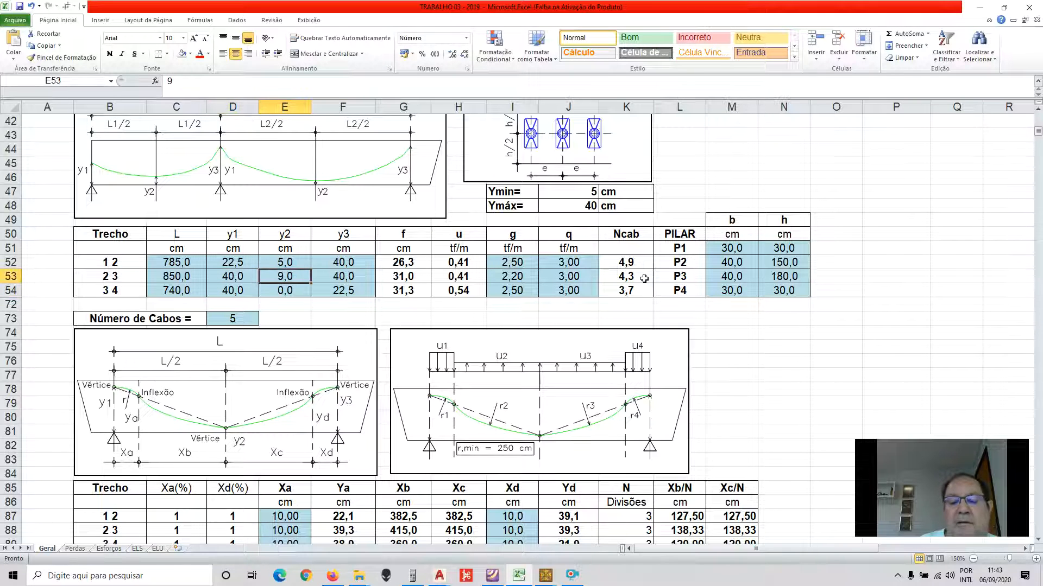
# - Raise y2 of stretch 2 3 through 10, 11 and 12 cm to 13 cm
pyautogui.write('10')
pyautogui.press('Return')
pyautogui.press('Up')
pyautogui.write('11')
pyautogui.press('Return')
pyautogui.press('Up')
pyautogui.write('12')
pyautogui.press('Return')
pyautogui.press('Up')
pyautogui.write('13')
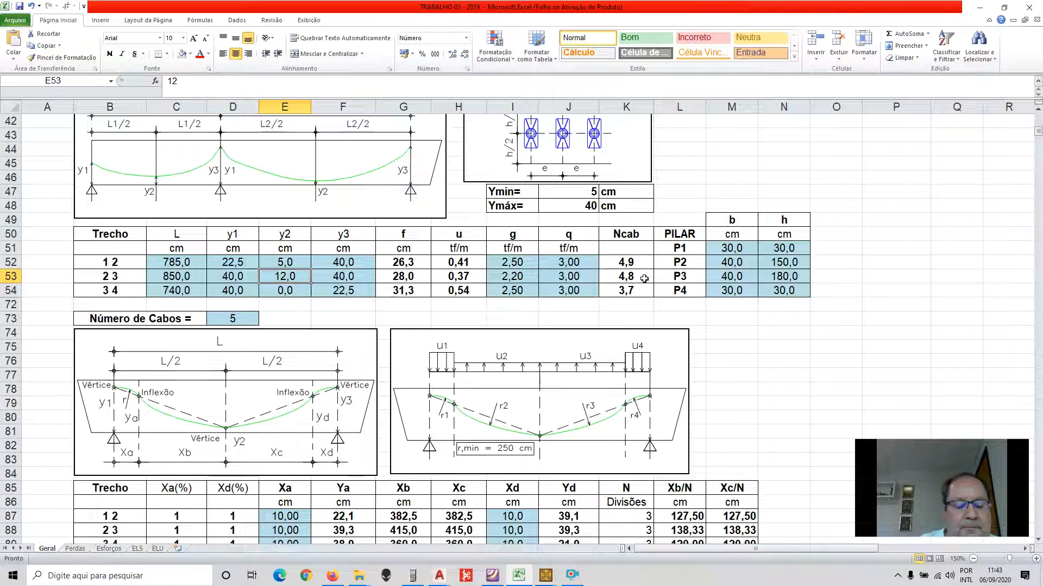
pyautogui.press('Return')
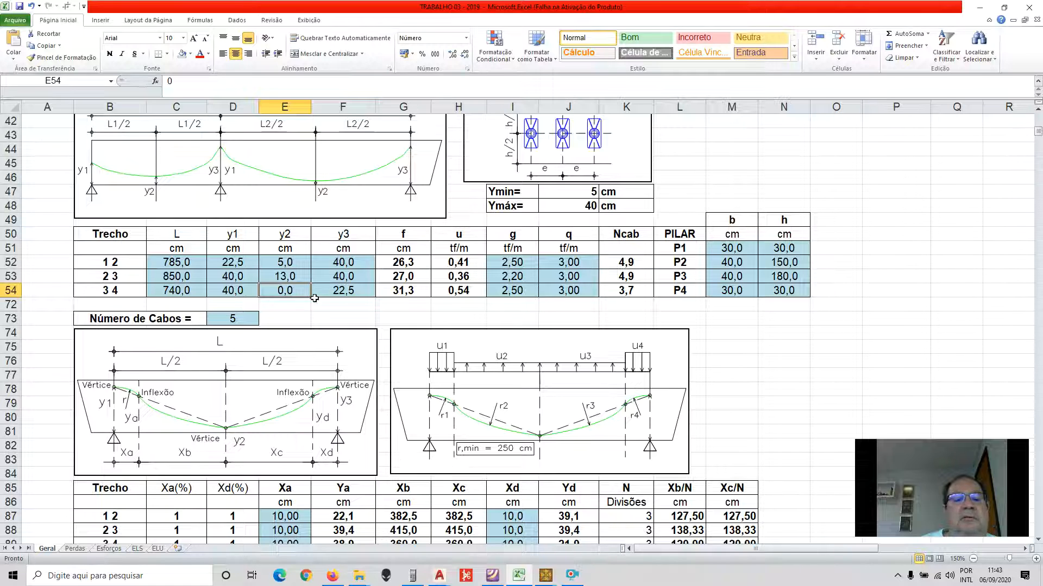
# - Set y2 of stretch 3 4 to 8 cm and select the Número de Cabos value
pyautogui.write('5')
pyautogui.press('Return')
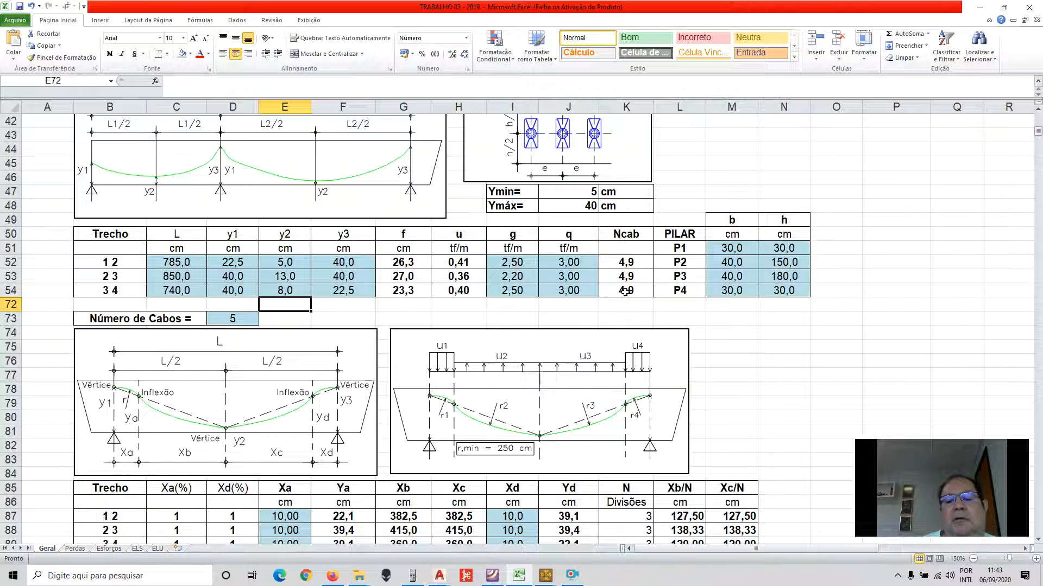
pyautogui.click(236, 320)
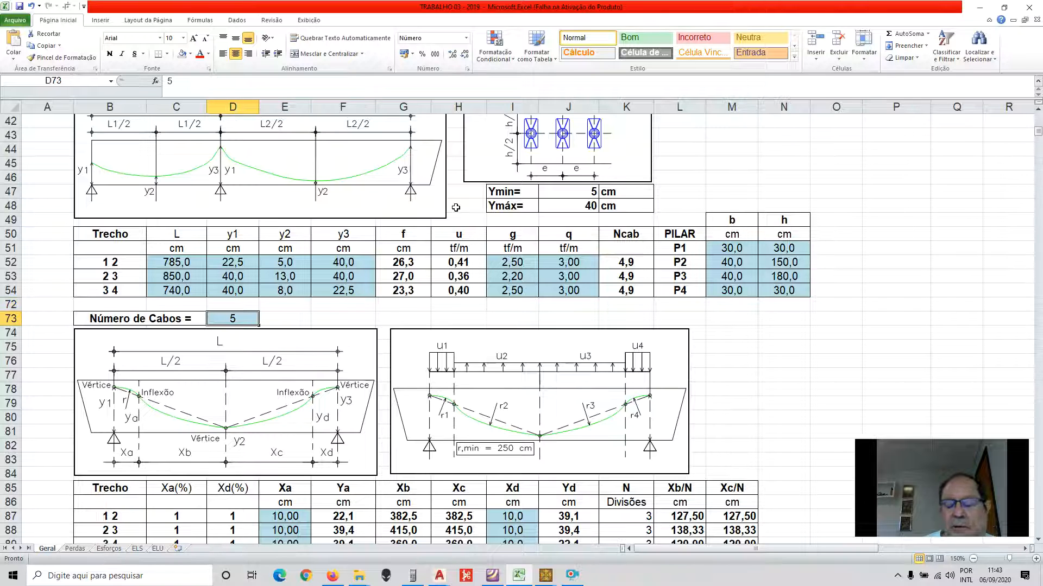
# - Examine the Ncab values of stretches 1 2, 2 3 and 3 4 against the chosen number of cables
pyautogui.press('Up')
pyautogui.press('Up')
pyautogui.press('Up')
pyautogui.press('Up')
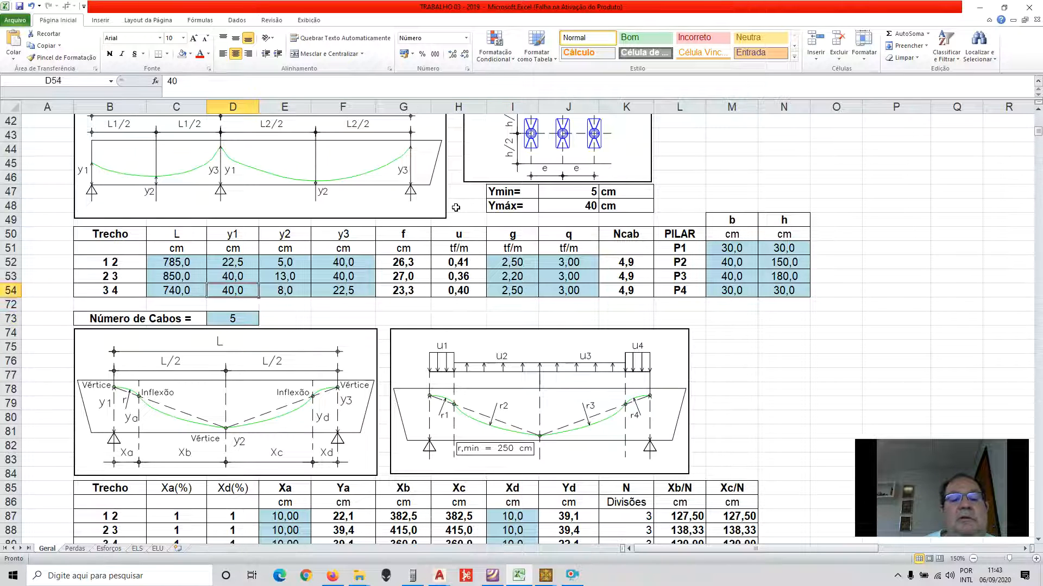
pyautogui.press('Right')
pyautogui.press('Right')
pyautogui.press('Right')
pyautogui.press('Right')
pyautogui.press('Right')
pyautogui.press('Right')
pyautogui.press('Right')
pyautogui.press('Right')
pyautogui.press('Right')
pyautogui.press('Right')
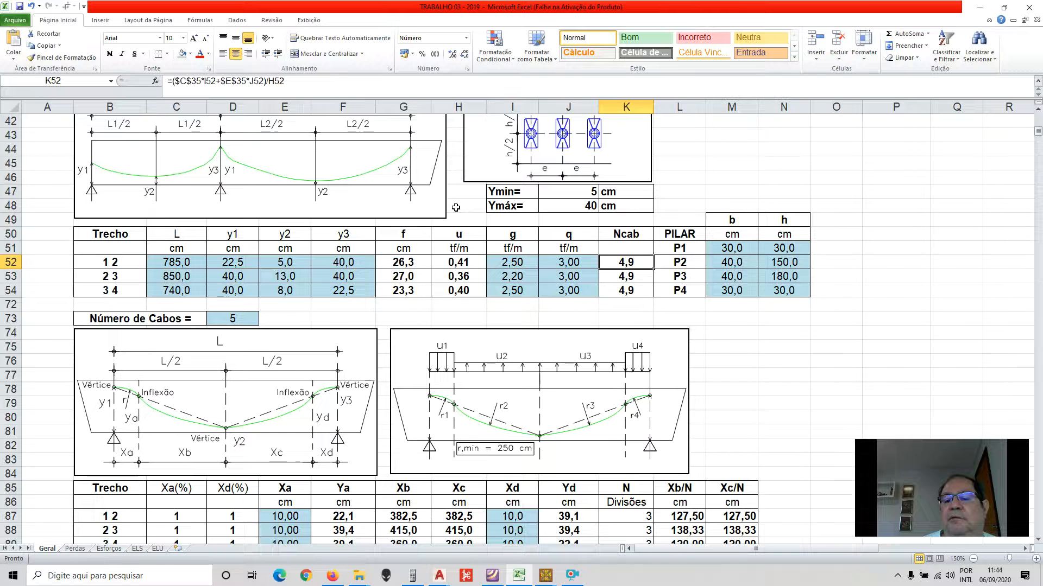
# - Compare the b and h dimensions of pillars P1 to P4 with the beam VP3 plan in the TRABALHO-03 PDF
pyautogui.press('Right')
pyautogui.press('Right')
pyautogui.press('Left')
pyautogui.press('Left')
pyautogui.press('Left')
pyautogui.press('Up')
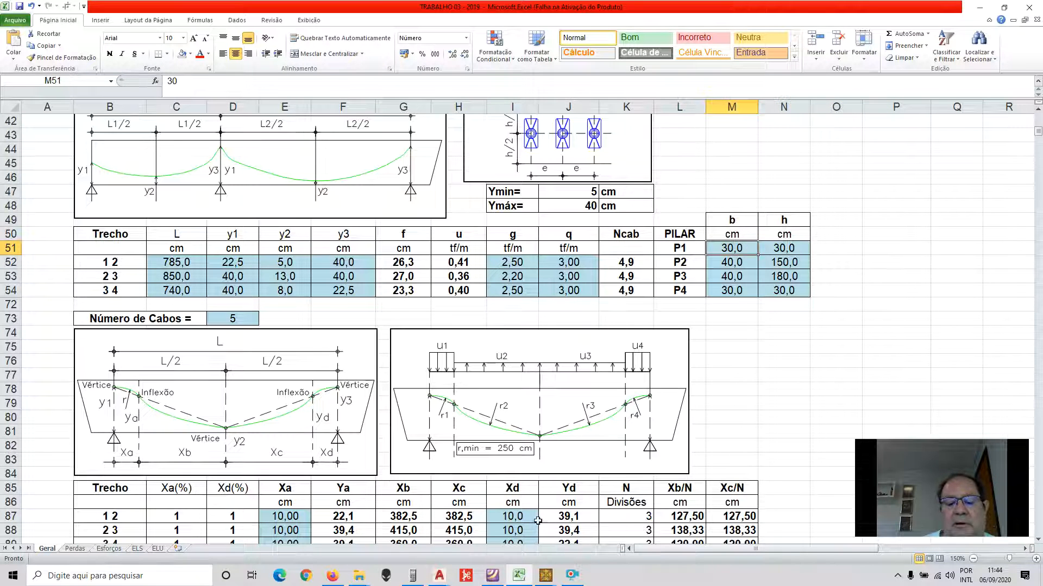
pyautogui.click(501, 580)
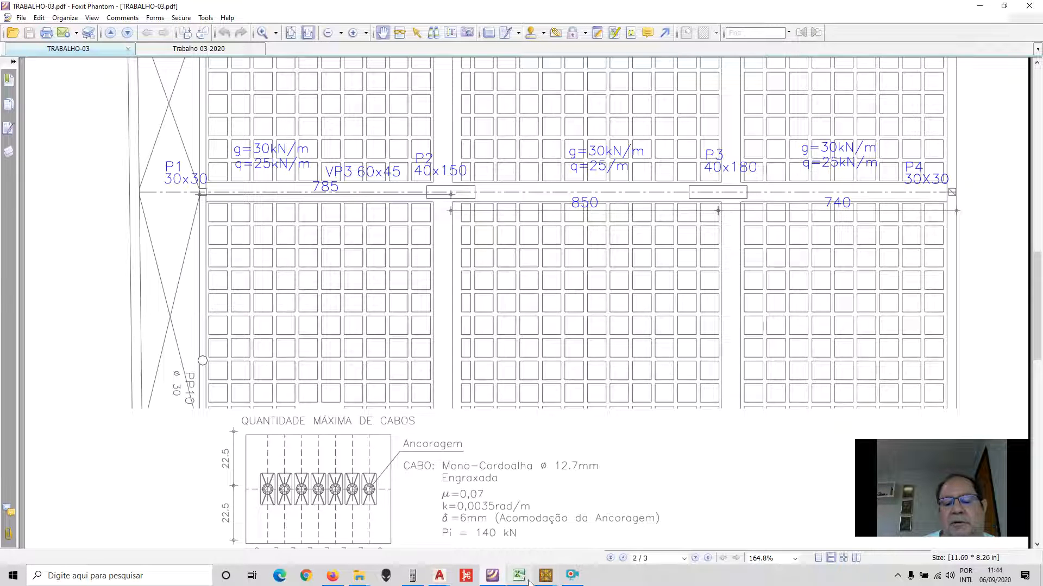
pyautogui.click(491, 580)
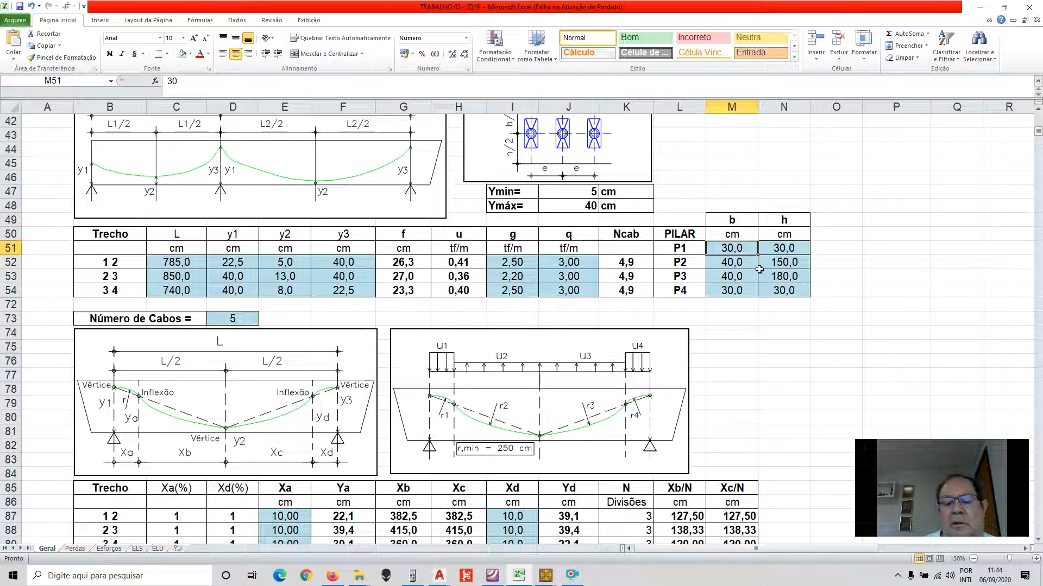
pyautogui.click(491, 577)
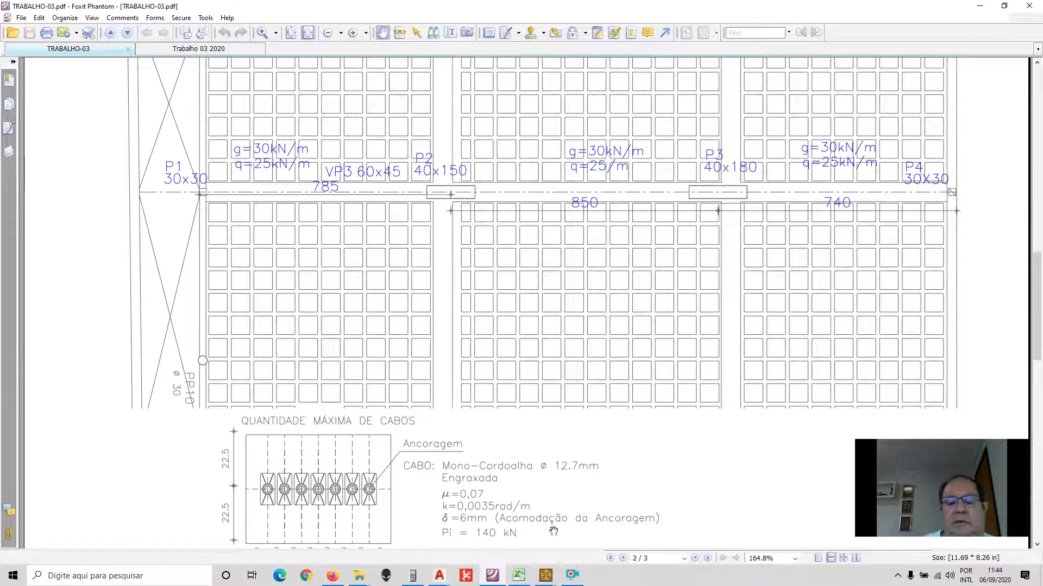
pyautogui.click(517, 575)
pyautogui.click(745, 274)
pyautogui.click(784, 276)
pyautogui.press('Left')
pyautogui.press('Down')
pyautogui.press('Right')
pyautogui.press('Left')
pyautogui.press('Left')
pyautogui.press('Left')
pyautogui.press('Left')
pyautogui.press('Left')
pyautogui.press('Left')
pyautogui.press('Left')
pyautogui.press('Left')
pyautogui.press('Left')
pyautogui.press('Left')
pyautogui.press('Left')
pyautogui.press('Left')
pyautogui.press('Left')
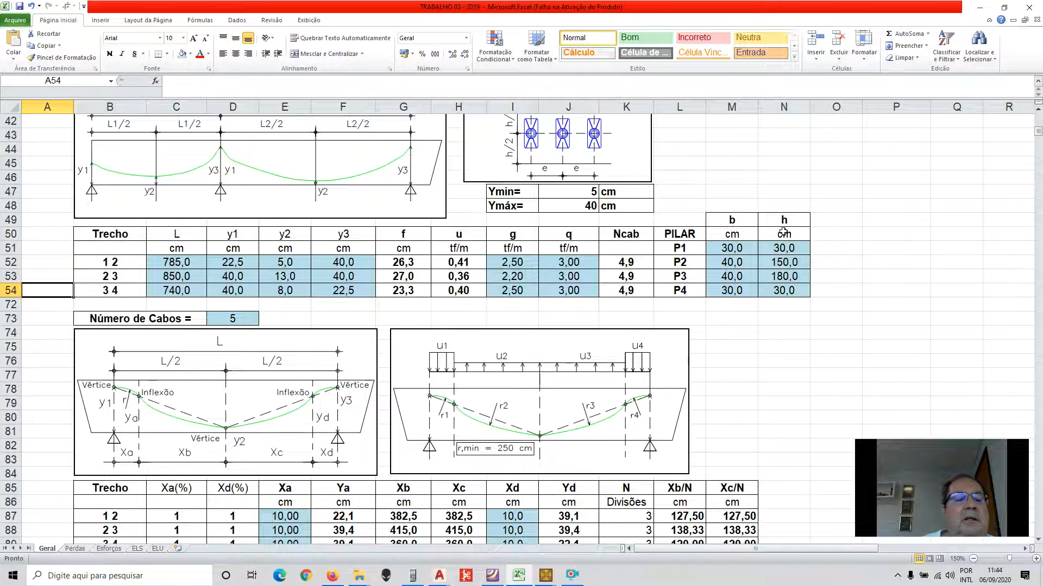
# - Unhide the rows between 54 and 72 to display the unused stretches of the table
pyautogui.scroll(-2, 783, 233)
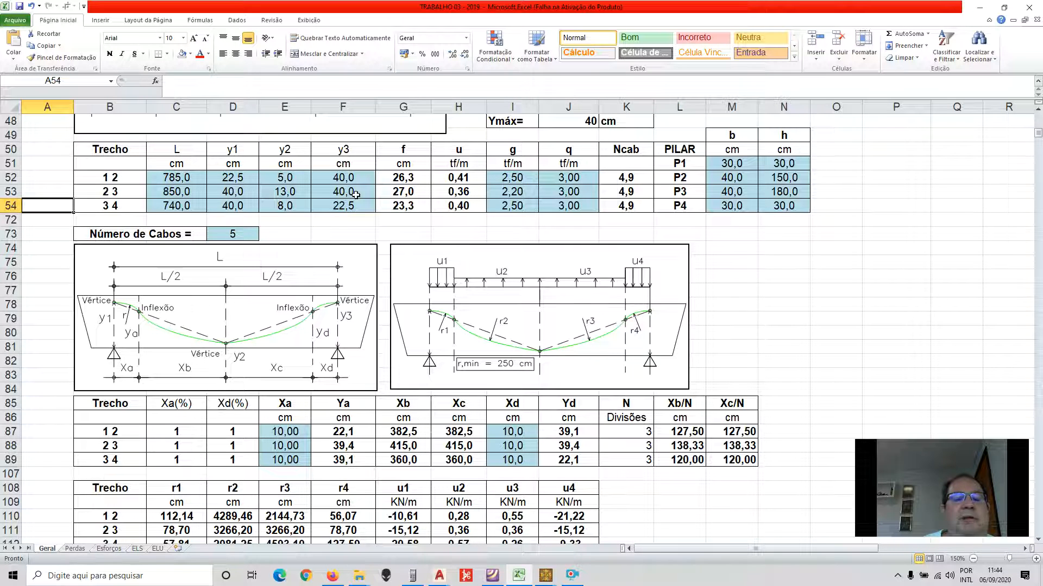
pyautogui.moveTo(55, 205); pyautogui.dragTo(54, 217)
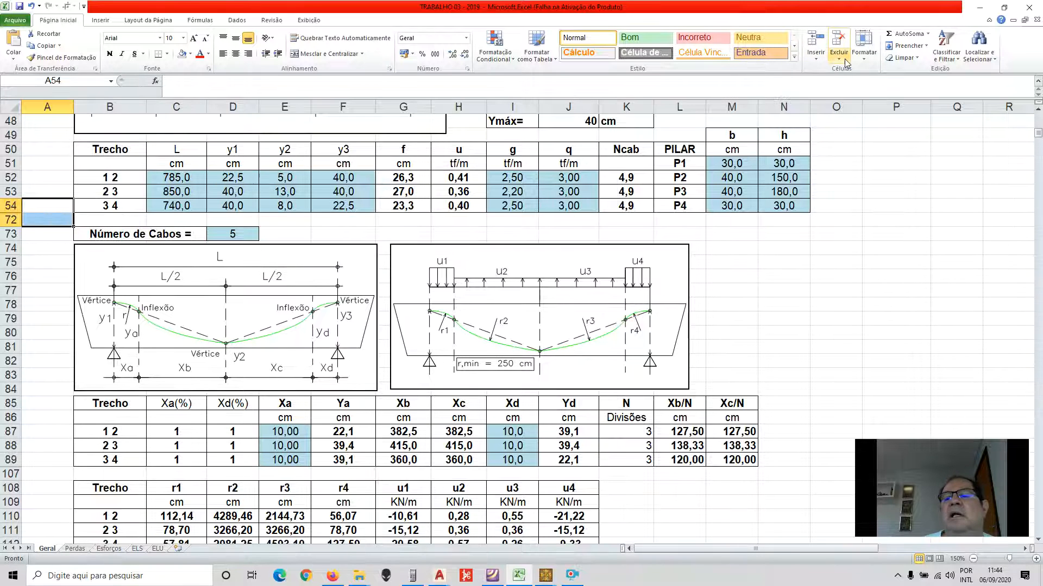
pyautogui.click(868, 61)
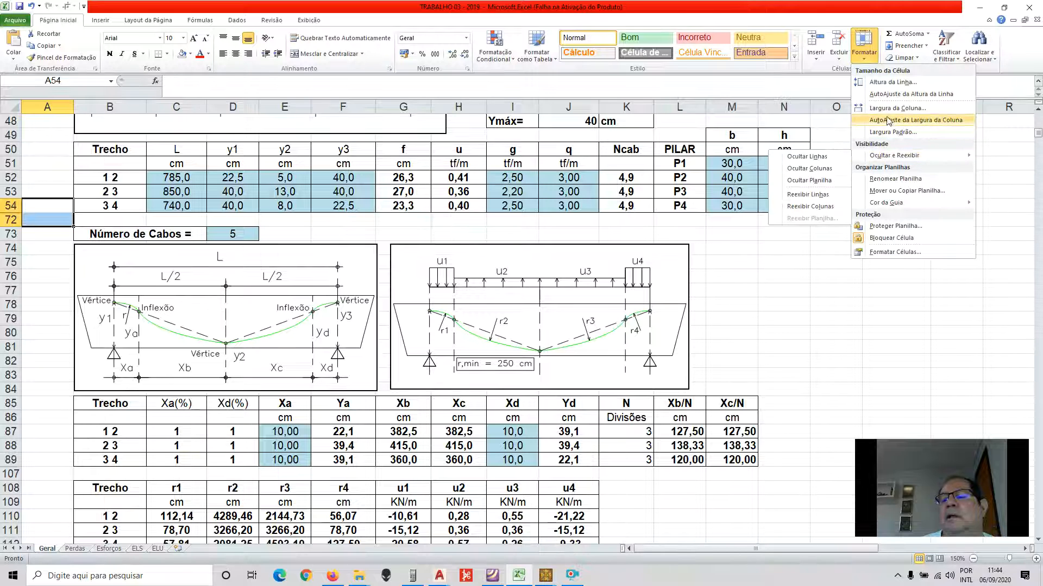
pyautogui.moveTo(891, 156)
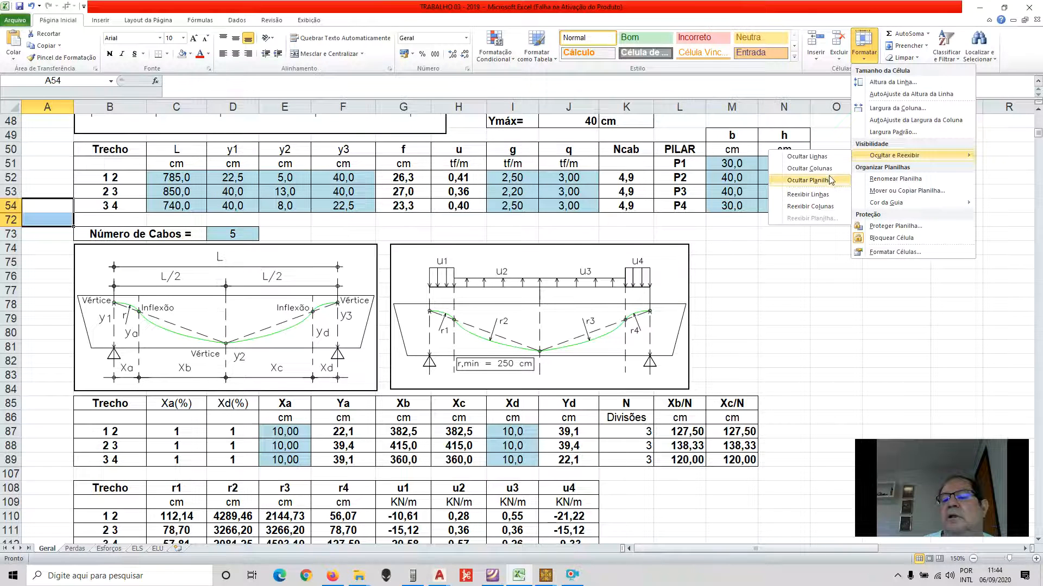
pyautogui.click(825, 195)
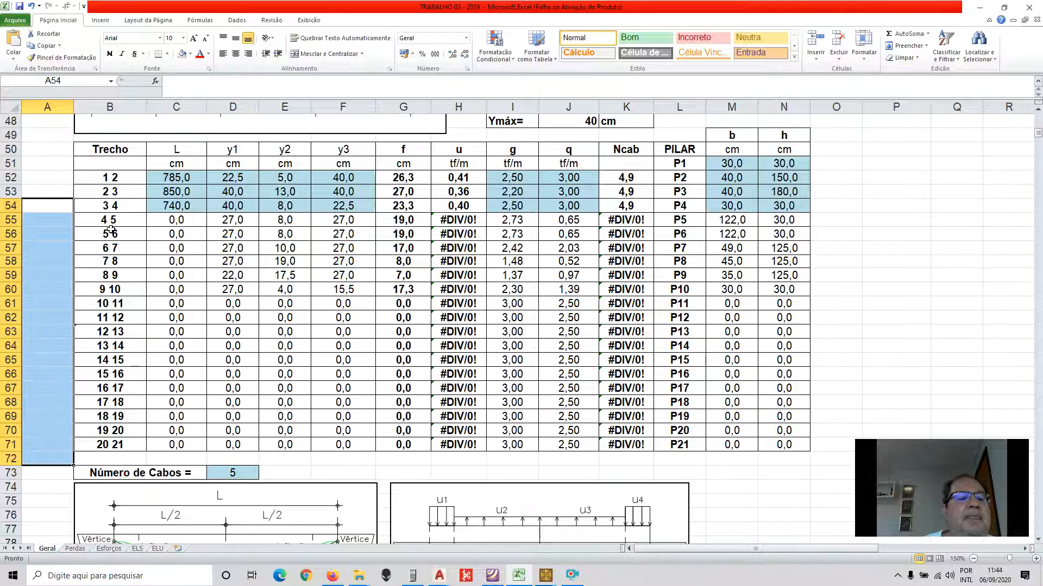
# - Hide rows 55 to 71, which hold the unused stretches 4 5 to 20 21
pyautogui.moveTo(67, 221); pyautogui.dragTo(71, 446)
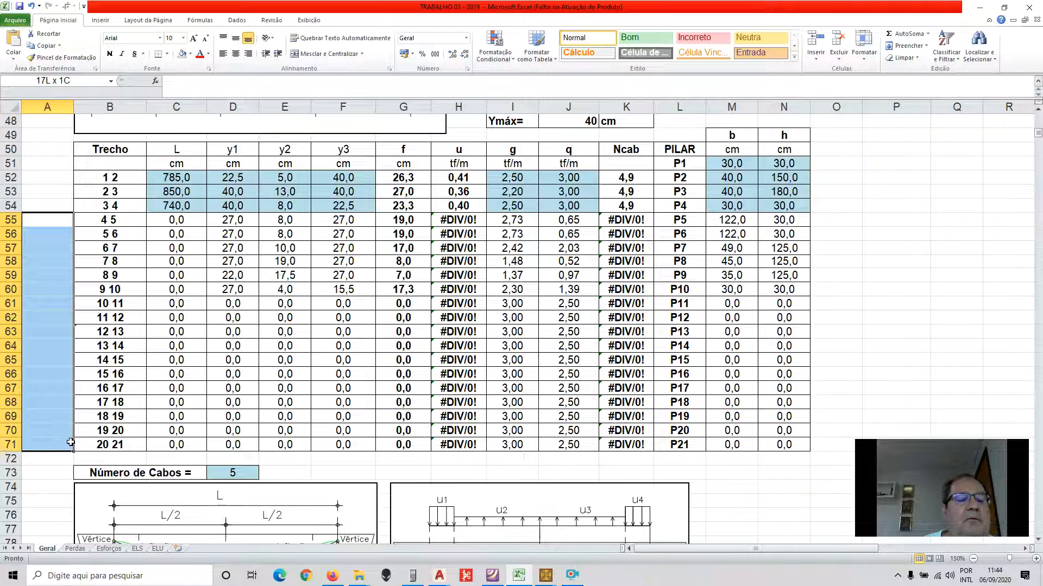
pyautogui.click(863, 48)
pyautogui.moveTo(901, 157)
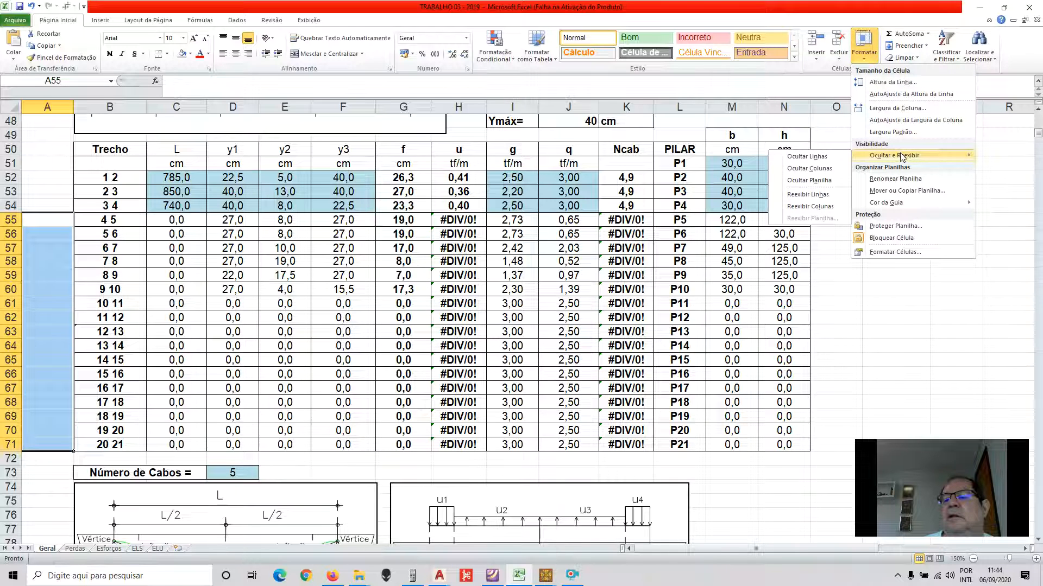
pyautogui.click(816, 157)
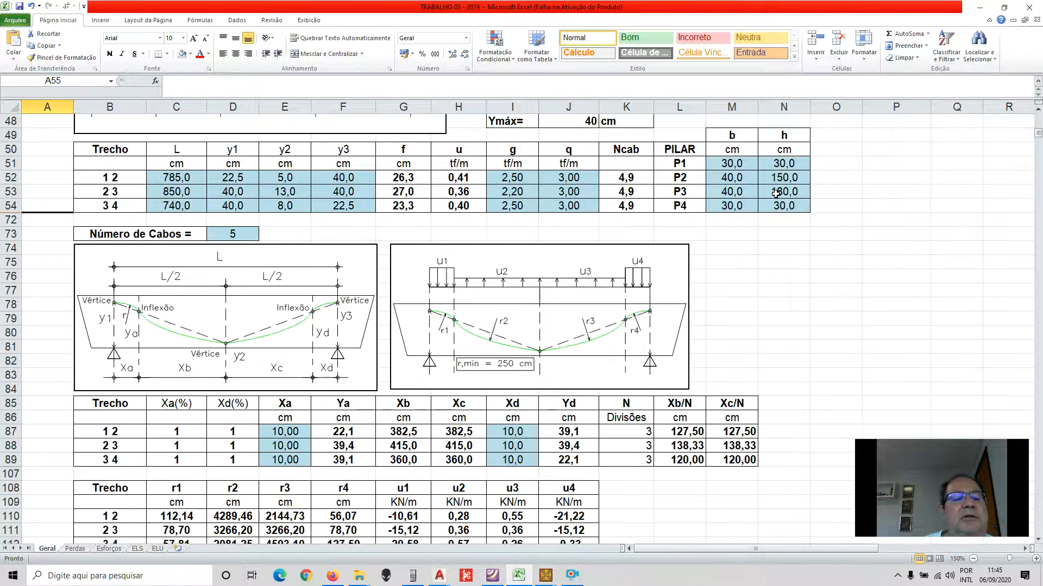
# - Set the inflection distance Xa of stretch 1 2 to 80 cm
pyautogui.scroll(-3, 157, 315)
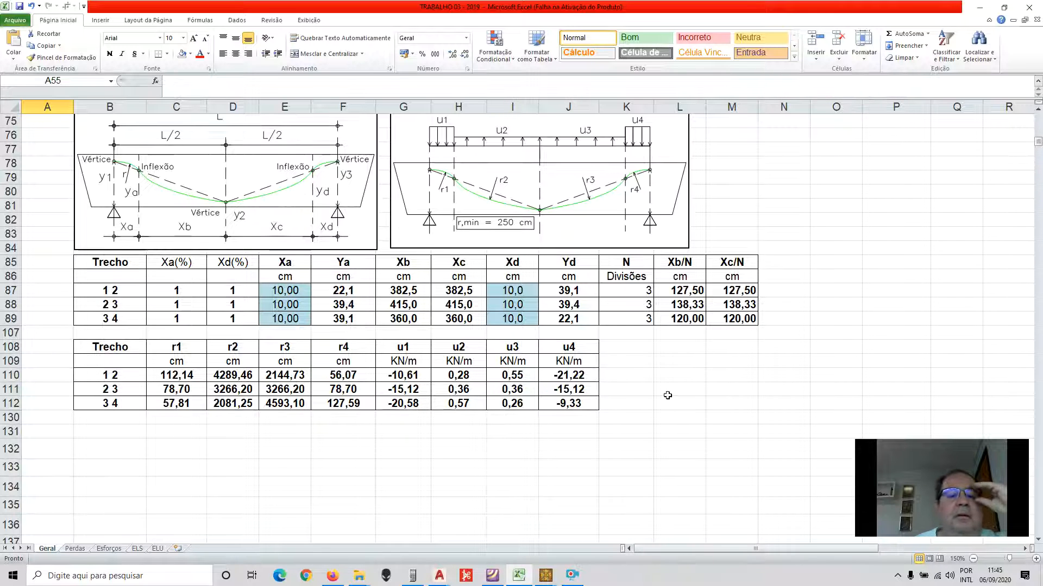
pyautogui.scroll(5, 660, 386)
pyautogui.scroll(-3, 661, 385)
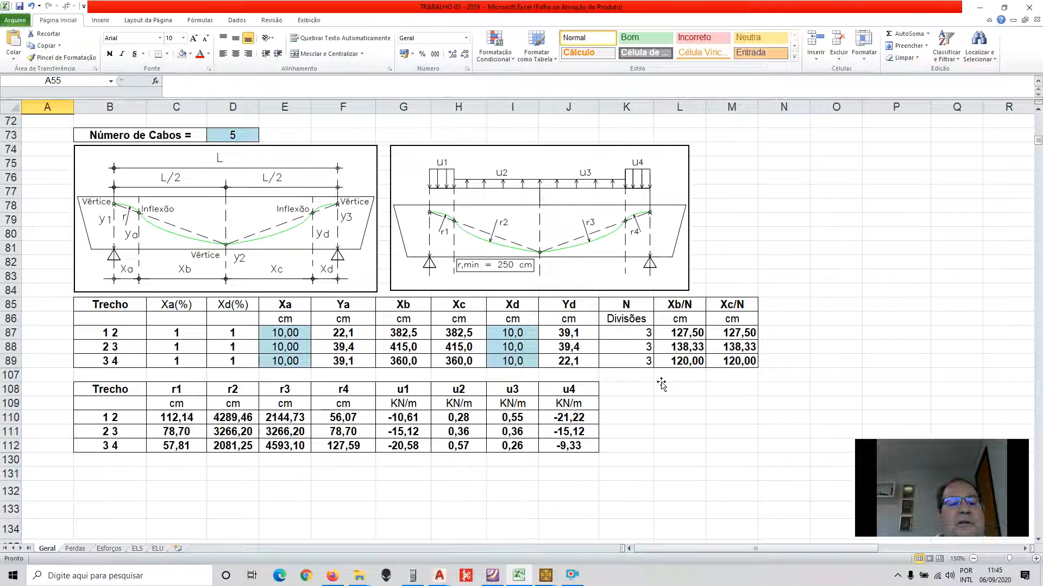
pyautogui.scroll(3, 661, 385)
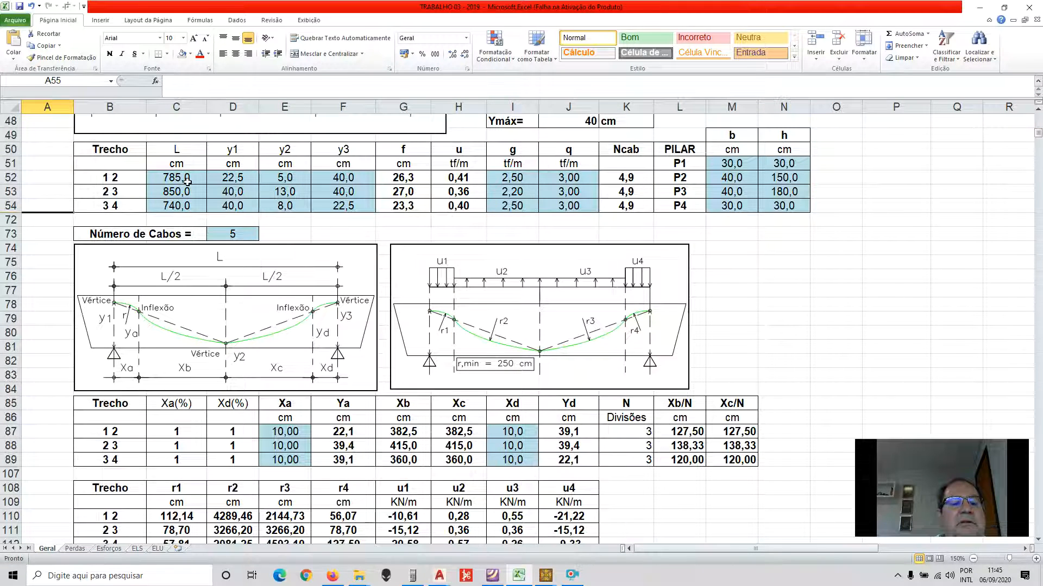
pyautogui.scroll(-1, 254, 187)
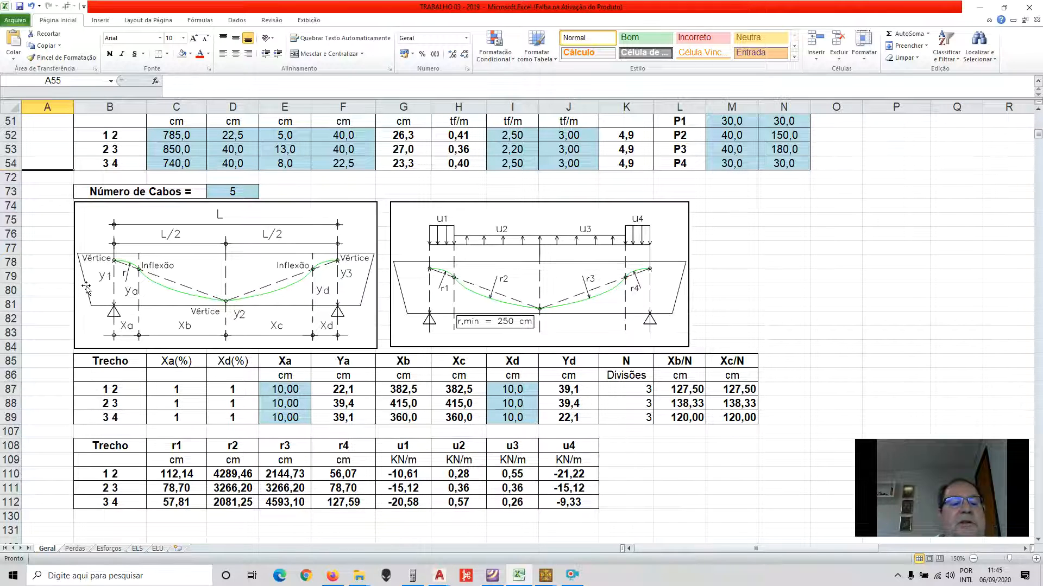
pyautogui.scroll(1, 157, 296)
pyautogui.scroll(-1, 156, 296)
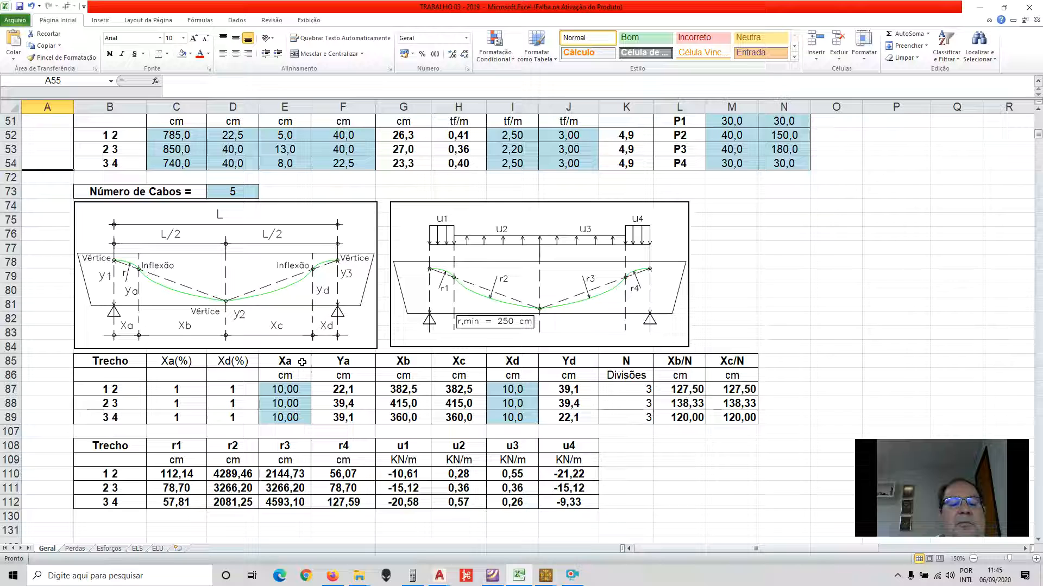
pyautogui.click(295, 393)
pyautogui.write('80')
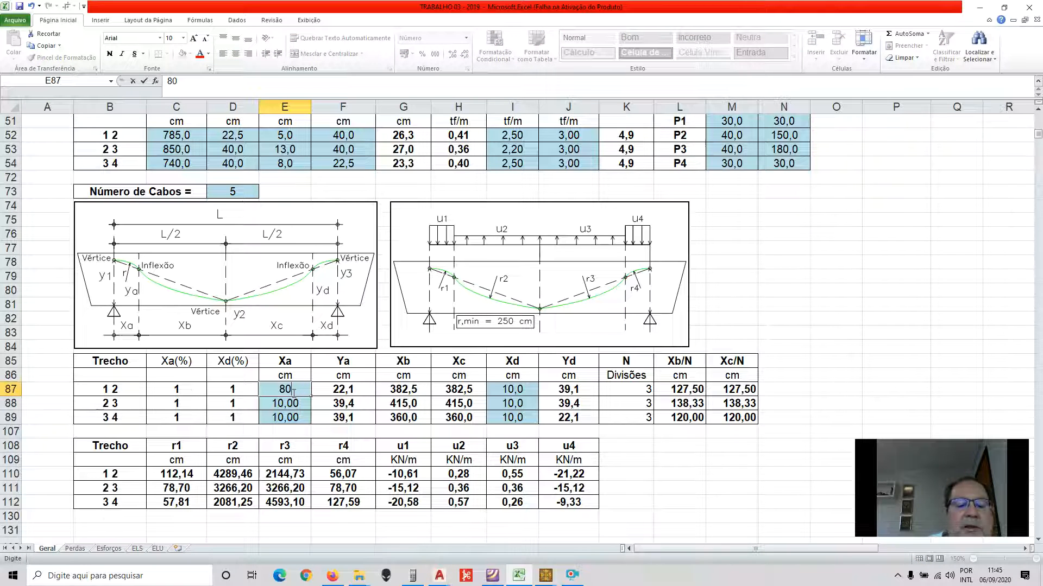
pyautogui.press('Return')
# - Check the Xd value of stretch 1 2 and set its number of divisions N to 4
pyautogui.press('Up')
pyautogui.press('Right')
pyautogui.press('Right')
pyautogui.press('Right')
pyautogui.press('Right')
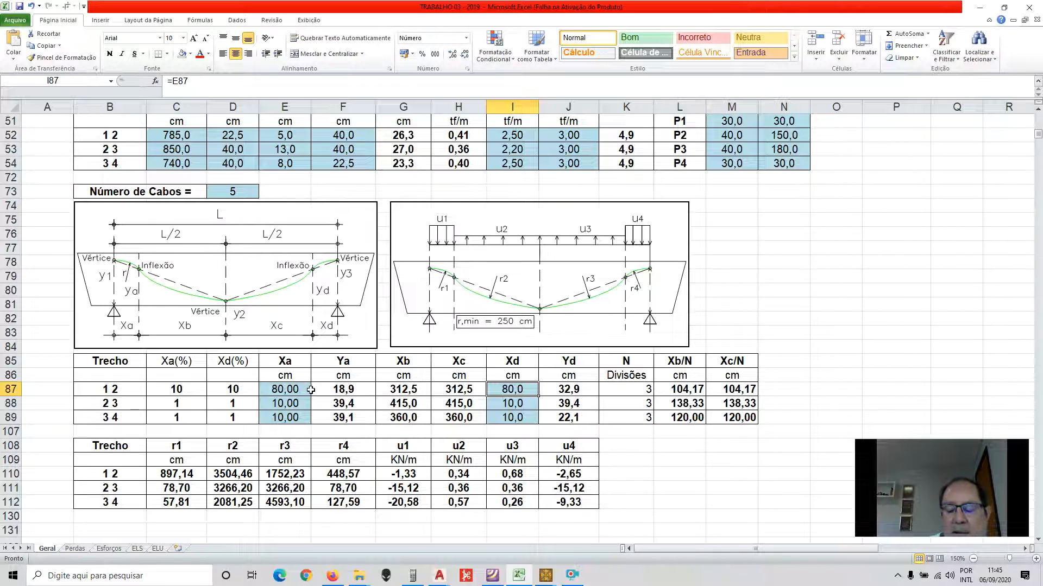
pyautogui.press('Right')
pyautogui.press('Right')
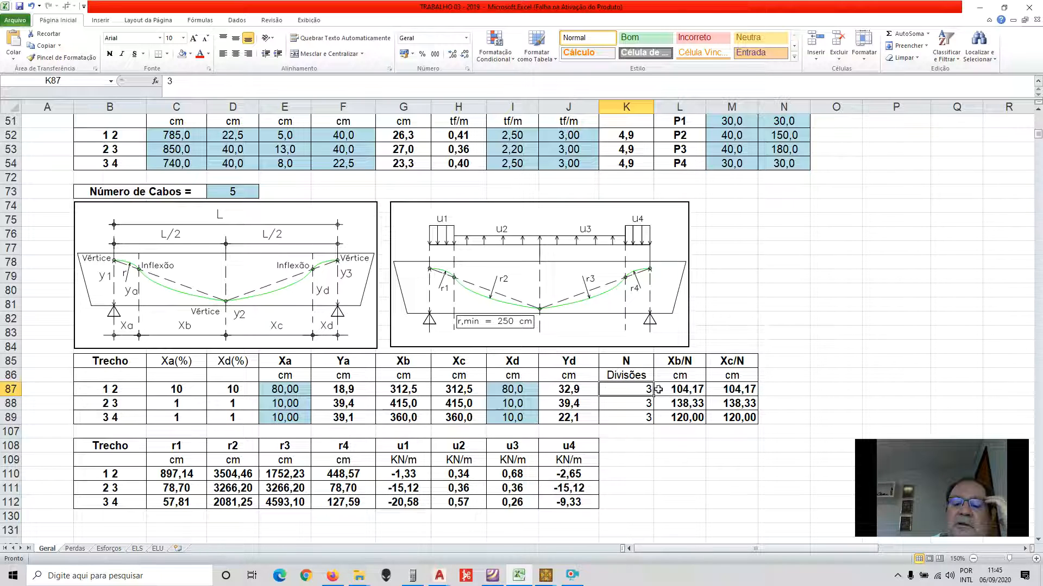
pyautogui.write('4')
pyautogui.press('Return')
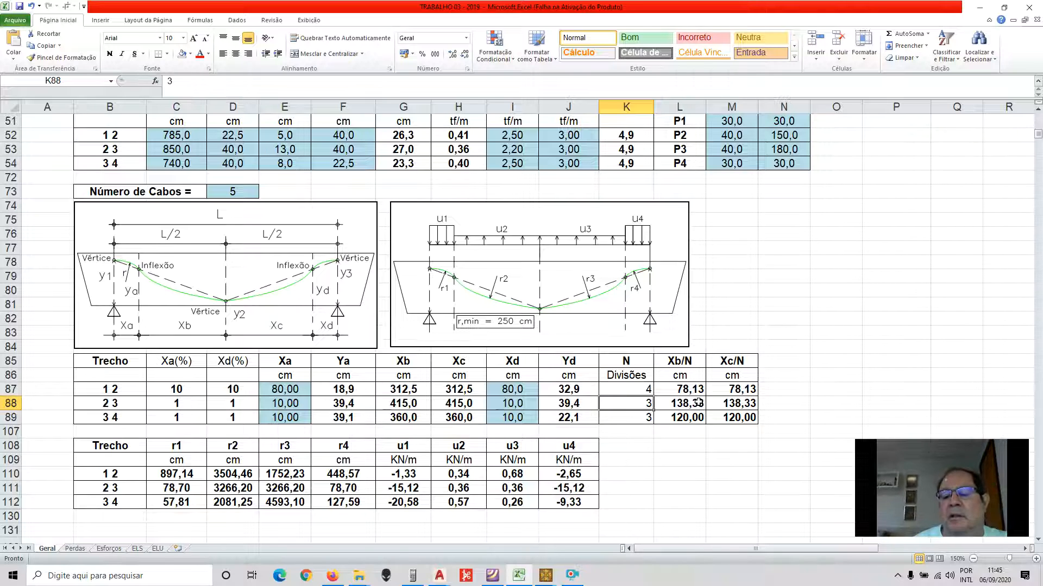
# - Examine the Xb/N and Xc/N division lengths of stretch 1 2
pyautogui.press('Left')
pyautogui.press('Left')
pyautogui.press('Left')
pyautogui.press('Left')
pyautogui.press('Right')
pyautogui.press('Up')
pyautogui.press('Right')
pyautogui.press('Right')
pyautogui.press('Right')
pyautogui.press('Right')
pyautogui.press('Right')
# - Set the inflection distance Xa of stretch 2 3 to 85 cm
pyautogui.press('Left')
pyautogui.press('Left')
pyautogui.press('Left')
pyautogui.press('Left')
pyautogui.press('Left')
pyautogui.press('Left')
pyautogui.press('Left')
pyautogui.press('Left')
pyautogui.press('Left')
pyautogui.press('Down')
pyautogui.press('Down')
pyautogui.press('Right')
pyautogui.press('Up')
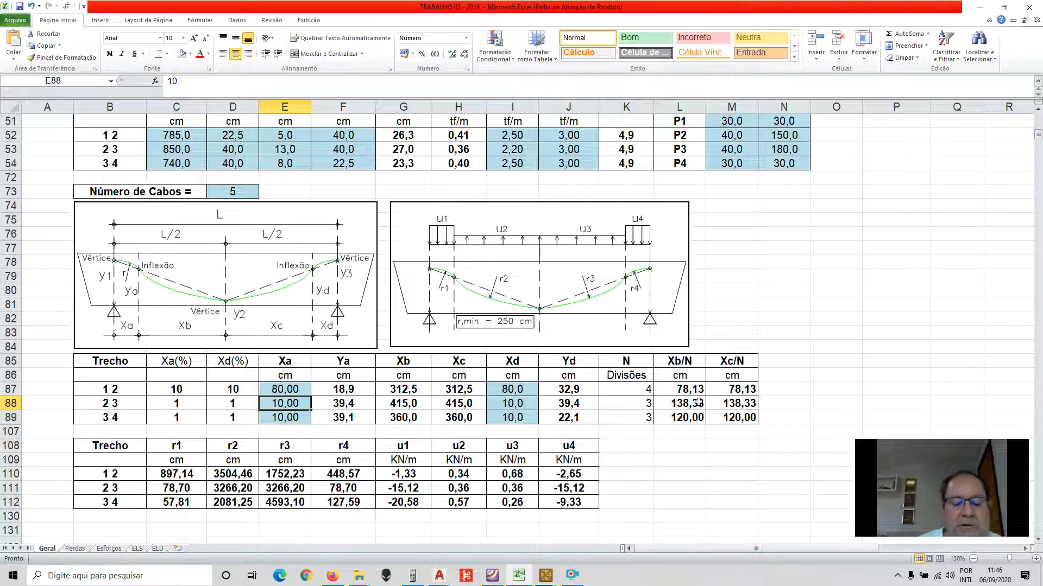
pyautogui.write('85')
pyautogui.press('Return')
# - Check that the Xd value of stretch 2 3 follows its Xa value
pyautogui.press('Up')
pyautogui.press('Right')
pyautogui.press('Right')
pyautogui.press('Right')
pyautogui.press('Right')
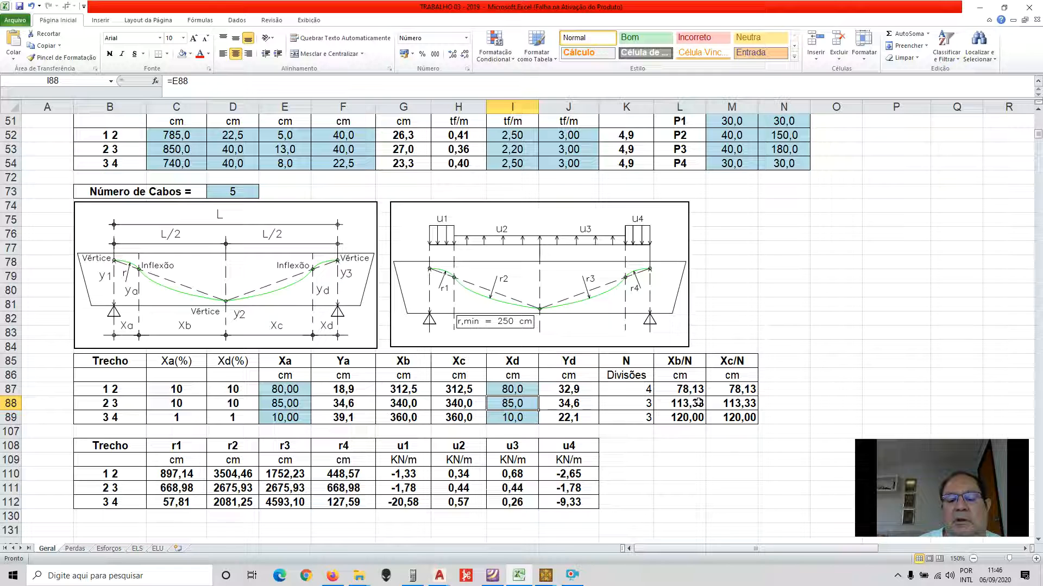
pyautogui.press('Left')
pyautogui.press('Left')
pyautogui.press('Left')
pyautogui.press('Left')
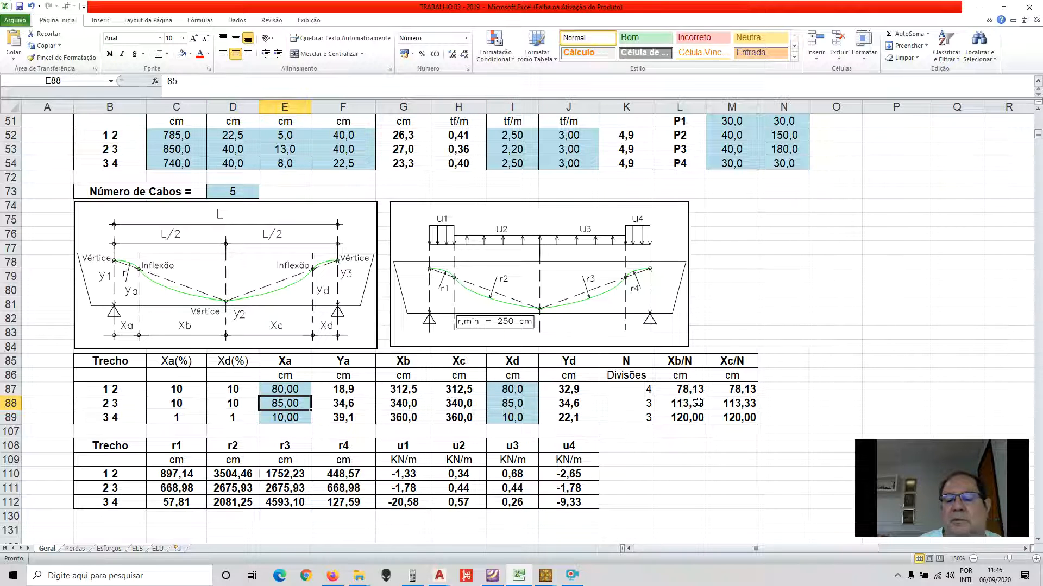
# - Set the number of divisions N of stretch 2 3 to 4 and check the division length Xb/N
pyautogui.press('Right')
pyautogui.press('Right')
pyautogui.press('Right')
pyautogui.press('Right')
pyautogui.press('Right')
pyautogui.press('Right')
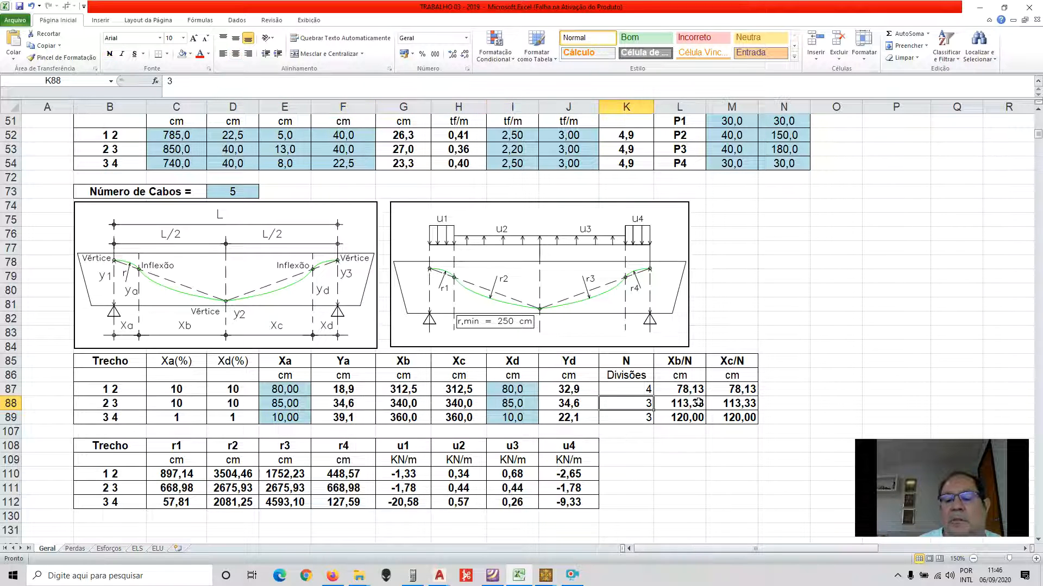
pyautogui.write('4')
pyautogui.press('Return')
pyautogui.press('Up')
pyautogui.press('Right')
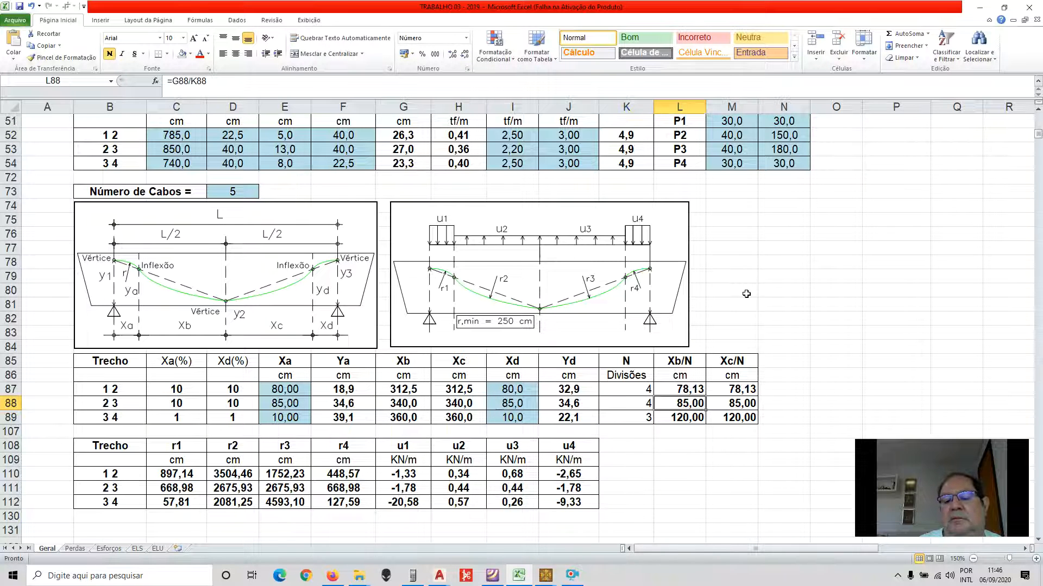
# - Try Xa values of 74 and 75 cm for stretch 3 4
pyautogui.press('Left')
pyautogui.press('Left')
pyautogui.press('Left')
pyautogui.press('Left')
pyautogui.press('Left')
pyautogui.press('Left')
pyautogui.press('Left')
pyautogui.press('Left')
pyautogui.press('Down')
pyautogui.press('Right')
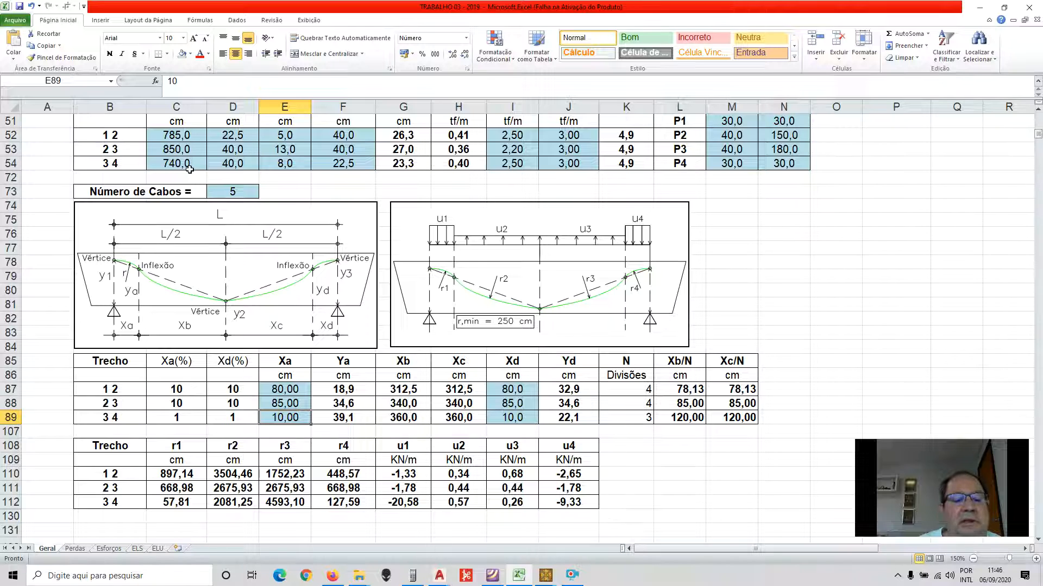
pyautogui.write('74')
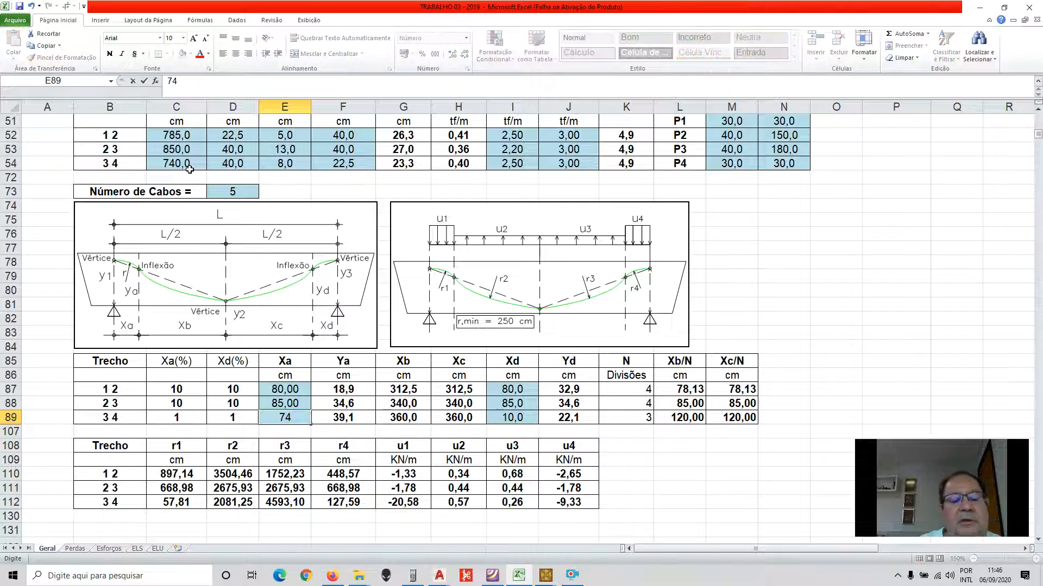
pyautogui.press('Return')
pyautogui.press('Up')
pyautogui.write('7')
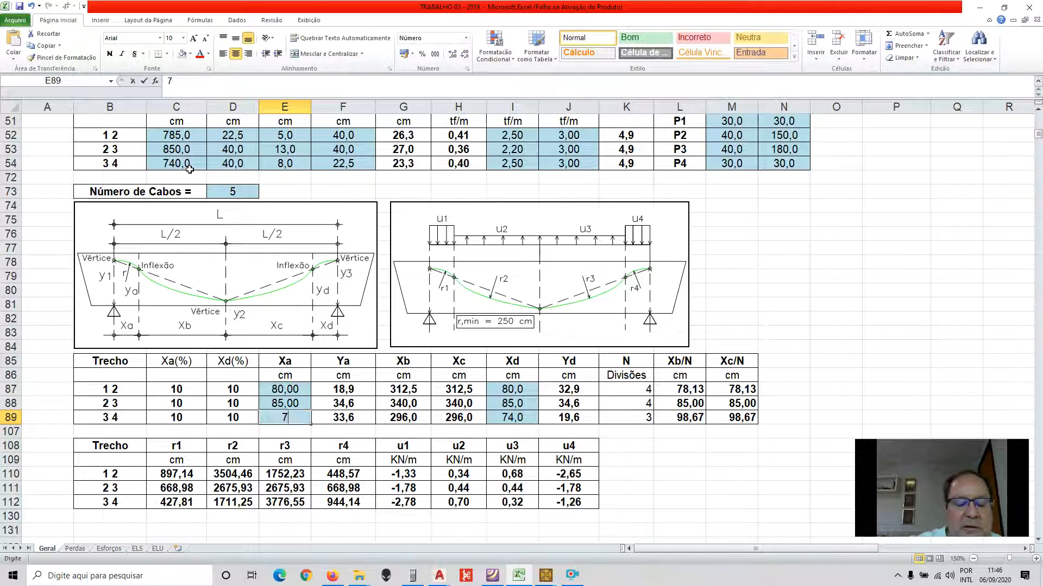
pyautogui.write('5')
pyautogui.press('Return')
# - Set the number of divisions N of stretch 3 4 to 4
pyautogui.press('Up')
pyautogui.press('Right')
pyautogui.press('Right')
pyautogui.press('Right')
pyautogui.press('Right')
pyautogui.press('Right')
pyautogui.press('Right')
pyautogui.write('4')
pyautogui.press('Return')
# - Set the inflection distance Xa of stretch 3 4 to 74 cm
pyautogui.press('Up')
pyautogui.press('Left')
pyautogui.press('Left')
pyautogui.press('Left')
pyautogui.press('Left')
pyautogui.press('Left')
pyautogui.press('Left')
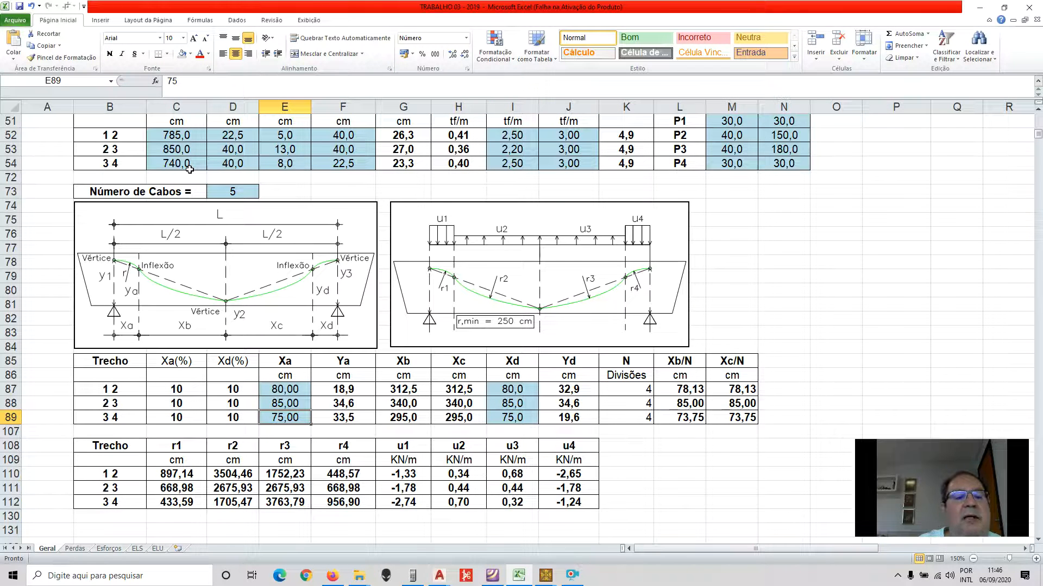
pyautogui.write('74')
pyautogui.press('Return')
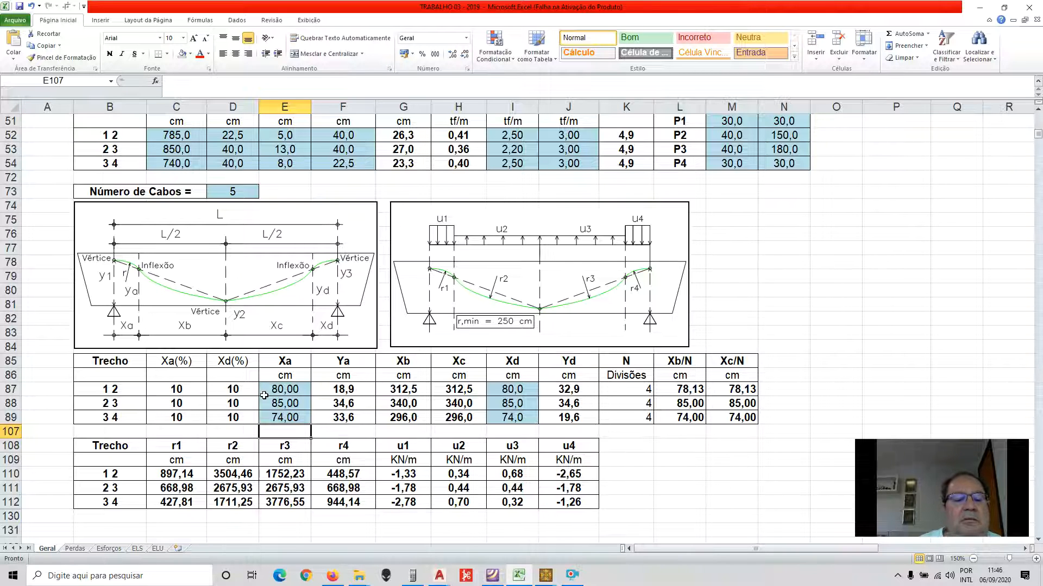
pyautogui.scroll(-1, 303, 388)
pyautogui.scroll(1, 294, 391)
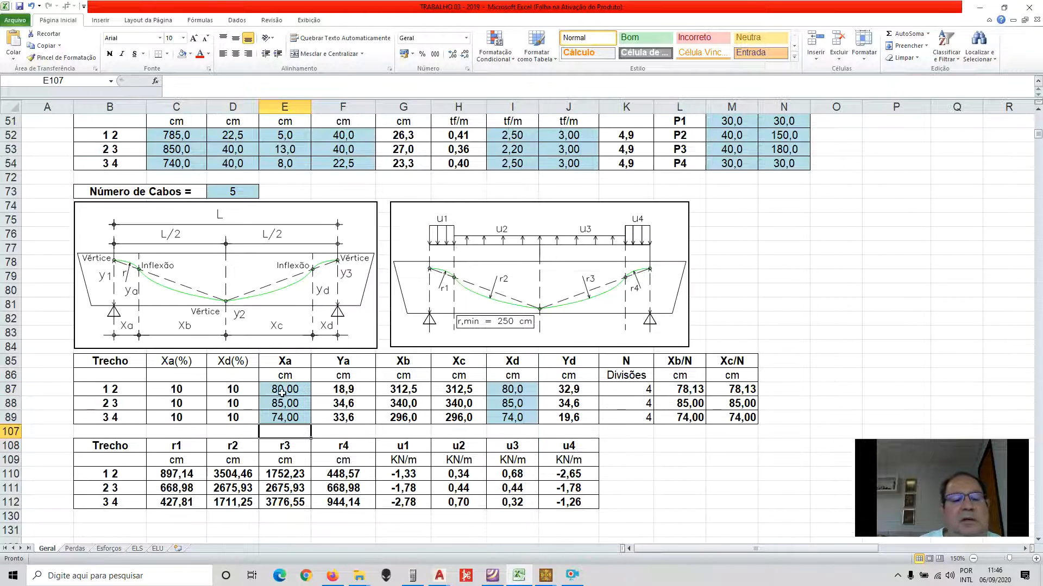
# - Set the workbook's file address to the VF-UFC folder in D:\PDOS and save the workbook
pyautogui.scroll(-1, 244, 310)
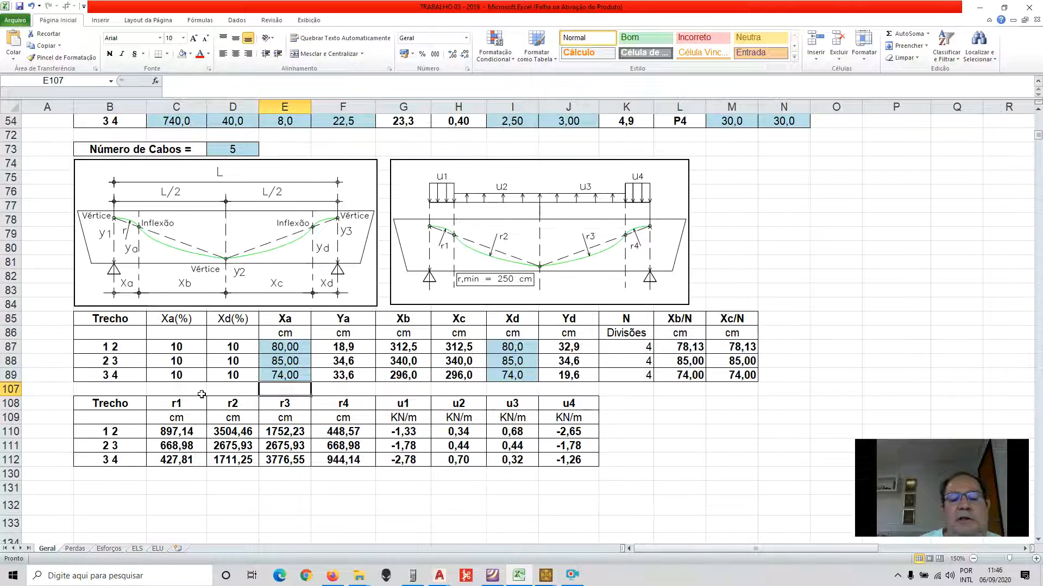
pyautogui.scroll(-1, 202, 394)
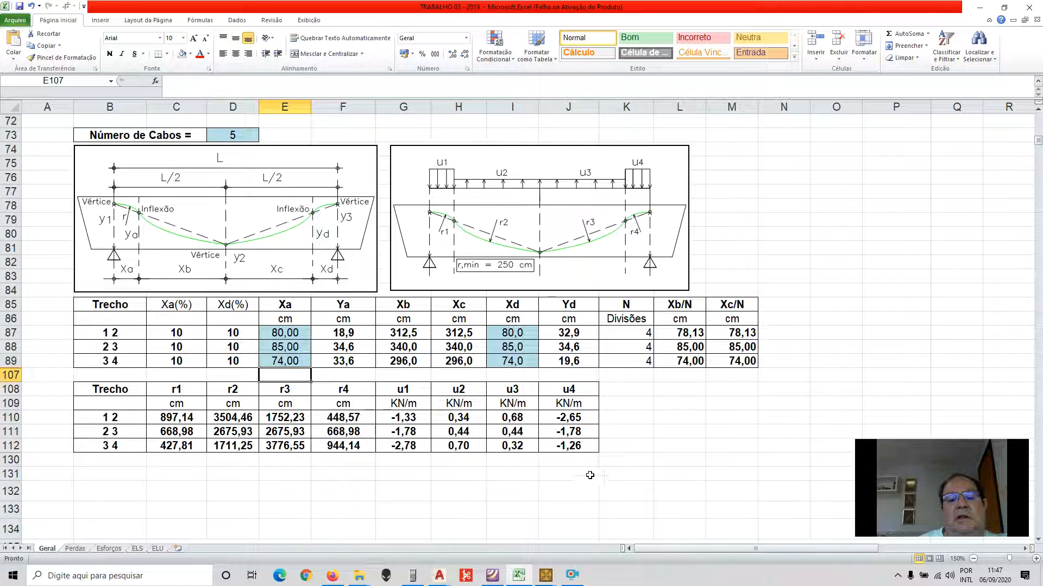
pyautogui.scroll(1, 597, 437)
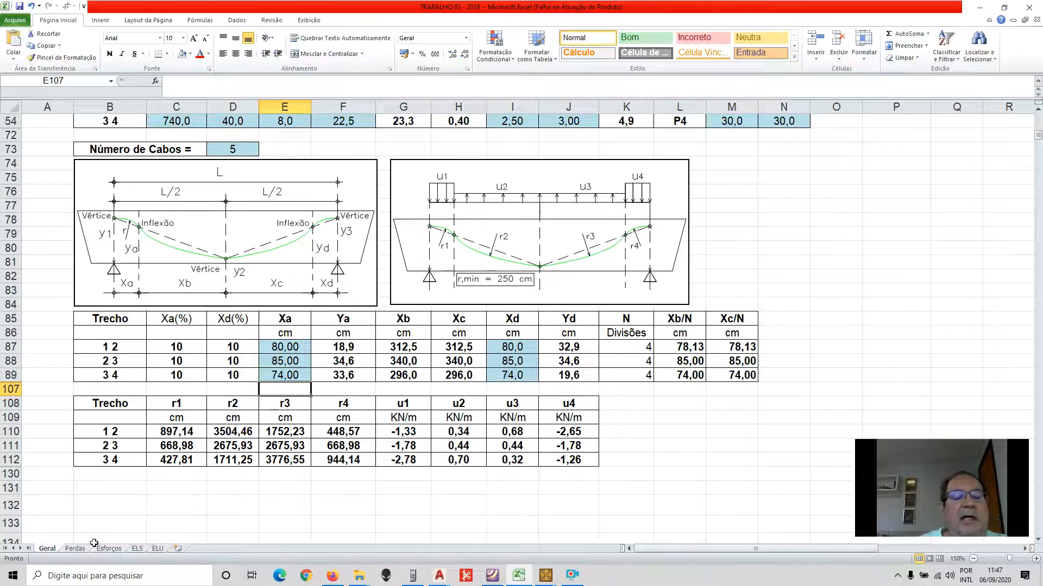
pyautogui.scroll(3, 701, 435)
pyautogui.scroll(15, 701, 435)
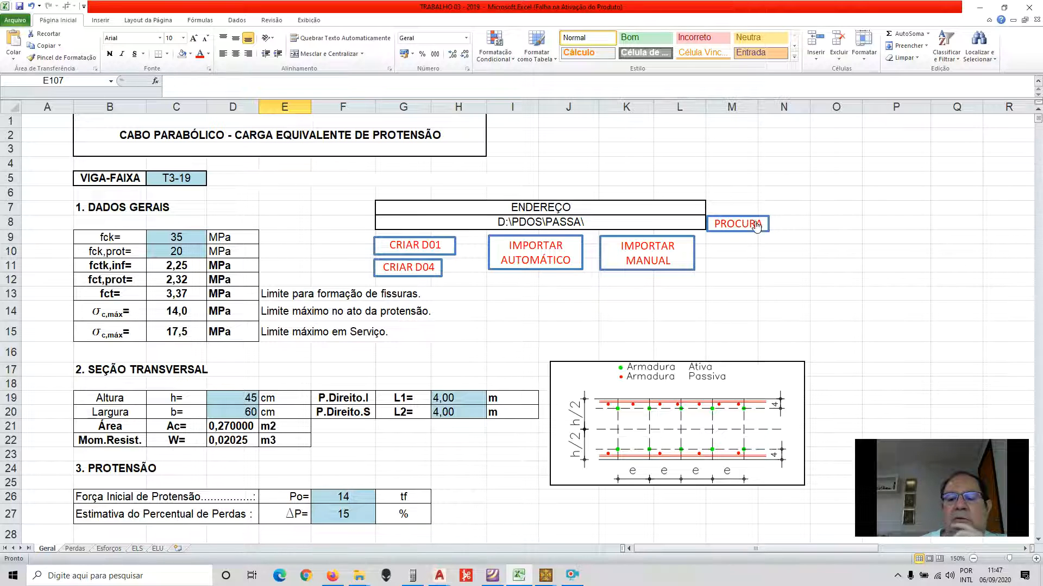
pyautogui.click(748, 231)
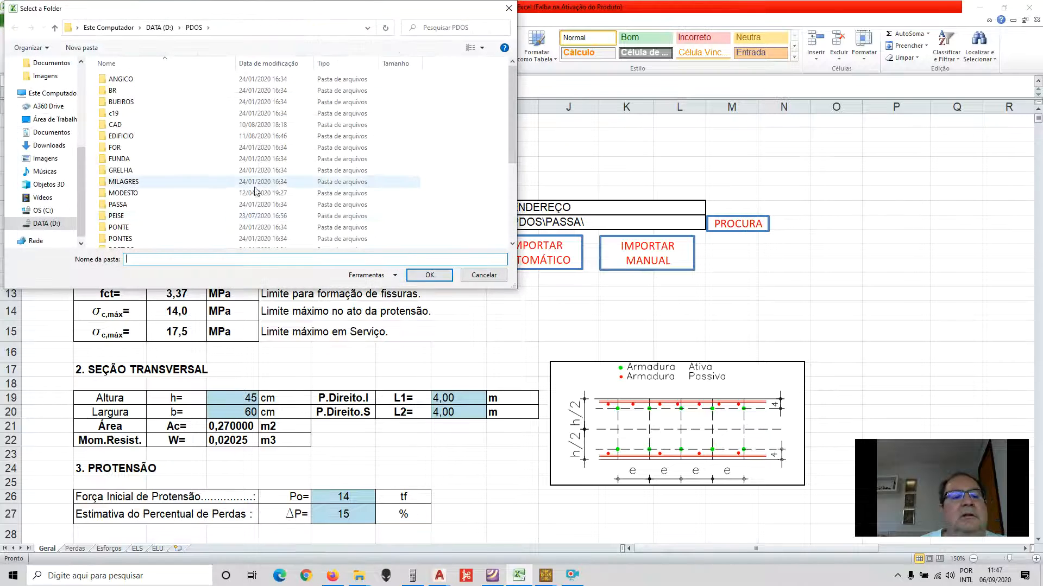
pyautogui.scroll(-1, 83, 172)
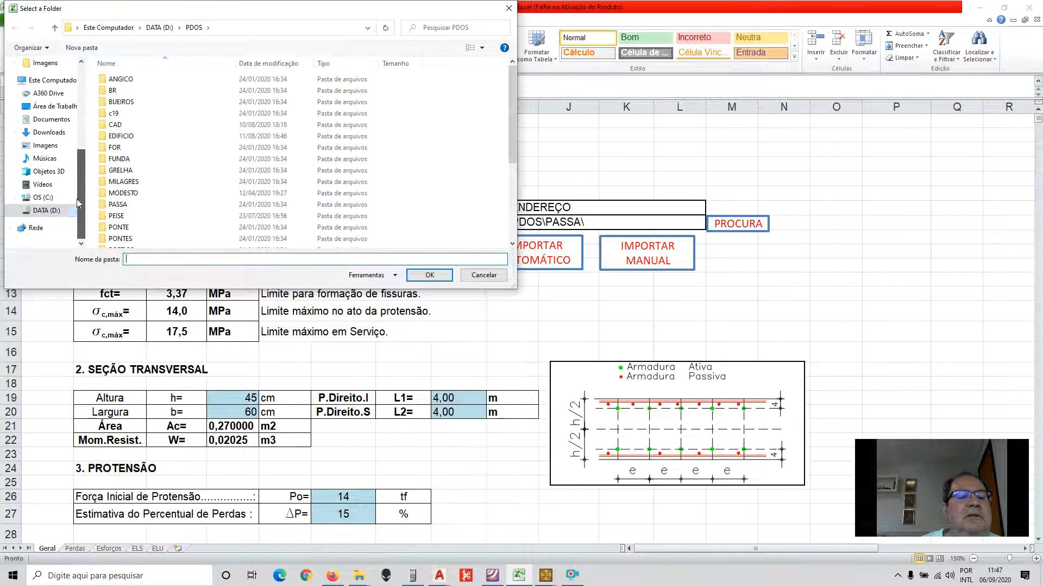
pyautogui.moveTo(510, 112); pyautogui.dragTo(476, 162)
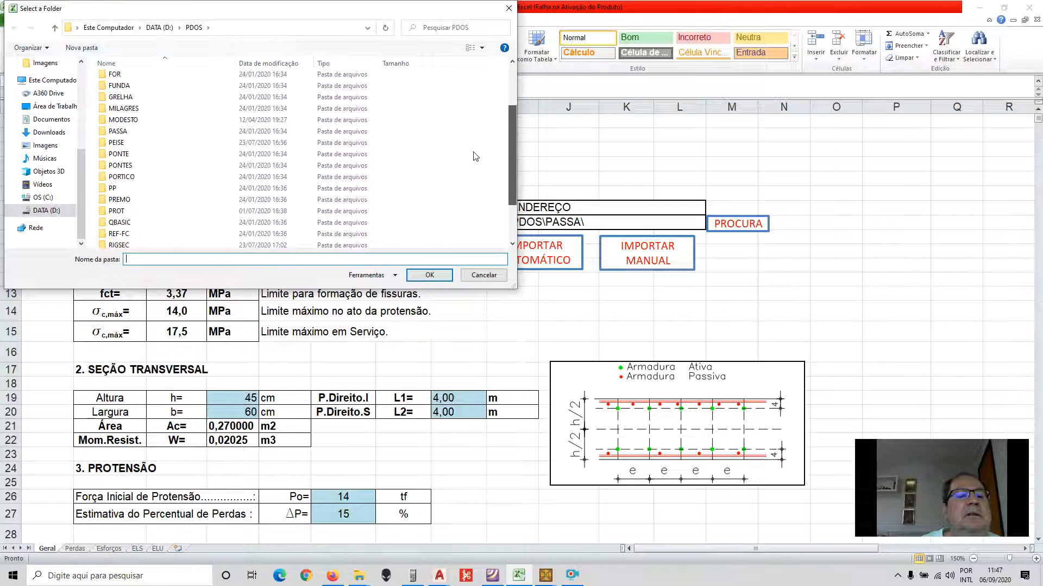
pyautogui.moveTo(181, 189)
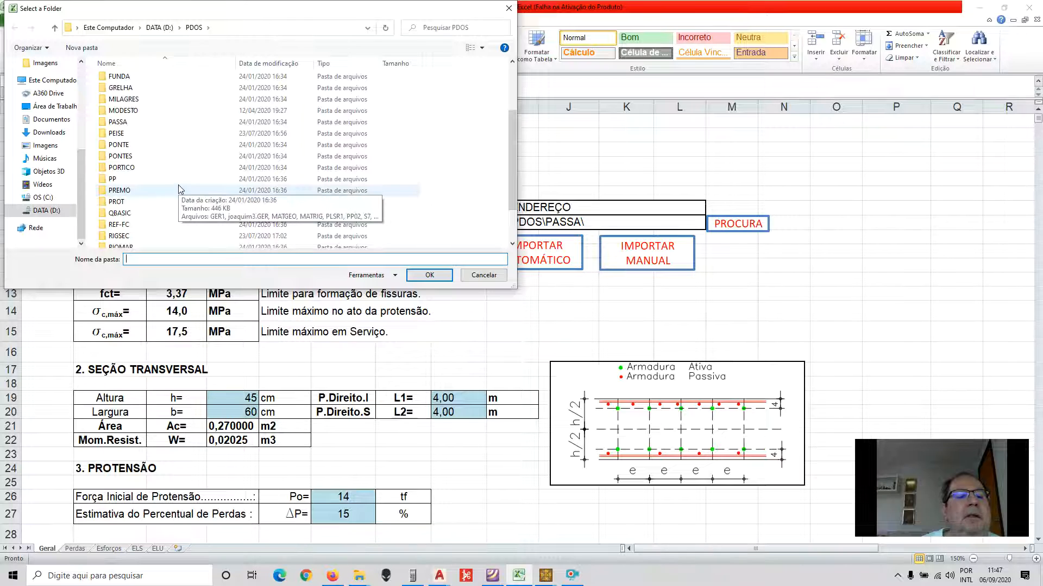
pyautogui.moveTo(508, 157); pyautogui.dragTo(495, 100)
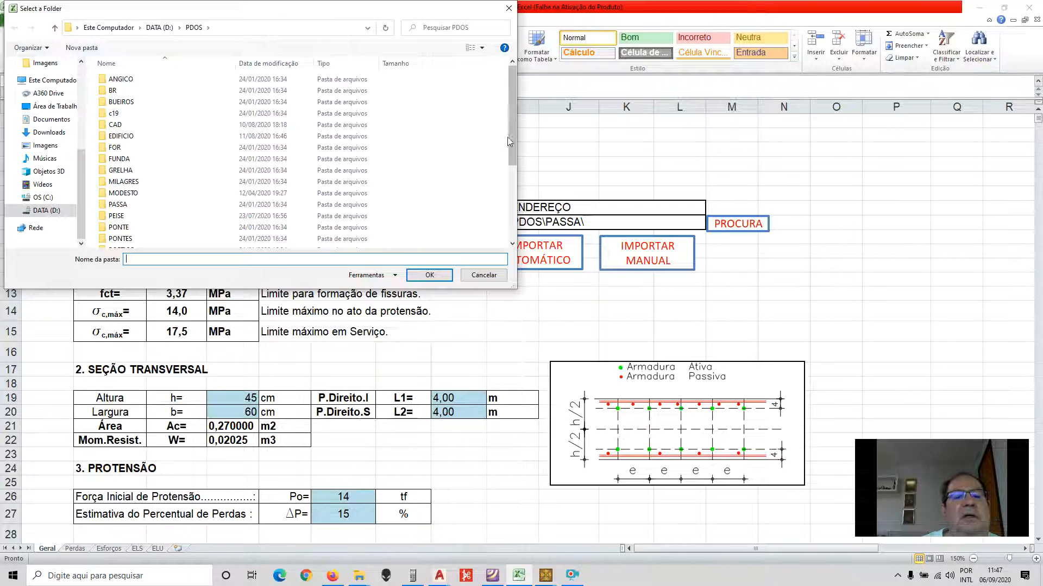
pyautogui.moveTo(513, 128); pyautogui.dragTo(505, 223)
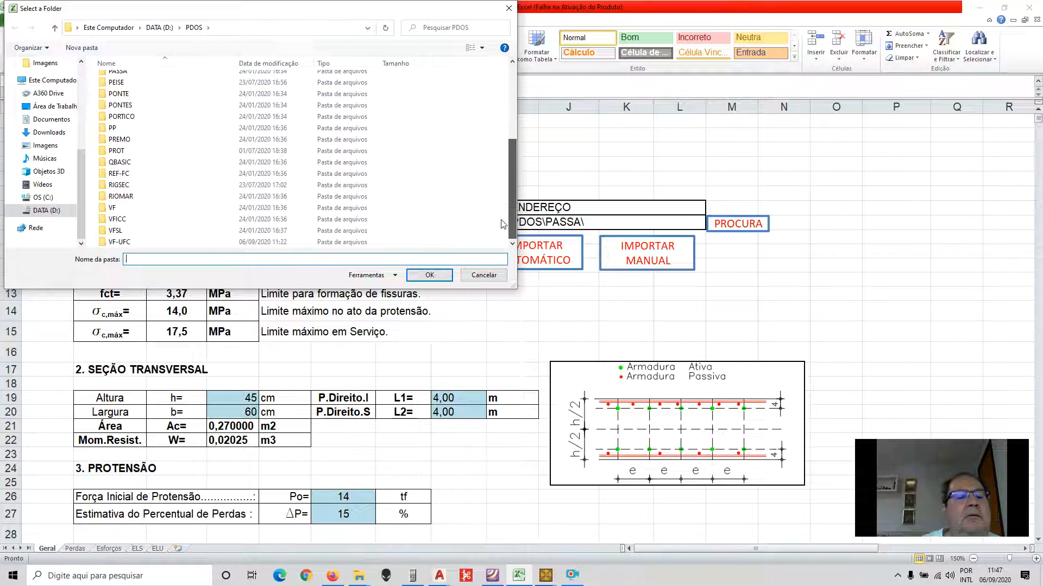
pyautogui.click(122, 243)
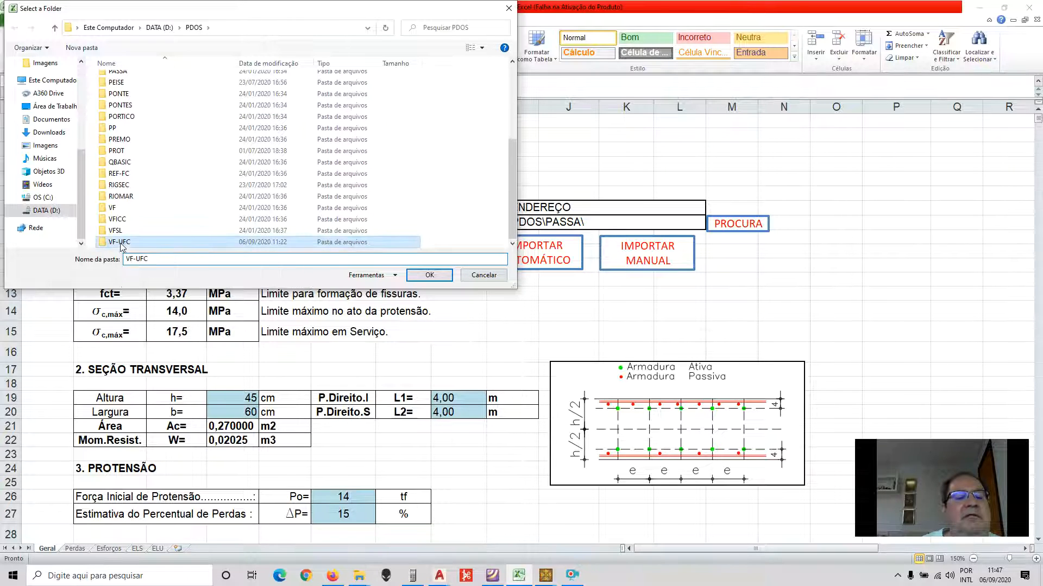
pyautogui.click(430, 276)
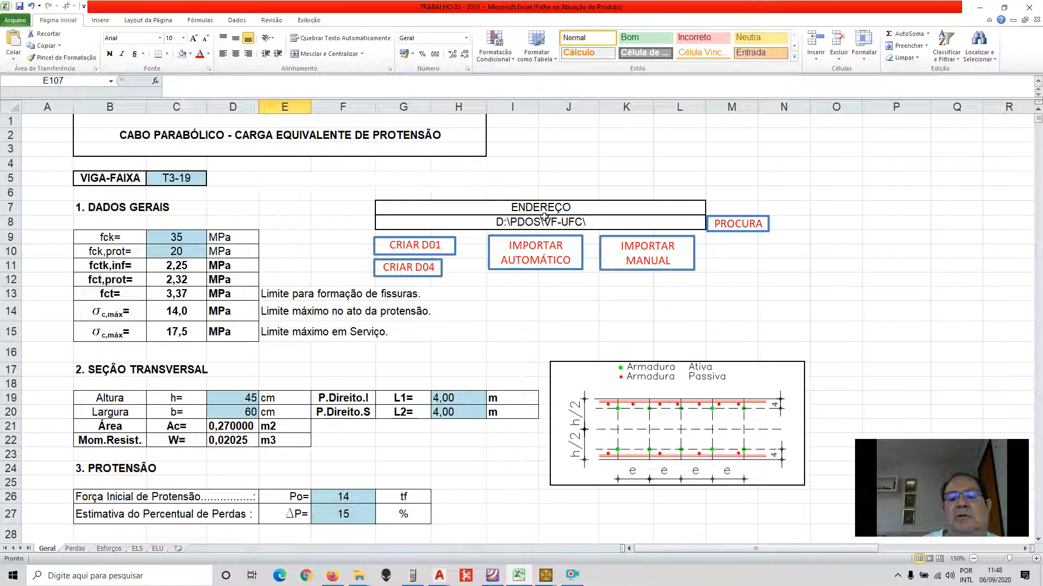
pyautogui.click(724, 279)
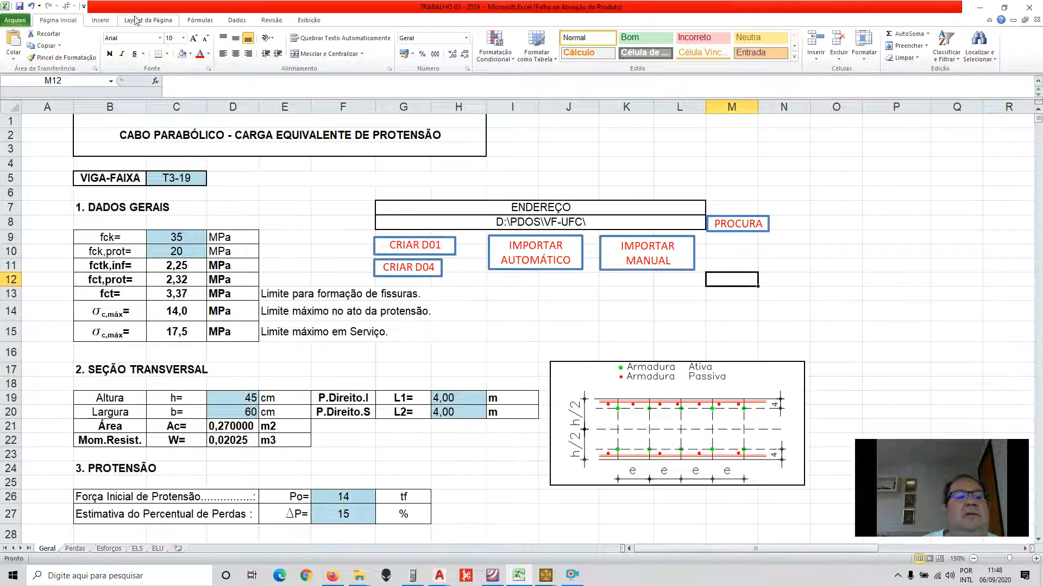
pyautogui.click(20, 7)
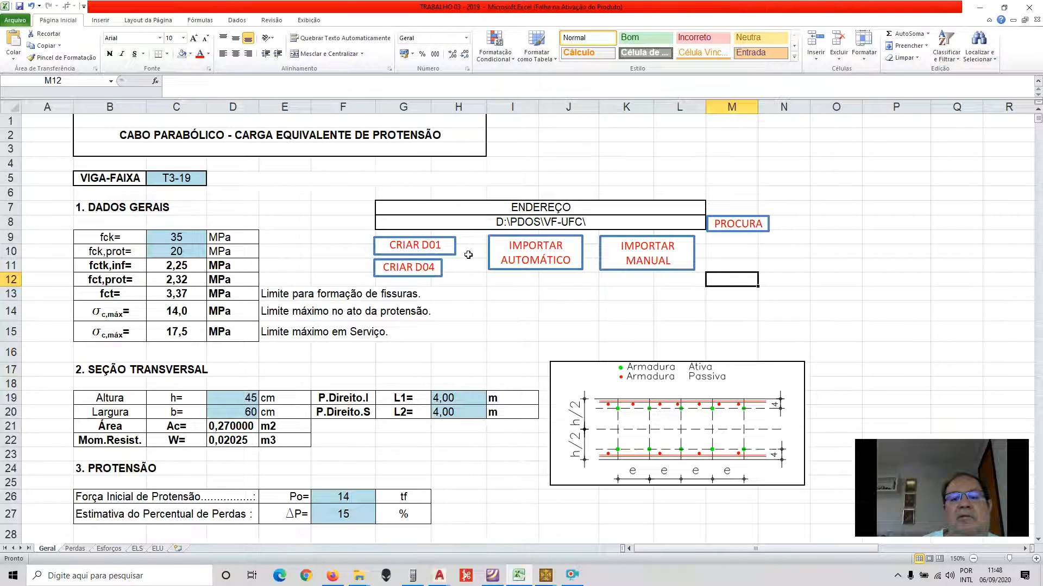
# - Create the D01 and D04 data files for strip beam T3-19 and save the workbook
pyautogui.click(412, 245)
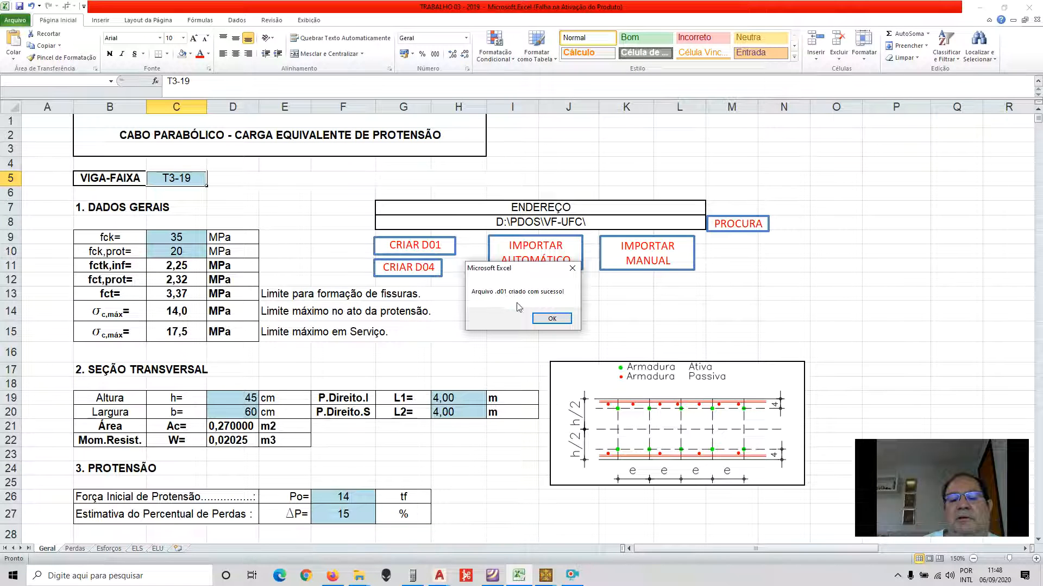
pyautogui.click(550, 321)
pyautogui.click(423, 267)
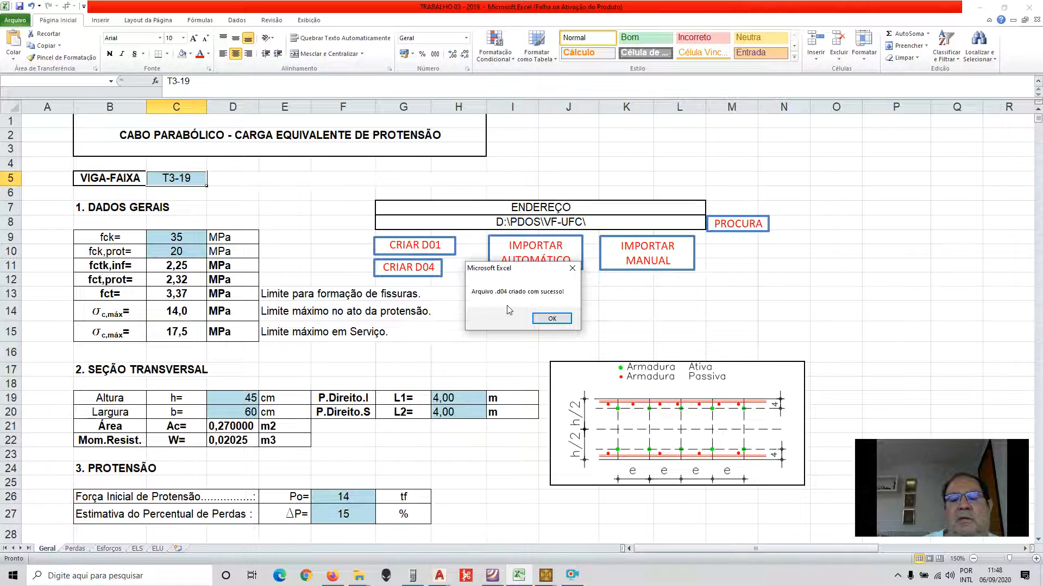
pyautogui.click(552, 320)
pyautogui.click(552, 319)
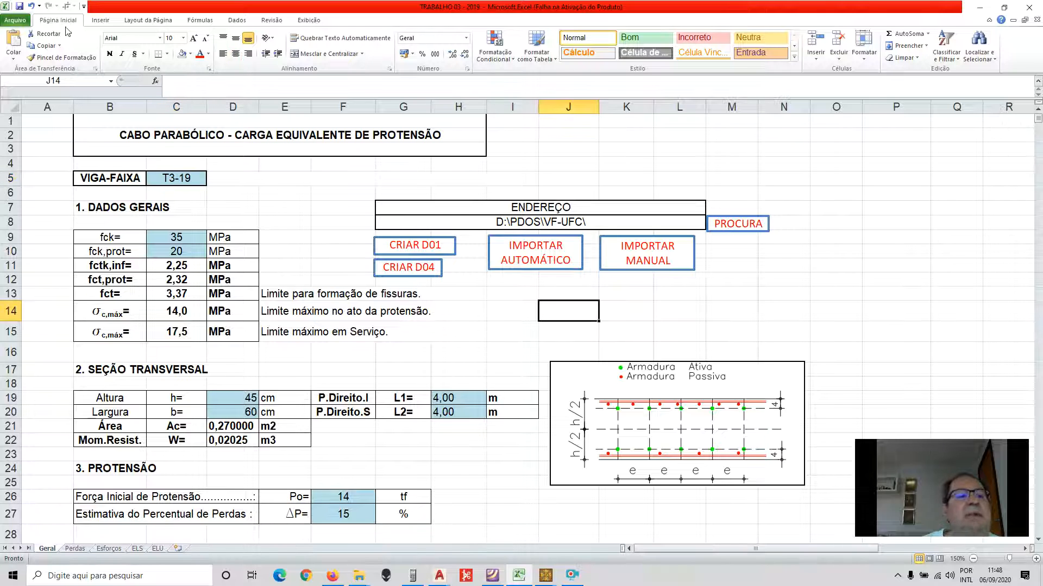
pyautogui.click(18, 7)
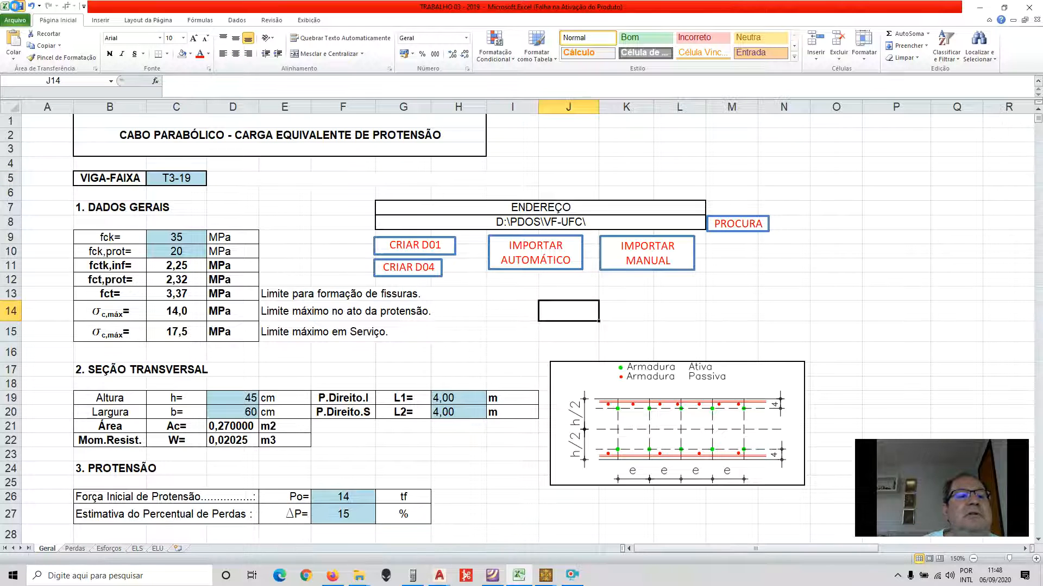
# - Minimise the open program windows to reach the desktop, browsing the DATA (D:) drive's folders in File Explorer on the way
pyautogui.click(980, 10)
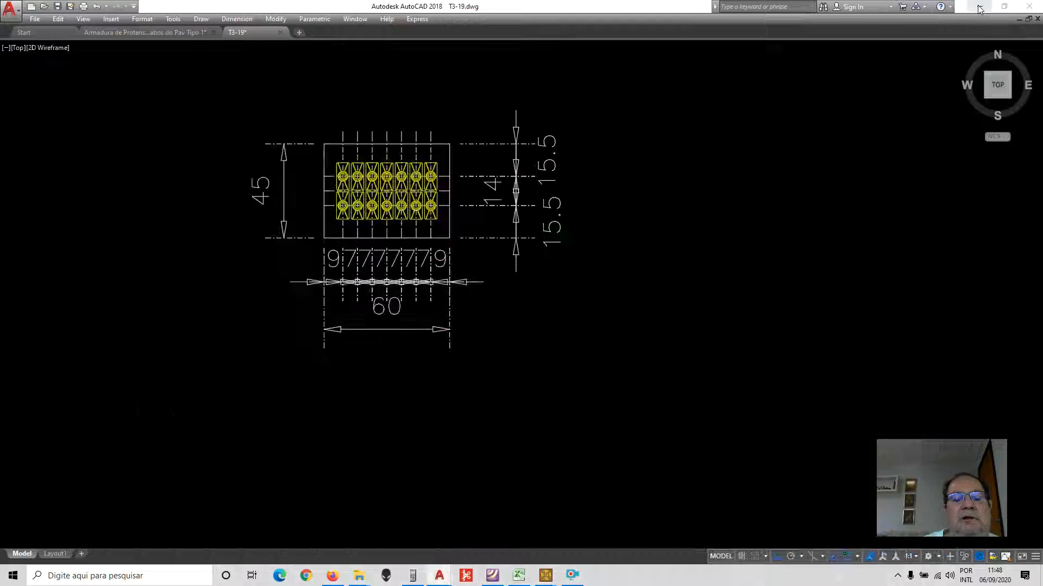
pyautogui.click(980, 10)
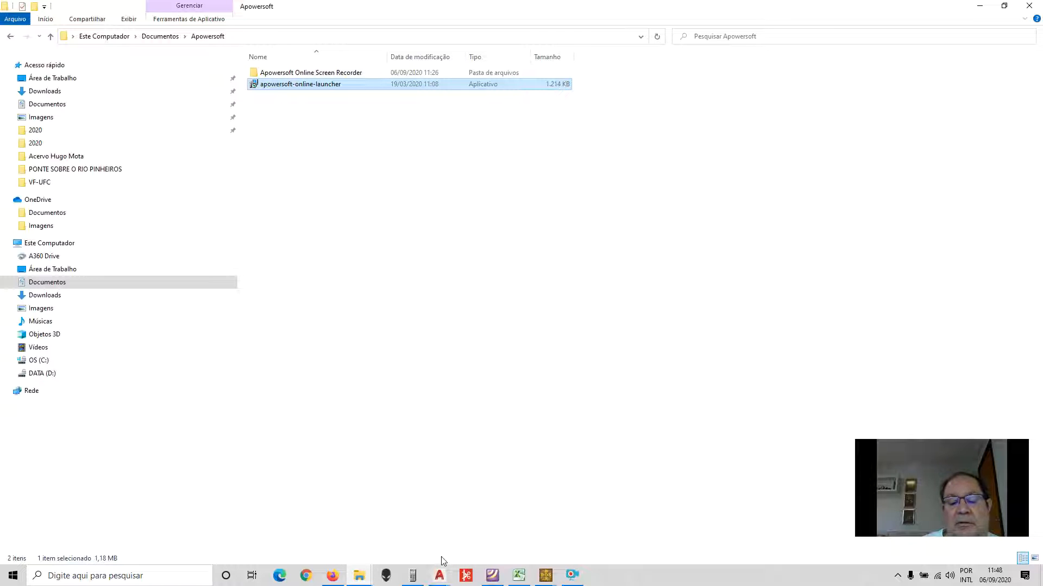
pyautogui.click(518, 575)
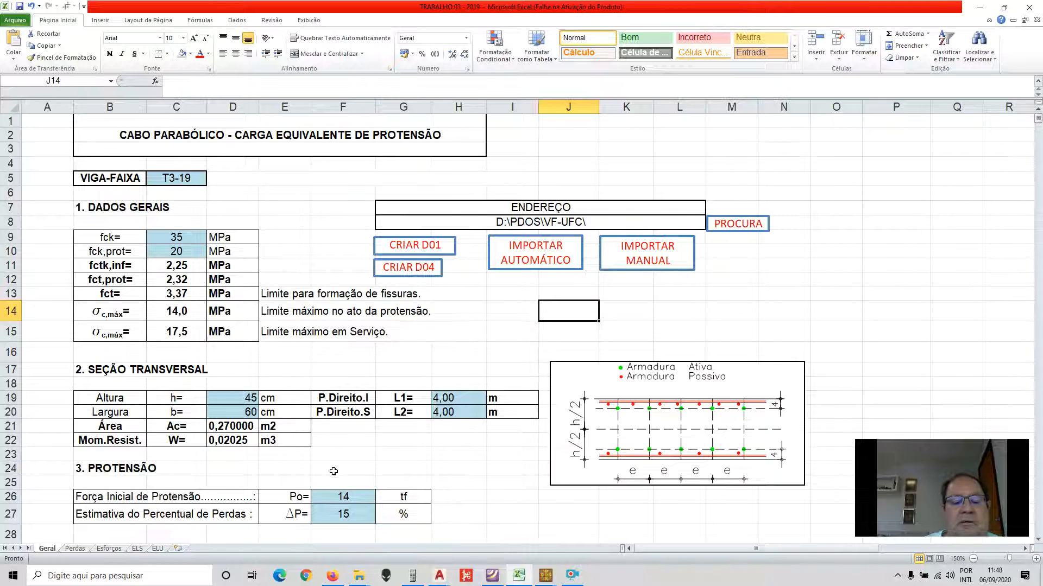
pyautogui.click(985, 10)
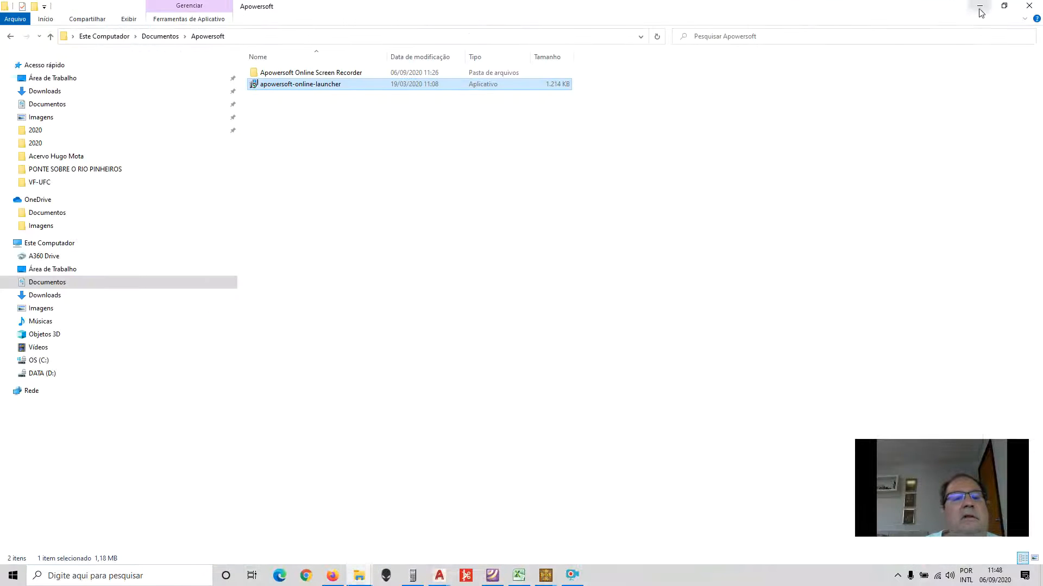
pyautogui.click(47, 374)
pyautogui.scroll(-3, 283, 299)
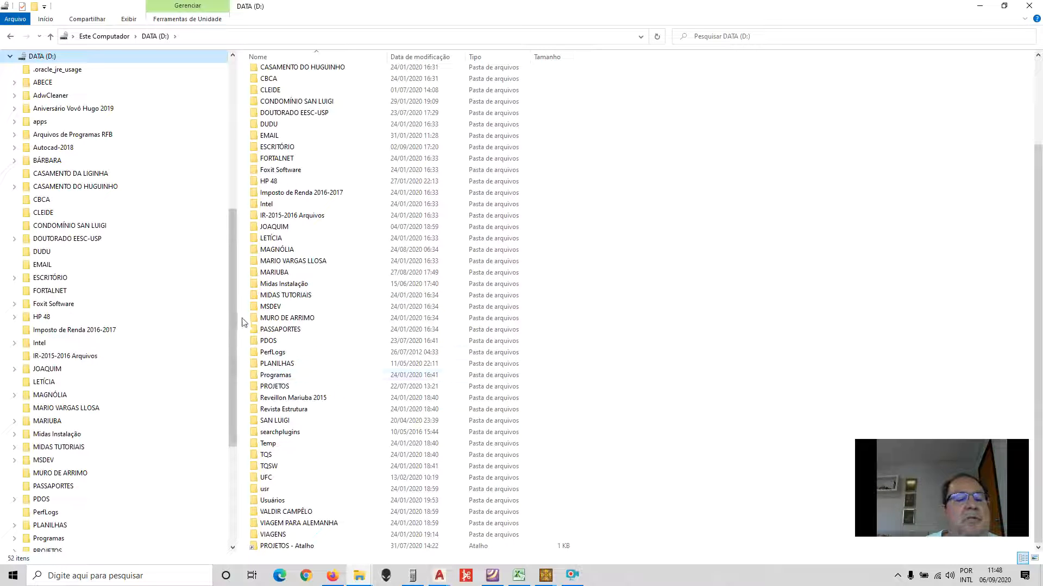
pyautogui.scroll(7, 232, 311)
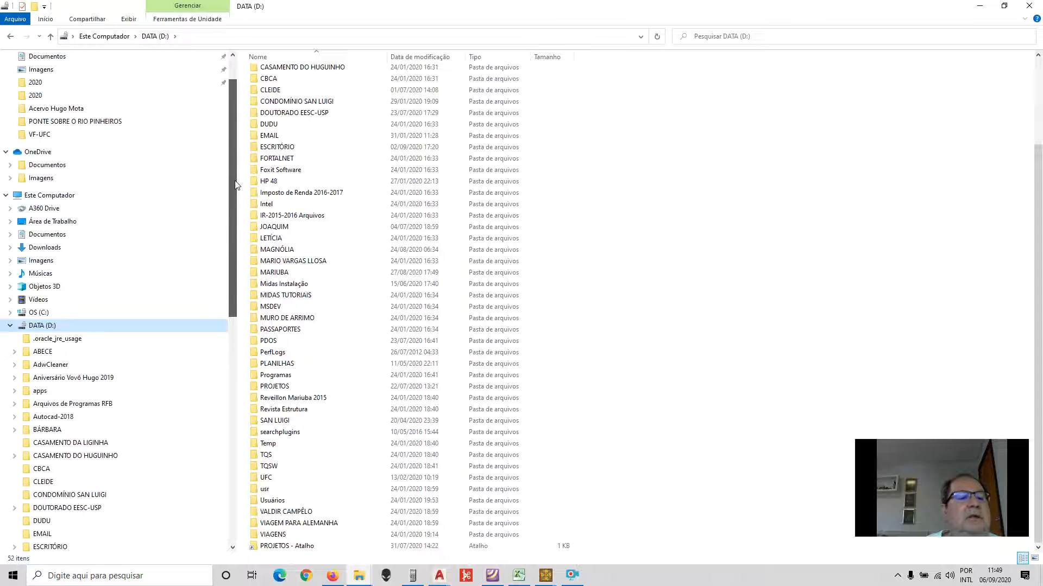
pyautogui.click(979, 6)
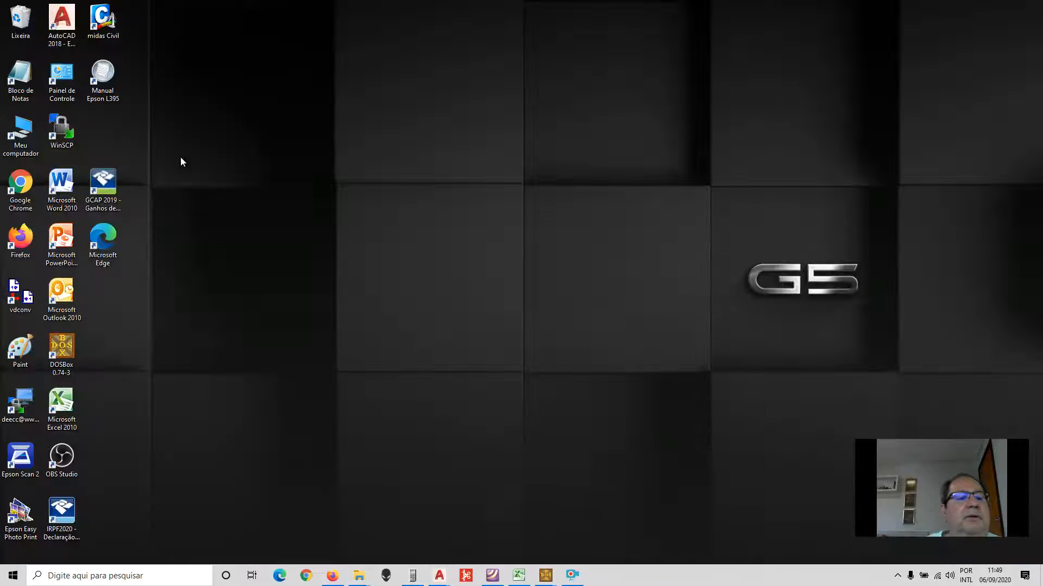
# - Launch DOSBox, change to the VF-UFC directory and run the FAIXA1 program
pyautogui.doubleClick(61, 353)
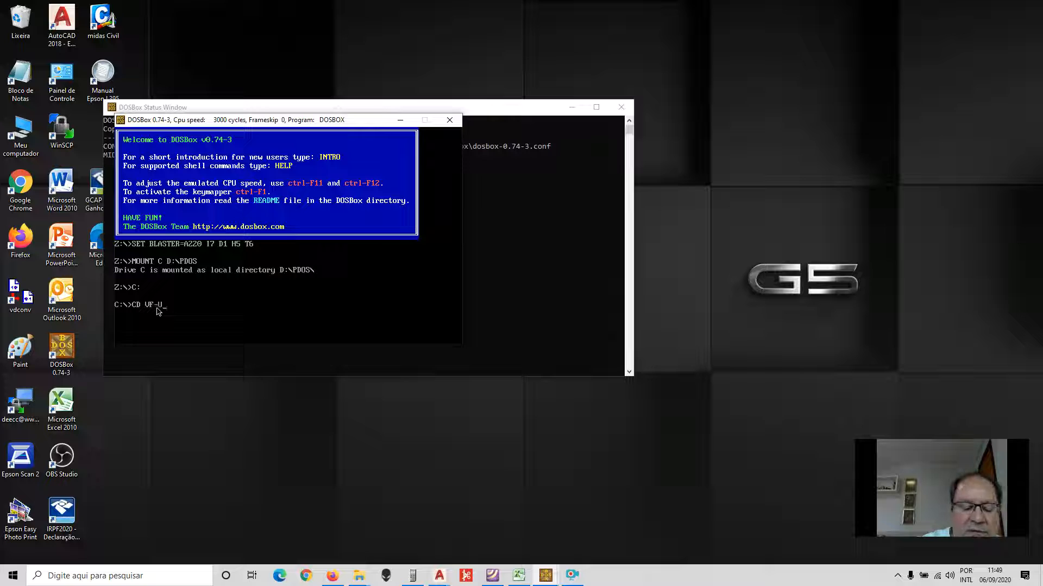
pyautogui.press('Return')
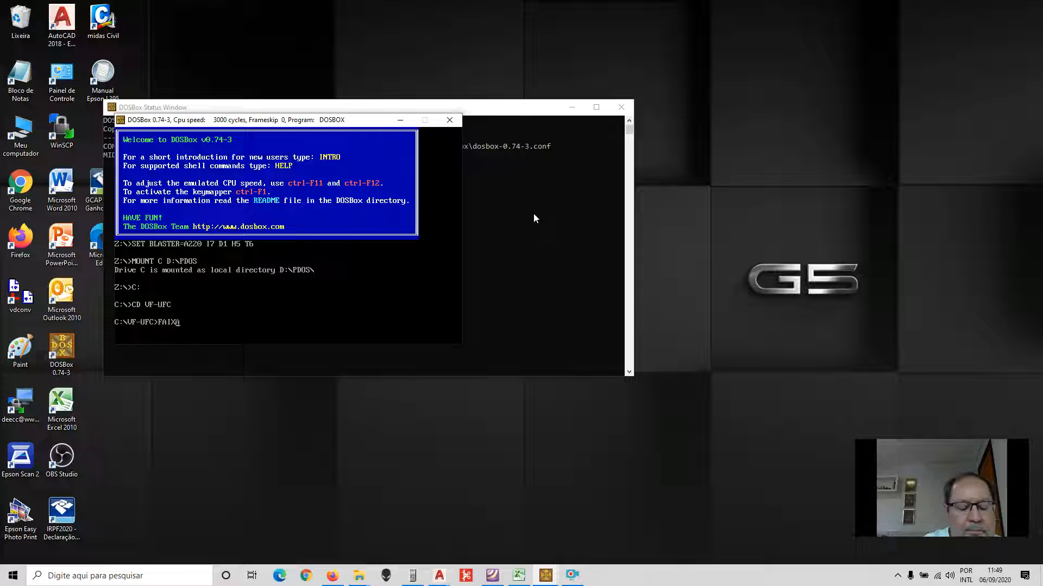
pyautogui.press('Return')
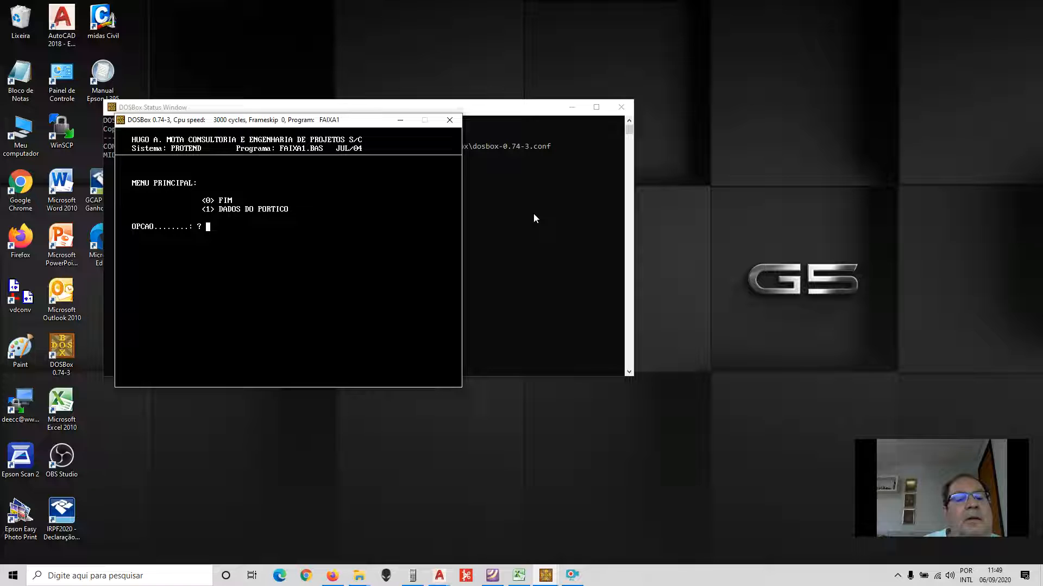
# - Process the frame data (Dados do Portico) of strip data file T3-19 and end FAIXA1
pyautogui.write('1')
pyautogui.press('Return')
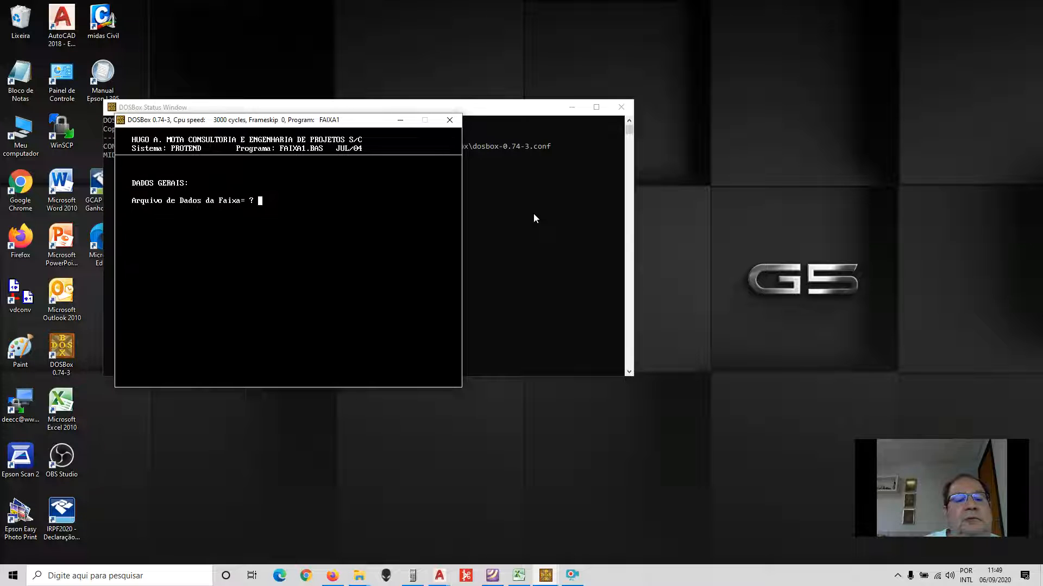
pyautogui.write('T3-19')
pyautogui.press('Return')
pyautogui.write('0')
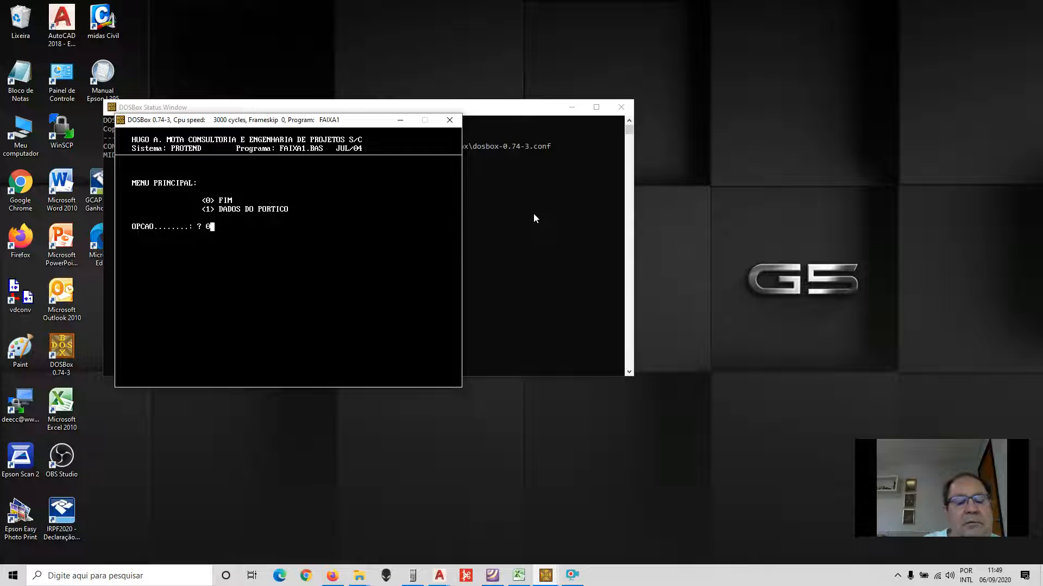
pyautogui.press('Return')
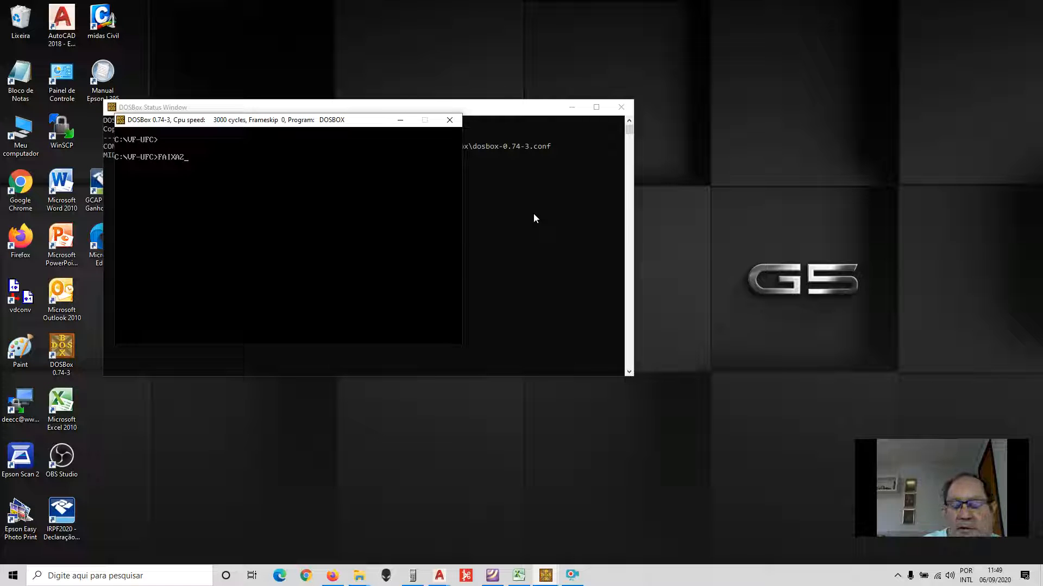
# - Run the FAIXA2 program and load the general data (Dados Gerais) from data file T3-19
pyautogui.write('FAIXA2')
pyautogui.press('Return')
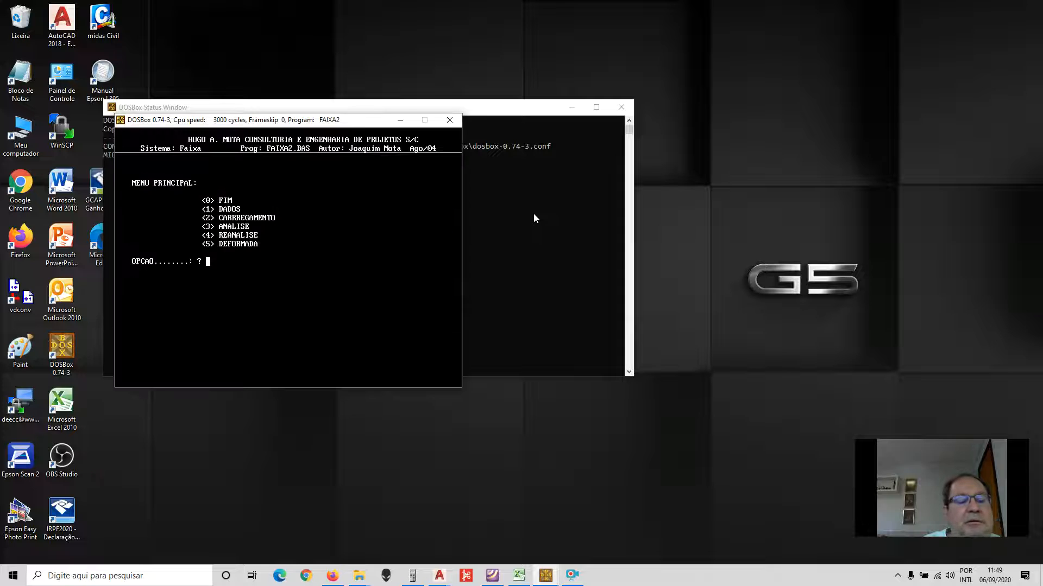
pyautogui.write('1')
pyautogui.press('Return')
pyautogui.write('1')
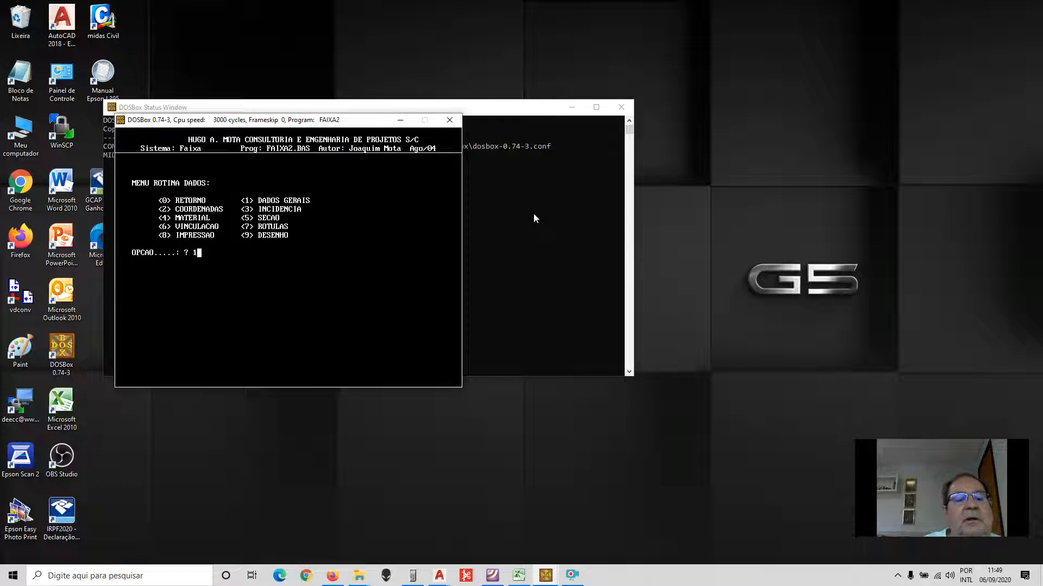
pyautogui.press('Return')
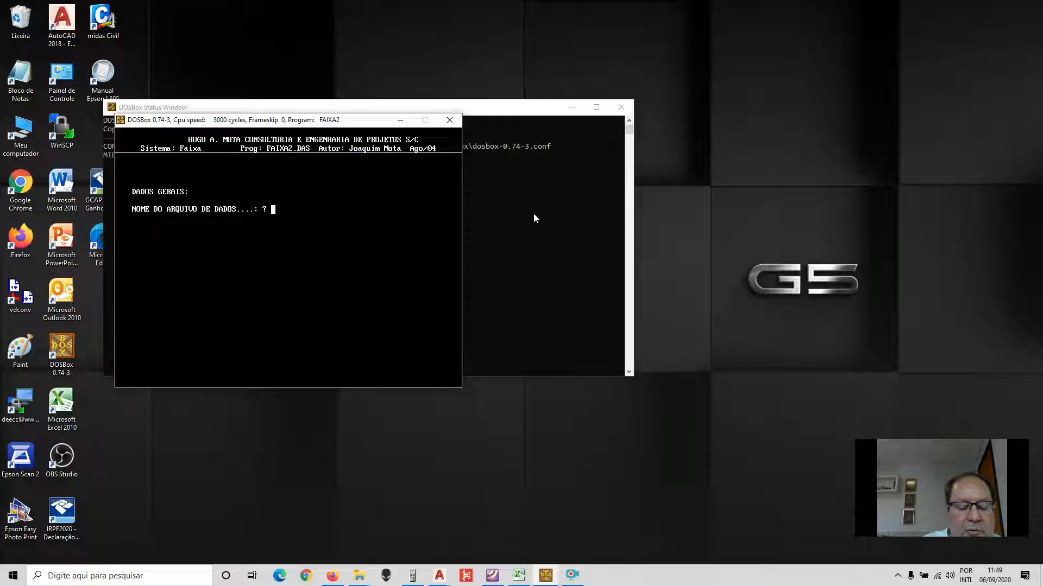
pyautogui.write('T3-19')
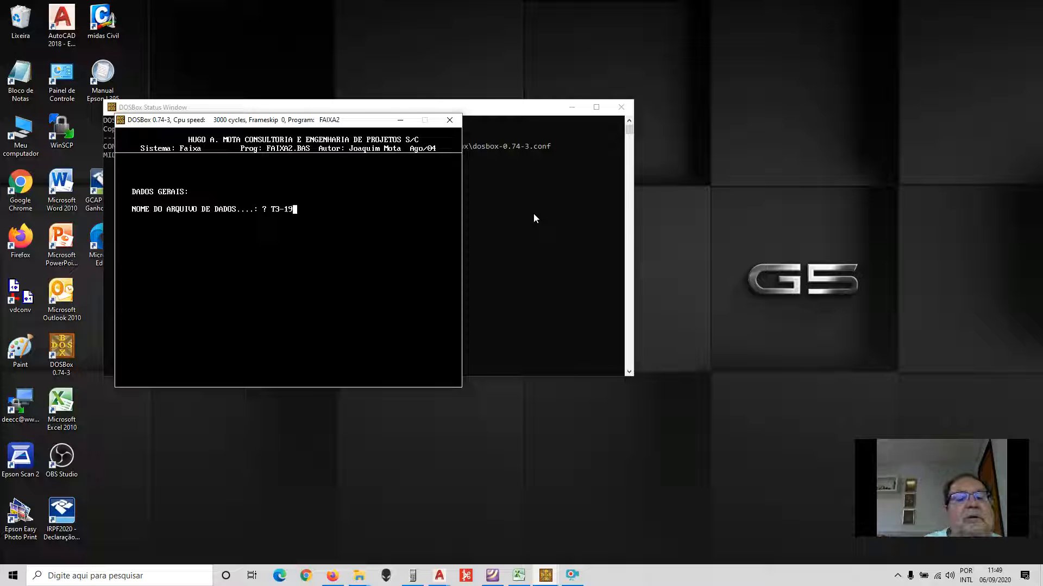
pyautogui.press('Return')
# - Process the T3-19 data routines in FAIXA2 in order, from Coordenadas through to Vinculacao
pyautogui.write('2')
pyautogui.press('Return')
pyautogui.write('3')
pyautogui.press('Return')
pyautogui.press('Return')
pyautogui.write('3')
pyautogui.press('Return')
pyautogui.press('Return')
pyautogui.write('4')
pyautogui.press('Return')
pyautogui.press('Return')
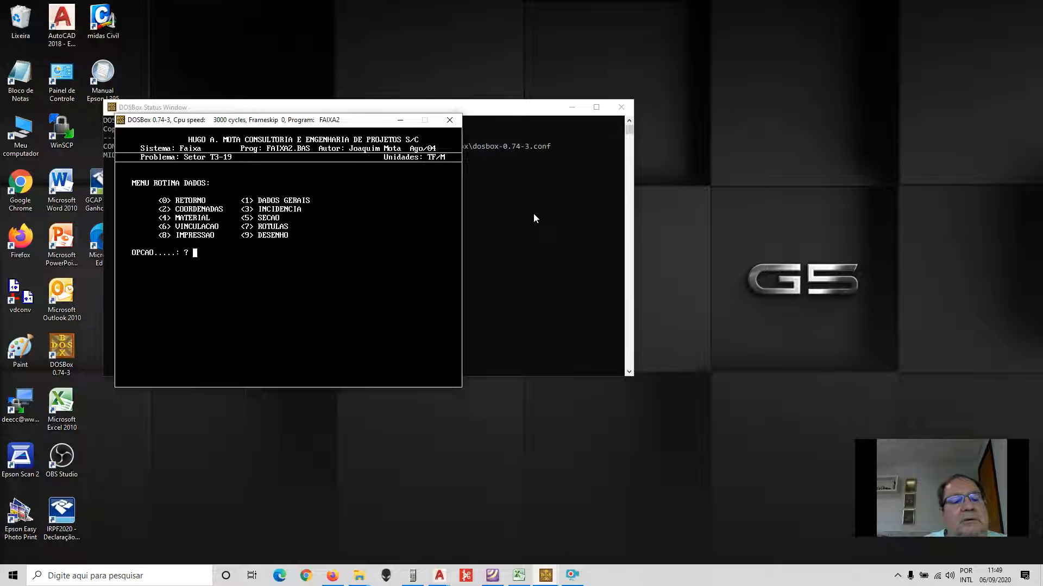
pyautogui.write('6')
pyautogui.press('Return')
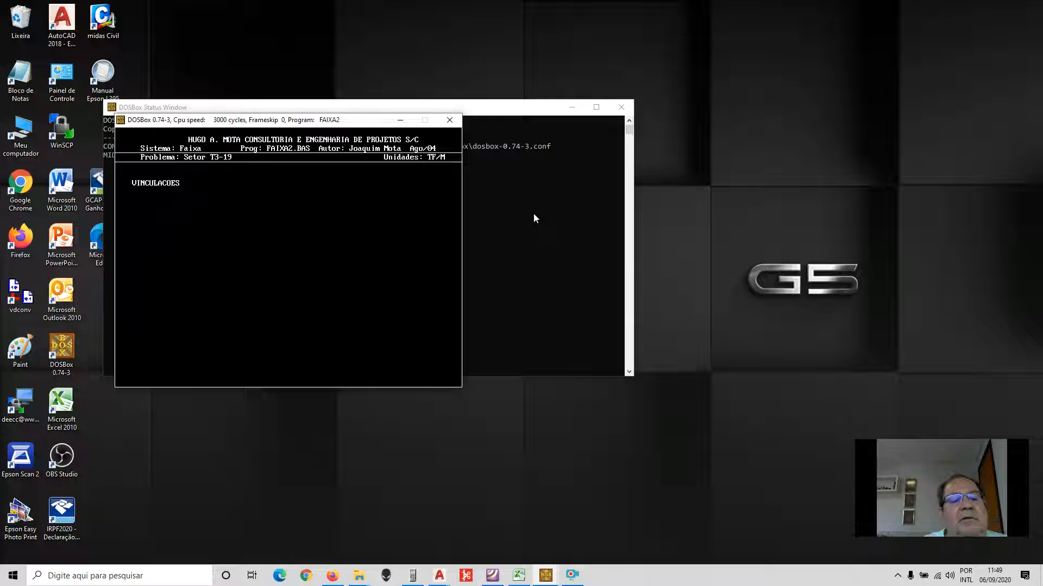
pyautogui.press('Return')
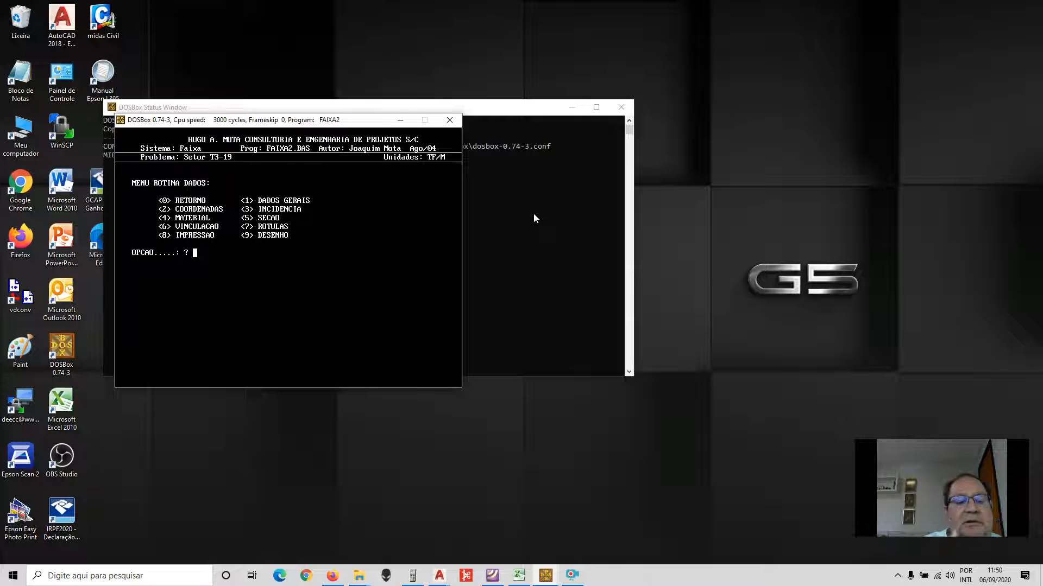
# - View the drawing (Desenho) of the T3-19 structure in FAIXA2 and return to the main menu
pyautogui.write('9')
pyautogui.press('Return')
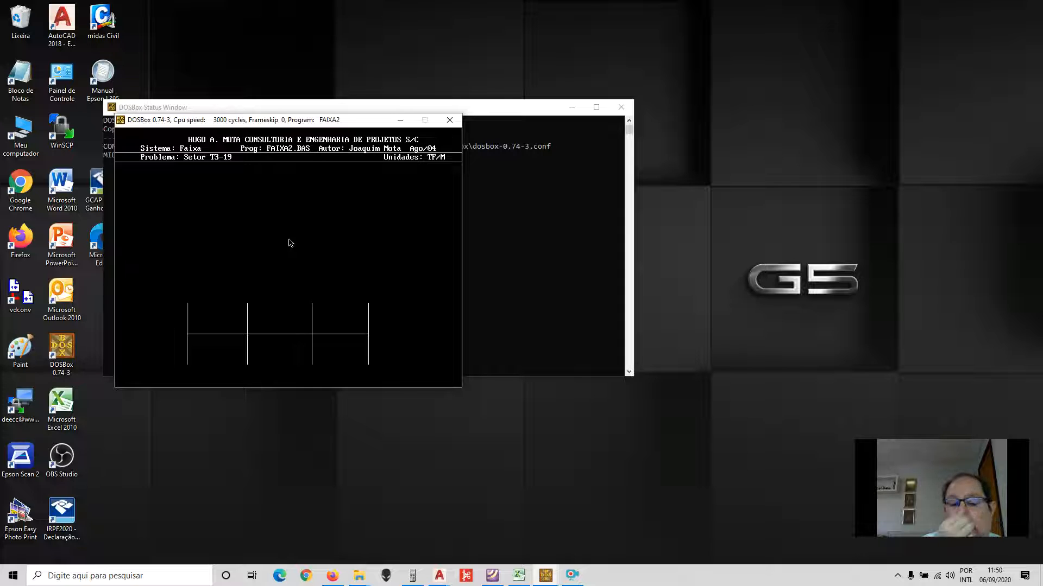
pyautogui.press('Return')
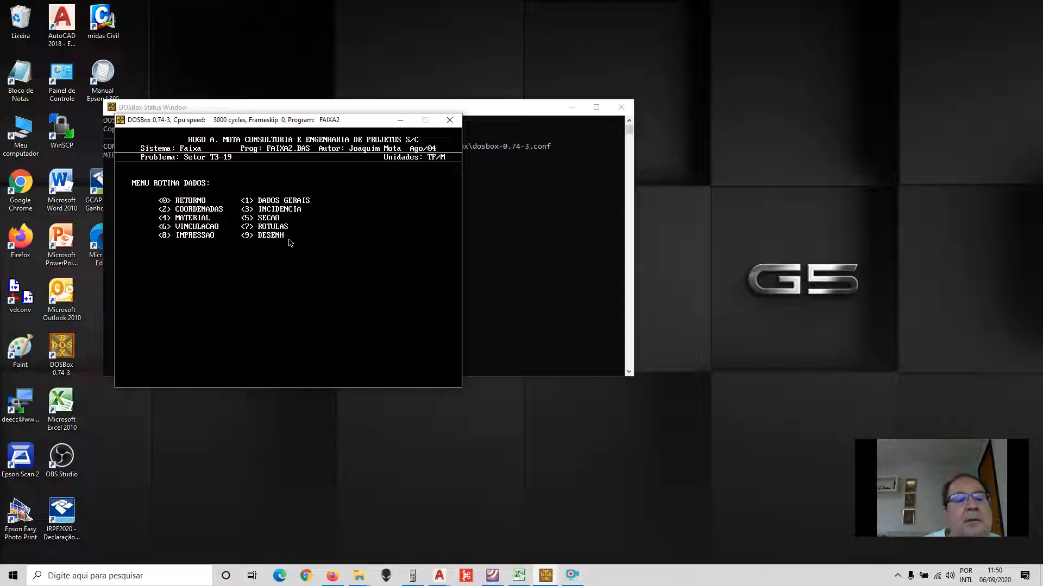
pyautogui.write('0')
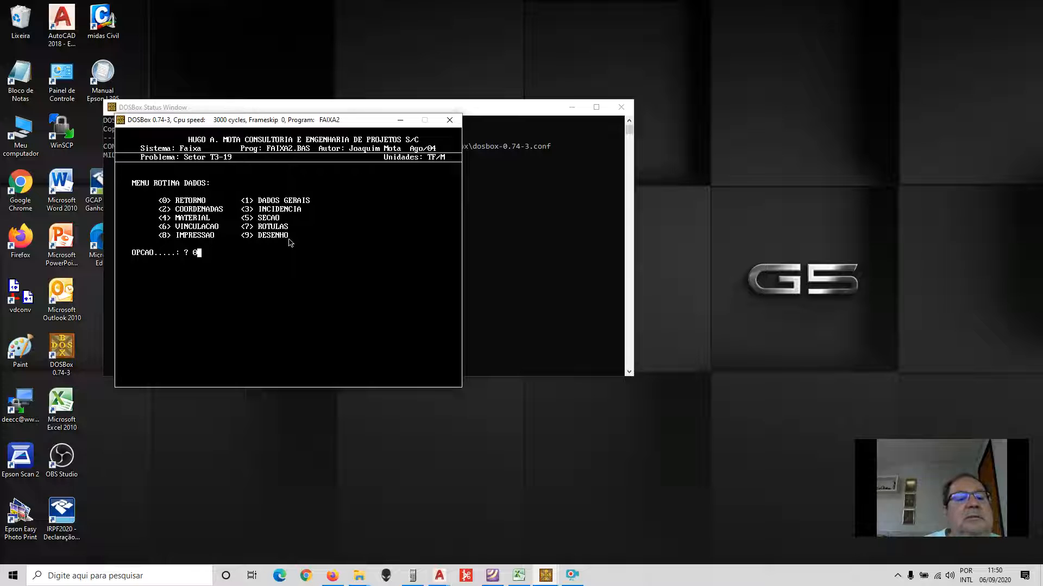
pyautogui.press('Return')
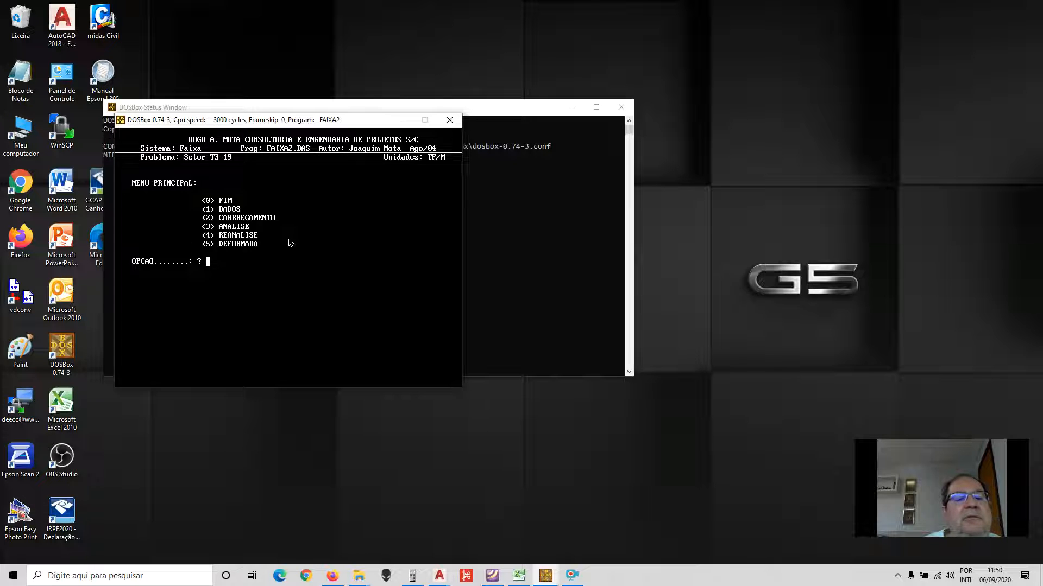
# - Process the member loads (Cargas nas Barras) of T3-19 and run the FAIXA2 analysis (Analise)
pyautogui.write('2')
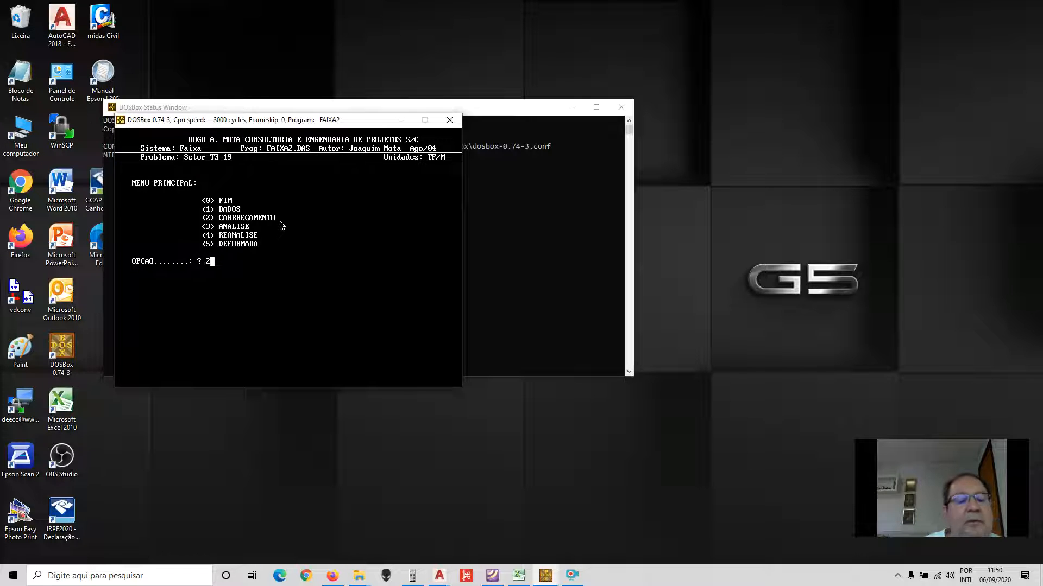
pyautogui.press('Return')
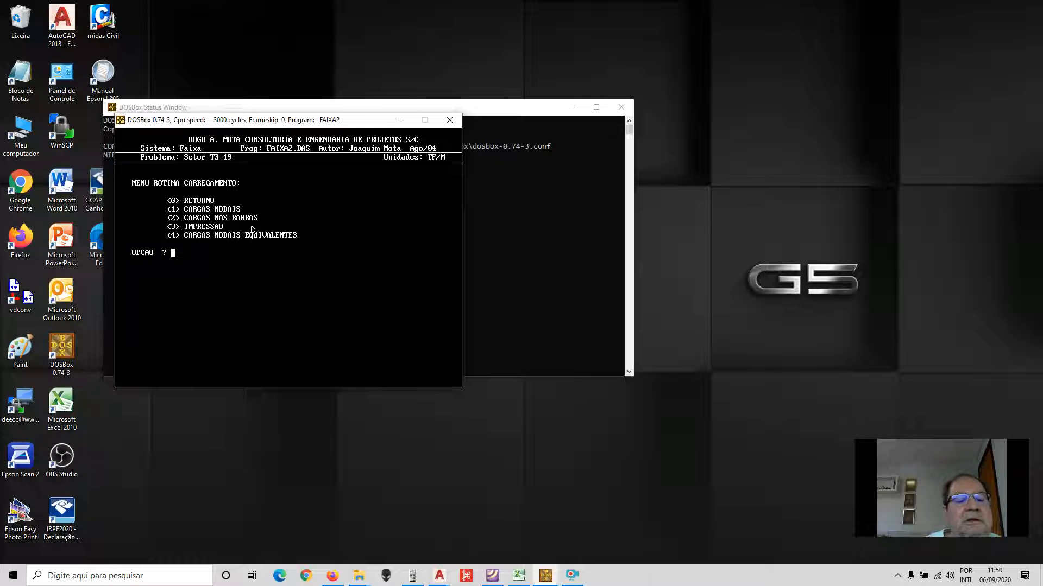
pyautogui.write('2')
pyautogui.press('Return')
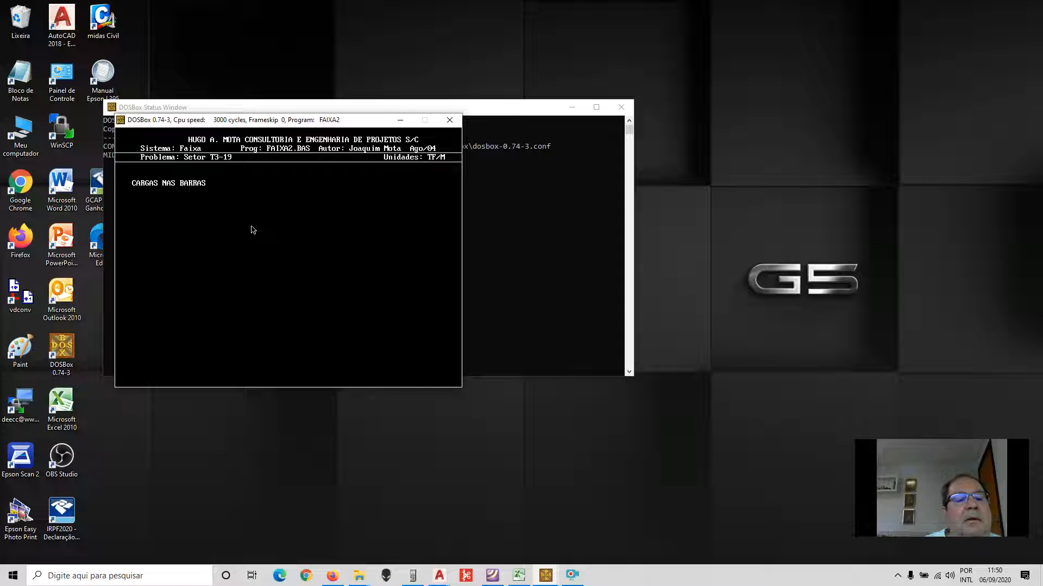
pyautogui.write('3')
pyautogui.press('Return')
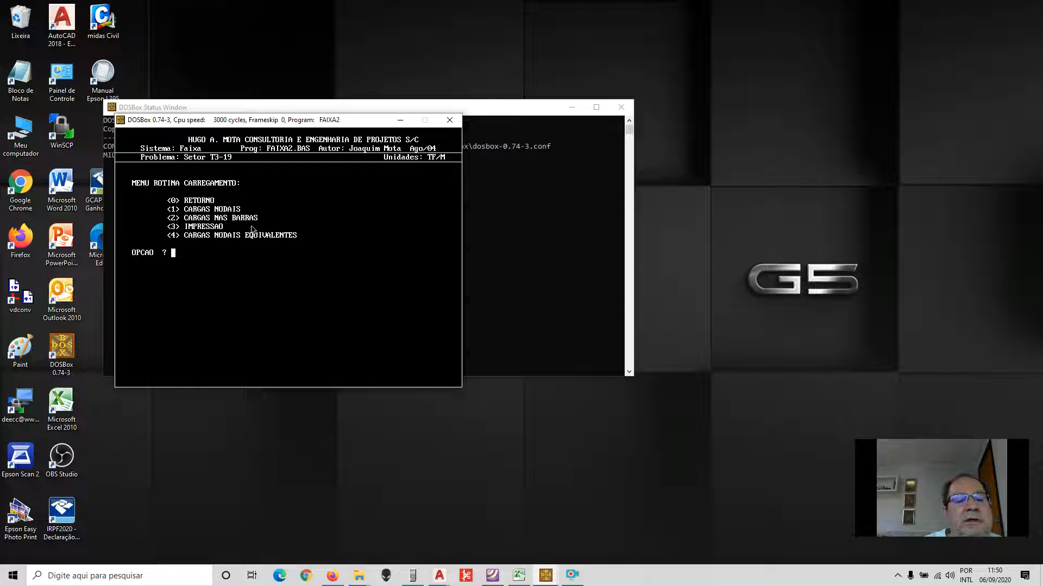
pyautogui.write('0')
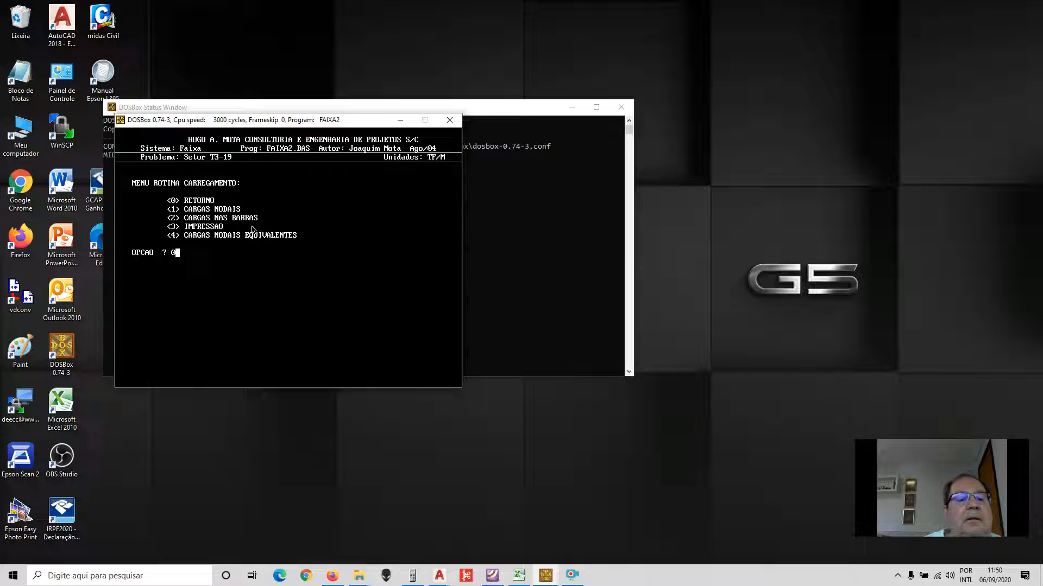
pyautogui.press('Return')
pyautogui.write('3')
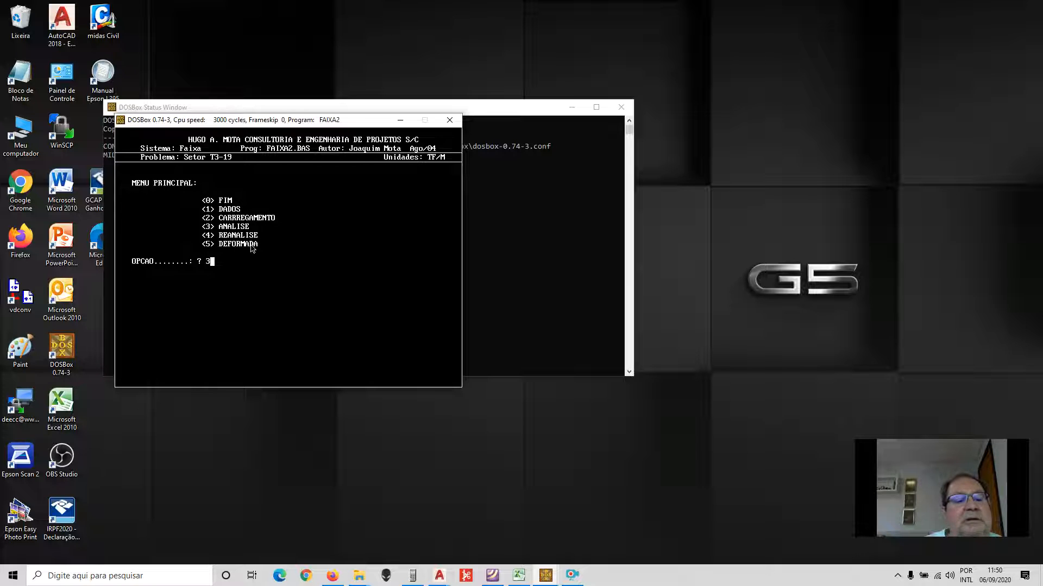
pyautogui.press('Return')
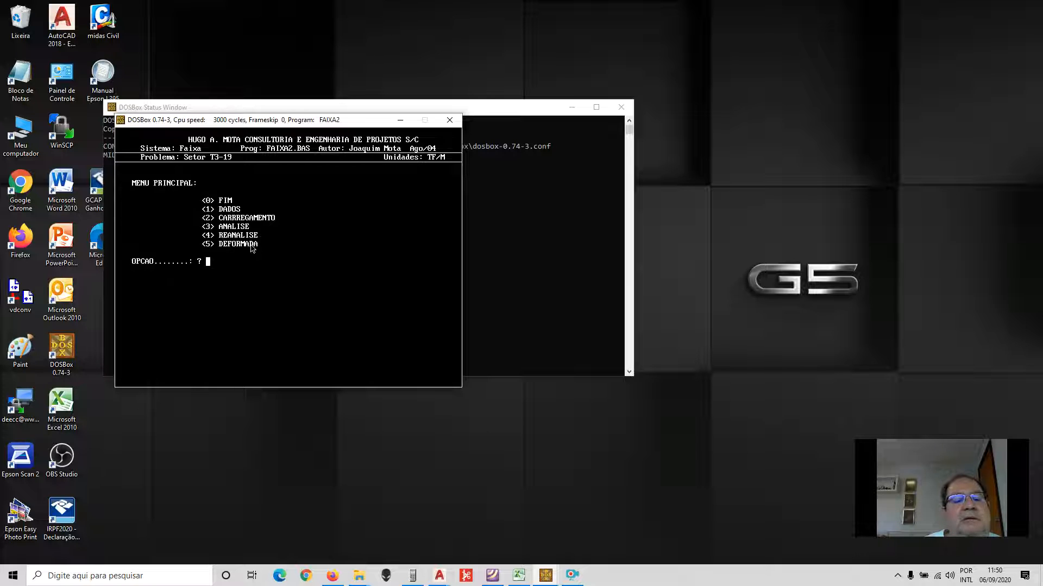
# - View the deformed shape (Deformada) of T3-19 and end FAIXA2
pyautogui.write('5')
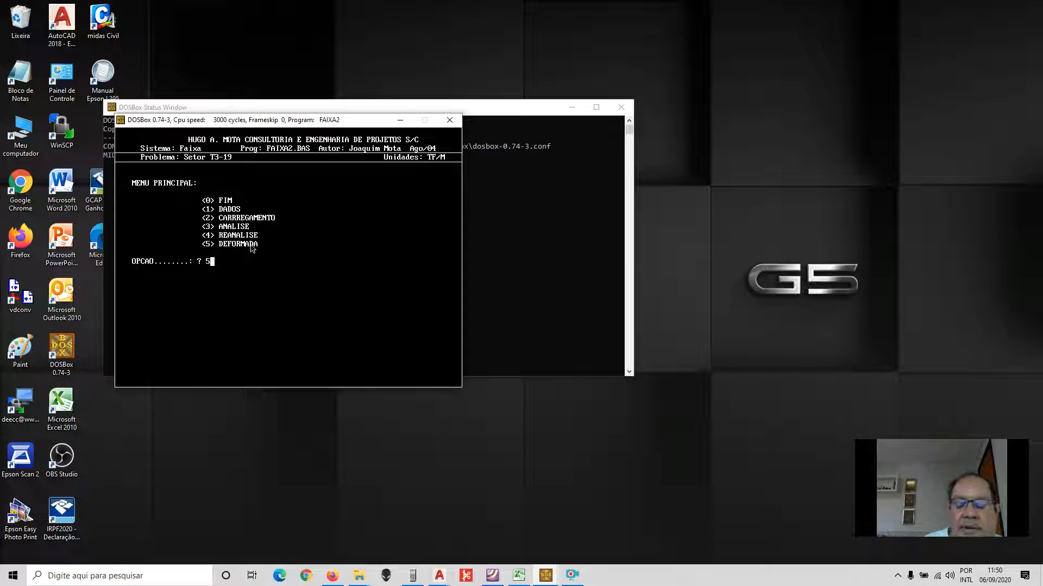
pyautogui.press('Return')
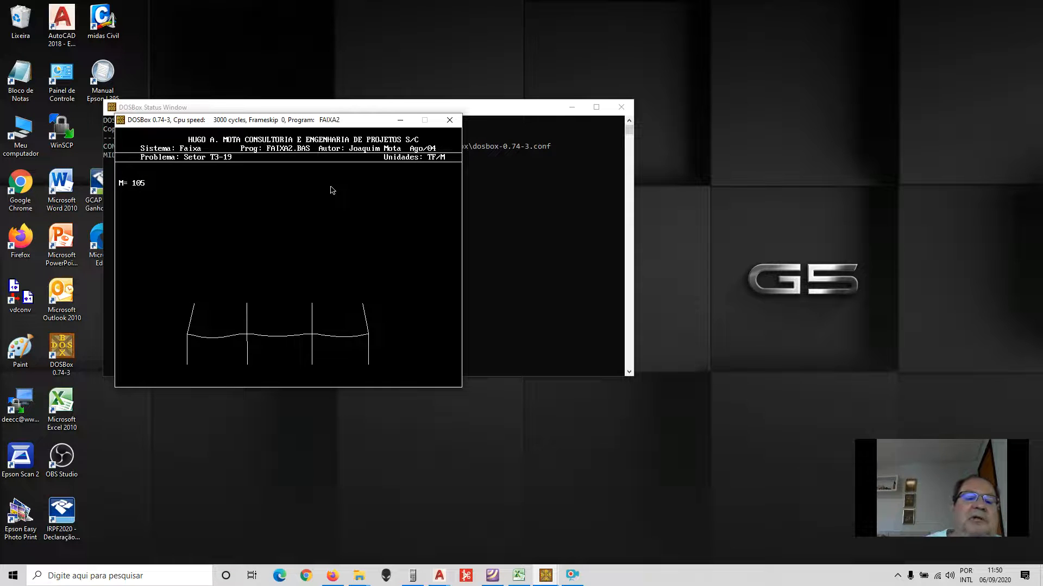
pyautogui.press('Return')
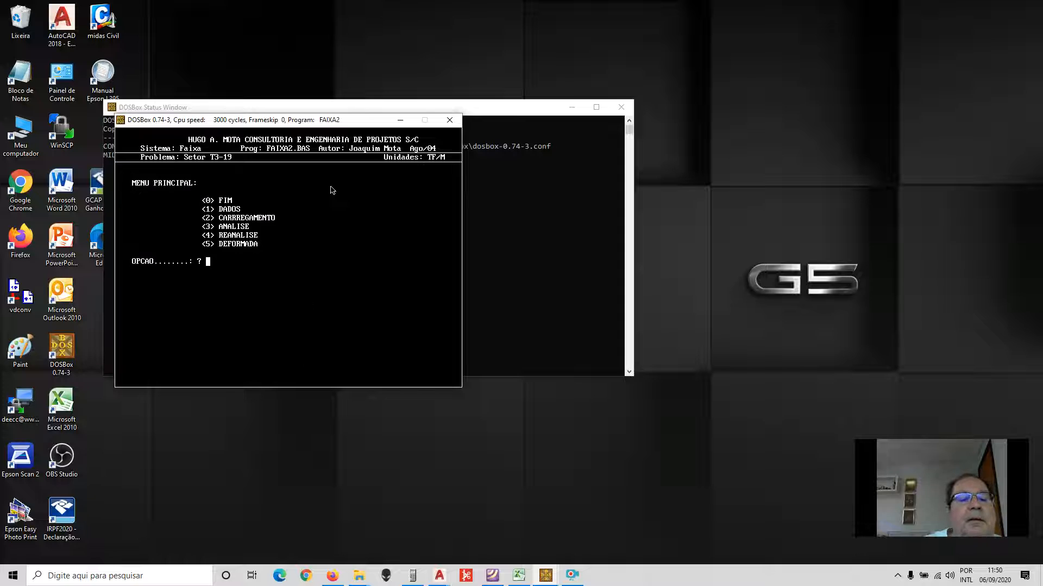
pyautogui.write('0')
pyautogui.press('Return')
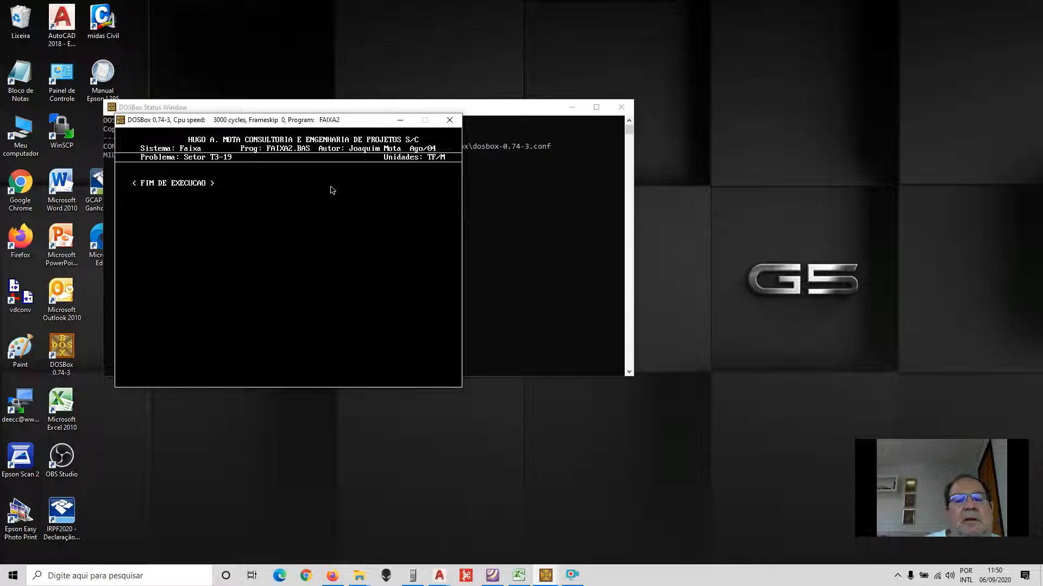
pyautogui.press('Return')
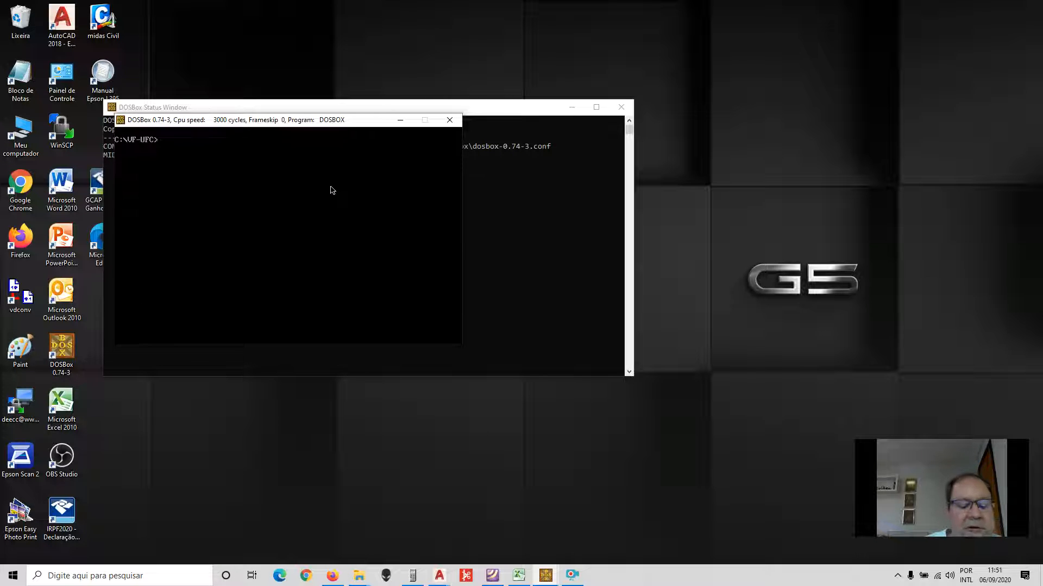
# - Run the FAIXA3 program and load the general data (Dados Gerais) from data file T3-19
pyautogui.write('FAIXA3')
pyautogui.press('Return')
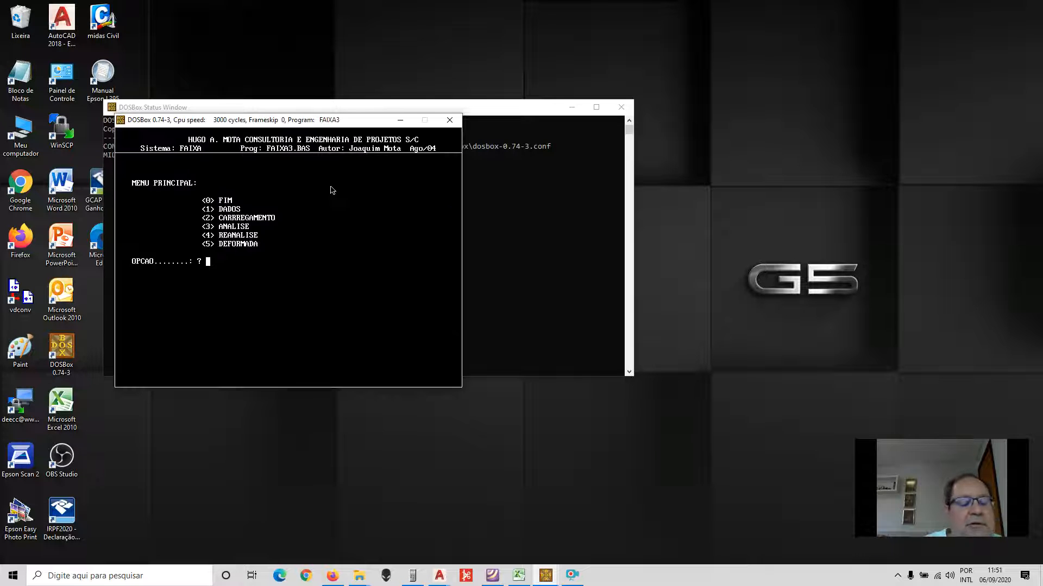
pyautogui.write('1')
pyautogui.press('Return')
pyautogui.write('1')
pyautogui.press('Return')
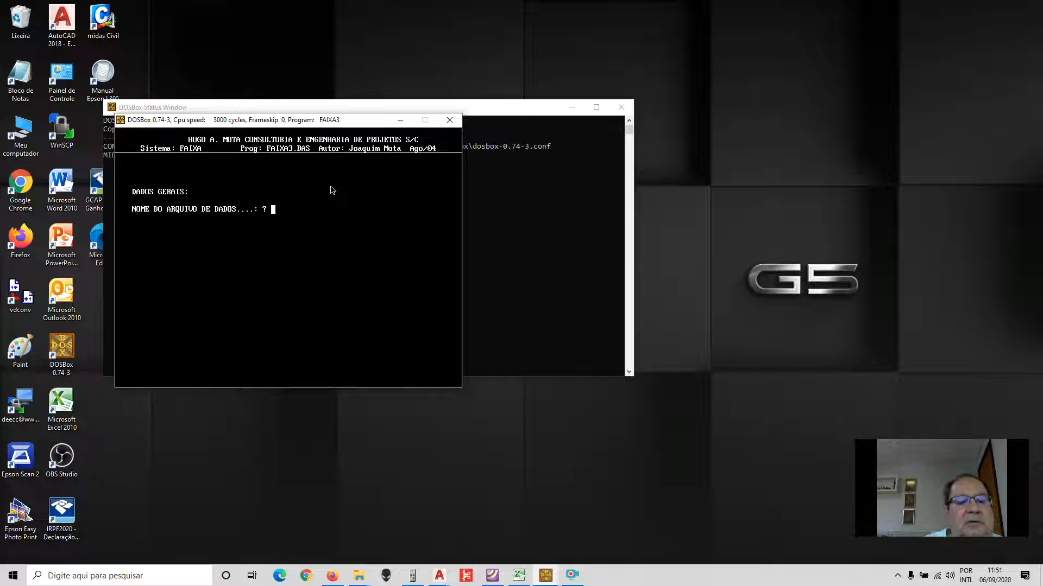
pyautogui.write('T3')
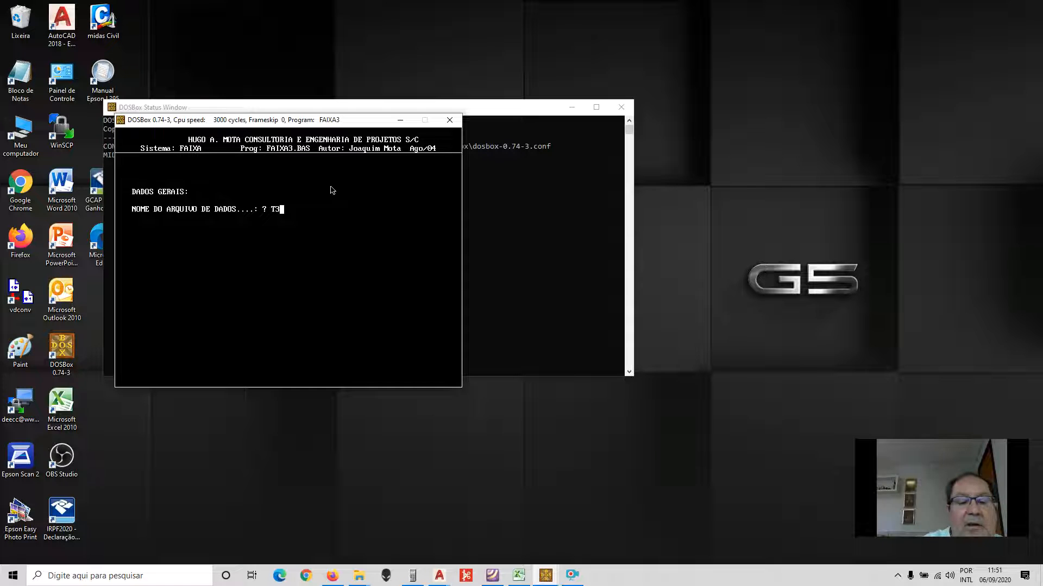
pyautogui.write('-19')
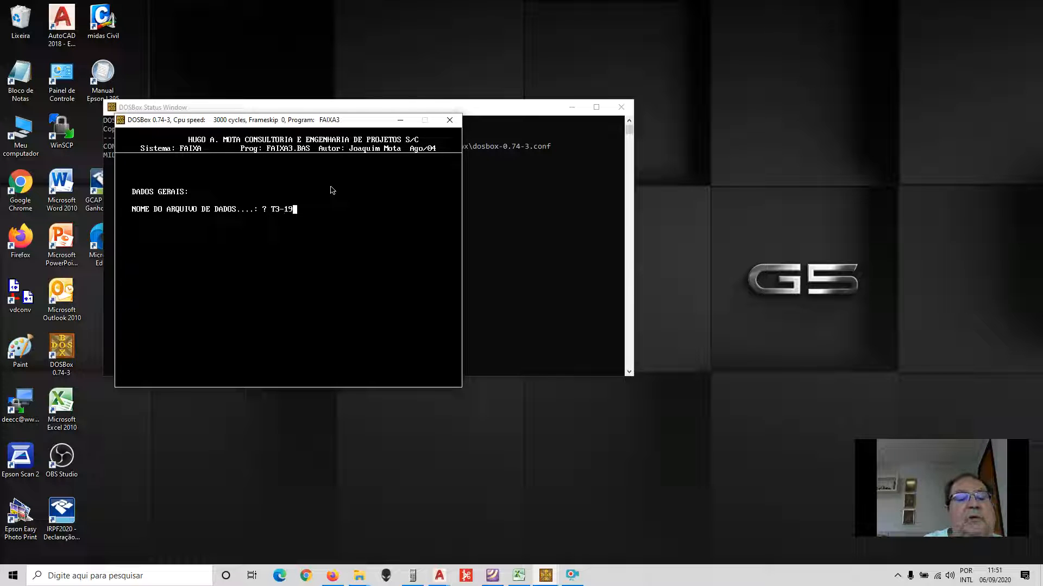
pyautogui.press('Return')
# - Process the coordinates, incidence, material, section and restraint (Vinculacao) data of T3-19 in FAIXA3
pyautogui.write('2')
pyautogui.press('Return')
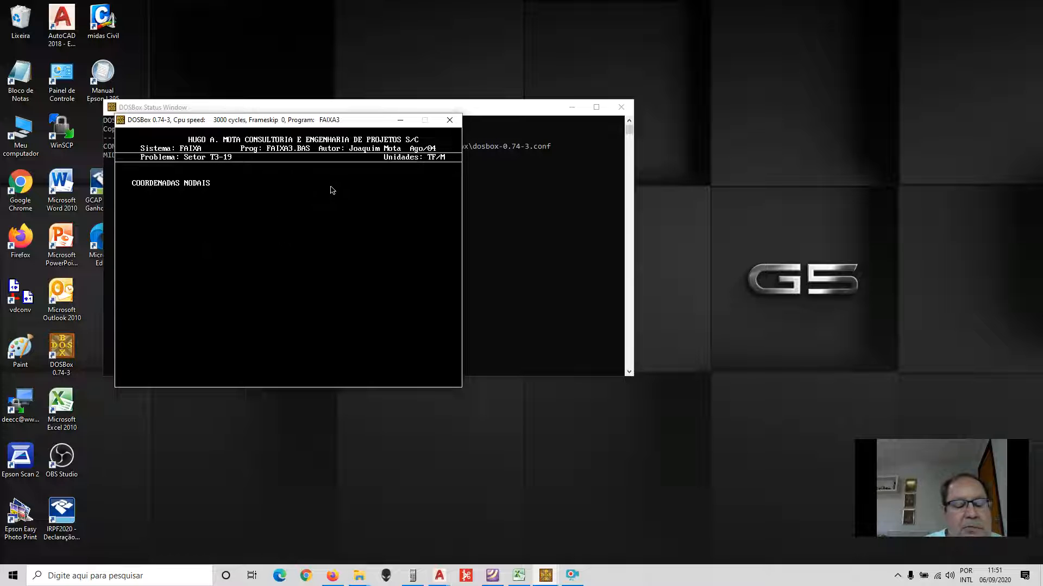
pyautogui.press('Return')
pyautogui.write('3')
pyautogui.press('Return')
pyautogui.press('Return')
pyautogui.write('4')
pyautogui.press('Return')
pyautogui.press('Return')
pyautogui.write('5')
pyautogui.press('Return')
pyautogui.press('Return')
pyautogui.write('6')
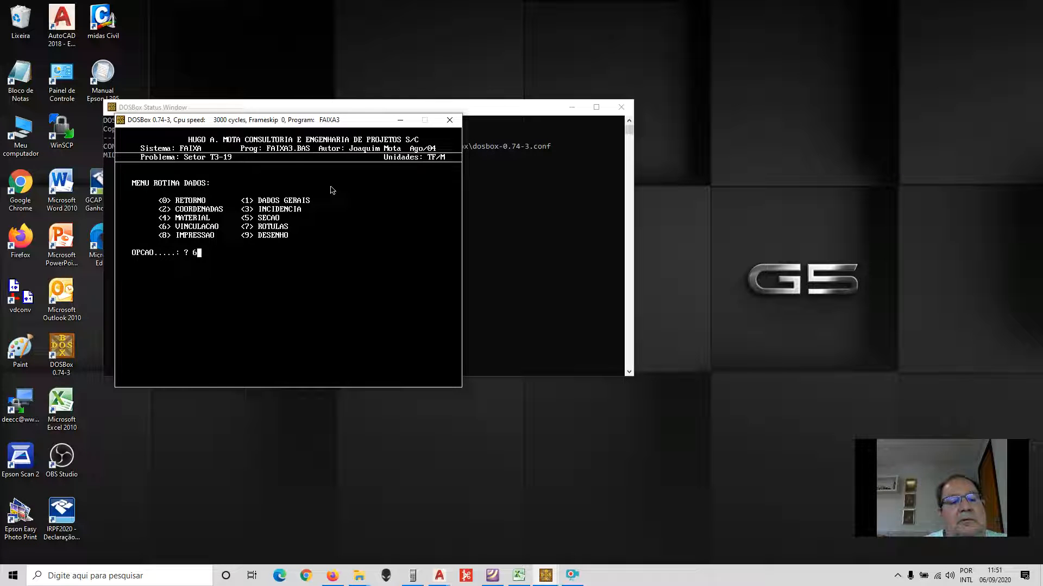
pyautogui.press('Return')
pyautogui.press('Return')
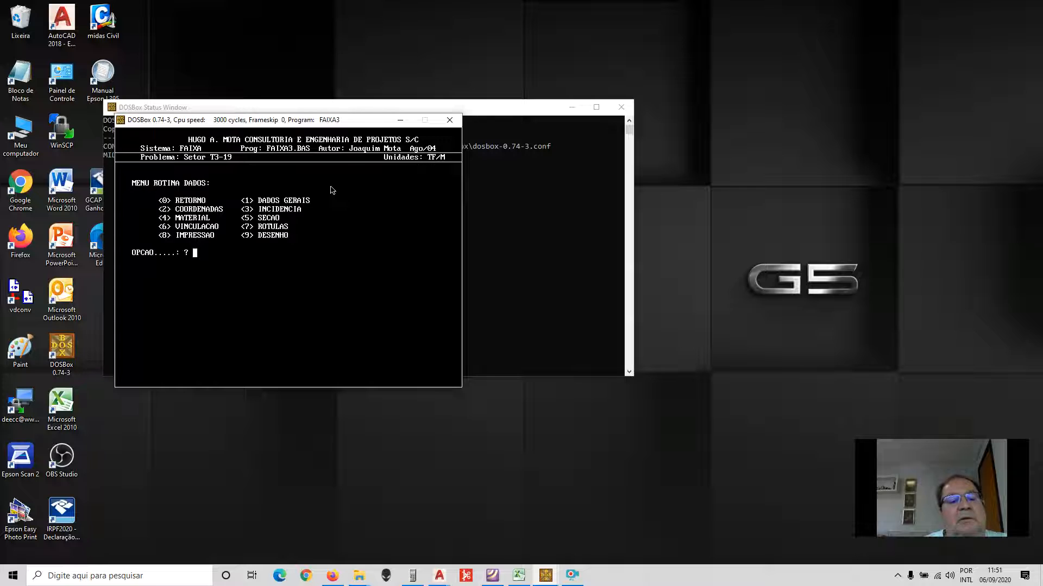
# - View the drawing (Desenho) of the T3-19 structure in FAIXA3 and return to the main menu
pyautogui.write('8')
pyautogui.press('BackSpace')
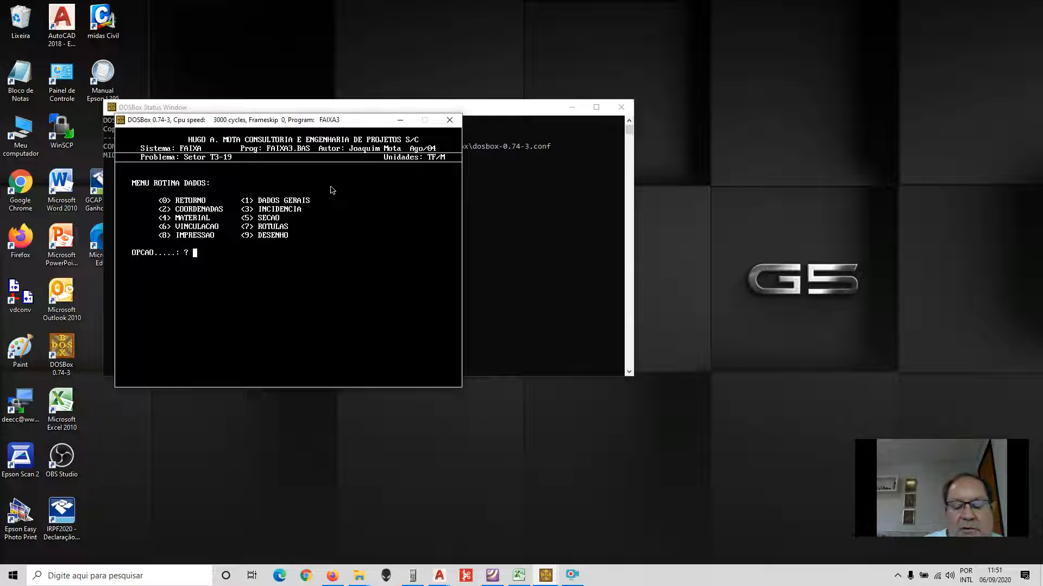
pyautogui.write('9')
pyautogui.press('Return')
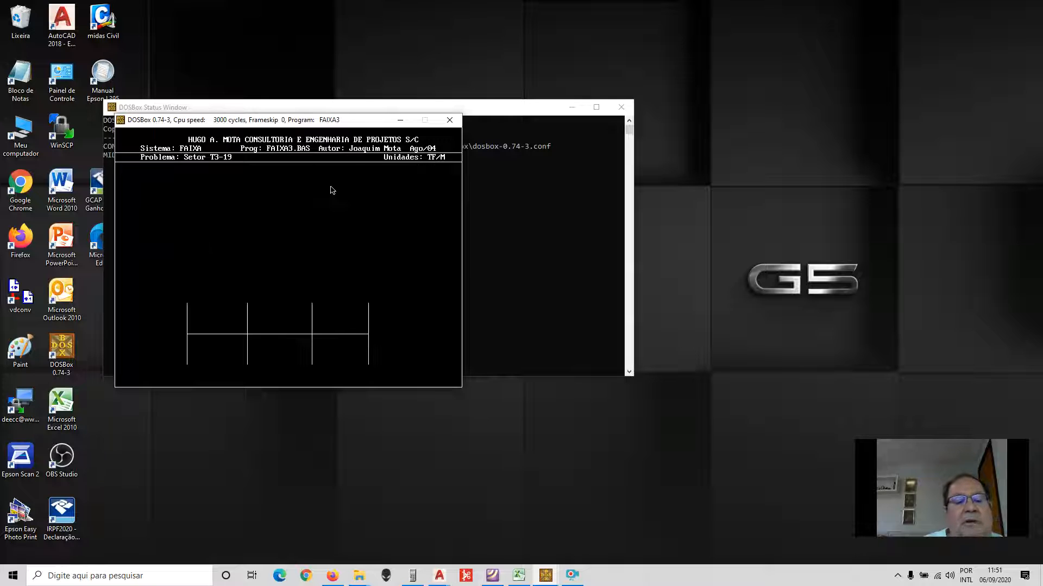
pyautogui.press('Return')
pyautogui.write('0')
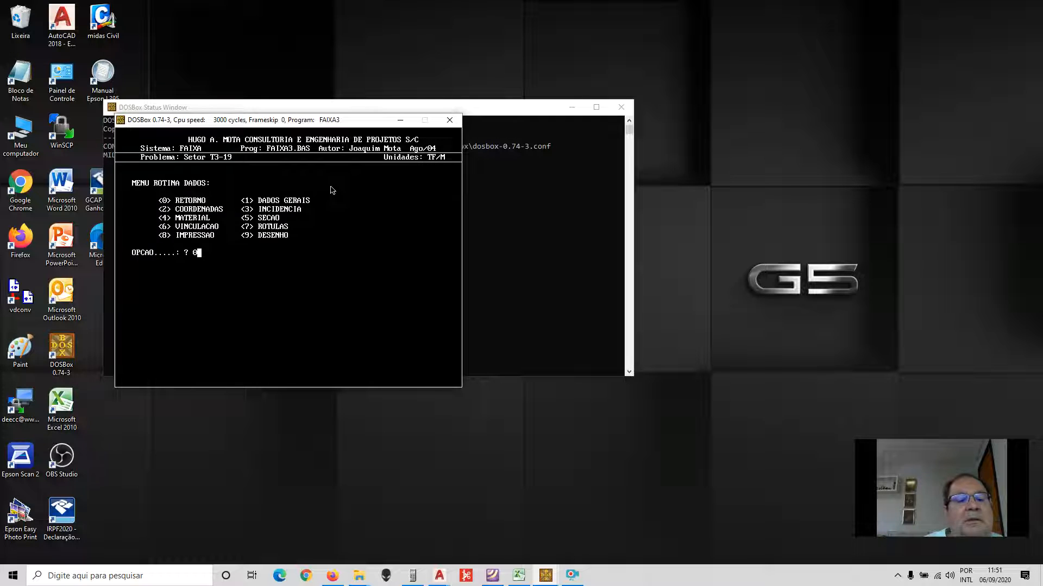
pyautogui.press('Return')
# - Process the member loads (Cargas nas Barras) of T3-19 in FAIXA3's loading routine
pyautogui.write('2')
pyautogui.press('Return')
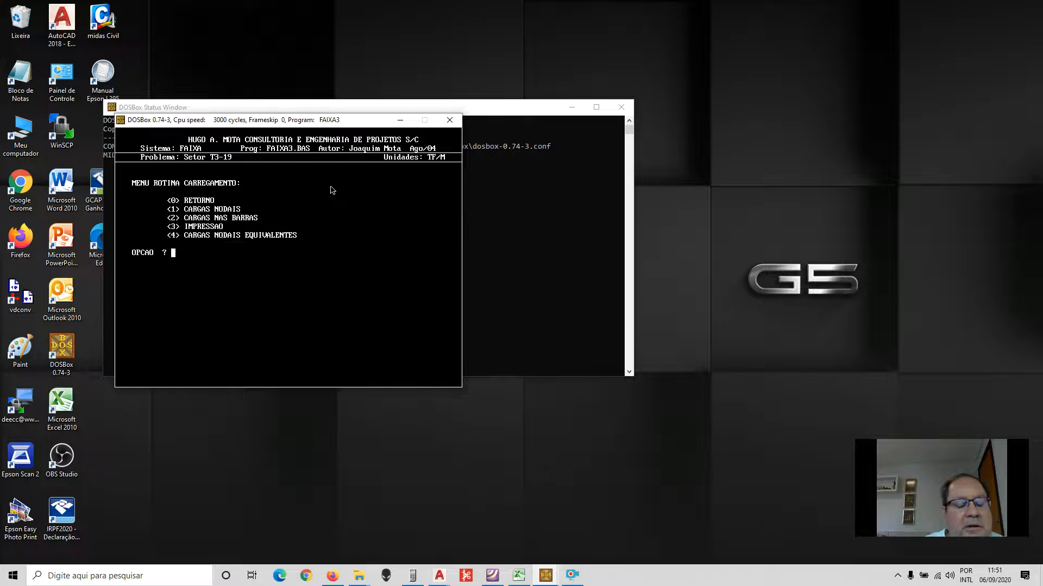
pyautogui.write('2')
pyautogui.press('Return')
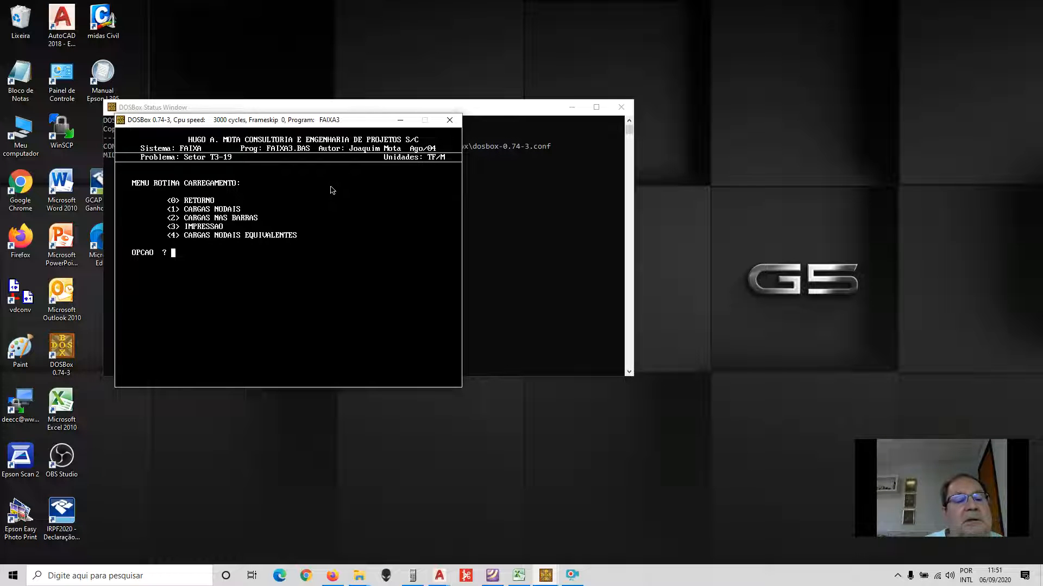
# - Return to FAIXA3's main menu and run the structural analysis (Analise) of T3-19
pyautogui.write('0')
pyautogui.press('Return')
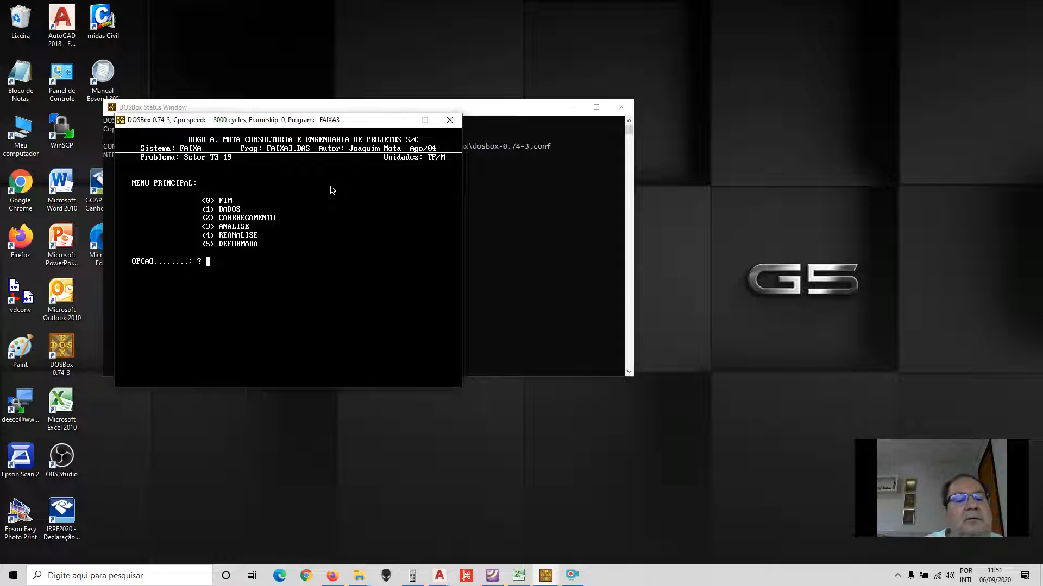
pyautogui.write('3')
pyautogui.press('Return')
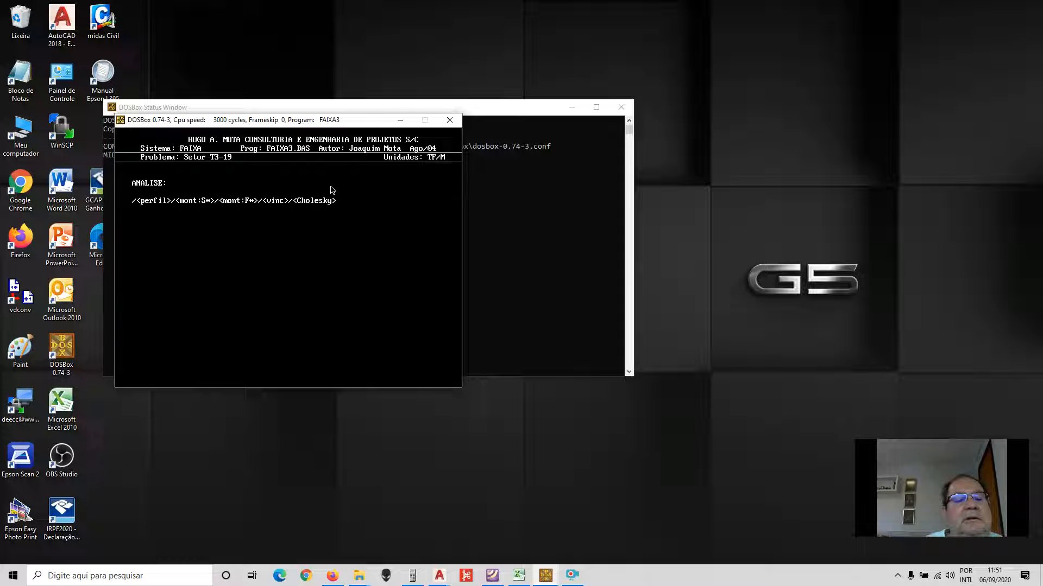
# - View the deformed shape (Deformada) of T3-19 in FAIXA3 and exit the program
pyautogui.write('5')
pyautogui.press('Return')
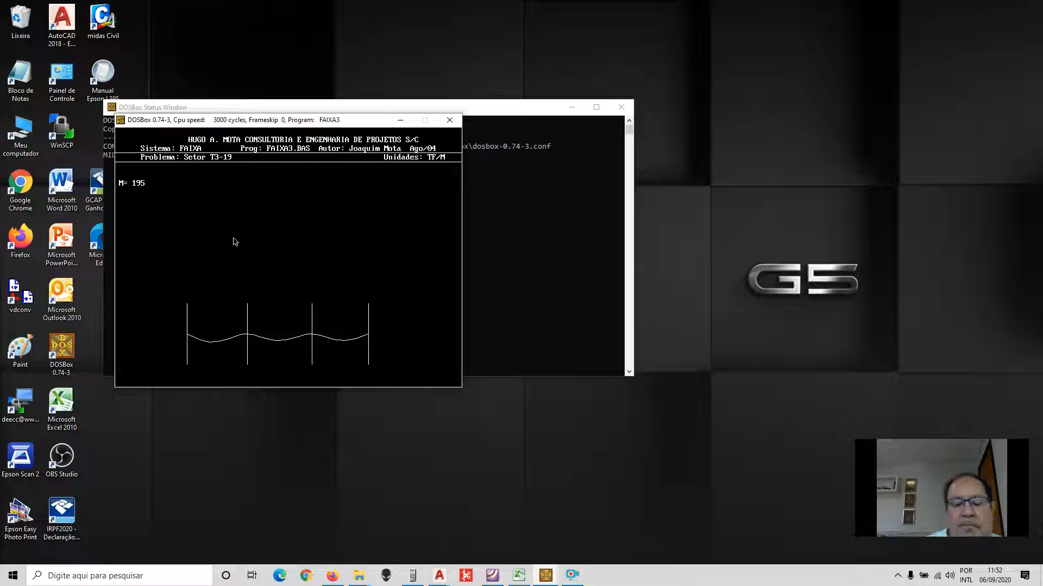
pyautogui.press('Return')
pyautogui.write('0')
pyautogui.press('Return')
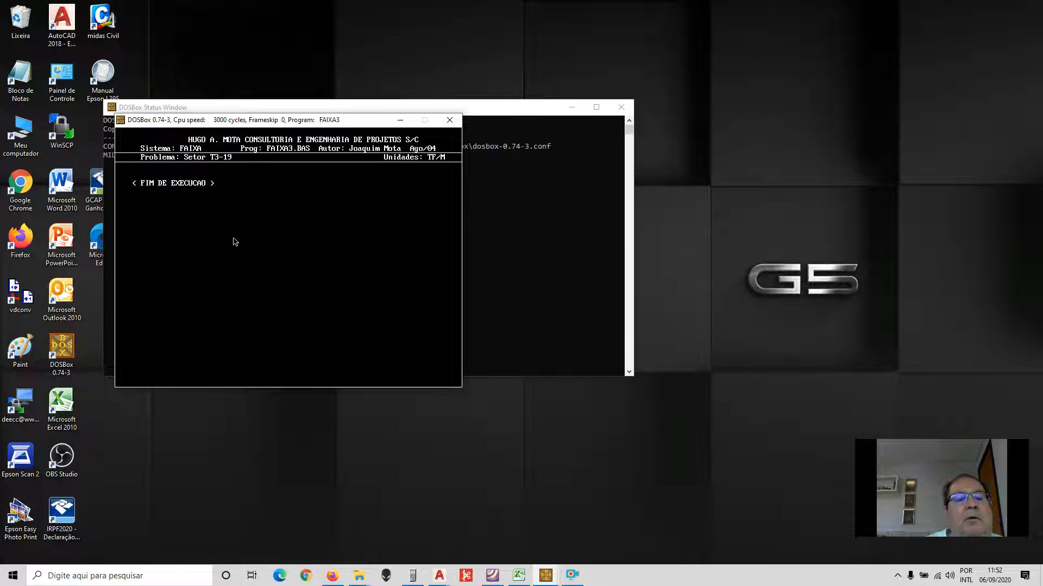
# - Run FAIXA4's data and analysis routine (Dados e Analise) on the strip data file T3-19, and end the program
pyautogui.write('FAIX4')
pyautogui.press('BackSpace')
pyautogui.write('A4')
pyautogui.press('Return')
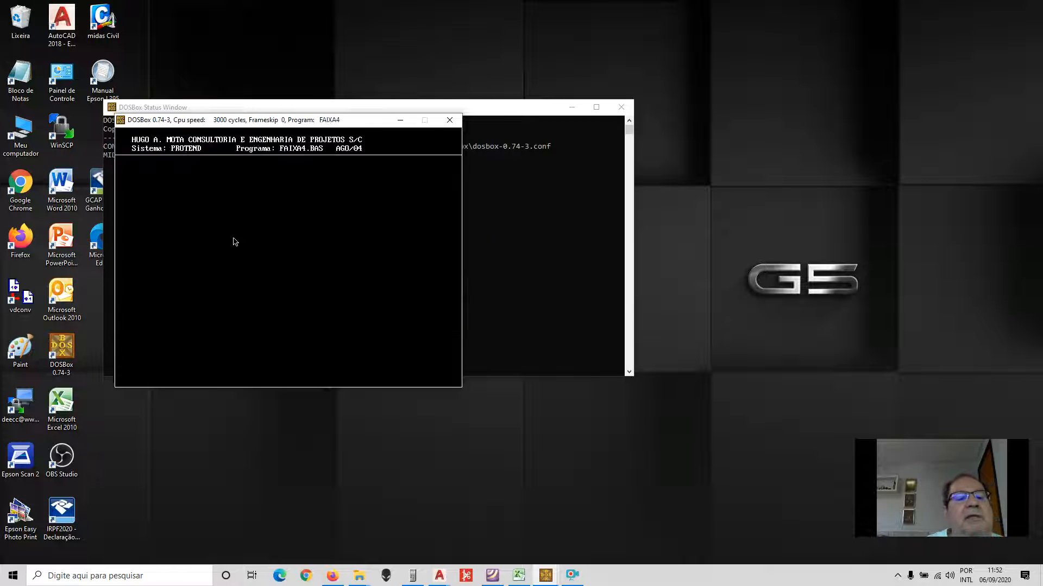
pyautogui.write('1')
pyautogui.press('Return')
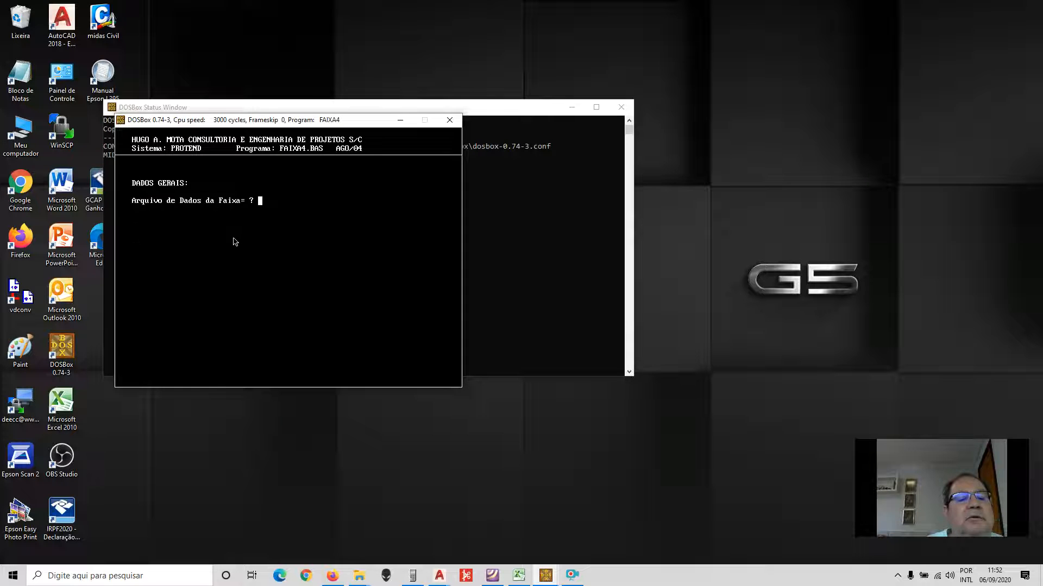
pyautogui.write('T3-')
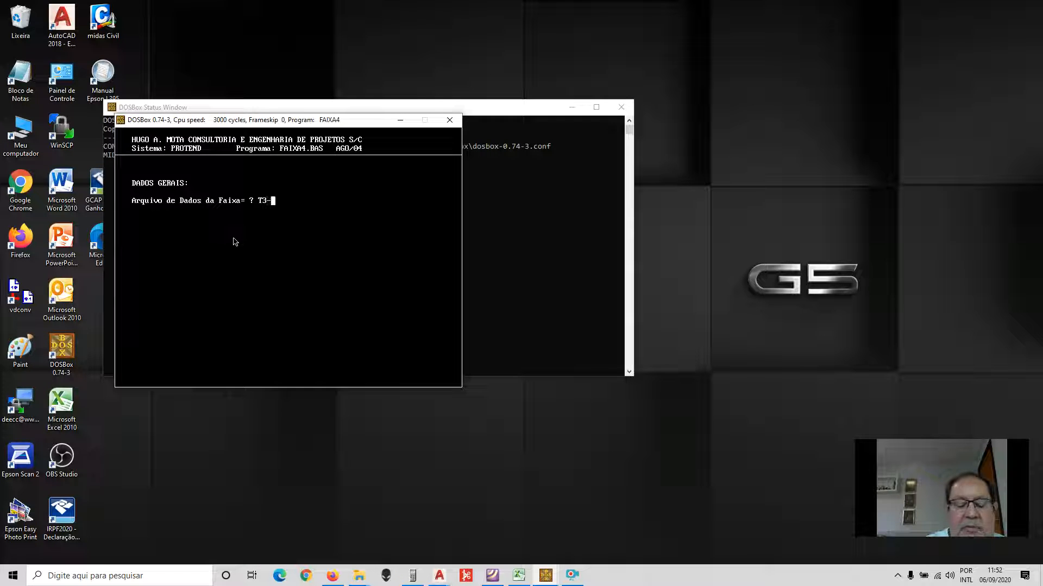
pyautogui.write('19')
pyautogui.press('Return')
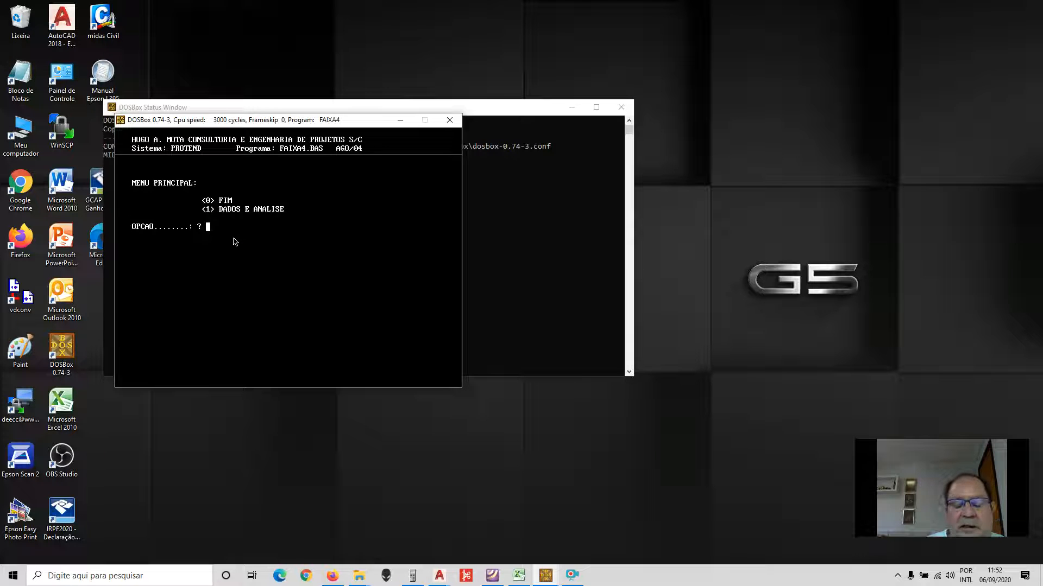
pyautogui.write('0')
pyautogui.press('Return')
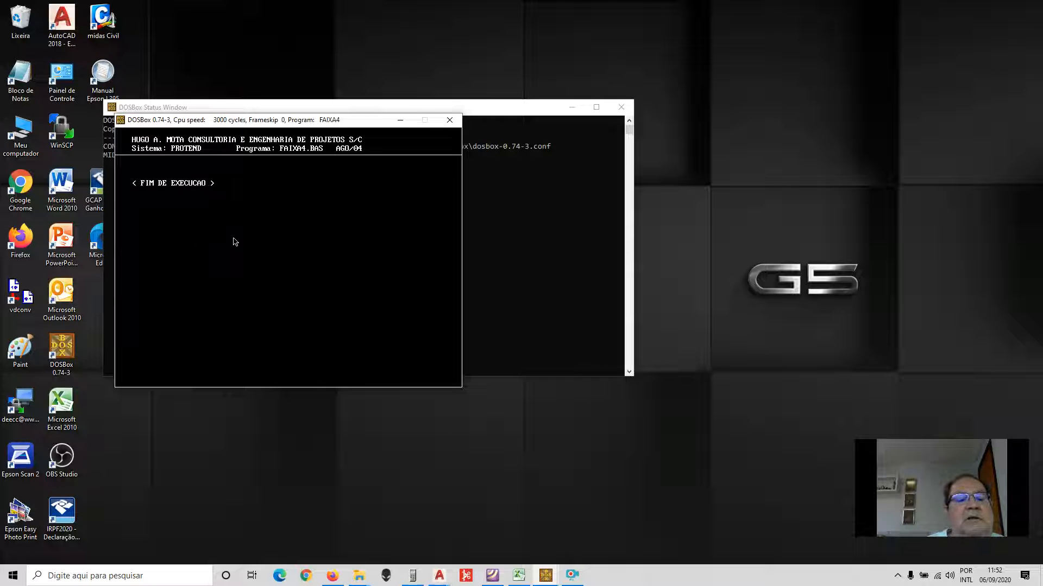
# - Run the FAIXA5 program and load the general data (Dados Gerais) from data file T3-19
pyautogui.write('FA')
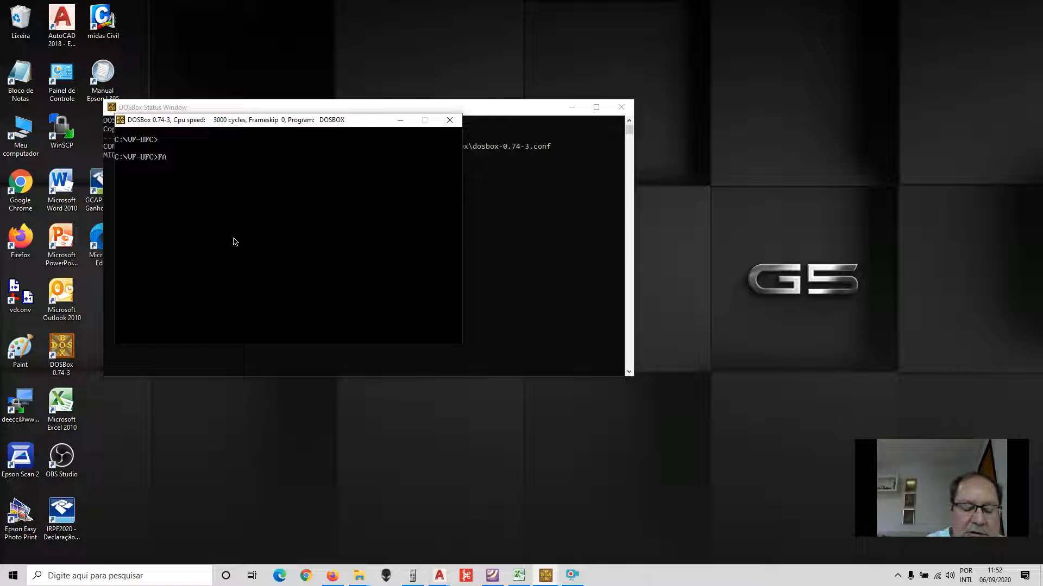
pyautogui.write('IXA5')
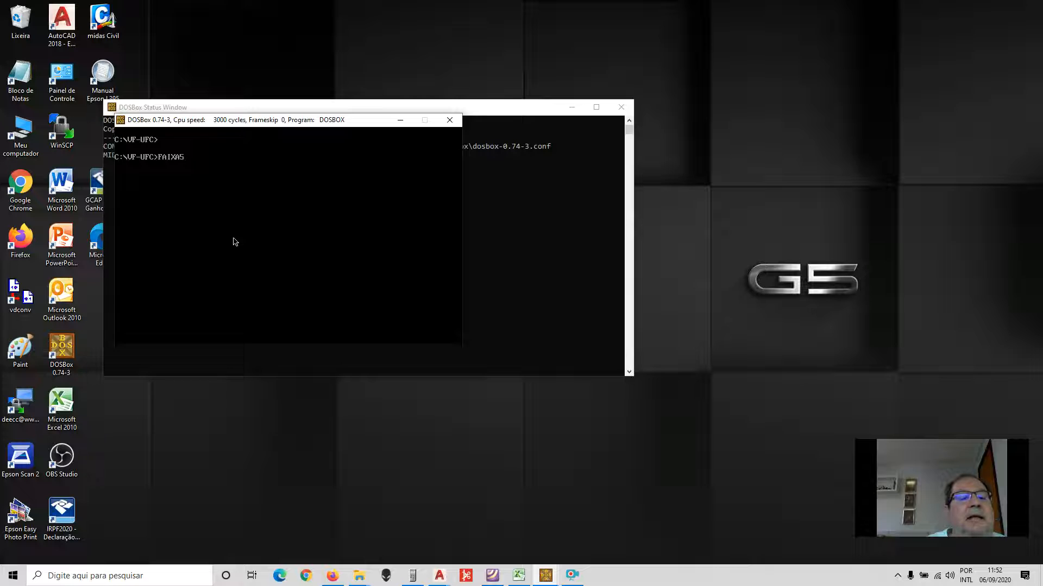
pyautogui.press('Return')
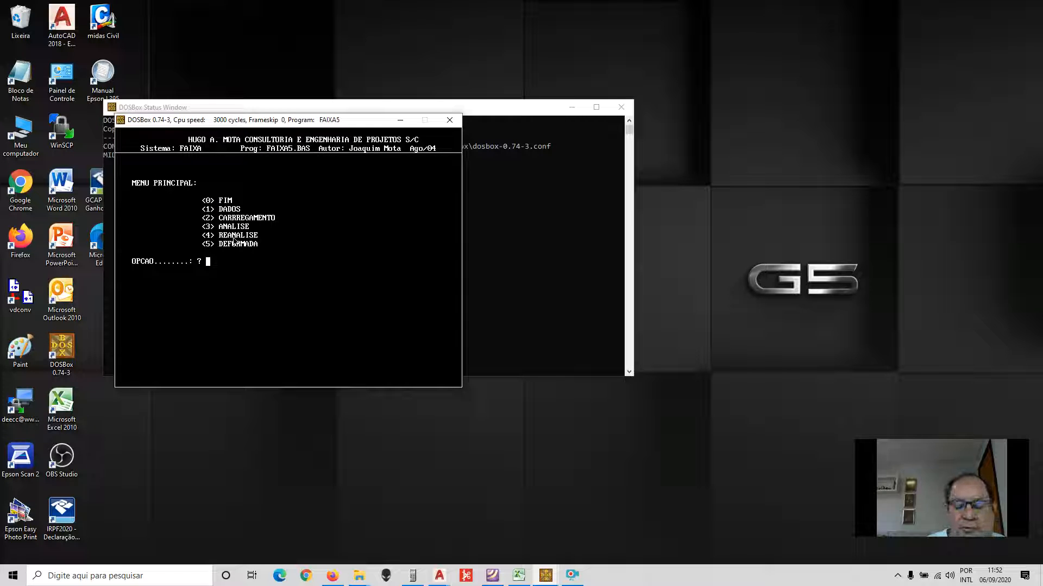
pyautogui.write('1')
pyautogui.press('Return')
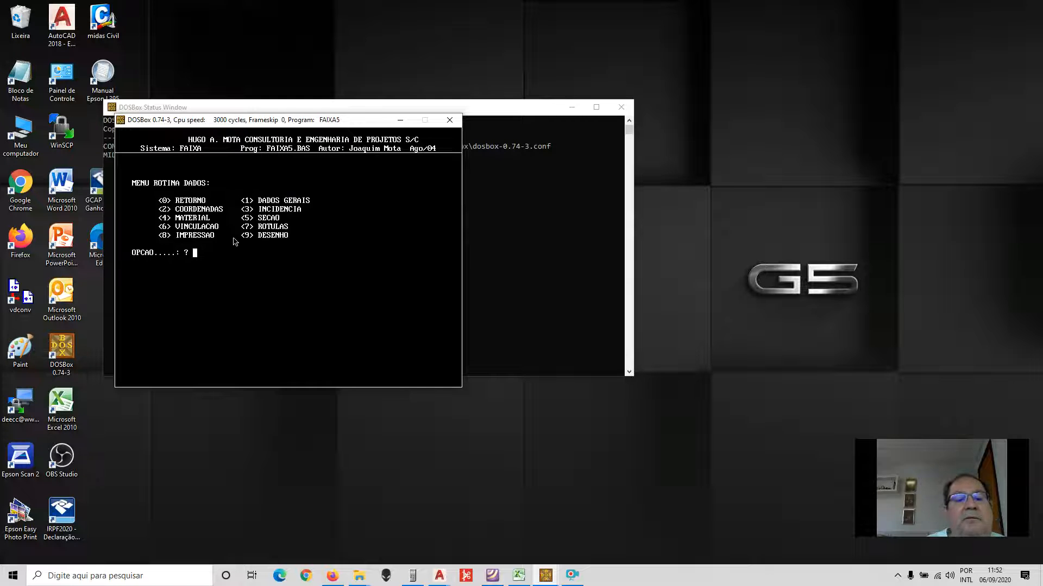
pyautogui.write('1')
pyautogui.press('Return')
pyautogui.write('T3-')
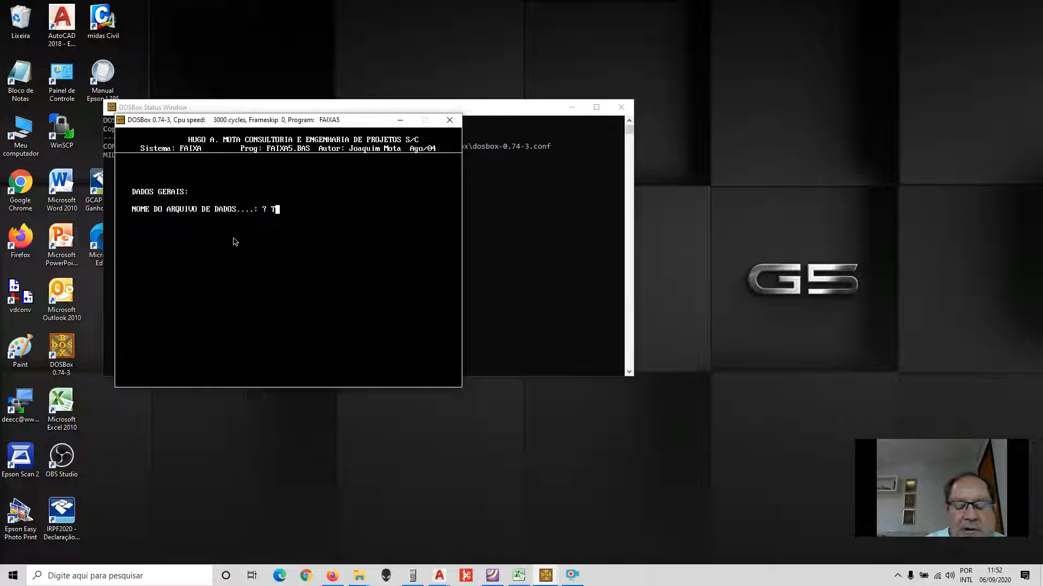
pyautogui.write('19')
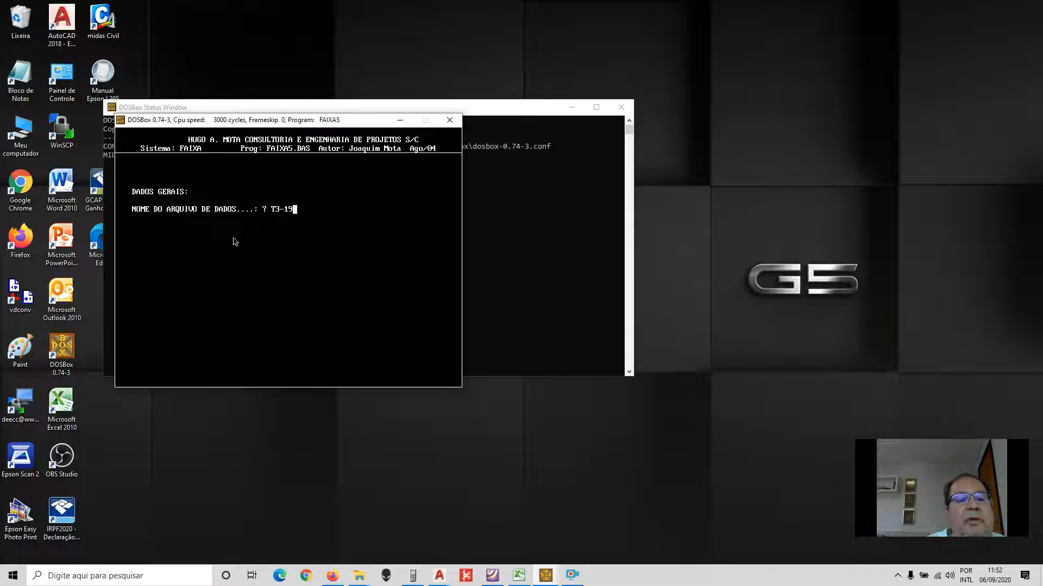
pyautogui.press('Return')
# - Process the coordinates, incidence, material, section, restraint (Vinculacao) and hinge (Rotulas) data of T3-19 in FAIXA5
pyautogui.write('2')
pyautogui.press('Return')
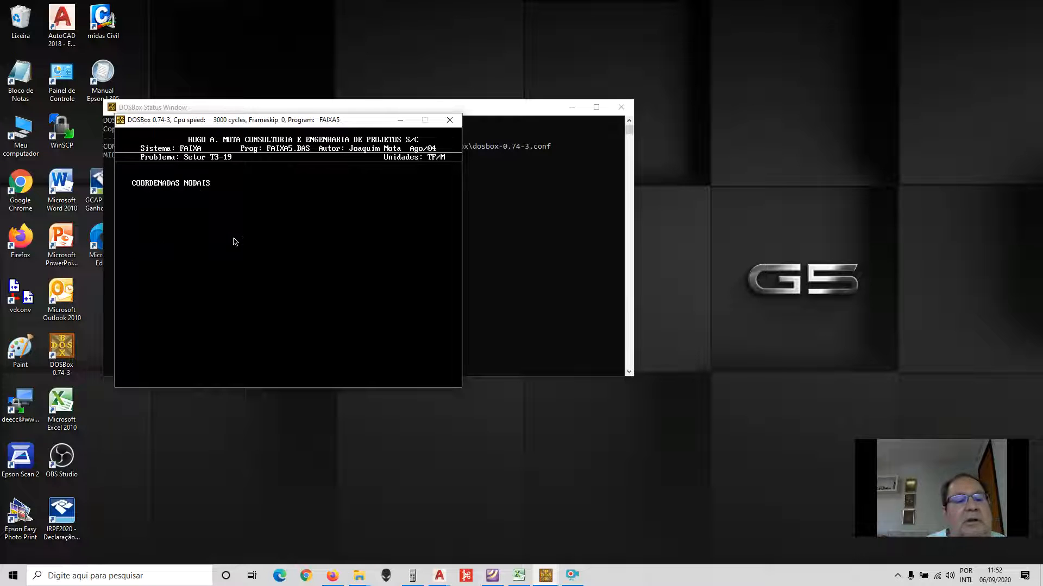
pyautogui.write('3')
pyautogui.press('Return')
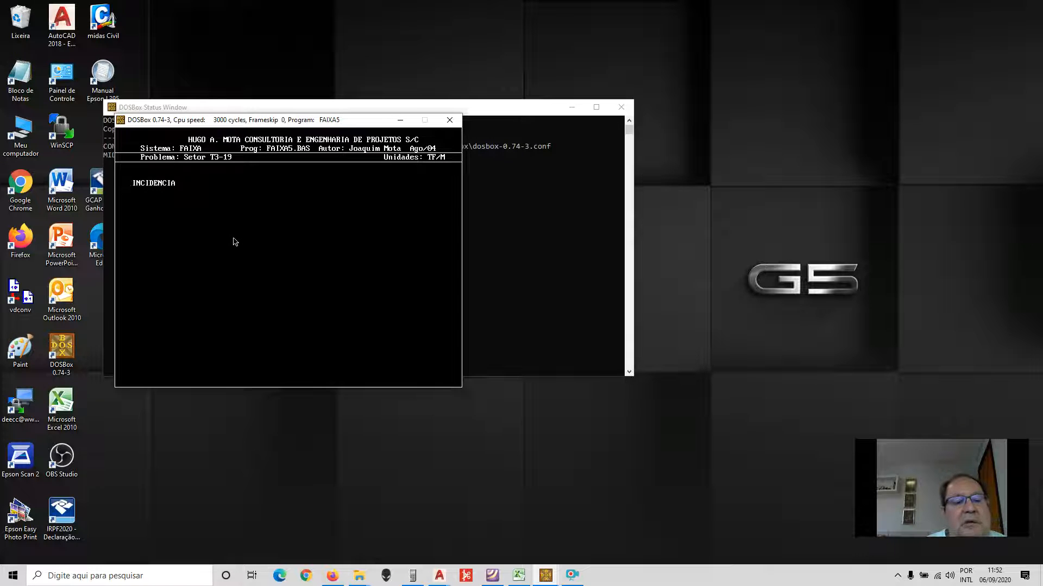
pyautogui.write('4')
pyautogui.press('Return')
pyautogui.write('5')
pyautogui.press('Return')
pyautogui.write('6')
pyautogui.press('Return')
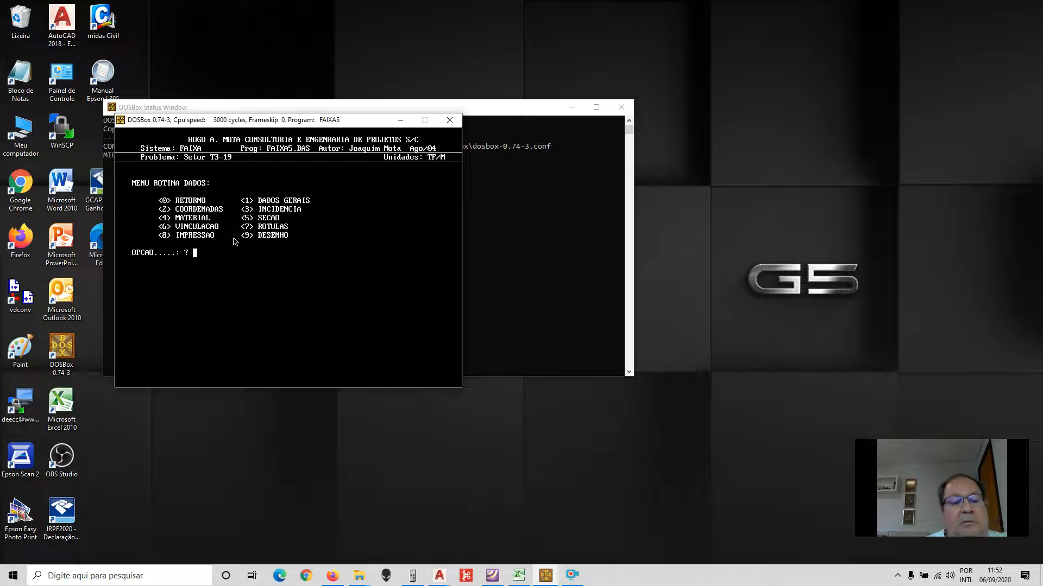
pyautogui.write('7')
pyautogui.press('Return')
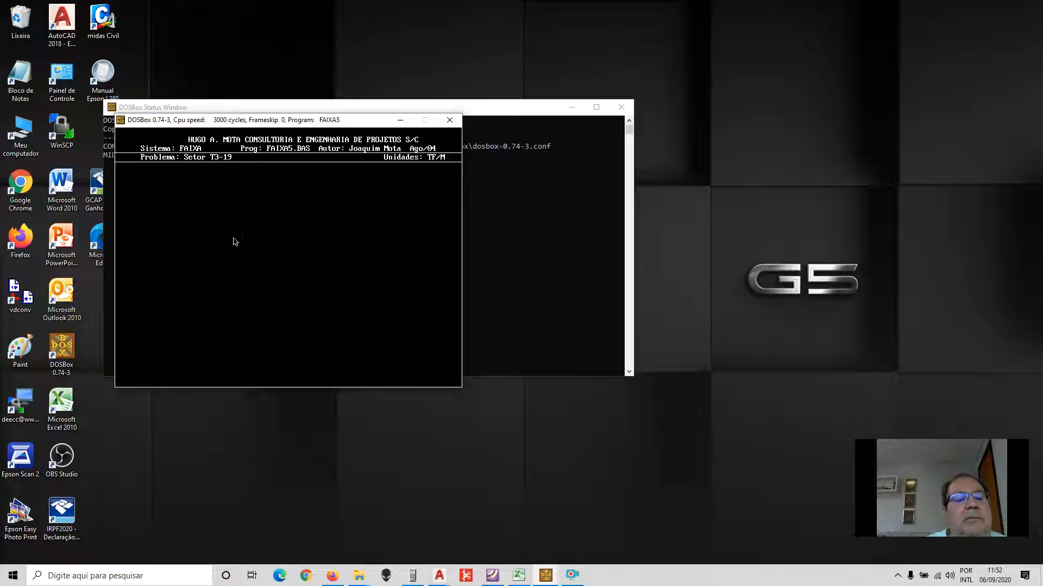
# - View the drawing (Desenho) of the T3-19 structure in FAIXA5 and return to the main menu
pyautogui.write('9')
pyautogui.press('Return')
pyautogui.press('Return')
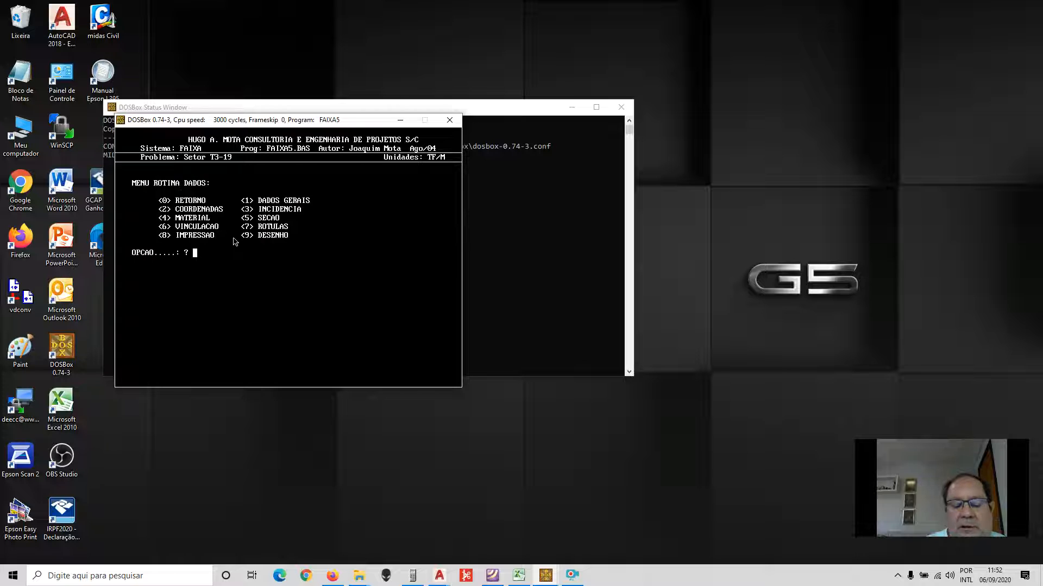
pyautogui.write('0')
pyautogui.press('Return')
# - Process the nodal loads (Cargas Nodais) and member loads (Cargas nas Barras) of T3-19 in FAIXA5's loading routine
pyautogui.write('2')
pyautogui.press('Return')
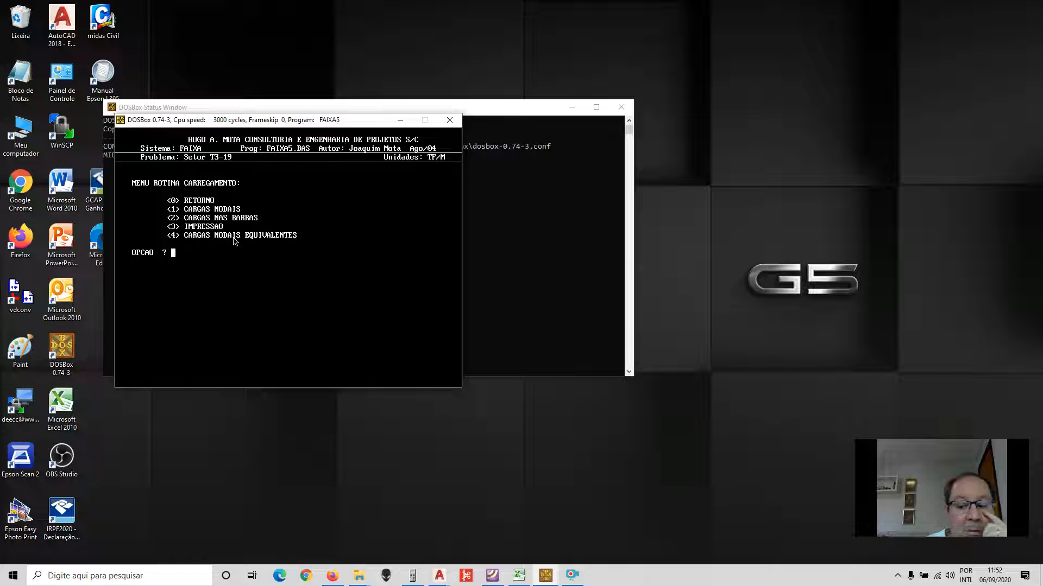
pyautogui.write('1')
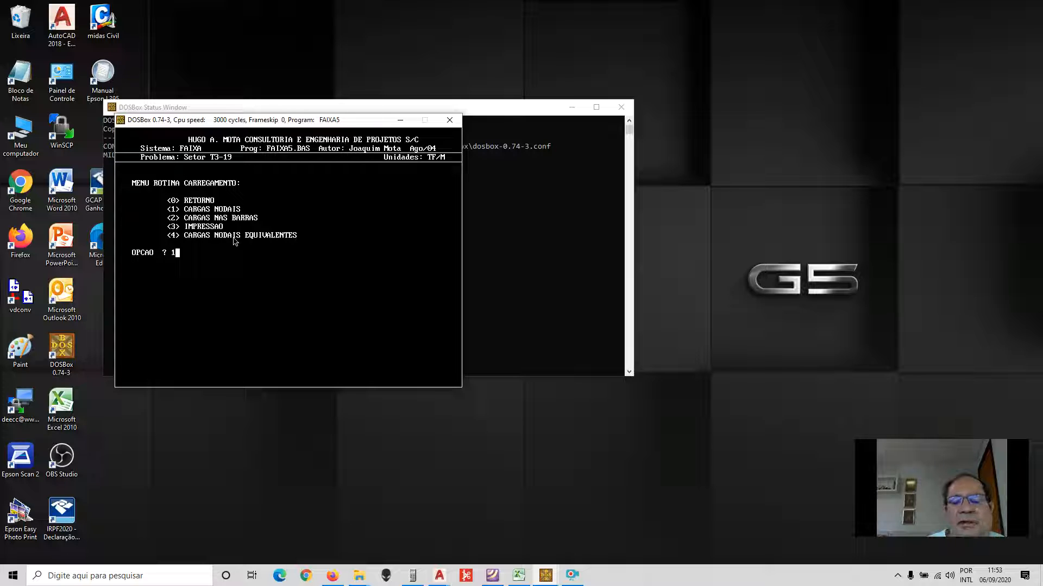
pyautogui.press('Return')
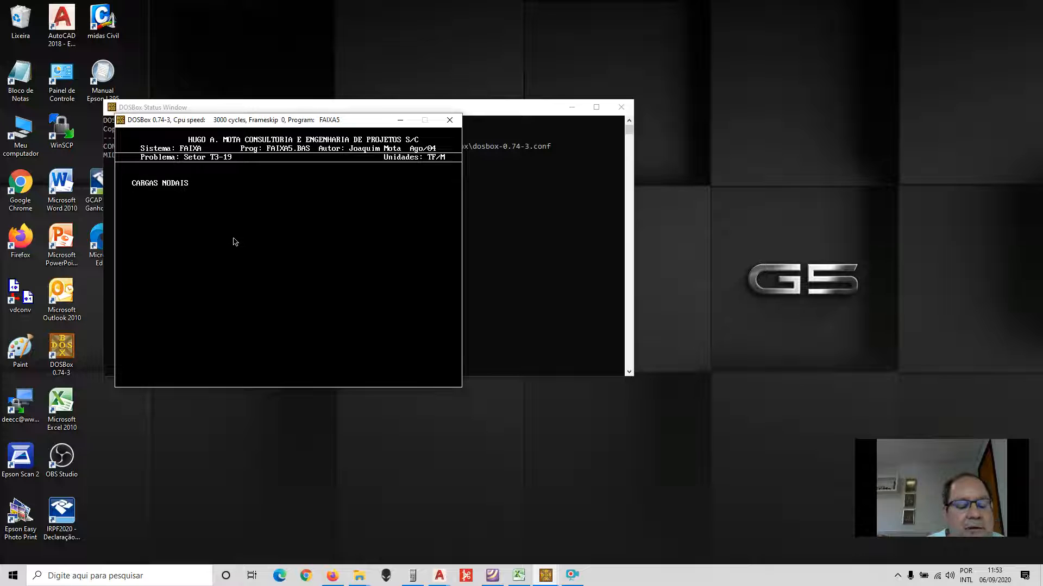
pyautogui.write('2')
pyautogui.press('Return')
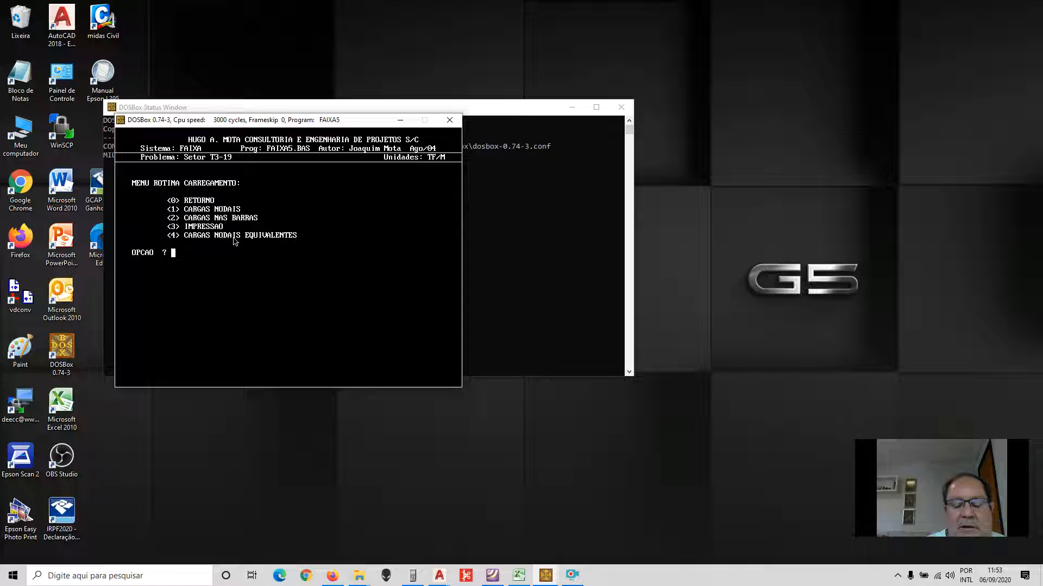
# - Return to FAIXA5's main menu and run the structural analysis (Analise) of T3-19
pyautogui.write('0')
pyautogui.press('Return')
pyautogui.write('3')
pyautogui.press('Return')
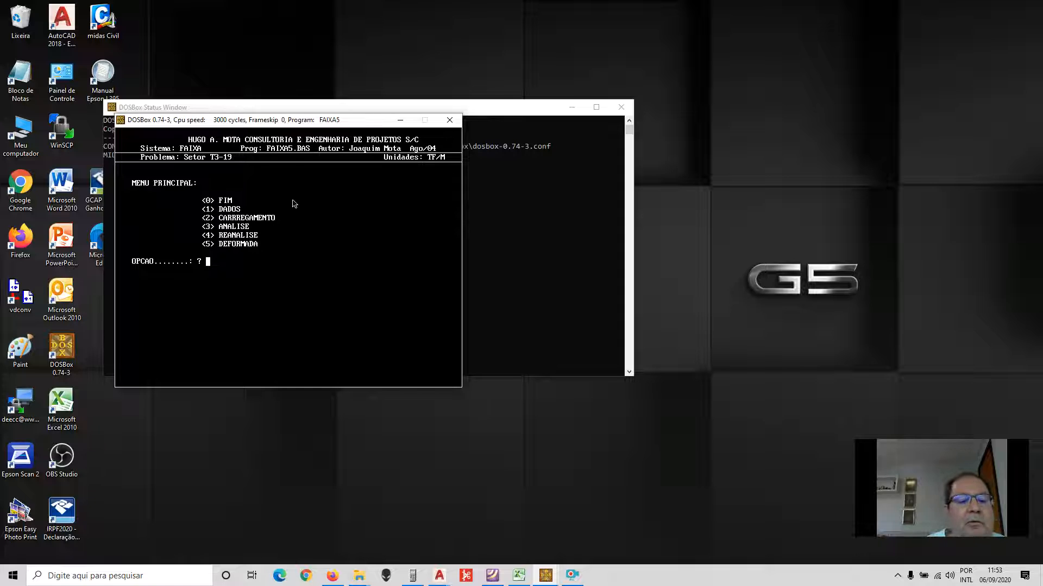
# - View the deformed shape (Deformada) of T3-19 in FAIXA5 and exit the program
pyautogui.write('5')
pyautogui.press('Return')
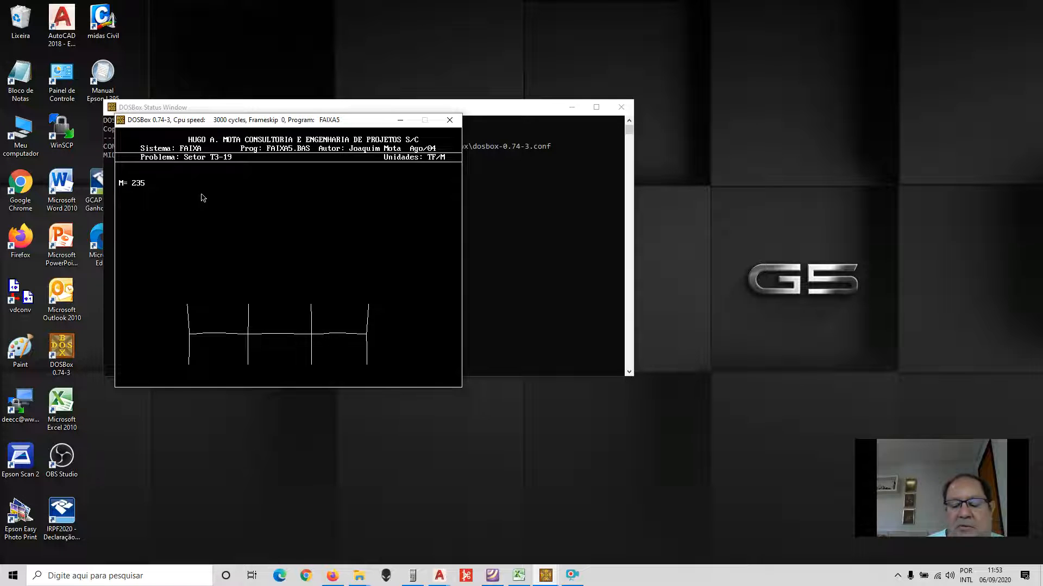
pyautogui.press('Return')
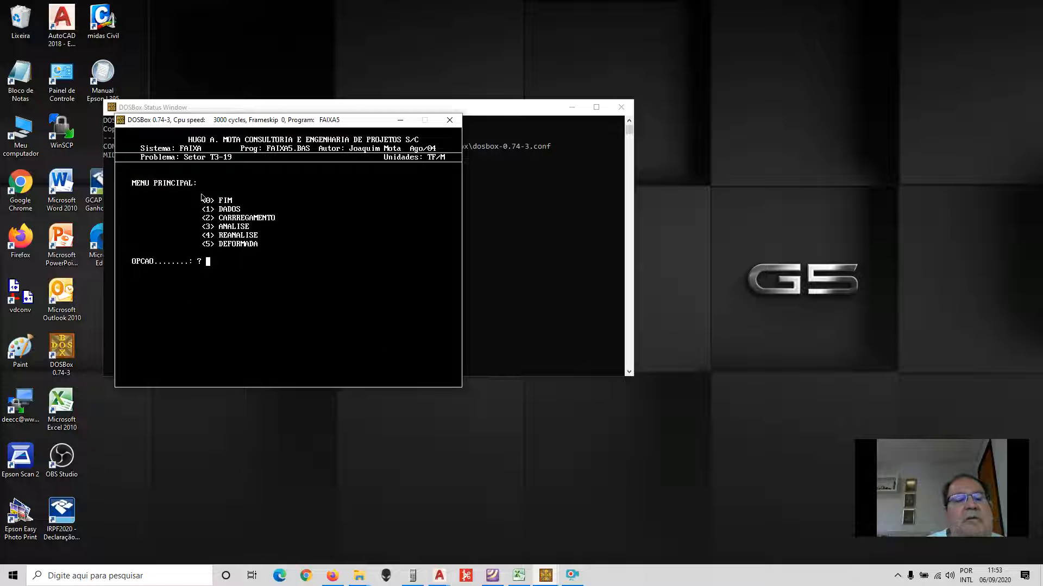
pyautogui.press('Return')
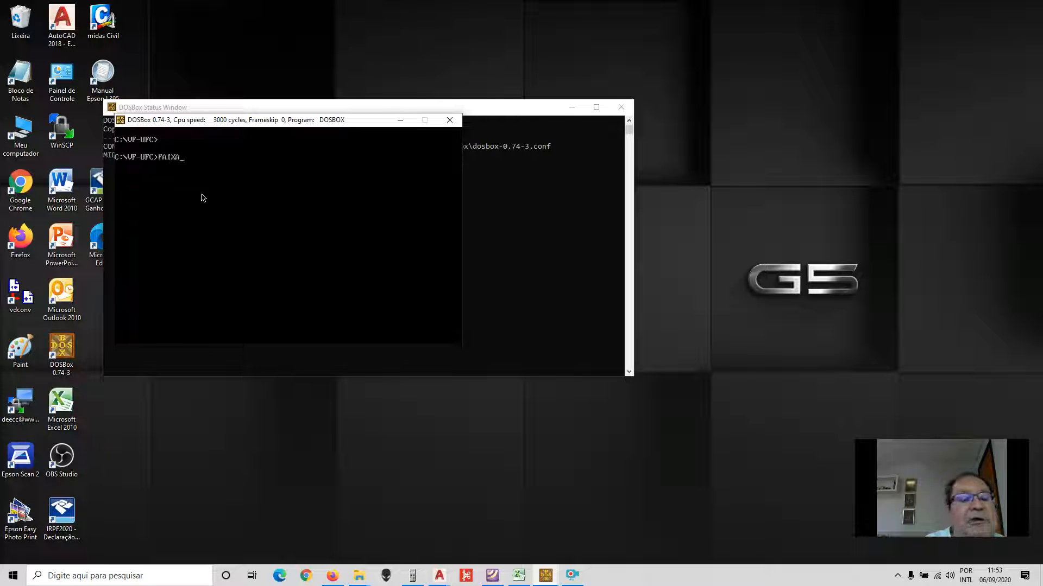
# - Run the FAIXA6 program and load its general data (Dados Gerais) from data file T3-19
pyautogui.press('Return')
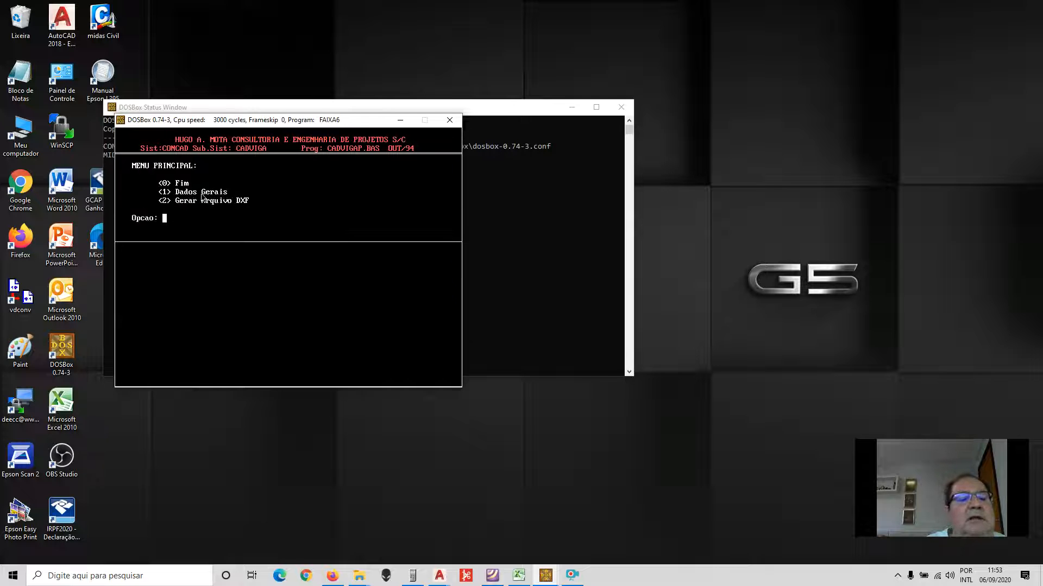
pyautogui.press('1')
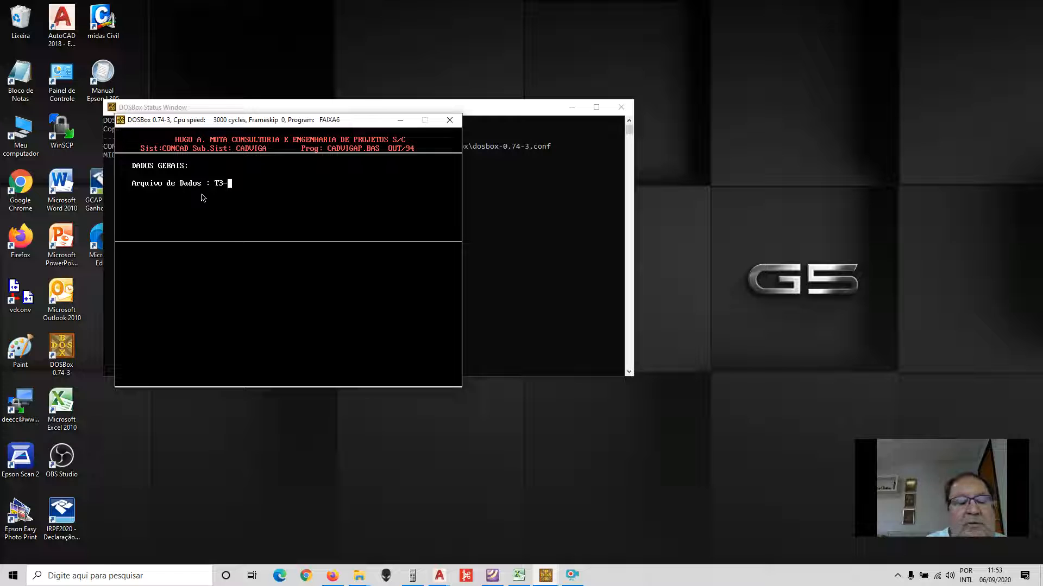
pyautogui.press('Return')
pyautogui.press('Return')
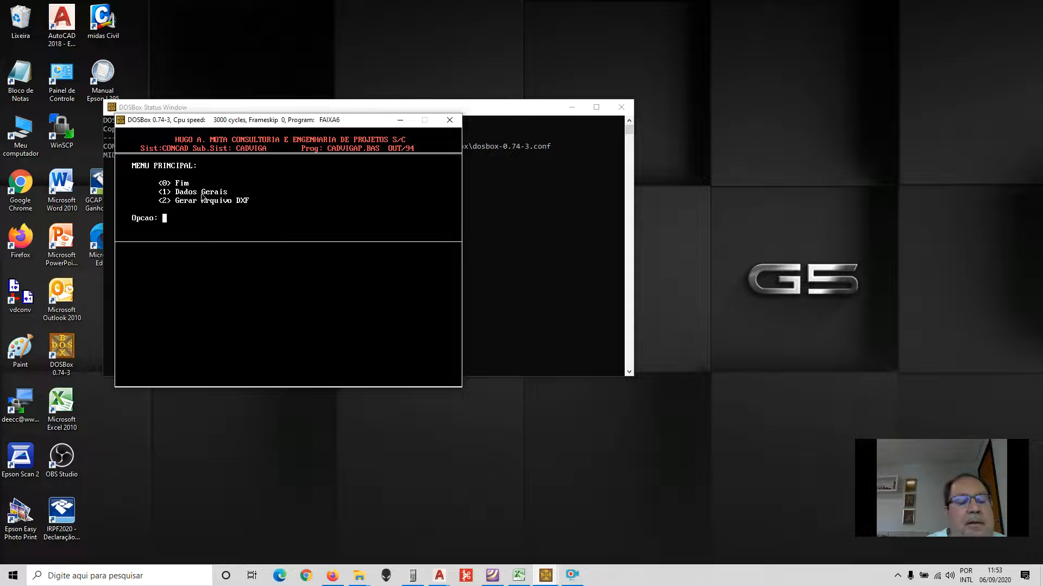
# - Generate the DXF file of the beam's active reinforcement in FAIXA6 and exit the program
pyautogui.press('Return')
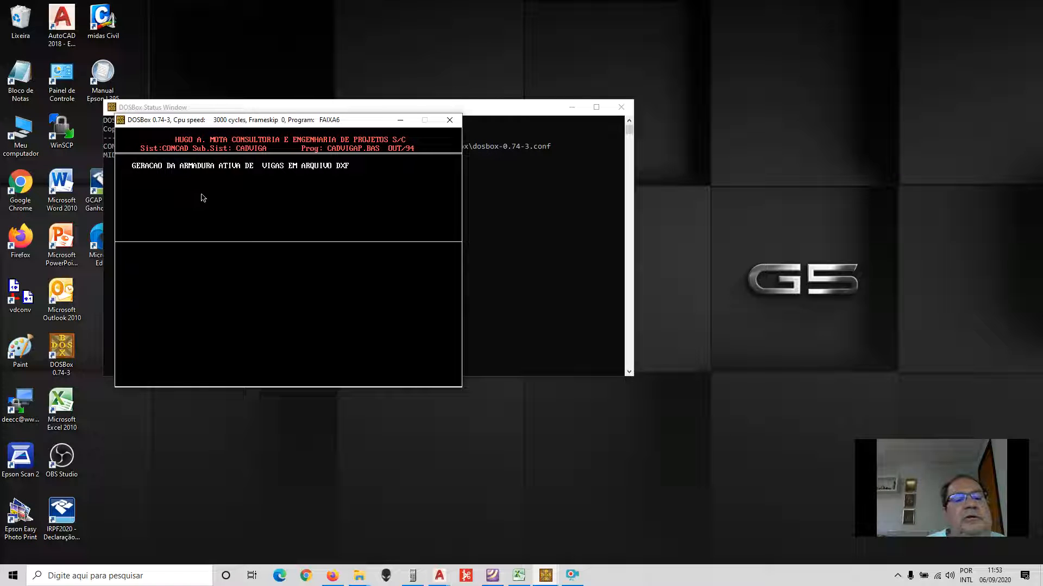
pyautogui.press('Return')
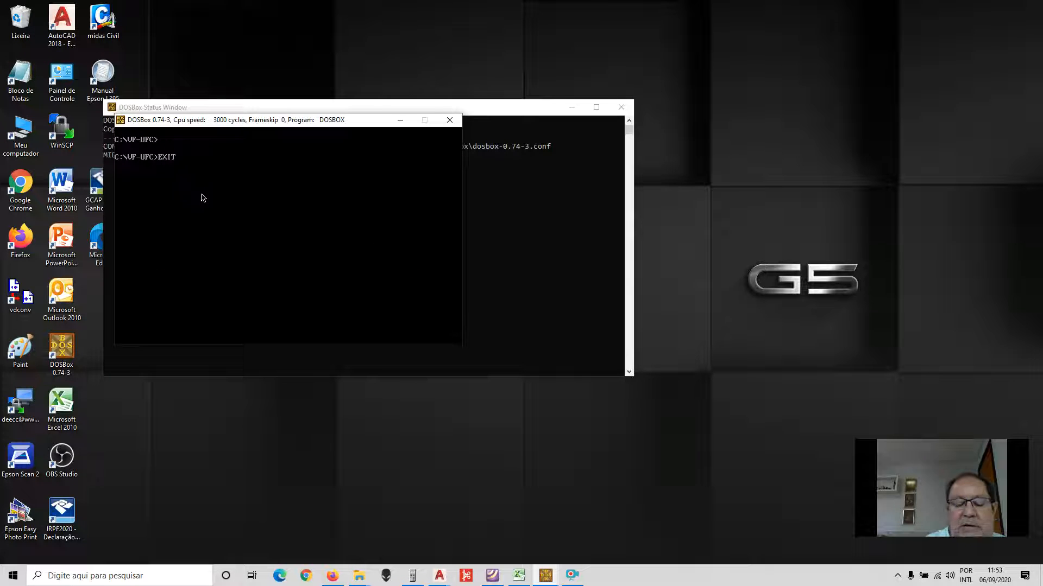
# - Exit DOSBox and open the T3-19 DXF drawing from the VF-UFC folder in AutoCAD
pyautogui.write('EXIT')
pyautogui.press('Return')
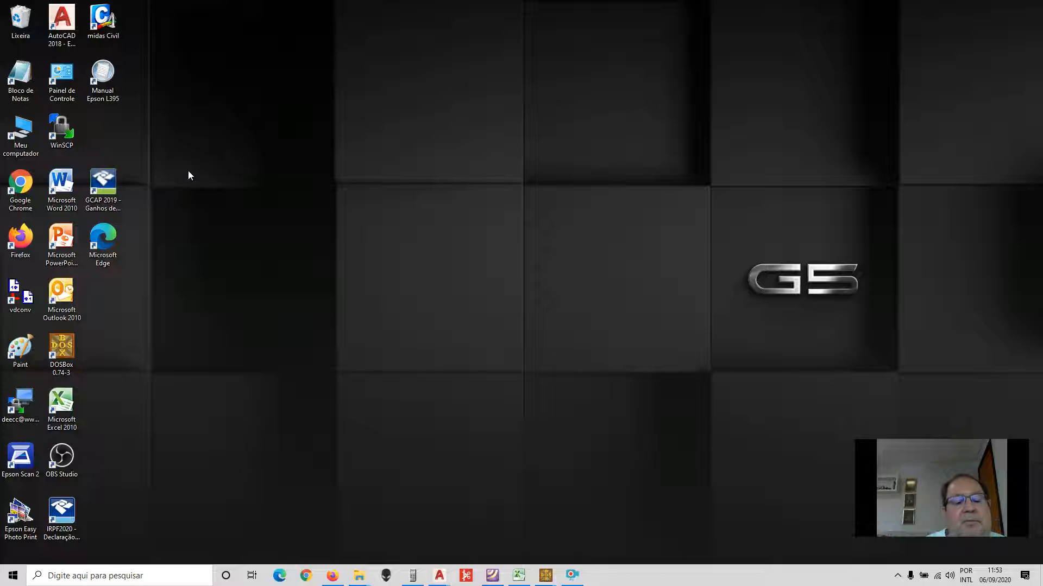
pyautogui.moveTo(363, 583)
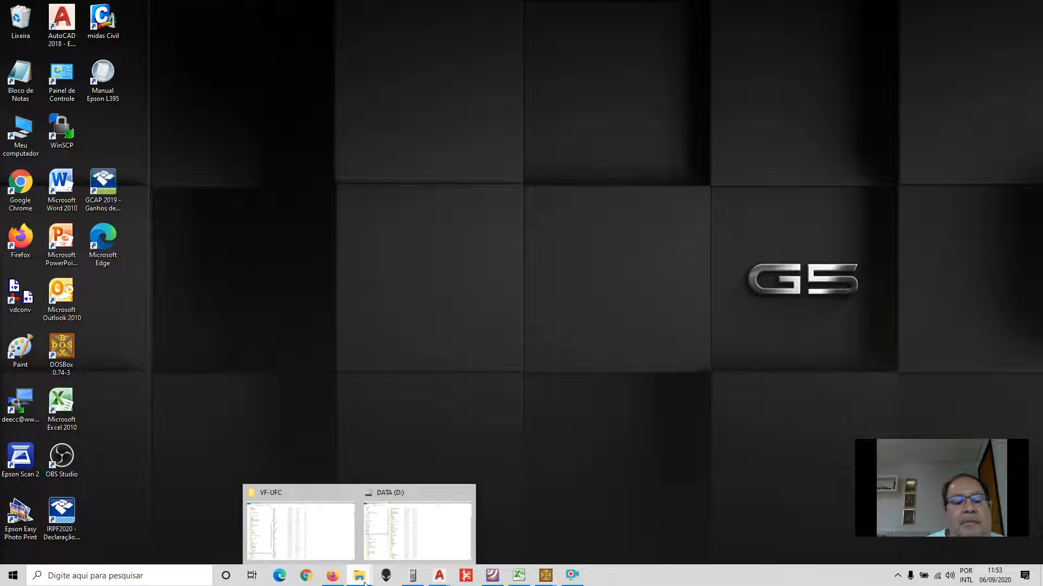
pyautogui.click(338, 546)
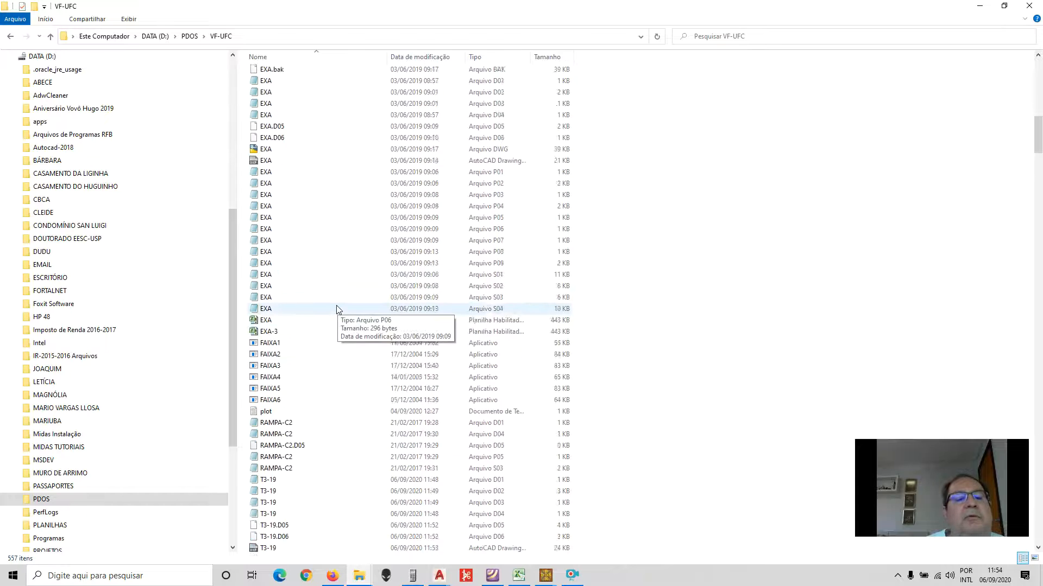
pyautogui.write('tr')
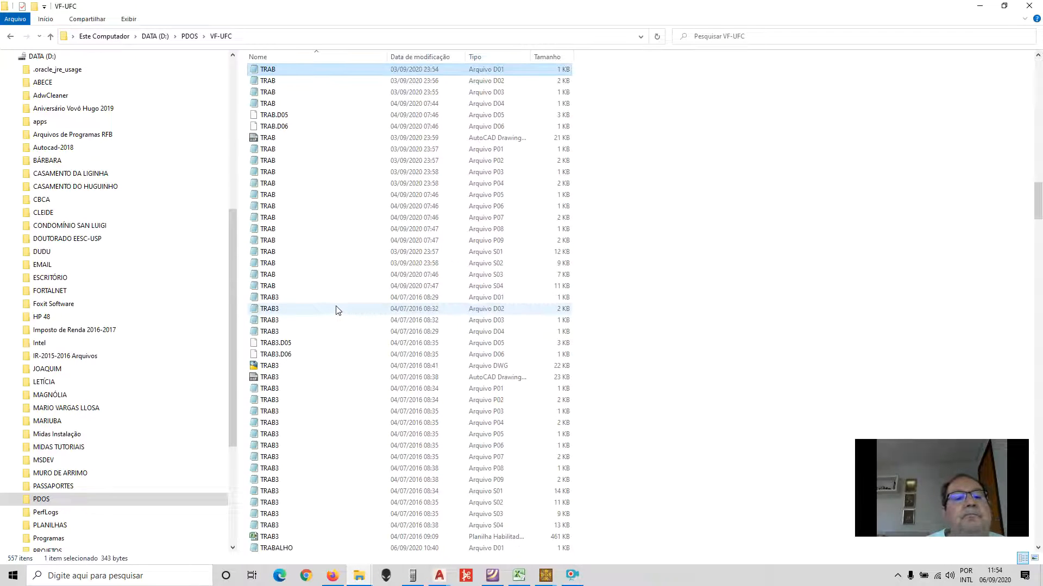
pyautogui.scroll(14, 333, 313)
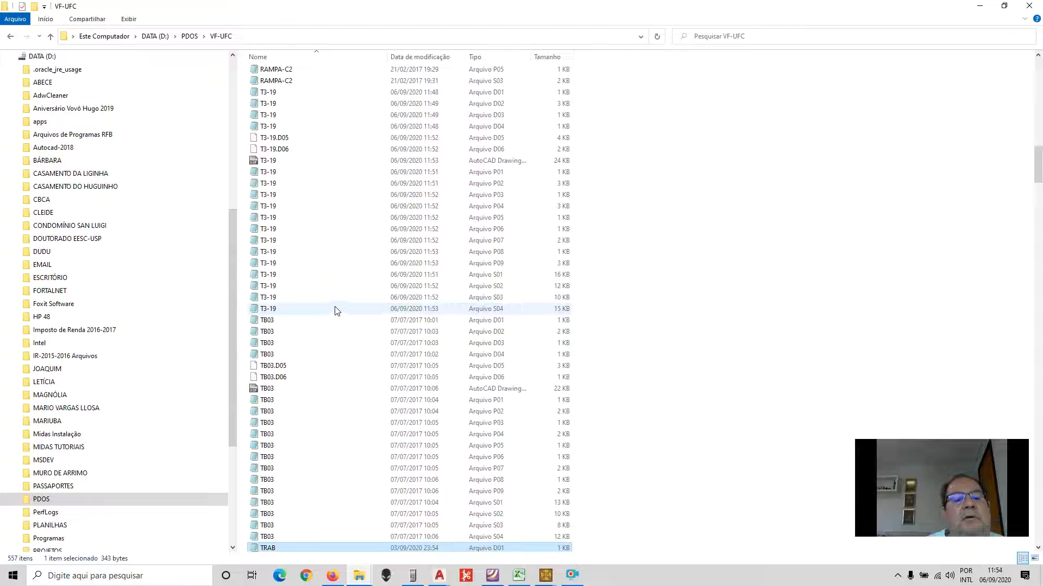
pyautogui.doubleClick(263, 163)
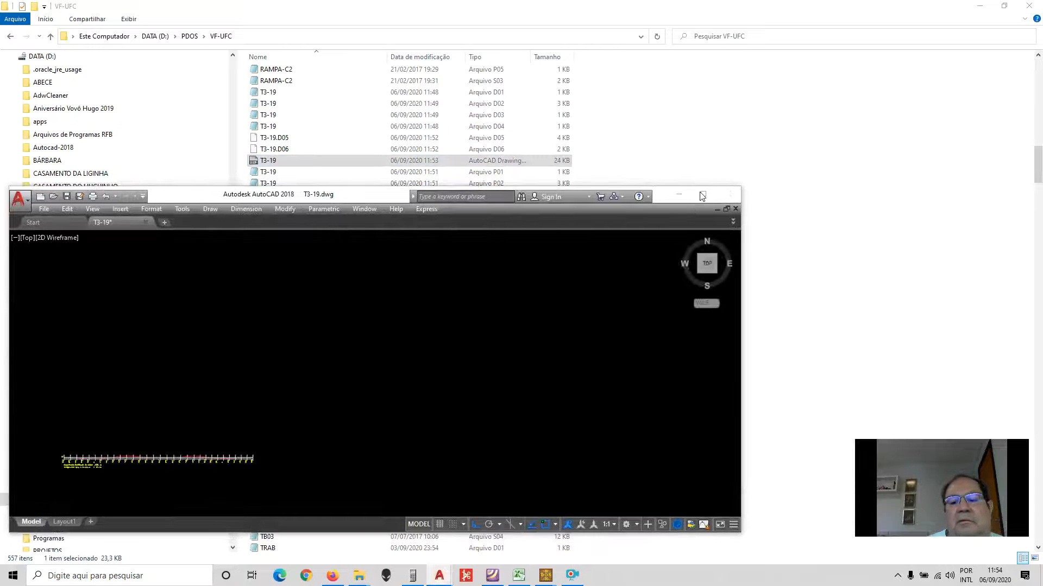
pyautogui.click(702, 196)
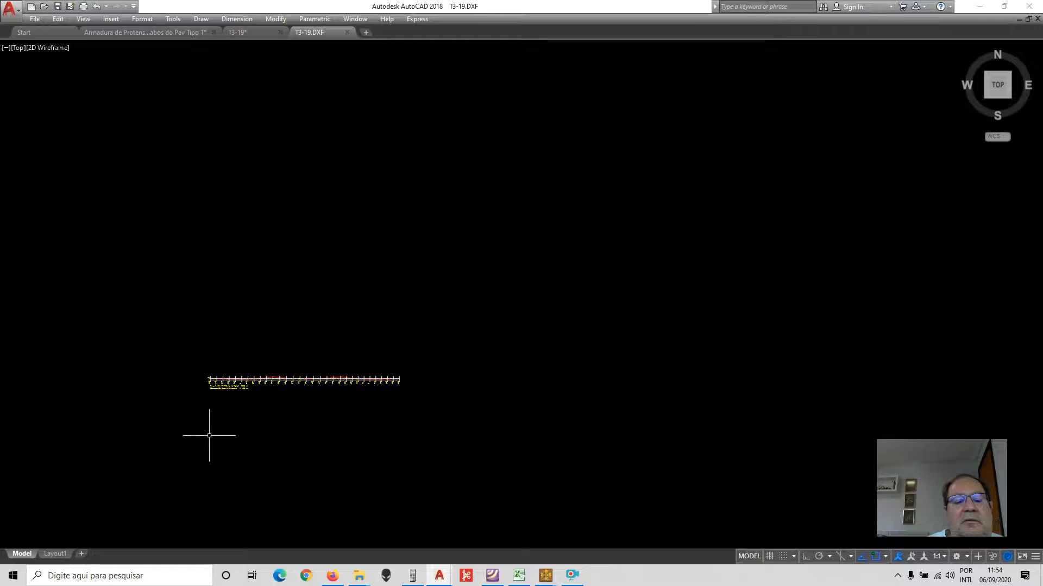
pyautogui.scroll(5, 315, 354)
pyautogui.scroll(-3, 477, 181)
pyautogui.scroll(7, 217, 214)
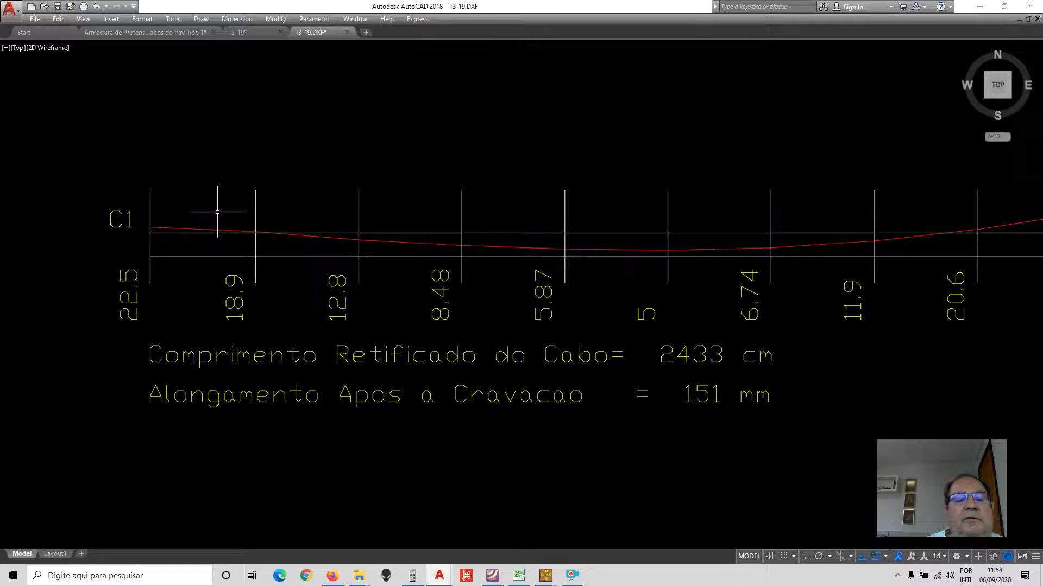
pyautogui.click(275, 19)
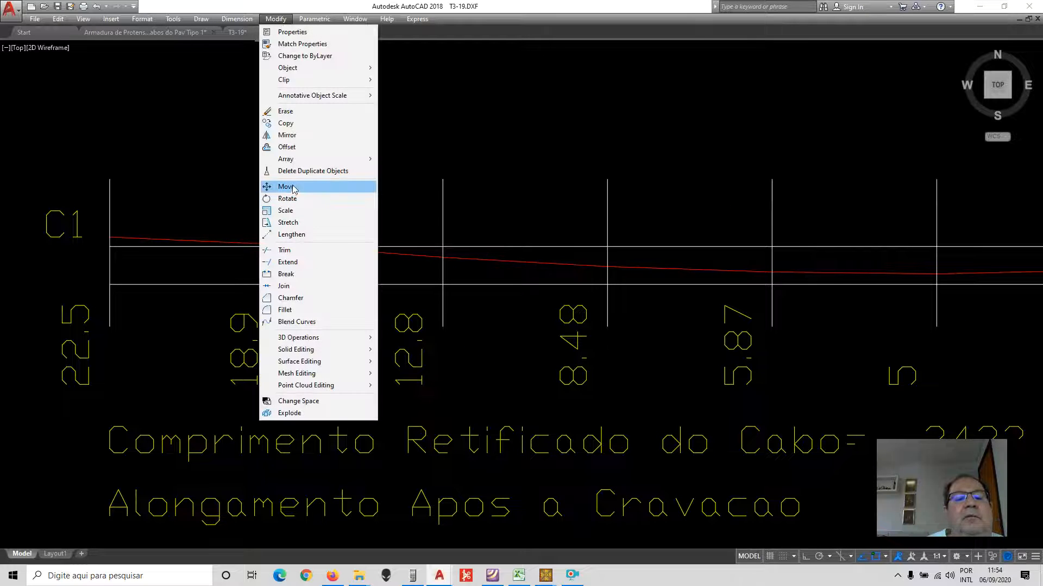
pyautogui.click(291, 123)
pyautogui.click(508, 244)
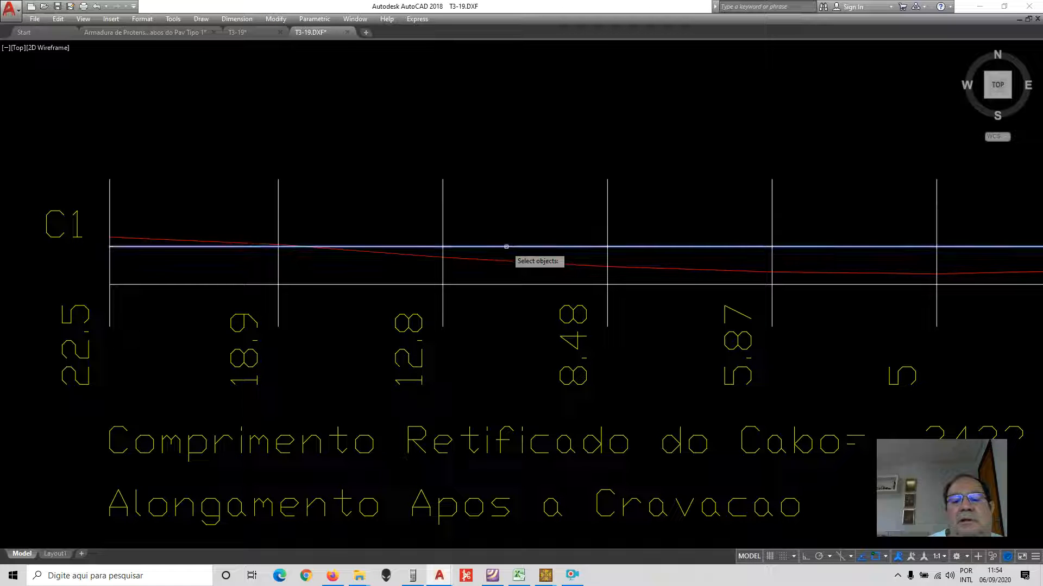
pyautogui.press('Return')
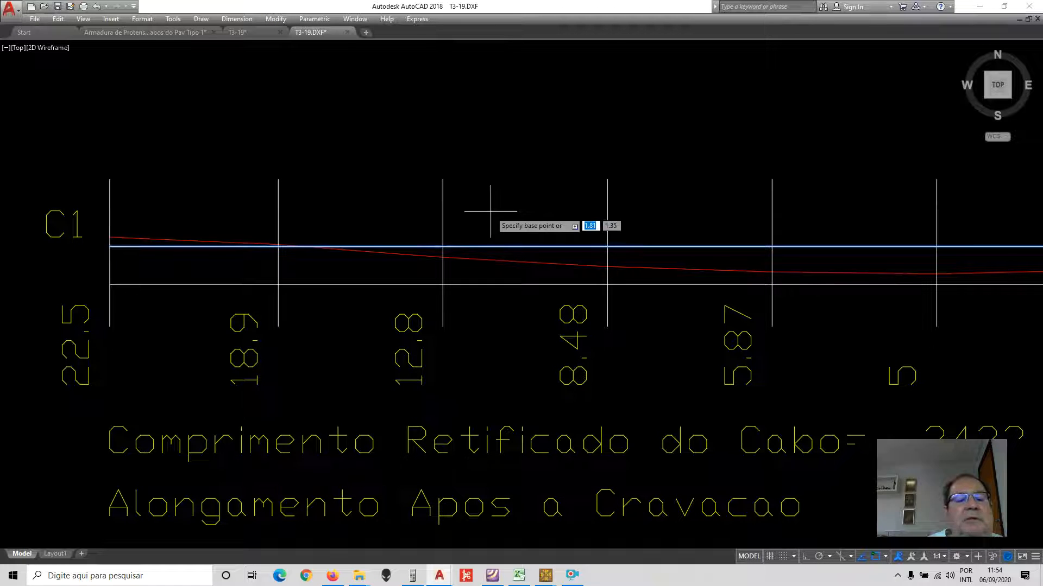
pyautogui.click(276, 18)
pyautogui.press('Escape')
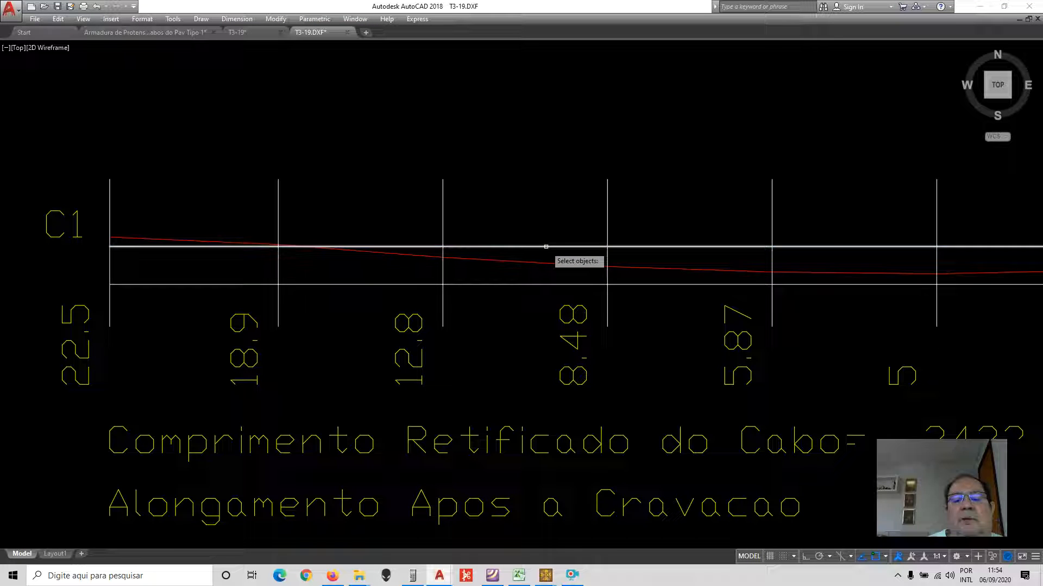
# - Erase the beam's upper edge line and offset its lower edge upward by 0.45
pyautogui.click(275, 18)
pyautogui.click(280, 109)
pyautogui.click(276, 18)
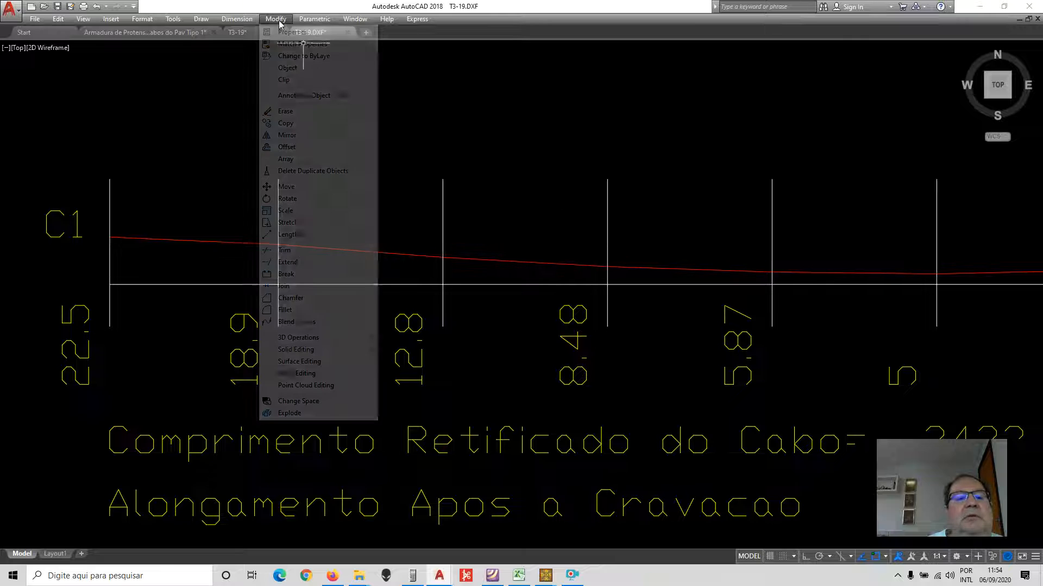
pyautogui.click(286, 146)
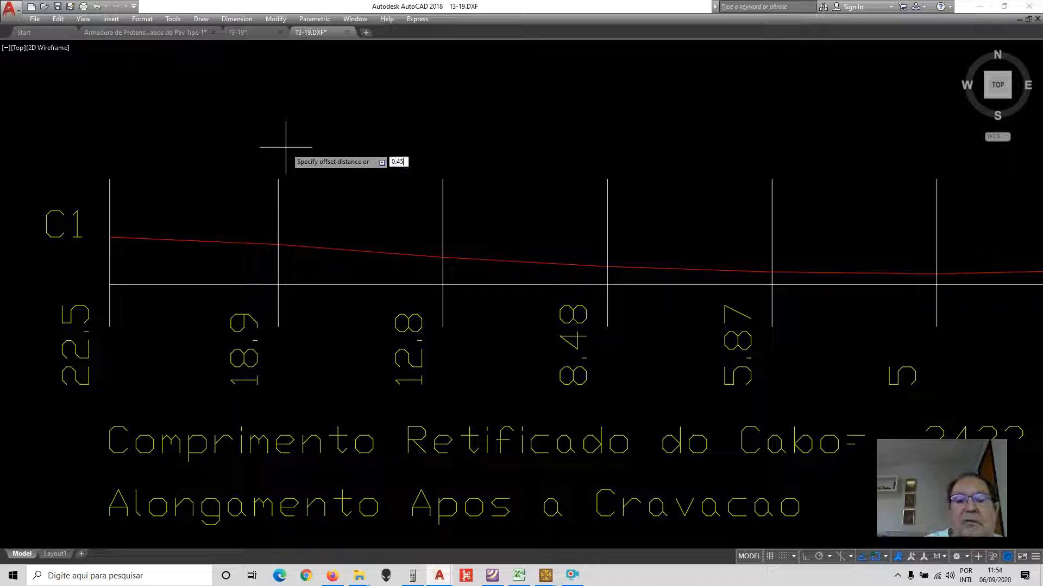
pyautogui.press('Return')
pyautogui.click(227, 284)
pyautogui.click(227, 260)
# - Examine cable C1's profile between the beam's new upper edge and its lower edge, and end the Offset command
pyautogui.scroll(-3, 130, 223)
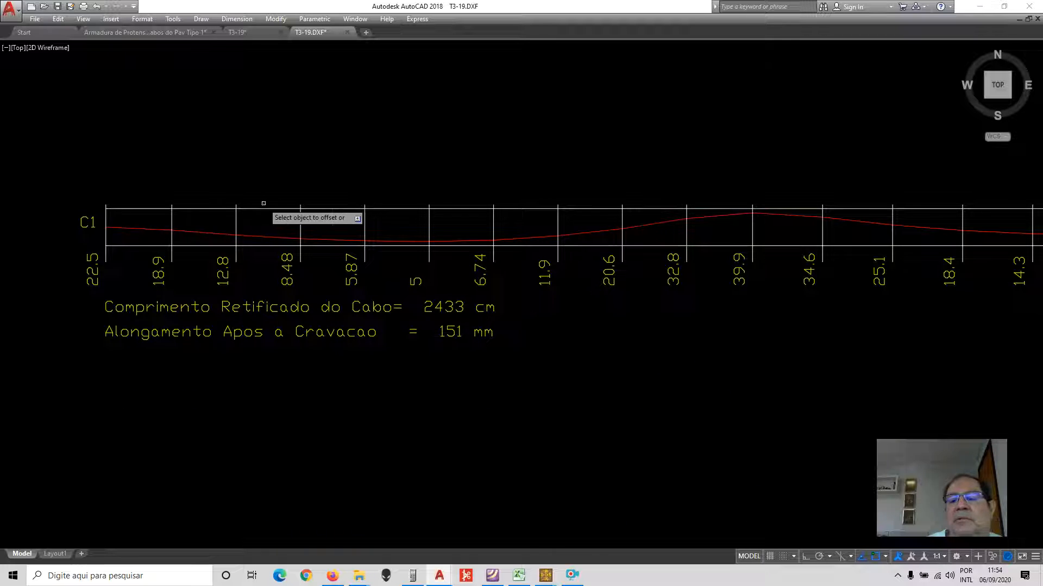
pyautogui.scroll(-2, 262, 205)
pyautogui.scroll(2, 235, 210)
pyautogui.scroll(-2, 411, 236)
pyautogui.scroll(4, 366, 221)
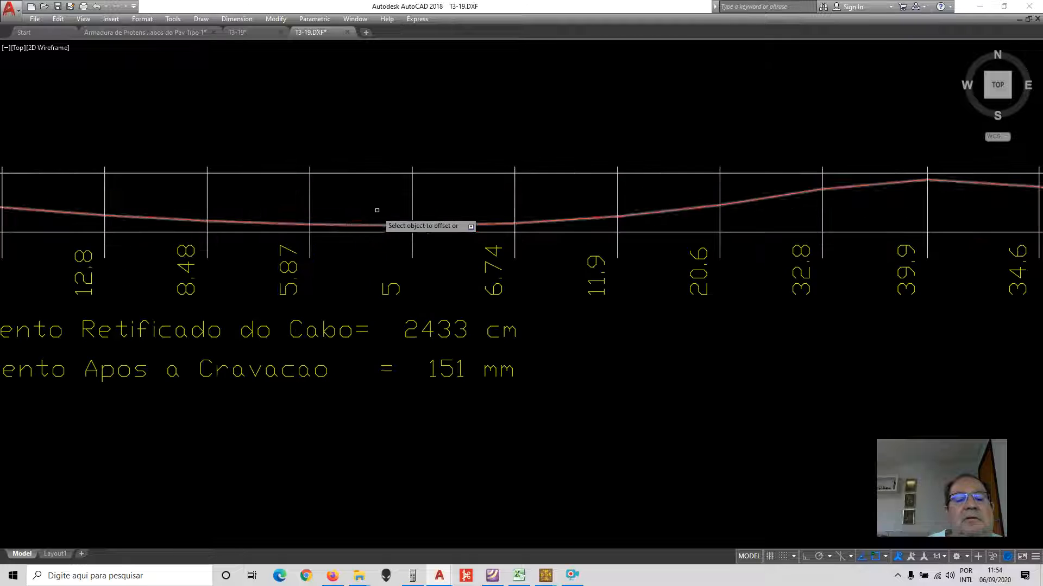
pyautogui.scroll(-5, 458, 181)
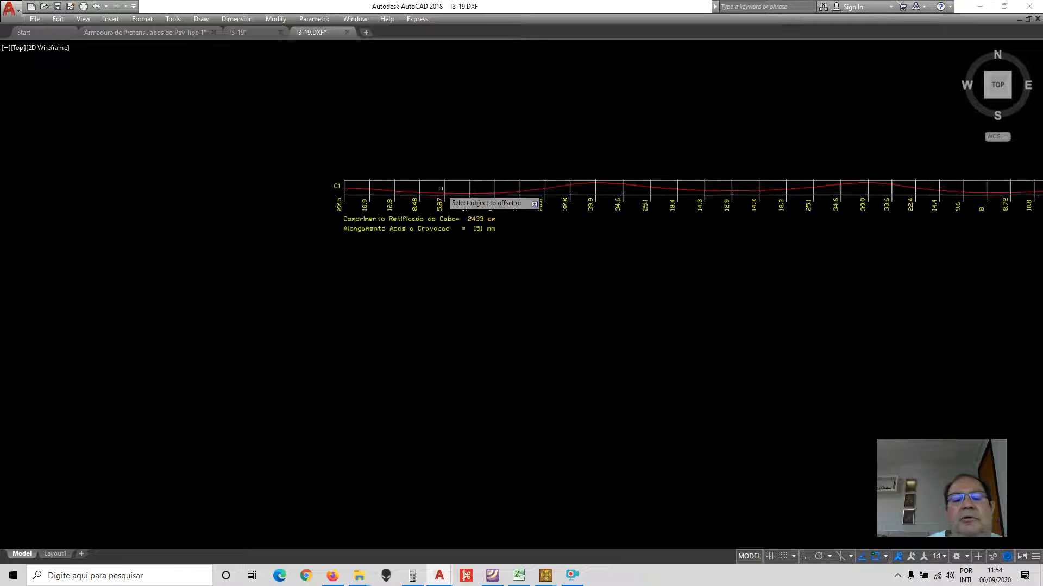
pyautogui.scroll(7, 442, 193)
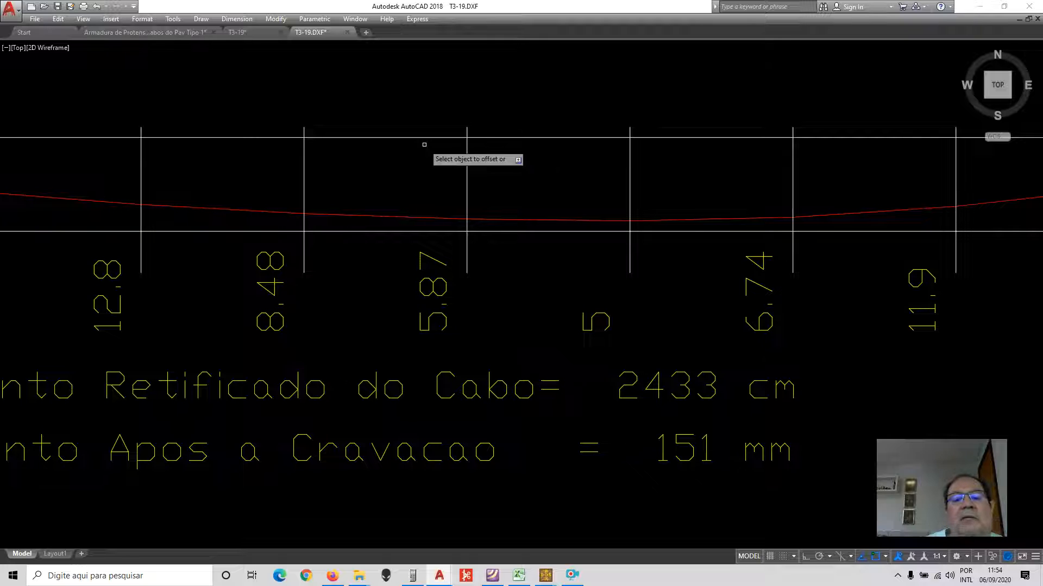
pyautogui.click(378, 216)
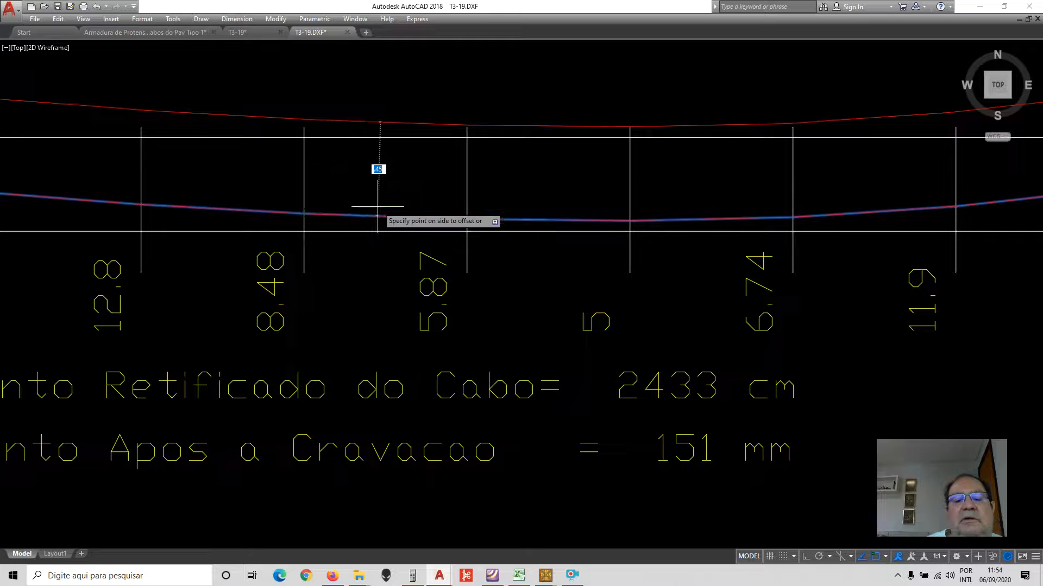
pyautogui.press('Escape')
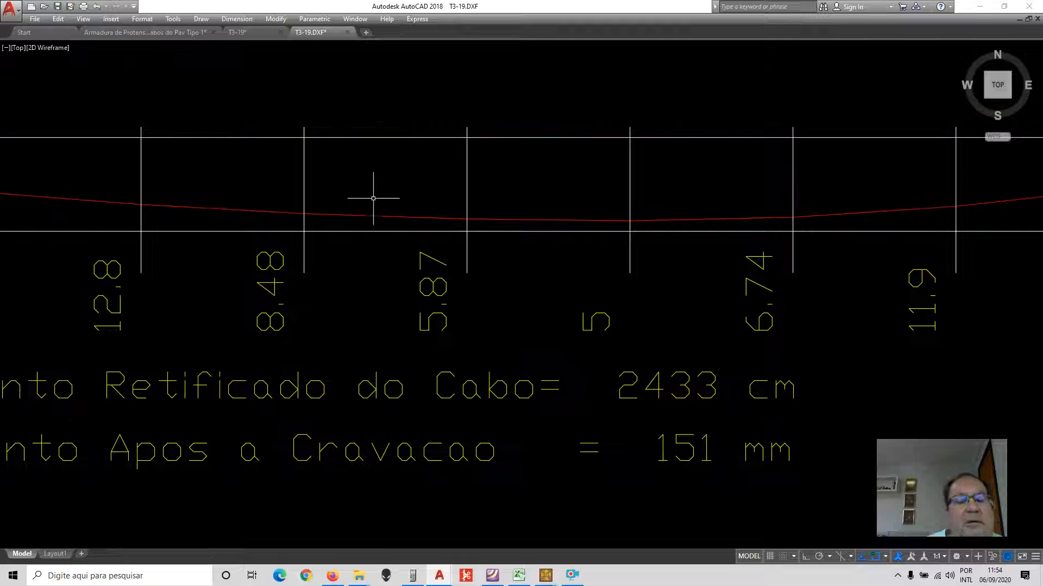
# - Smooth the red cable polyline C1 into a curve with the PEDIT command
pyautogui.write('PEDIT')
pyautogui.press('Return')
pyautogui.click(362, 213)
pyautogui.click(392, 296)
pyautogui.press('Escape')
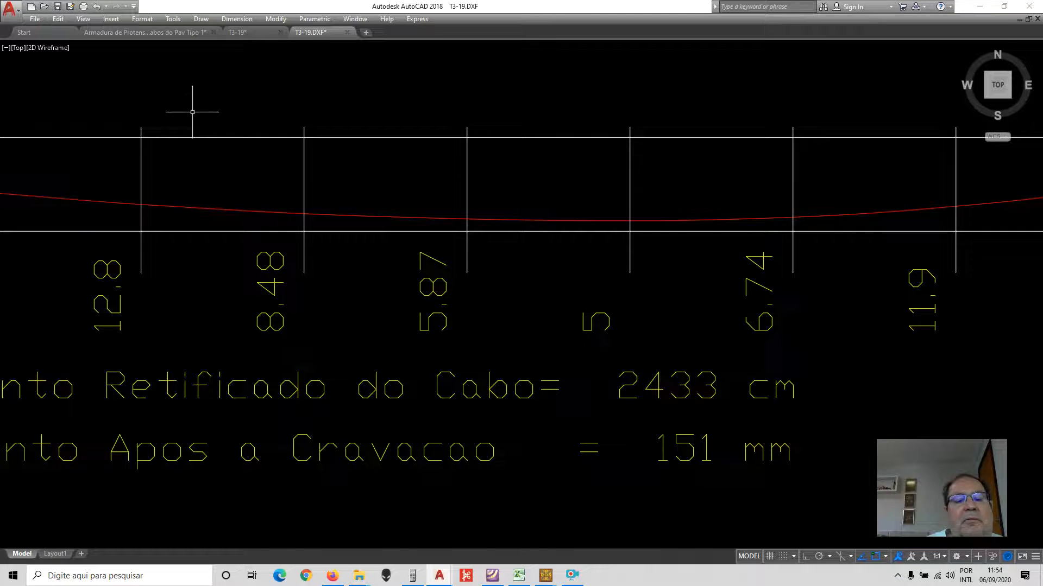
# - Examine the smoothed cable along the whole beam, including its end, ordinates and length and elongation texts
pyautogui.scroll(-6, 194, 105)
pyautogui.scroll(3, 643, 121)
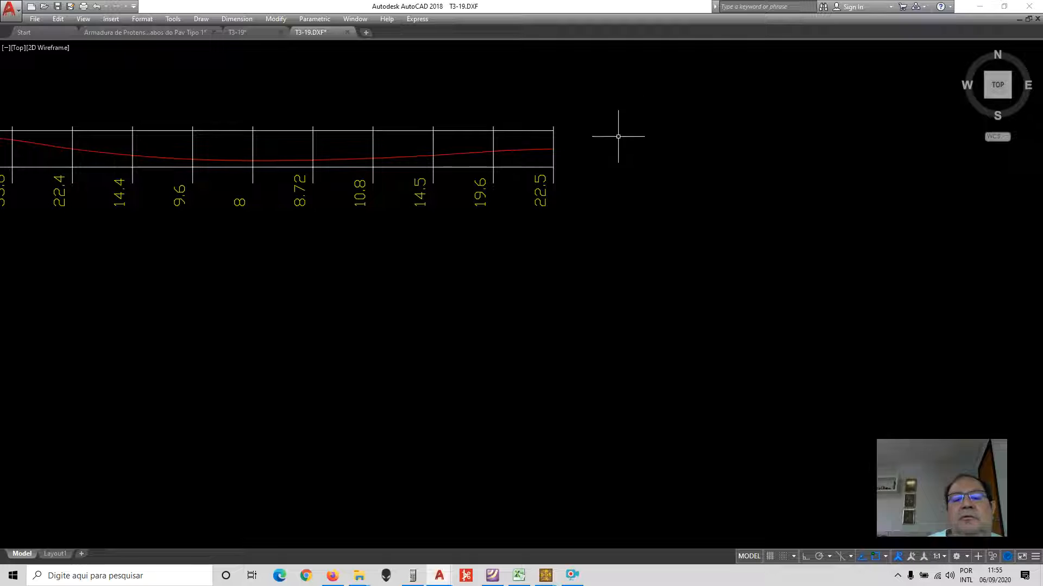
pyautogui.scroll(-3, 675, 139)
pyautogui.scroll(-3, 418, 109)
pyautogui.scroll(5, 77, 103)
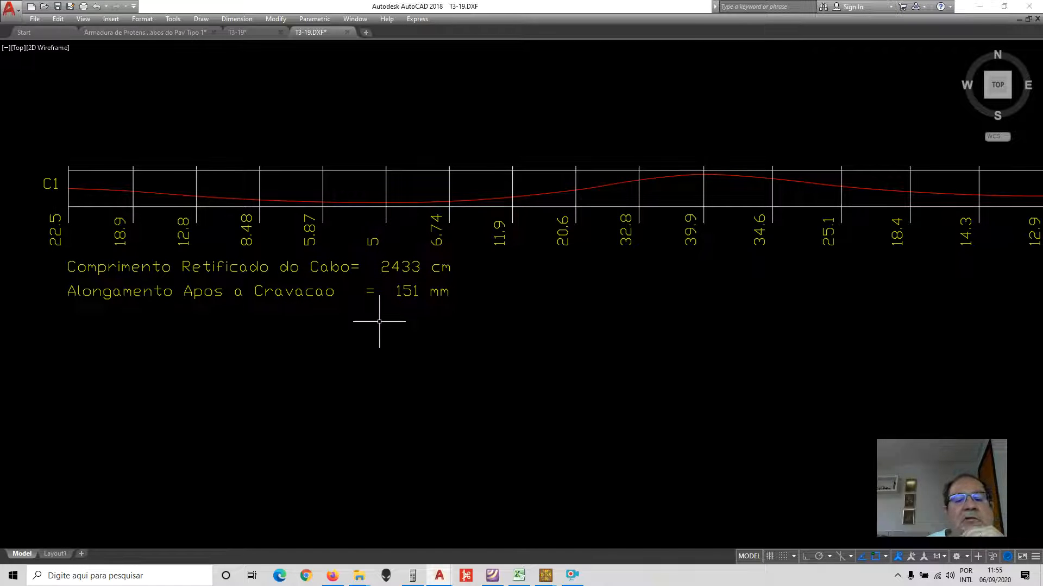
# - Save the C1 cable profile drawing as T3-19.dwg in the VF-UFC folder in AutoCAD 2010/LT2010 Drawing format
pyautogui.scroll(-6, 121, 186)
pyautogui.scroll(2, 182, 190)
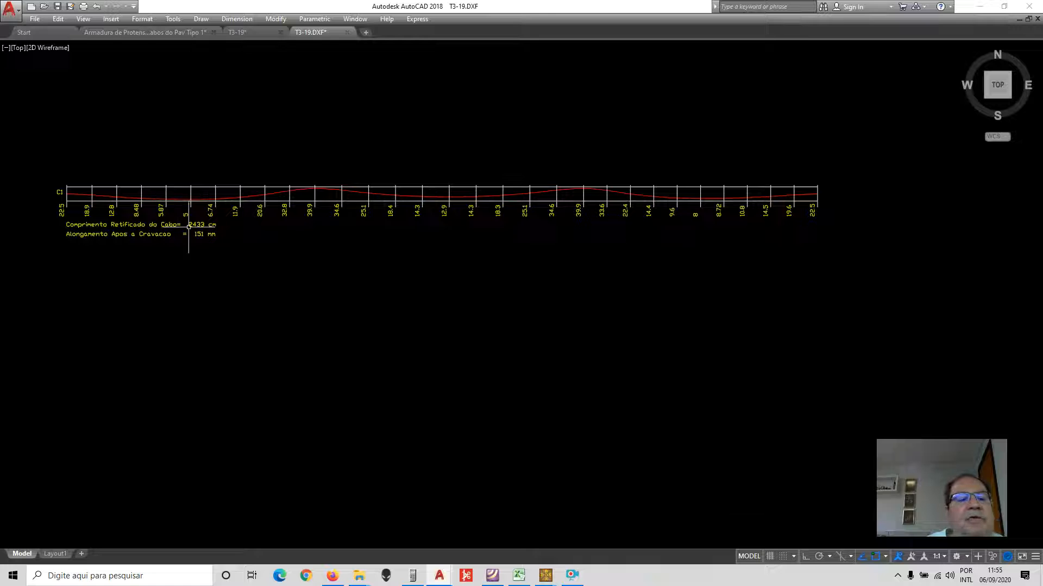
pyautogui.scroll(2, 72, 218)
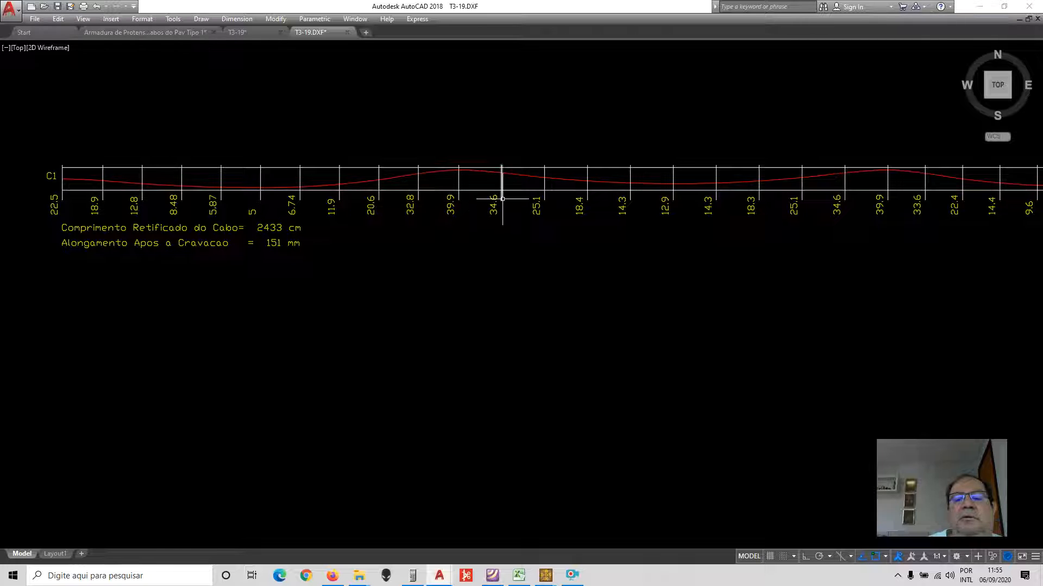
pyautogui.moveTo(502, 199)
pyautogui.mouseDown()
pyautogui.moveTo(321, 214)
pyautogui.moveTo(145, 205)
pyautogui.moveTo(153, 216)
pyautogui.mouseUp()
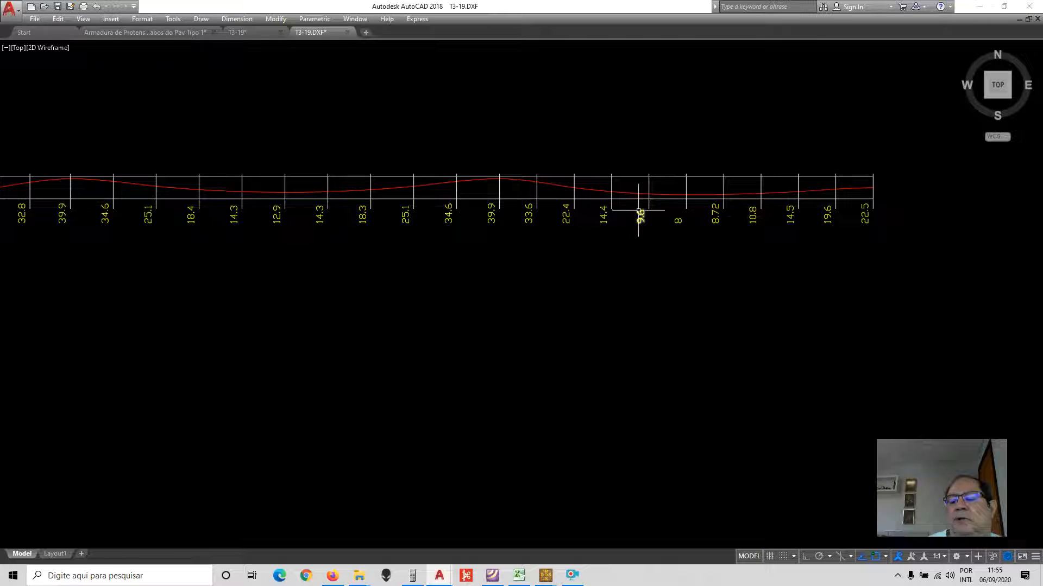
pyautogui.scroll(-2, 640, 205)
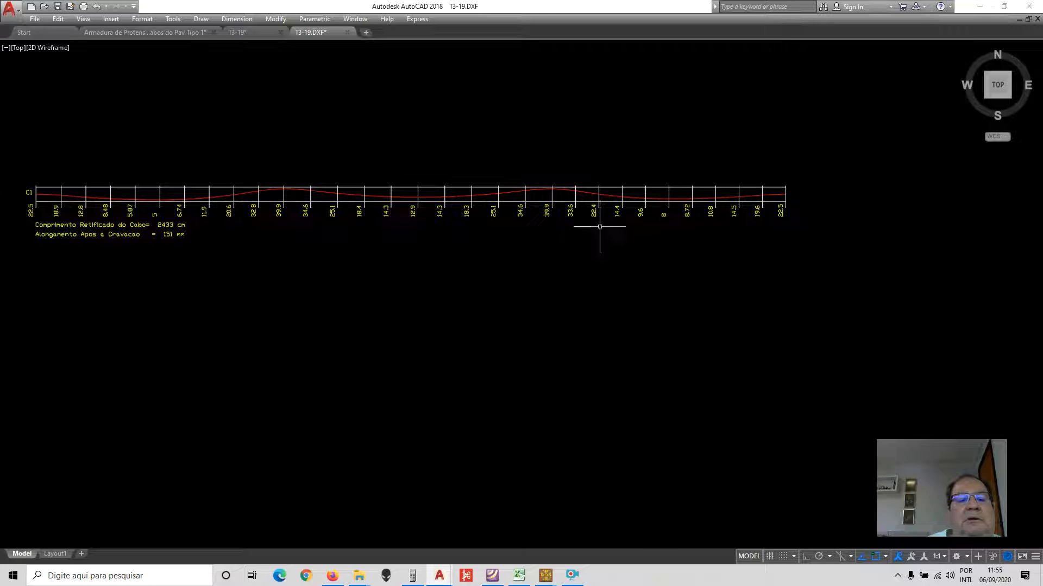
pyautogui.click(58, 7)
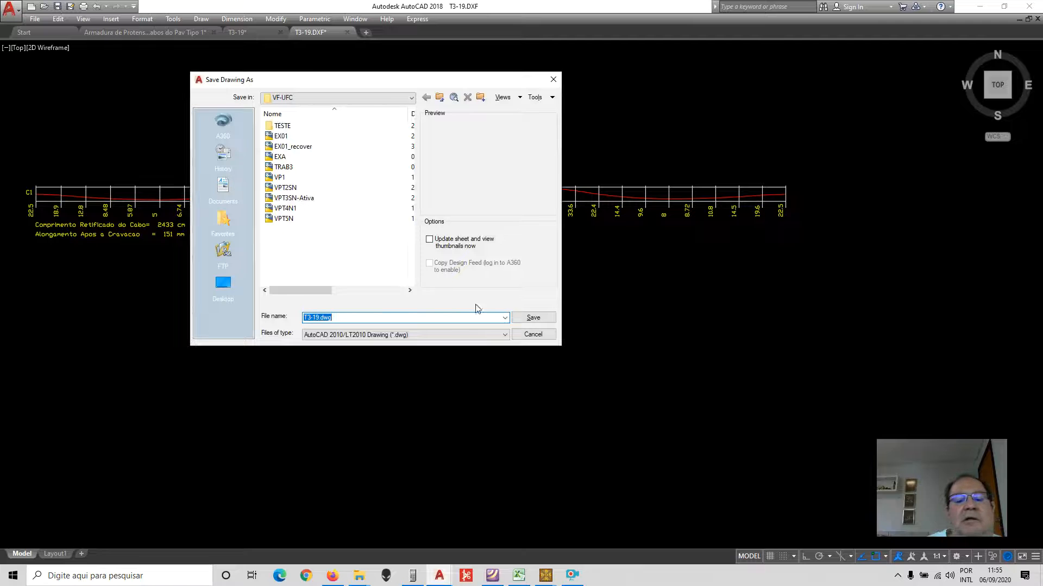
pyautogui.click(532, 318)
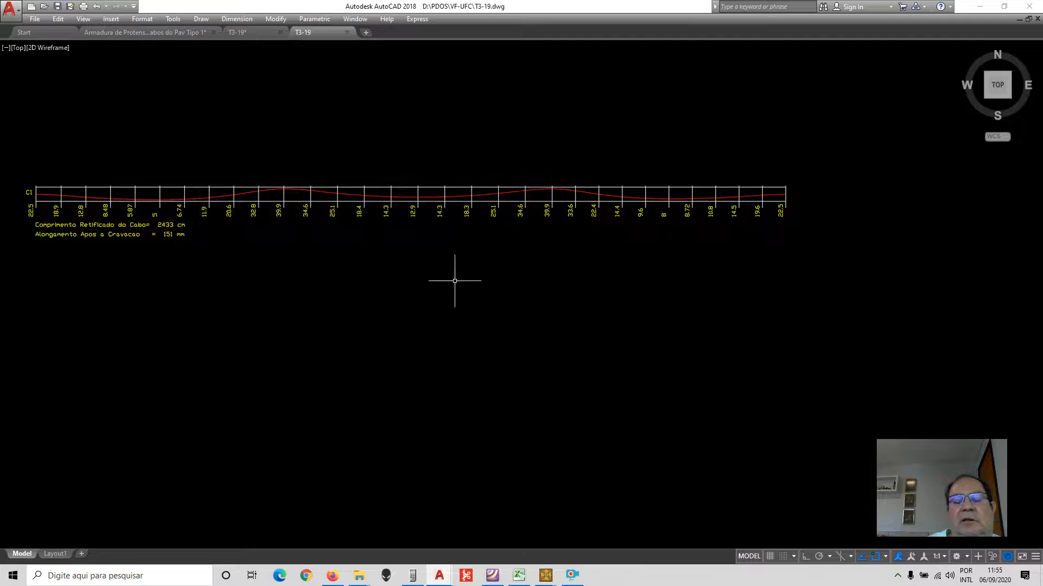
pyautogui.scroll(-2, 454, 280)
pyautogui.scroll(4, 228, 216)
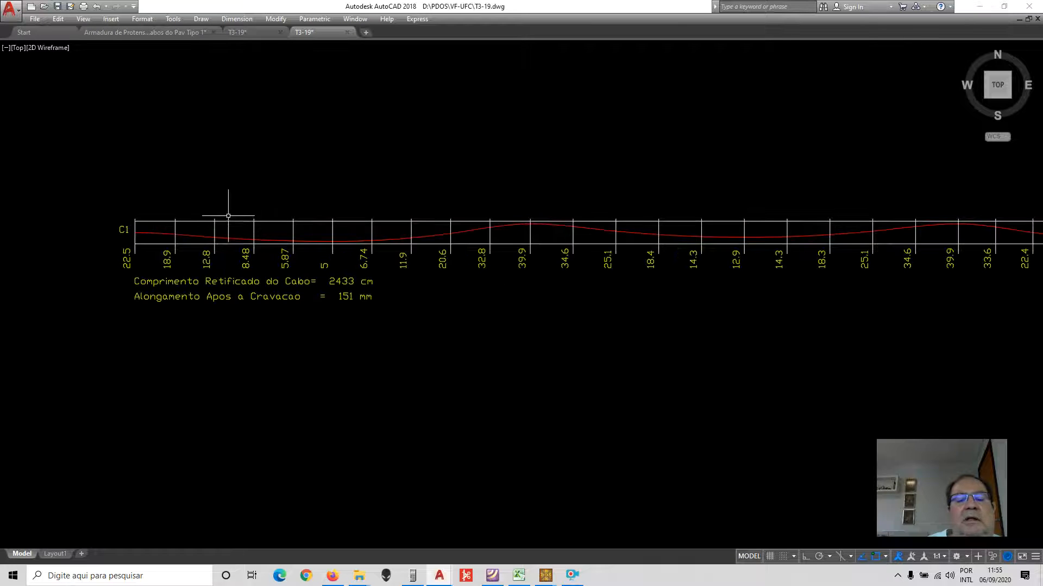
pyautogui.scroll(-2, 229, 215)
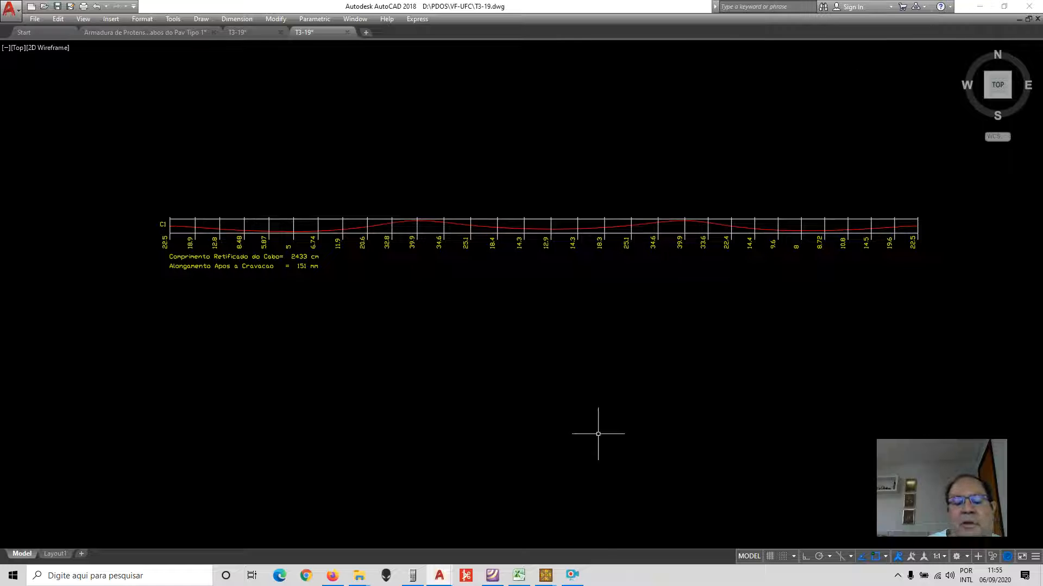
# - Switch to the TRABALHO 03 - 2019 workbook in Excel and run the automatic import for beam T3-19
pyautogui.click(521, 576)
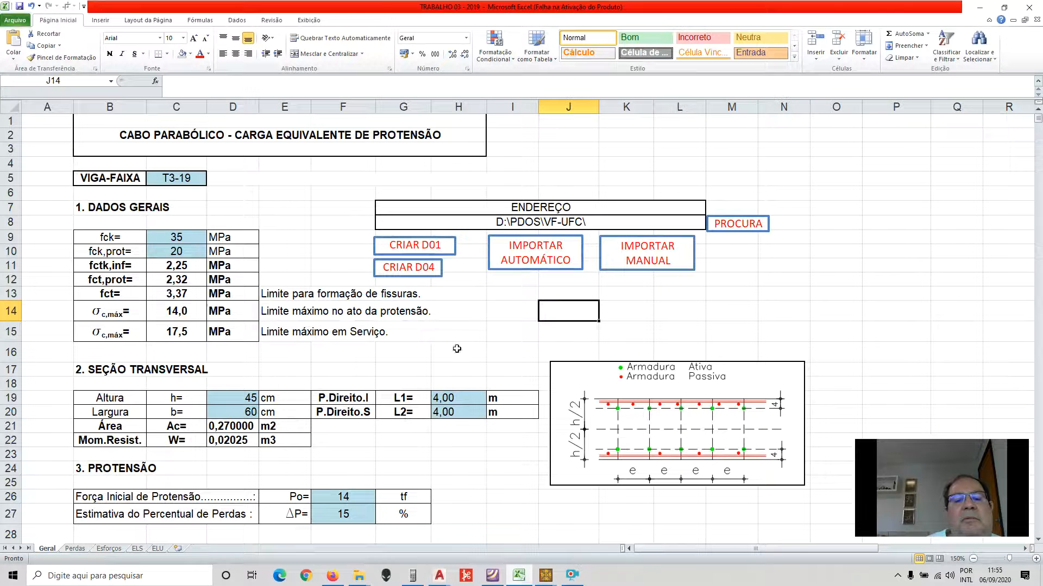
pyautogui.click(563, 264)
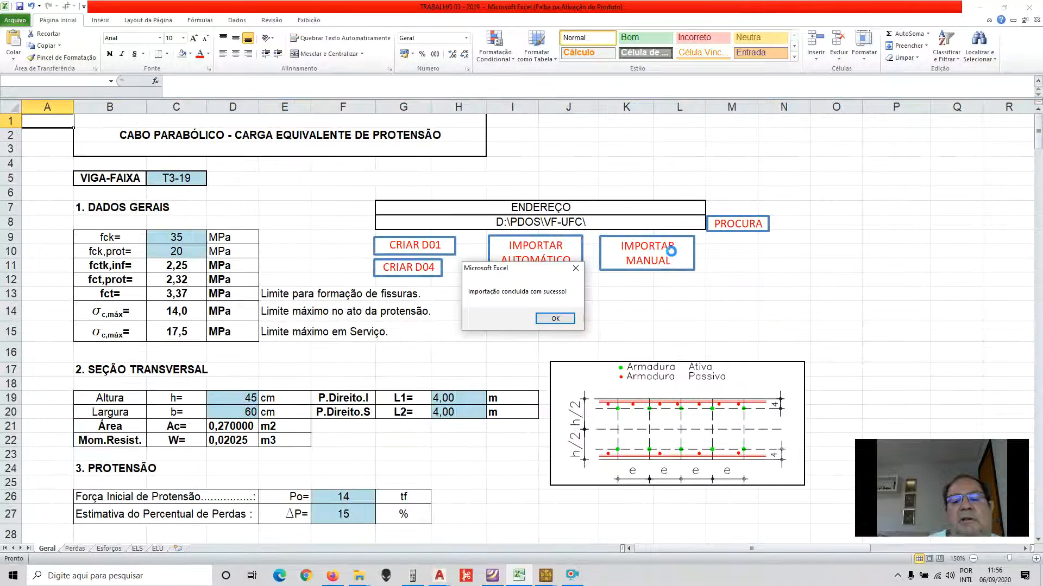
pyautogui.click(554, 319)
pyautogui.scroll(-3, 553, 324)
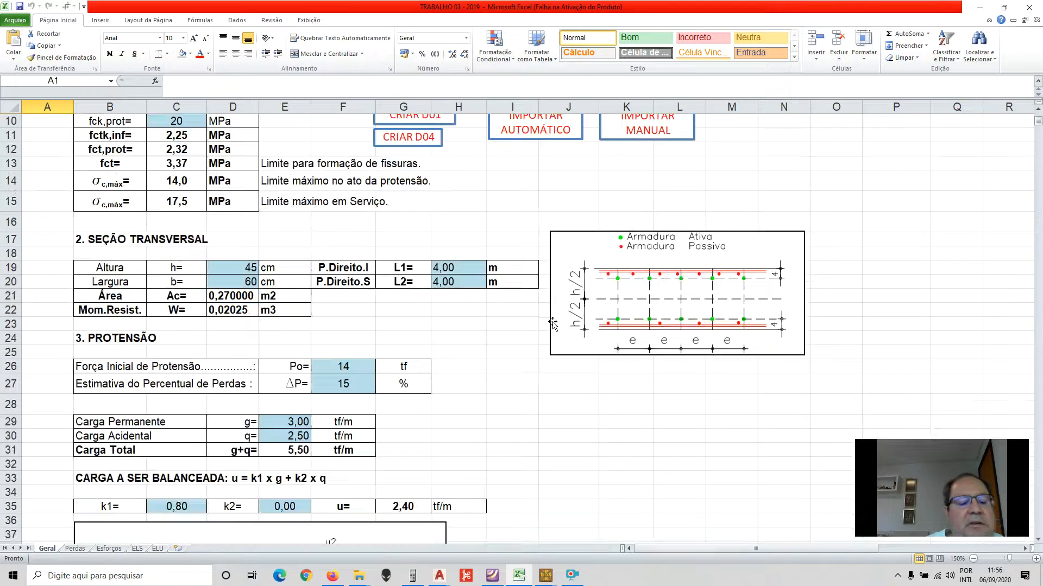
# - Show the Perdas sheet, then bring up the HP 48 calculator, turn it on and clear its stack
pyautogui.click(75, 549)
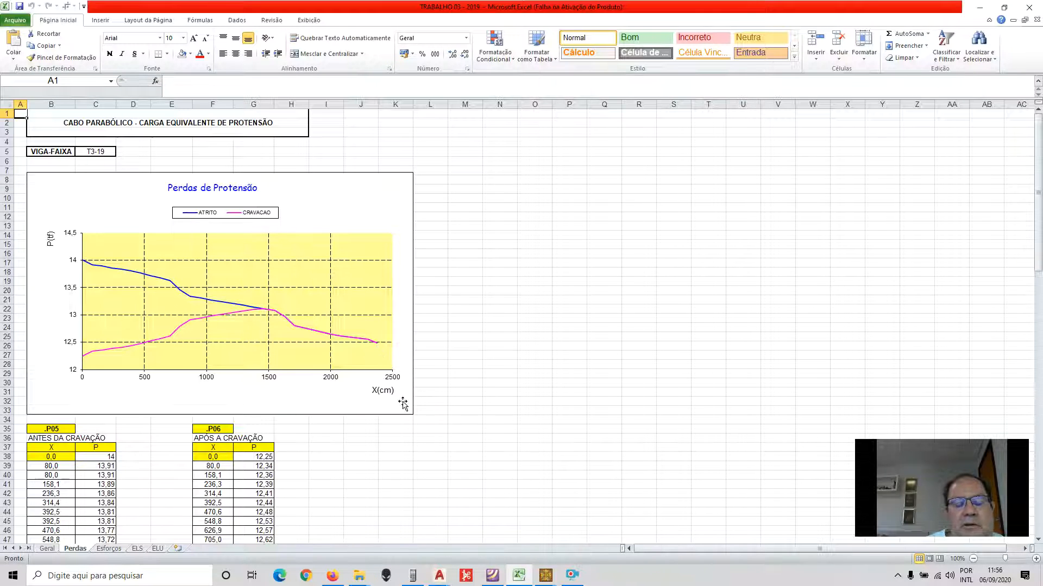
pyautogui.click(413, 577)
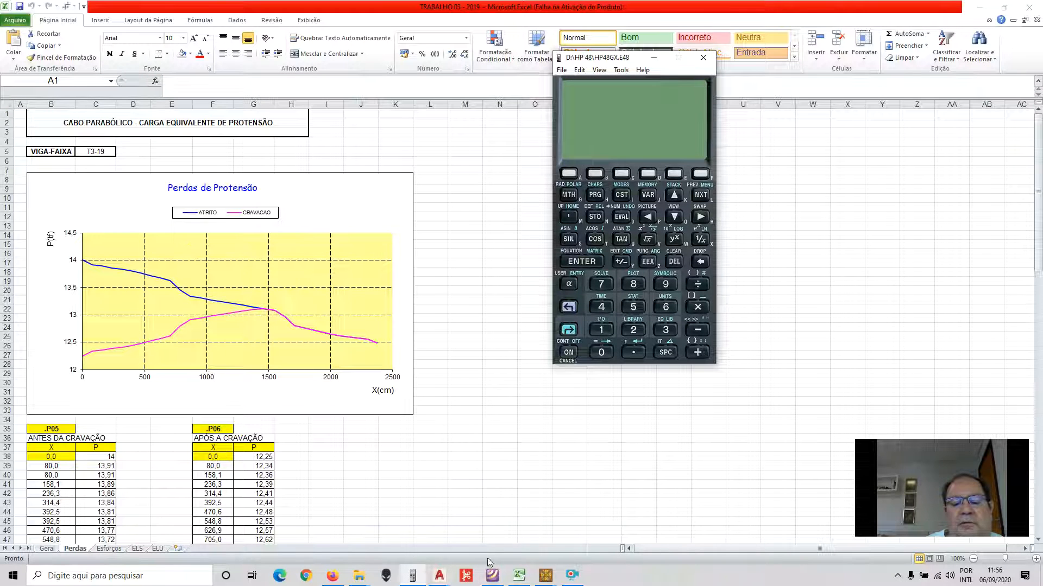
pyautogui.click(566, 353)
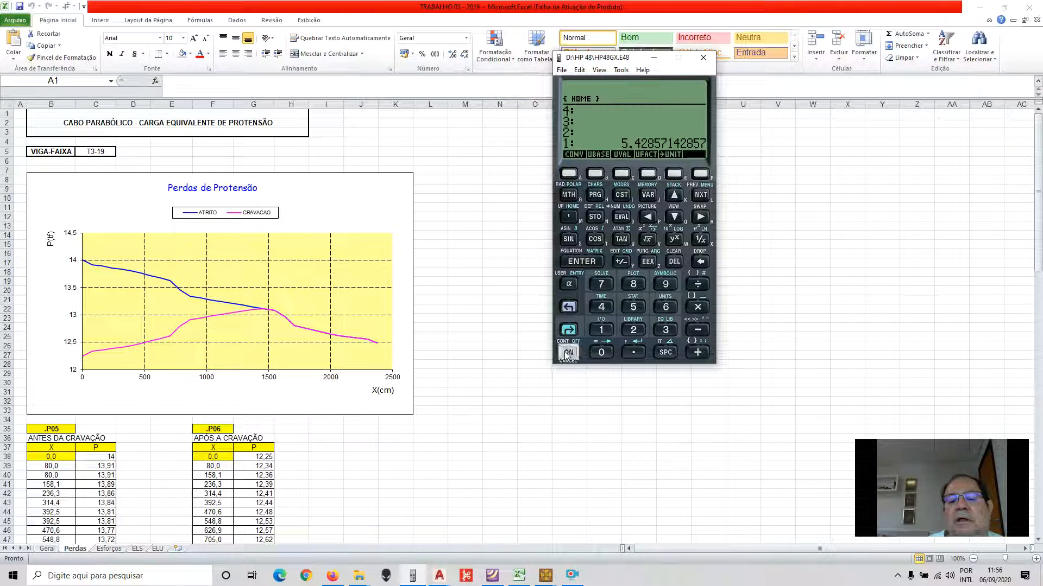
pyautogui.click(568, 307)
pyautogui.click(674, 261)
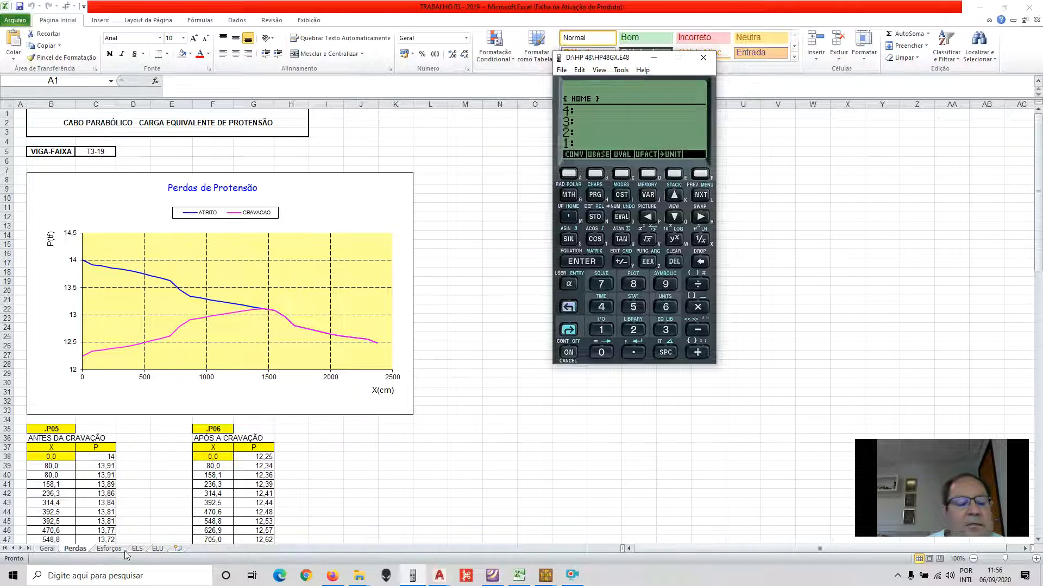
# - Return to the Geral sheet and bring the table of span lengths into view
pyautogui.click(50, 554)
pyautogui.click(47, 549)
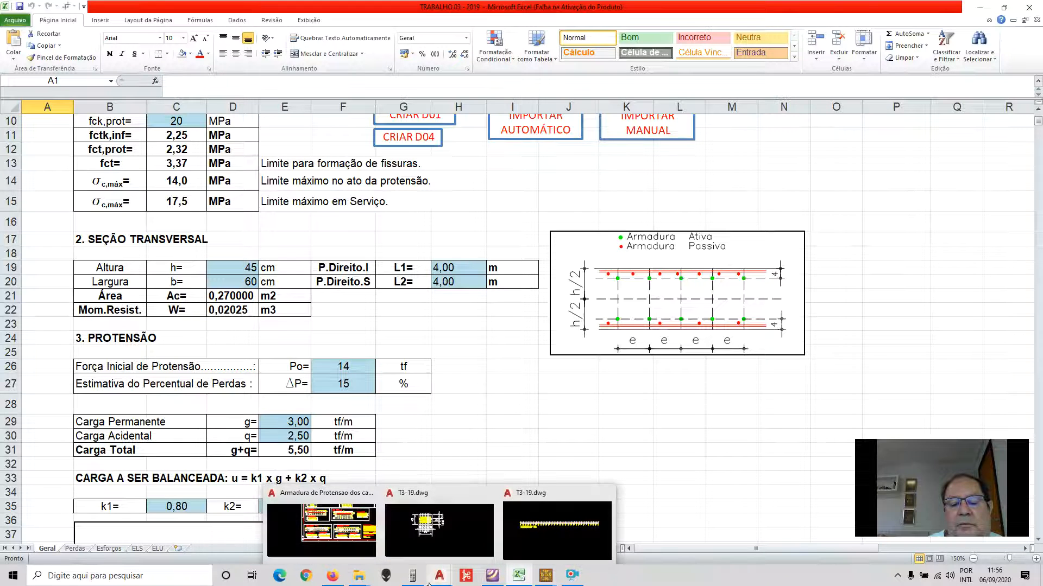
pyautogui.click(411, 584)
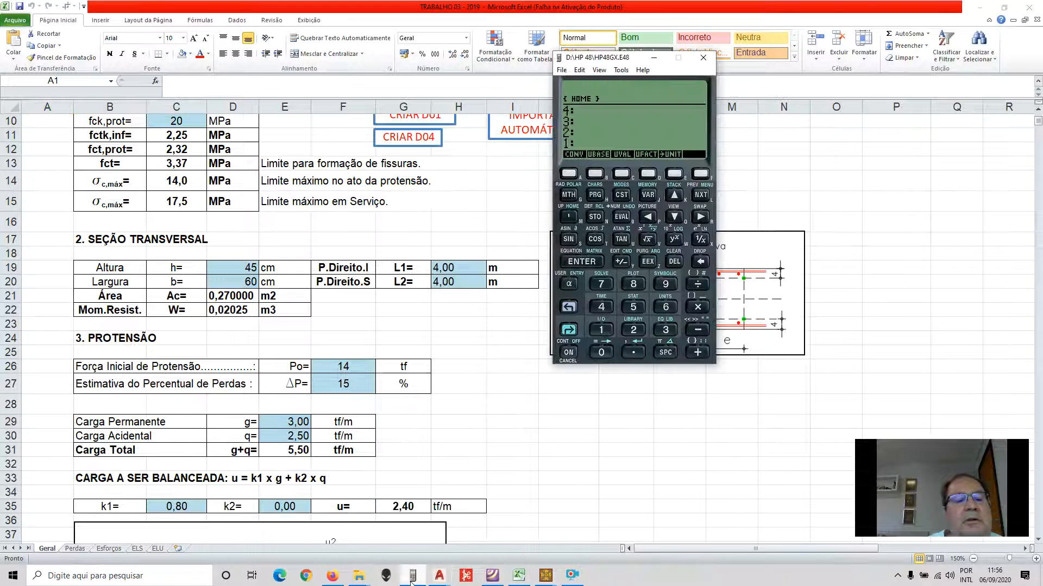
pyautogui.click(444, 379)
pyautogui.scroll(-9, 444, 379)
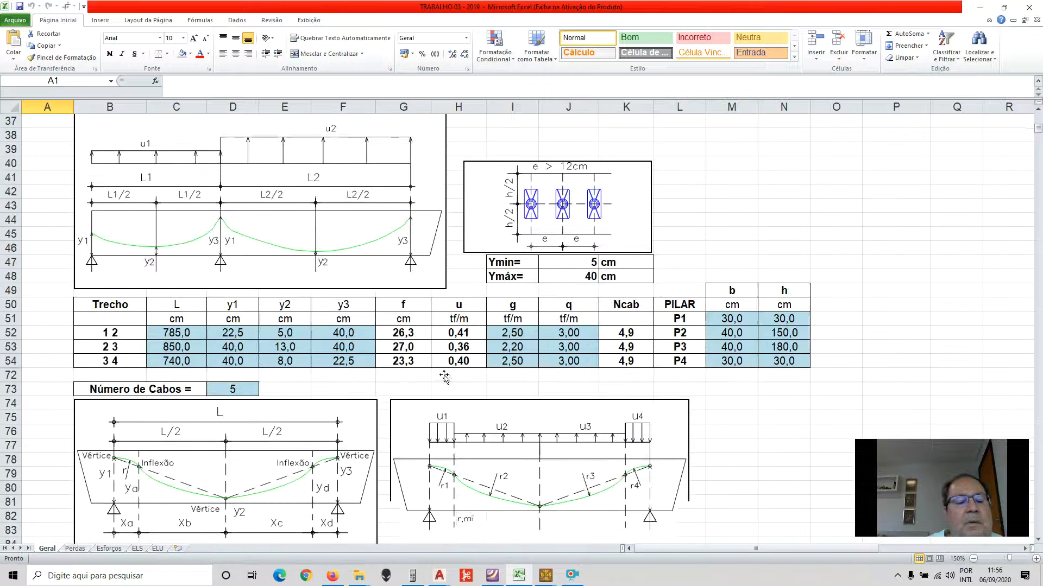
# - Add the three span lengths 785, 850 and 740 on the HP 48 calculator and put the calculator away
pyautogui.click(413, 576)
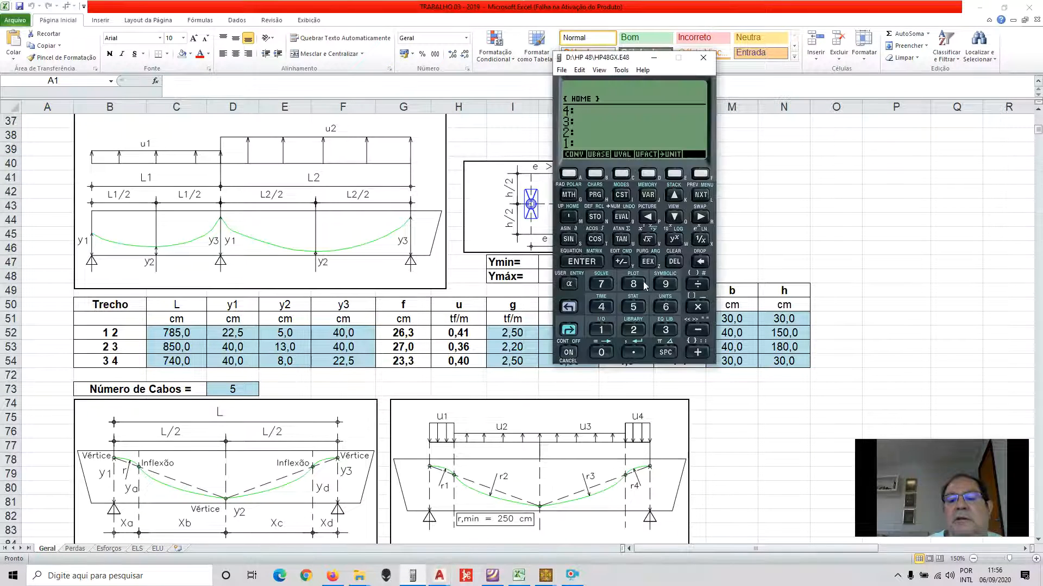
pyautogui.click(601, 284)
pyautogui.click(621, 285)
pyautogui.press('5')
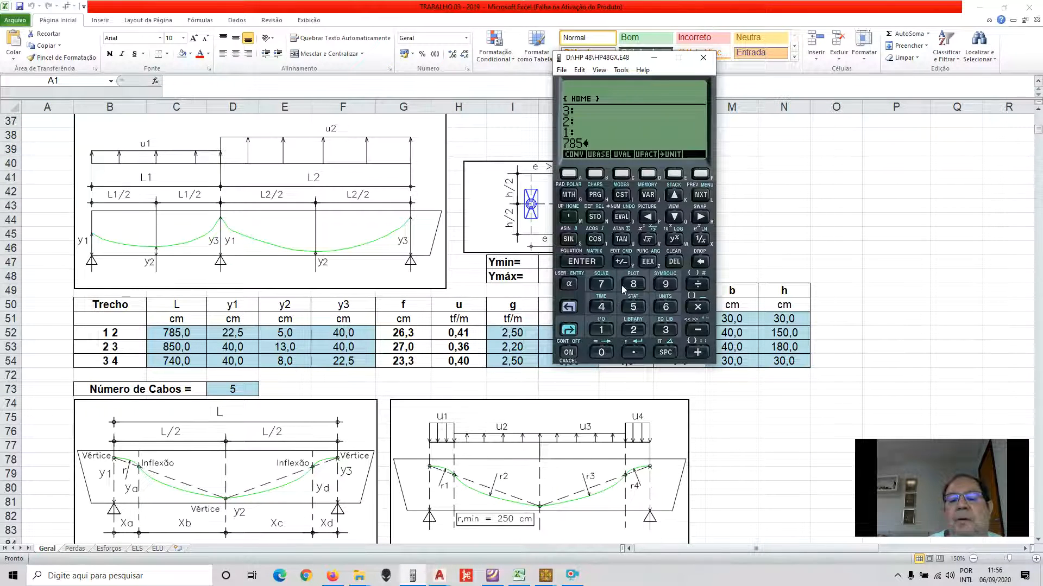
pyautogui.click(603, 263)
pyautogui.click(631, 284)
pyautogui.click(632, 307)
pyautogui.click(697, 353)
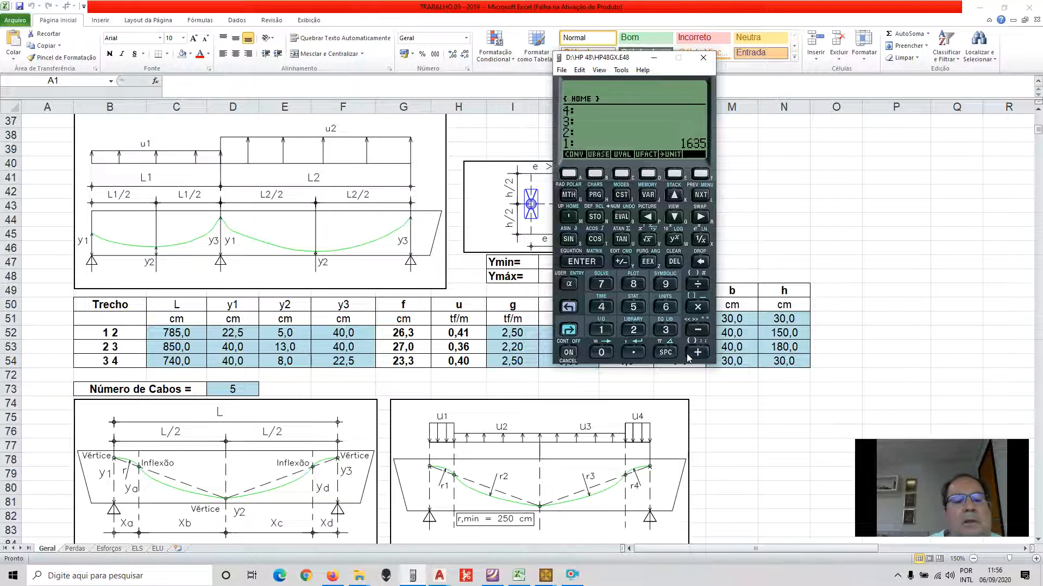
pyautogui.click(601, 284)
pyautogui.click(601, 306)
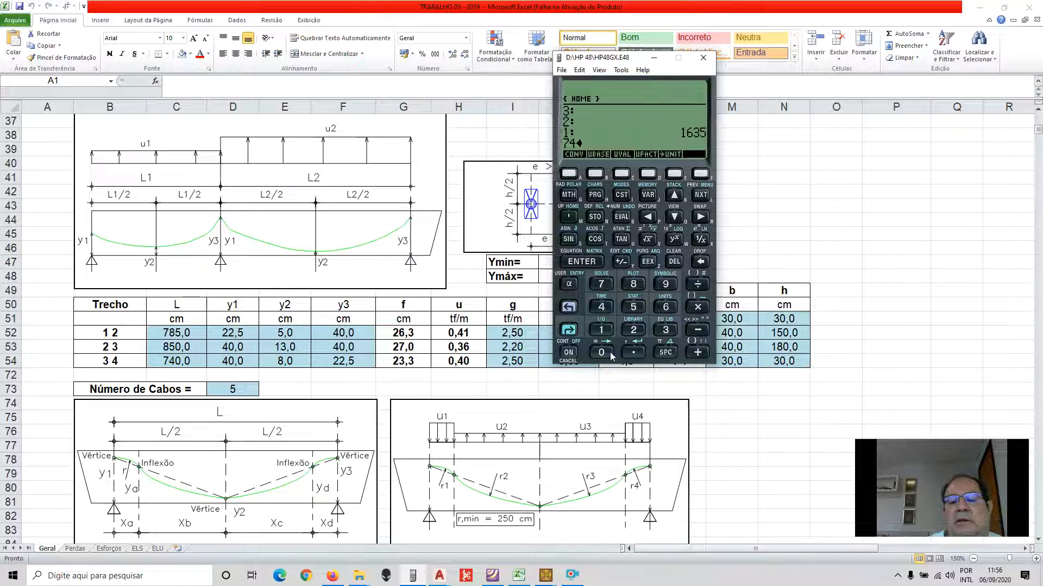
pyautogui.click(688, 353)
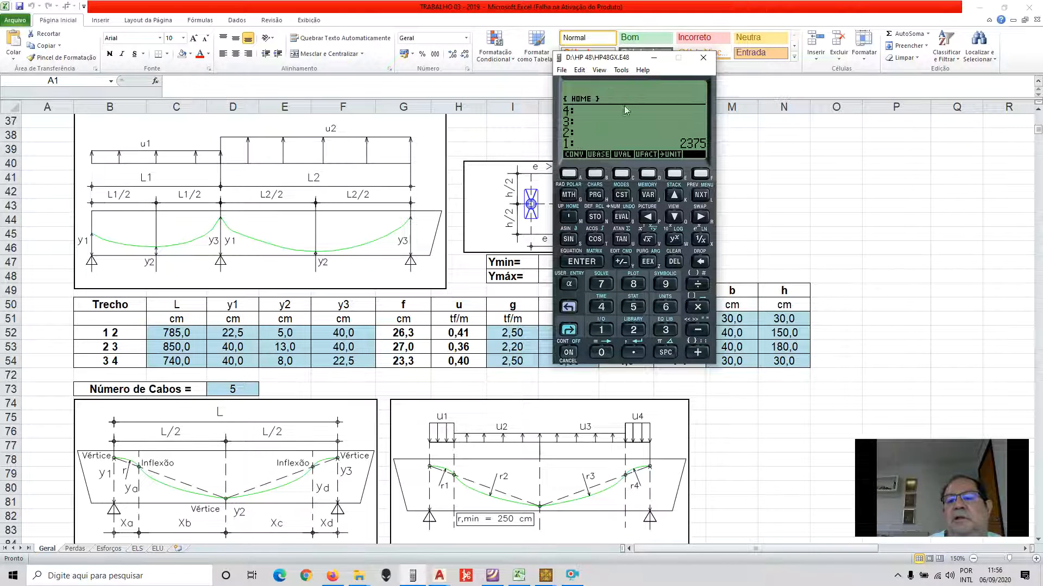
pyautogui.click(655, 60)
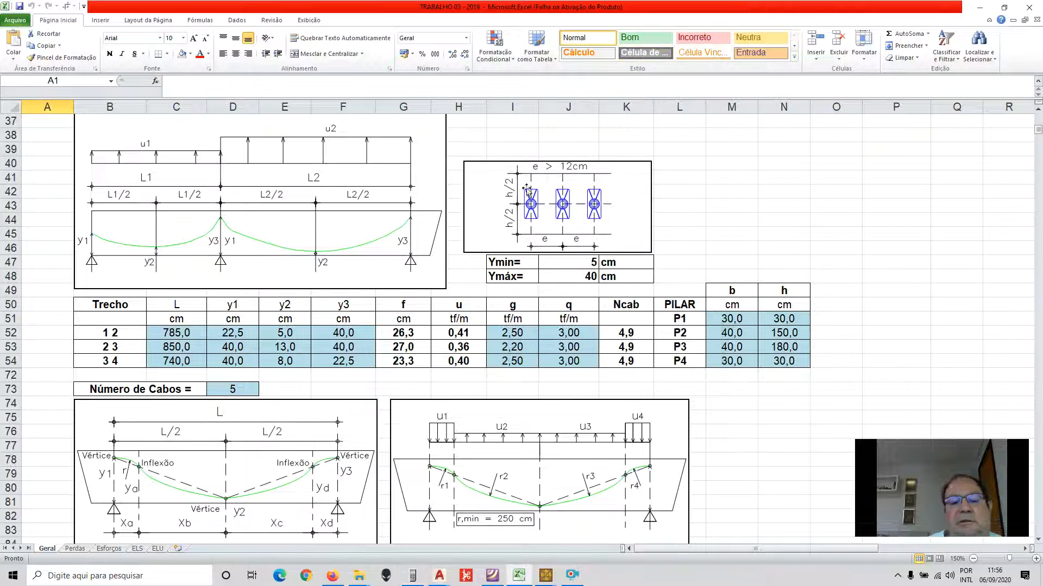
# - Check the end point of the CRAVACAO curve on the Perdas sheet against the .P06 table of forces after anchorage
pyautogui.click(76, 549)
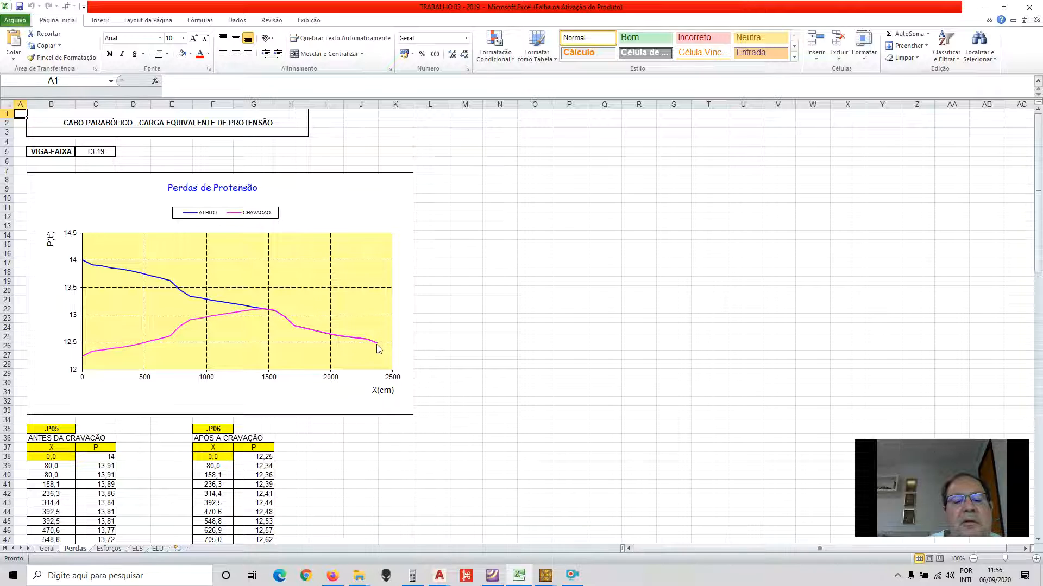
pyautogui.moveTo(378, 349)
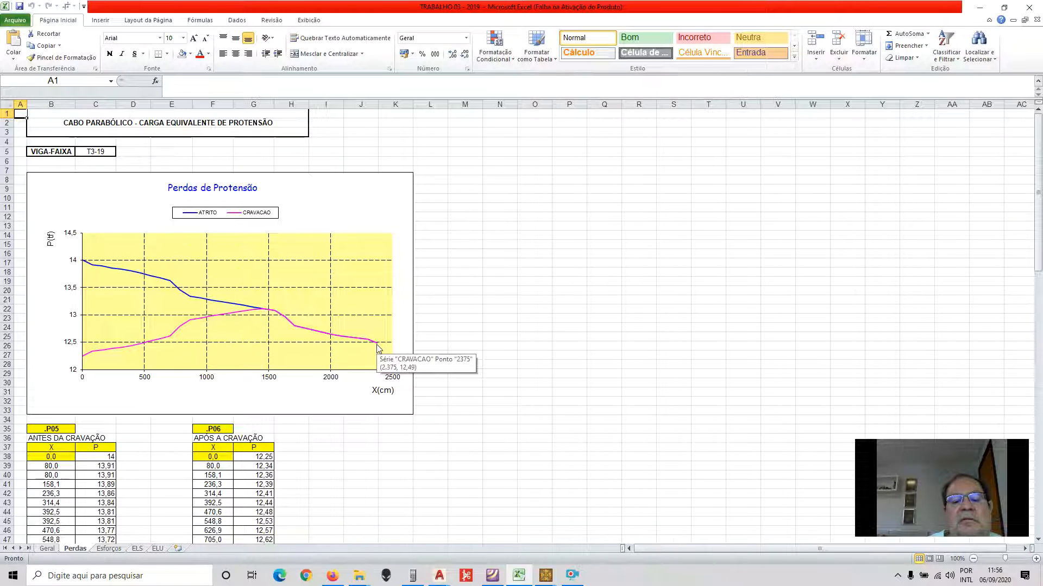
pyautogui.scroll(-4, 473, 267)
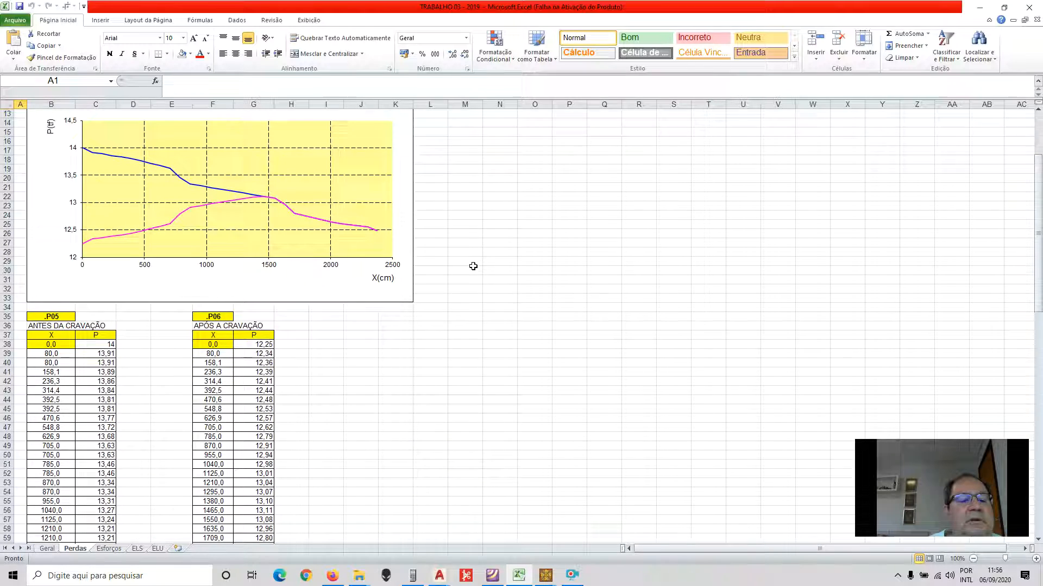
pyautogui.scroll(-5, 473, 266)
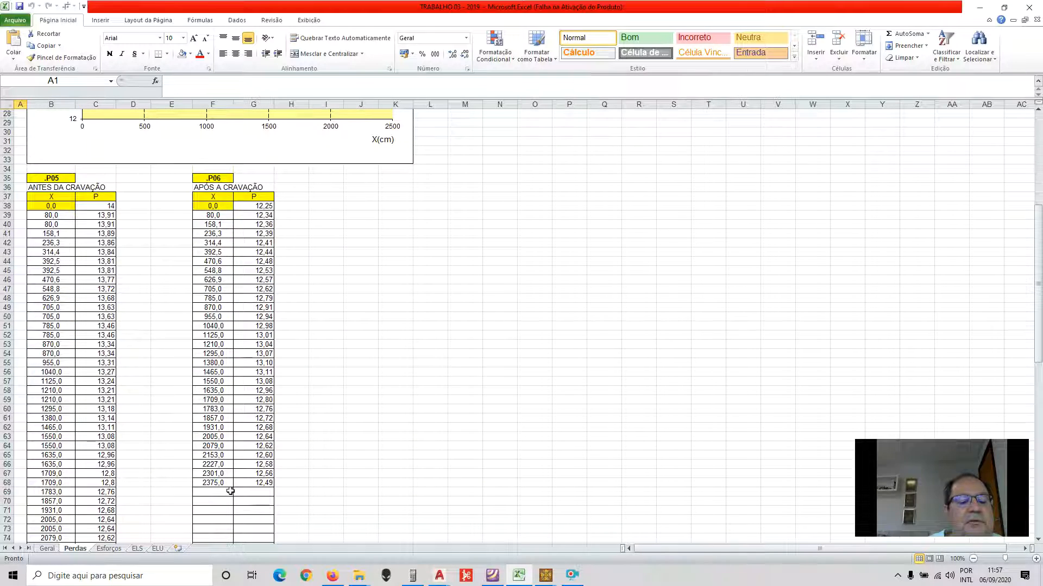
pyautogui.scroll(6, 298, 475)
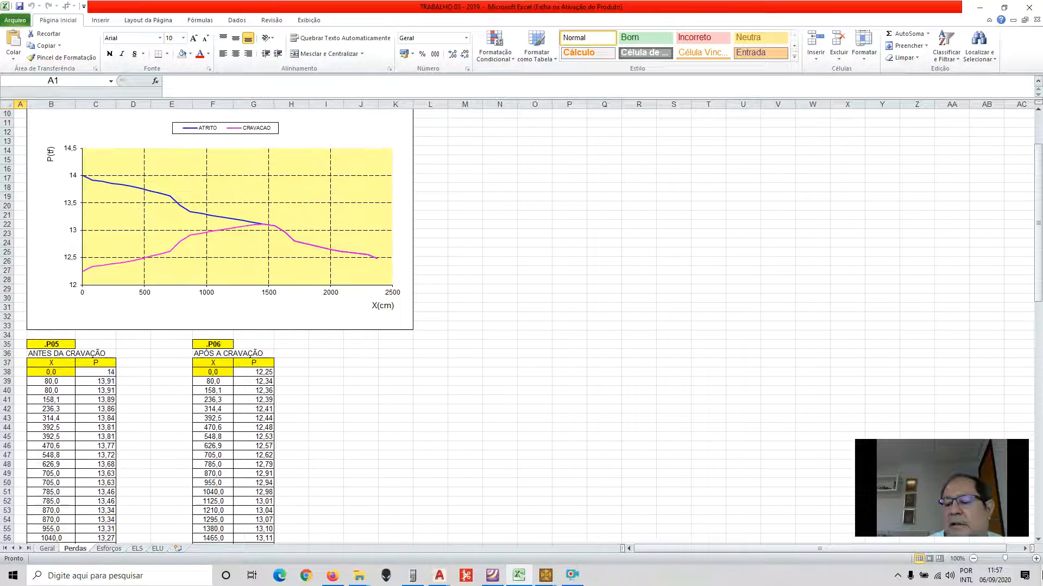
# - Enlarge the Perdas sheet to 150% and examine where the ATRITO and CRAVACAO curves meet in the prestress loss chart
pyautogui.click(1036, 558)
pyautogui.click(1036, 559)
pyautogui.click(1036, 559)
pyautogui.click(1036, 558)
pyautogui.click(1036, 559)
pyautogui.scroll(3, 572, 438)
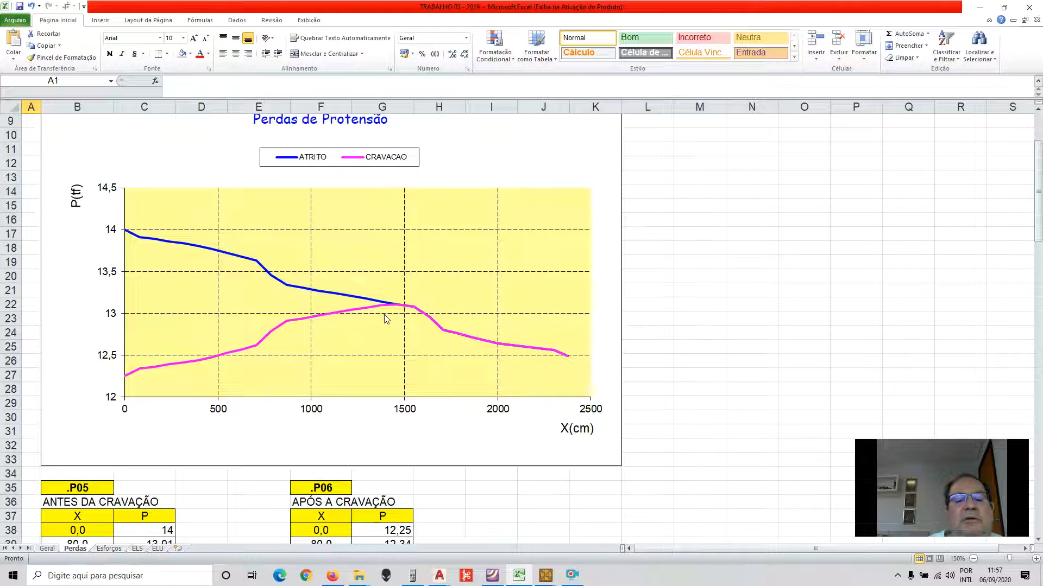
pyautogui.moveTo(395, 309)
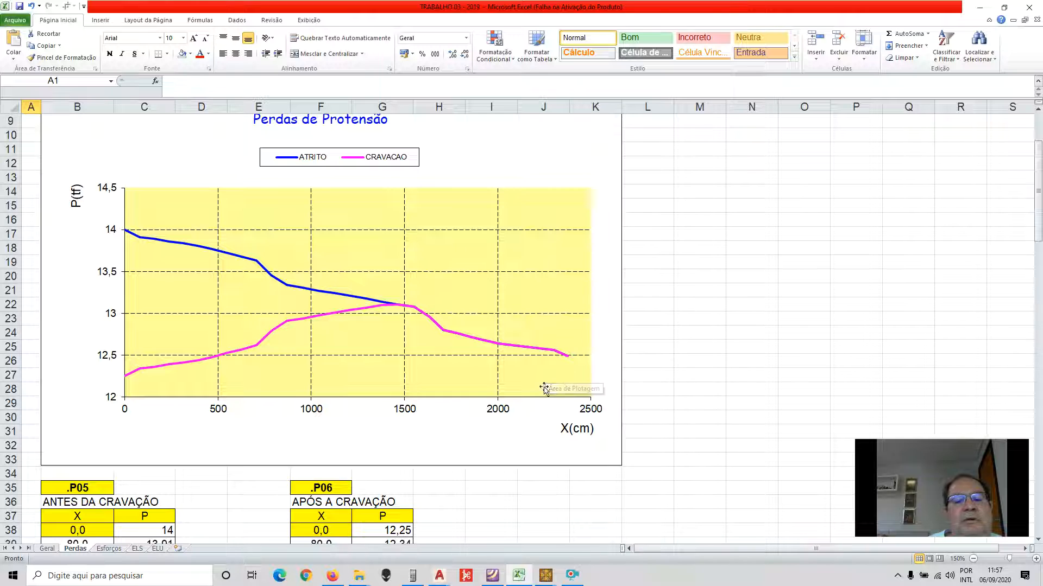
pyautogui.scroll(-5, 637, 344)
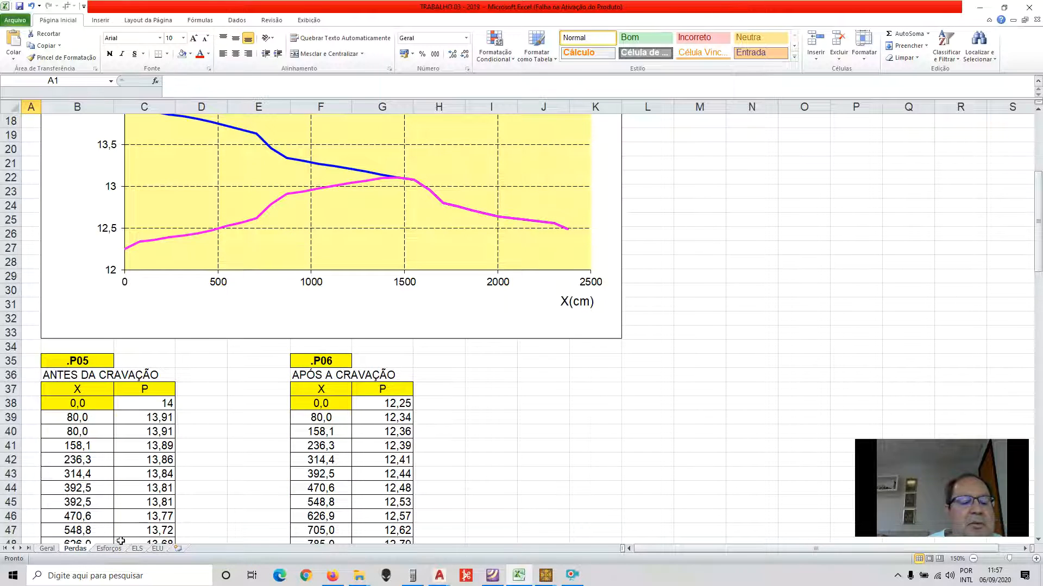
# - Enlarge the Esforços sheet to 130% and examine the permanent, live load and prestress curves in the moment diagram
pyautogui.click(109, 549)
pyautogui.scroll(-2, 592, 331)
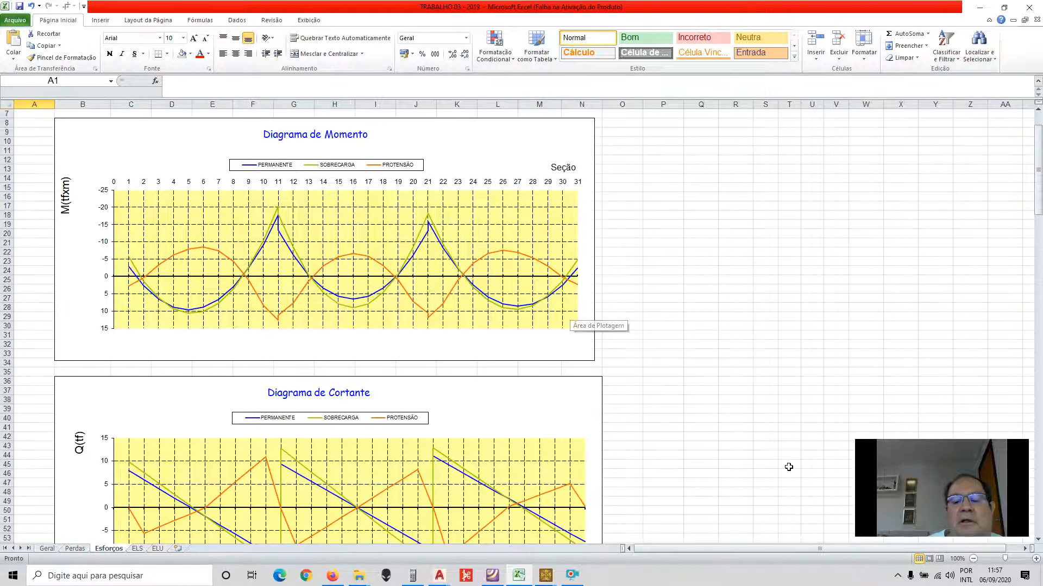
pyautogui.click(1036, 559)
pyautogui.click(1036, 559)
pyautogui.click(1036, 559)
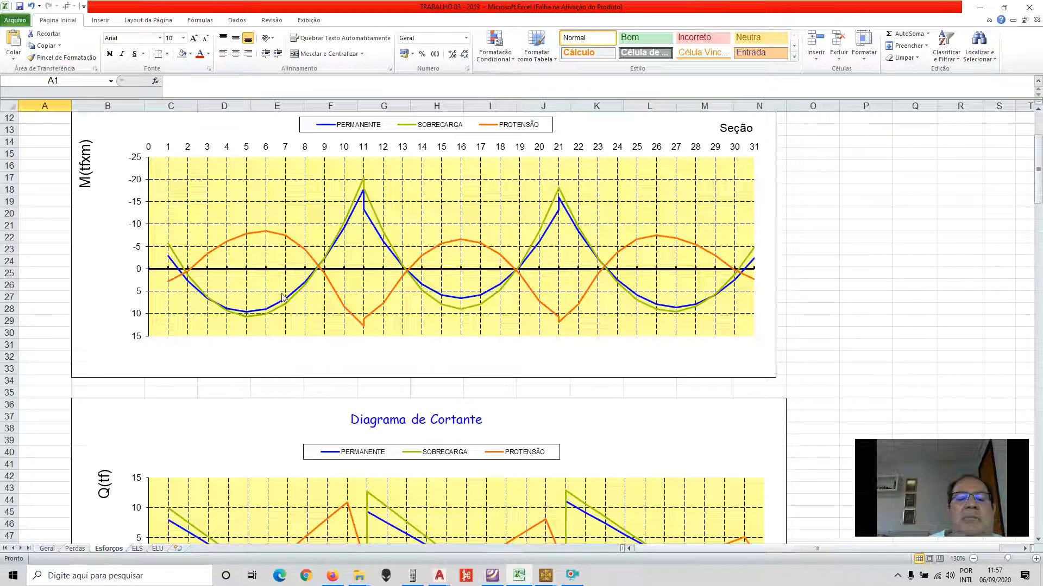
pyautogui.scroll(1, 282, 293)
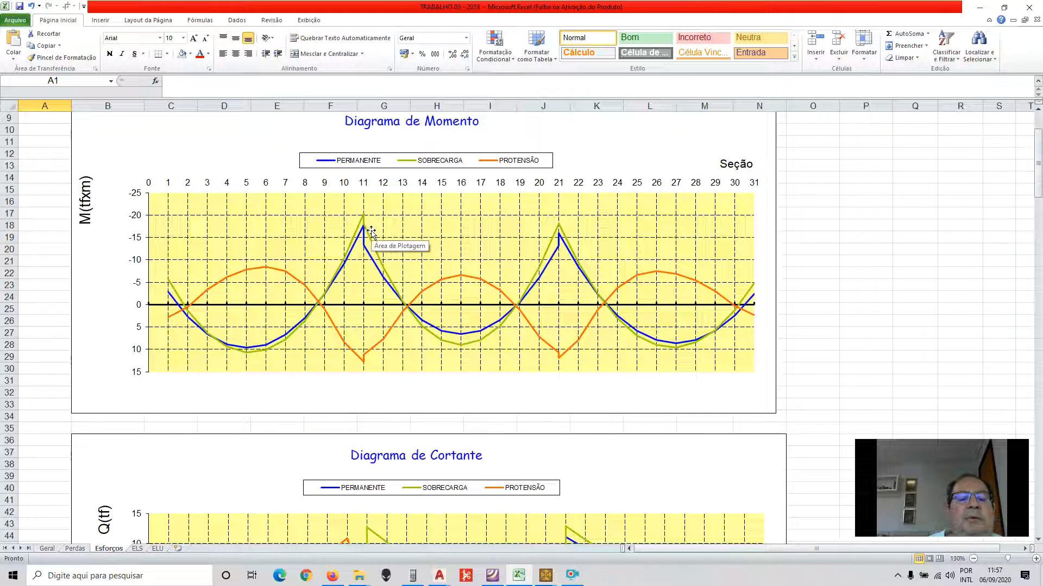
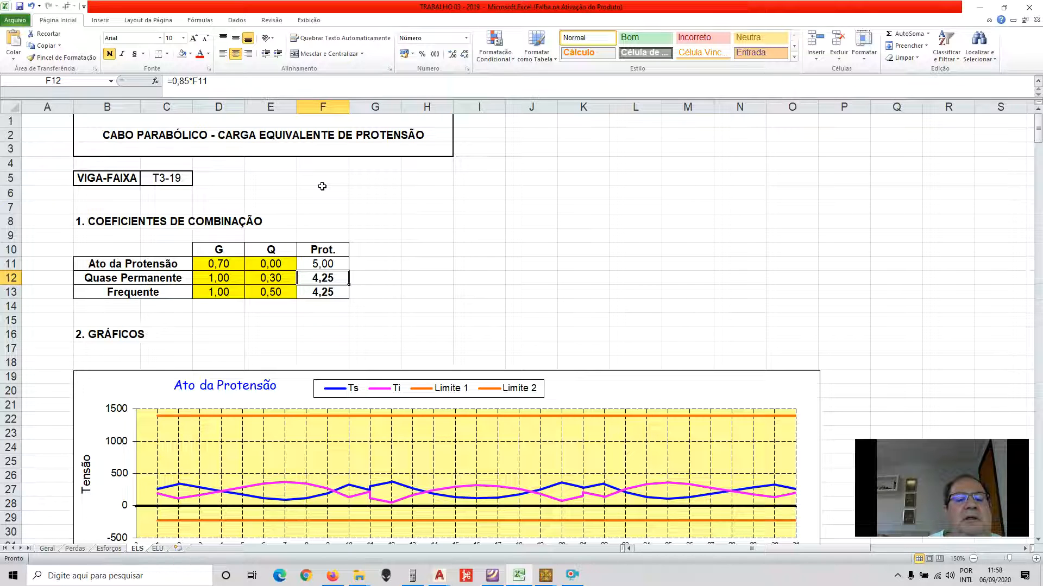
# - Examine the G, Q and prestress combination coefficients for Ato da Protensão, Quase Permanente and Frequente on the ELS sheet
pyautogui.press('Up')
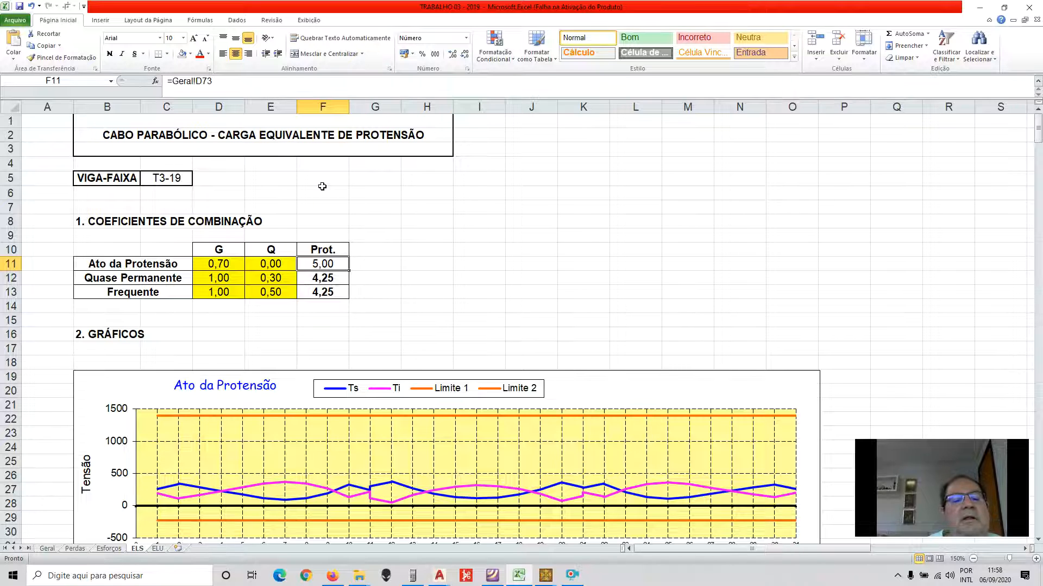
pyautogui.press('Down')
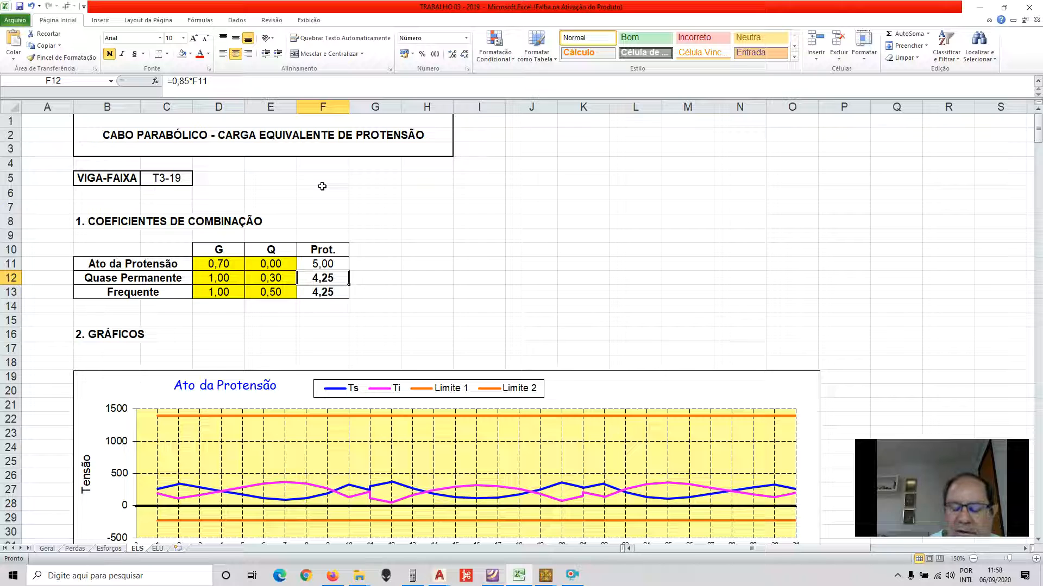
pyautogui.press('Left')
pyautogui.press('Left')
pyautogui.press('Left')
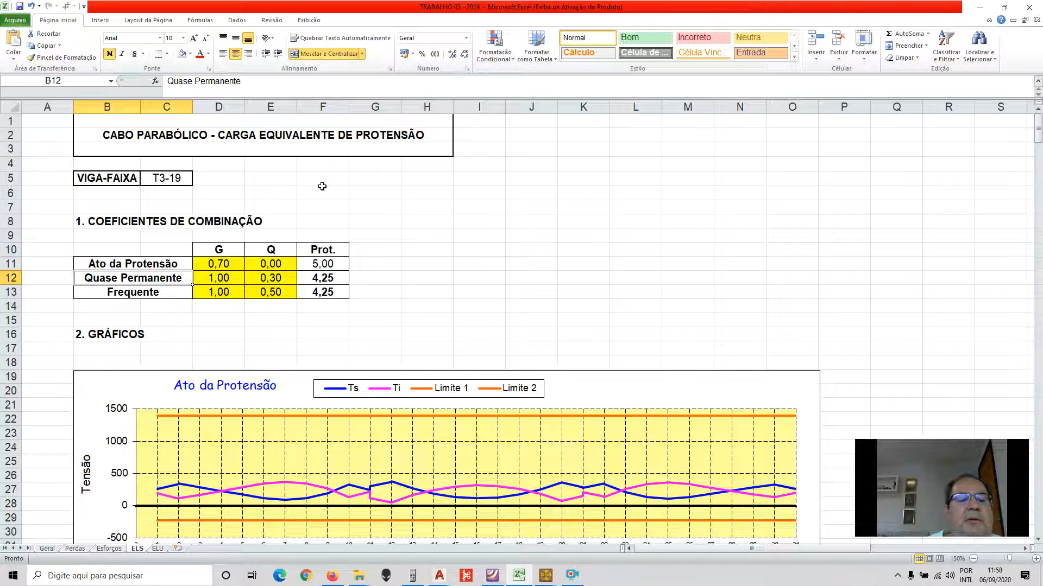
pyautogui.press('Right')
pyautogui.press('Right')
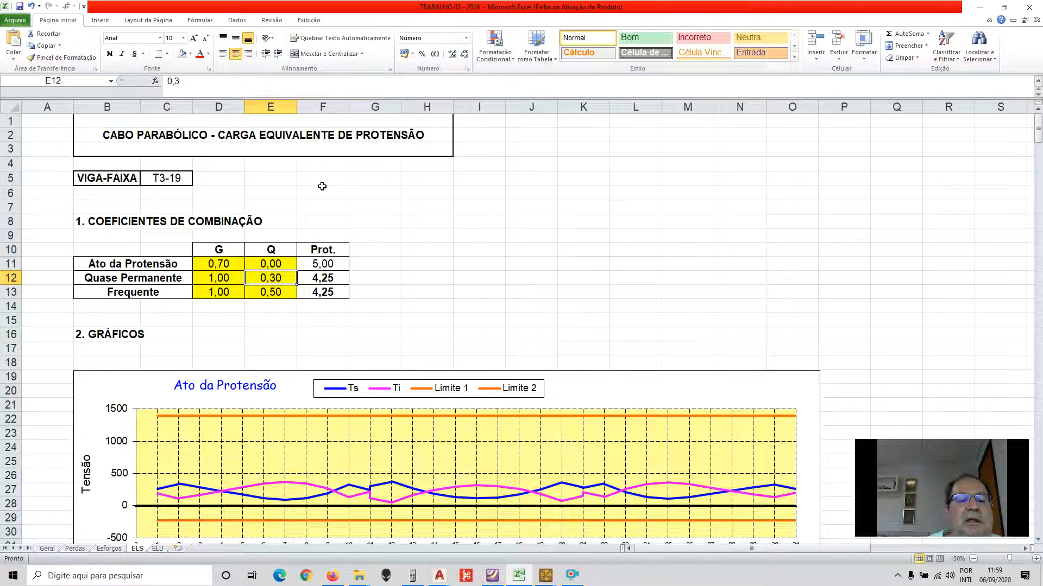
pyautogui.press('Left')
pyautogui.press('Left')
pyautogui.press('Down')
pyautogui.press('Right')
pyautogui.press('Right')
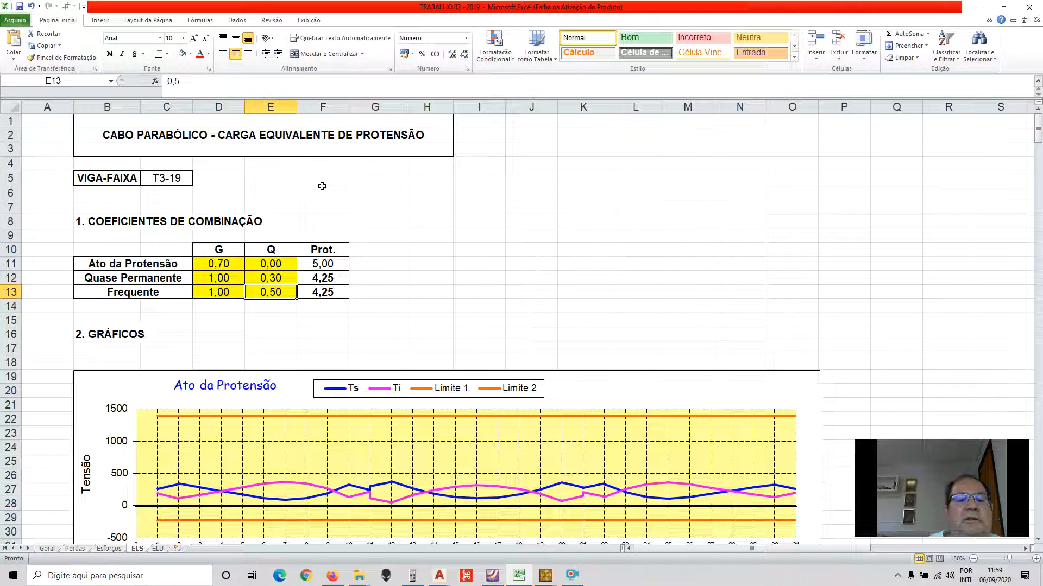
# - Compare the Ts and Ti stress curves with the limit lines in the Ato da Protensão and Quase Permanente charts, especially at section 11
pyautogui.scroll(-4, 322, 185)
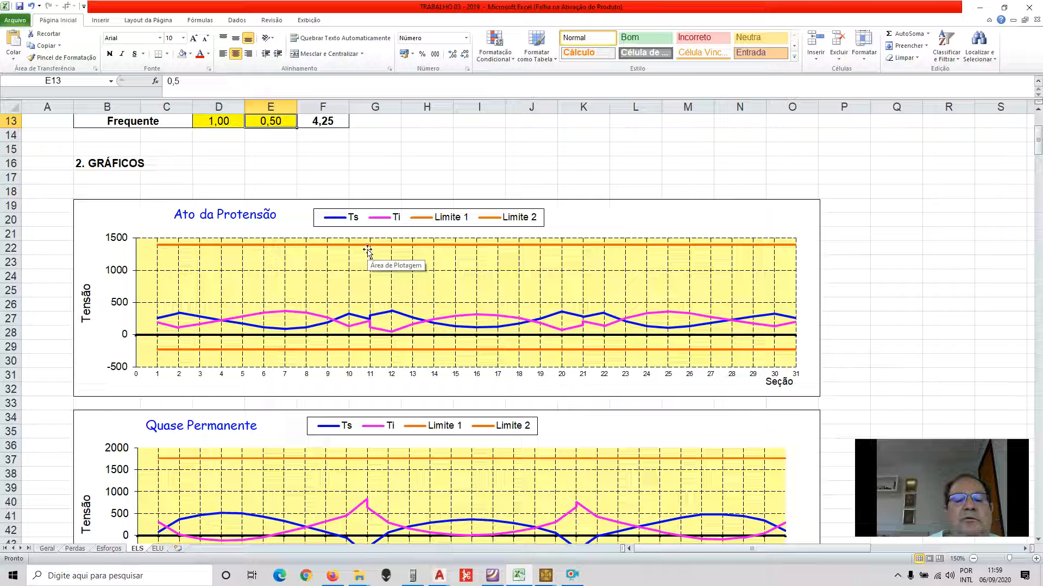
pyautogui.moveTo(369, 252)
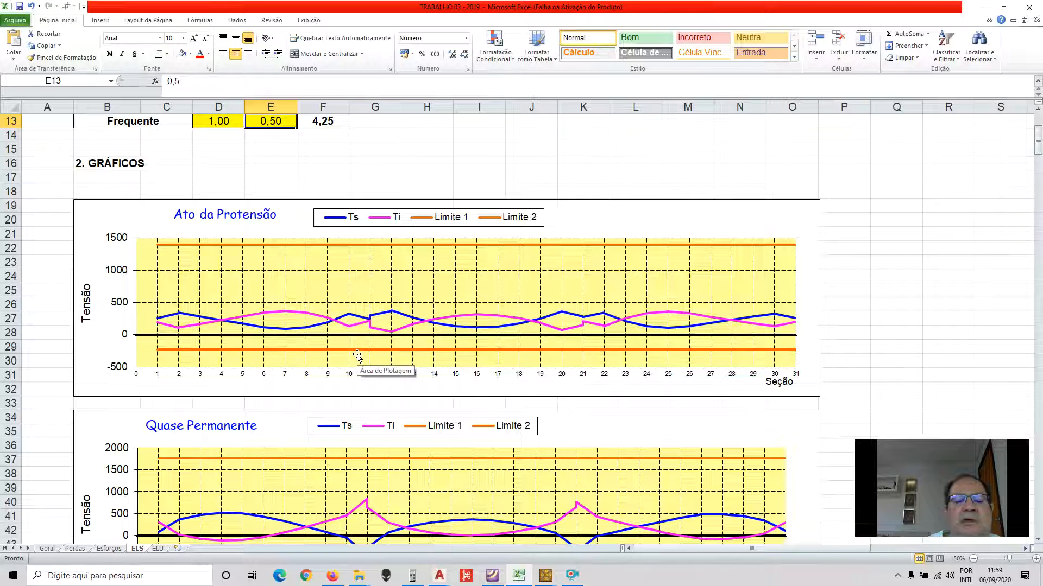
pyautogui.scroll(-2, 357, 355)
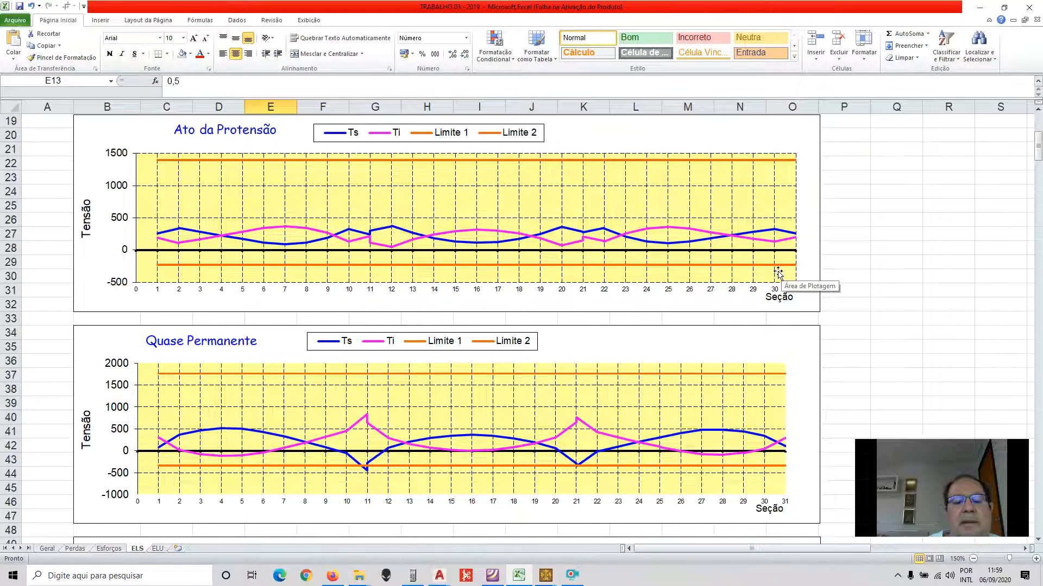
pyautogui.scroll(-3, 780, 273)
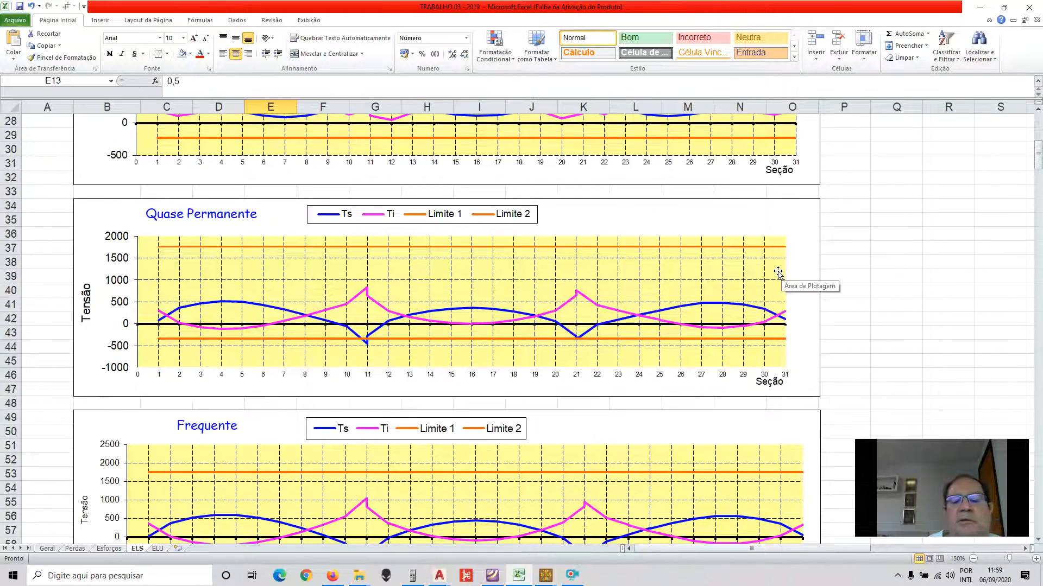
pyautogui.scroll(-1, 778, 273)
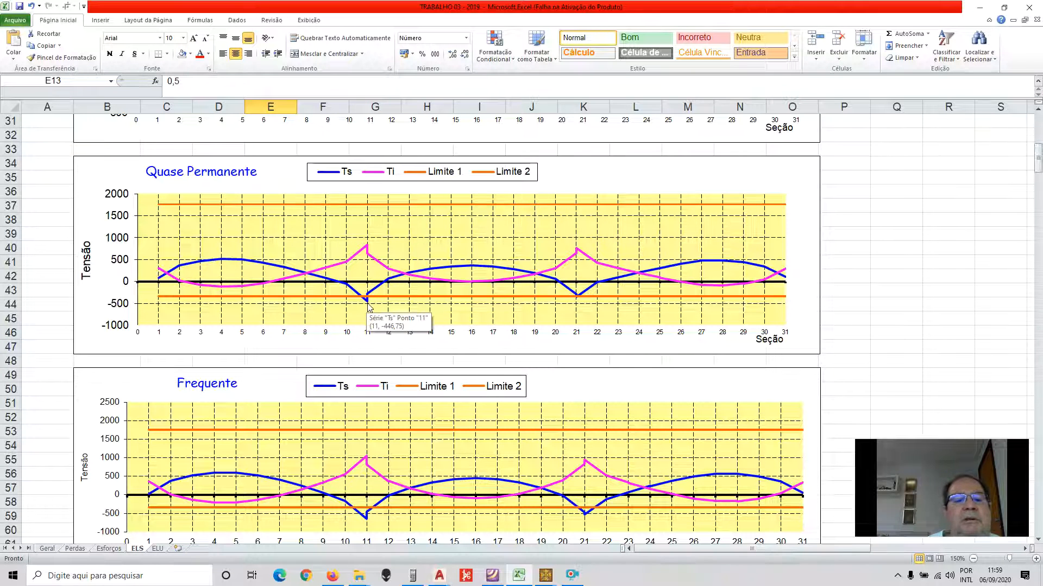
pyautogui.moveTo(365, 302)
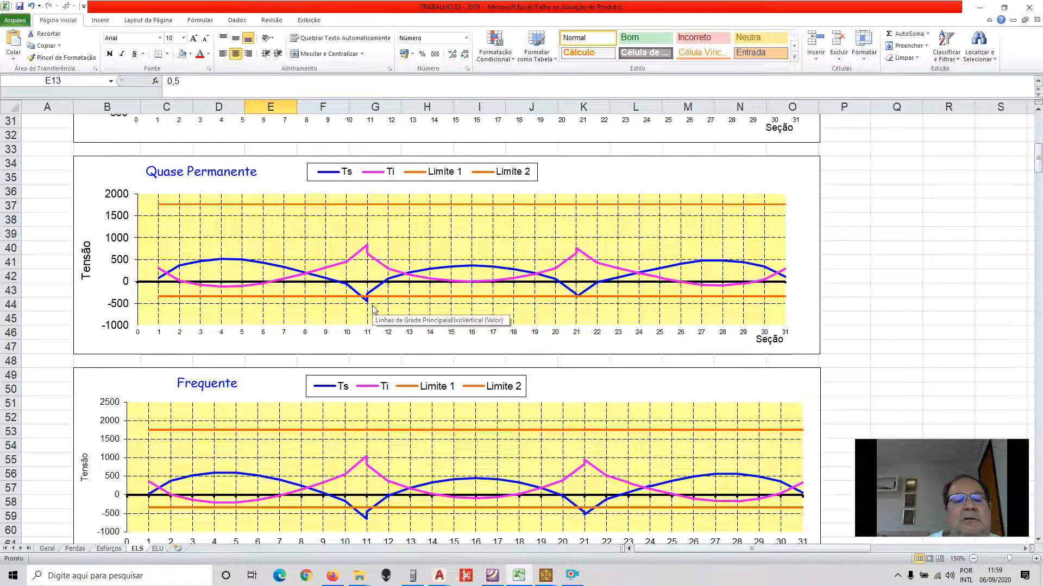
pyautogui.scroll(-1, 373, 310)
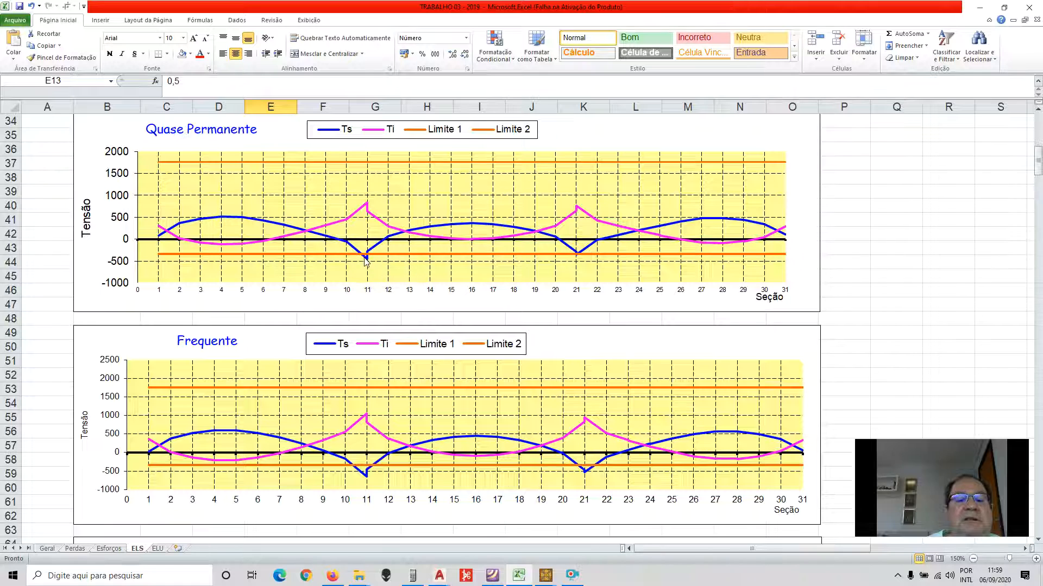
pyautogui.scroll(1, 350, 253)
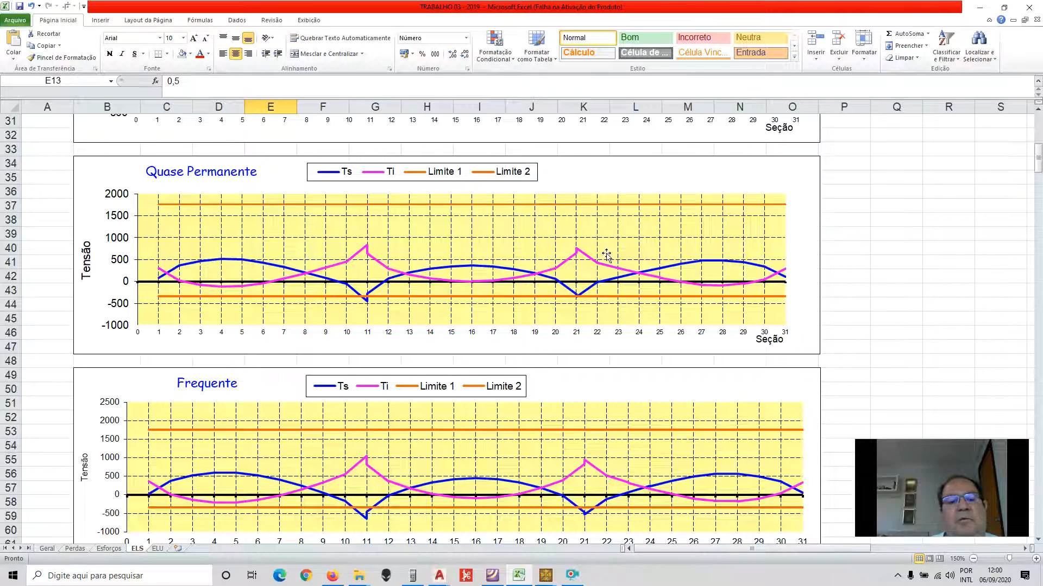
pyautogui.scroll(-1, 605, 259)
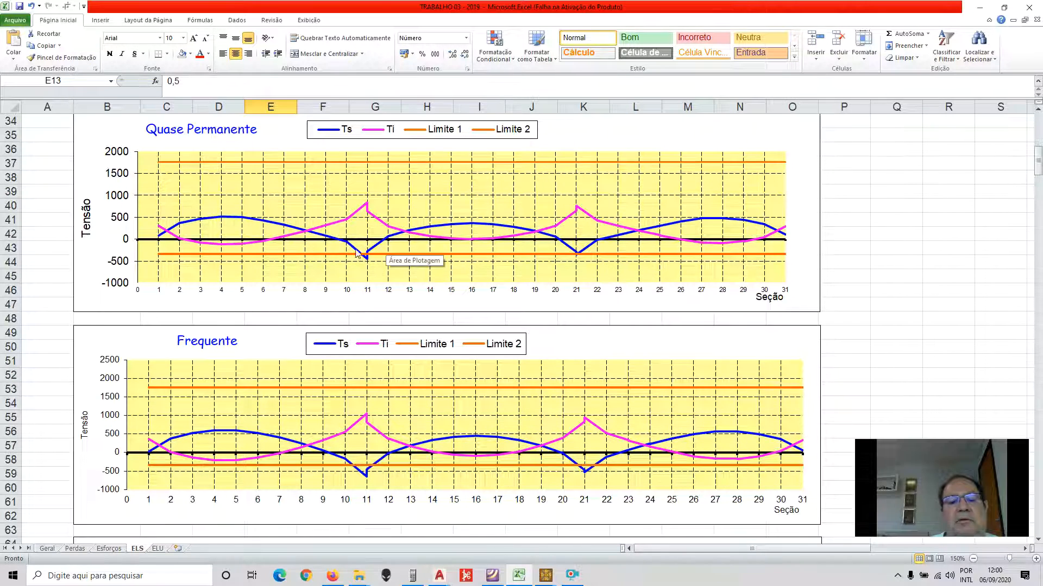
pyautogui.scroll(-1, 385, 245)
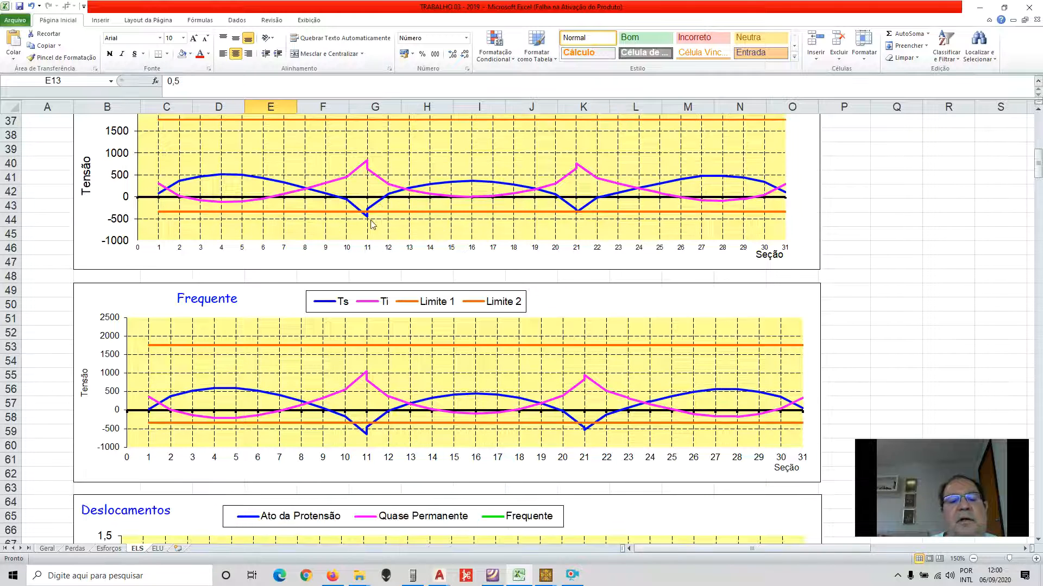
pyautogui.moveTo(369, 222)
# - Review the Frequente stress chart, the Deslocamentos chart and the stress limits listed below them
pyautogui.scroll(-3, 370, 222)
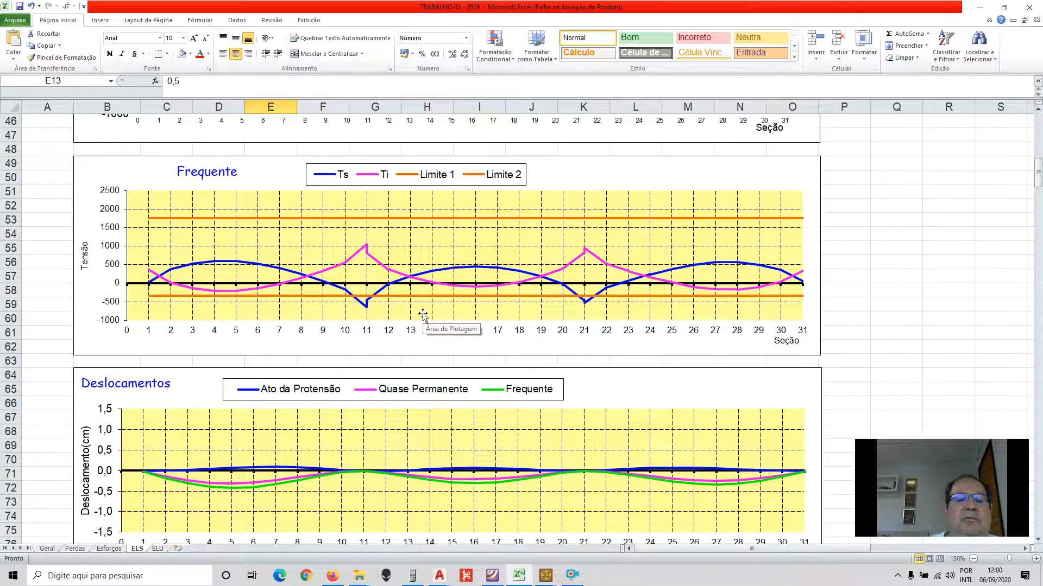
pyautogui.scroll(-7, 423, 316)
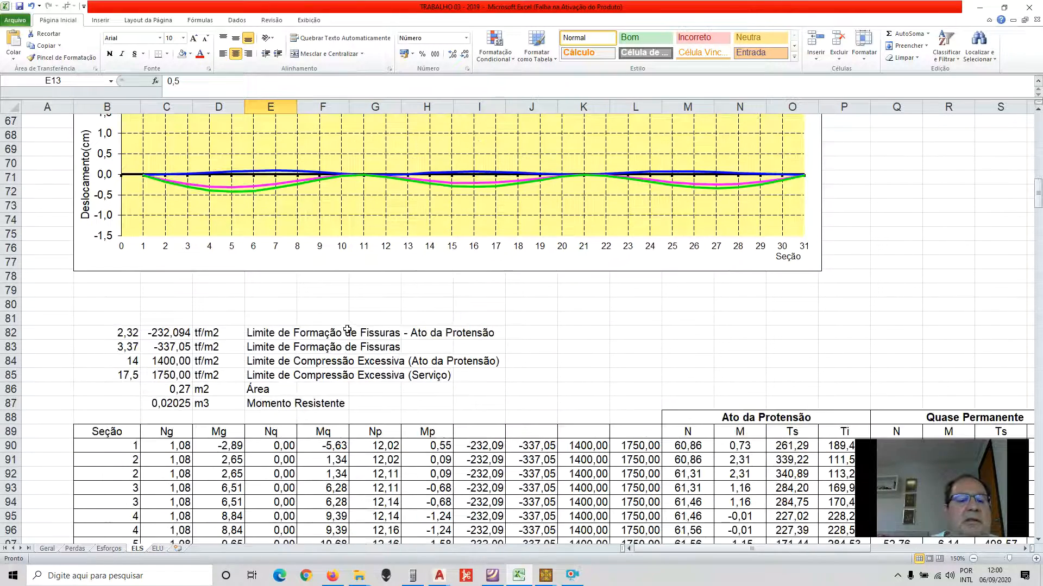
pyautogui.scroll(2, 349, 331)
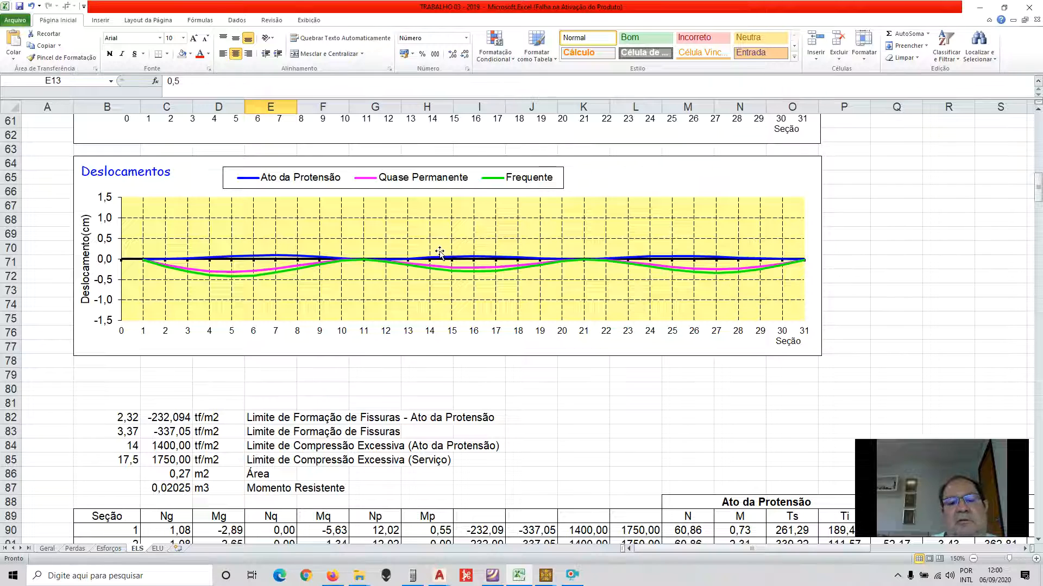
pyautogui.scroll(8, 440, 256)
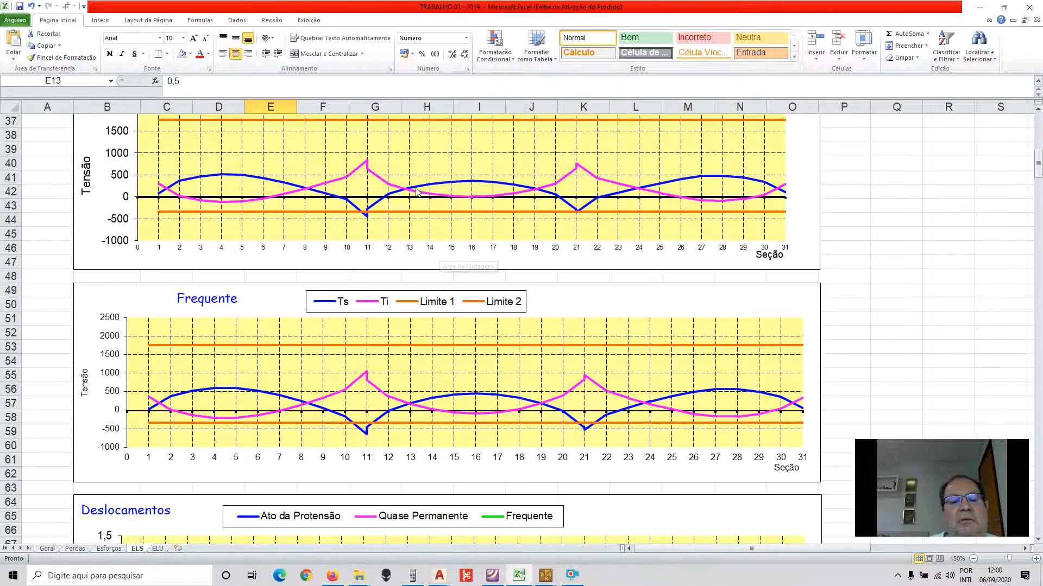
pyautogui.scroll(-1, 361, 239)
# - Set the number of cables (Número de Cabos) on the Geral sheet to 6
pyautogui.click(55, 549)
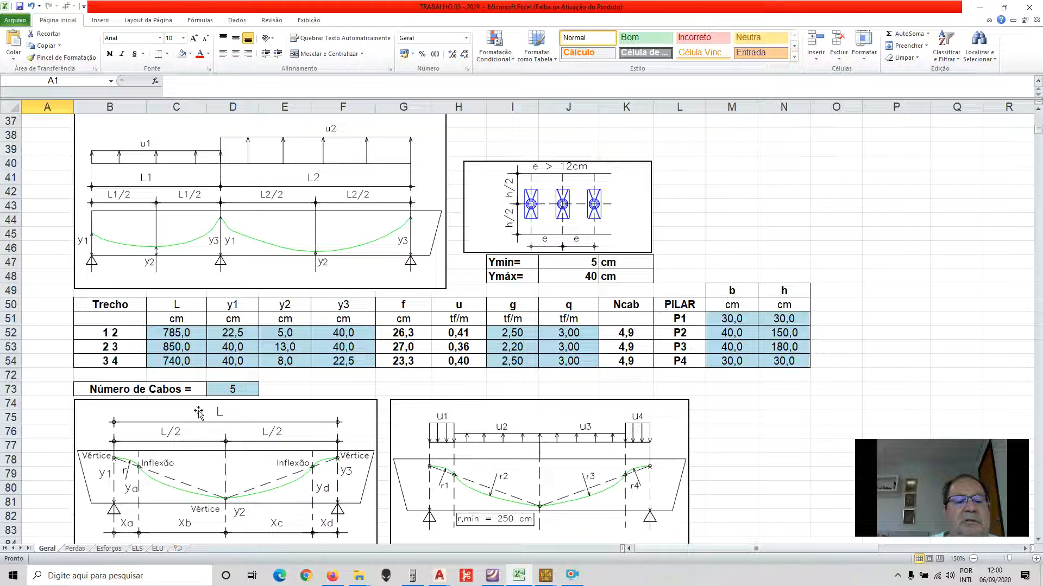
pyautogui.click(224, 388)
pyautogui.write('6')
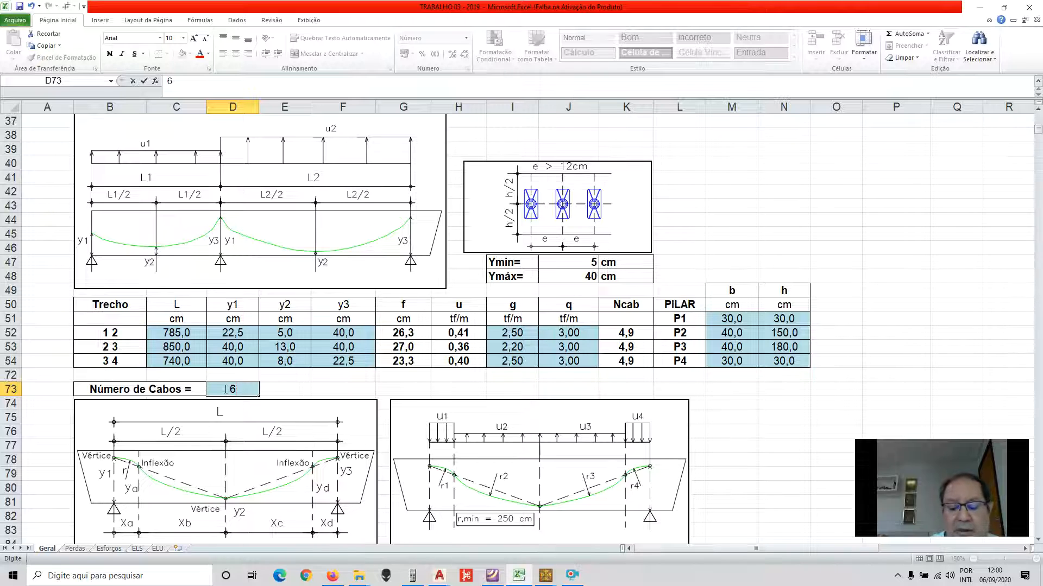
pyautogui.press('Return')
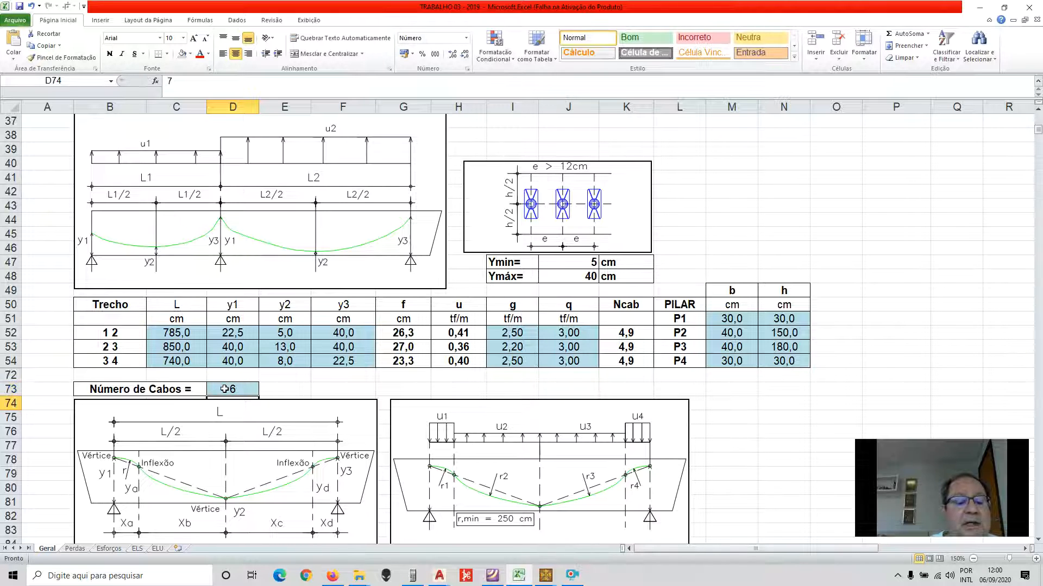
# - Check the Quase Permanente and Frequente stresses at sections 11 and 21 and the displacements on the ELS sheet for 6 cables
pyautogui.click(138, 548)
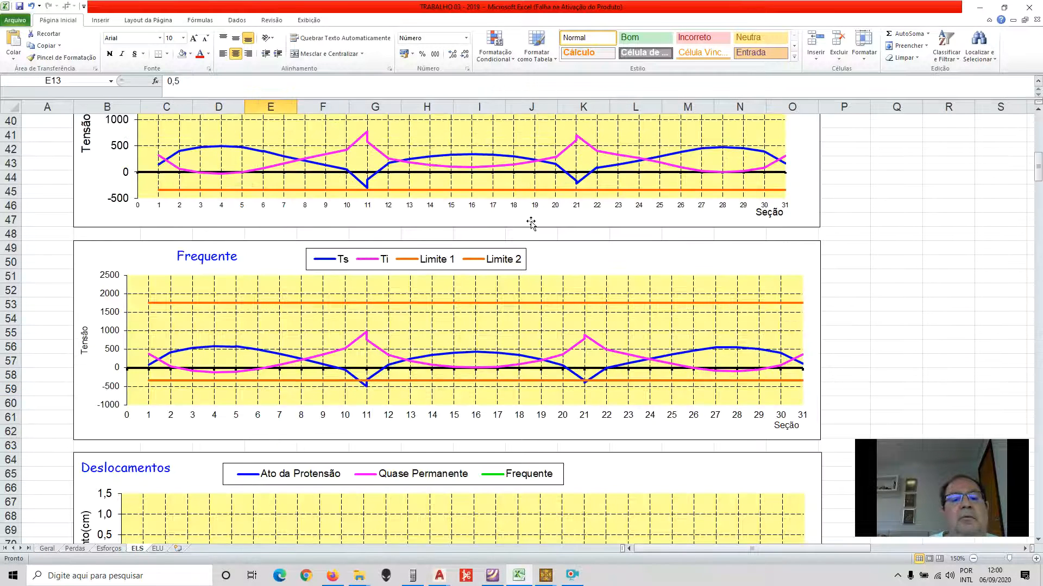
pyautogui.scroll(3, 531, 223)
pyautogui.scroll(-1, 532, 225)
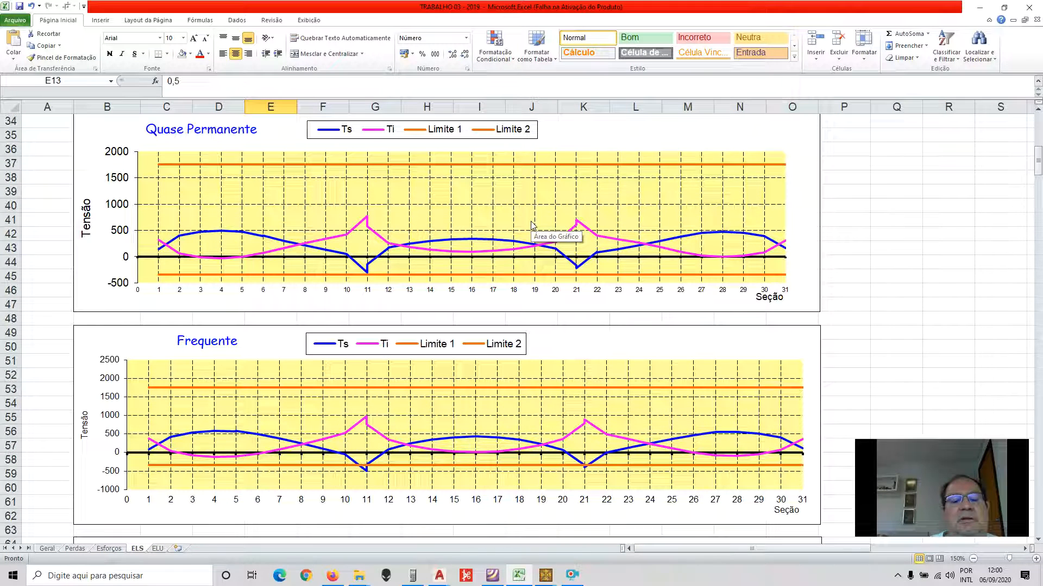
pyautogui.scroll(-1, 530, 223)
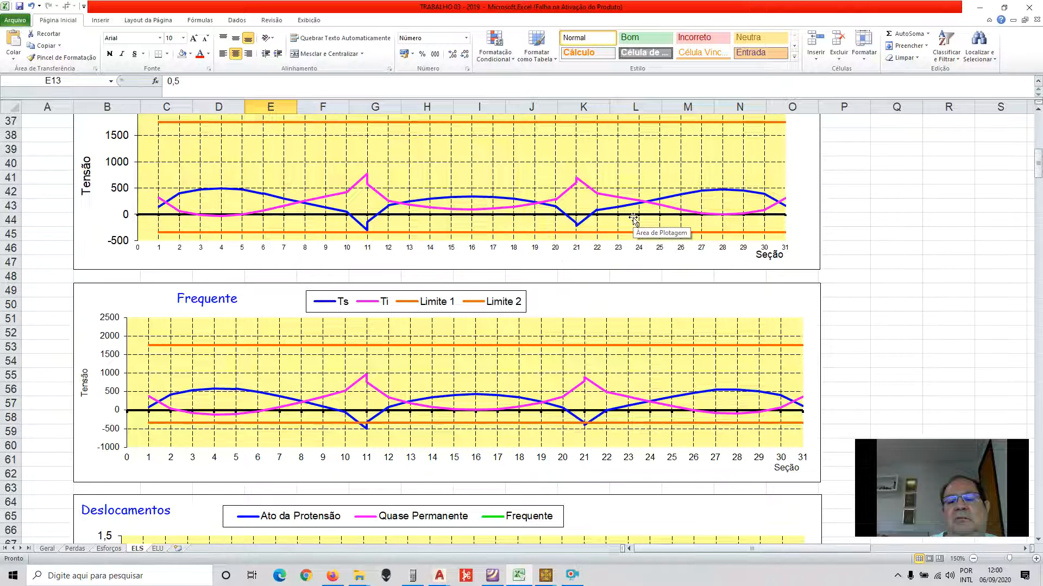
pyautogui.moveTo(586, 430)
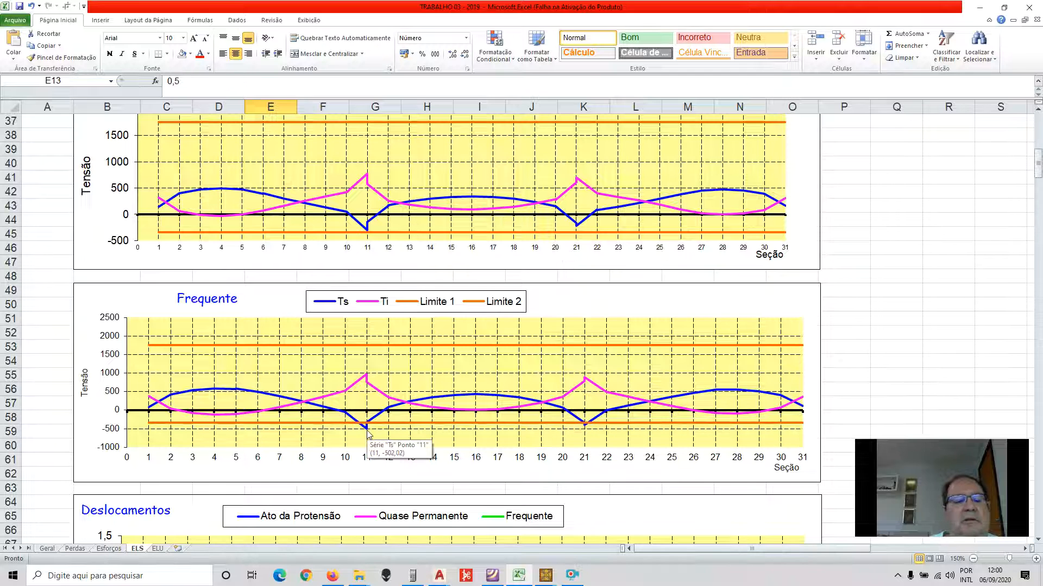
pyautogui.scroll(-5, 367, 431)
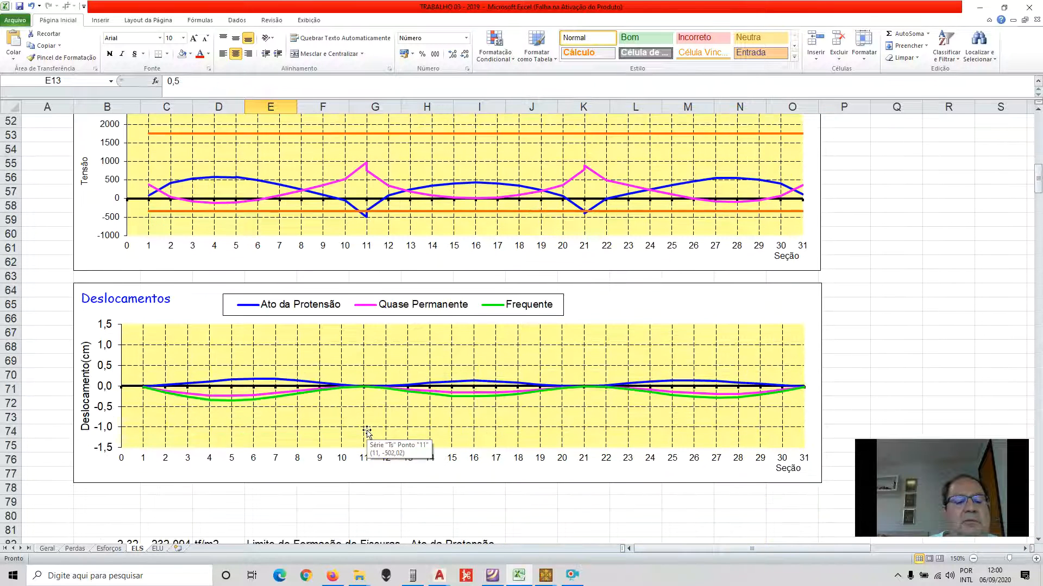
# - Set the number of cables (Número de Cabos) on the Geral sheet to 7
pyautogui.click(53, 550)
pyautogui.click(233, 389)
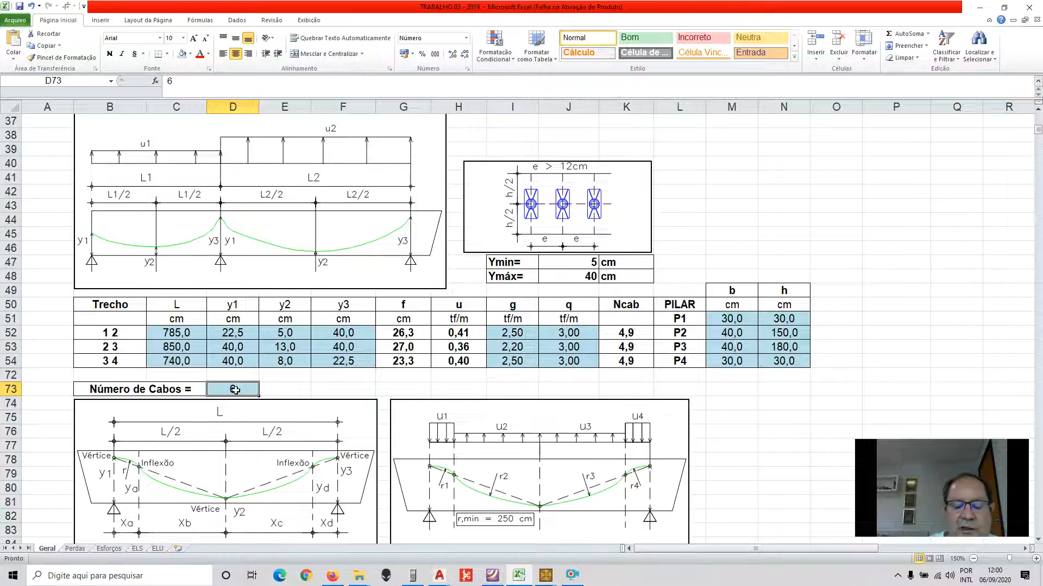
pyautogui.write('7')
pyautogui.press('Return')
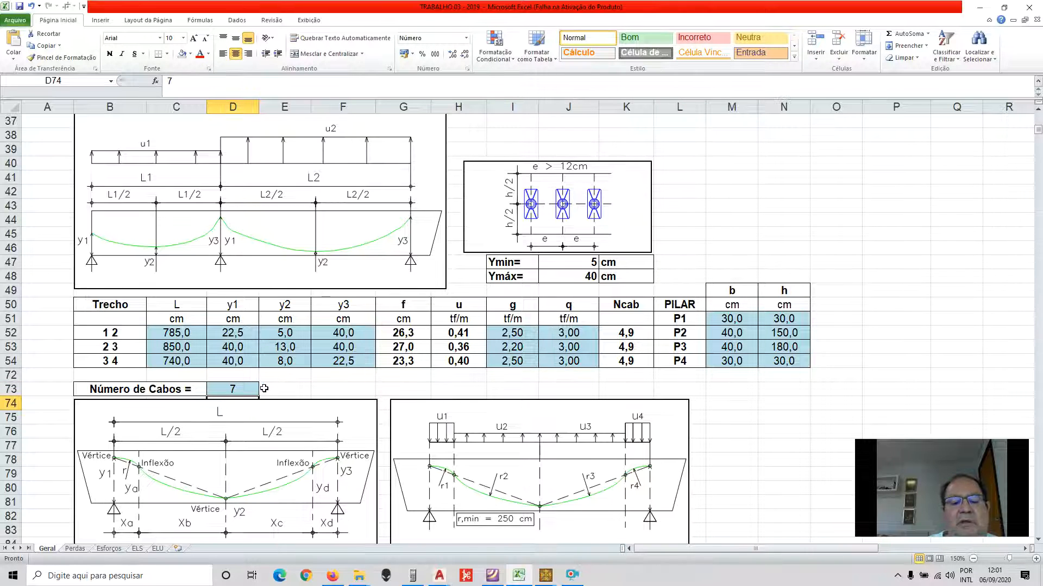
# - Check the Quase Permanente and Frequente stress curves against their limits and the displacements on the ELS sheet for 7 cables
pyautogui.click(137, 549)
pyautogui.scroll(5, 459, 281)
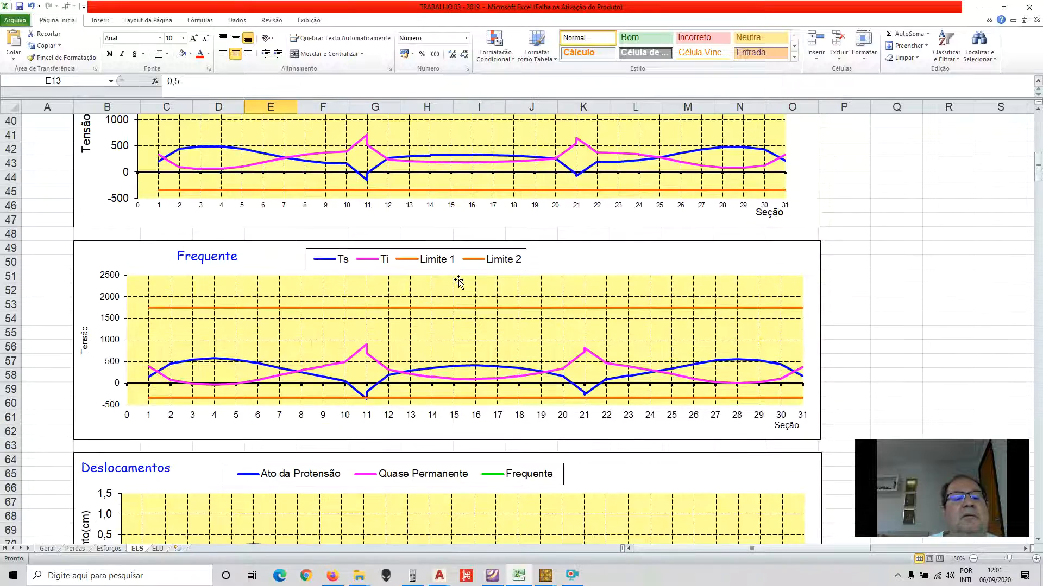
pyautogui.scroll(3, 458, 281)
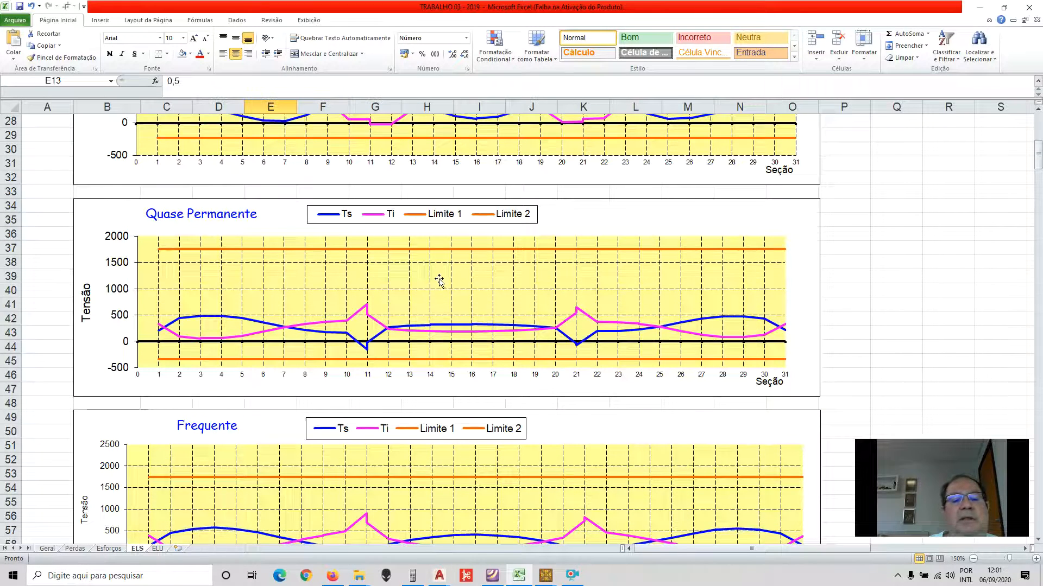
pyautogui.scroll(-1, 437, 280)
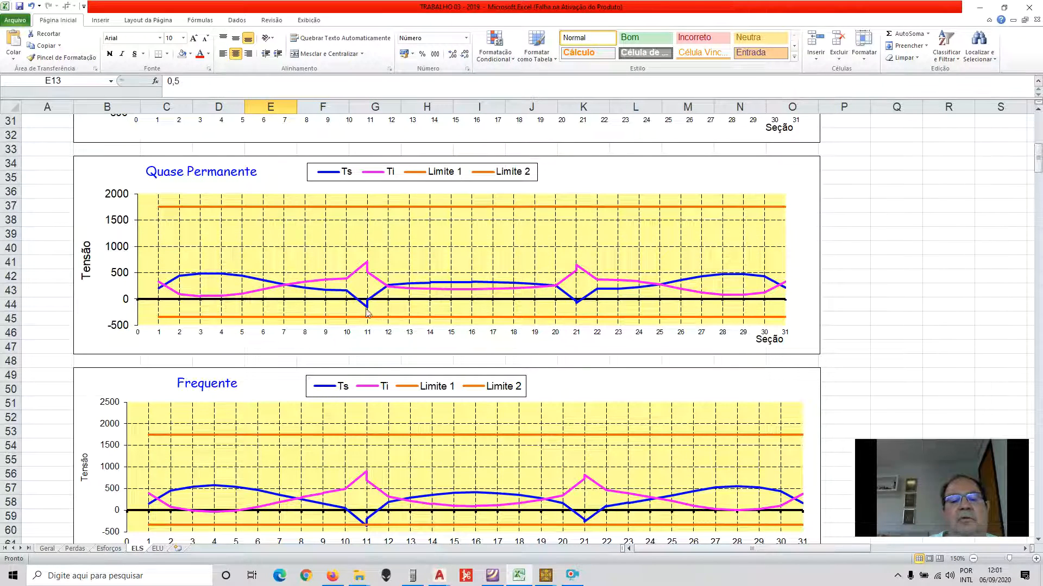
pyautogui.scroll(-3, 391, 299)
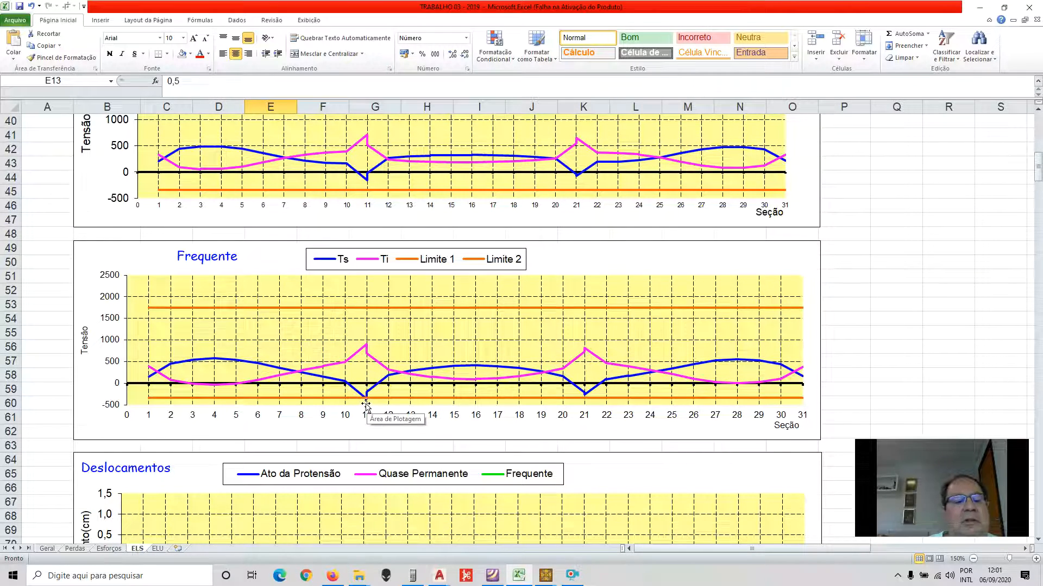
pyautogui.scroll(-1, 366, 404)
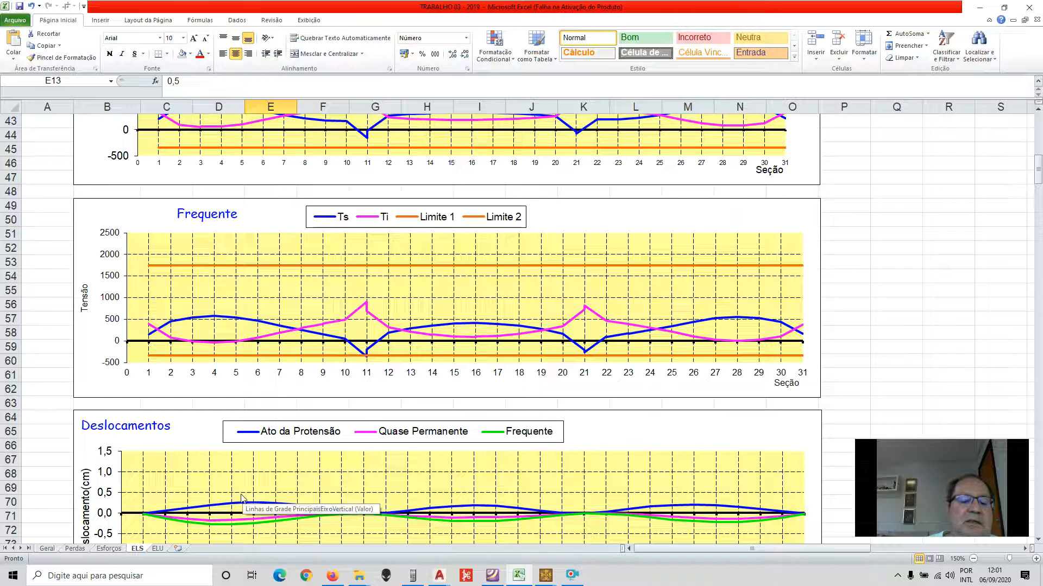
# - Set the number of cables (Número de Cabos) on the Geral sheet to 8
pyautogui.click(49, 549)
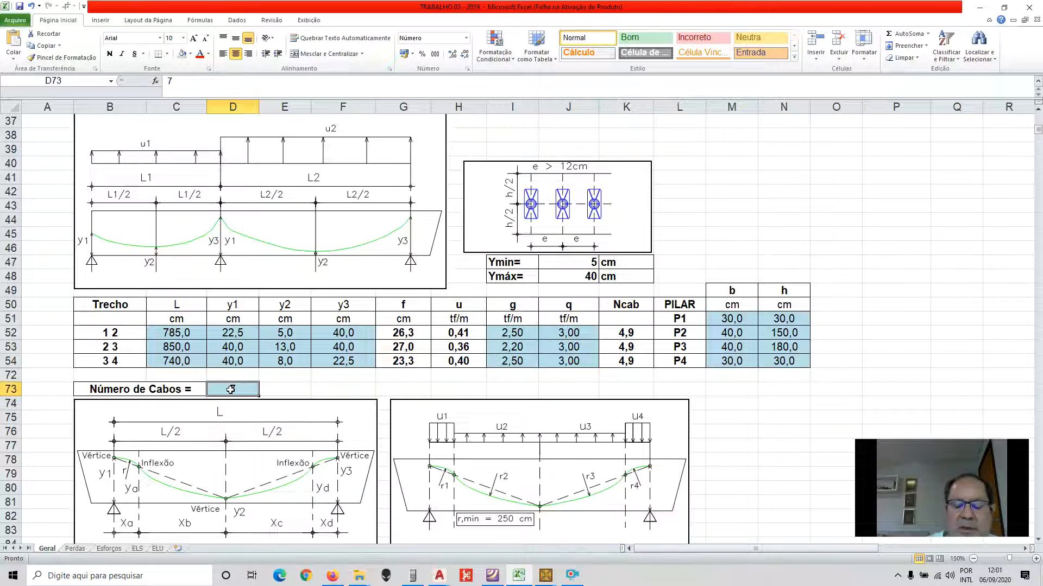
pyautogui.write('8')
pyautogui.press('Return')
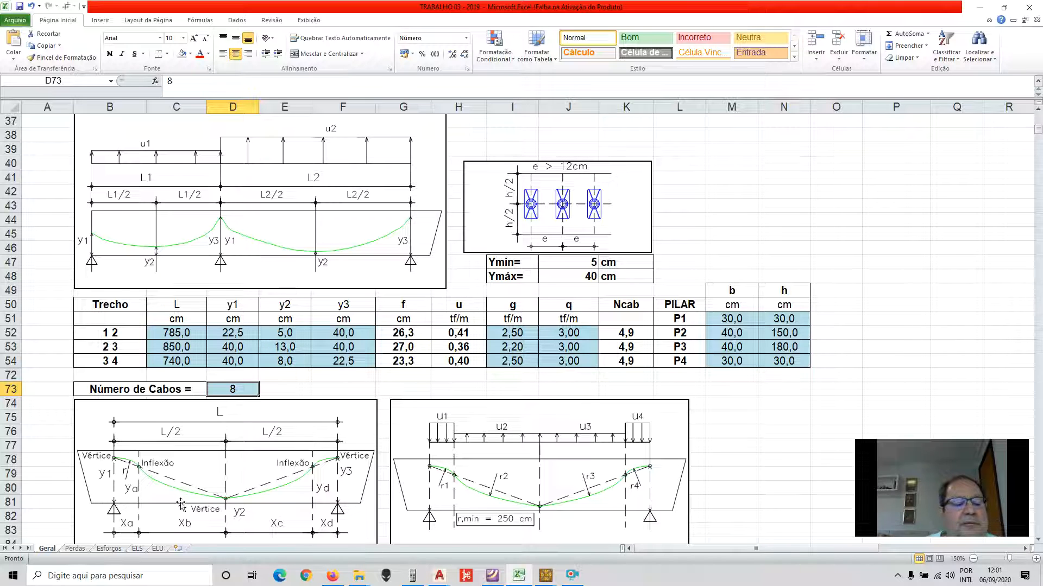
# - Check the Ato da Protensão, Quase Permanente and Frequente stress curves and the displacements on the ELS sheet for 8 cables
pyautogui.click(137, 549)
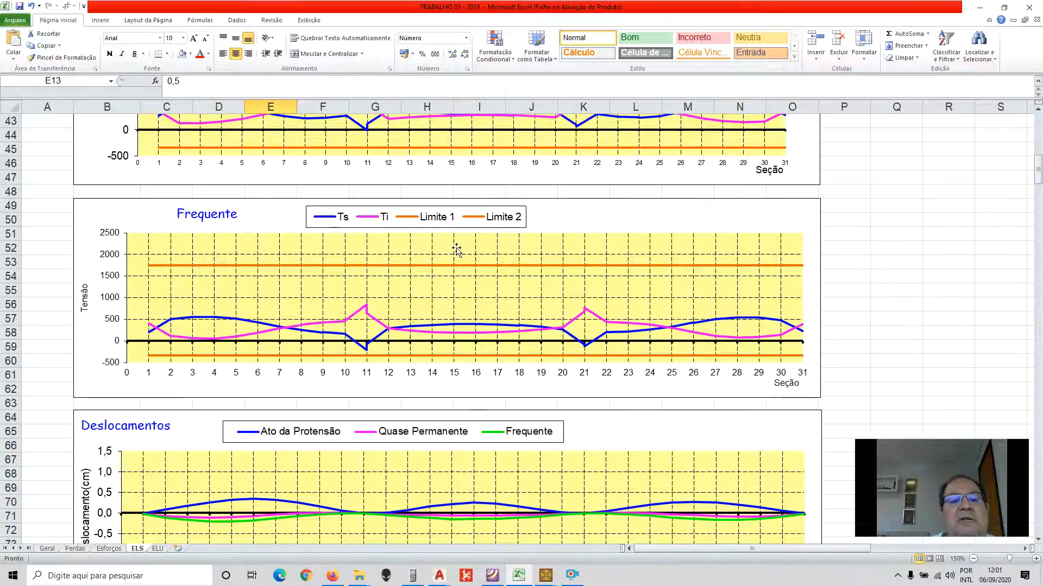
pyautogui.scroll(3, 456, 250)
pyautogui.scroll(6, 456, 250)
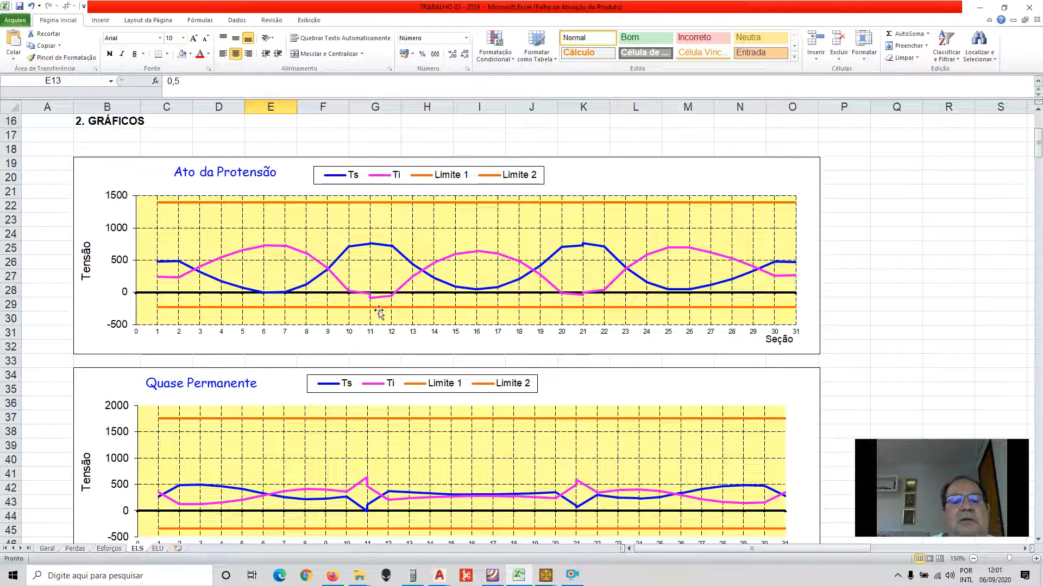
pyautogui.click(1036, 559)
pyautogui.scroll(-5, 782, 396)
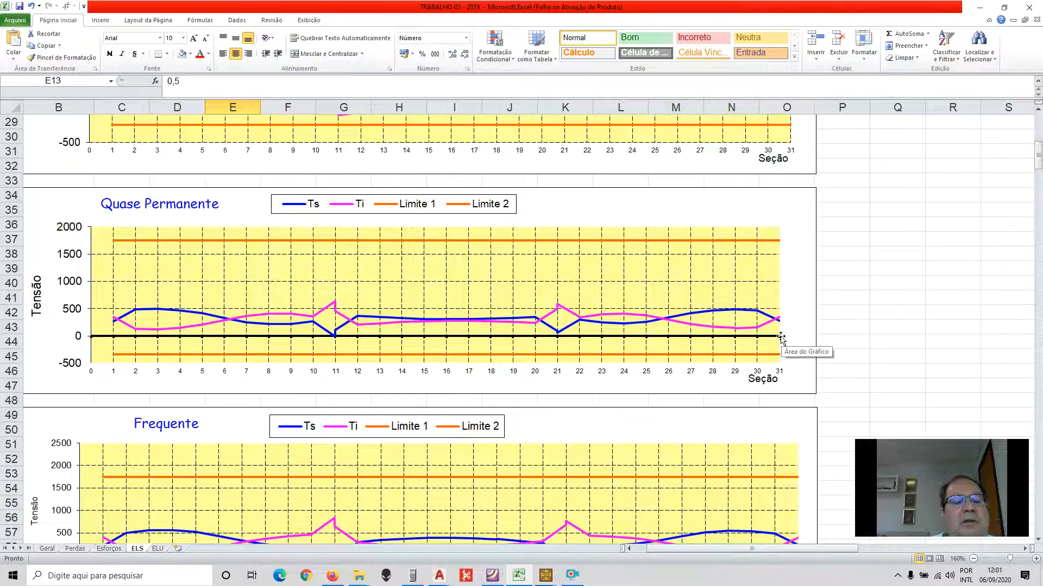
pyautogui.scroll(-3, 780, 338)
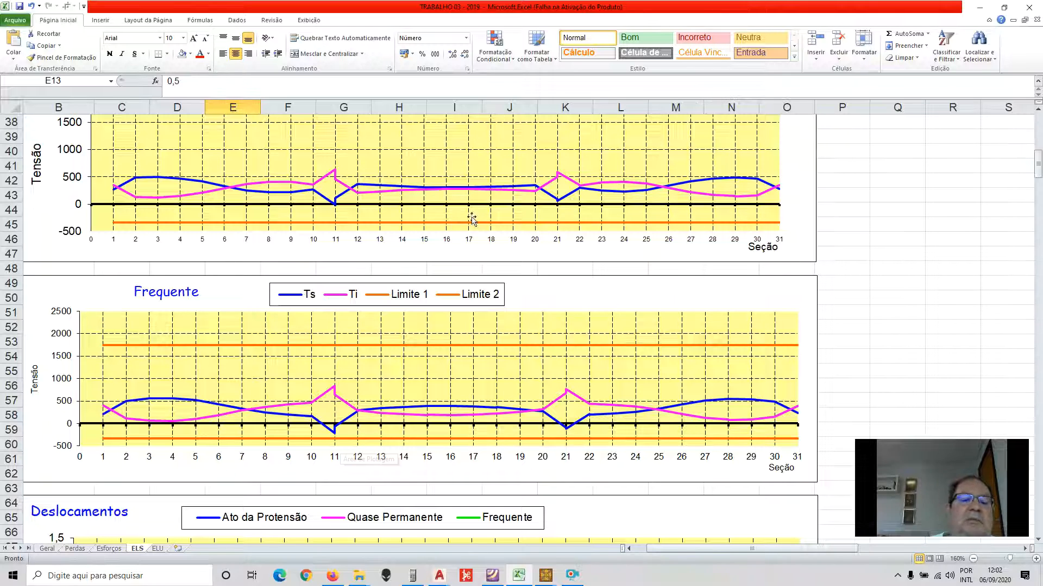
pyautogui.scroll(-6, 470, 219)
pyautogui.scroll(-1, 470, 218)
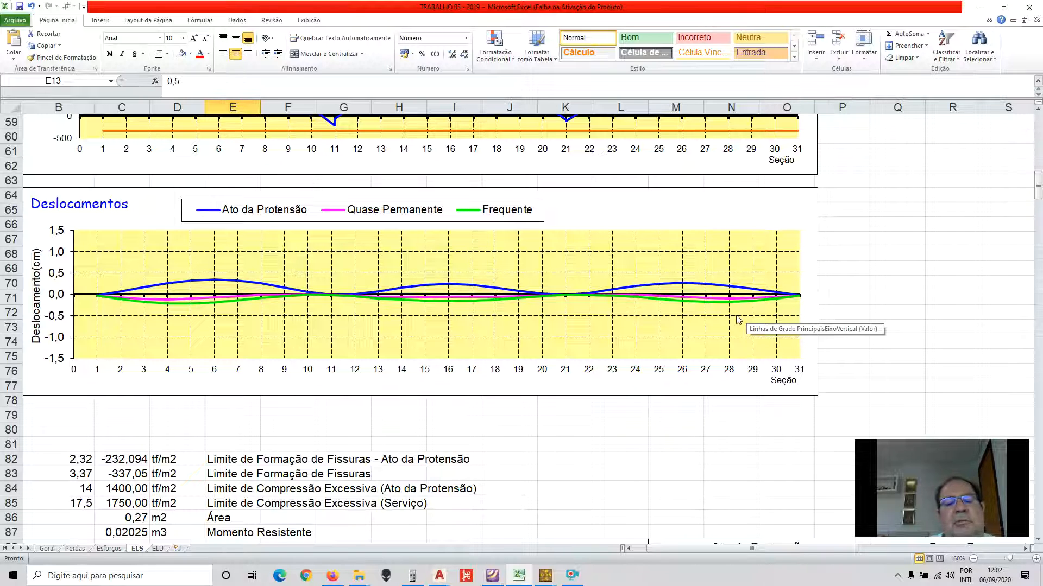
pyautogui.scroll(4, 710, 355)
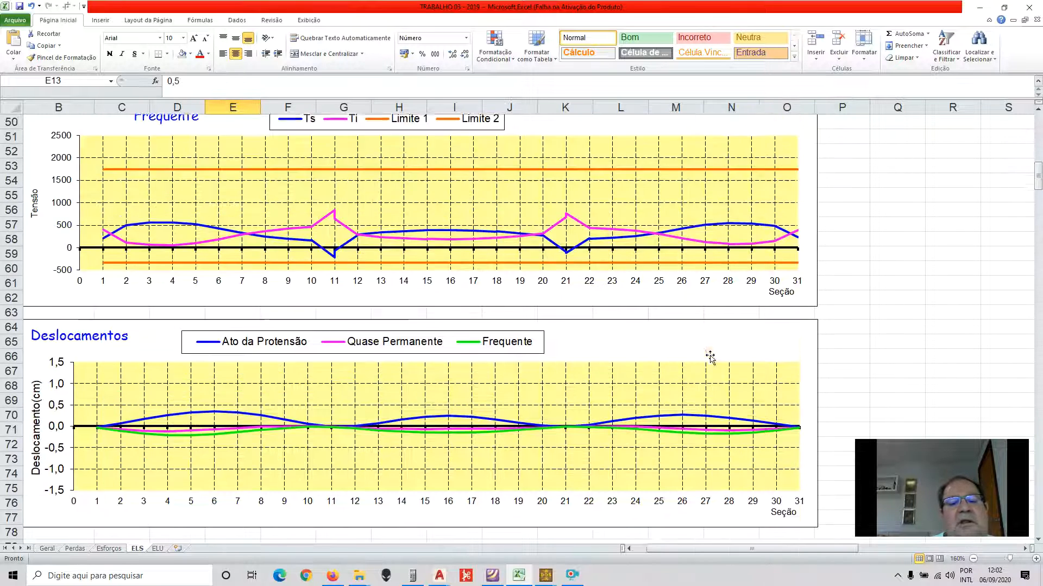
pyautogui.scroll(5, 709, 356)
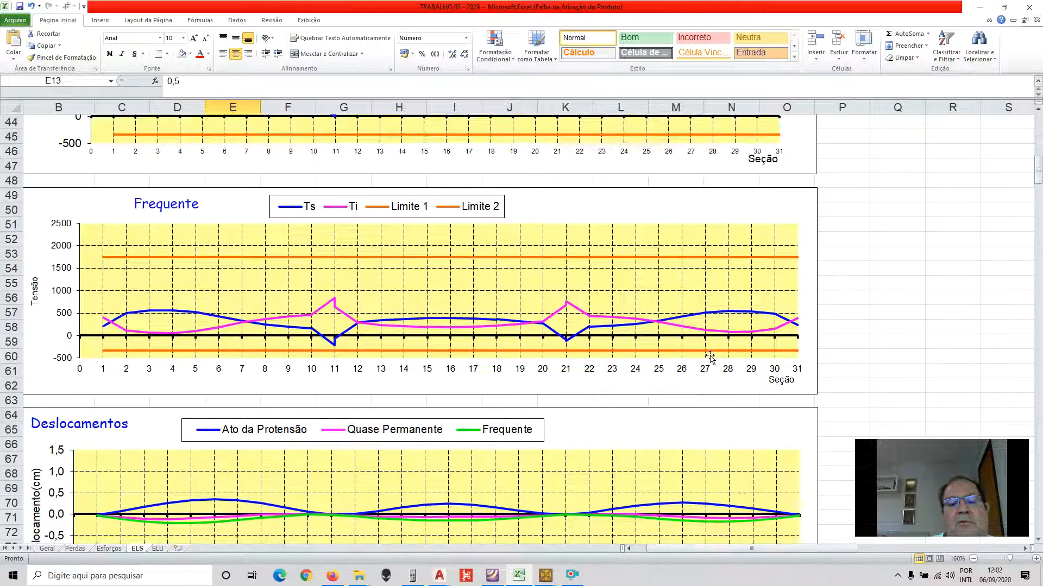
pyautogui.scroll(5, 709, 356)
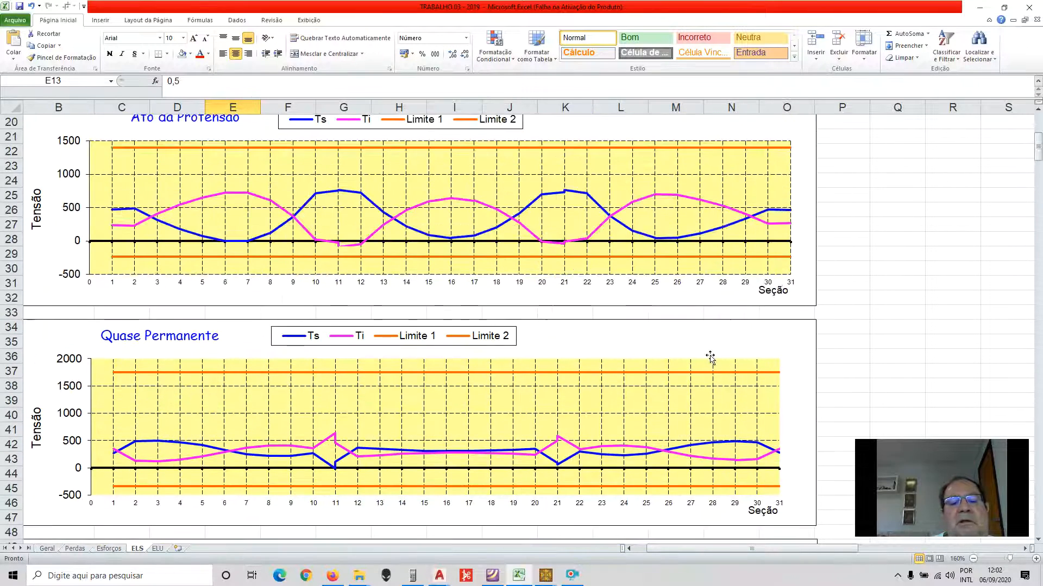
pyautogui.scroll(-4, 709, 356)
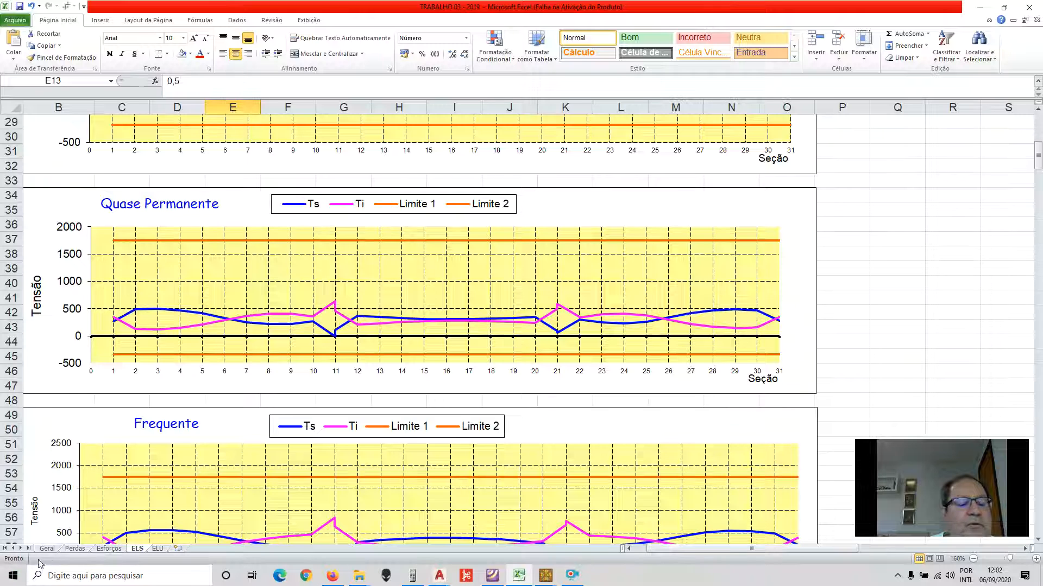
# - Return the number of cables (Número de Cabos) on the Geral sheet to 7
pyautogui.click(47, 549)
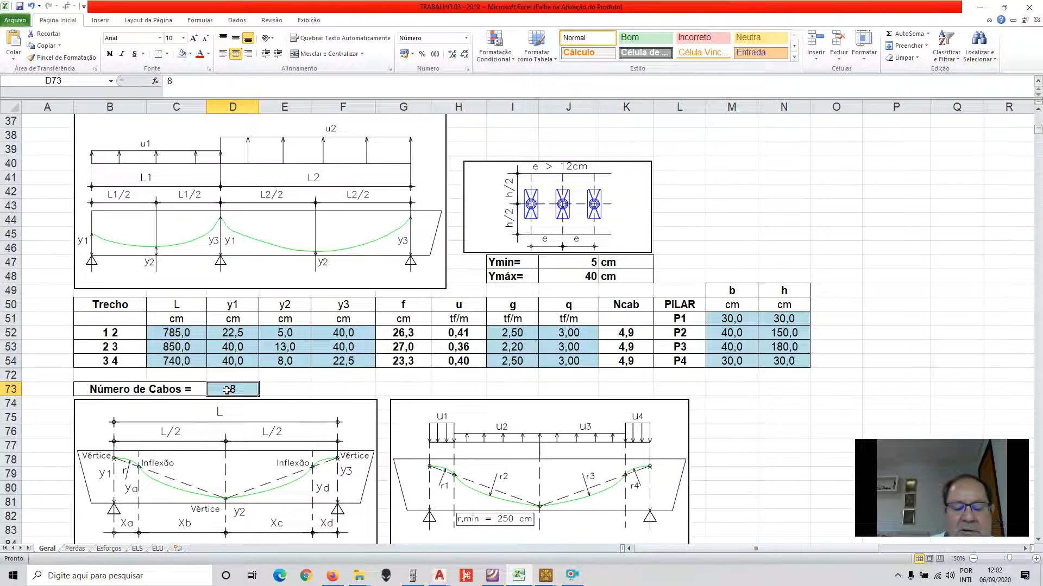
pyautogui.write('7')
pyautogui.press('Return')
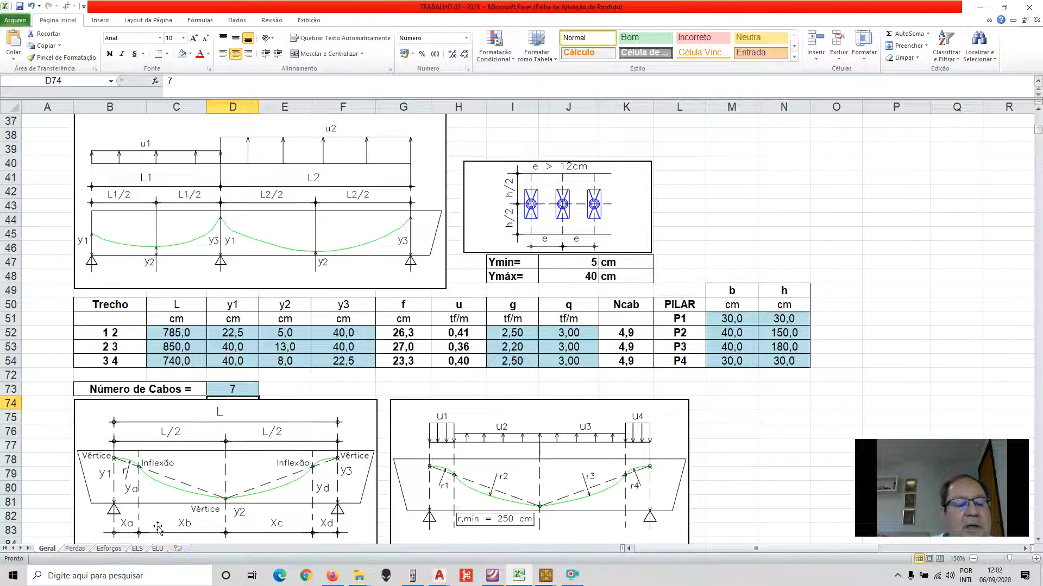
# - Compare the ELS stress curves for 7 cables with the moment diagram on the Esforços sheet, particularly around section 11
pyautogui.click(138, 549)
pyautogui.scroll(1, 408, 264)
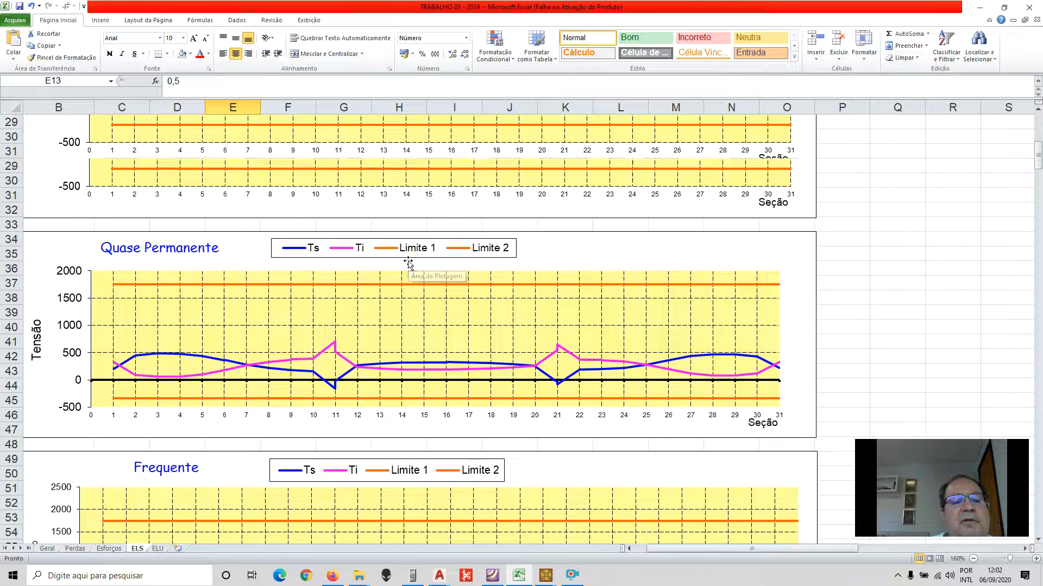
pyautogui.scroll(3, 408, 264)
pyautogui.scroll(-4, 408, 266)
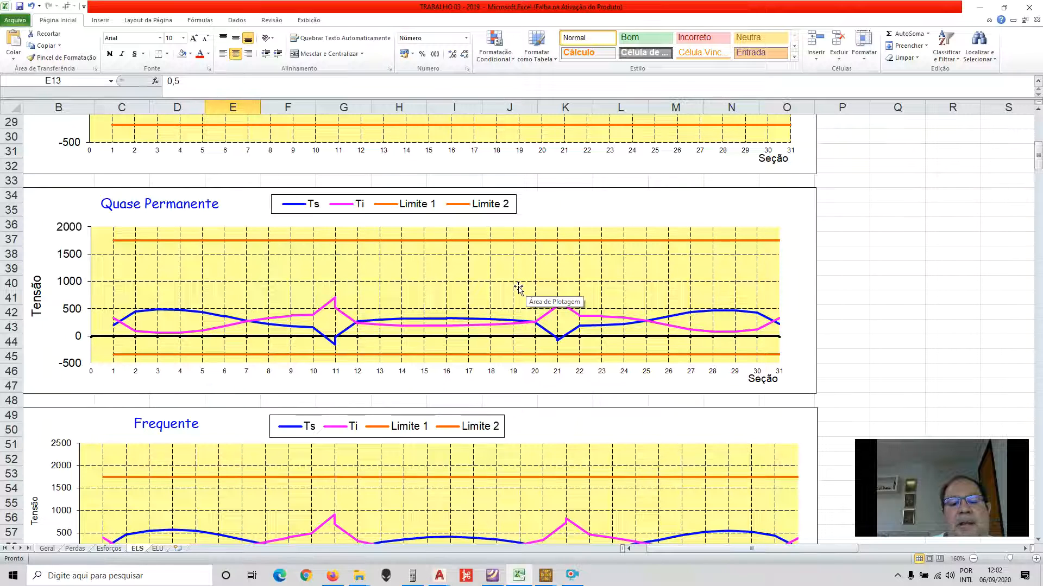
pyautogui.click(109, 549)
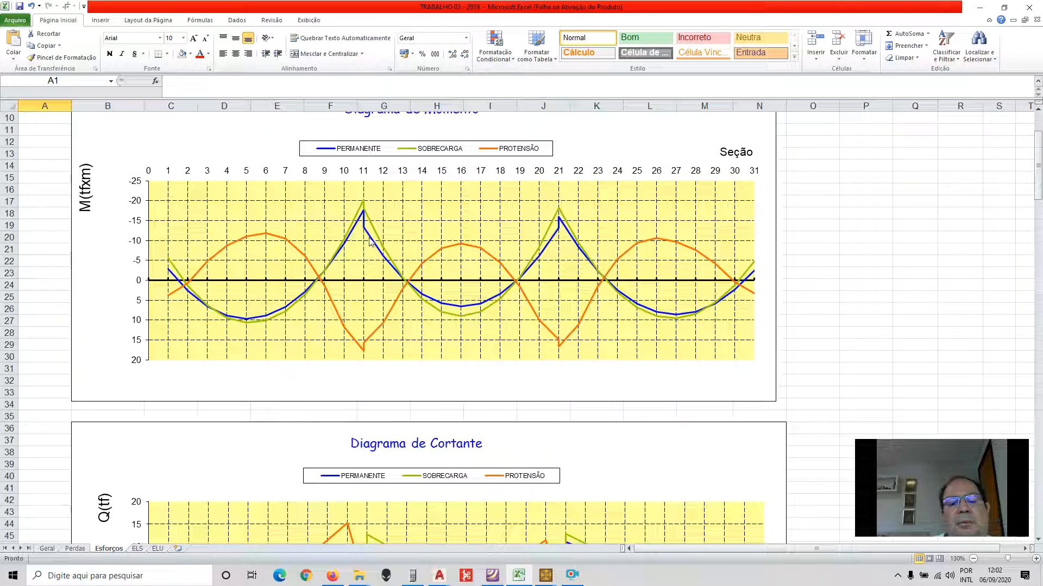
pyautogui.click(138, 548)
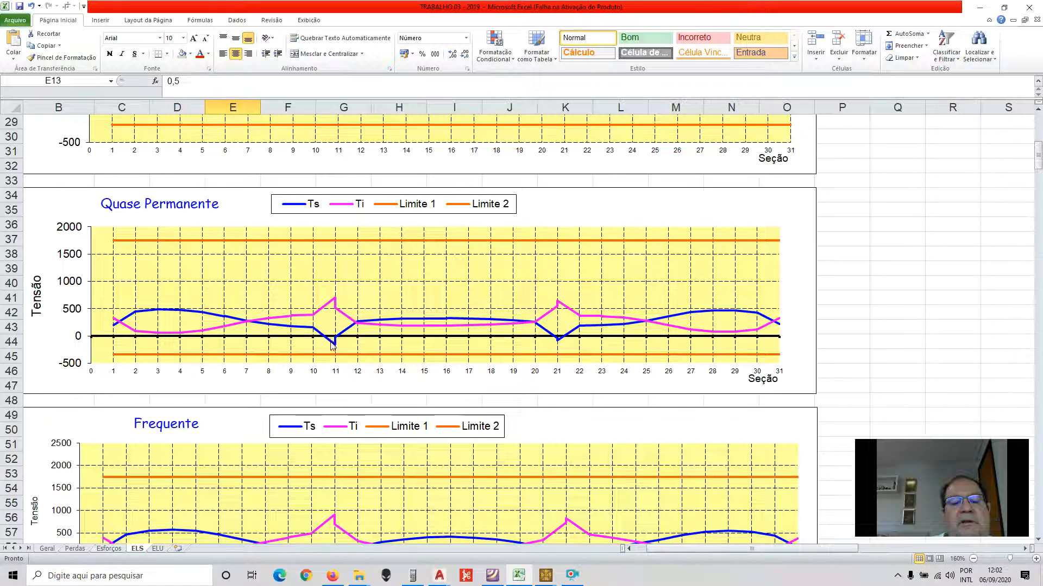
pyautogui.scroll(-3, 349, 342)
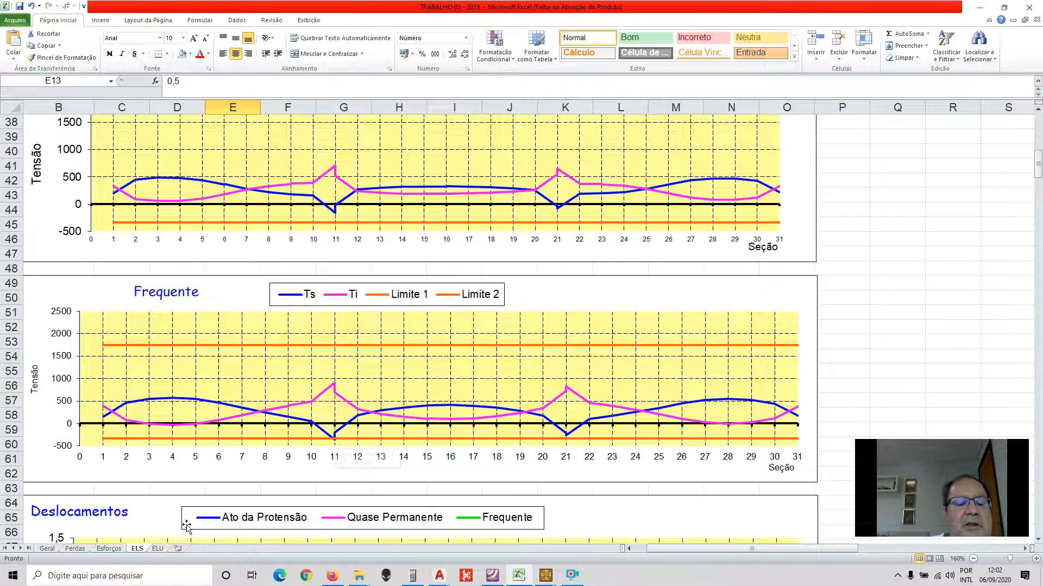
# - Change the number of cables (Número de Cabos) on the Geral sheet back to 8
pyautogui.click(48, 550)
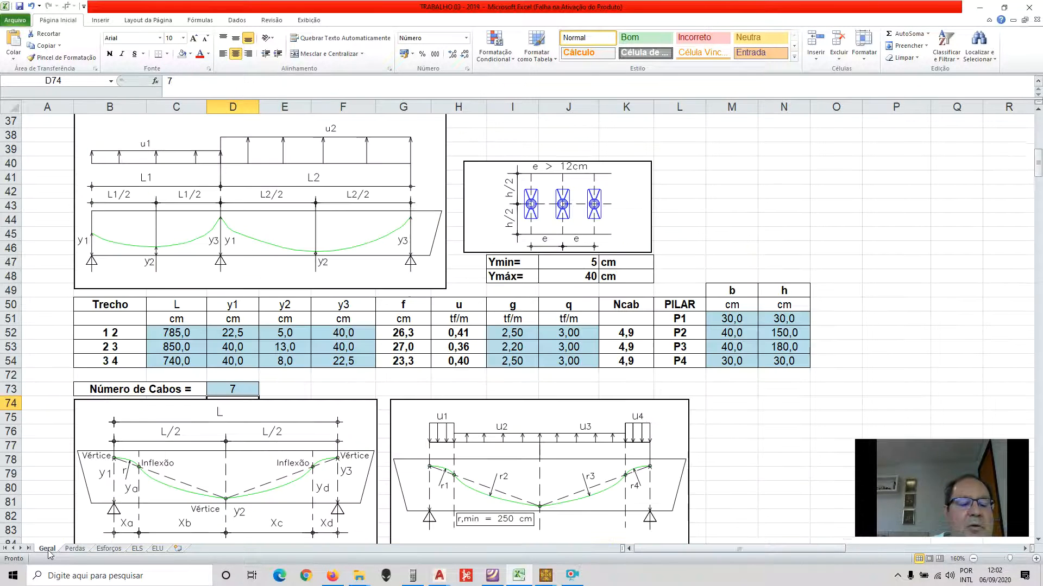
pyautogui.click(236, 390)
pyautogui.write('8')
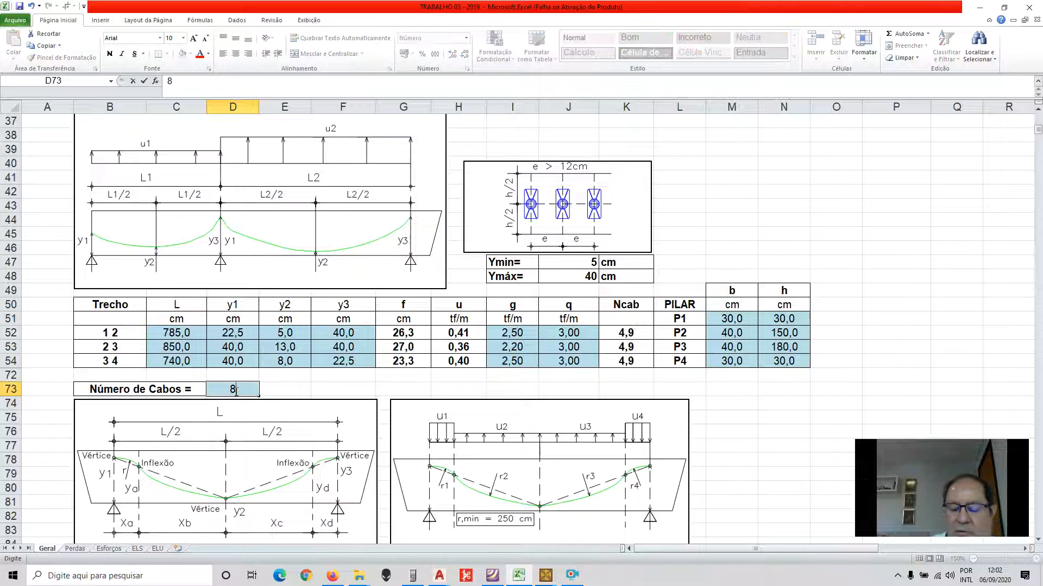
pyautogui.press('Return')
pyautogui.click(282, 389)
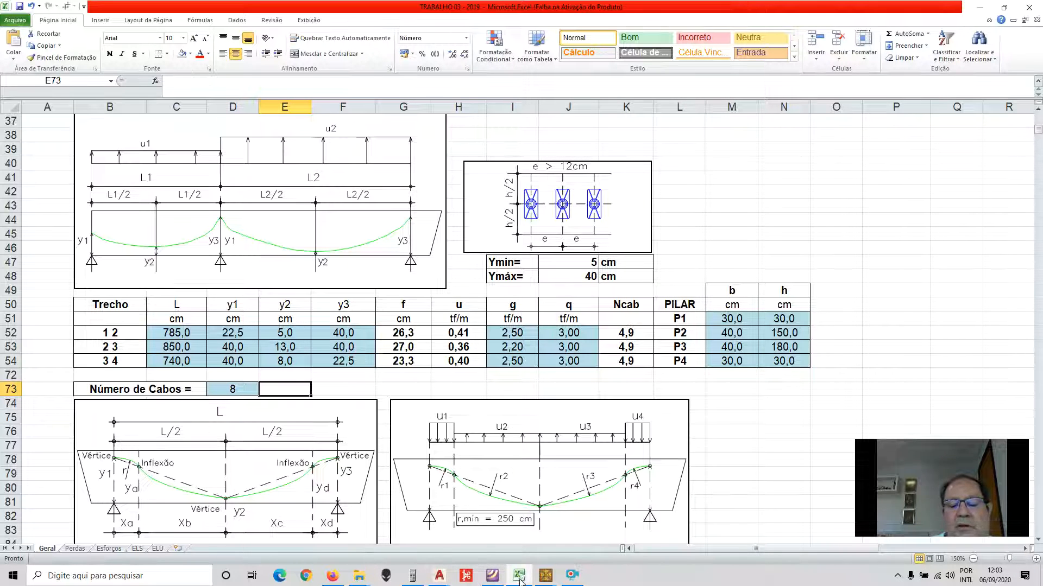
# - Switch to the T3-19 section drawing in AutoCAD and erase the two cable anchorages in the middle column
pyautogui.click(441, 577)
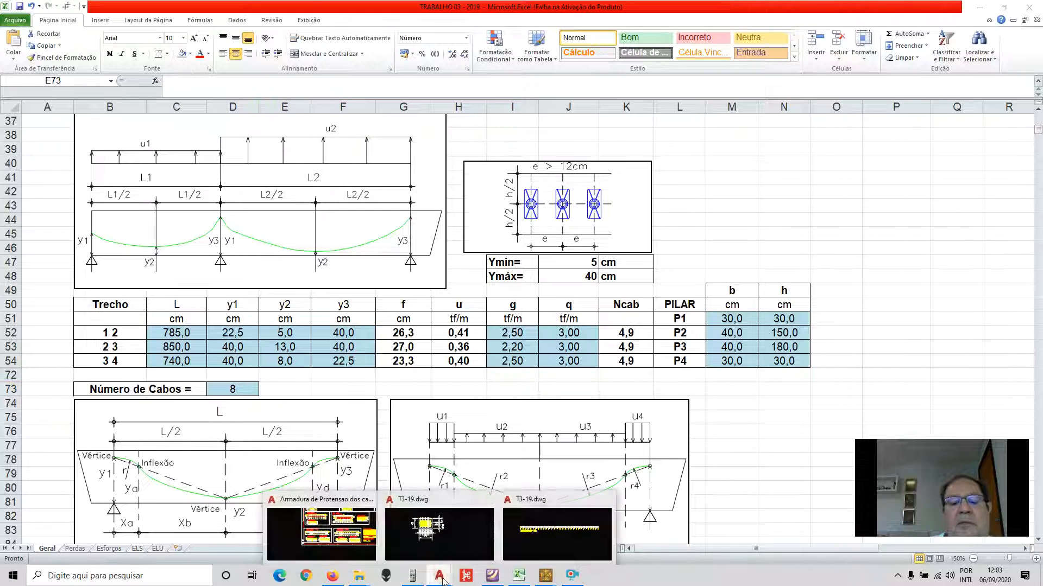
pyautogui.click(462, 545)
pyautogui.scroll(3, 406, 173)
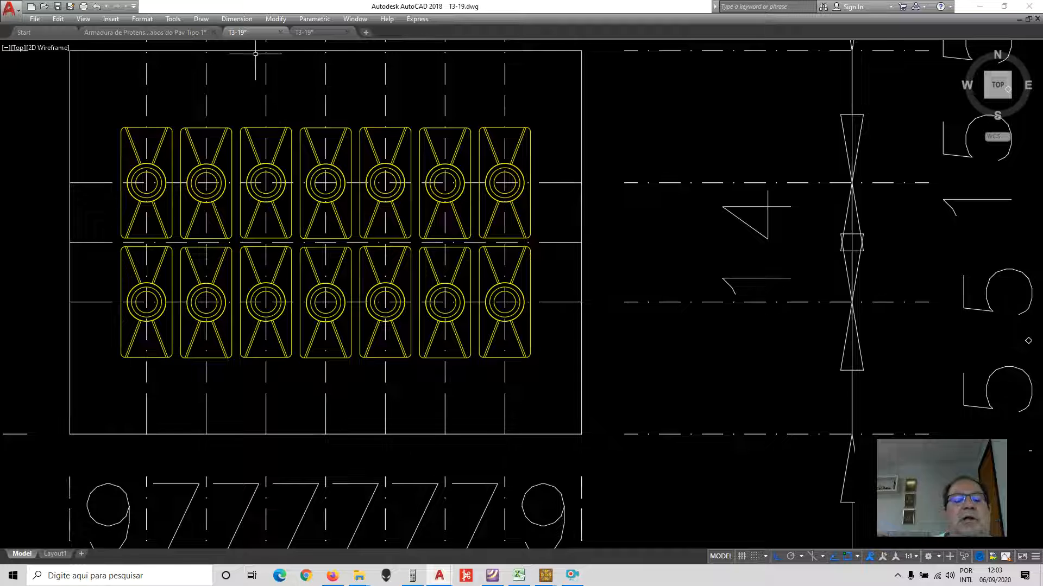
pyautogui.click(276, 20)
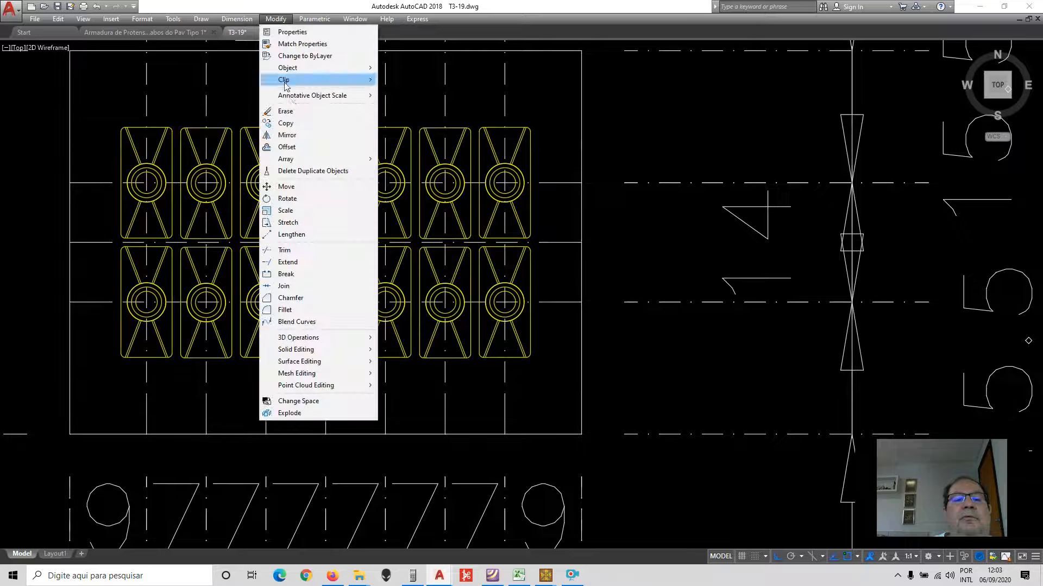
pyautogui.click(285, 111)
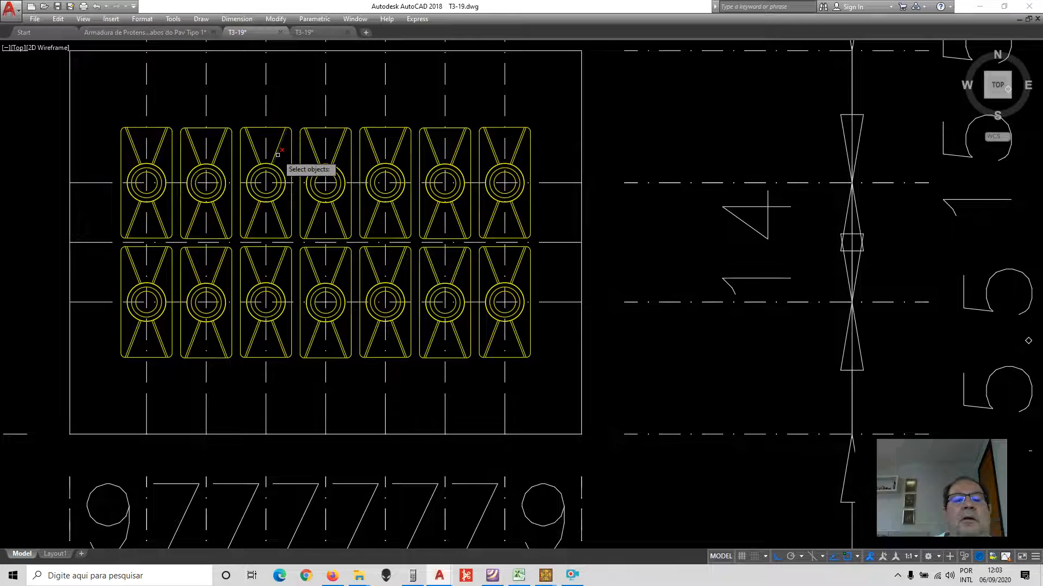
pyautogui.click(297, 119)
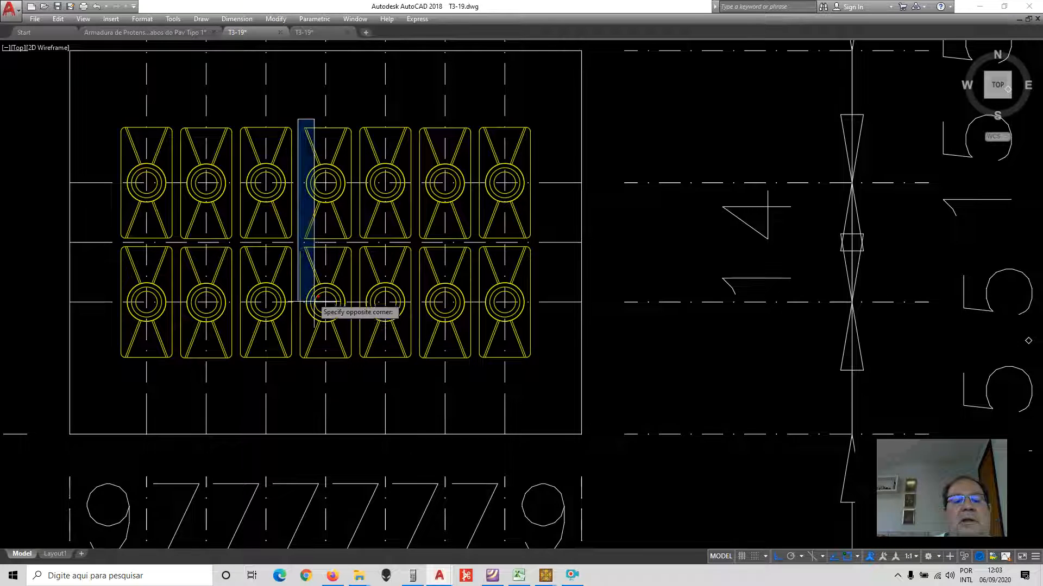
pyautogui.click(359, 367)
pyautogui.press('Return')
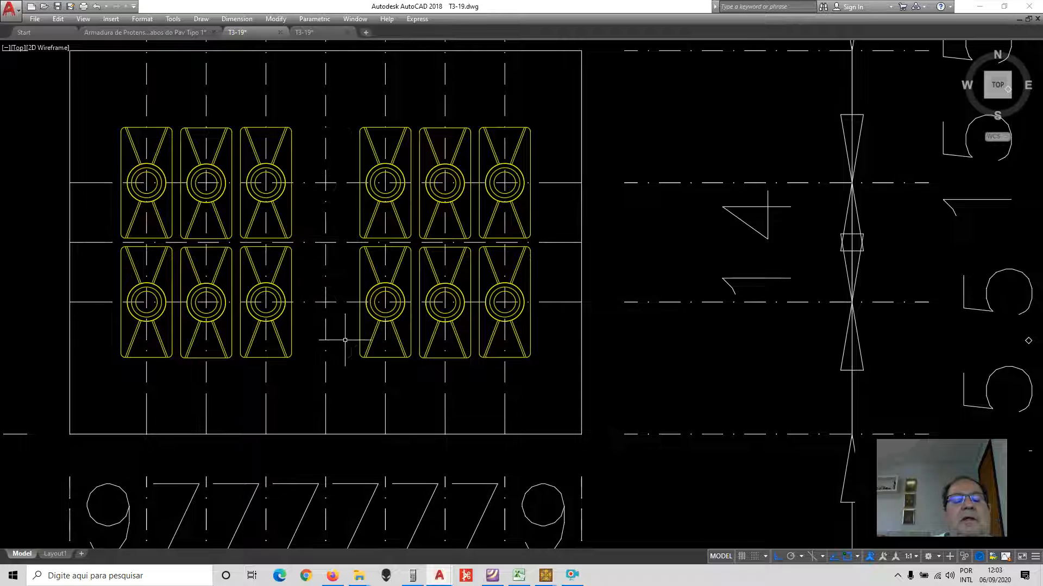
# - Erase the two cable anchorages in the leftmost column of the beam section
pyautogui.click(275, 19)
pyautogui.click(286, 111)
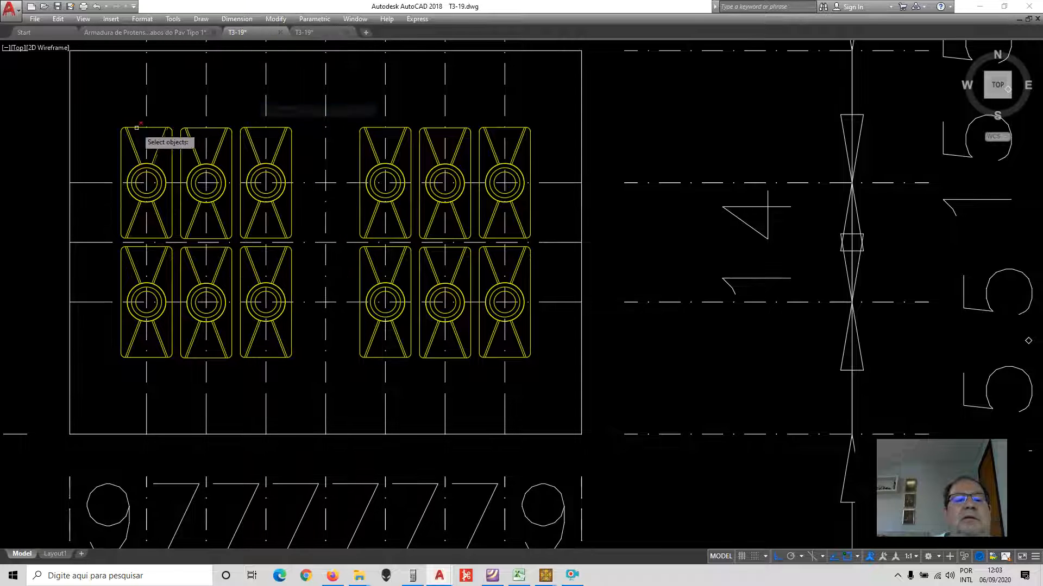
pyautogui.click(107, 116)
pyautogui.click(178, 366)
pyautogui.press('Return')
# - Erase the two cable anchorages in the rightmost column so that eight anchorages remain in the beam section
pyautogui.rightClick(420, 118)
pyautogui.click(456, 122)
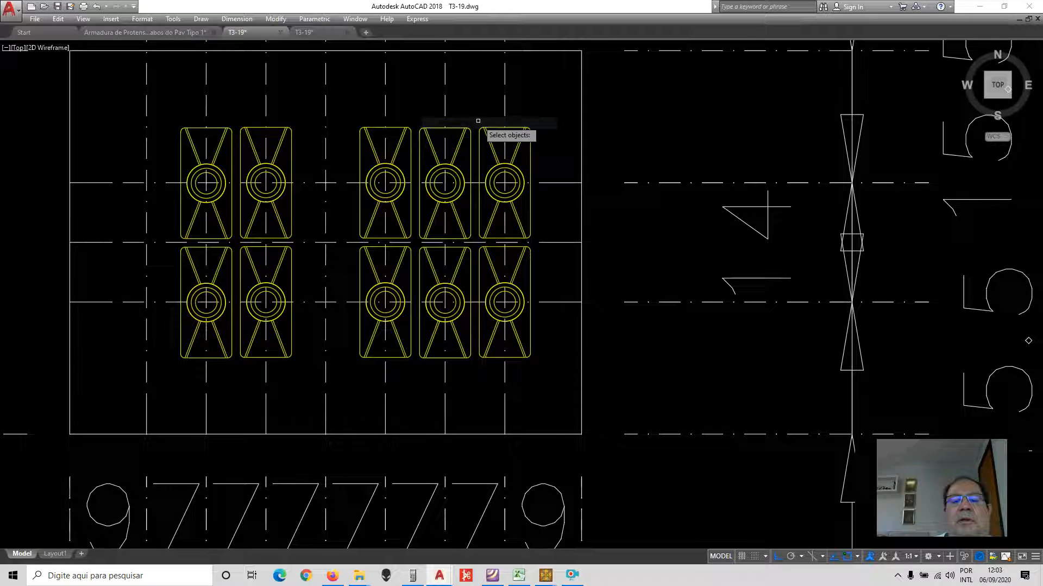
pyautogui.click(478, 120)
pyautogui.click(555, 393)
pyautogui.press('Return')
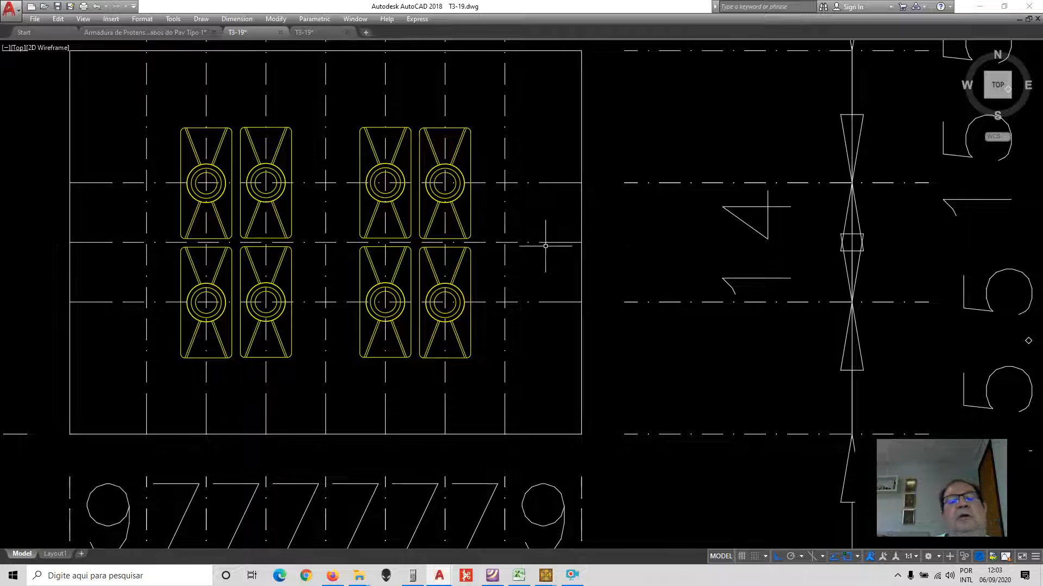
pyautogui.scroll(-2, 405, 240)
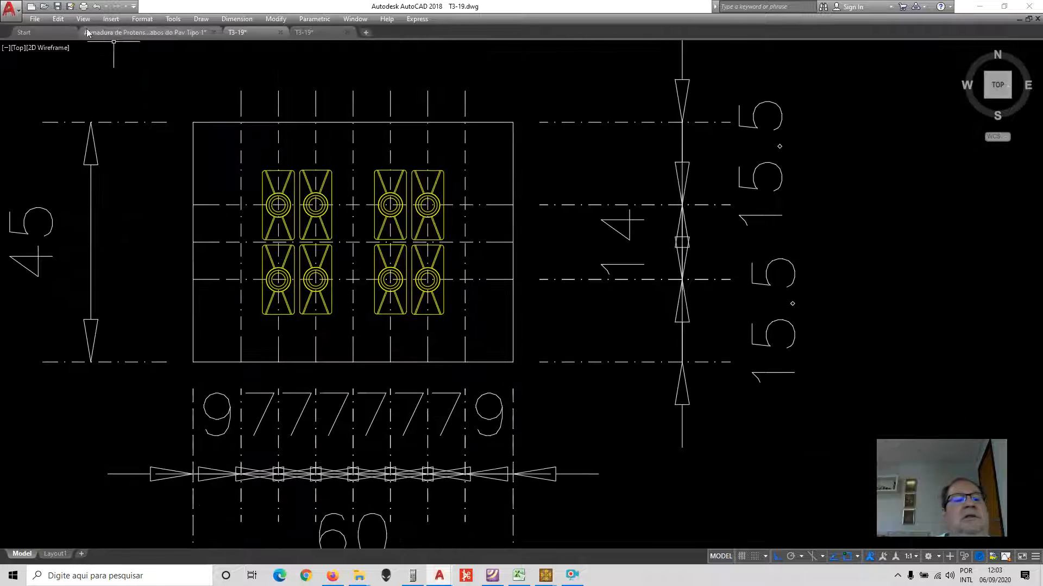
pyautogui.scroll(-1, 375, 211)
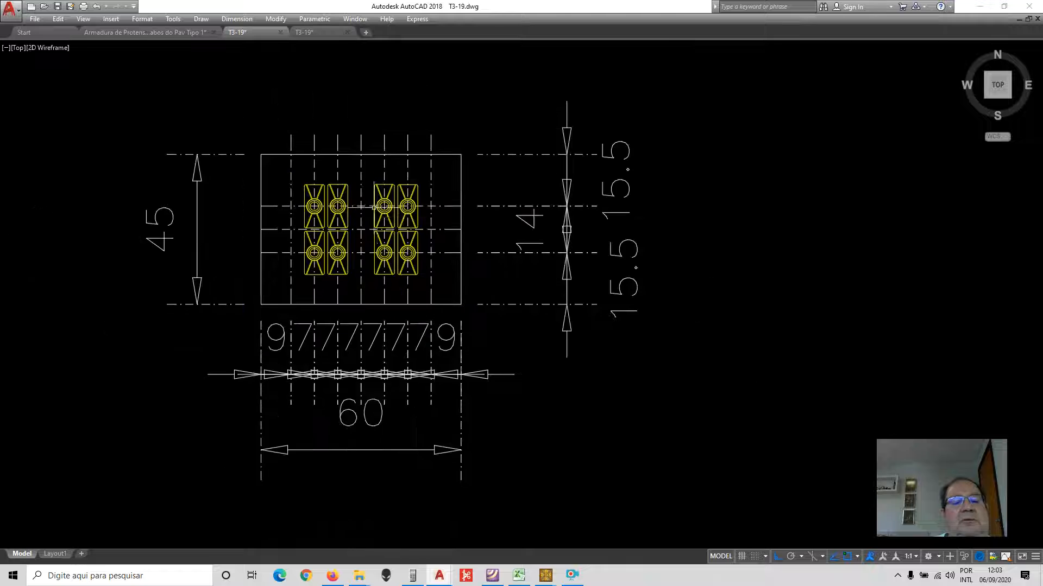
pyautogui.scroll(1, 375, 212)
# - Switch back to the Excel workbook, show the combination coefficients on the ELS sheet and save the workbook
pyautogui.click(518, 575)
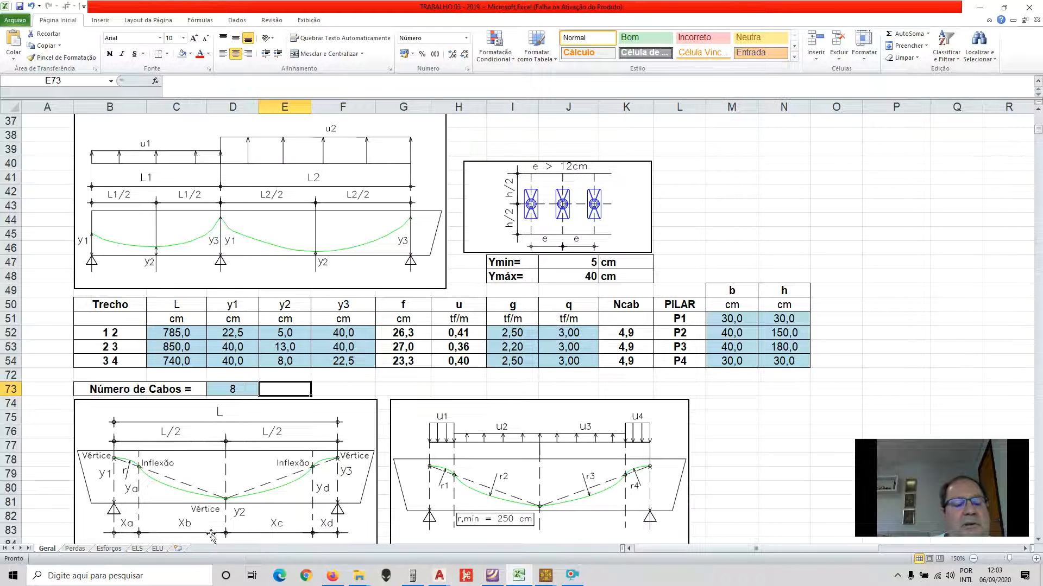
pyautogui.click(138, 549)
pyautogui.scroll(10, 385, 338)
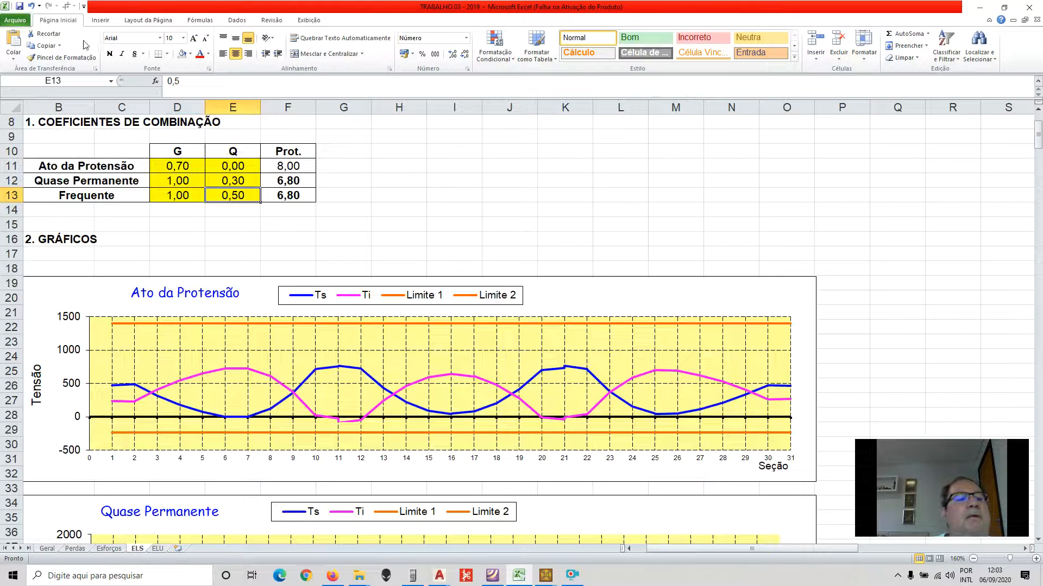
pyautogui.click(19, 6)
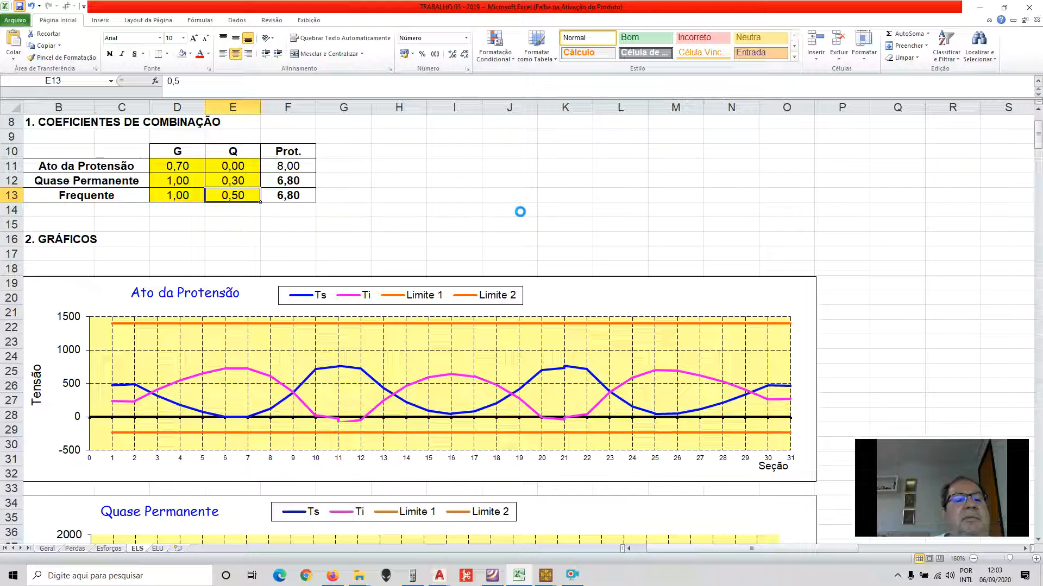
# - Open the ELU sheet, go to the prestressing bending-moment chart at its start and enlarge the view to 160%
pyautogui.scroll(-2, 519, 213)
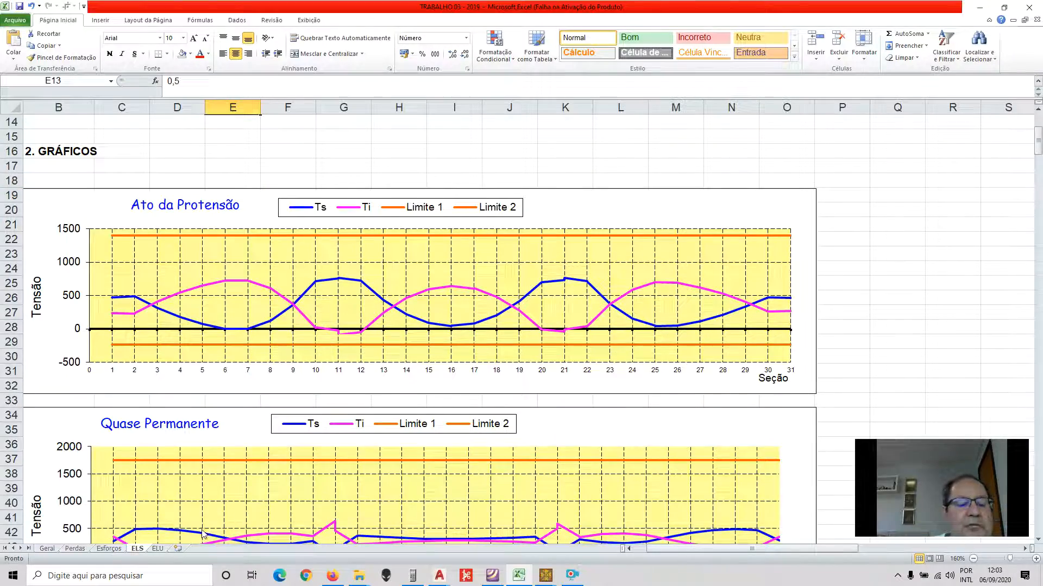
pyautogui.click(158, 549)
pyautogui.scroll(20, 439, 327)
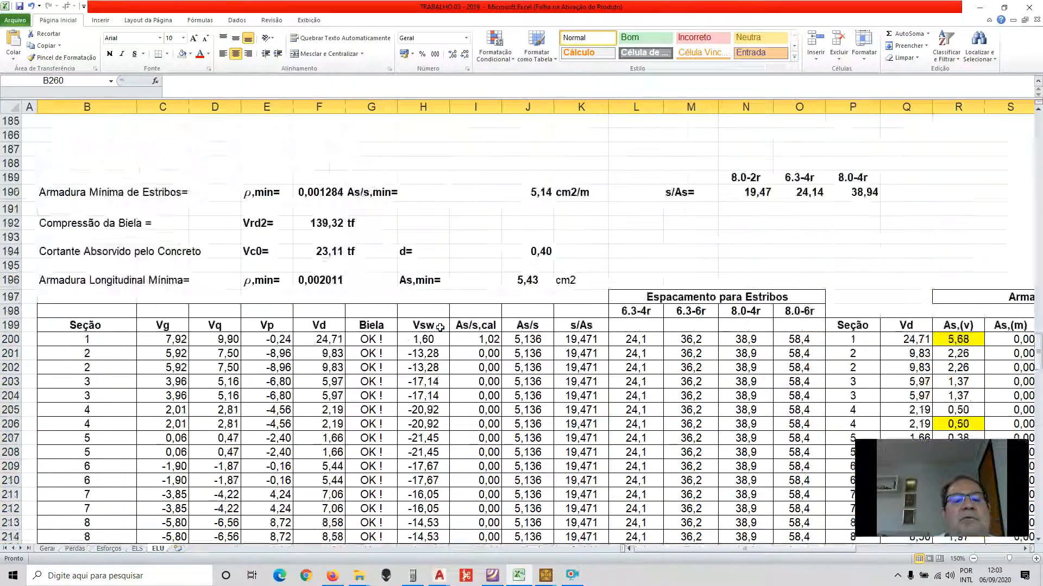
pyautogui.scroll(20, 440, 327)
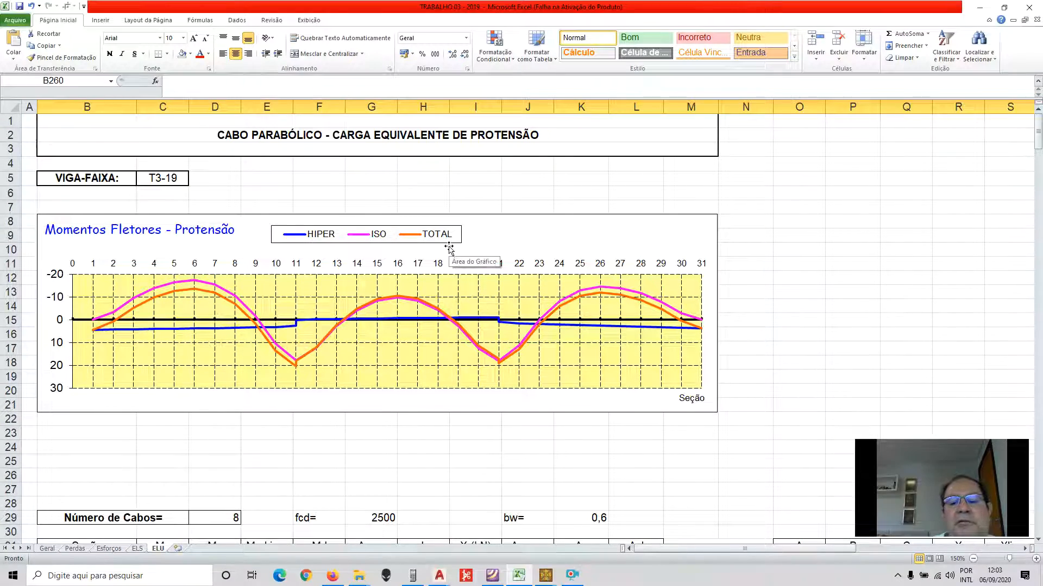
pyautogui.scroll(-1, 449, 248)
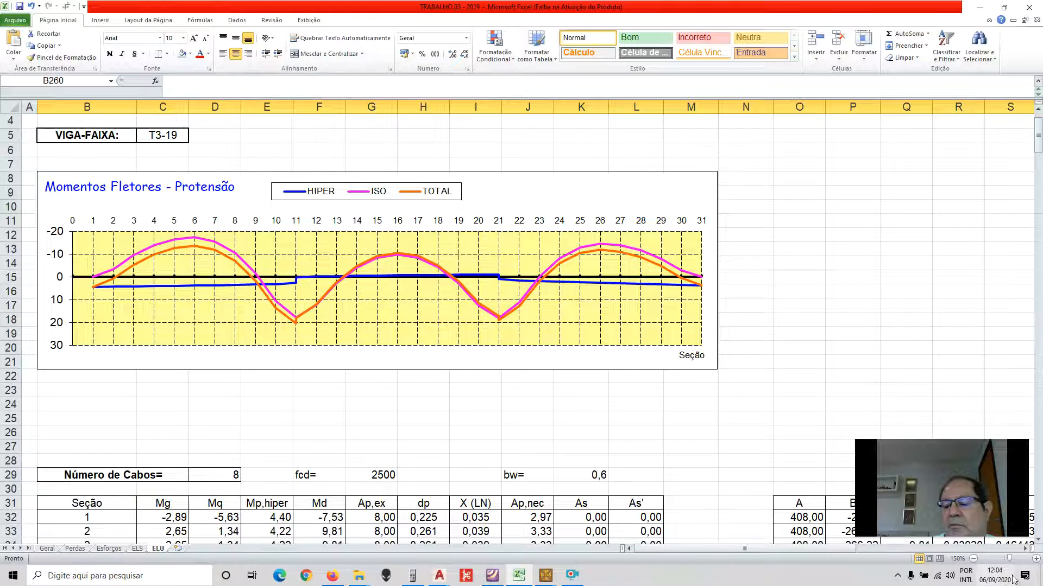
pyautogui.click(1036, 560)
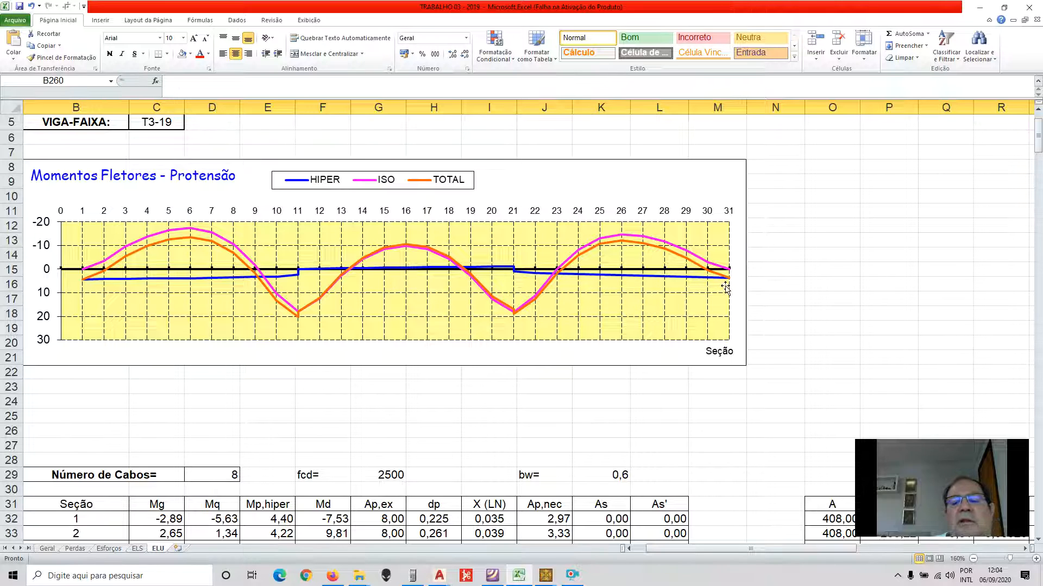
# - Examine the section table below the chart, checking the formulas behind the Mp,hiper and Md columns from section 1
pyautogui.scroll(-1, 693, 282)
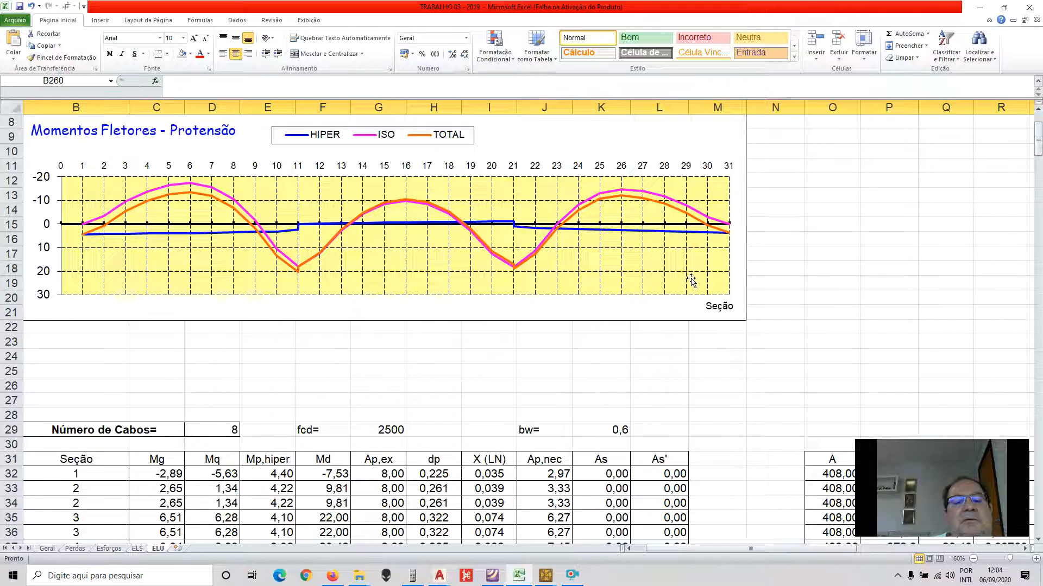
pyautogui.scroll(-2, 691, 281)
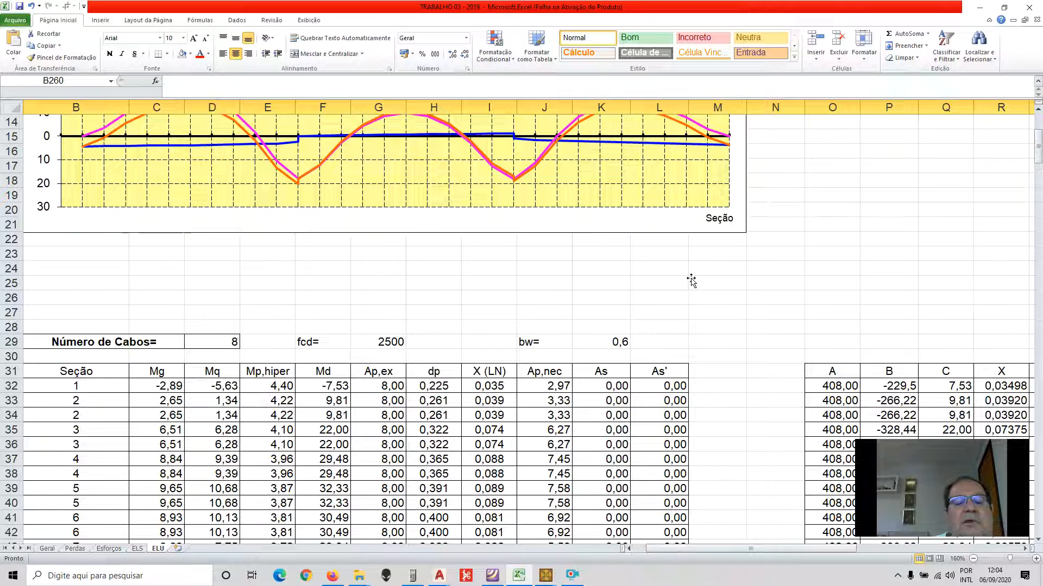
pyautogui.scroll(-1, 692, 281)
pyautogui.scroll(-1, 471, 263)
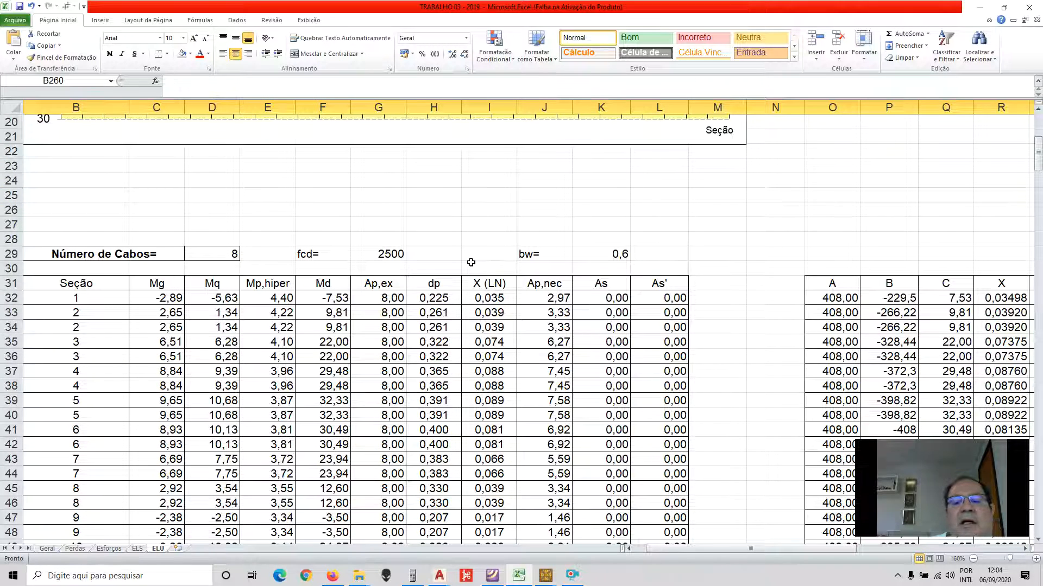
pyautogui.scroll(-1, 471, 263)
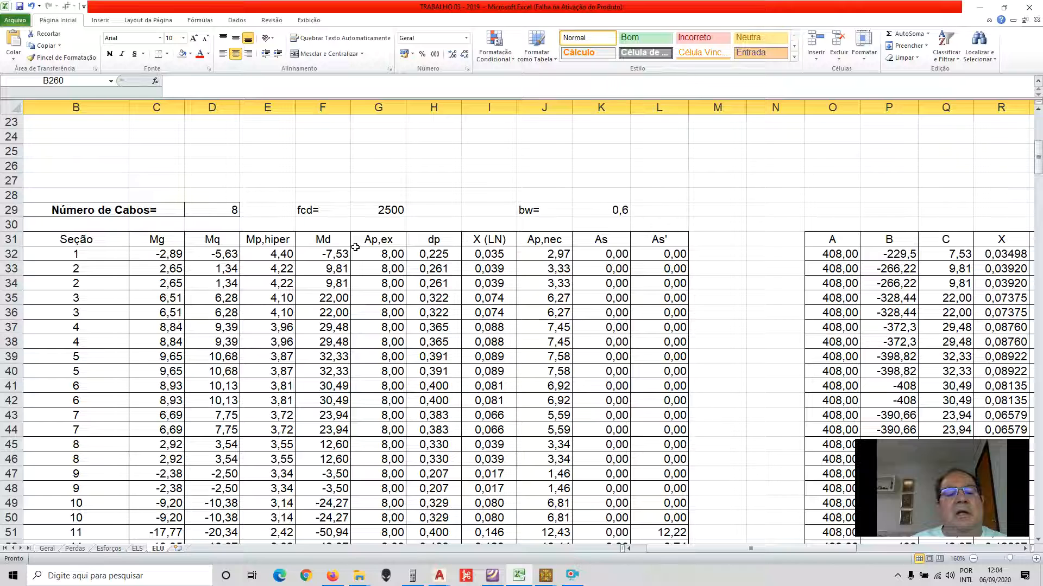
pyautogui.click(294, 253)
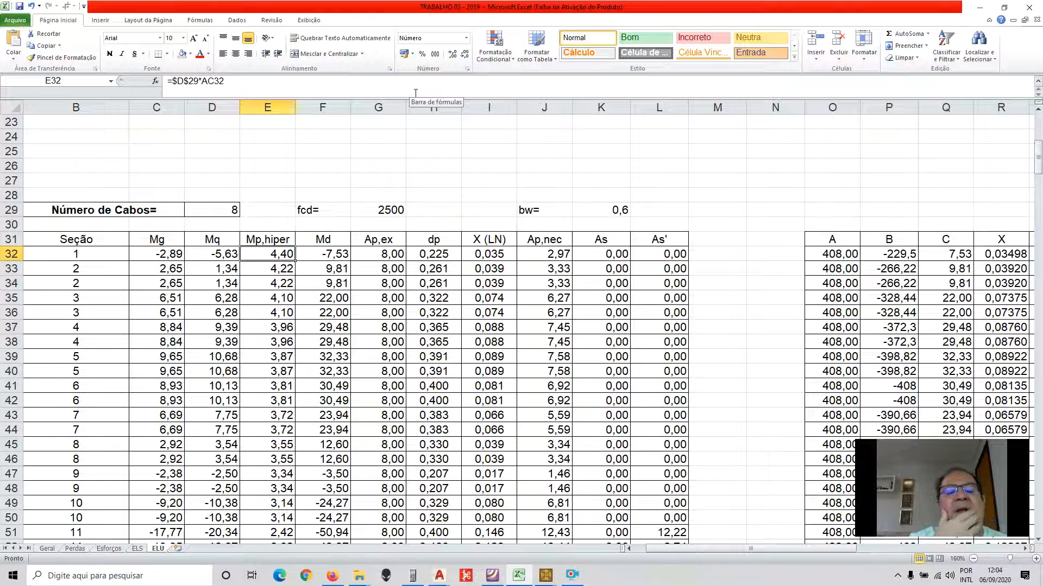
pyautogui.press('Down')
pyautogui.press('Down')
pyautogui.press('Down')
pyautogui.press('Down')
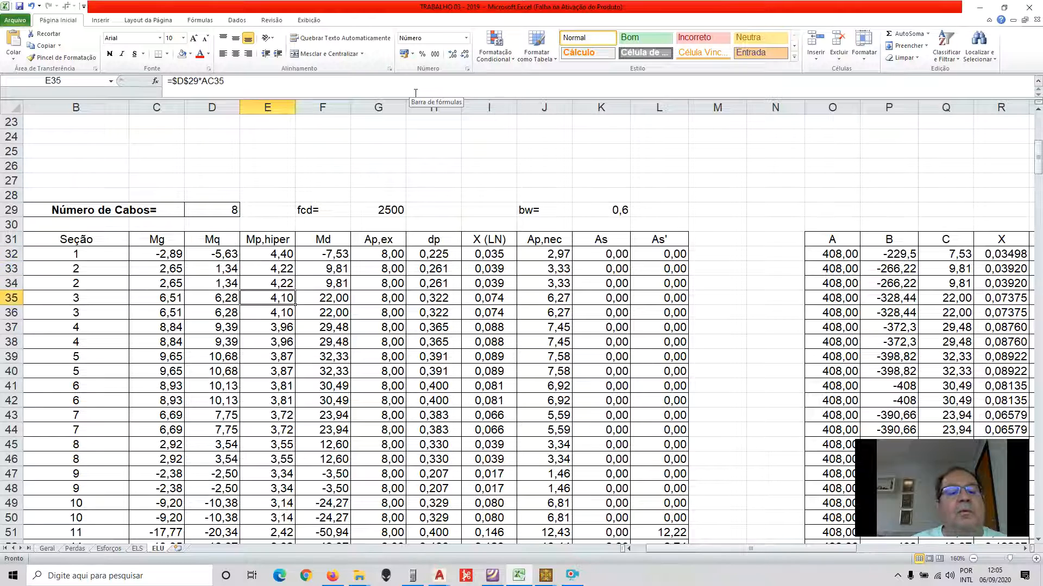
pyautogui.press('Up')
pyautogui.press('Up')
pyautogui.press('Up')
pyautogui.press('Up')
pyautogui.press('Right')
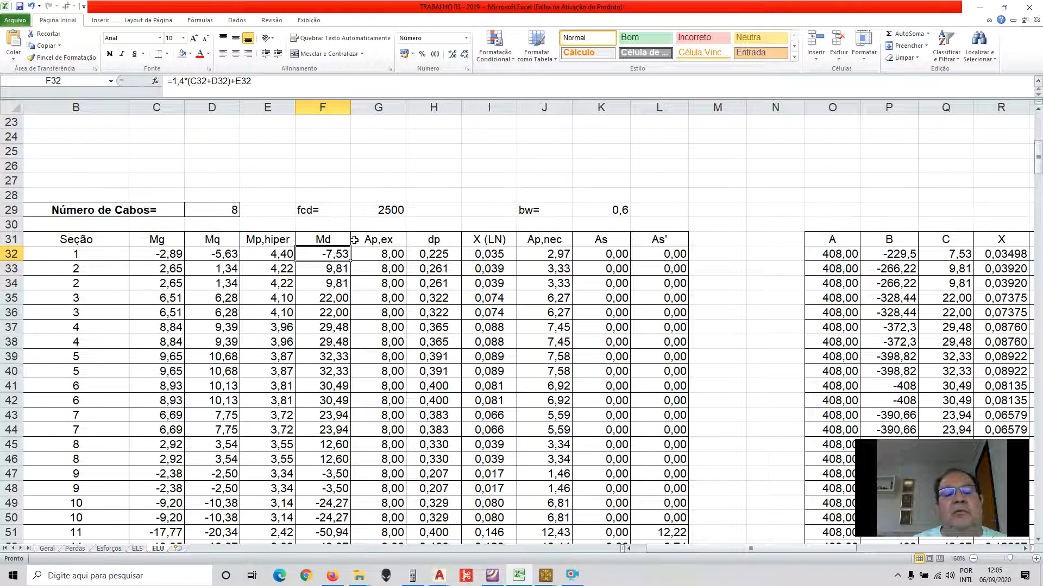
# - Check the Ap,ex and Ap,nec formulas and compare existing with required prestressing steel across the sections
pyautogui.click(396, 255)
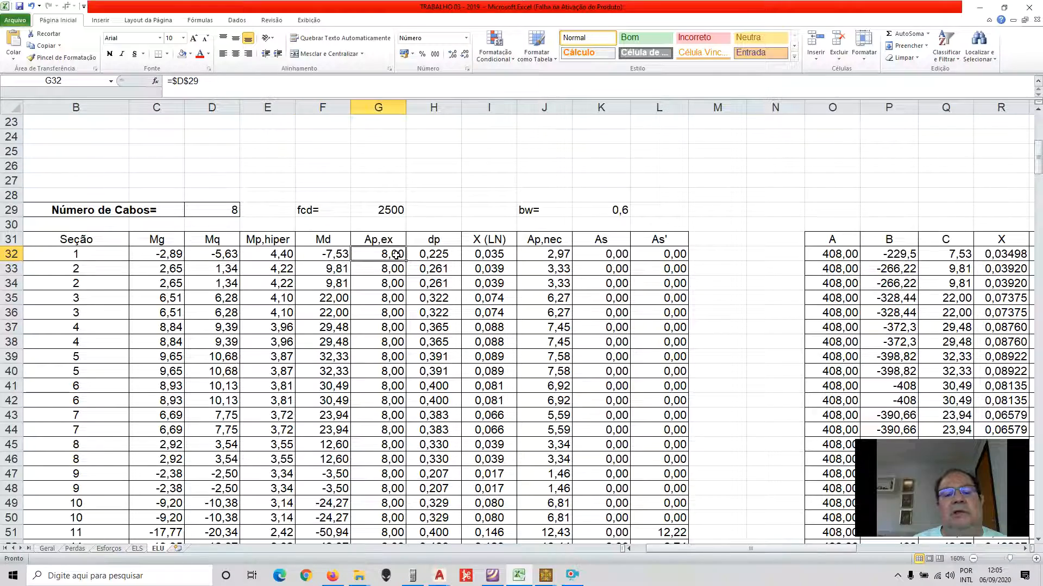
pyautogui.scroll(-18, 417, 210)
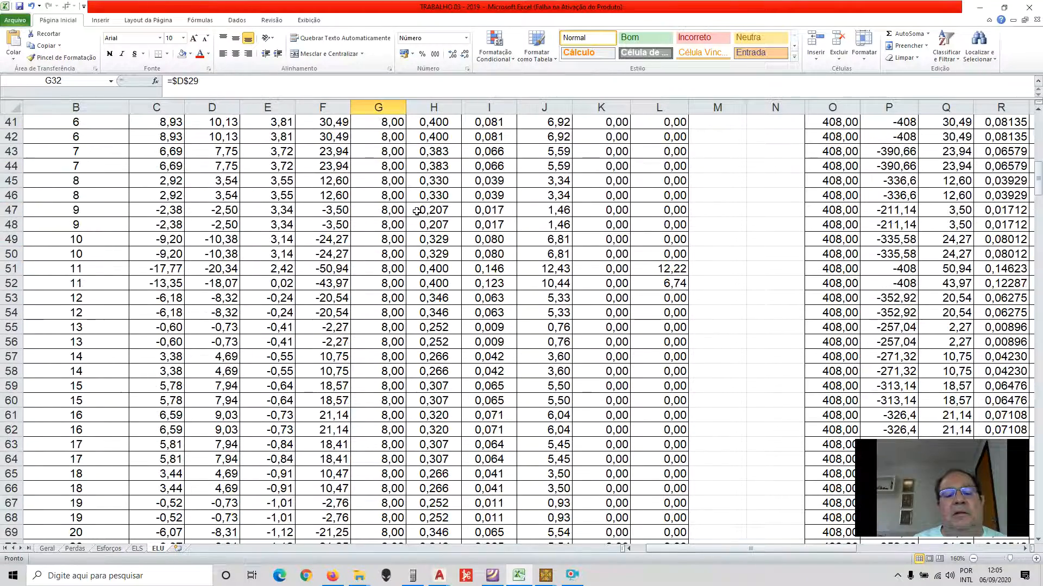
pyautogui.scroll(19, 417, 211)
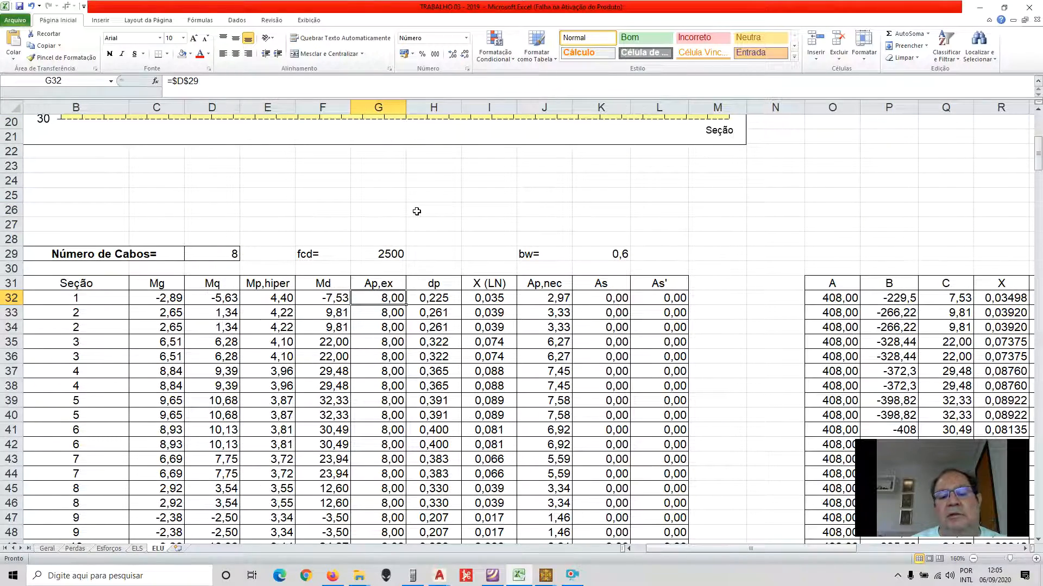
pyautogui.press('Right')
pyautogui.press('Right')
pyautogui.press('Right')
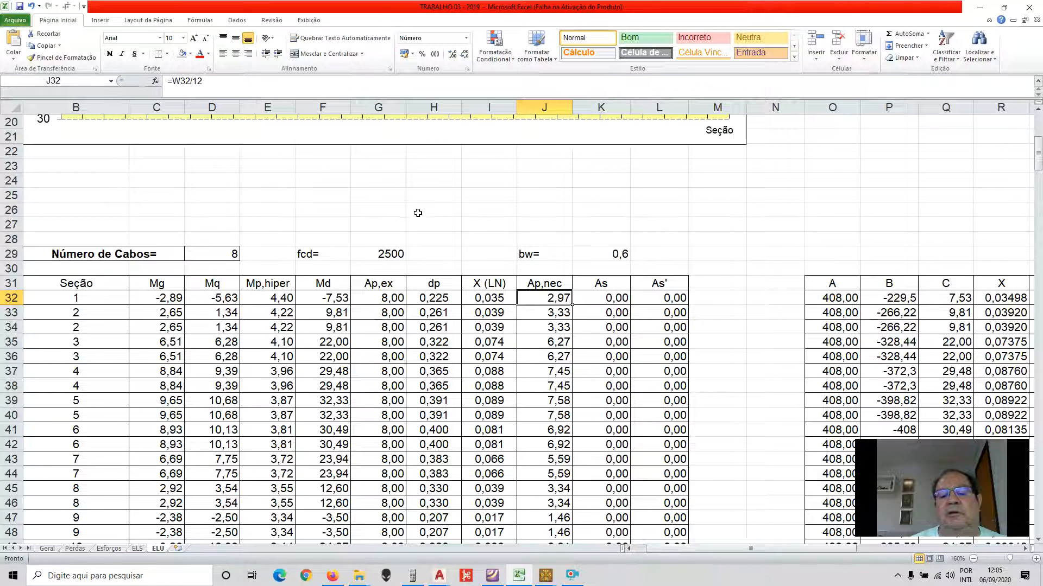
pyautogui.scroll(-2, 452, 234)
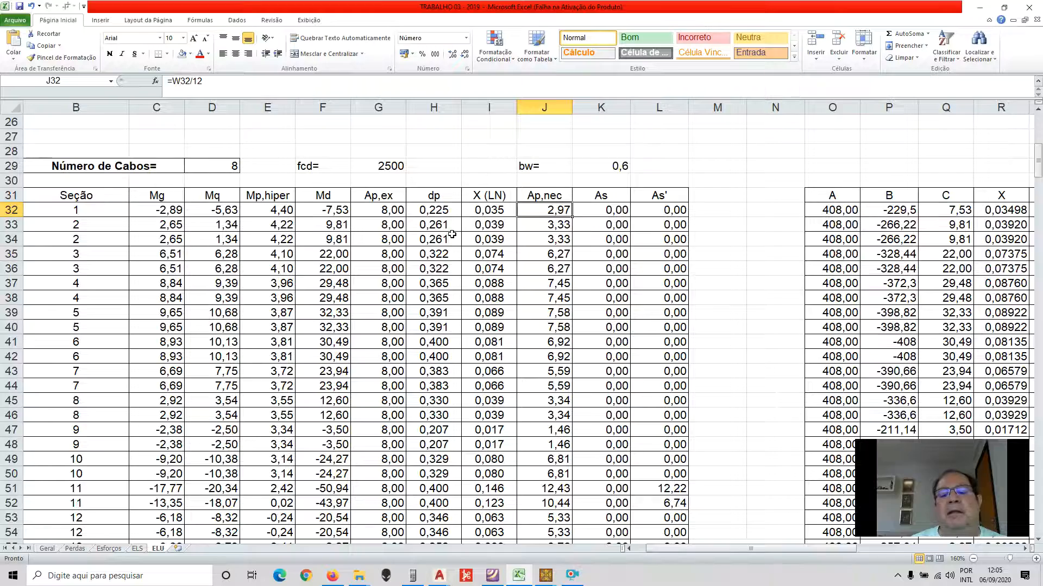
pyautogui.scroll(-5, 452, 234)
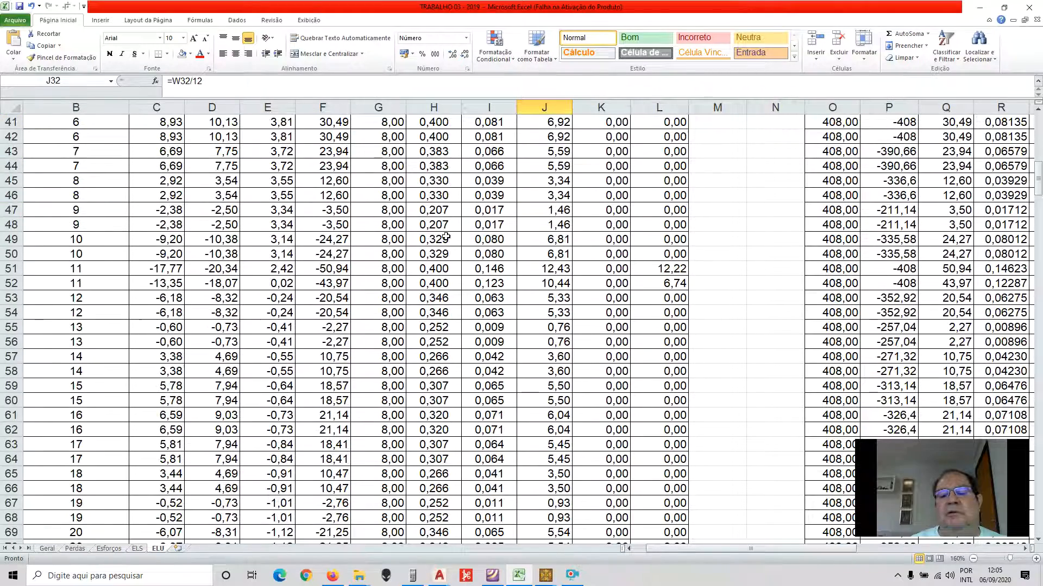
pyautogui.scroll(4, 508, 257)
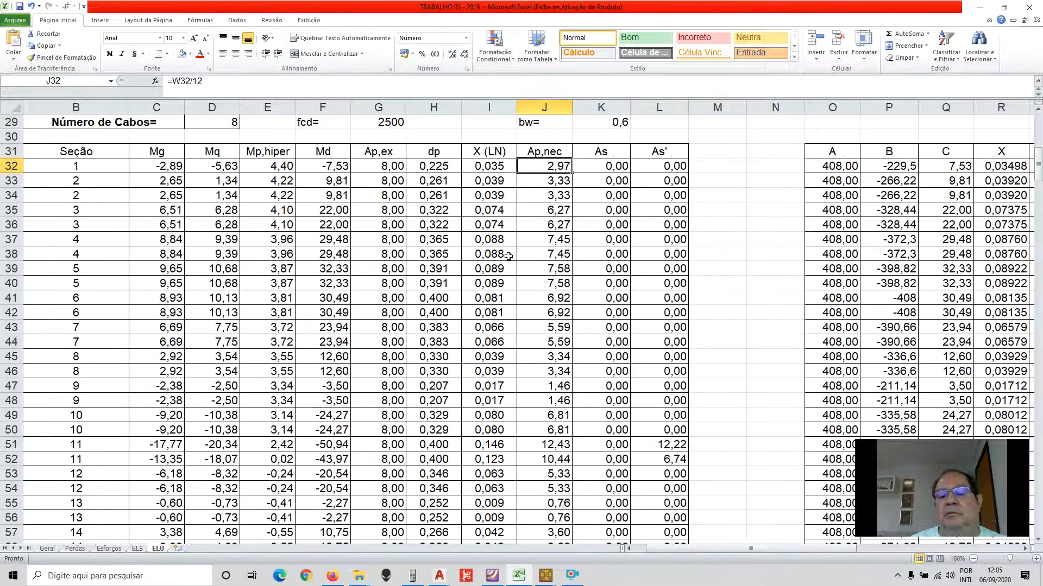
pyautogui.scroll(-3, 508, 256)
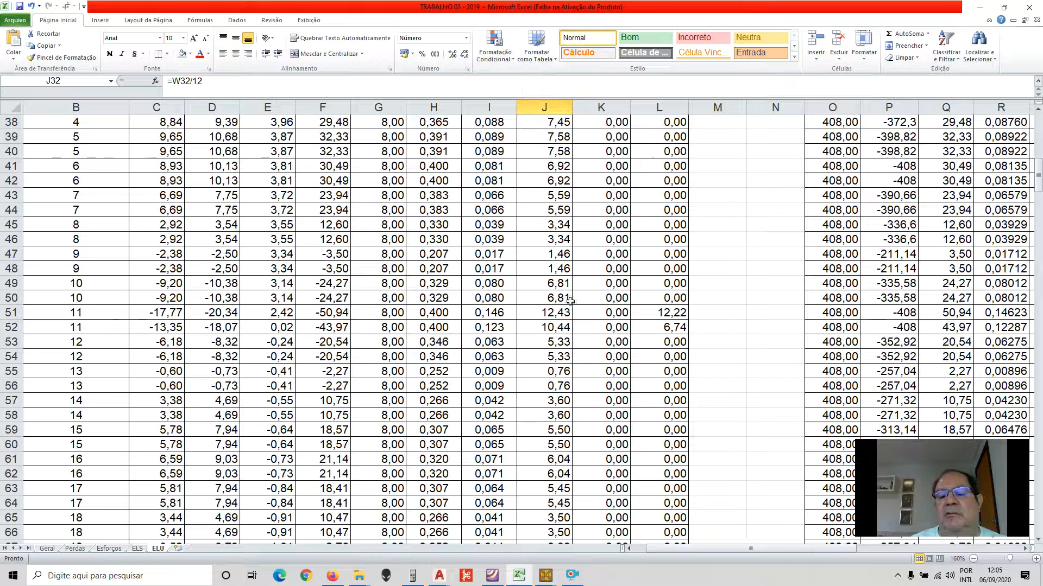
# - Highlight the As' value in cell L51, the first row of section 11, with a yellow fill
pyautogui.click(672, 313)
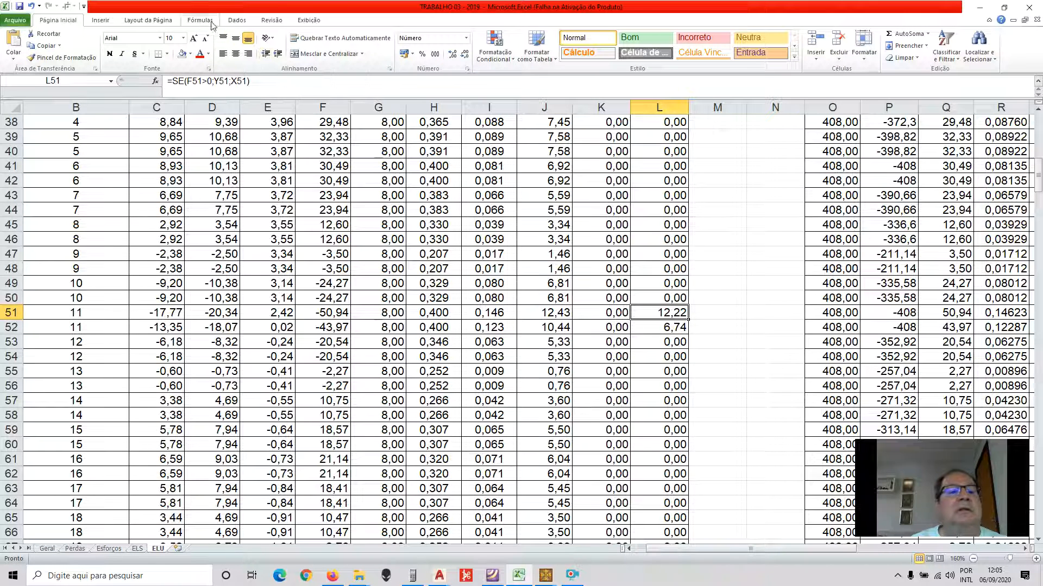
pyautogui.click(190, 54)
pyautogui.click(210, 134)
# - Calculate the number of bars for section 11 in cell M51 with the formula =L51/1,23
pyautogui.click(708, 313)
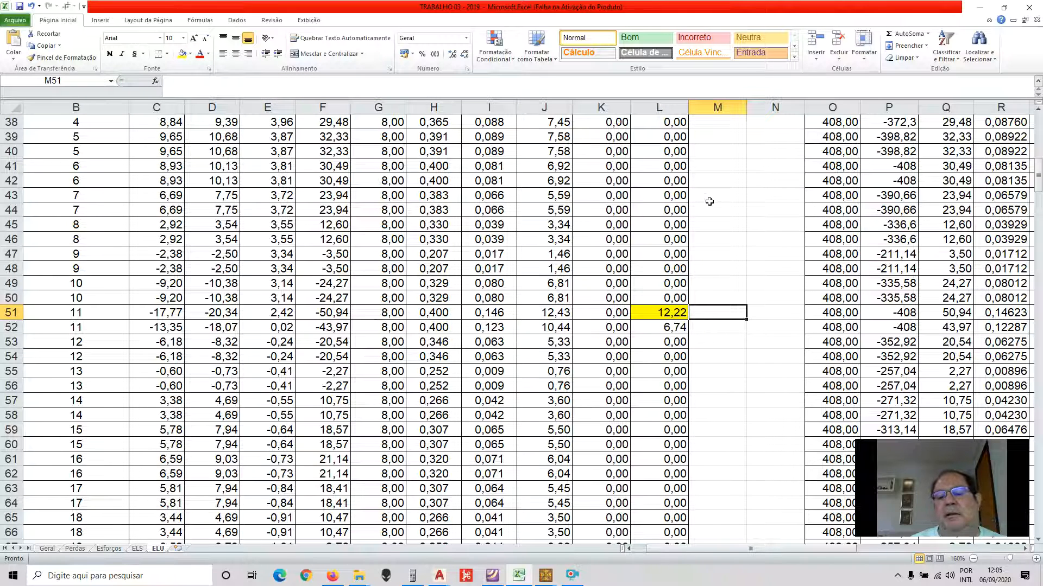
pyautogui.write('=')
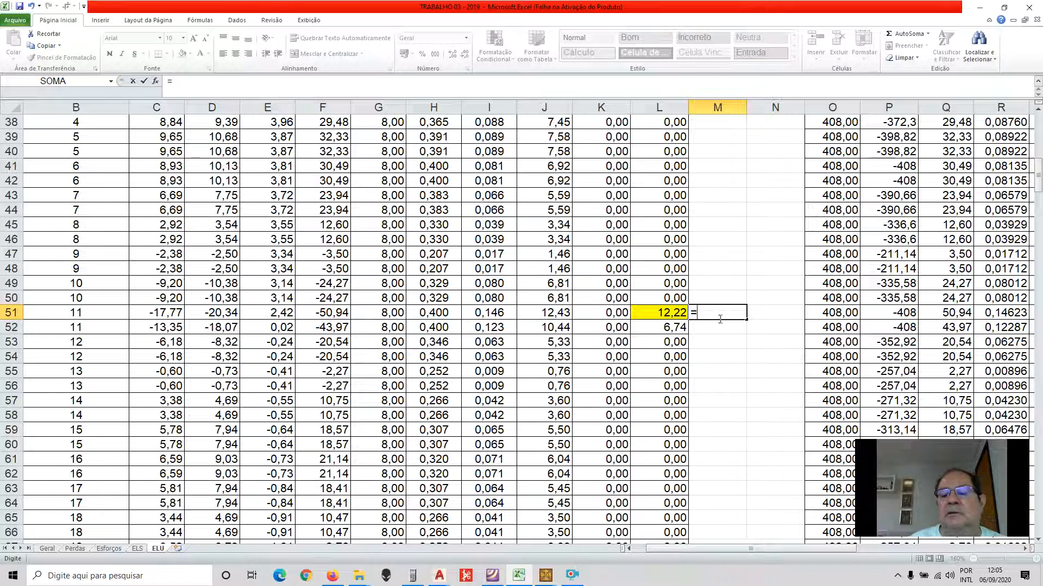
pyautogui.click(678, 313)
pyautogui.write('/1,23')
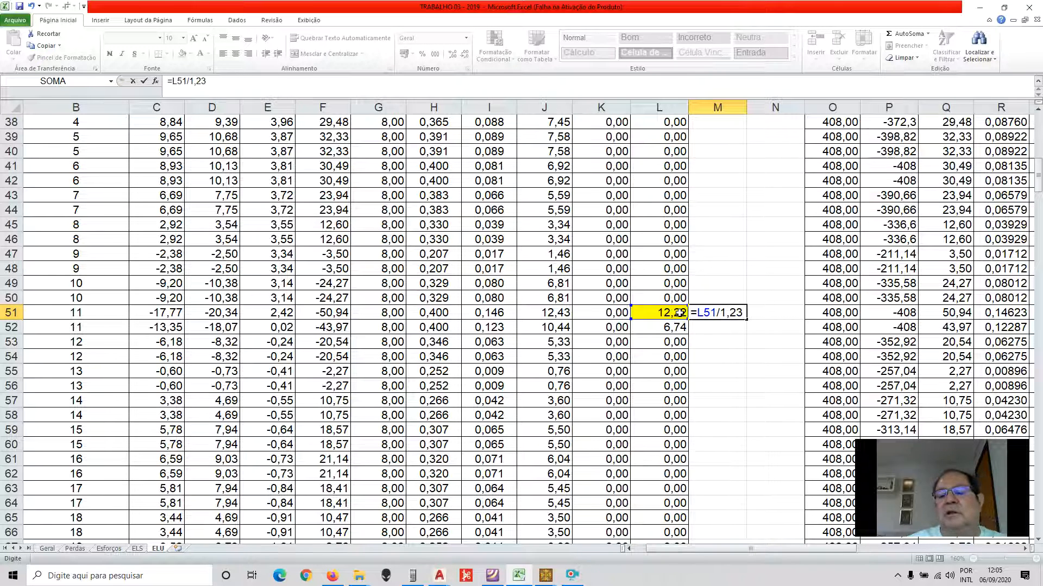
pyautogui.press('Return')
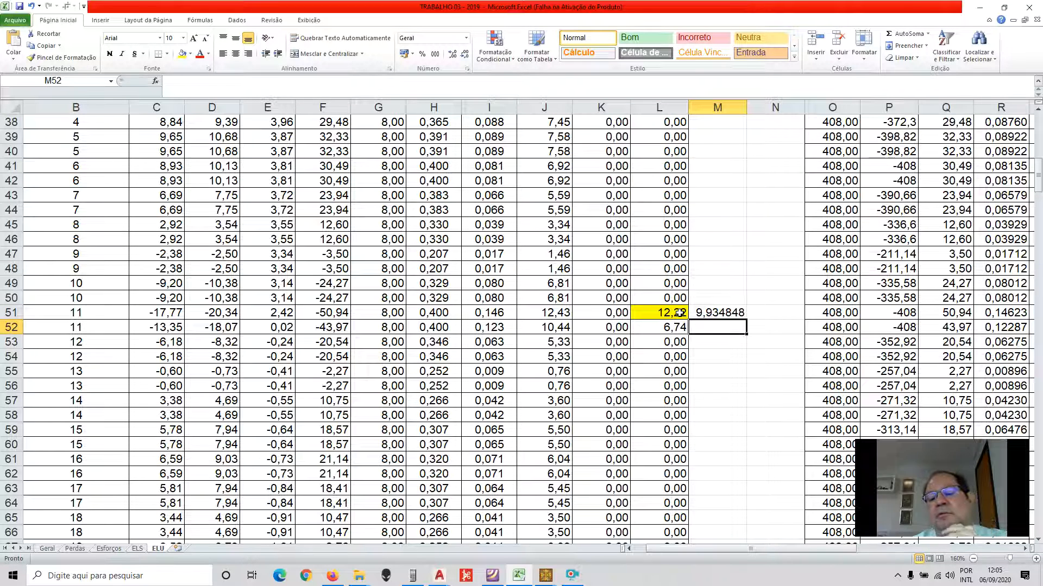
# - Replace the contents of cell M51 with the reinforcement note 10F12.5mm
pyautogui.press('Up')
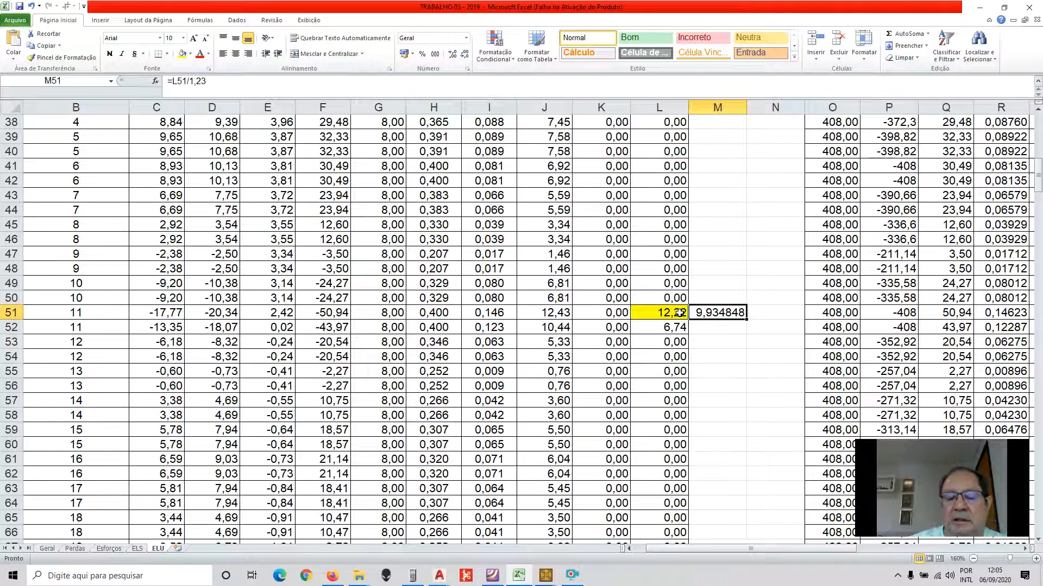
pyautogui.write('10')
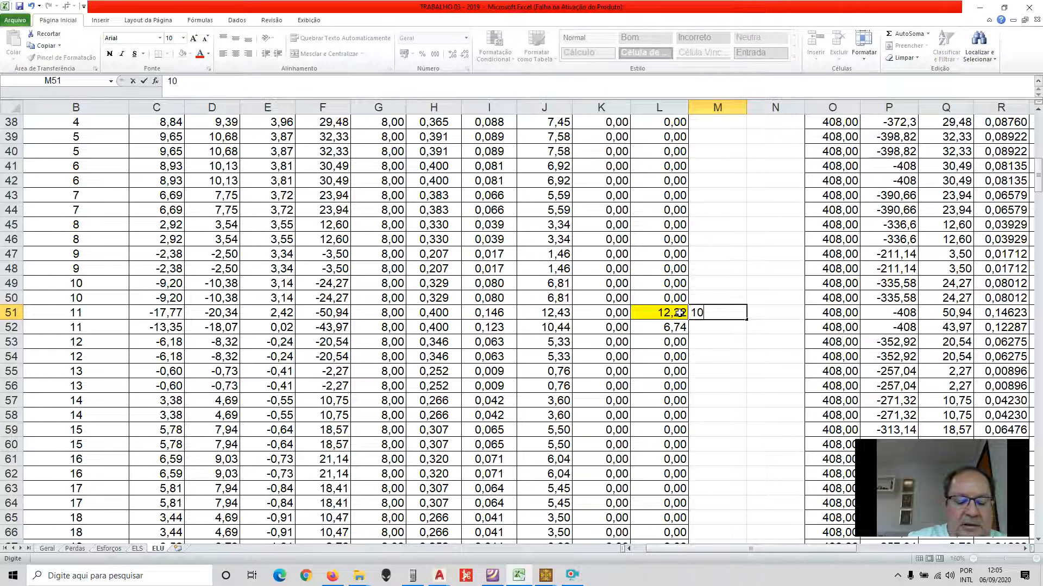
pyautogui.write('f')
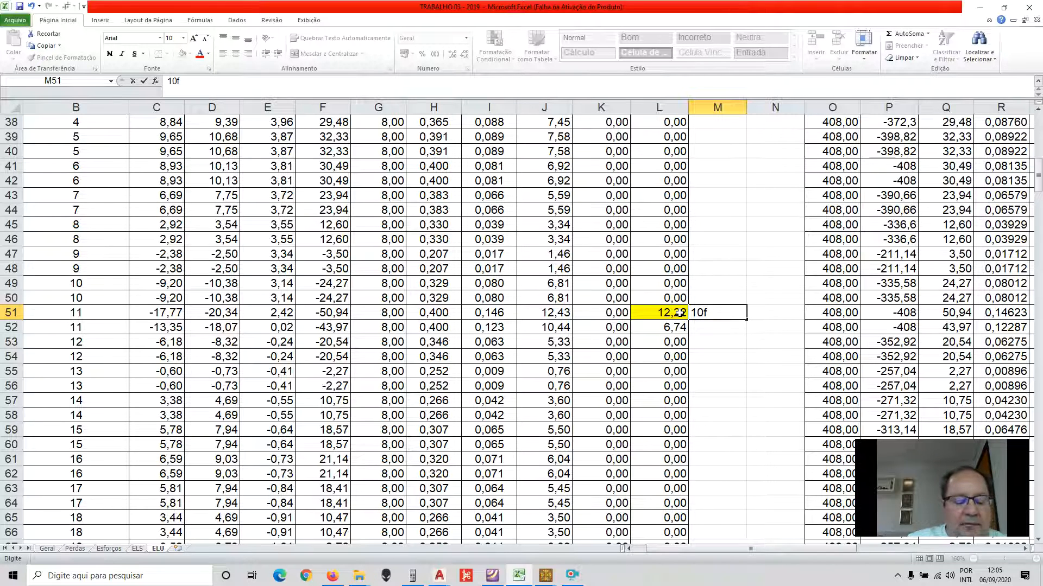
pyautogui.press('BackSpace')
pyautogui.write('F')
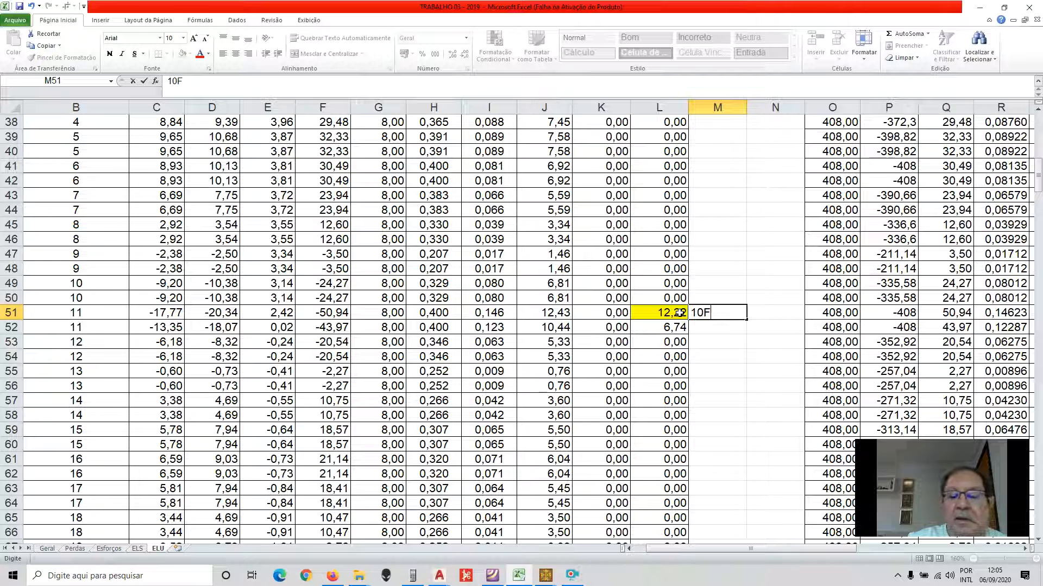
pyautogui.write('12.5mm')
pyautogui.hotkey('ctrl', 'Return')
# - Set only the letter F of the note in M51 to the GreekC font as a diameter symbol
pyautogui.click(179, 81)
pyautogui.click(183, 38)
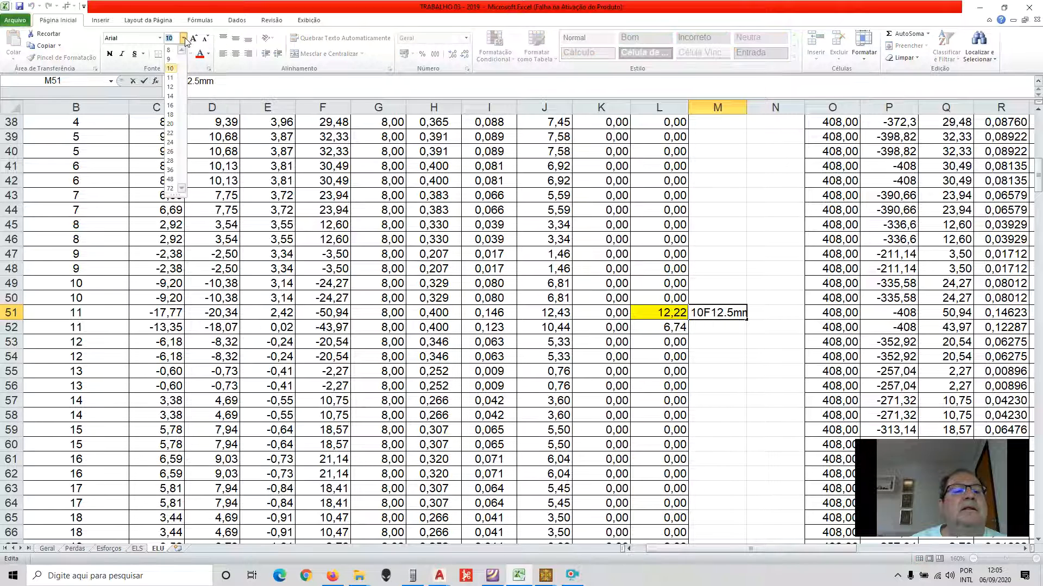
pyautogui.click(160, 38)
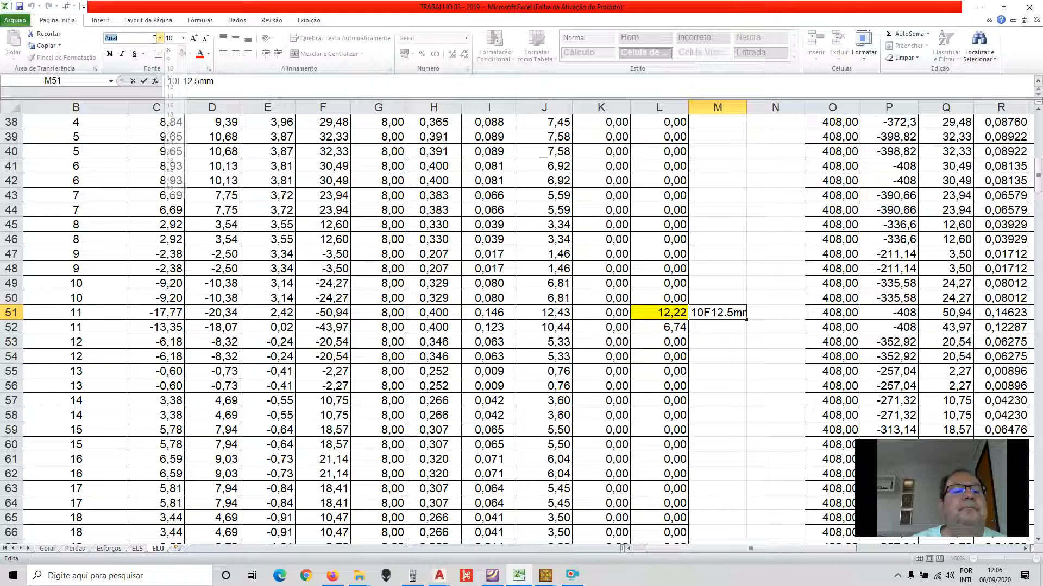
pyautogui.click(161, 38)
pyautogui.scroll(-15, 179, 245)
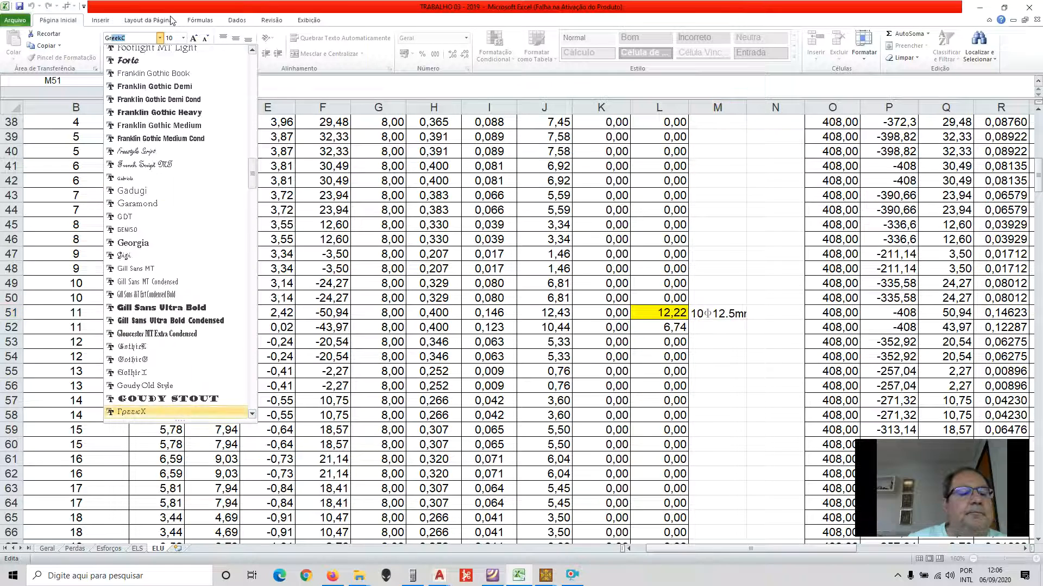
pyautogui.click(151, 414)
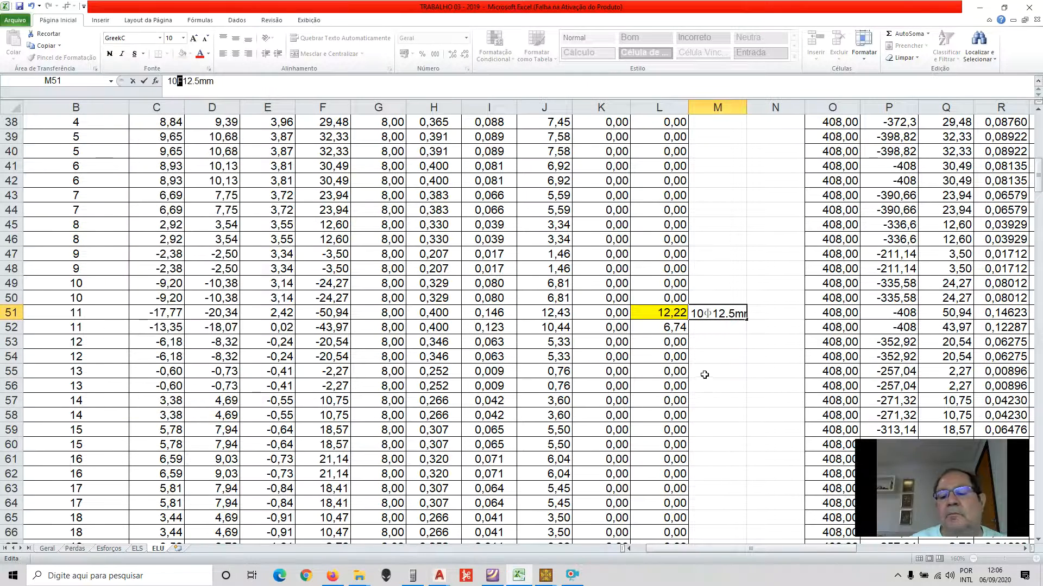
pyautogui.click(721, 360)
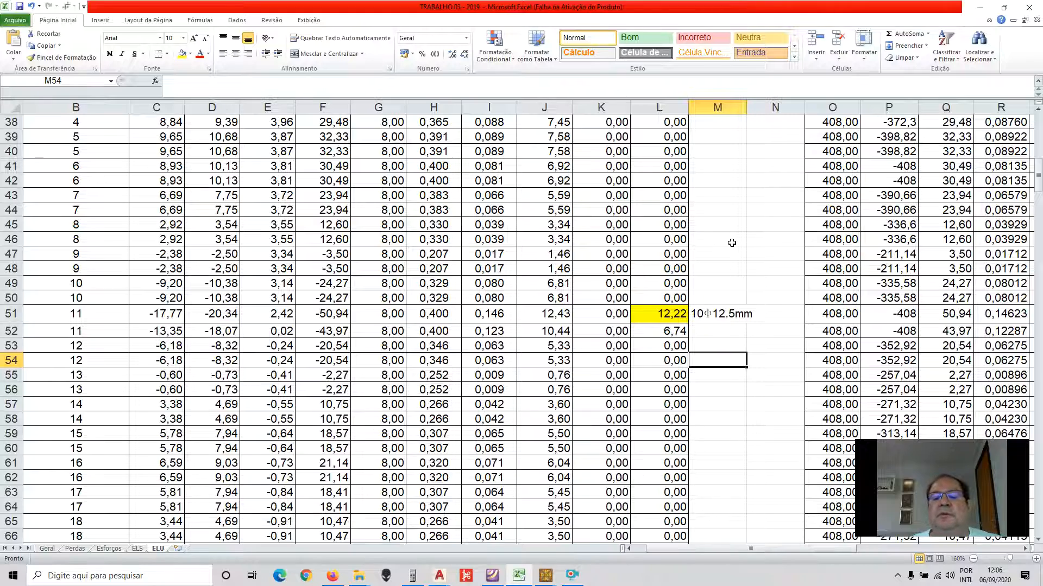
pyautogui.scroll(-1, 712, 262)
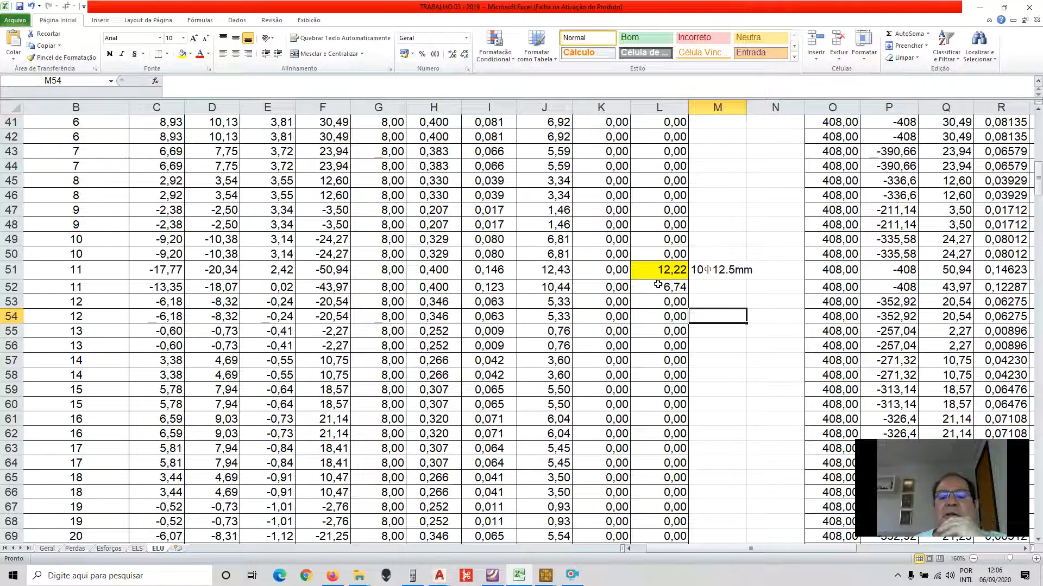
# - Highlight the As' value in cell L72, the second row of section 21, with a yellow fill
pyautogui.scroll(-1, 658, 283)
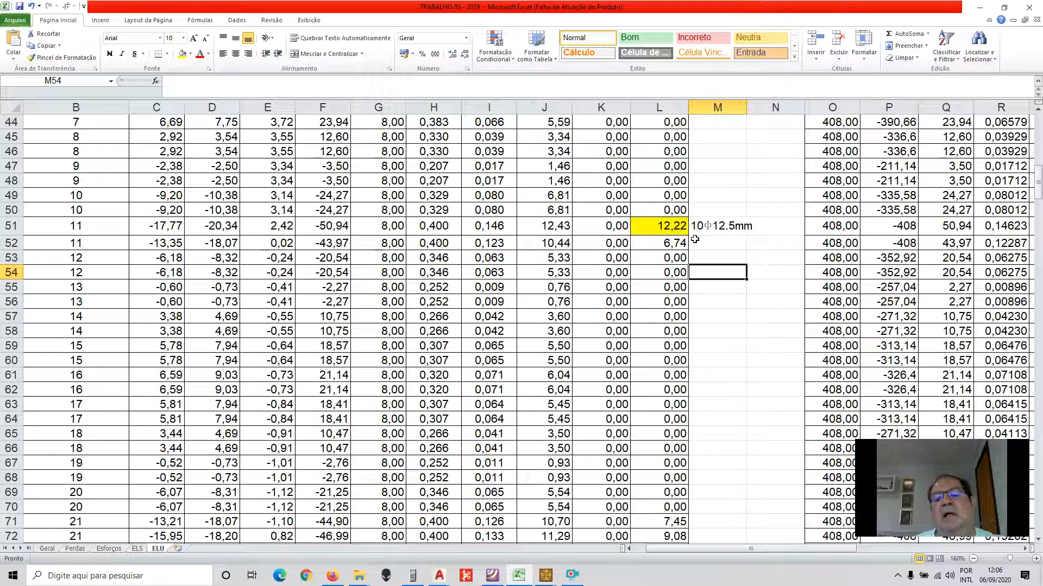
pyautogui.click(672, 258)
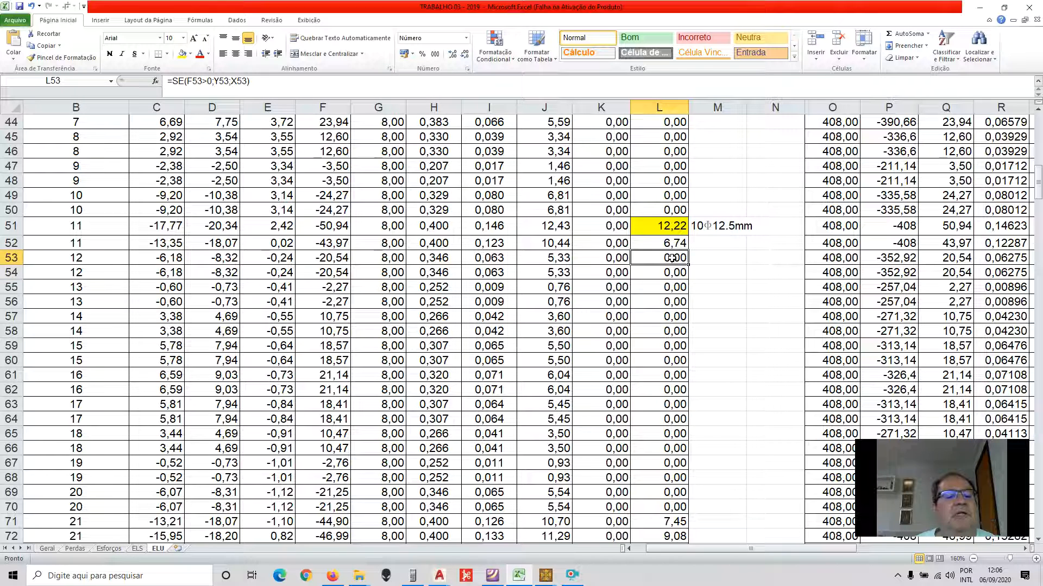
pyautogui.click(681, 209)
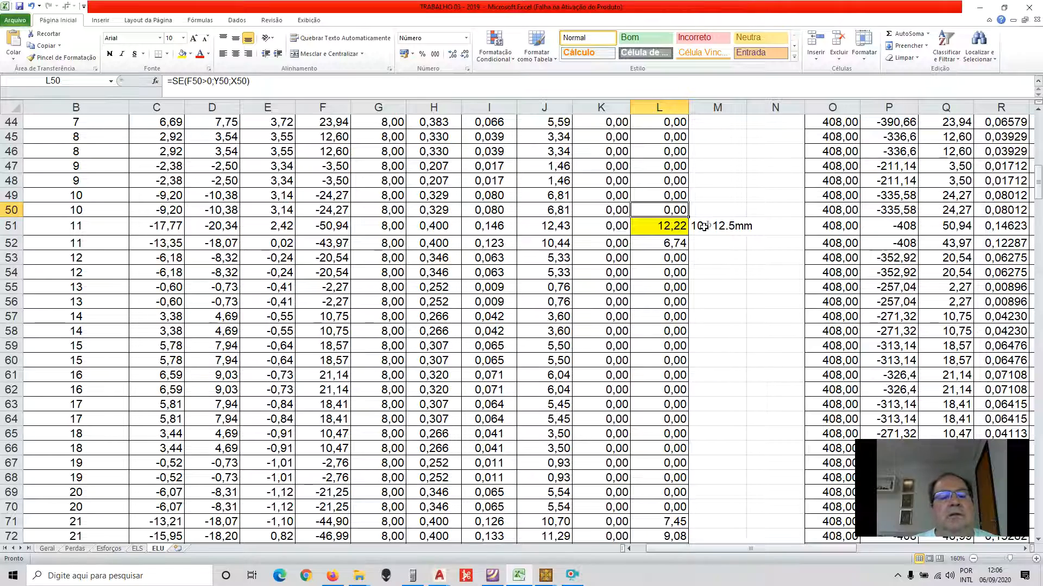
pyautogui.scroll(-5, 704, 227)
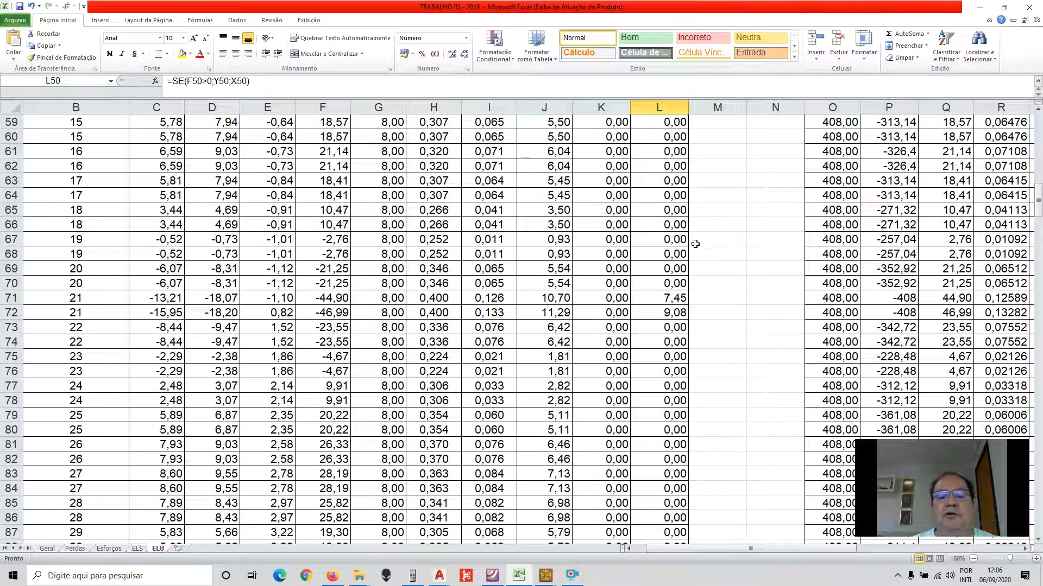
pyautogui.click(675, 312)
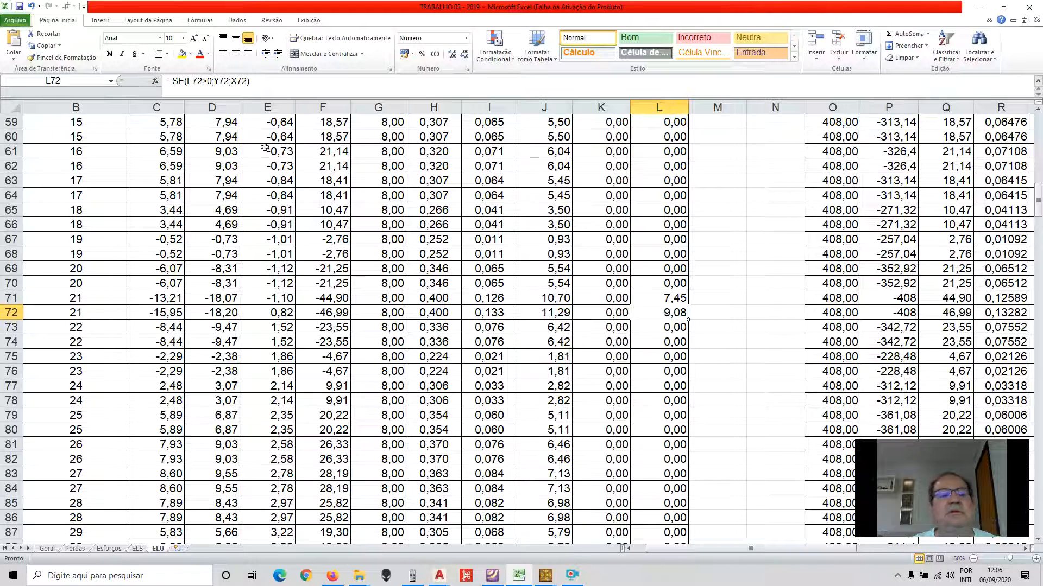
pyautogui.click(182, 54)
pyautogui.click(708, 323)
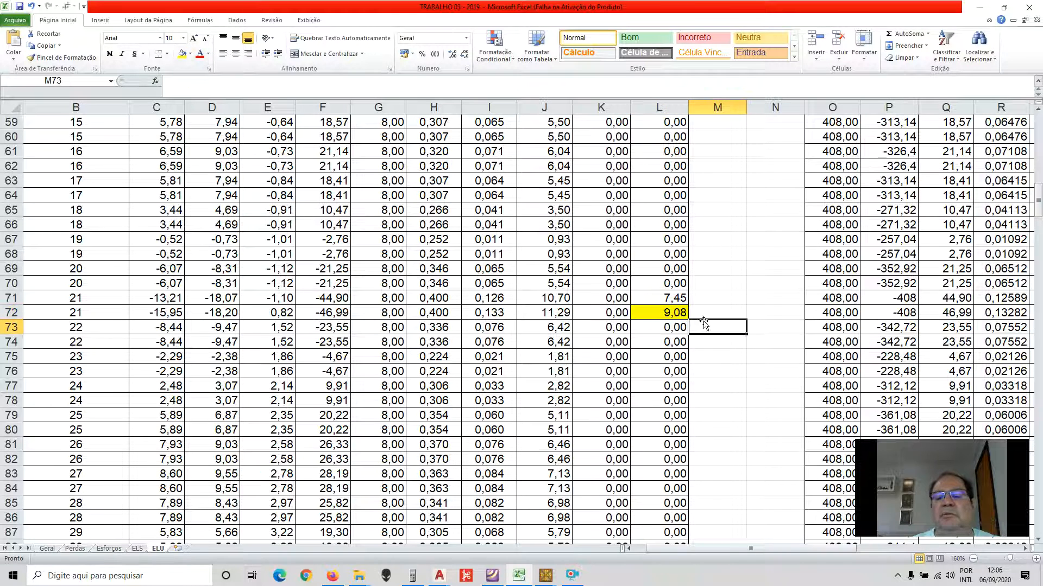
# - Calculate the number of bars for section 21 in cell M72 with the formula =L72/1,23, and clear the cell again
pyautogui.scroll(6, 708, 321)
pyautogui.scroll(-6, 709, 321)
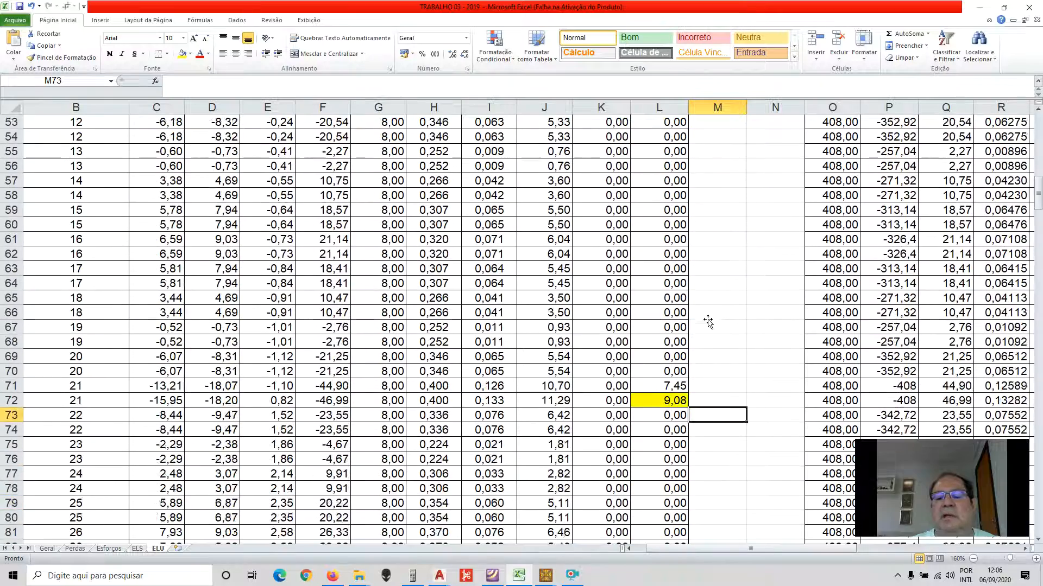
pyautogui.click(705, 311)
pyautogui.write('=')
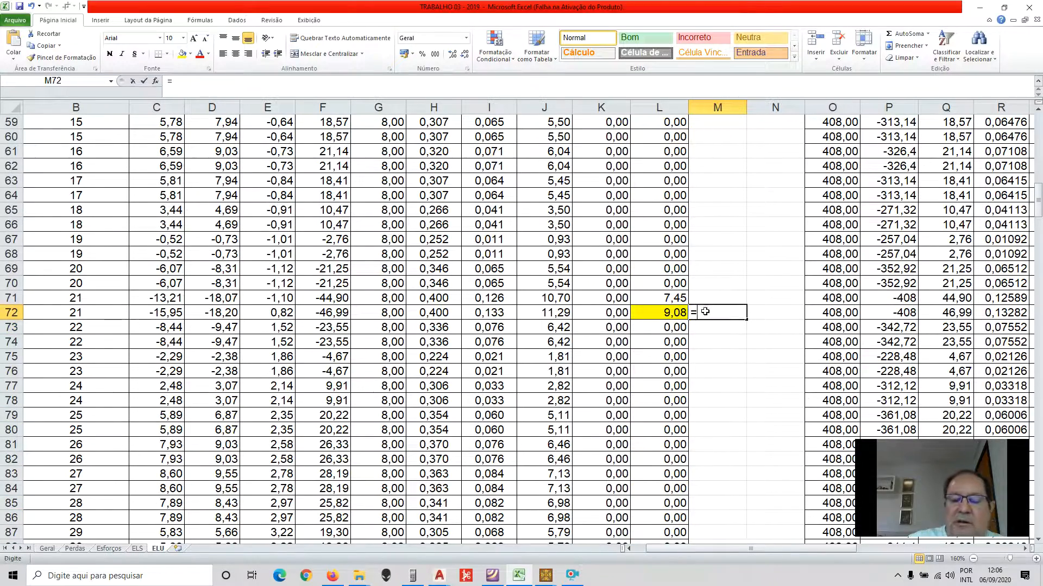
pyautogui.click(667, 312)
pyautogui.write('/1,23')
pyautogui.press('Return')
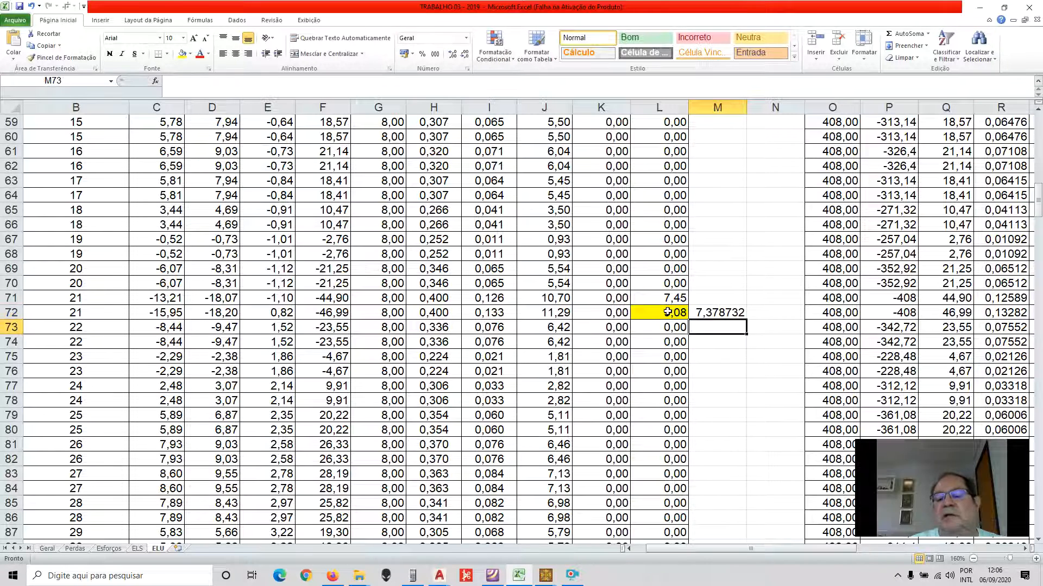
pyautogui.press('Up')
pyautogui.press('Delete')
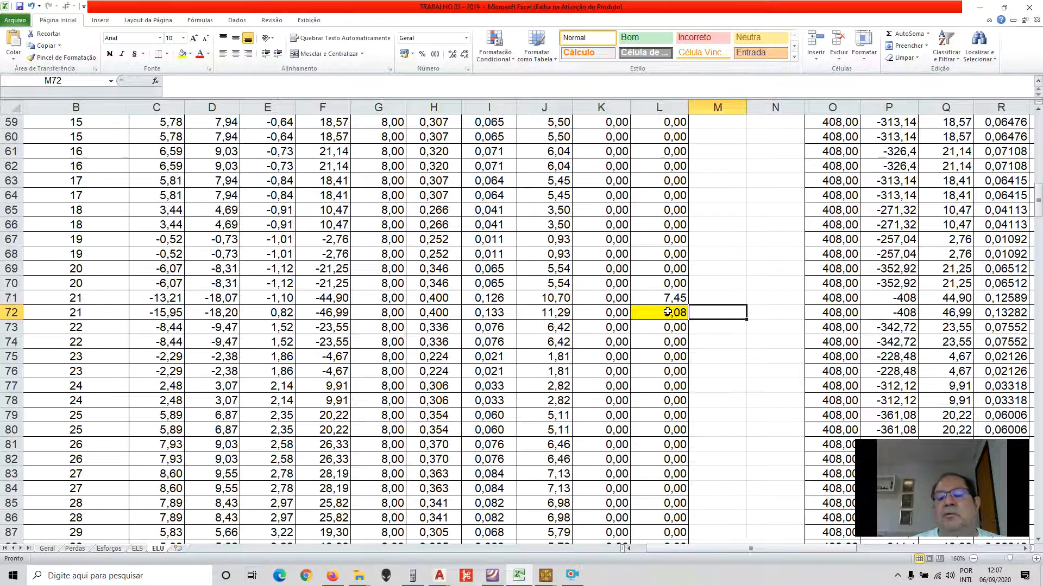
# - Copy the section 11 reinforcement note from cell M51 into cell M72
pyautogui.scroll(3, 671, 304)
pyautogui.click(702, 137)
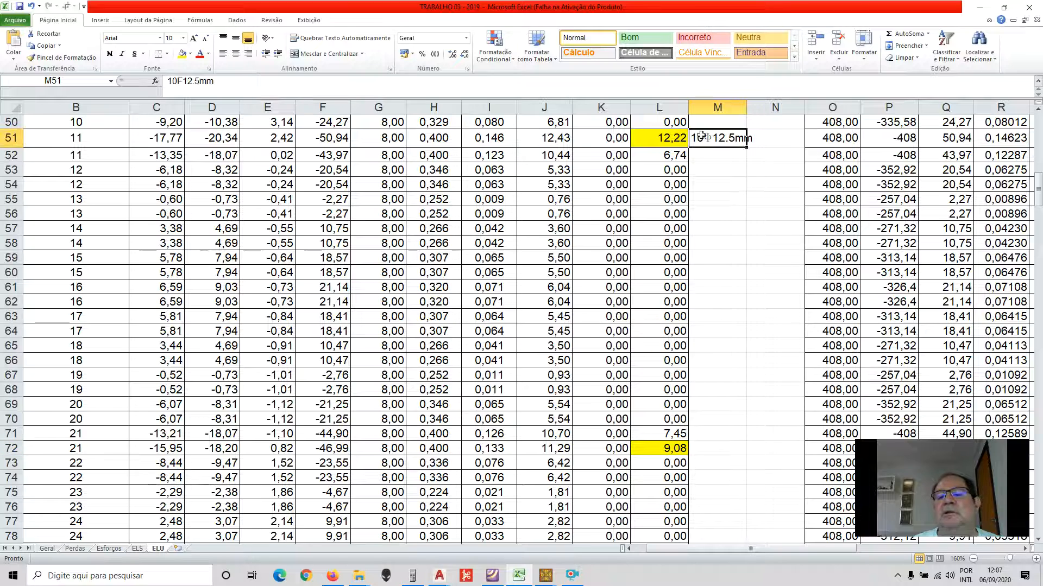
pyautogui.rightClick(702, 136)
pyautogui.click(728, 156)
pyautogui.click(714, 447)
pyautogui.rightClick(714, 448)
pyautogui.click(735, 299)
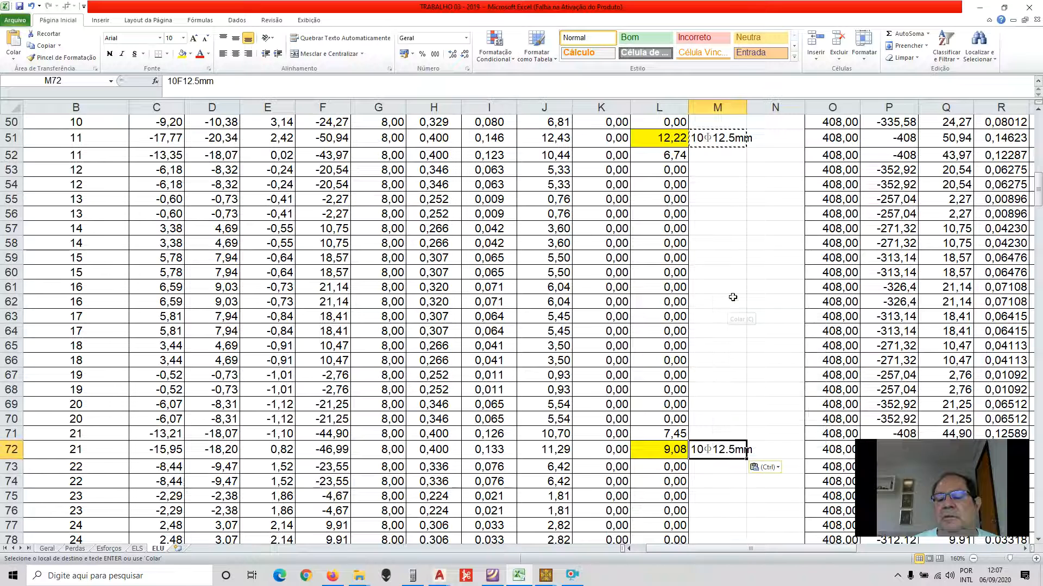
# - Change the bar count in the M72 note to 8, keeping the diameter symbol and 12.5mm
pyautogui.click(169, 82)
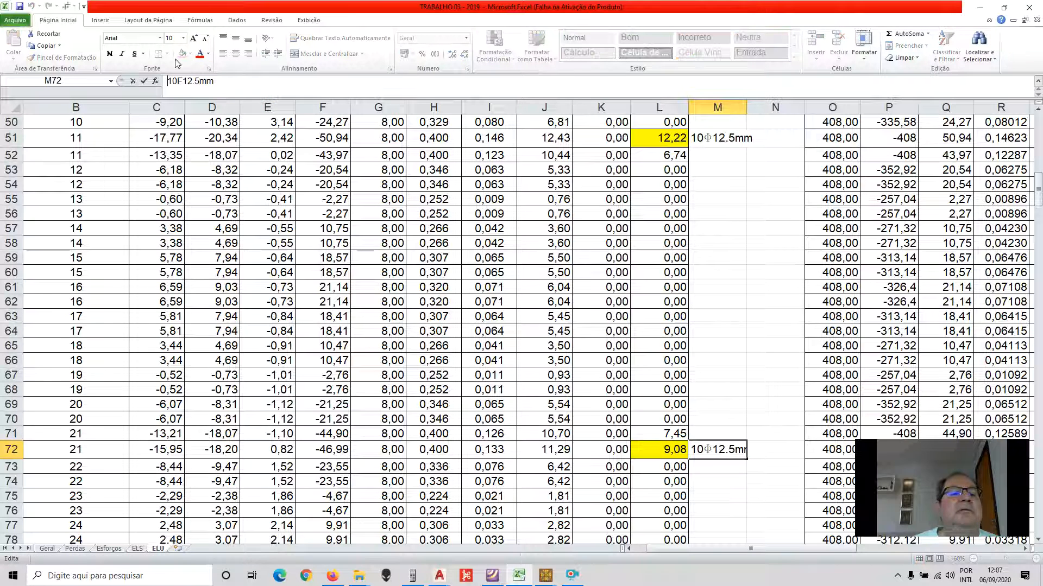
pyautogui.write('8')
pyautogui.press('Delete')
pyautogui.press('Delete')
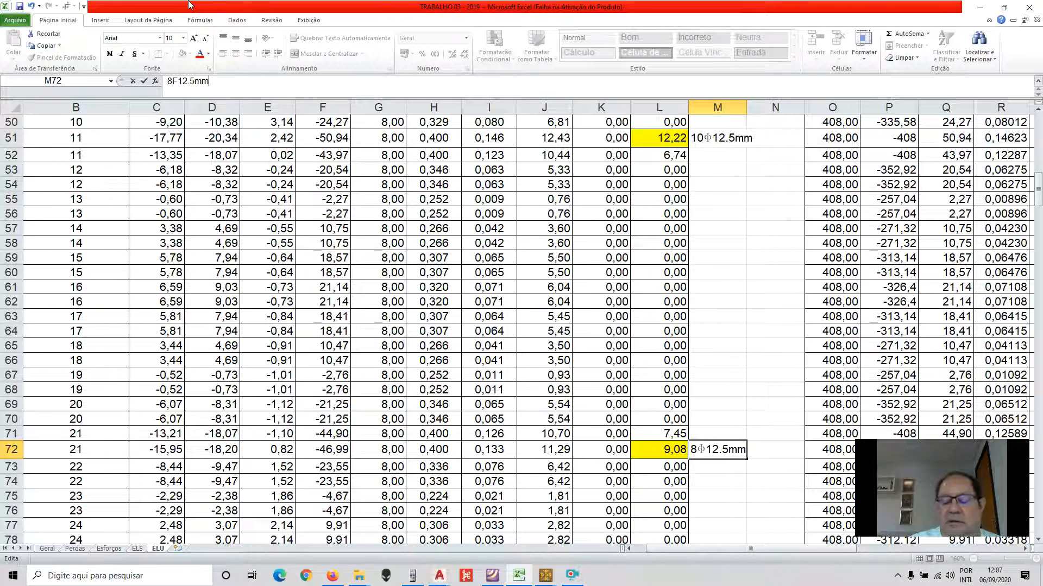
pyautogui.press('Return')
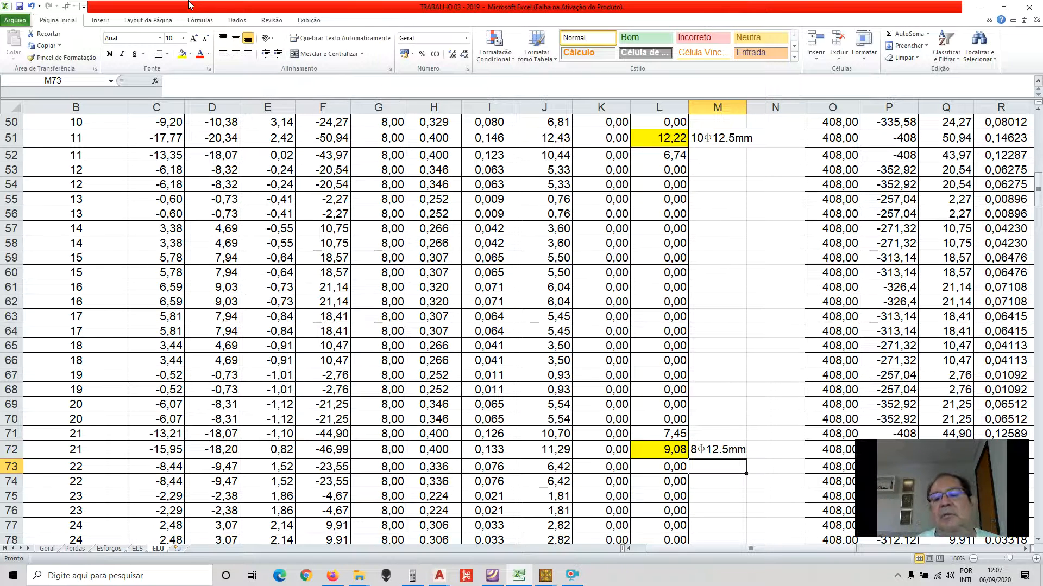
# - Check the As' column for other sections needing reinforcement and save the workbook
pyautogui.scroll(5, 787, 169)
pyautogui.scroll(-5, 787, 169)
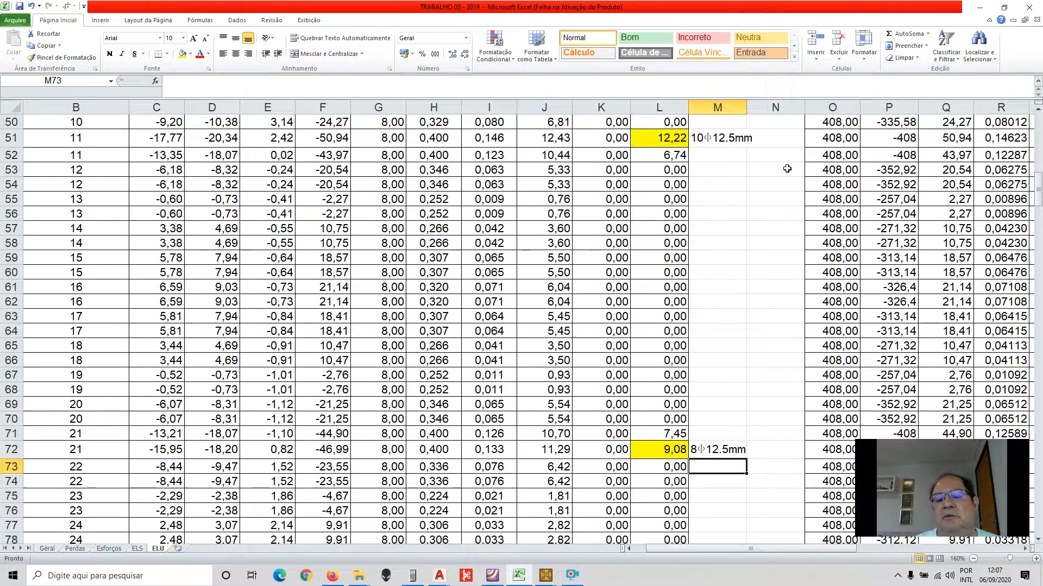
pyautogui.scroll(-9, 787, 168)
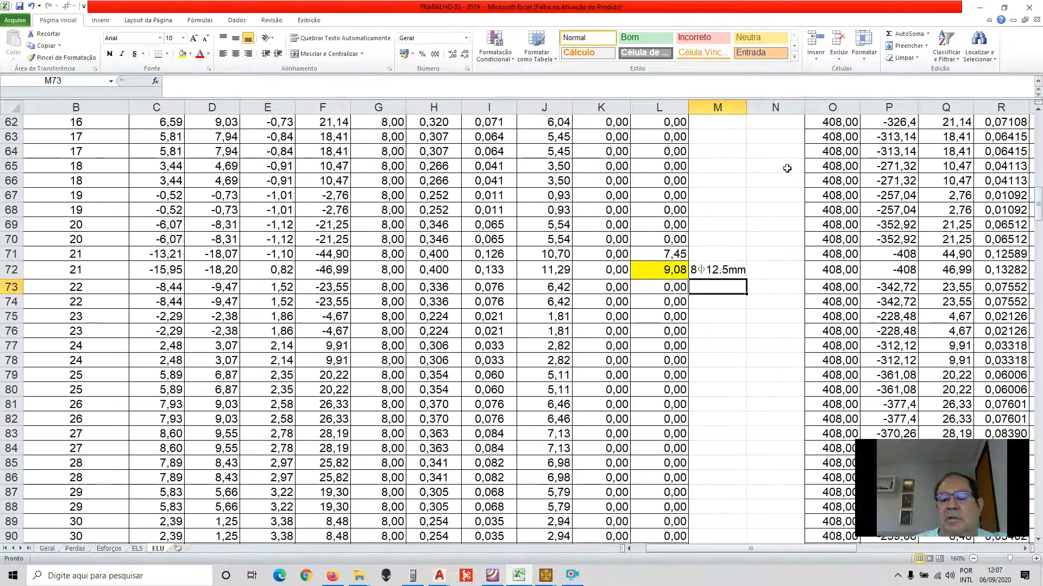
pyautogui.scroll(4, 771, 174)
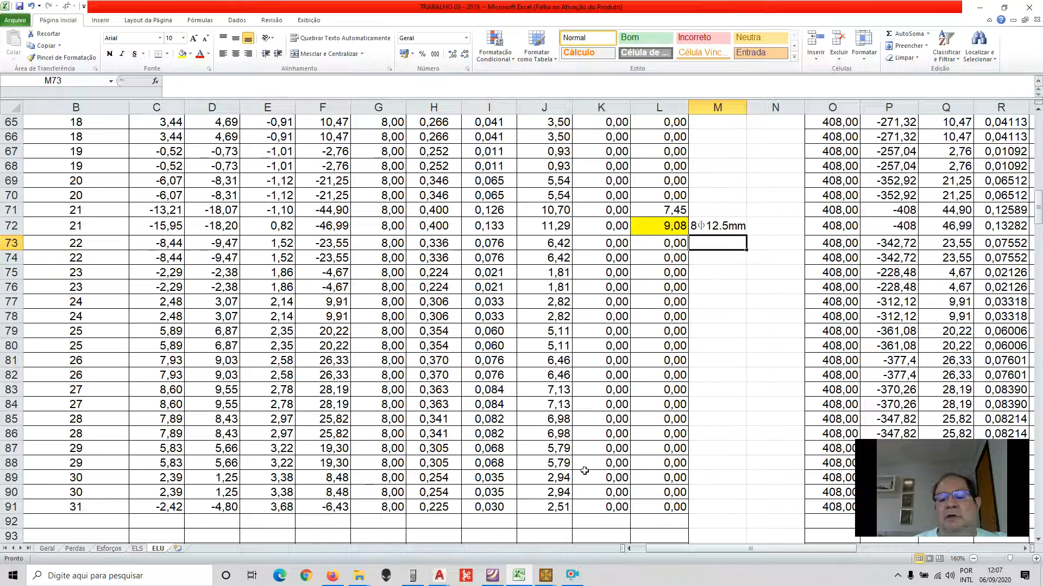
pyautogui.scroll(14, 691, 308)
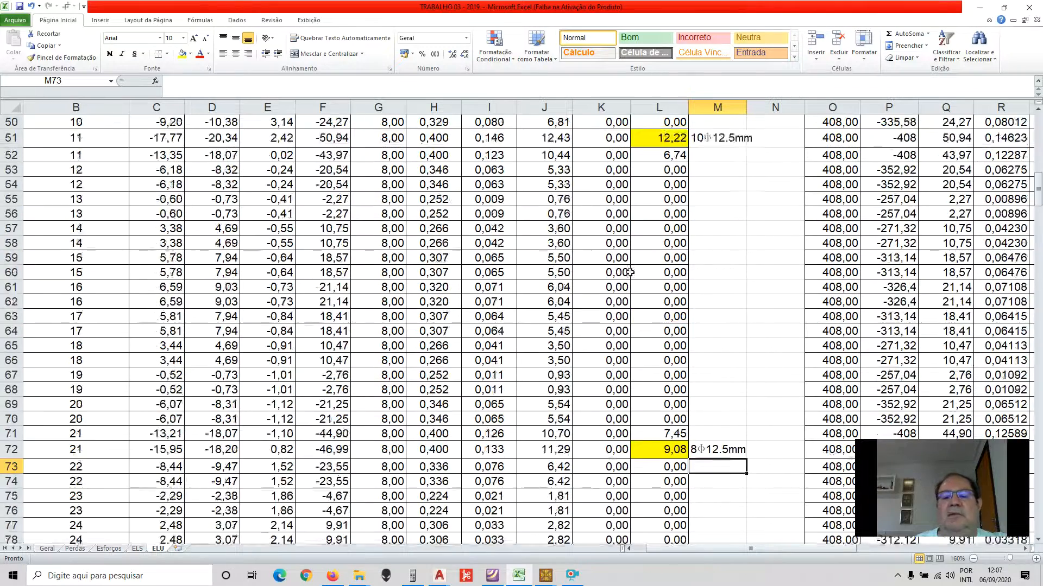
pyautogui.click(19, 6)
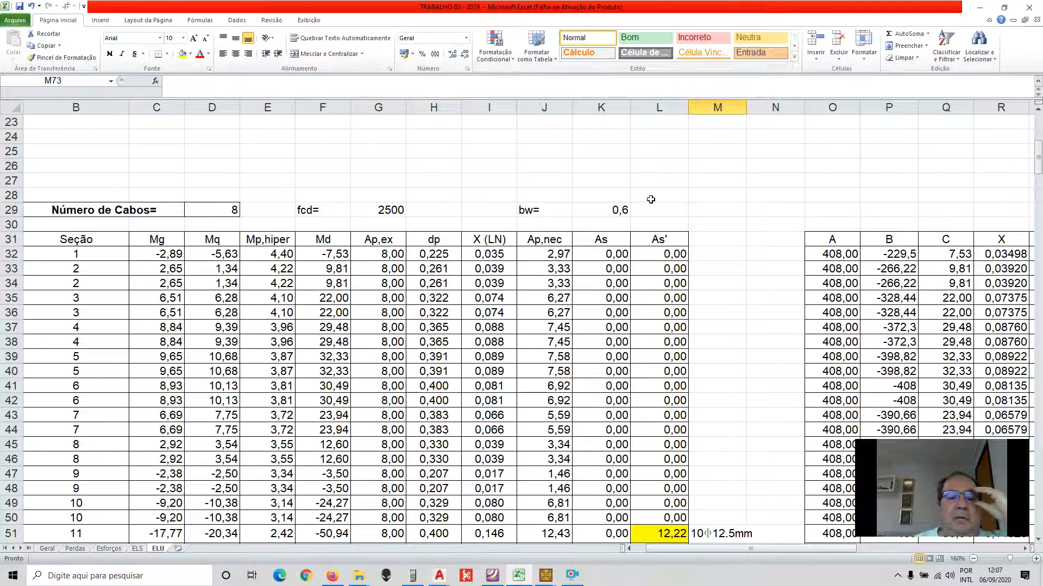
# - Examine the minimum stirrup reinforcement formulas in the shear block: ρ,min in F190 and As/s,min in J190
pyautogui.scroll(-20, 651, 200)
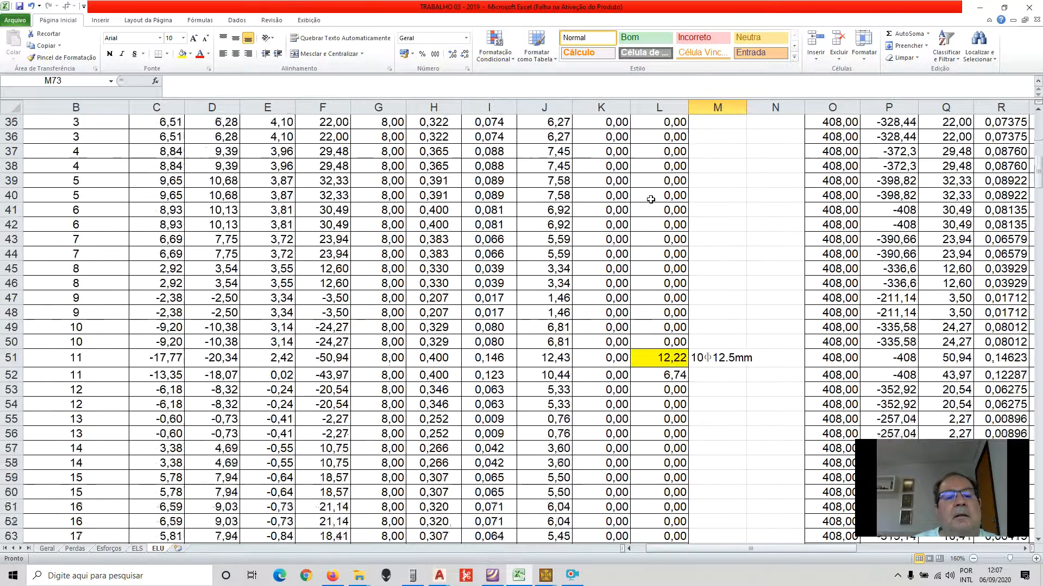
pyautogui.scroll(-20, 650, 200)
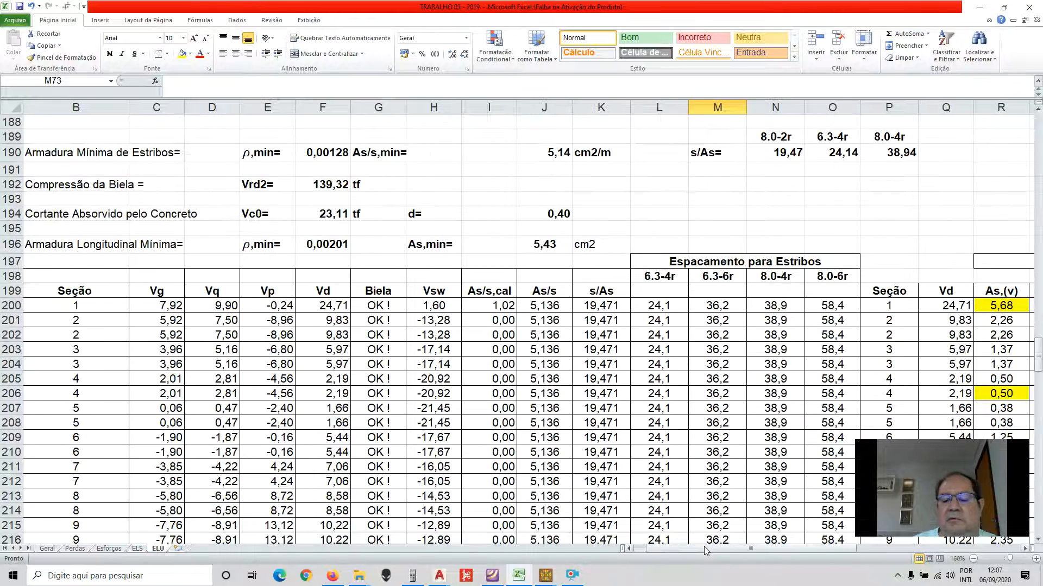
pyautogui.moveTo(703, 549); pyautogui.dragTo(652, 548)
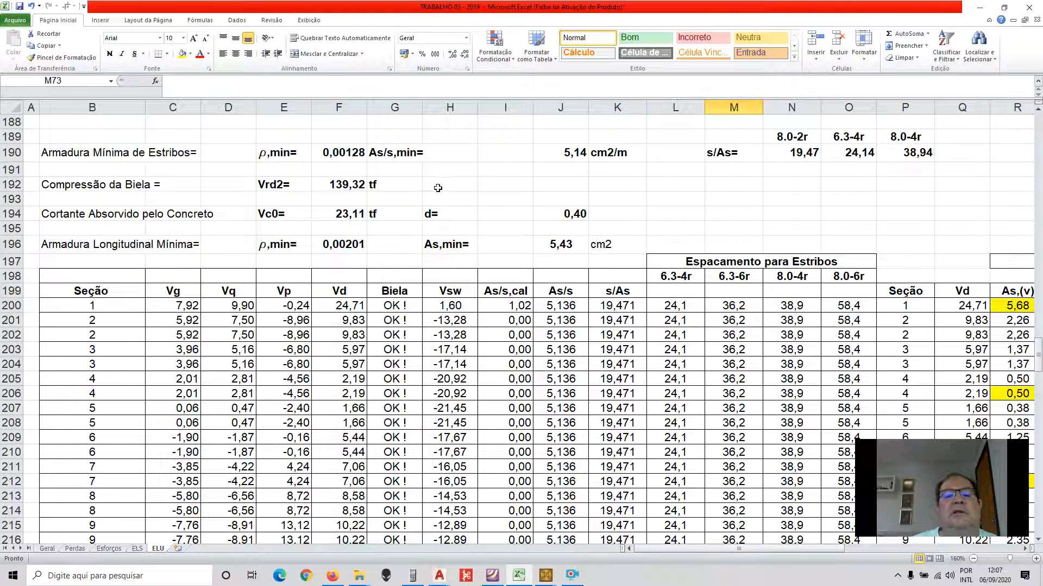
pyautogui.click(341, 155)
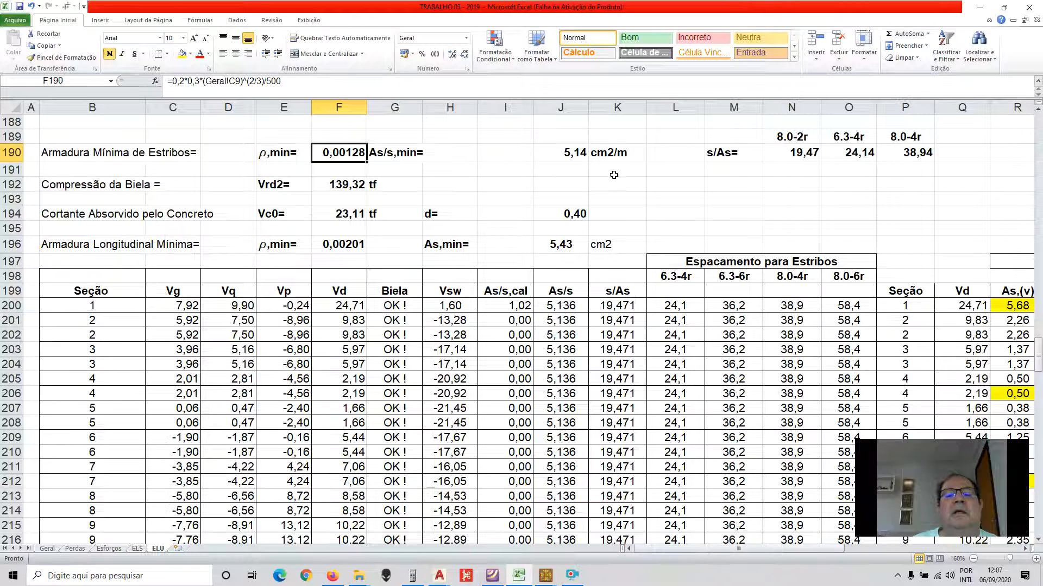
pyautogui.click(576, 155)
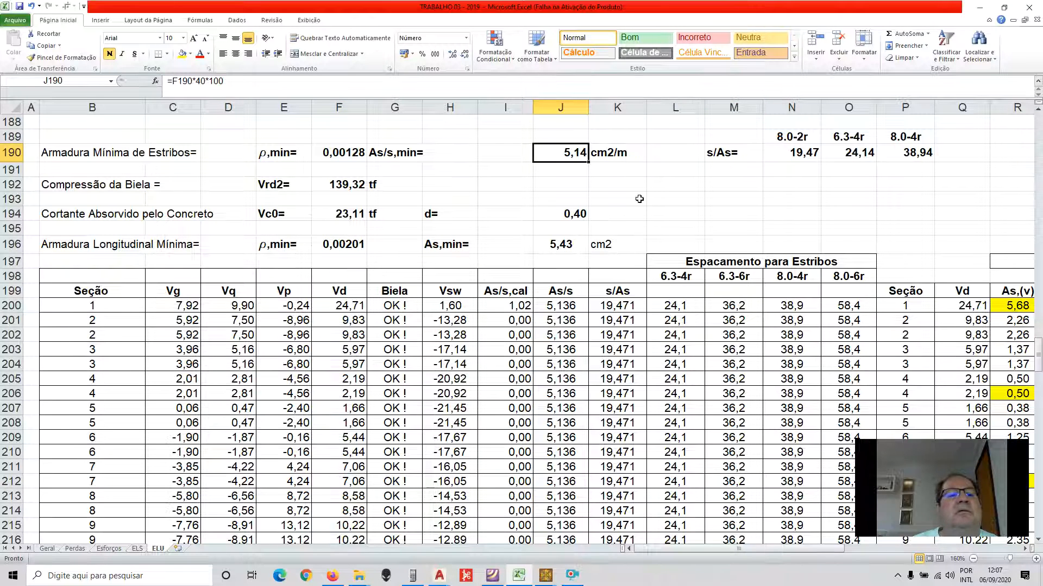
pyautogui.scroll(2, 640, 199)
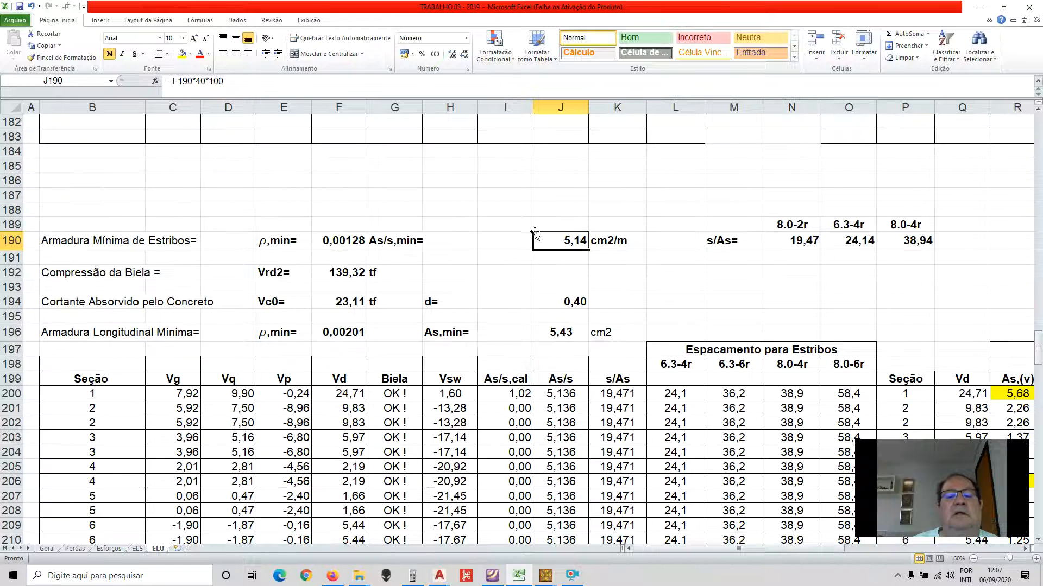
pyautogui.click(197, 82)
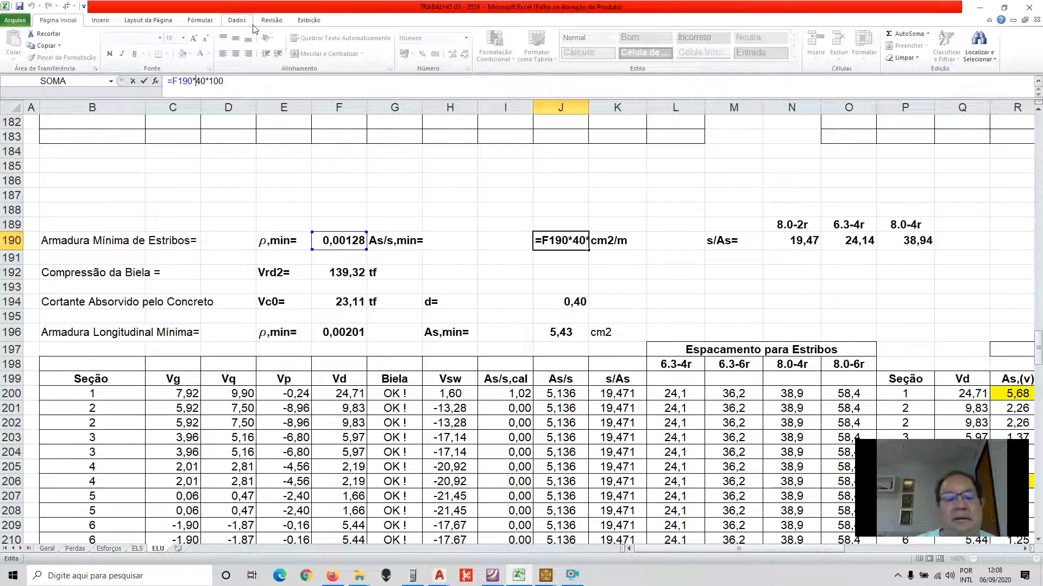
pyautogui.press('Right')
pyautogui.press('Right')
pyautogui.press('Right')
pyautogui.press('Right')
pyautogui.hotkey('ctrl', 'Return')
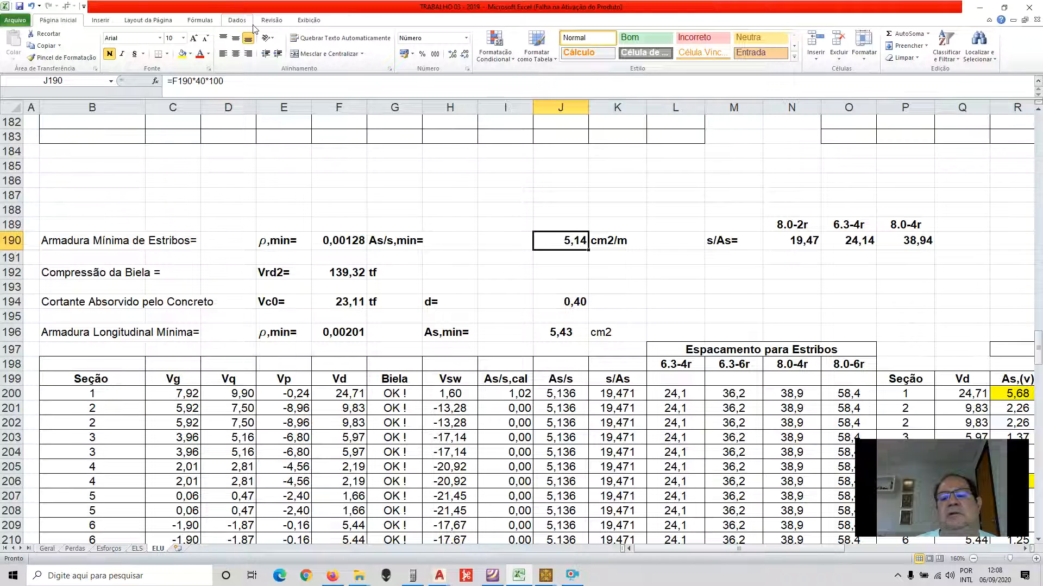
# - Examine the s/As stirrup spacing formulas in row 190 for the 8.0-2r and 6.3-4r options
pyautogui.press('Right')
pyautogui.press('Right')
pyautogui.press('Right')
pyautogui.press('Right')
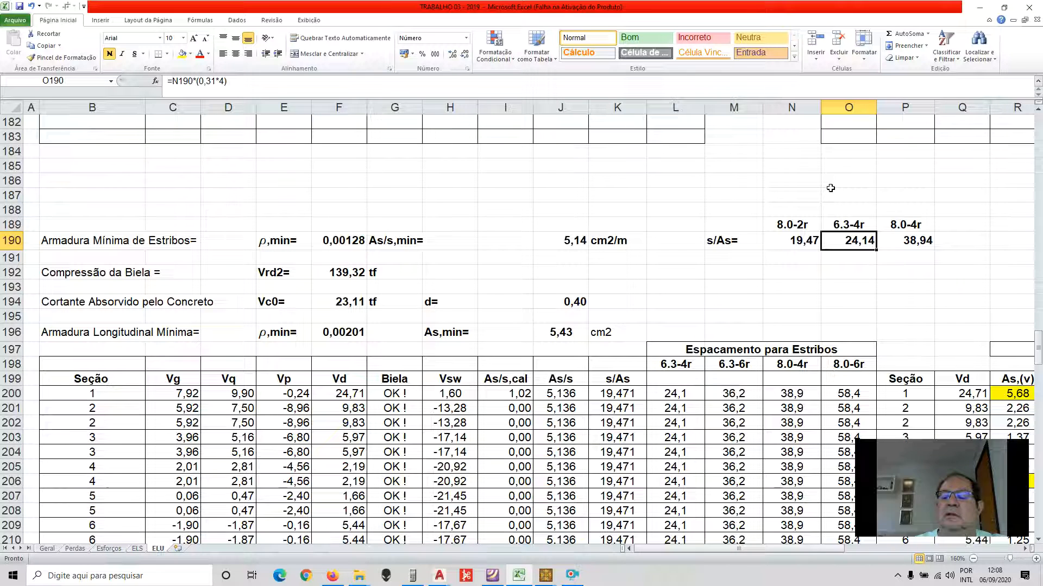
pyautogui.press('Left')
pyautogui.press('Left')
pyautogui.press('Left')
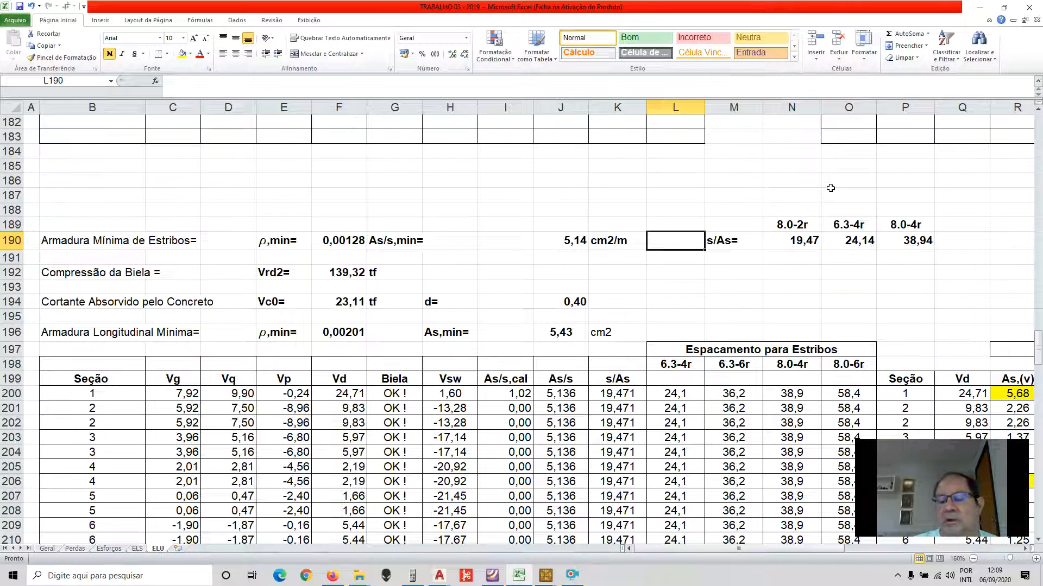
pyautogui.press('Right')
pyautogui.press('Right')
pyautogui.press('Right')
# - Examine the formulas for strut compression Vrd2 in F192, concrete shear Vc0 in F194 and minimum longitudinal ρ,min in F196
pyautogui.press('Left')
pyautogui.press('Left')
pyautogui.press('Left')
pyautogui.press('Left')
pyautogui.press('Left')
pyautogui.press('Left')
pyautogui.press('Left')
pyautogui.press('Left')
pyautogui.press('Left')
pyautogui.press('Left')
pyautogui.press('Left')
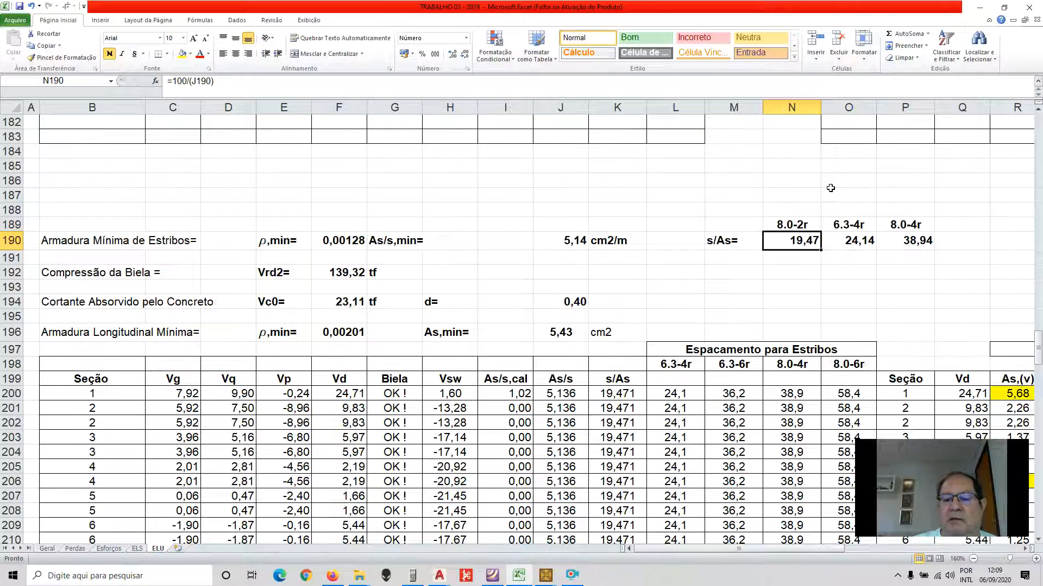
pyautogui.press('Down')
pyautogui.press('Down')
pyautogui.press('Right')
pyautogui.press('Right')
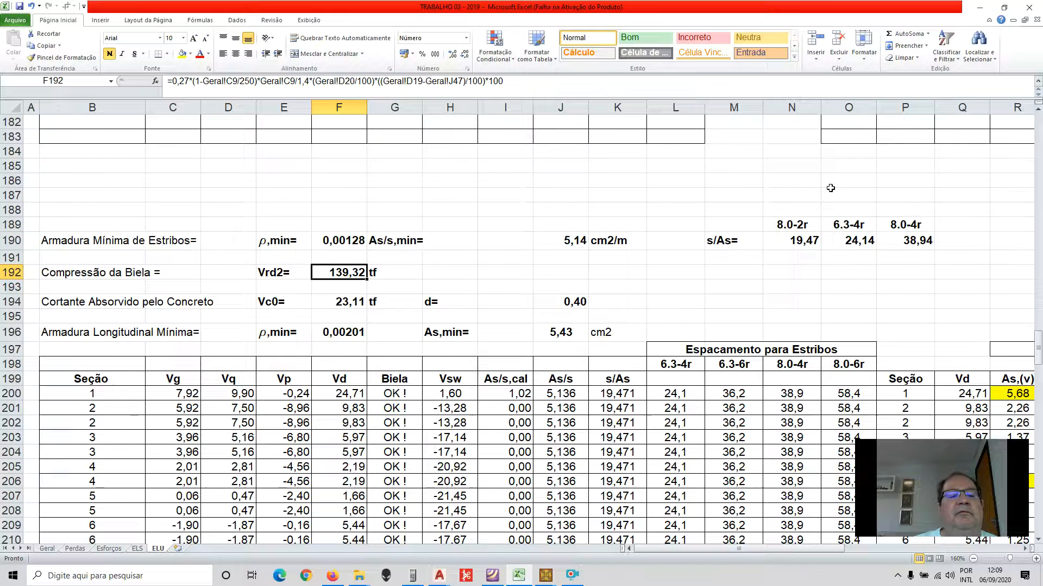
pyautogui.scroll(-2, 776, 279)
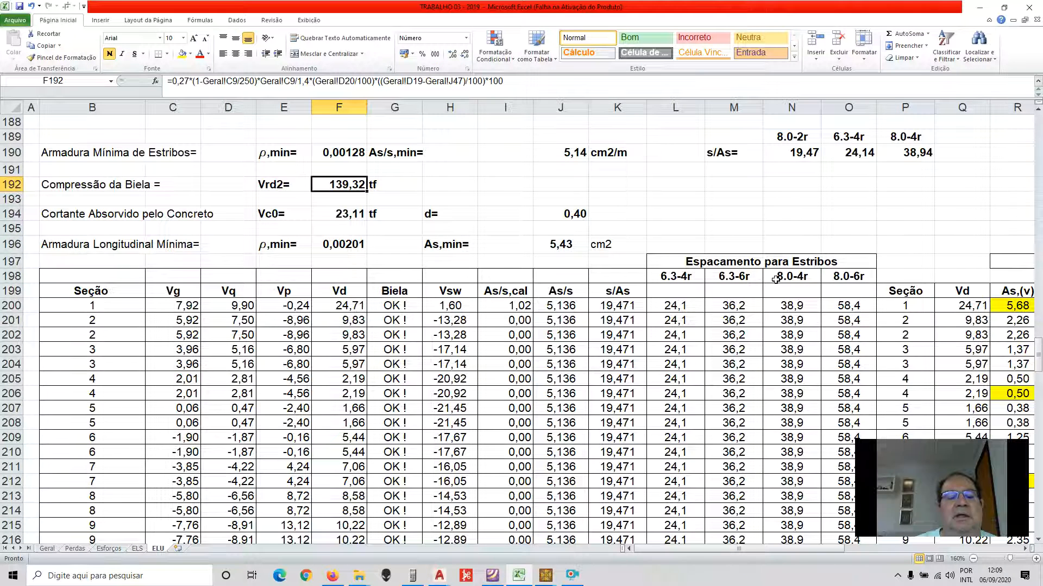
pyautogui.press('Down')
pyautogui.press('Down')
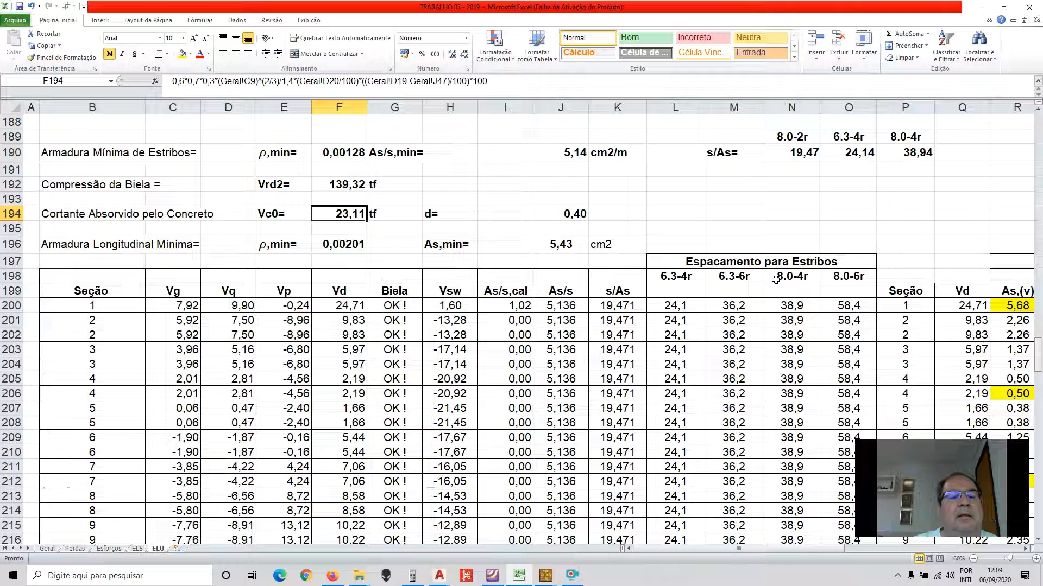
pyautogui.press('Down')
pyautogui.press('Down')
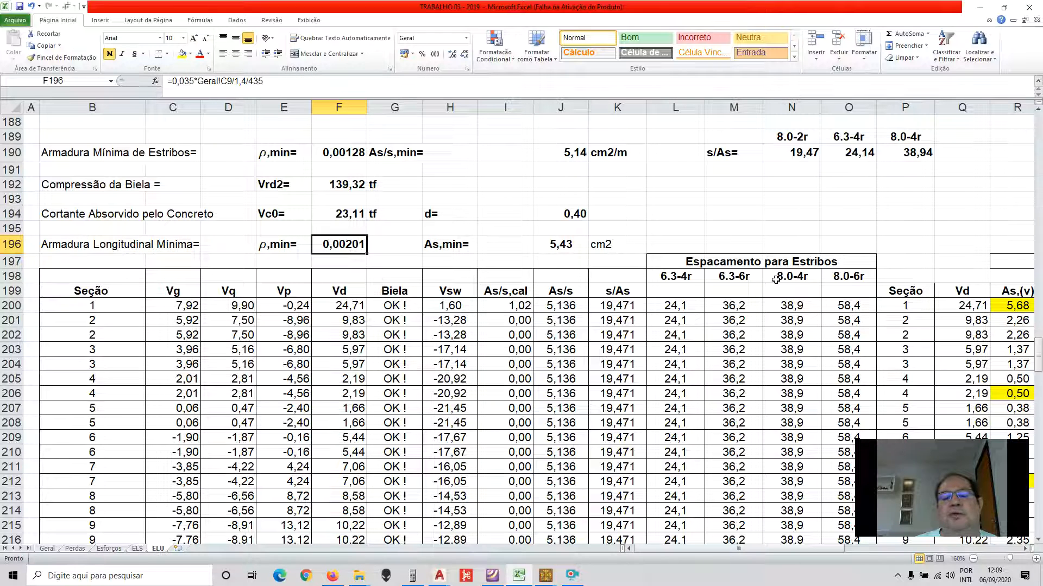
# - Examine the minimum longitudinal reinforcement formula As,min in J196 and the ρ,min formula in F196 that it uses
pyautogui.press('Right')
pyautogui.press('Right')
pyautogui.press('Right')
pyautogui.press('Right')
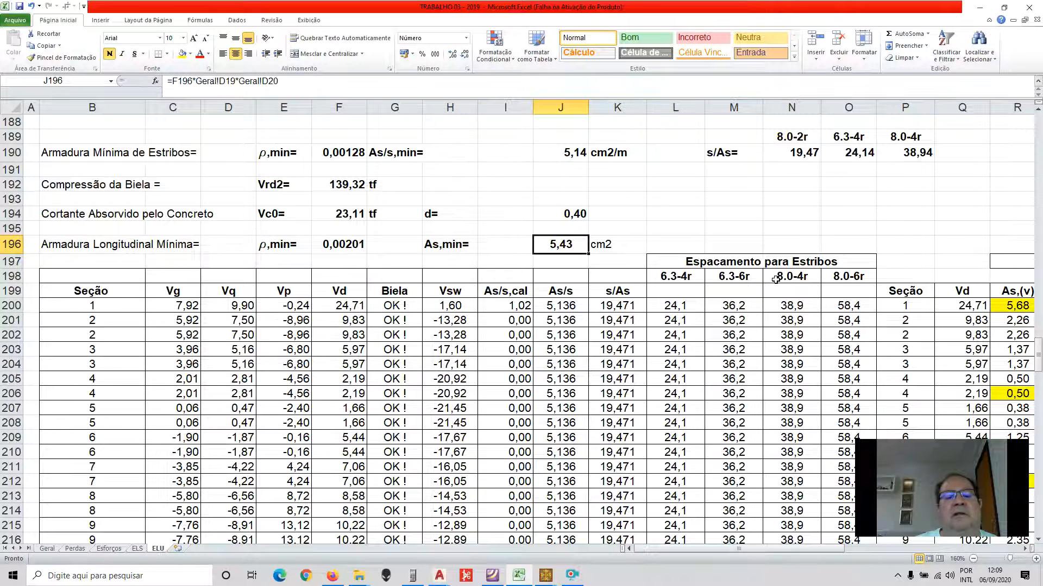
pyautogui.press('Left')
pyautogui.press('Left')
pyautogui.press('Left')
pyautogui.press('Left')
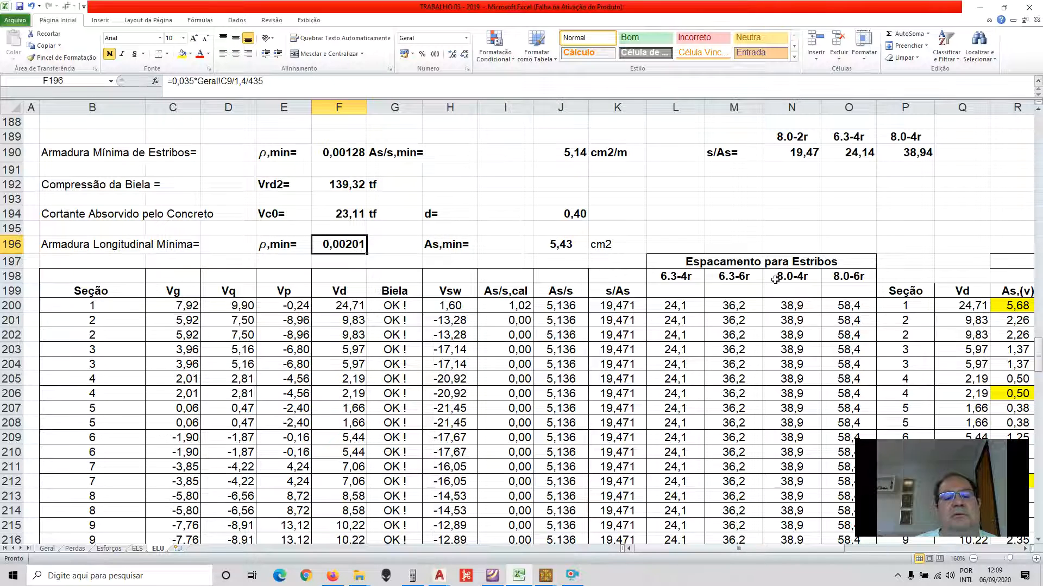
# - Fill the Biela strut-check column, G199 to G259, with light blue
pyautogui.scroll(-2, 776, 279)
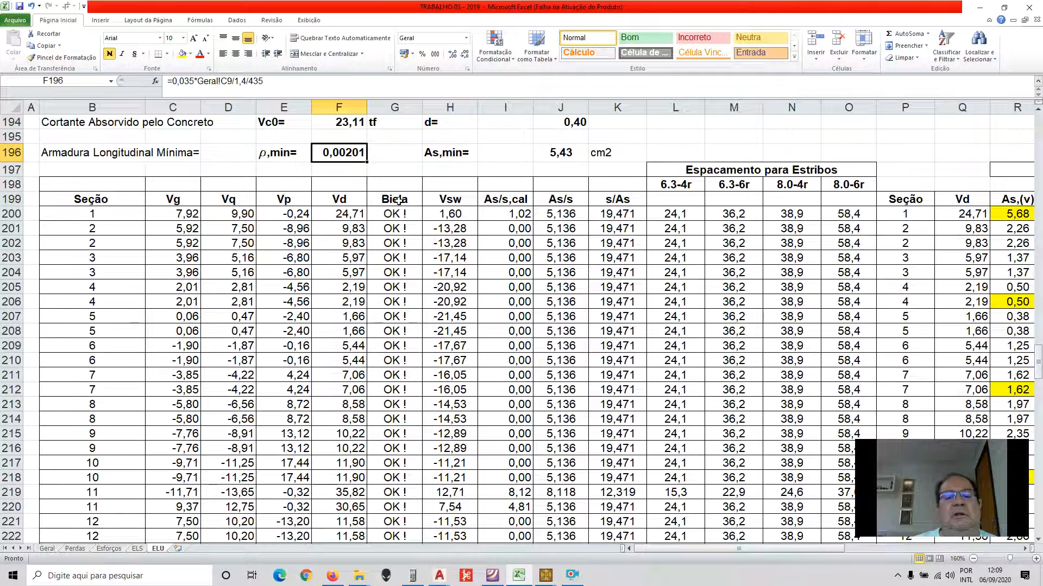
pyautogui.moveTo(398, 199); pyautogui.dragTo(383, 518)
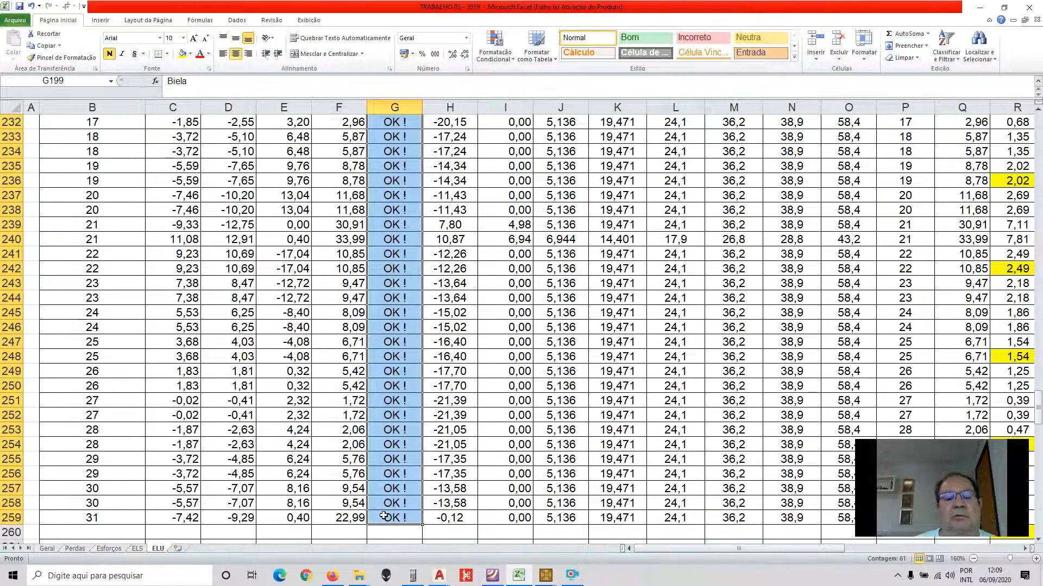
pyautogui.click(190, 54)
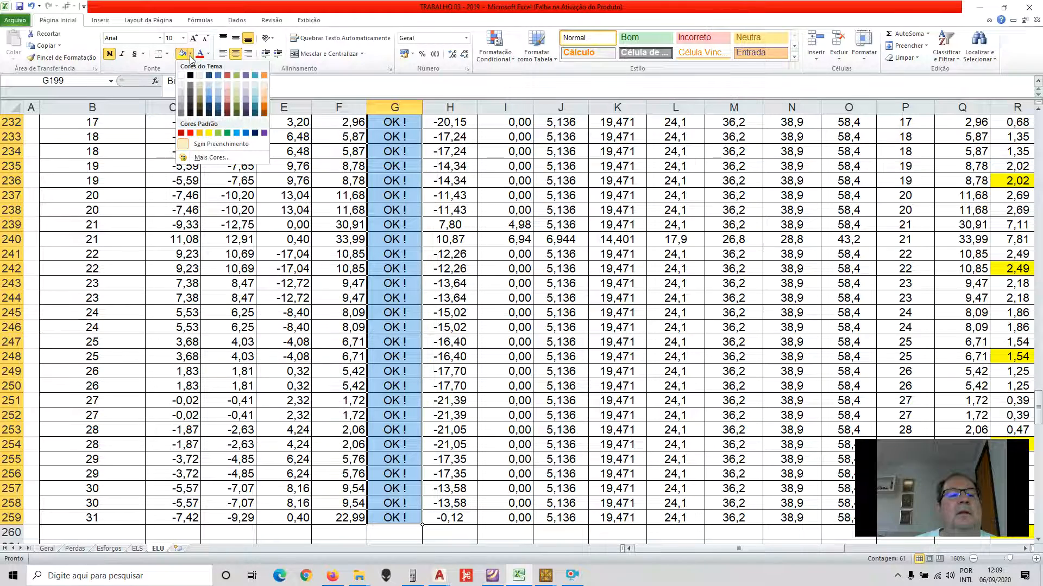
pyautogui.click(237, 133)
pyautogui.scroll(15, 326, 272)
pyautogui.click(454, 249)
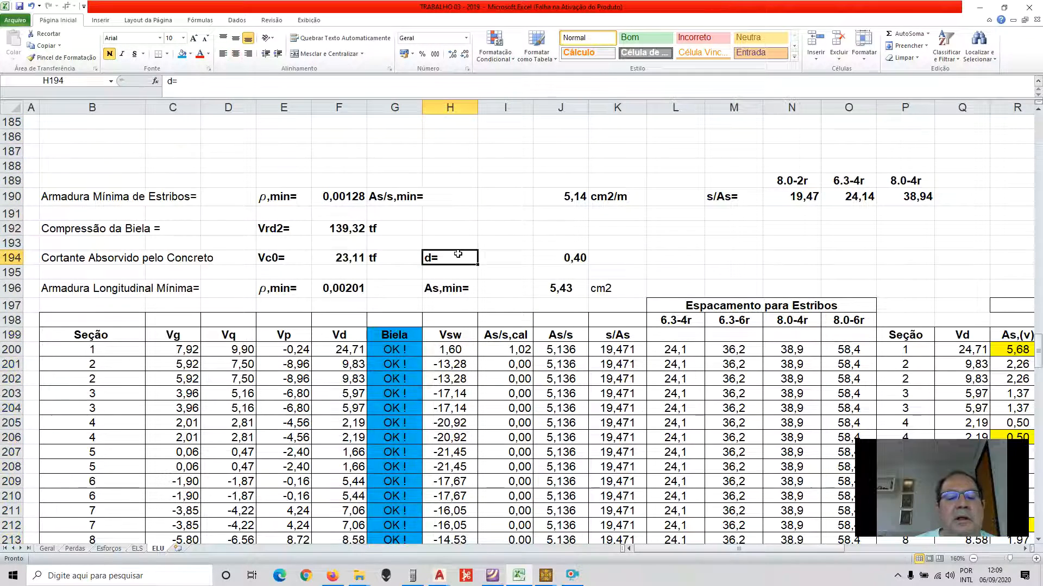
# - Compare the design shear Vd of section 1 in F200 with the strut resistance Vrd2 in F192
pyautogui.scroll(-2, 453, 249)
pyautogui.click(356, 261)
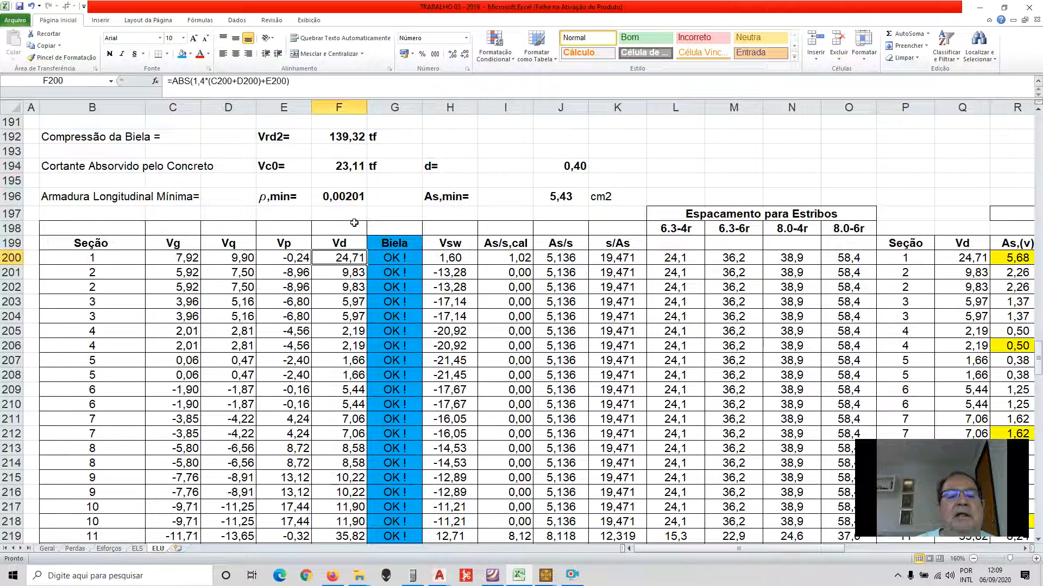
pyautogui.click(354, 147)
pyautogui.click(347, 258)
pyautogui.click(341, 139)
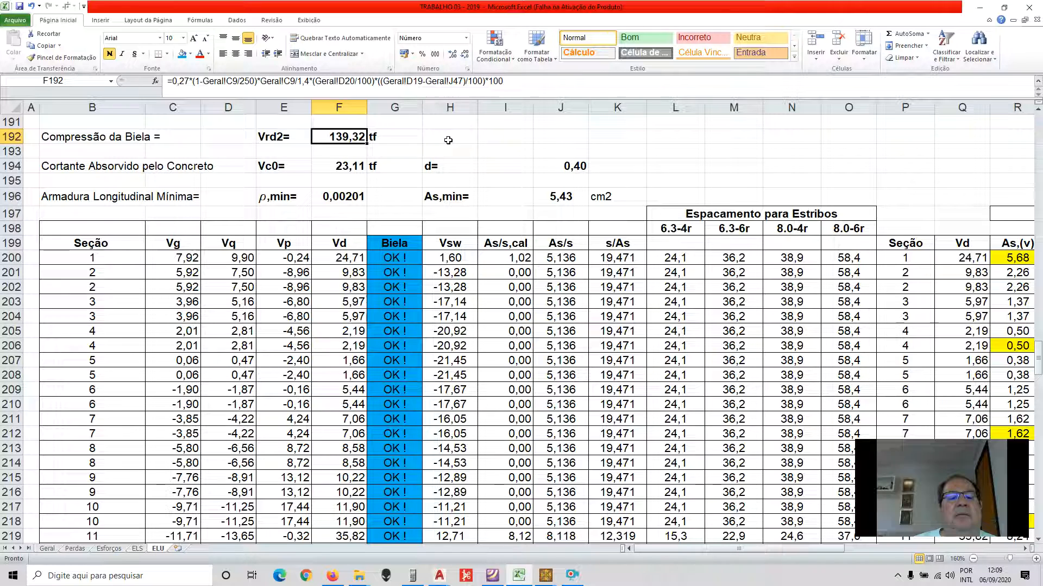
# - Find the largest design shear in the Vd column and fill its cell F219, at section 11, with orange
pyautogui.scroll(-1, 515, 293)
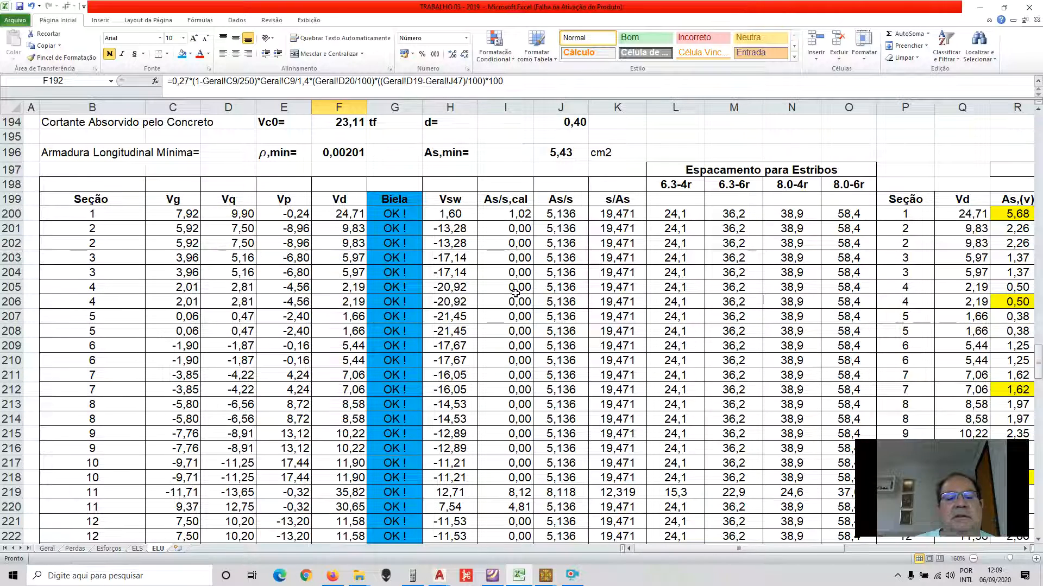
pyautogui.scroll(-2, 402, 237)
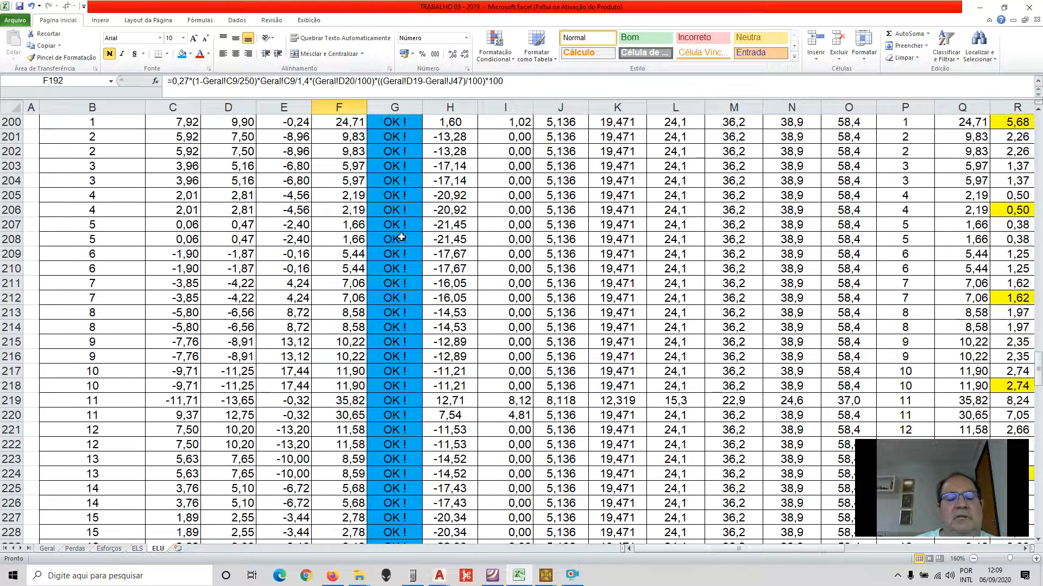
pyautogui.scroll(-1, 372, 402)
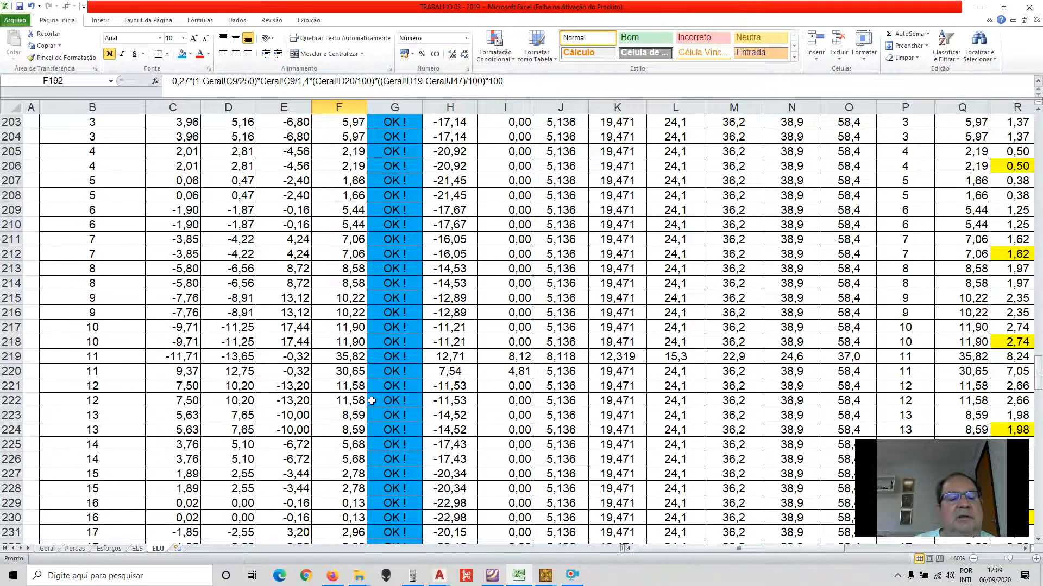
pyautogui.click(352, 371)
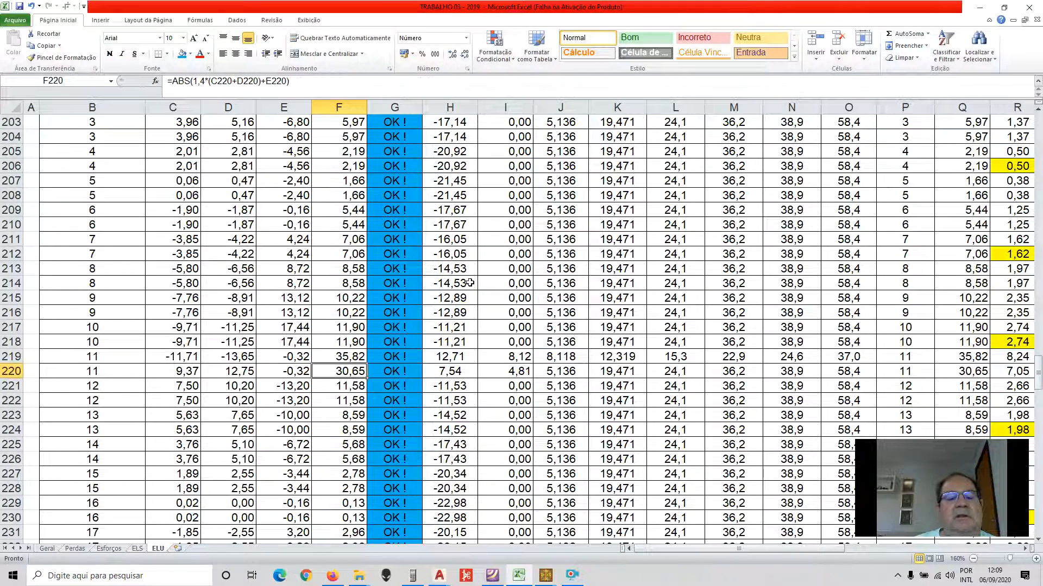
pyautogui.click(347, 357)
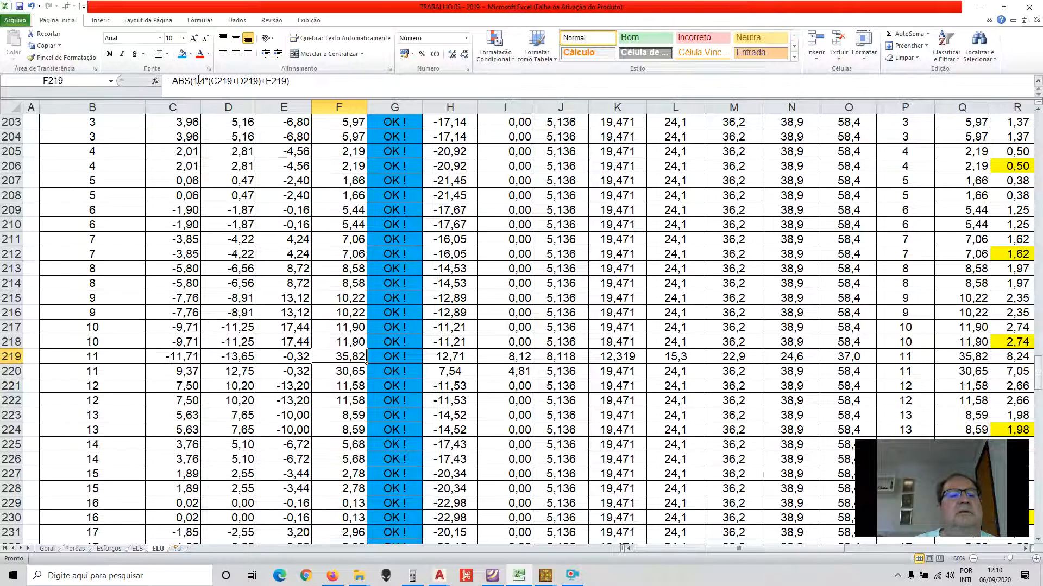
pyautogui.click(190, 54)
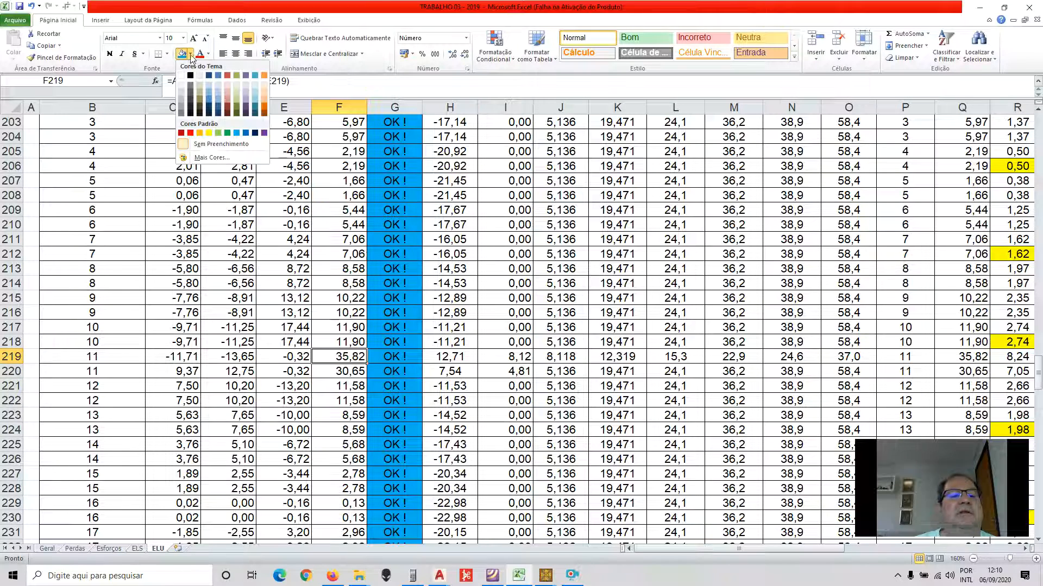
pyautogui.click(200, 133)
pyautogui.click(439, 268)
# - Review the strut checks and Vsw values across all sections against the Vrd2 and Vc0 values above the table
pyautogui.scroll(-4, 396, 291)
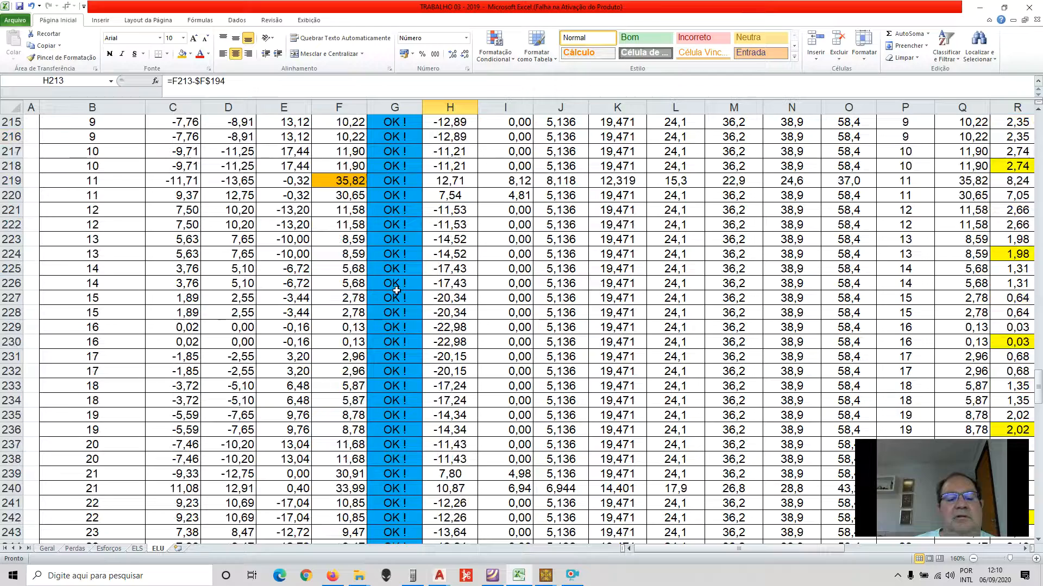
pyautogui.scroll(-2, 396, 290)
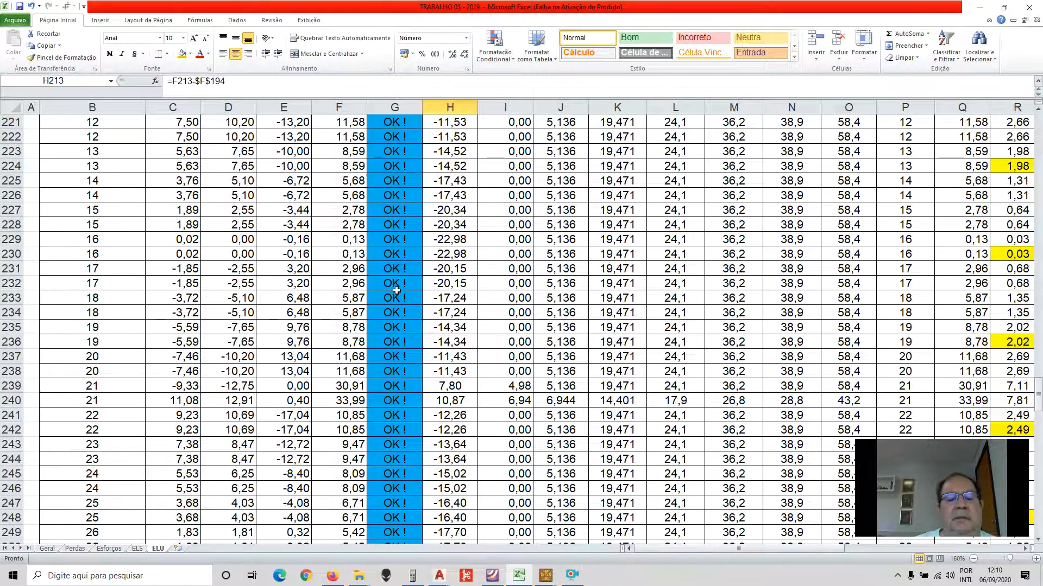
pyautogui.scroll(4, 397, 290)
pyautogui.scroll(-6, 395, 291)
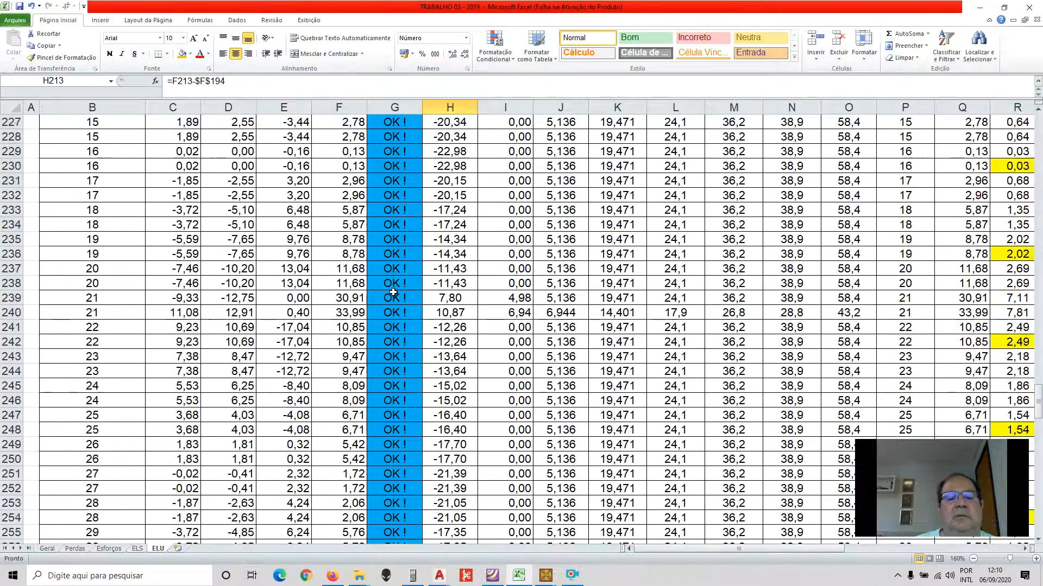
pyautogui.scroll(-3, 393, 293)
pyautogui.scroll(18, 393, 293)
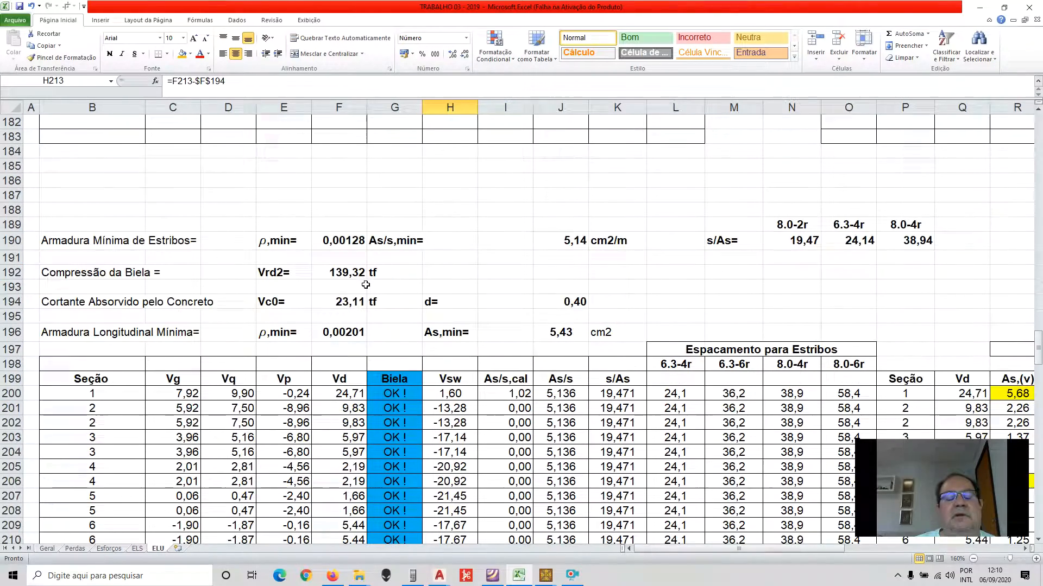
pyautogui.scroll(-4, 366, 285)
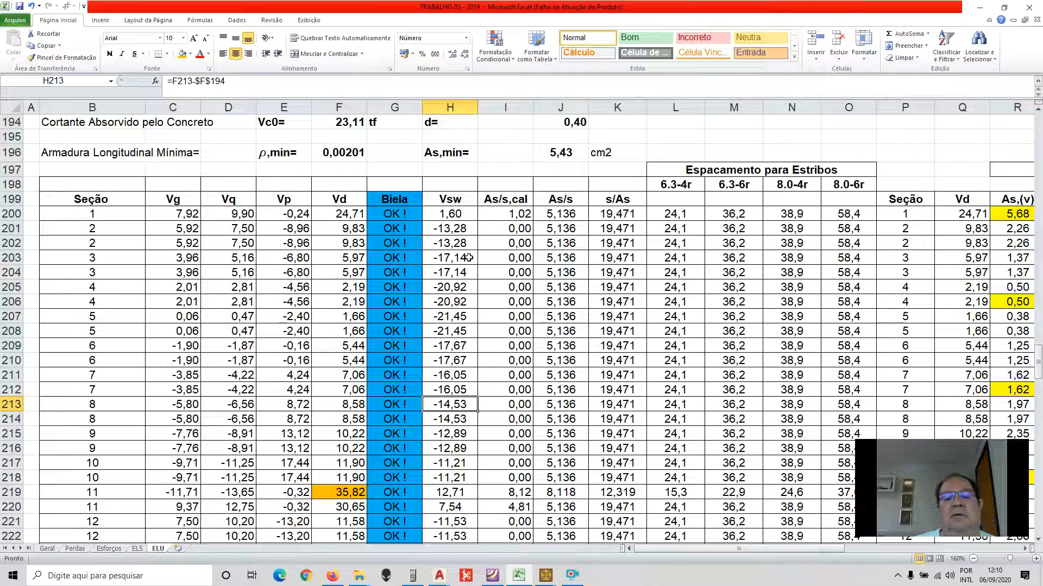
pyautogui.scroll(-1, 482, 247)
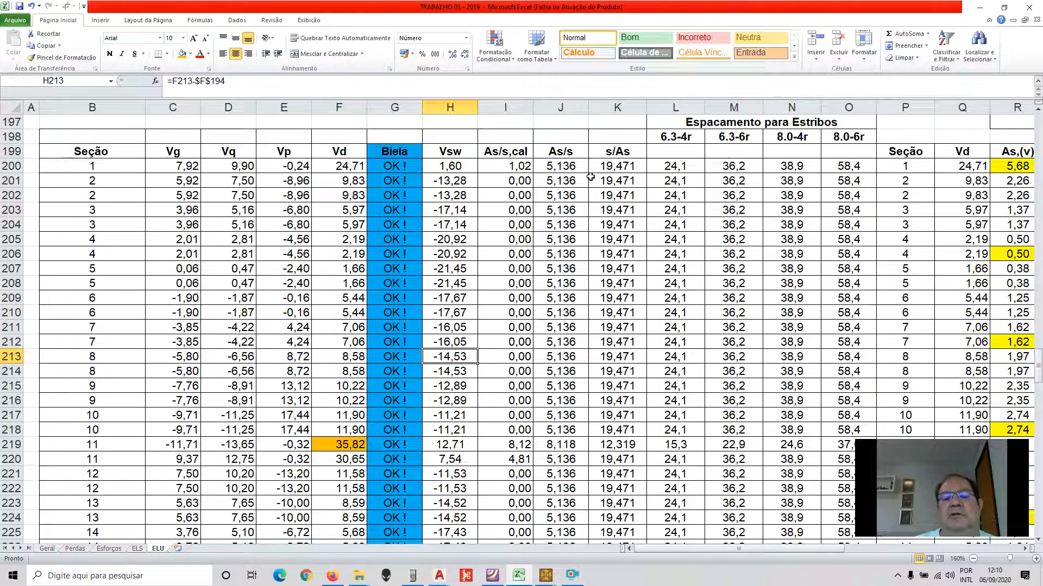
# - Examine the As/s formula in J200 that compares the calculated stirrup reinforcement with the minimum in J190
pyautogui.click(575, 169)
pyautogui.scroll(8, 575, 168)
pyautogui.scroll(-2, 575, 234)
pyautogui.scroll(-5, 418, 259)
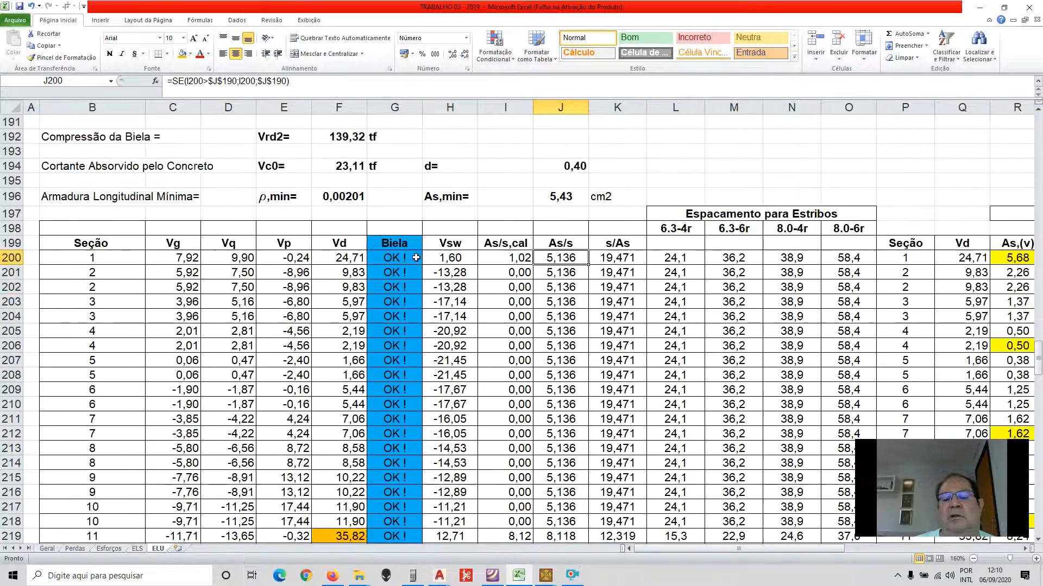
# - Highlight the 6.3-4r stirrup spacing of section 11 in L219 with yellow fill
pyautogui.scroll(-2, 597, 251)
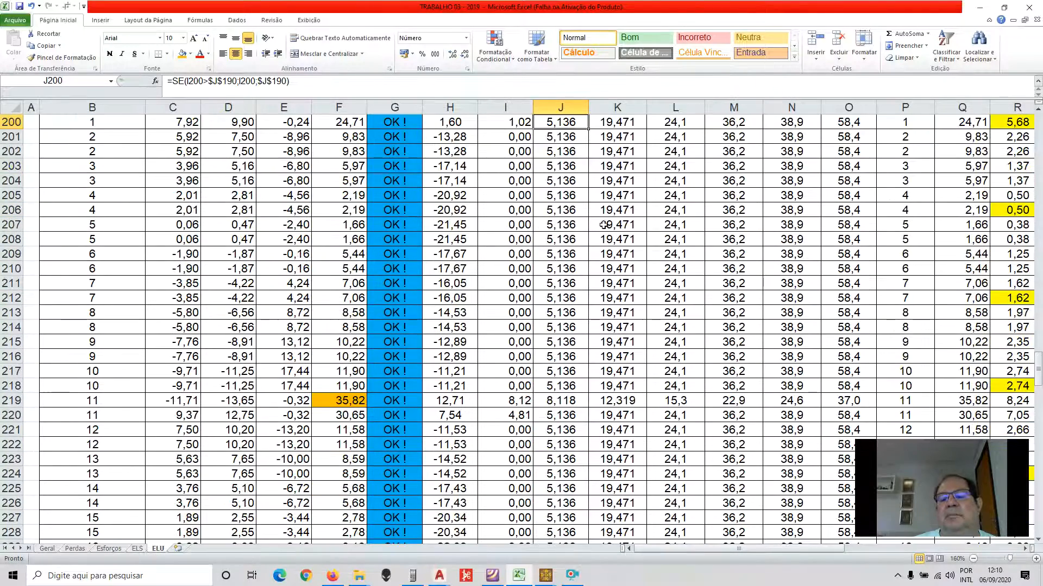
pyautogui.click(674, 402)
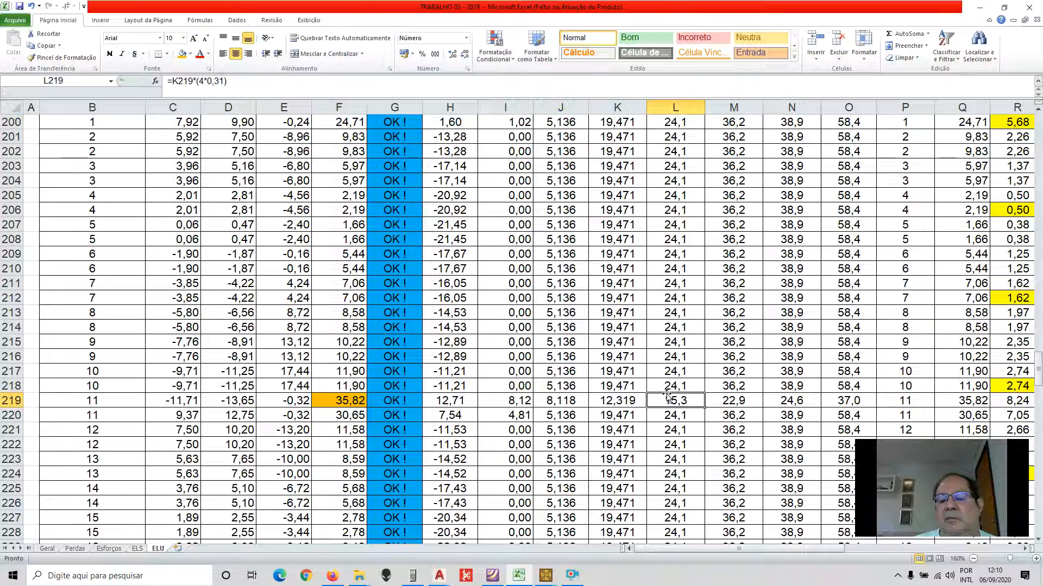
pyautogui.click(192, 55)
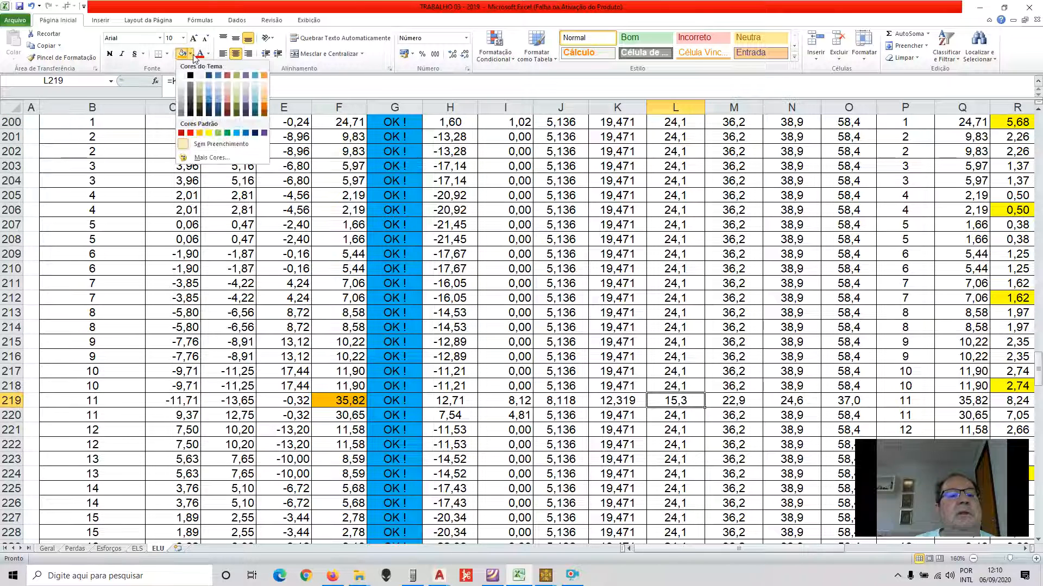
pyautogui.click(209, 133)
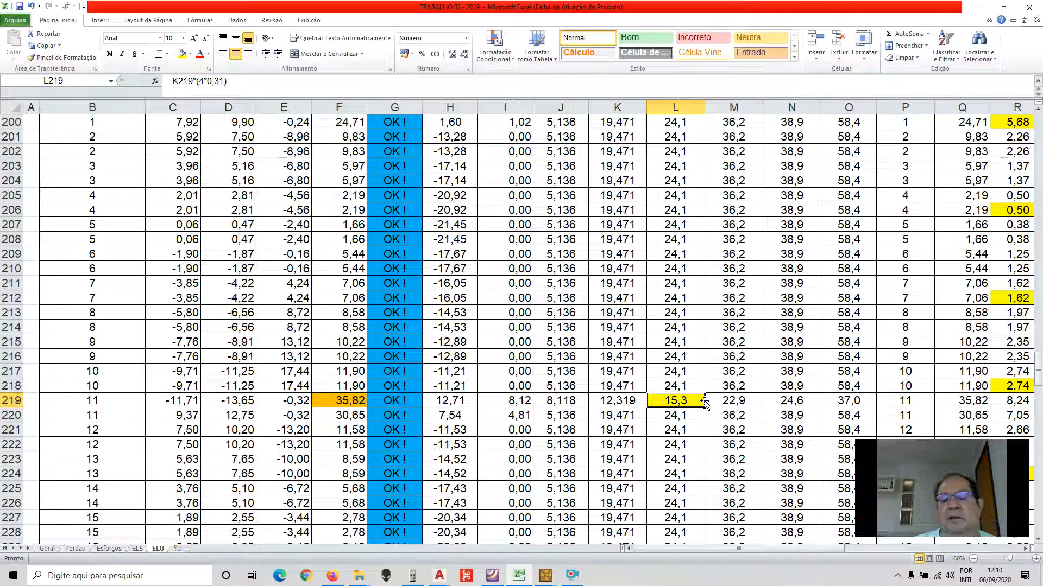
# - Check the 6.3-4r spacing column for other reduced spacings and highlight section 21's value in L240 with yellow fill
pyautogui.scroll(4, 706, 402)
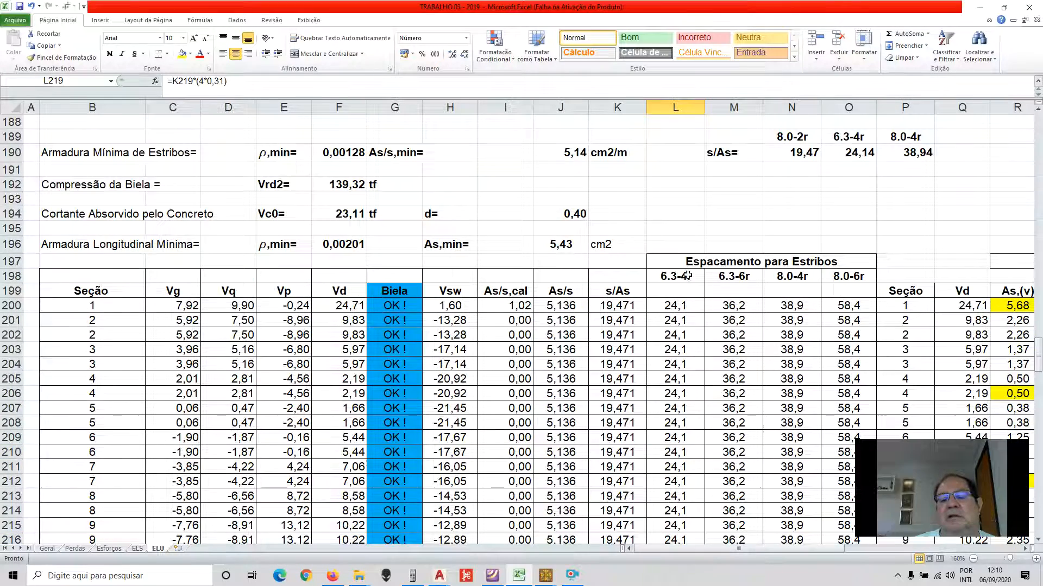
pyautogui.scroll(-1, 688, 274)
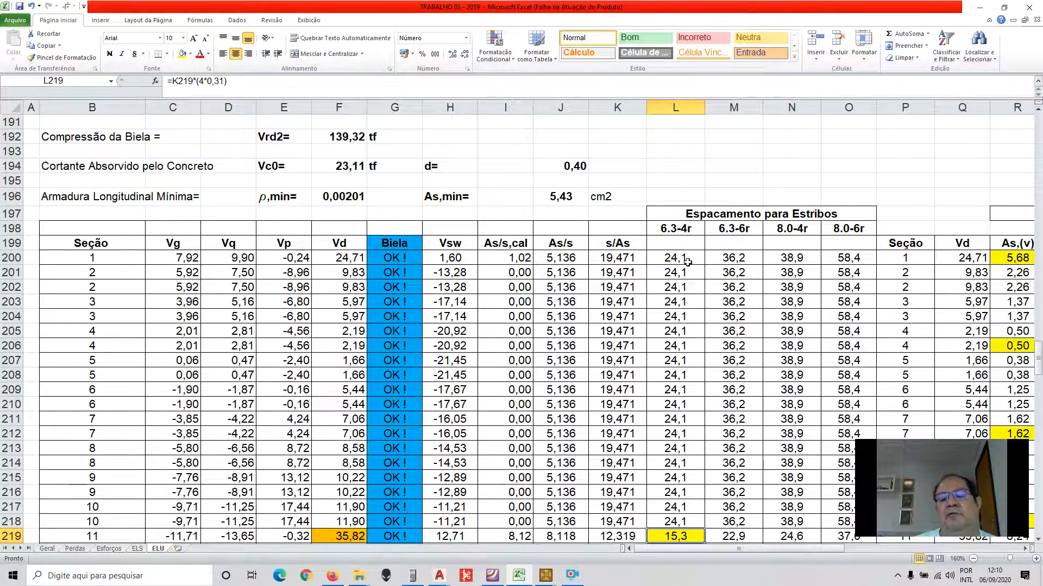
pyautogui.scroll(-6, 695, 262)
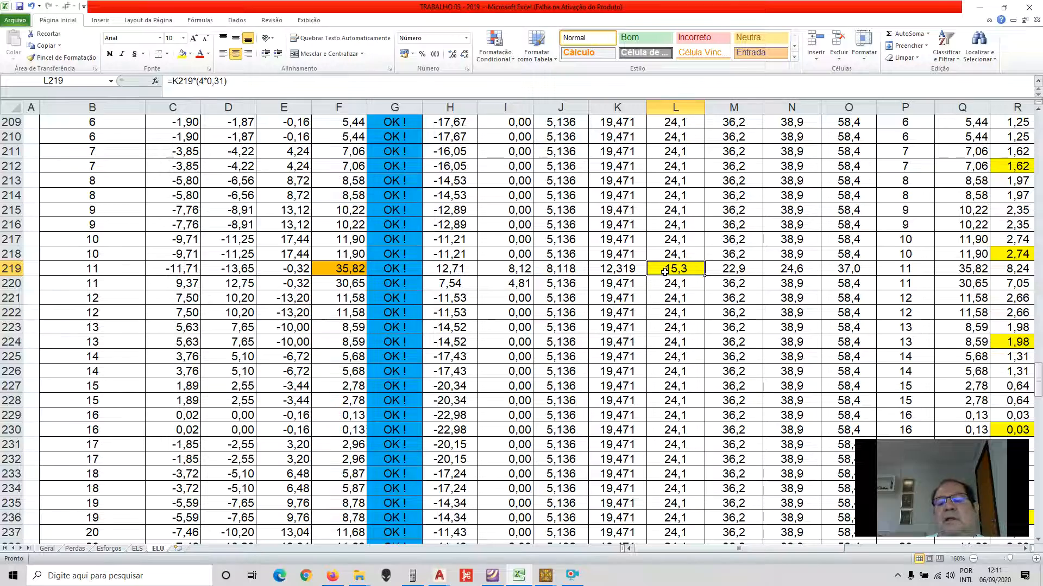
pyautogui.scroll(5, 664, 269)
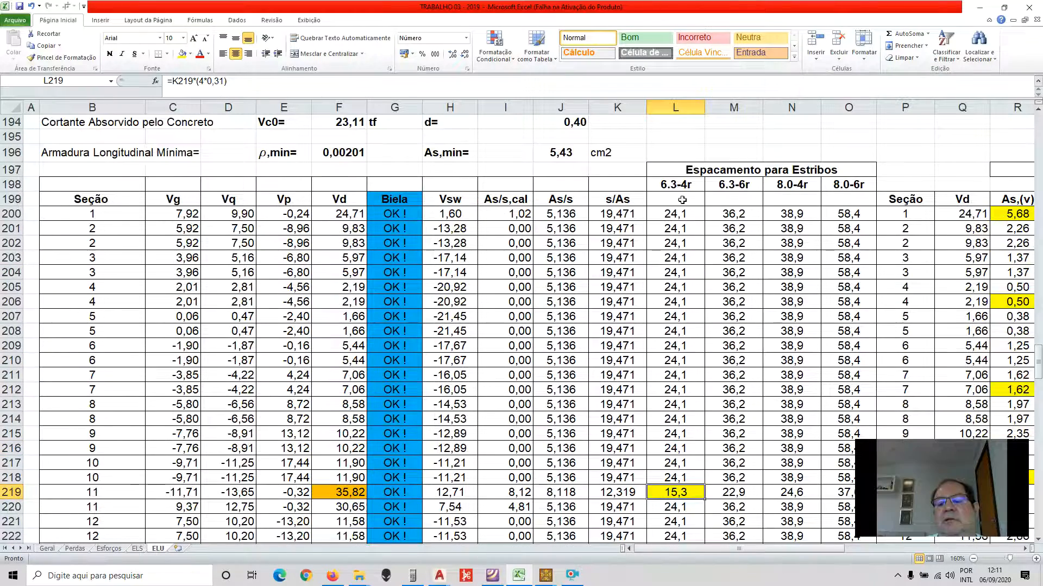
pyautogui.scroll(-3, 648, 369)
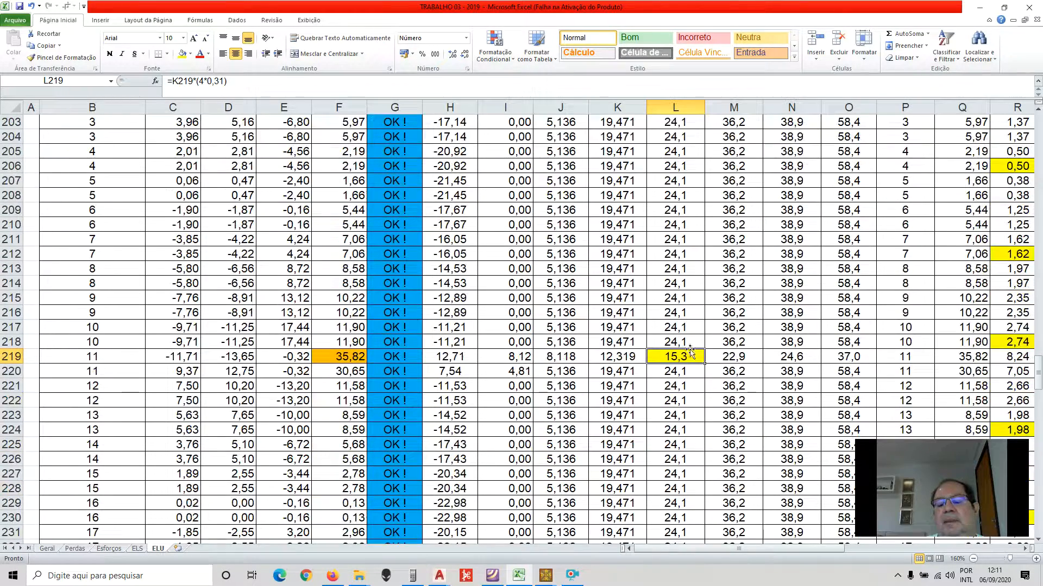
pyautogui.scroll(-5, 678, 313)
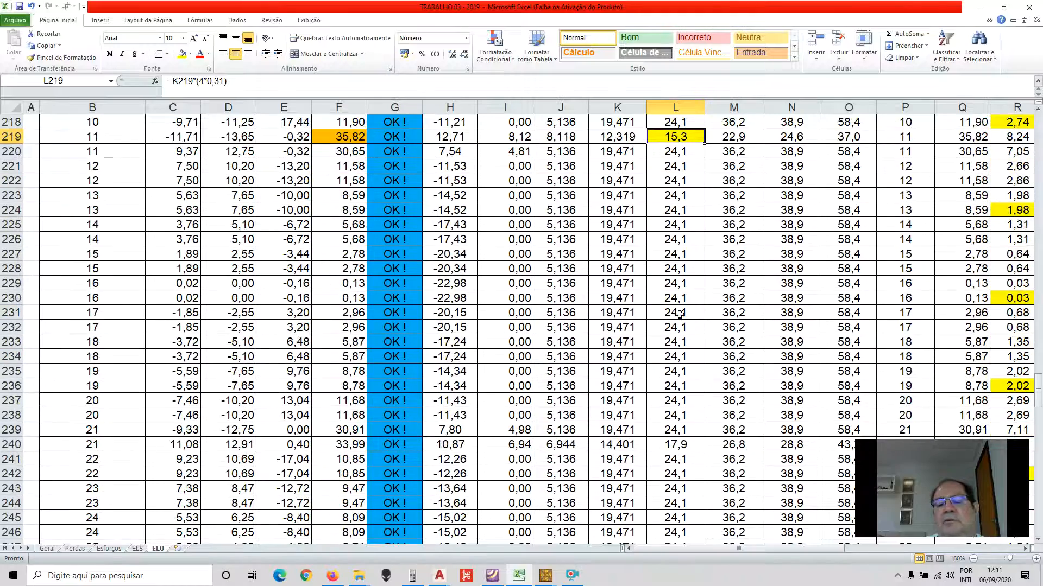
pyautogui.scroll(-2, 686, 313)
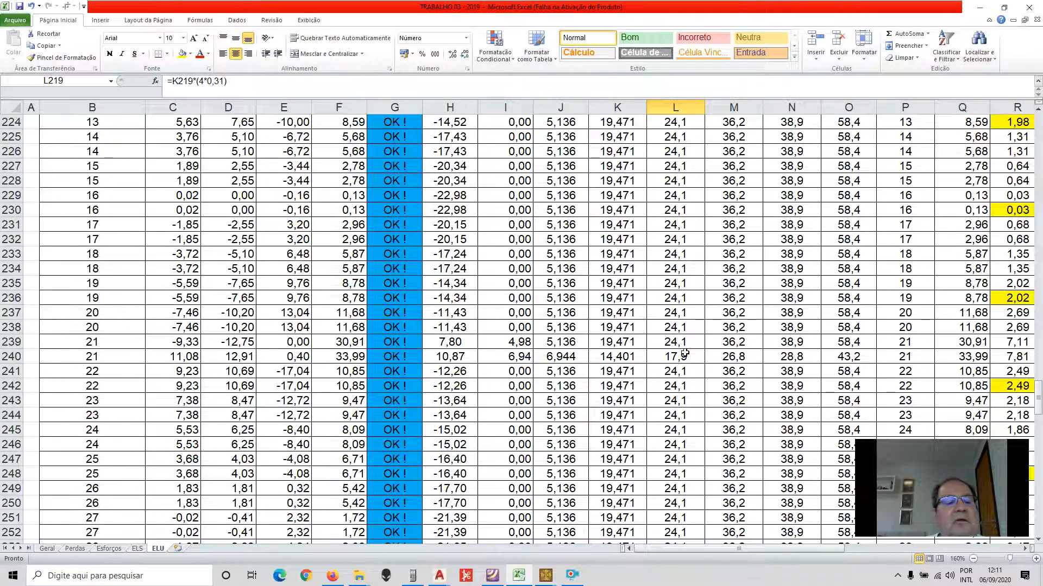
pyautogui.click(681, 356)
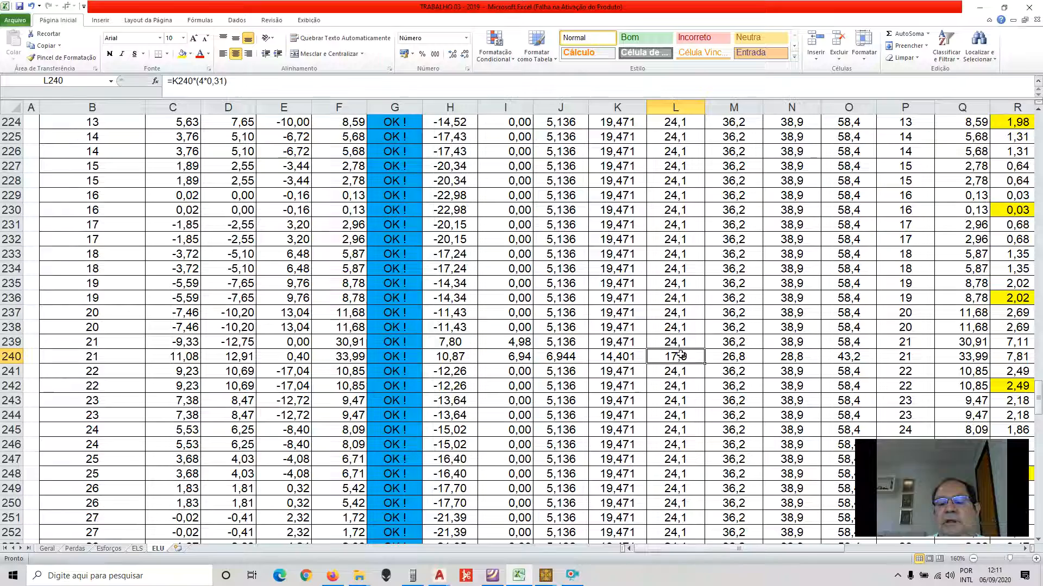
pyautogui.click(183, 53)
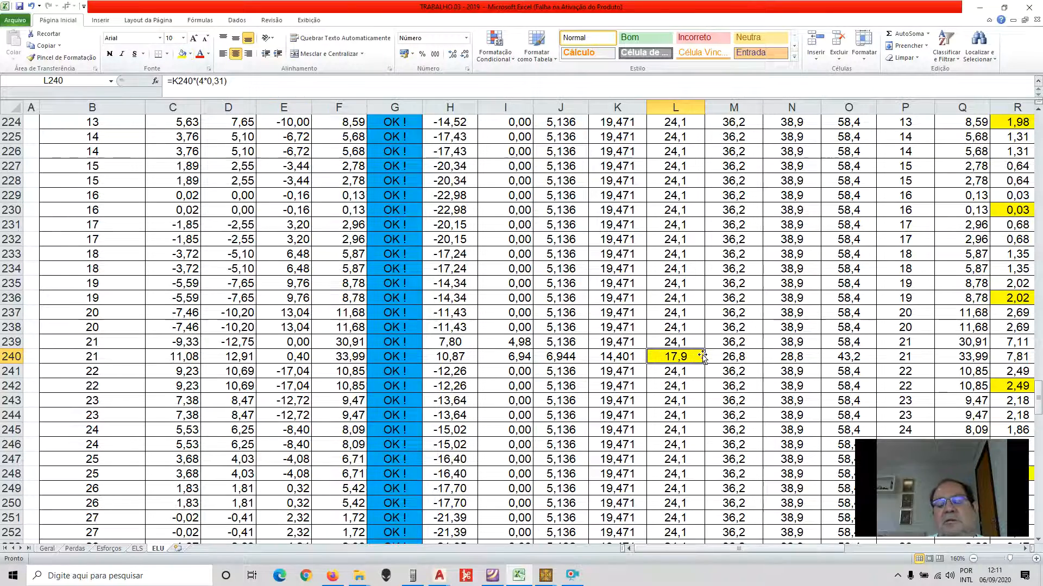
pyautogui.scroll(4, 701, 354)
pyautogui.scroll(1, 701, 355)
pyautogui.scroll(-1, 700, 351)
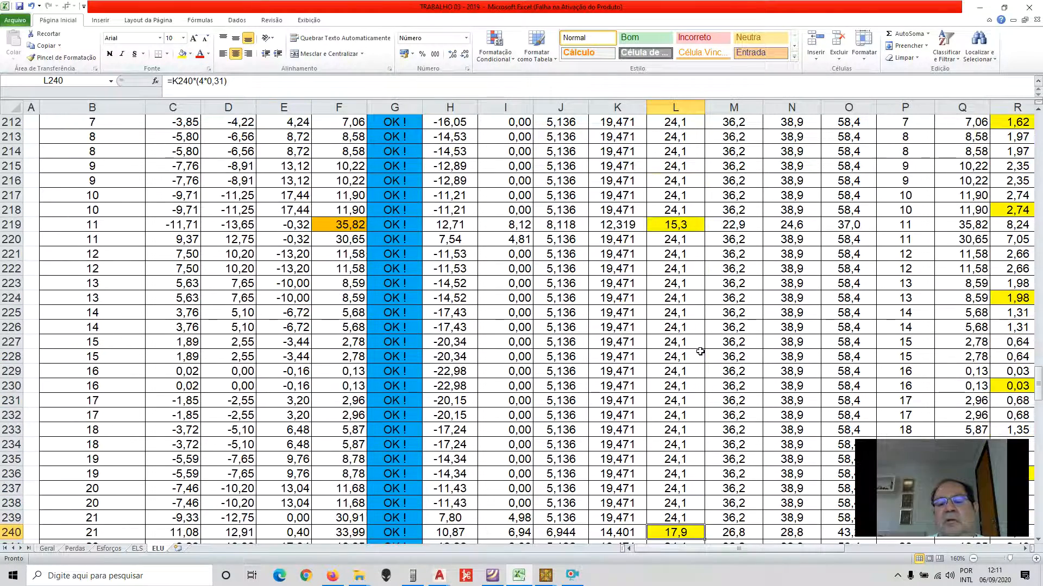
# - Review the 6.3-4r stirrup spacings of all sections against the highlighted values of sections 11 and 21
pyautogui.scroll(-2, 700, 351)
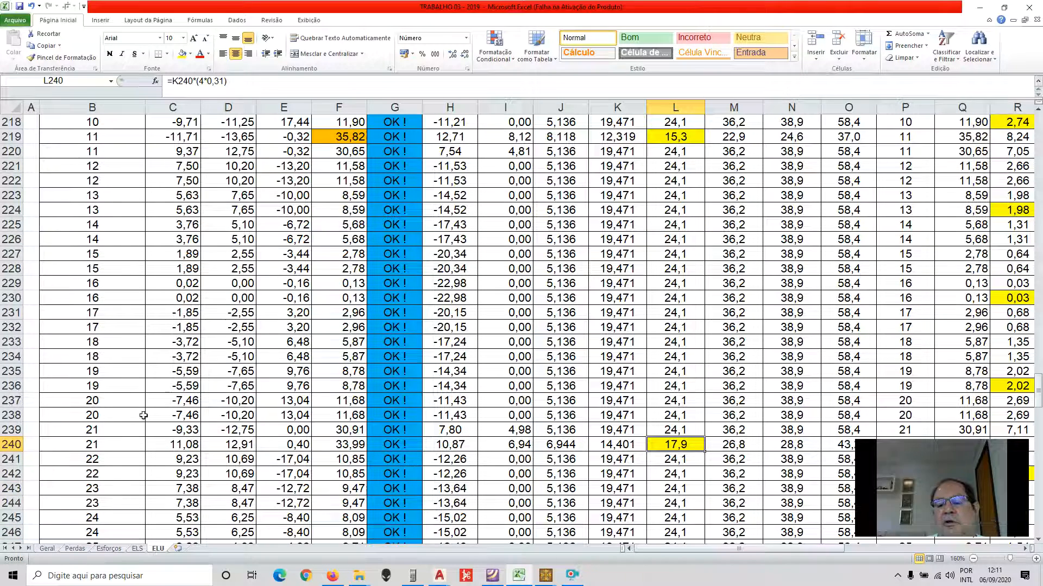
pyautogui.scroll(4, 673, 461)
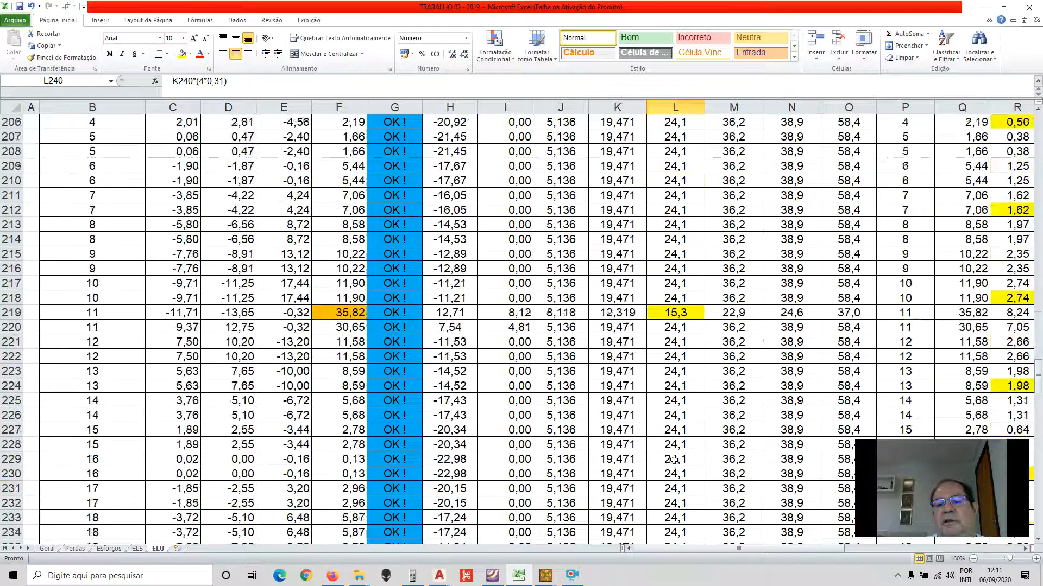
pyautogui.scroll(5, 674, 461)
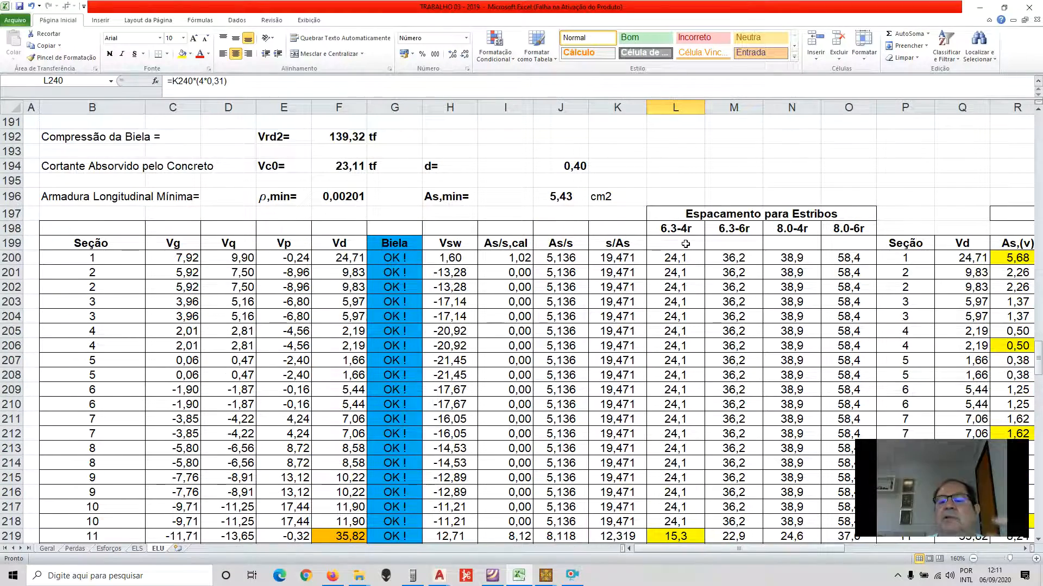
pyautogui.scroll(-14, 686, 244)
pyautogui.scroll(-2, 686, 243)
pyautogui.scroll(3, 658, 254)
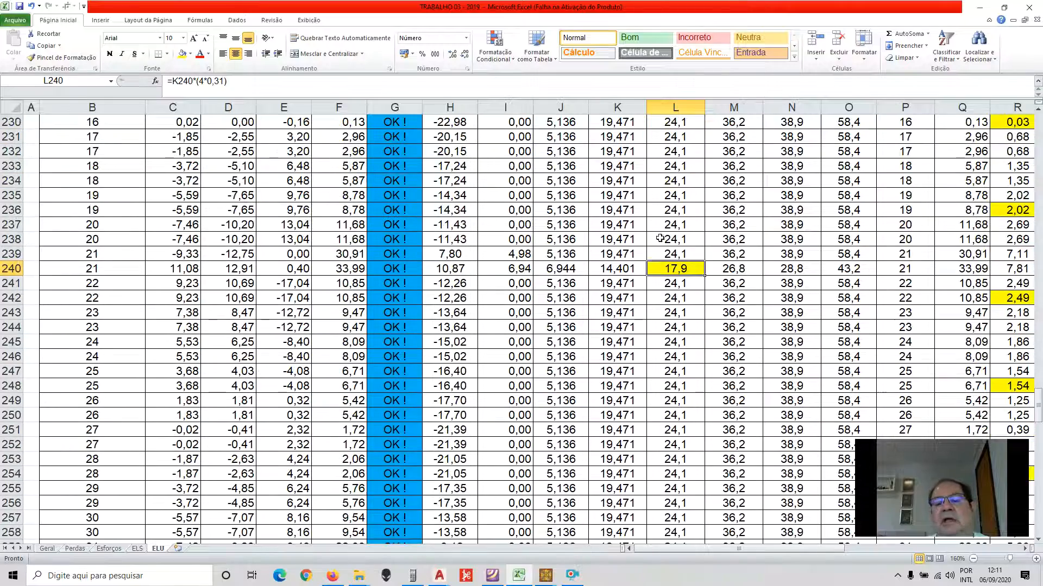
pyautogui.scroll(14, 668, 239)
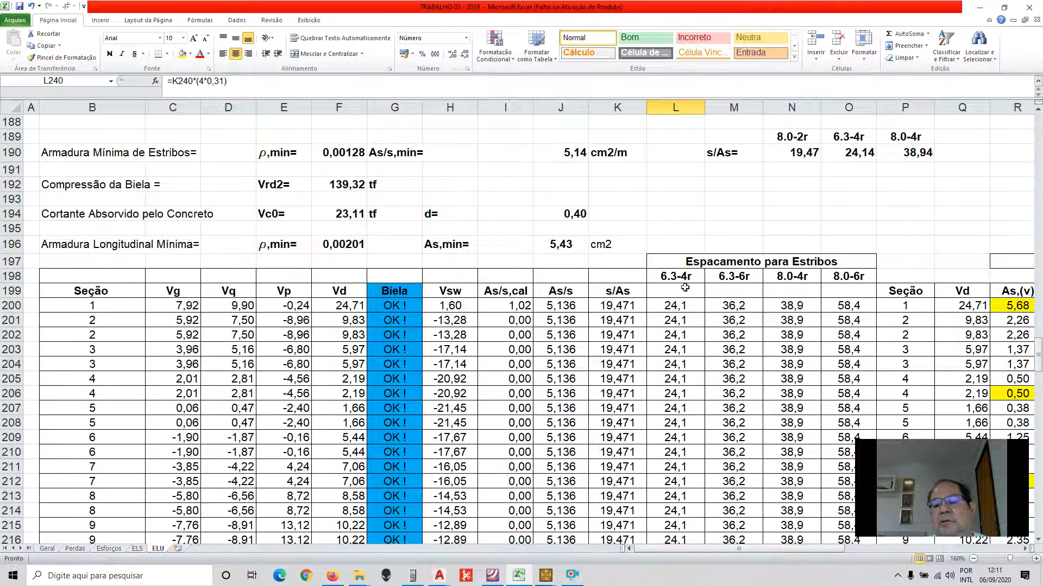
pyautogui.scroll(-2, 695, 302)
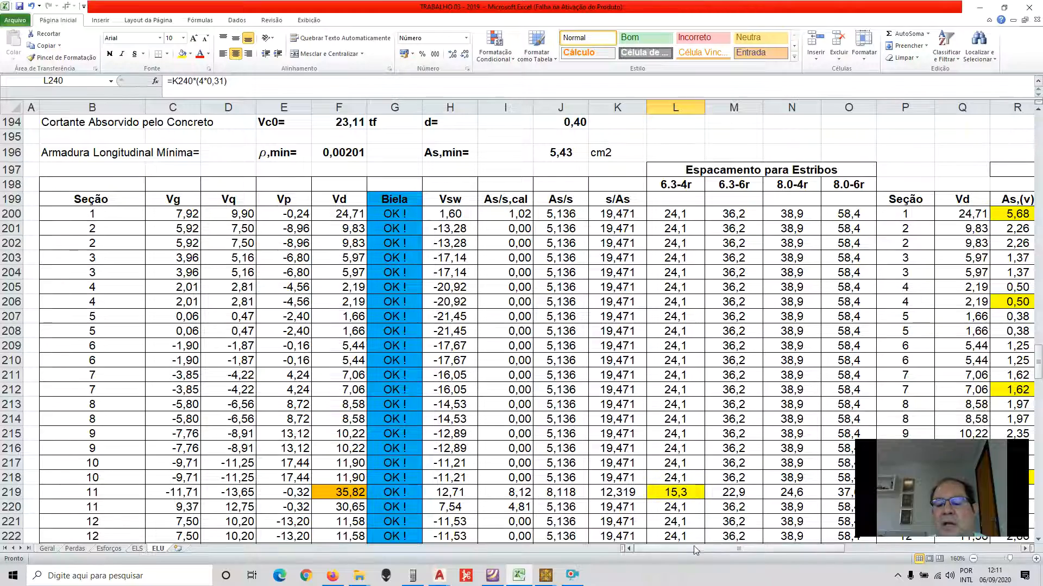
# - Highlight section 11's As'(m) value in T219 of the Armadura Longitudinal table with yellow fill
pyautogui.moveTo(695, 548); pyautogui.dragTo(839, 543)
pyautogui.scroll(-1, 747, 353)
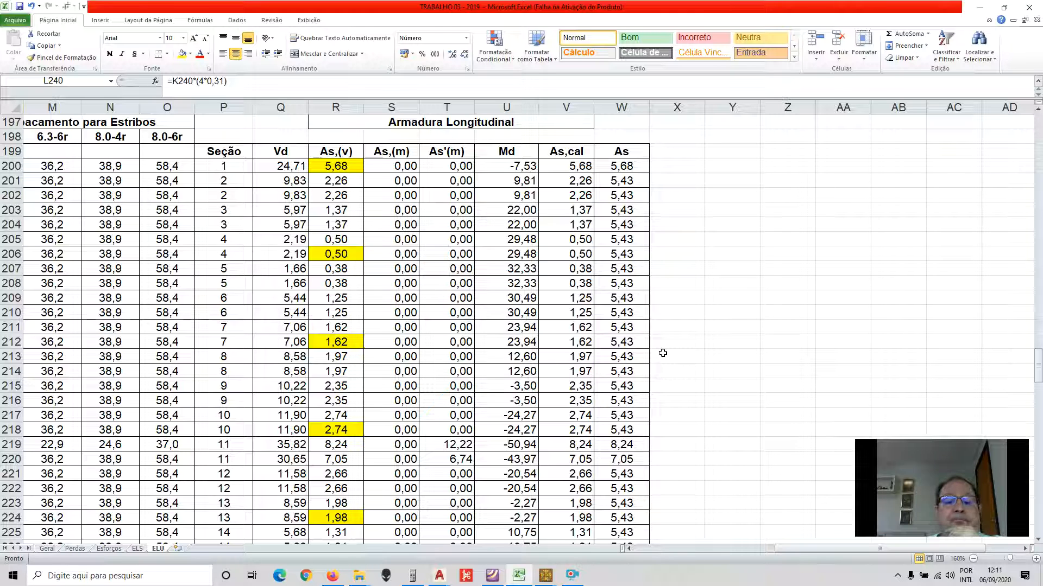
pyautogui.click(459, 443)
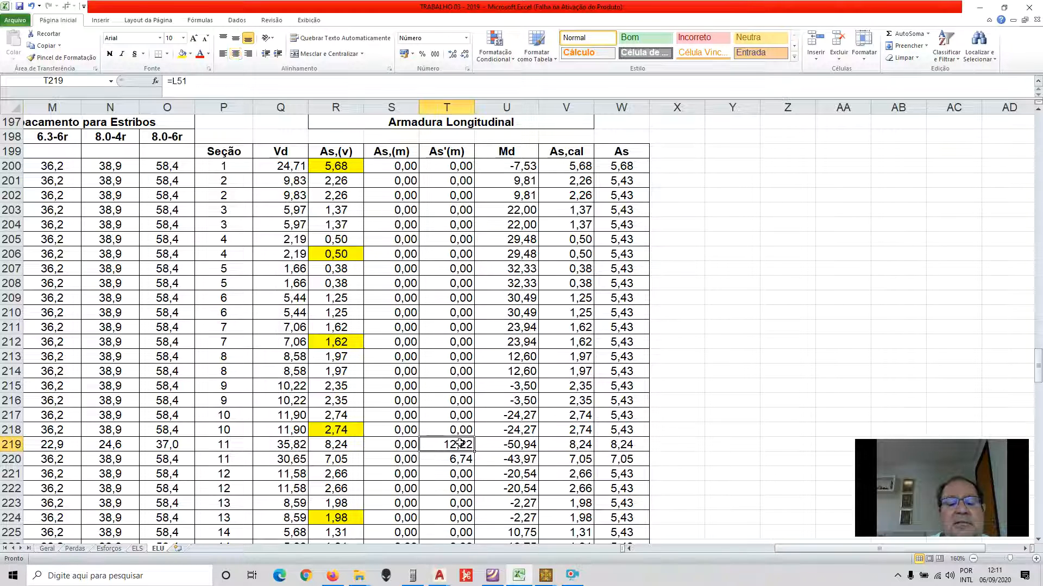
pyautogui.click(182, 54)
pyautogui.click(681, 311)
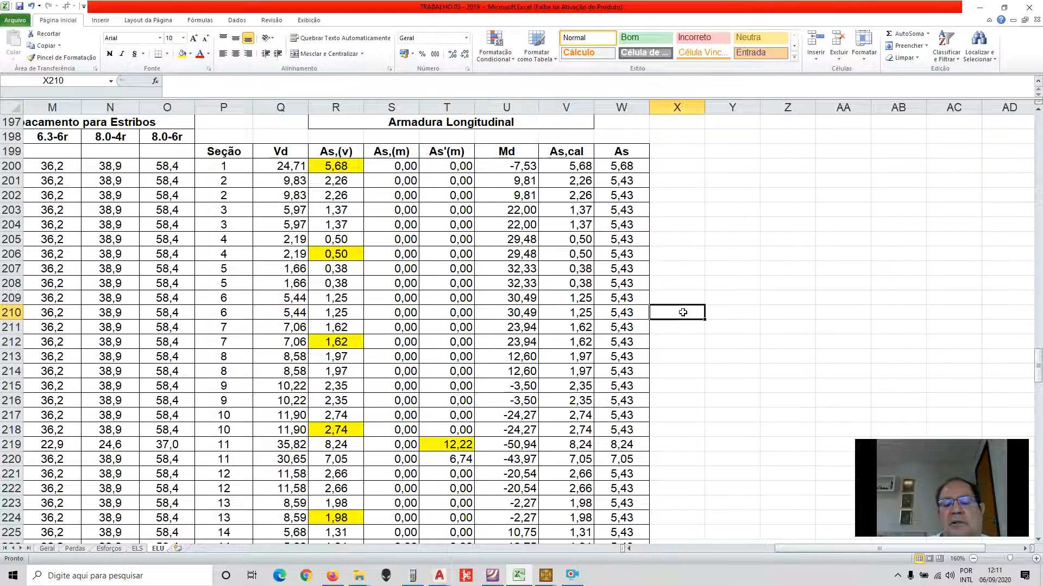
# - Check the remaining sections of the Armadura Longitudinal table and highlight section 21's As'(m) value in T239 with yellow fill
pyautogui.scroll(-14, 683, 312)
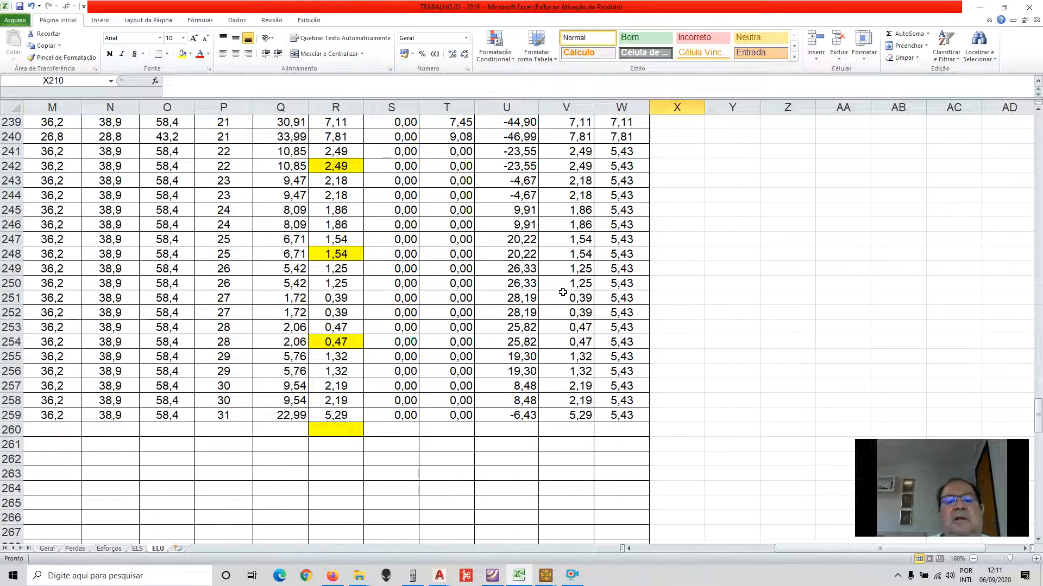
pyautogui.scroll(2, 562, 292)
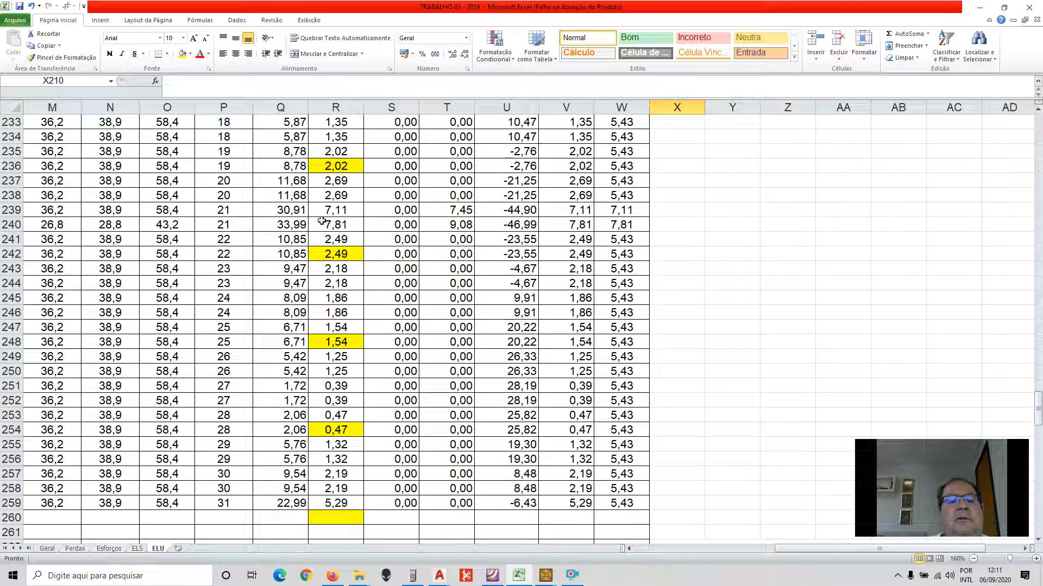
pyautogui.click(448, 210)
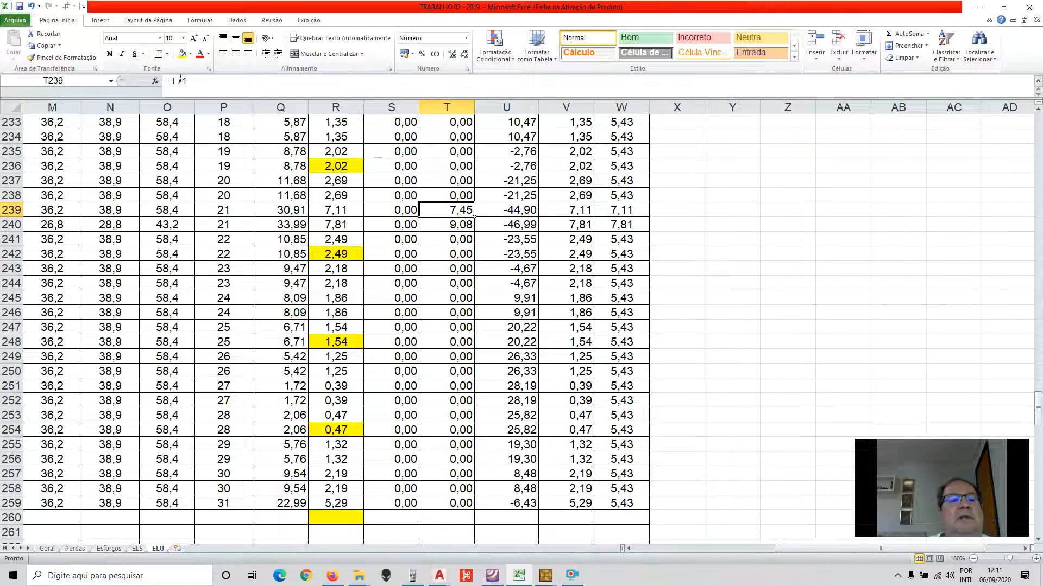
pyautogui.click(182, 54)
pyautogui.click(706, 325)
# - Review the As,(m) and As'(m) columns across all sections and compare with the minimum longitudinal reinforcement As,min above the table
pyautogui.scroll(7, 706, 320)
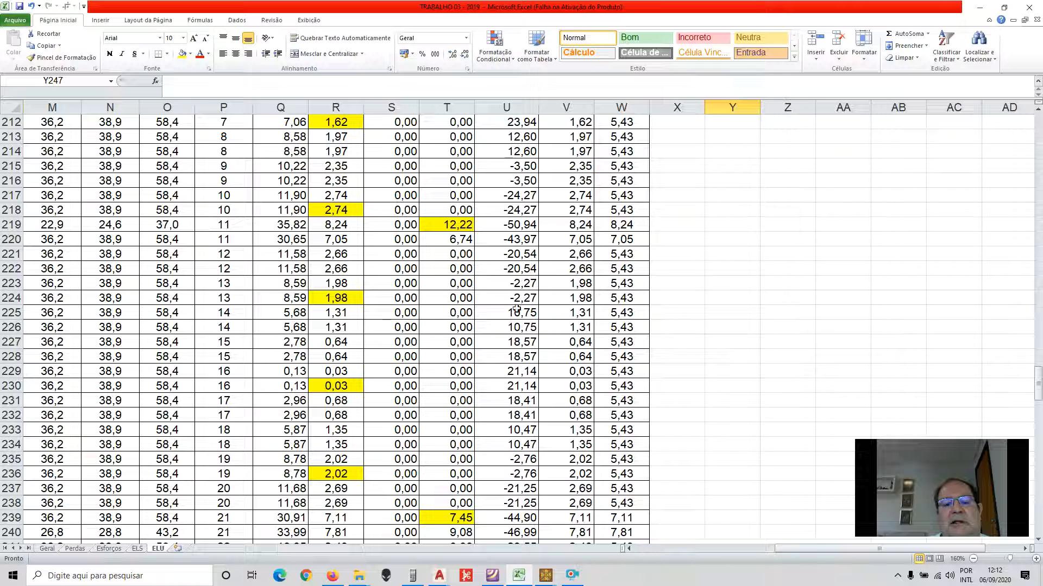
pyautogui.scroll(5, 496, 301)
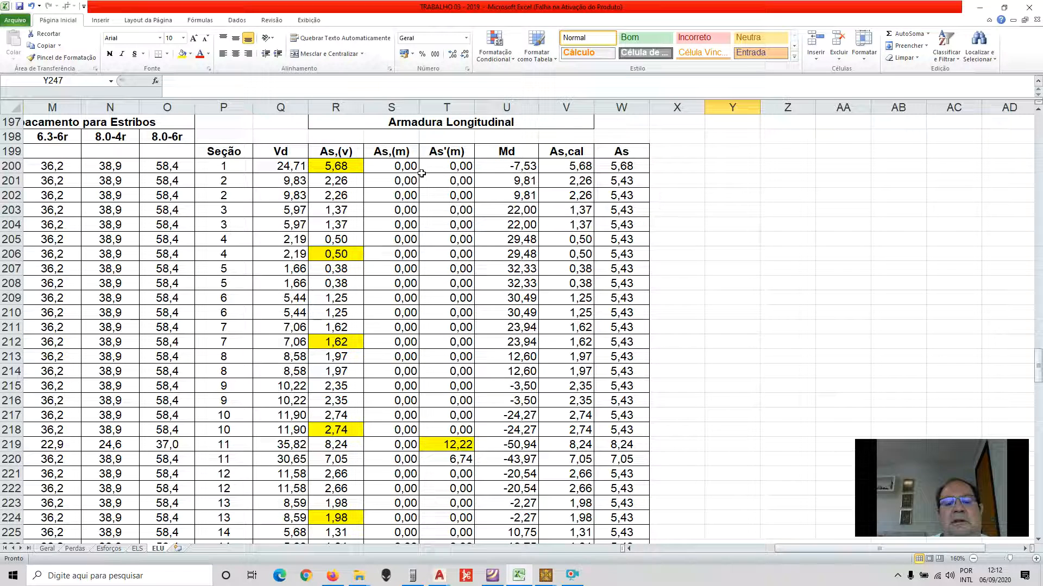
pyautogui.scroll(-16, 420, 174)
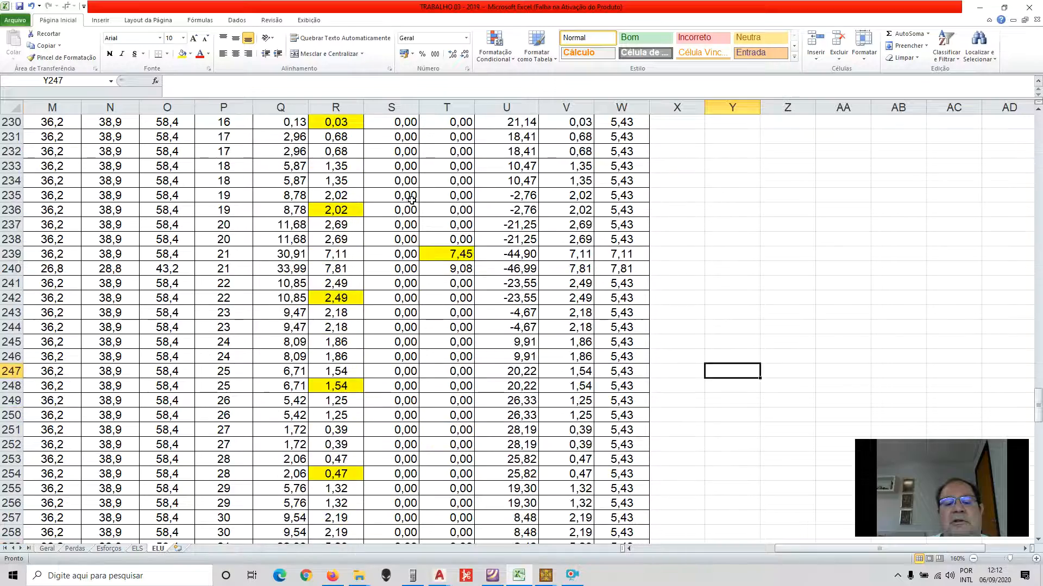
pyautogui.scroll(20, 411, 211)
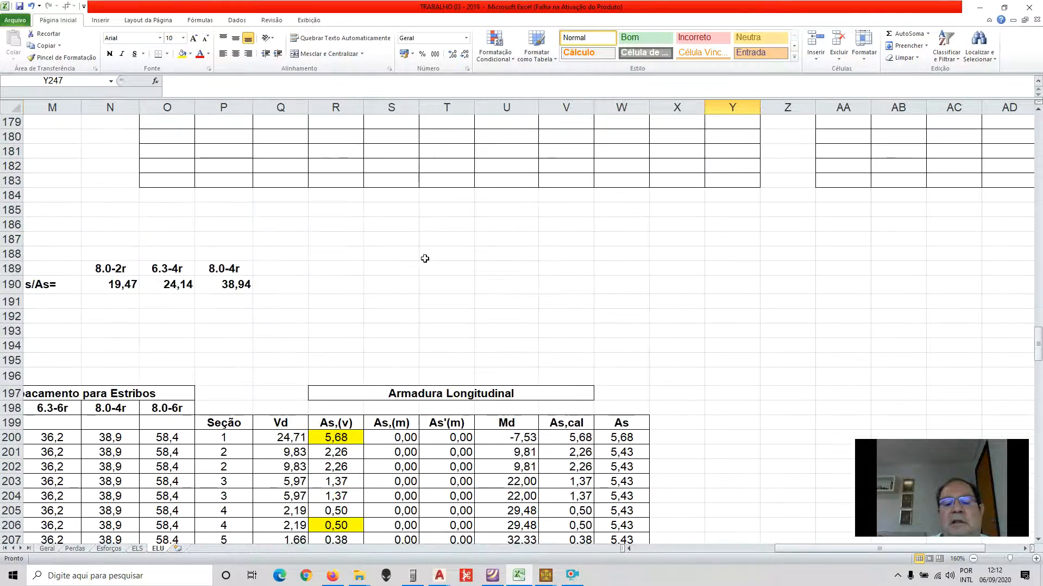
pyautogui.scroll(-5, 426, 258)
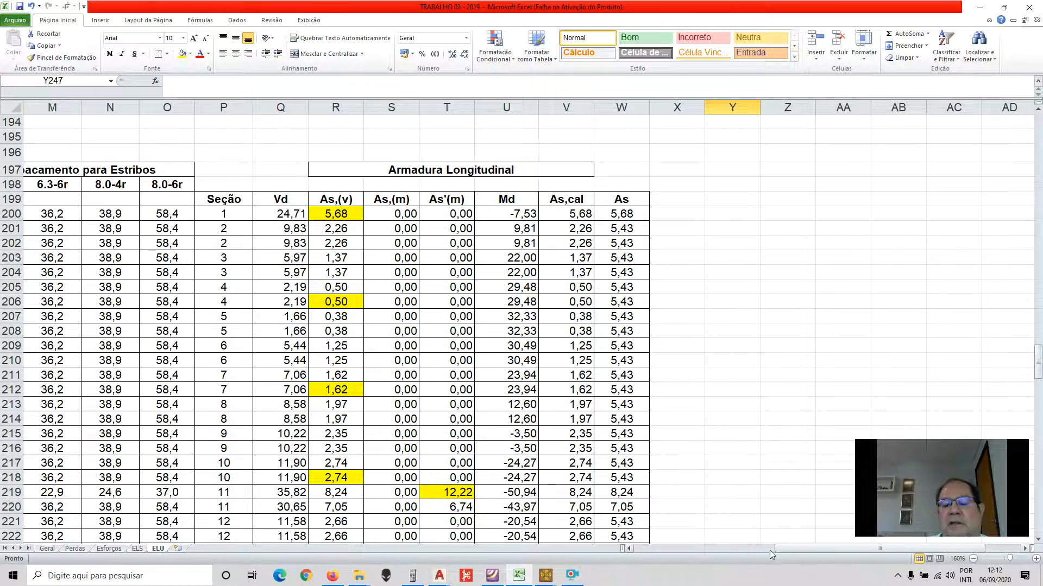
pyautogui.moveTo(793, 549); pyautogui.dragTo(699, 546)
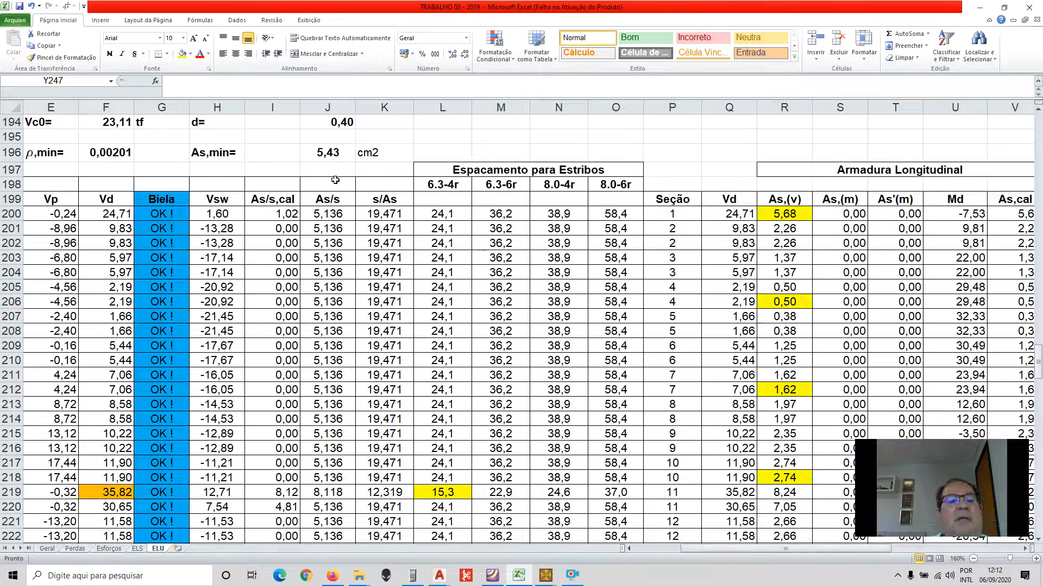
pyautogui.moveTo(705, 547); pyautogui.dragTo(783, 543)
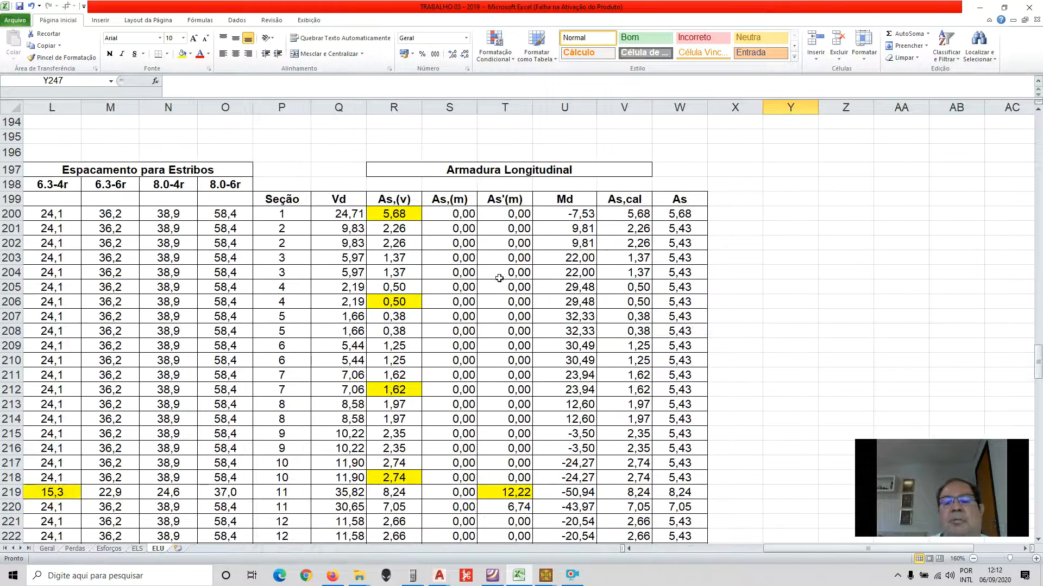
# - Check the As,(v) and As formulas of section 1 and highlight its final As in W200 with yellow fill
pyautogui.click(398, 213)
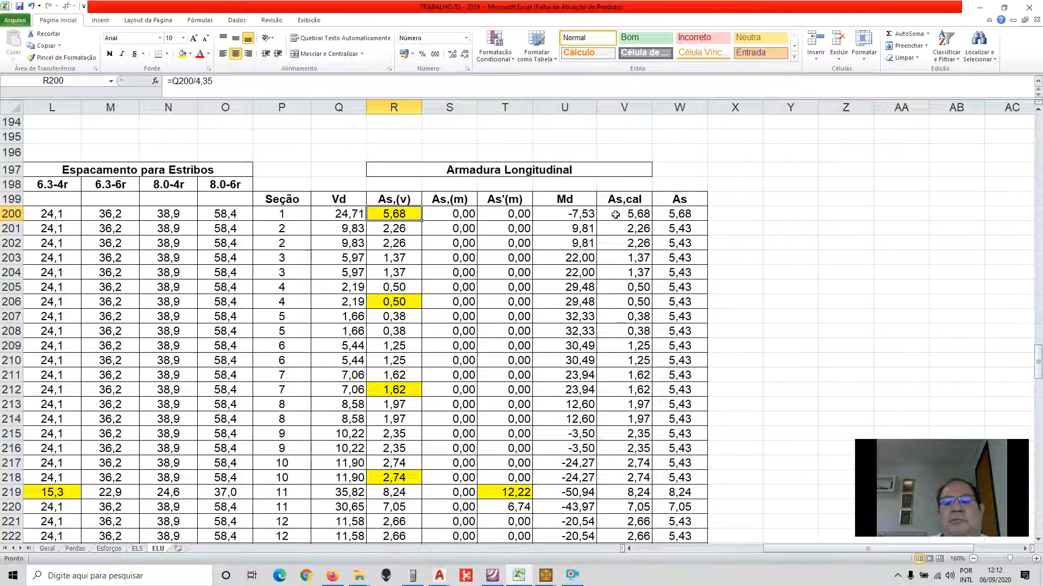
pyautogui.click(673, 215)
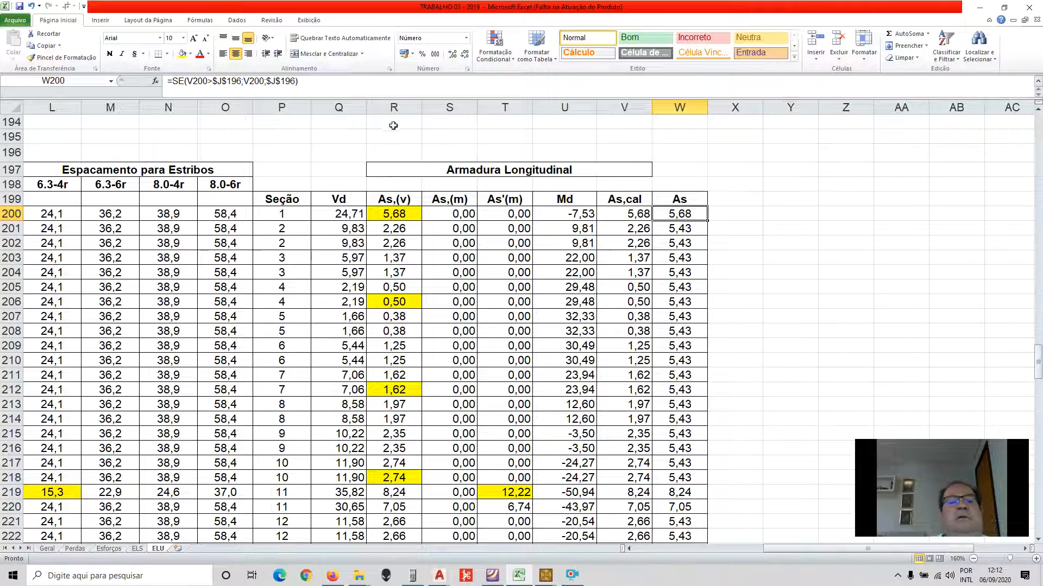
pyautogui.click(182, 54)
pyautogui.click(741, 227)
pyautogui.click(700, 213)
# - Calculate the bar count for section 1 in X200 with =W200/0,79 and clear the cell again
pyautogui.click(734, 213)
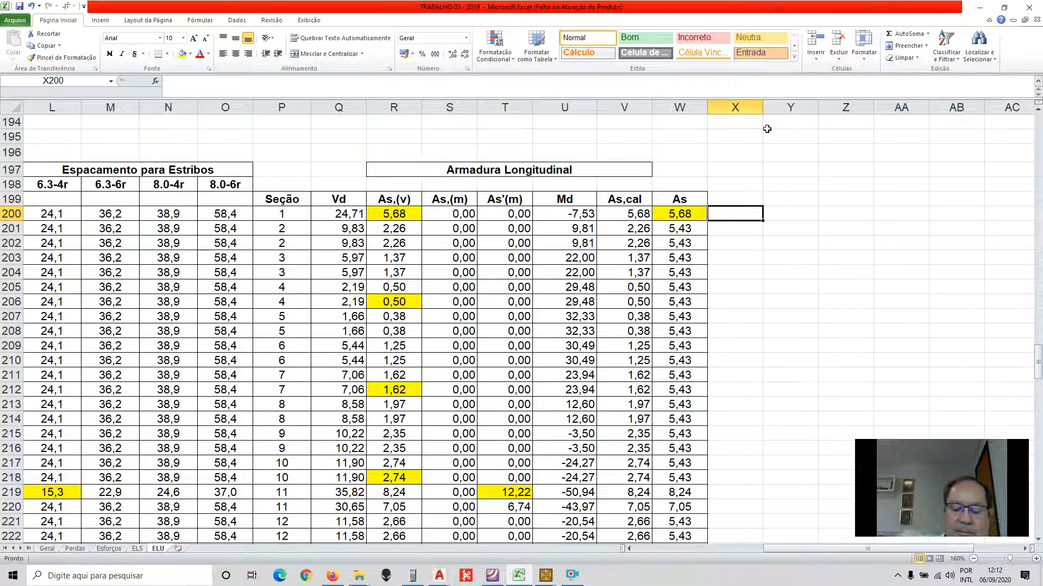
pyautogui.write('=')
pyautogui.click(689, 213)
pyautogui.write('/0')
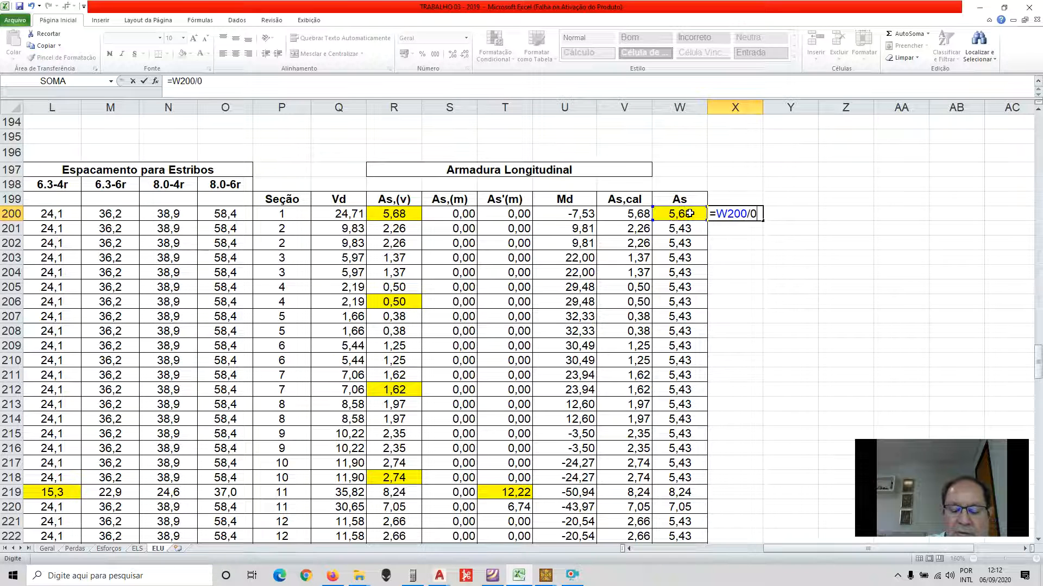
pyautogui.write(',79')
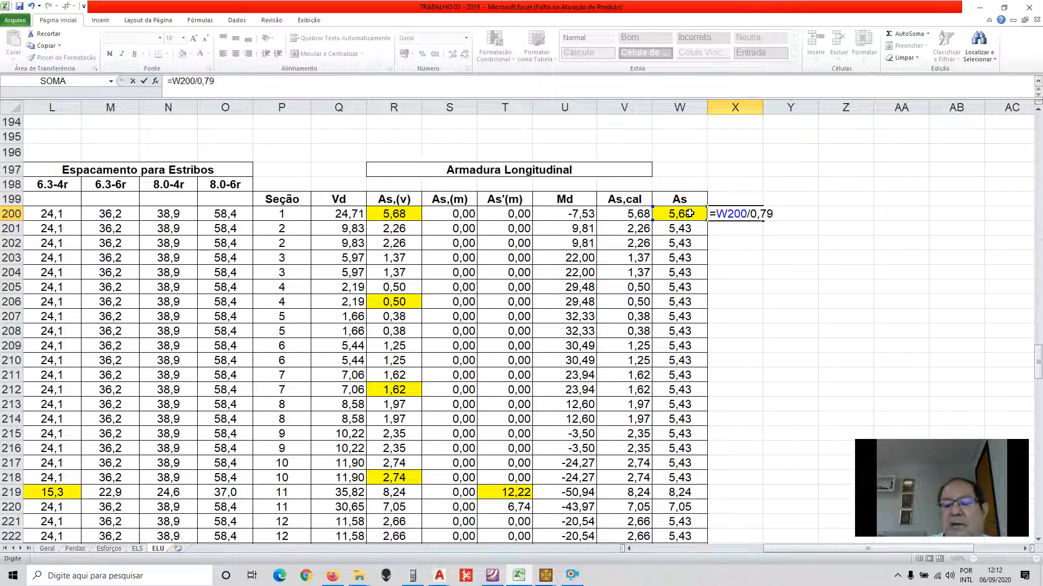
pyautogui.press('Return')
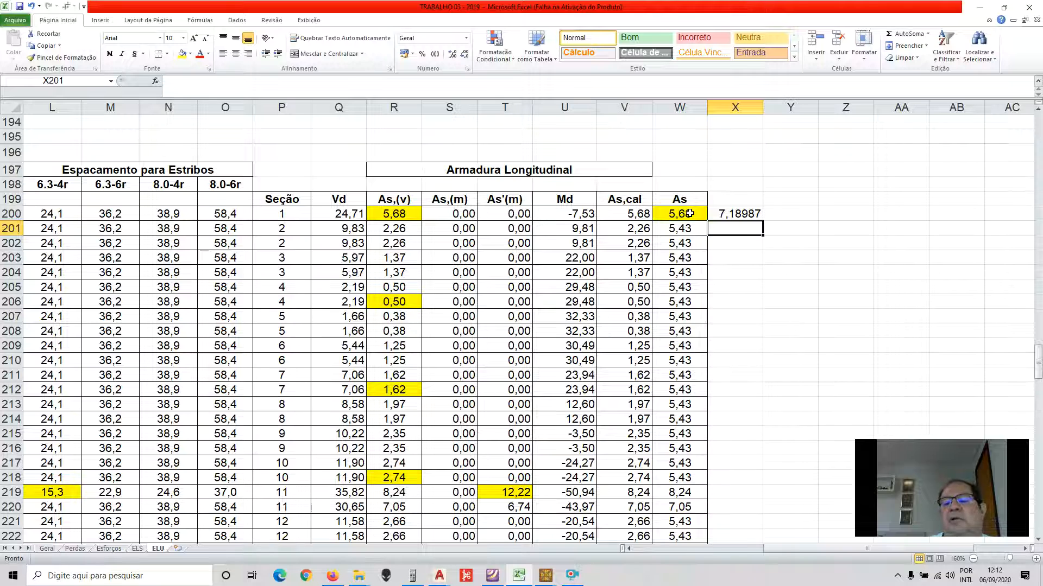
pyautogui.press('Up')
pyautogui.press('Delete')
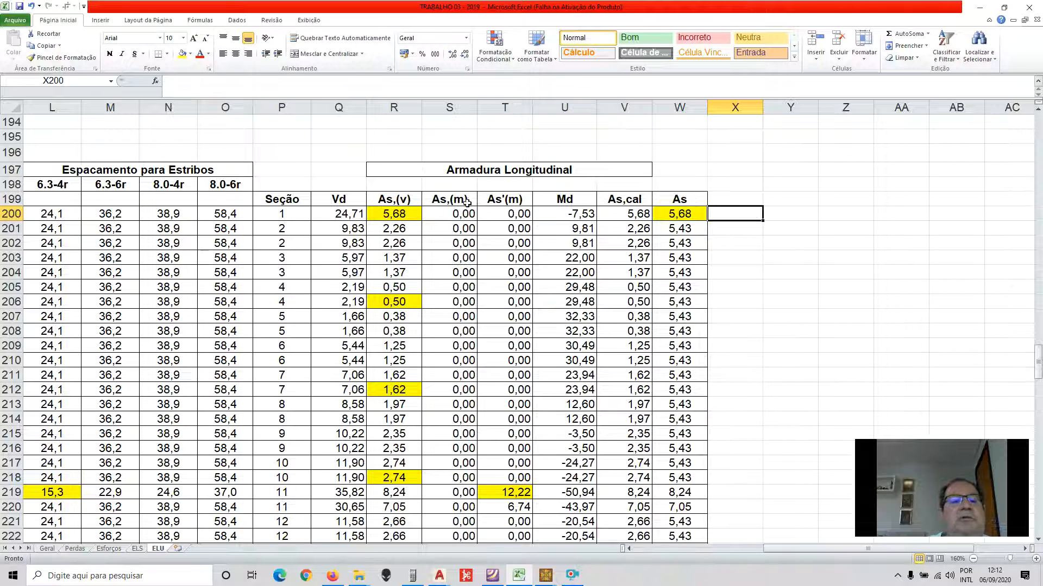
# - Copy the existing 8Φ12.5mm bar label from M72 in the bending reinforcement table
pyautogui.scroll(1, 458, 206)
pyautogui.scroll(9, 458, 207)
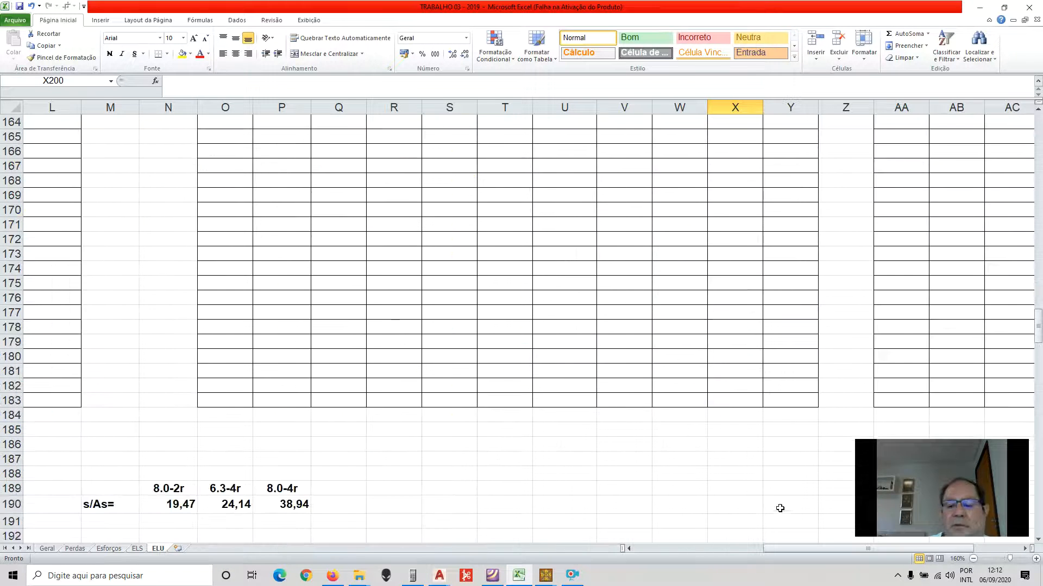
pyautogui.moveTo(794, 553); pyautogui.dragTo(701, 548)
pyautogui.scroll(20, 668, 456)
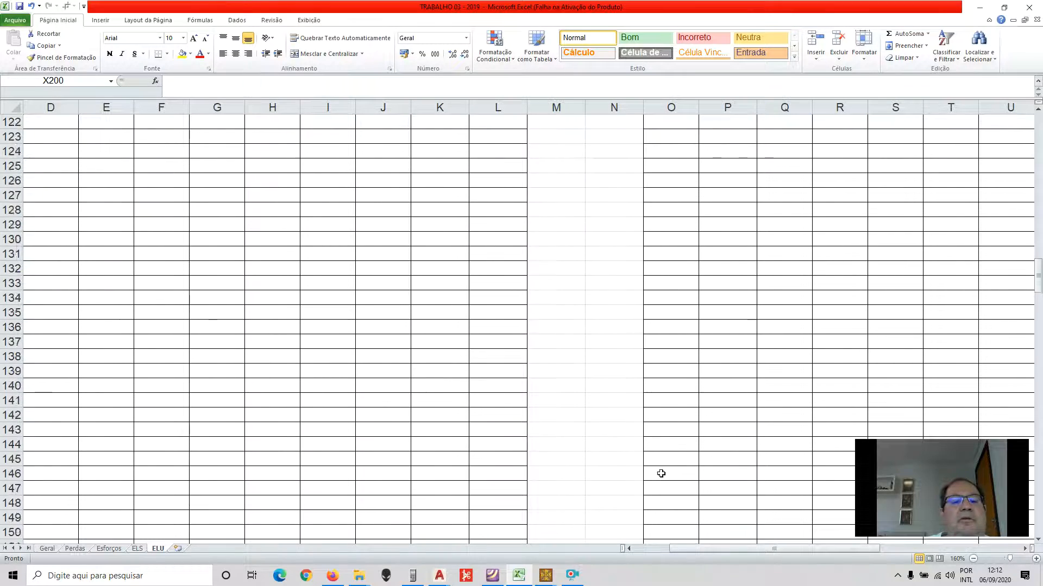
pyautogui.rightClick(555, 225)
pyautogui.click(584, 245)
# - Paste the copied bar label into X200 beside section 1's final As
pyautogui.moveTo(713, 548); pyautogui.dragTo(858, 549)
pyautogui.scroll(-6, 496, 391)
pyautogui.scroll(-3, 495, 391)
pyautogui.scroll(20, 663, 426)
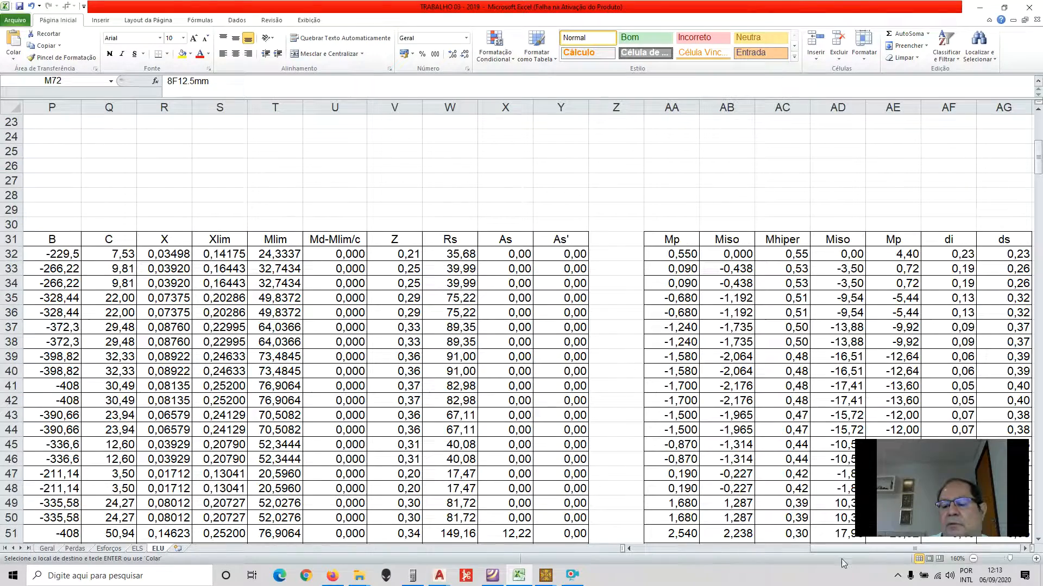
pyautogui.click(1025, 549)
pyautogui.click(1026, 549)
pyautogui.click(1025, 549)
pyautogui.scroll(-20, 622, 410)
pyautogui.scroll(-20, 622, 410)
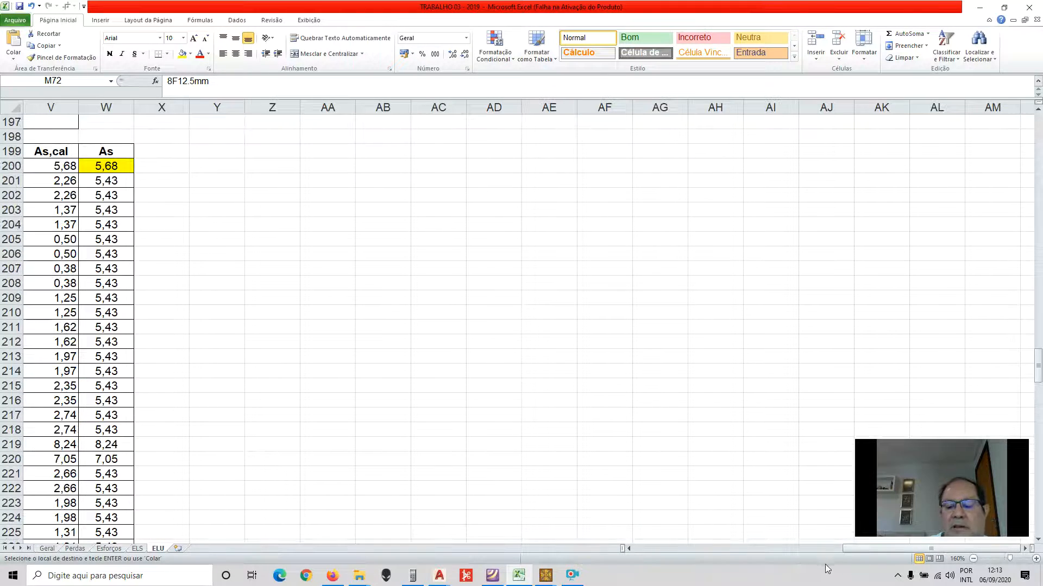
pyautogui.moveTo(852, 549); pyautogui.dragTo(824, 550)
pyautogui.click(444, 170)
pyautogui.rightClick(444, 169)
pyautogui.click(471, 212)
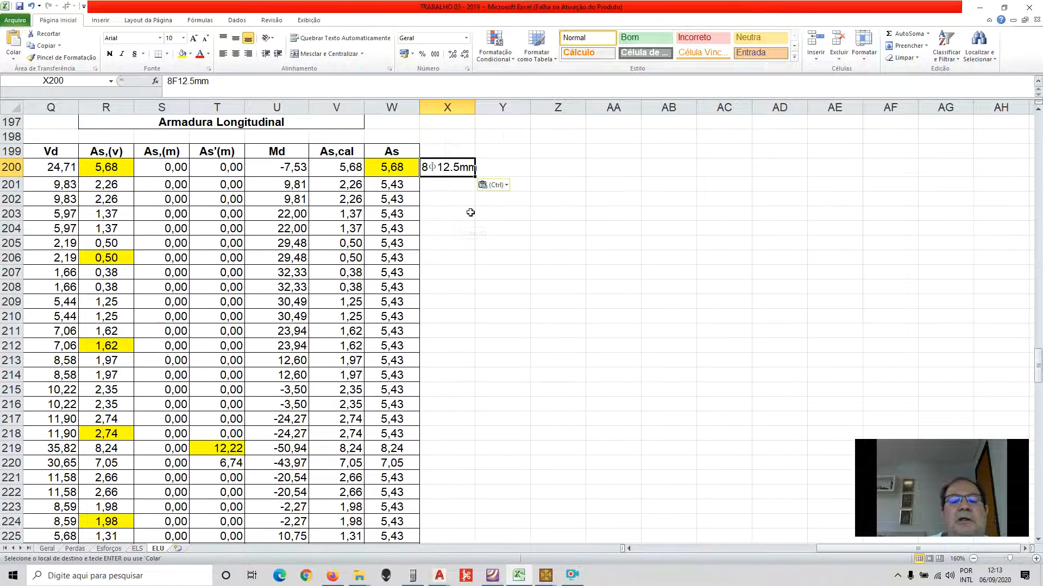
# - Change the bar diameter in the X200 label so that it reads 8Φ10mm
pyautogui.click(186, 81)
pyautogui.write('0')
pyautogui.press('Delete')
pyautogui.press('Delete')
pyautogui.press('Delete')
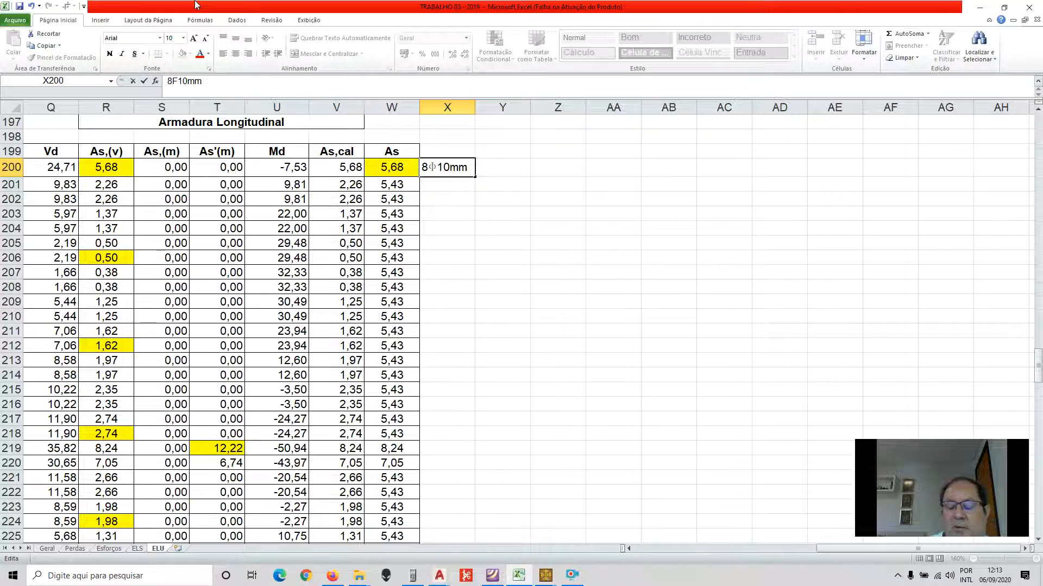
pyautogui.press('Return')
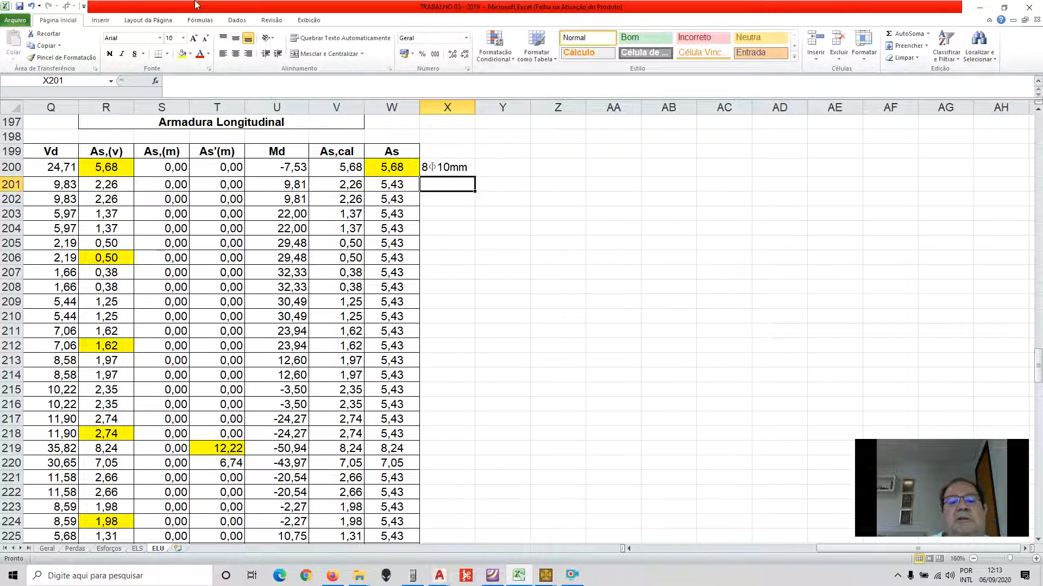
# - Switch to the HP48 calculator and multiply 0.79 by 8 to get the area of eight 10 mm bars
pyautogui.click(545, 581)
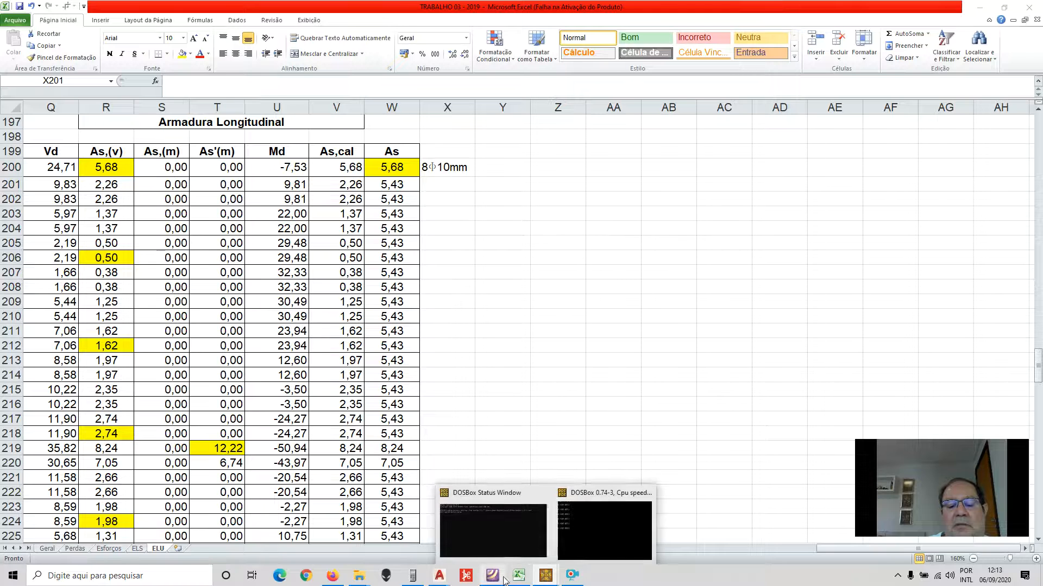
pyautogui.click(413, 579)
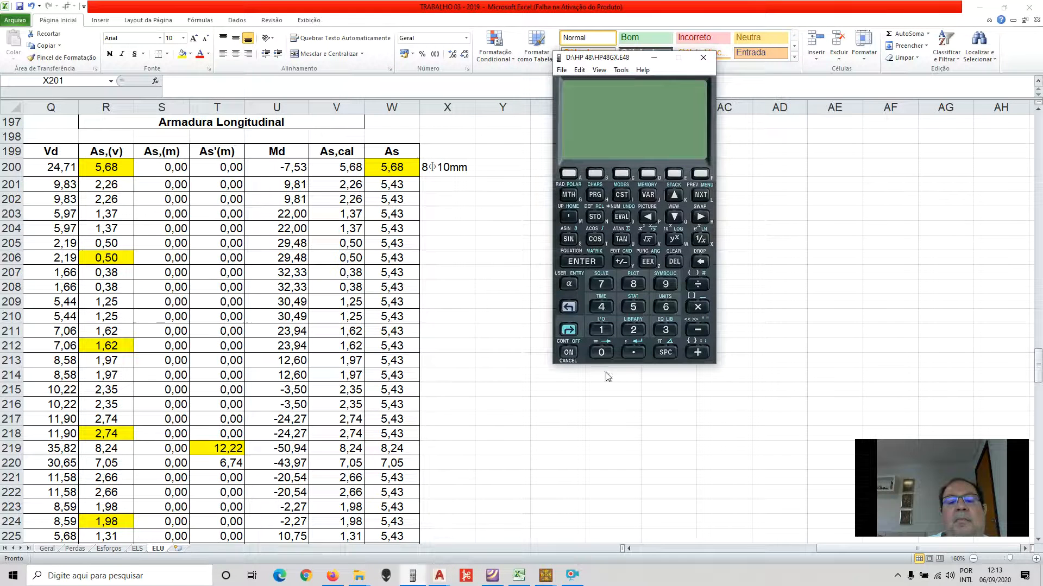
pyautogui.click(571, 356)
pyautogui.click(633, 353)
pyautogui.click(602, 284)
pyautogui.click(665, 284)
pyautogui.click(585, 262)
pyautogui.click(633, 284)
pyautogui.click(697, 306)
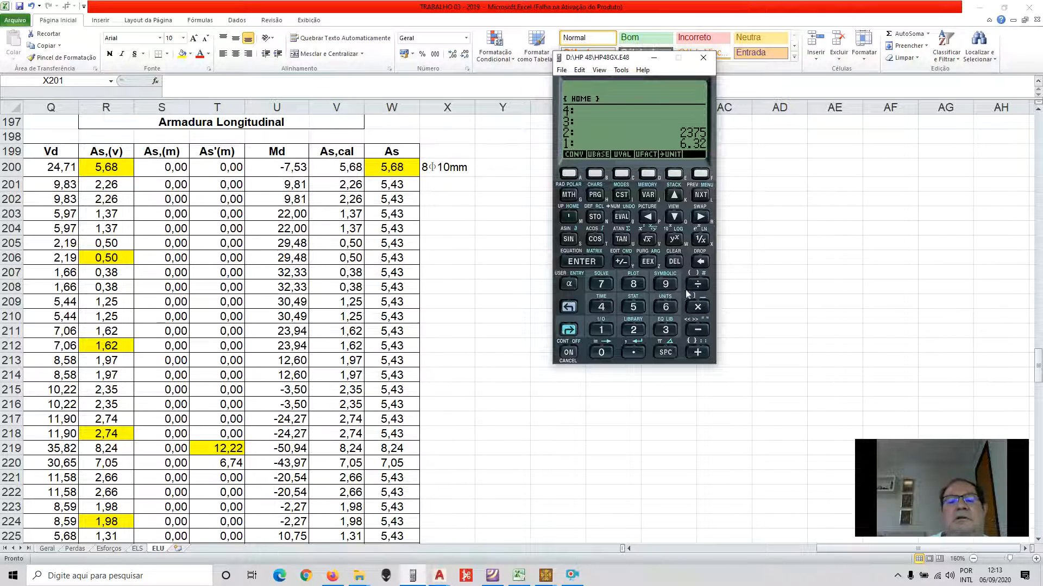
pyautogui.click(654, 58)
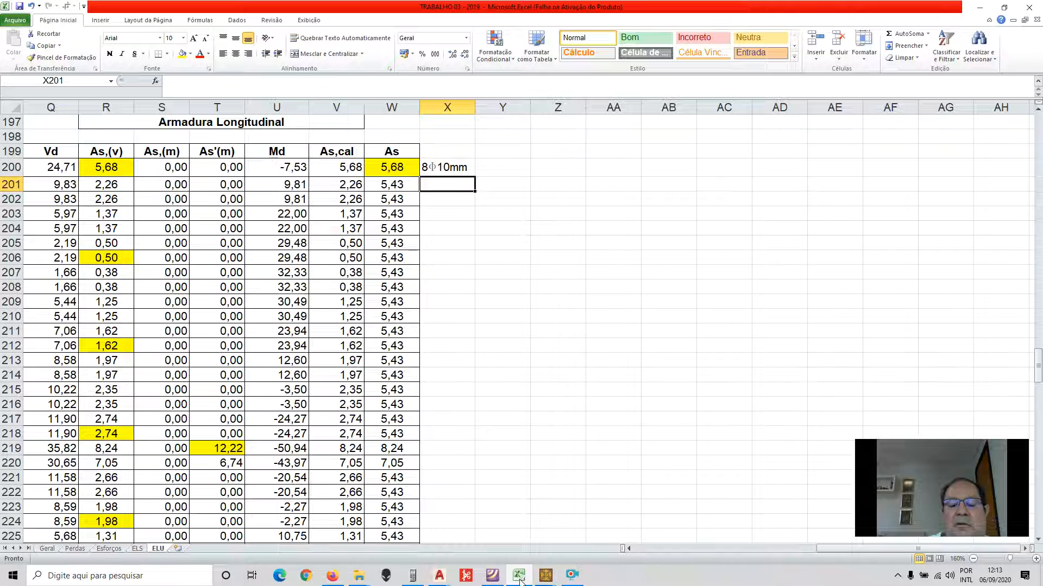
# - Clear the calculator stack and divide 5.43 by 0.79 to find the number of 10 mm bars for the minimum As
pyautogui.click(413, 576)
pyautogui.click(569, 307)
pyautogui.click(674, 261)
pyautogui.click(633, 307)
pyautogui.click(634, 351)
pyautogui.click(601, 307)
pyautogui.click(666, 329)
pyautogui.click(581, 261)
pyautogui.click(633, 352)
pyautogui.click(601, 284)
pyautogui.click(690, 283)
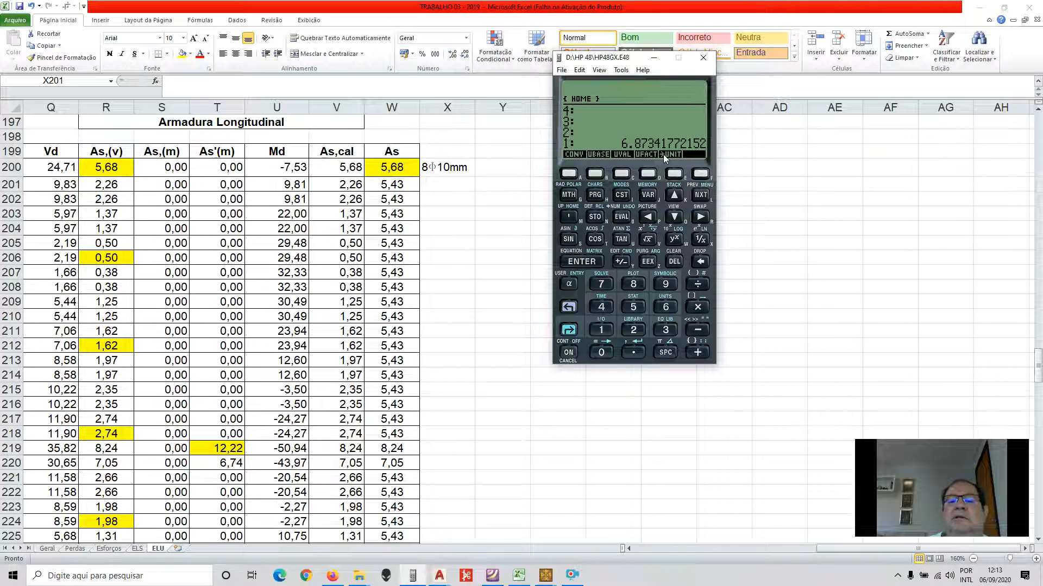
pyautogui.click(654, 58)
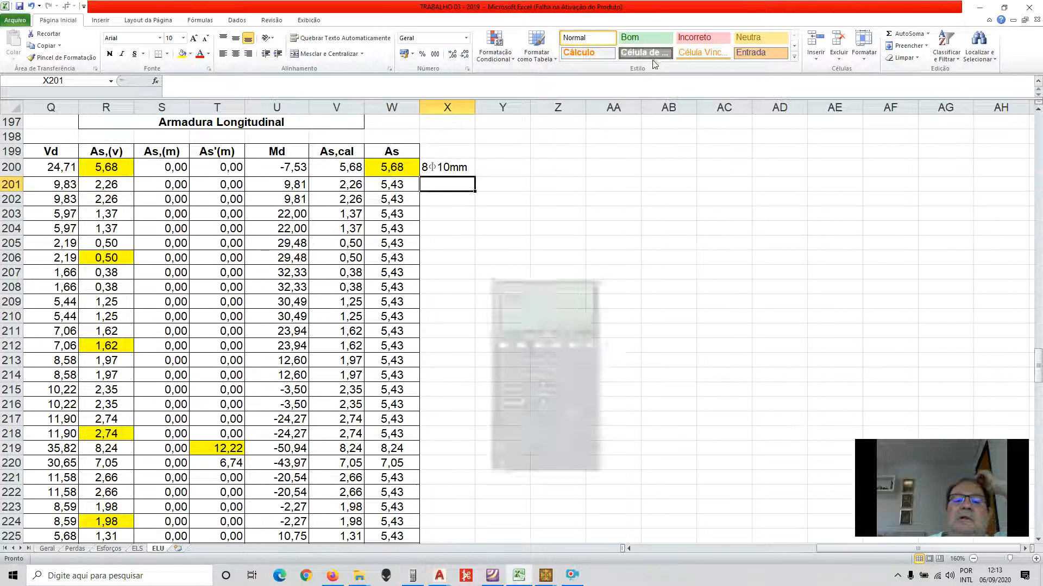
# - Copy the 8Φ10mm bar label from X200 into X203 beside section 3's final As
pyautogui.rightClick(447, 171)
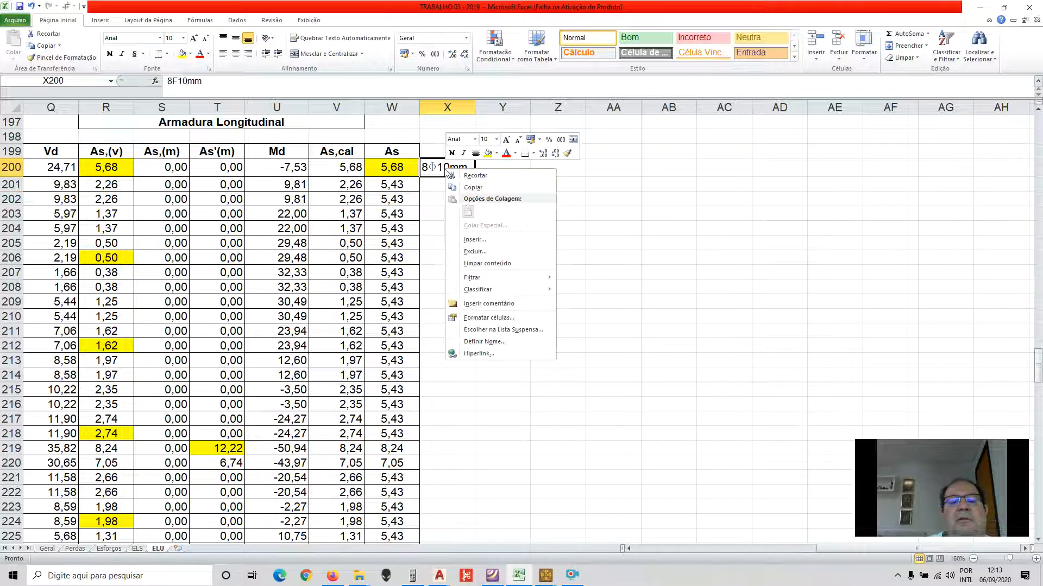
pyautogui.click(473, 187)
pyautogui.rightClick(444, 215)
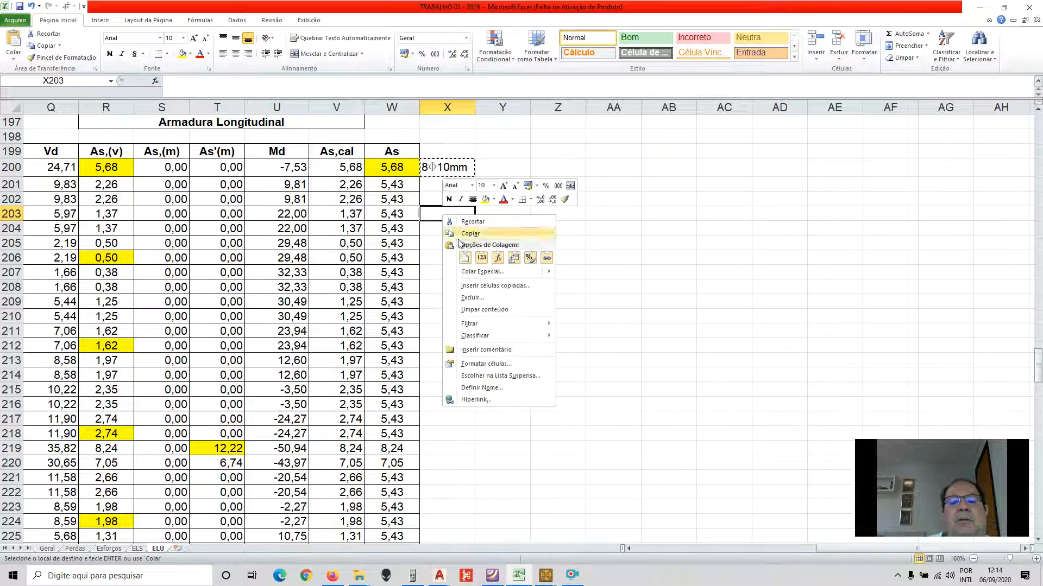
pyautogui.click(464, 258)
pyautogui.press('Escape')
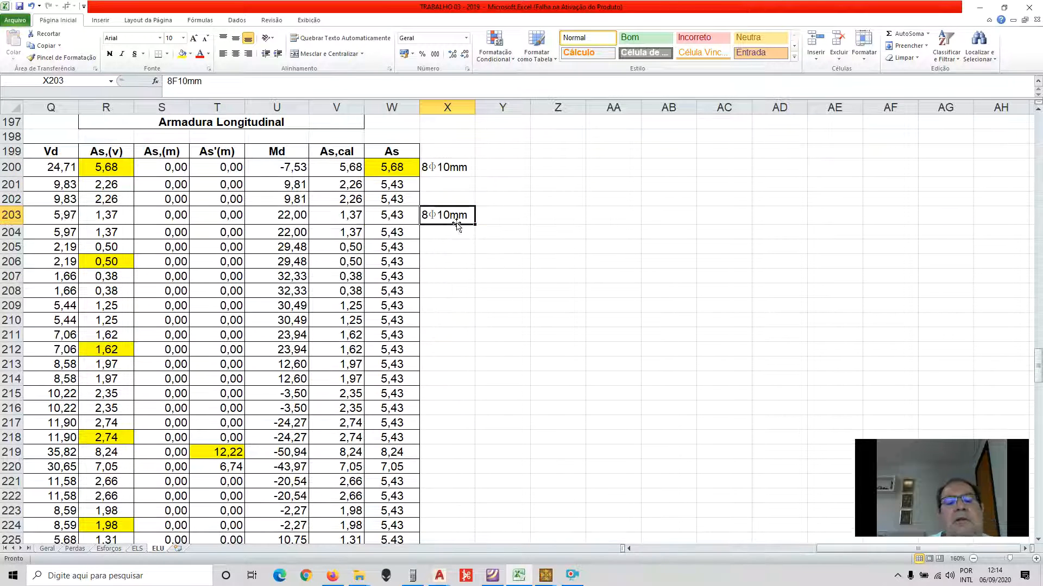
# - Change the bar count in the X203 label so that it reads 7Φ10mm
pyautogui.click(170, 84)
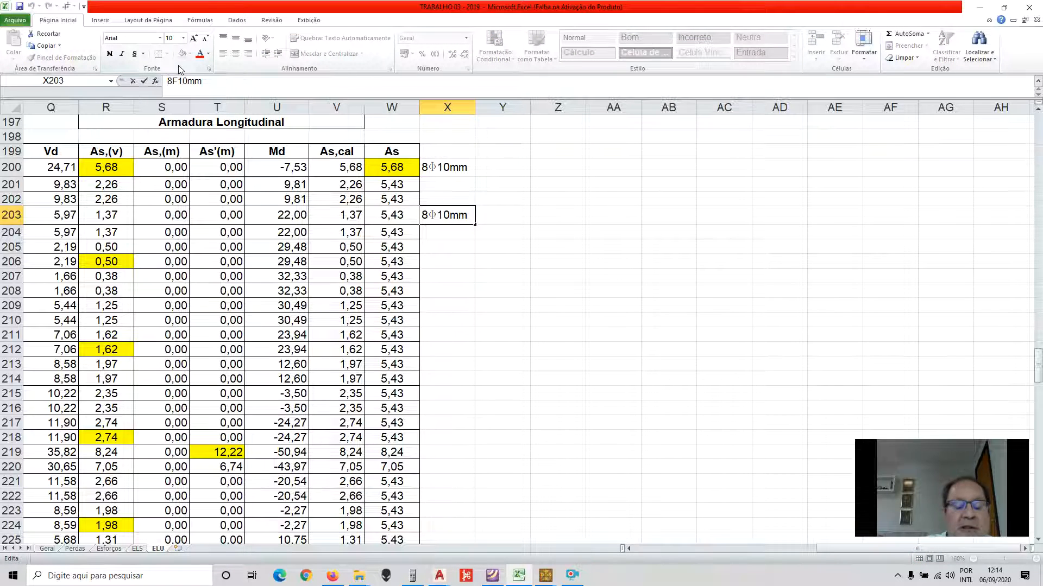
pyautogui.write('7')
pyautogui.press('Delete')
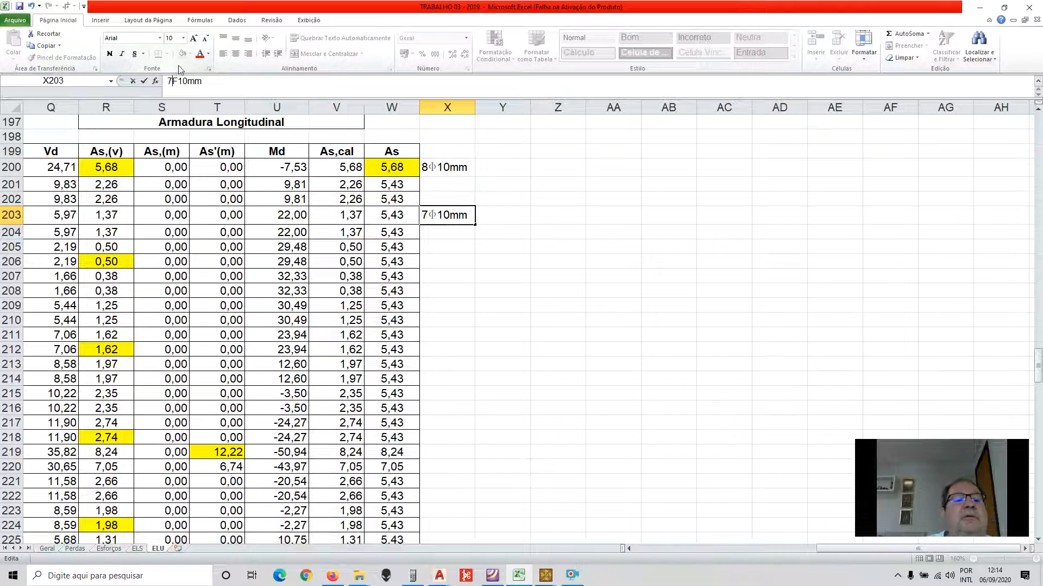
pyautogui.press('Return')
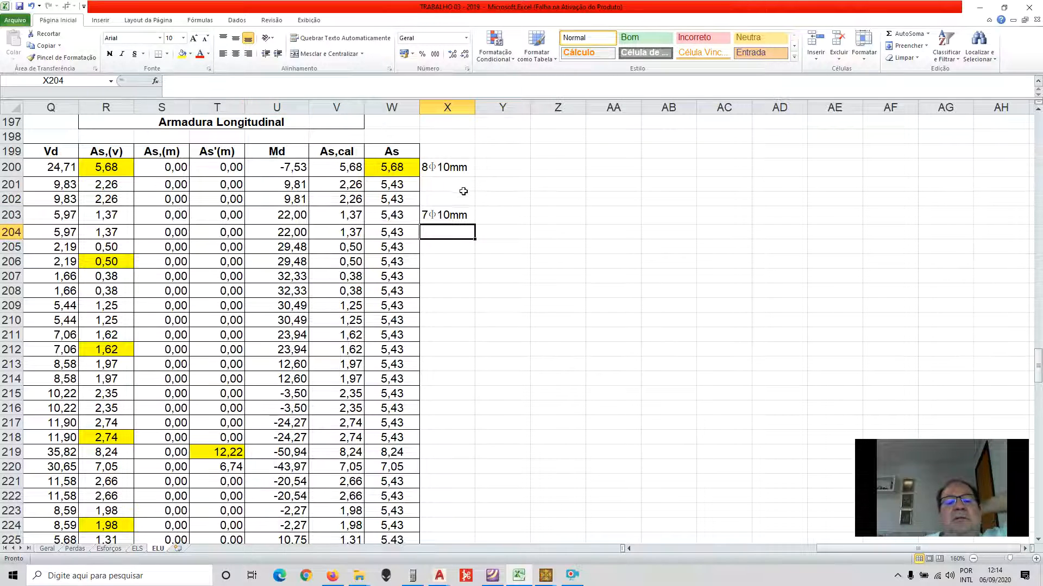
# - Fill the final As cells W201:W218 and the adjacent bar label cells X201:X218 with orange
pyautogui.moveTo(415, 186); pyautogui.dragTo(418, 306)
pyautogui.scroll(-1, 467, 305)
pyautogui.moveTo(405, 143); pyautogui.dragTo(405, 392)
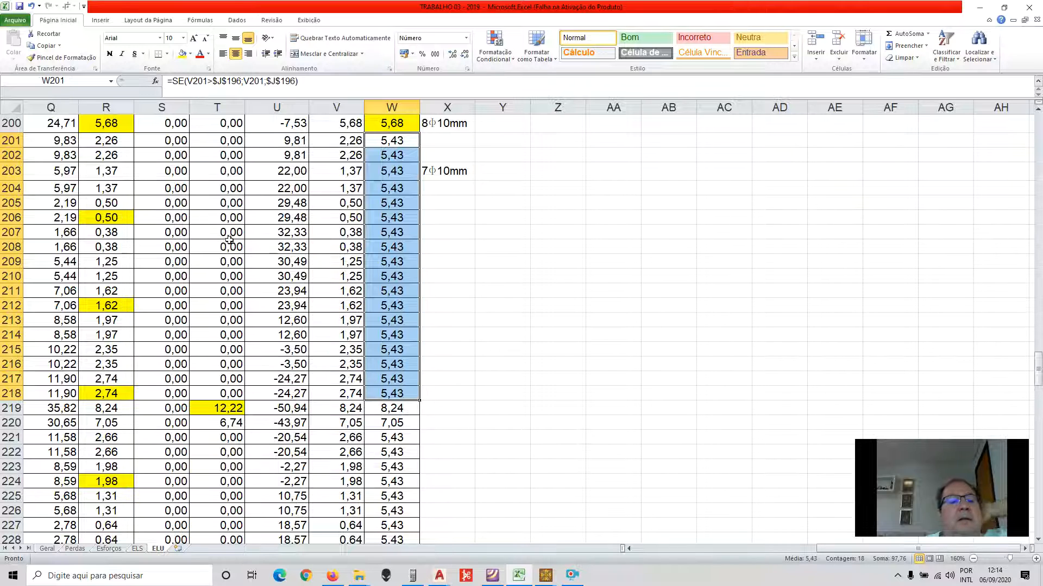
pyautogui.click(190, 54)
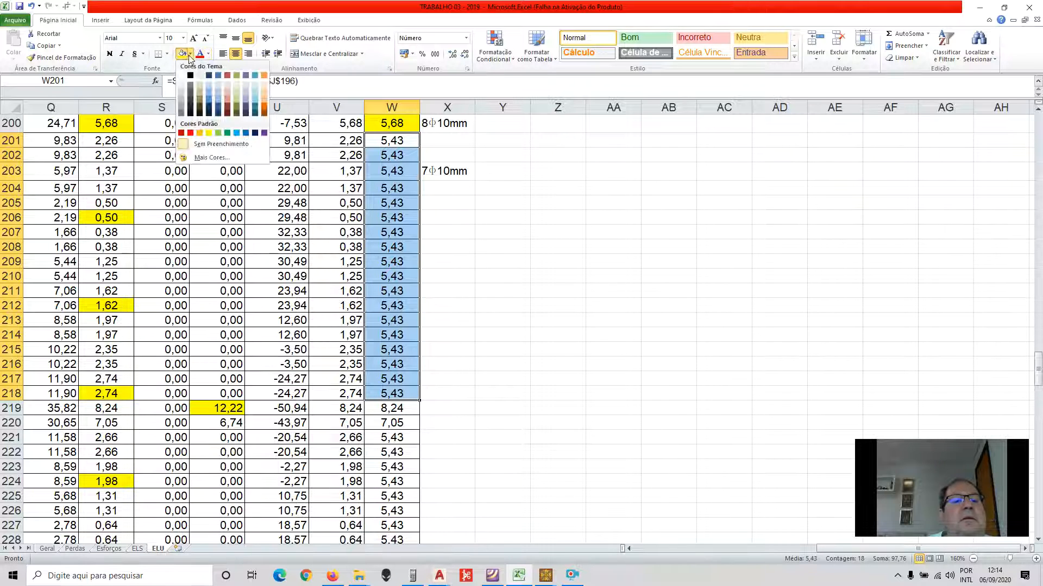
pyautogui.click(200, 134)
pyautogui.click(513, 300)
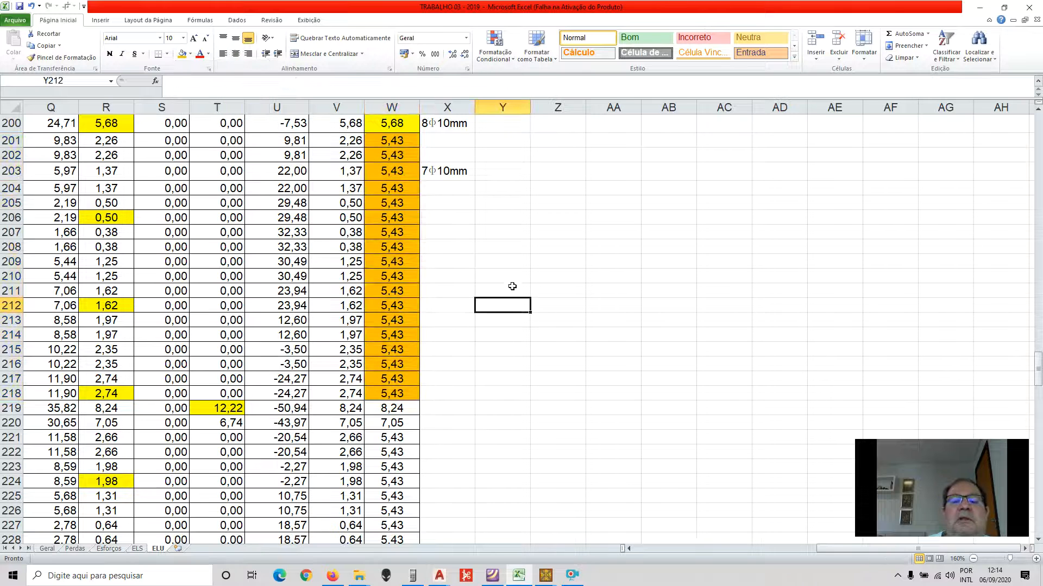
pyautogui.moveTo(443, 142); pyautogui.dragTo(449, 391)
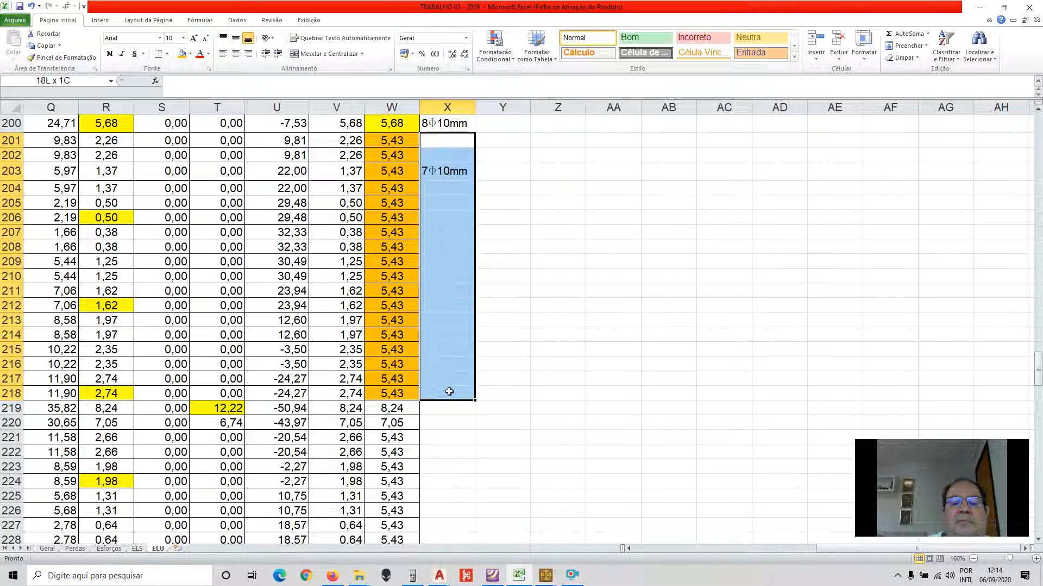
pyautogui.click(182, 54)
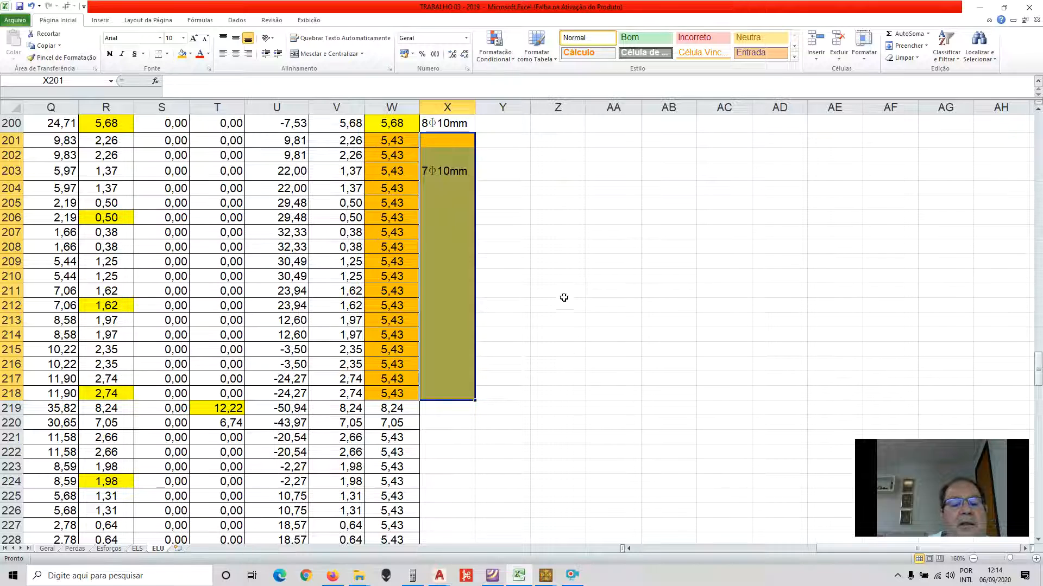
# - Check section 11's As,(v) and As,cal, and overwrite its final As in W219 and W220 with 5,43
pyautogui.moveTo(827, 549); pyautogui.dragTo(794, 554)
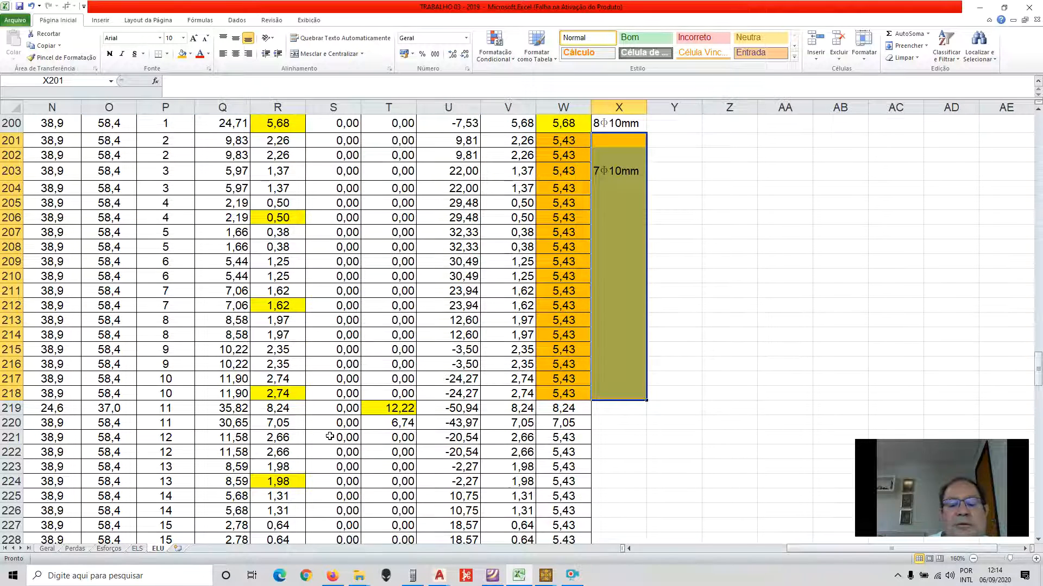
pyautogui.click(289, 411)
pyautogui.click(290, 423)
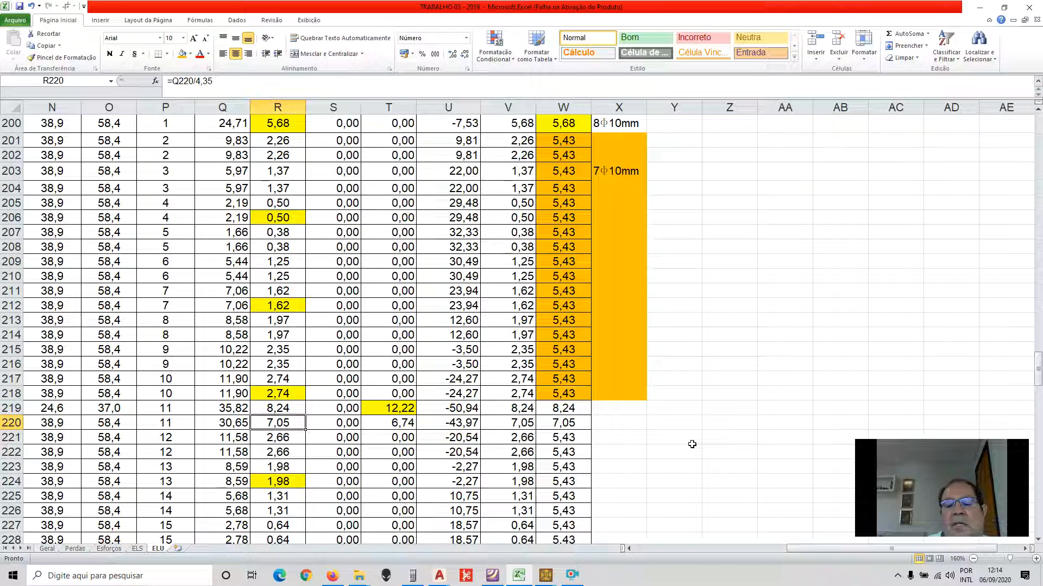
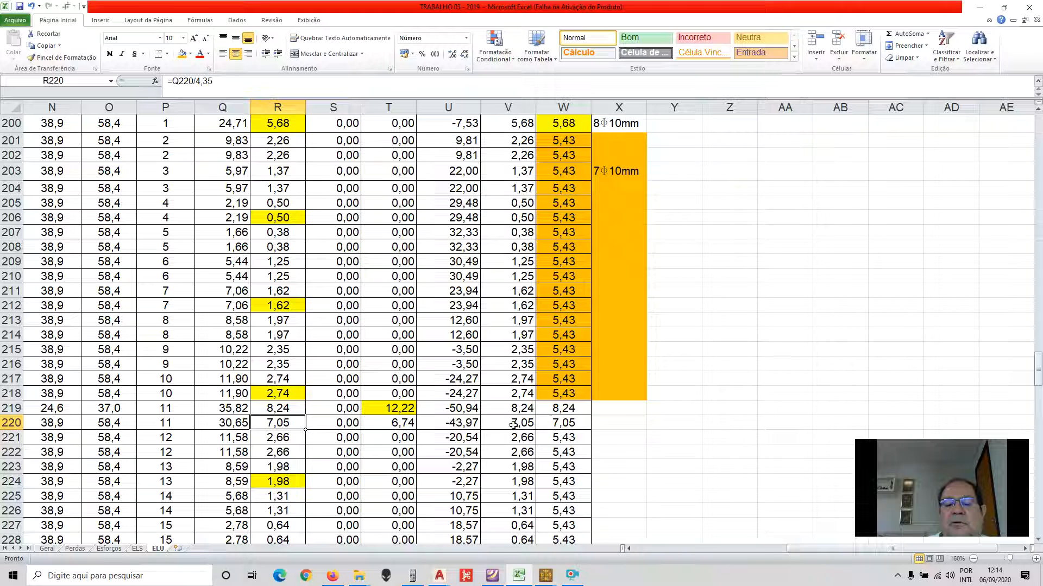
pyautogui.click(520, 412)
pyautogui.click(521, 427)
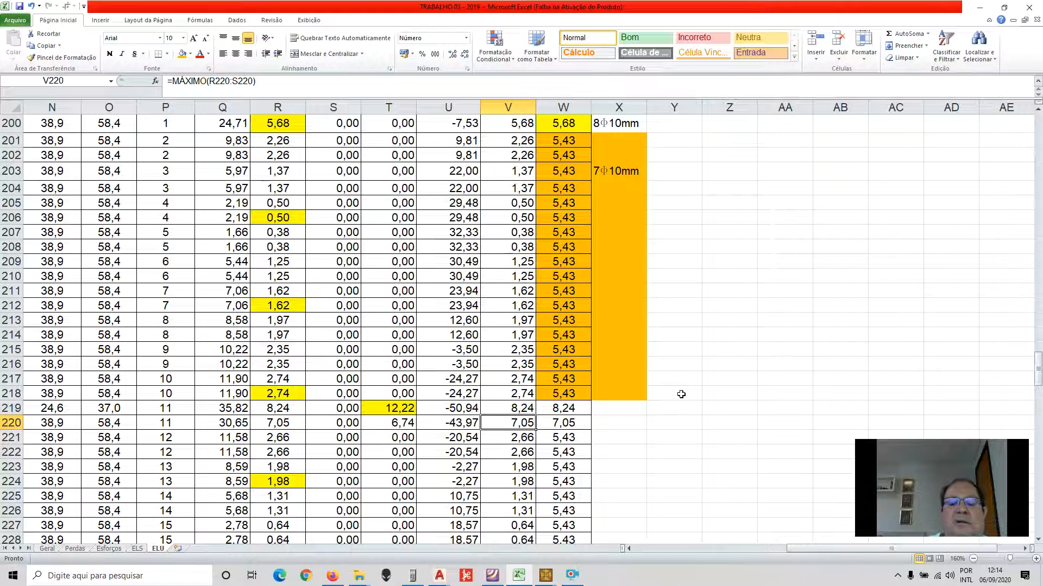
pyautogui.click(573, 395)
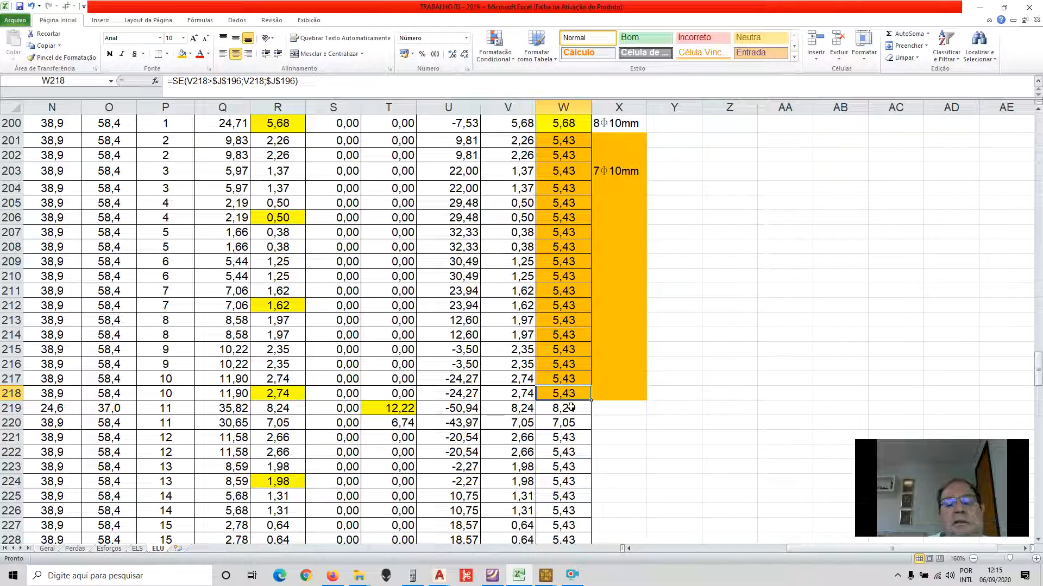
pyautogui.click(571, 407)
pyautogui.write('5')
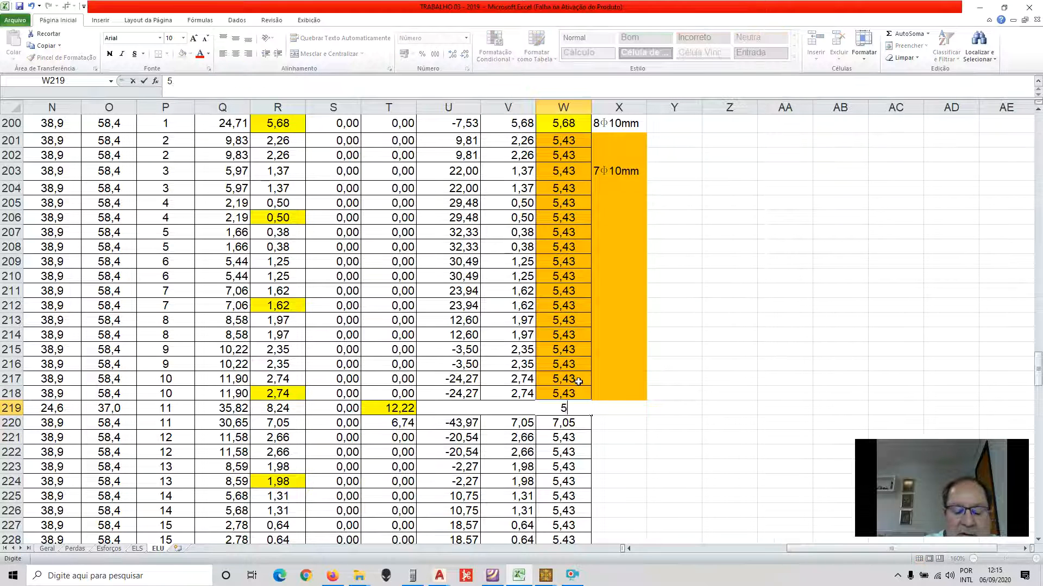
pyautogui.write(',43')
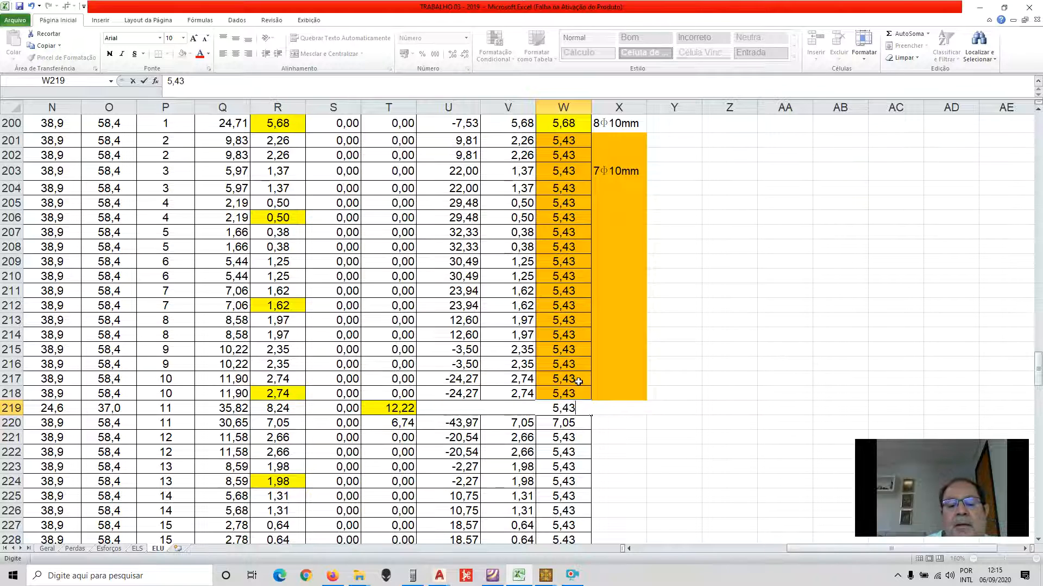
pyautogui.press('Return')
pyautogui.write('5,43')
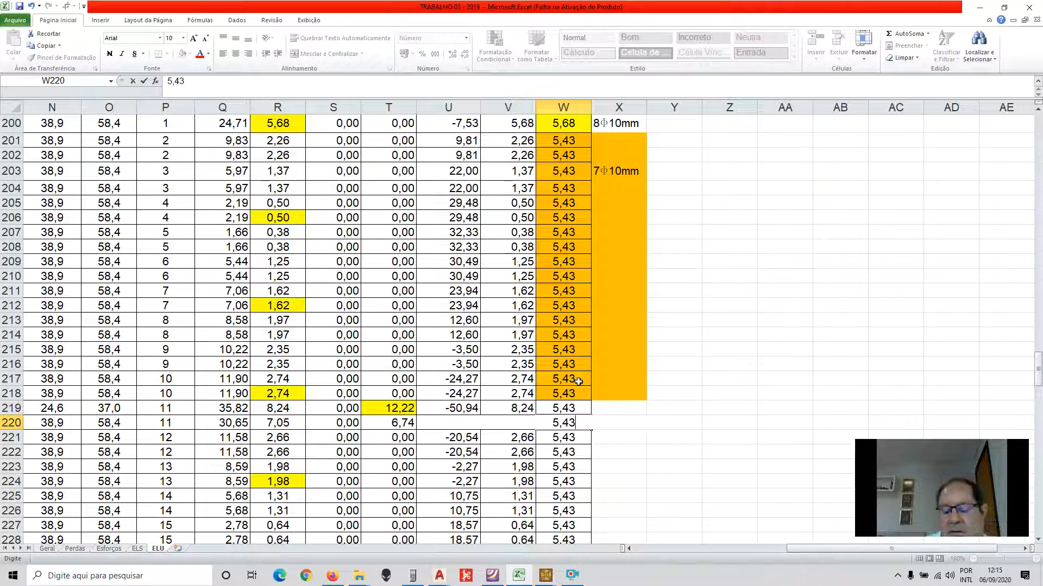
pyautogui.press('Return')
# - Compare section 11's shear reinforcement As,(v) in R219 and R220 with section 1's As,(v) and final As
pyautogui.press('Up')
pyautogui.press('Up')
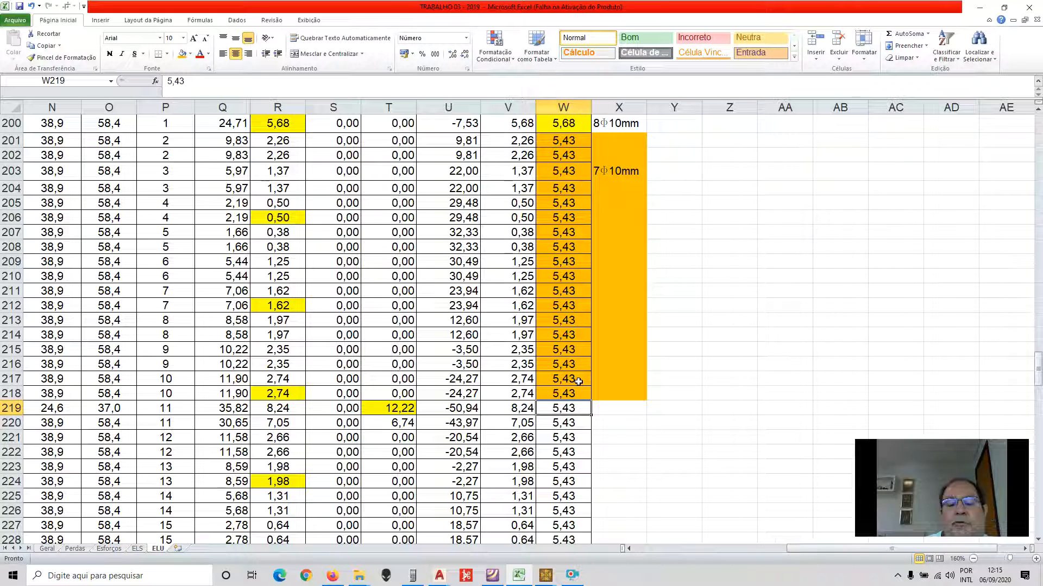
pyautogui.press('Left')
pyautogui.press('Left')
pyautogui.press('Left')
pyautogui.press('Left')
pyautogui.press('Left')
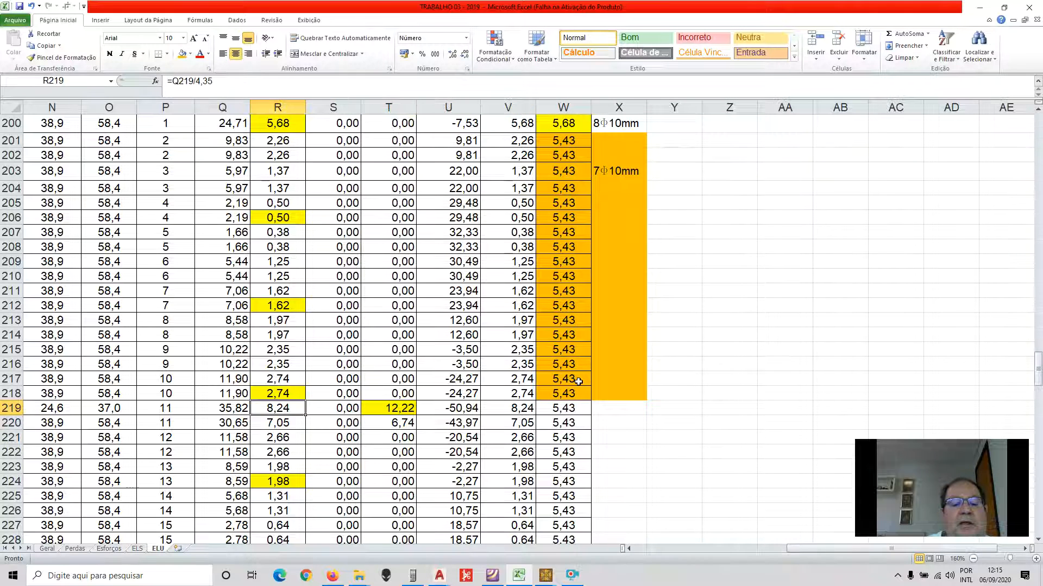
pyautogui.press('Down')
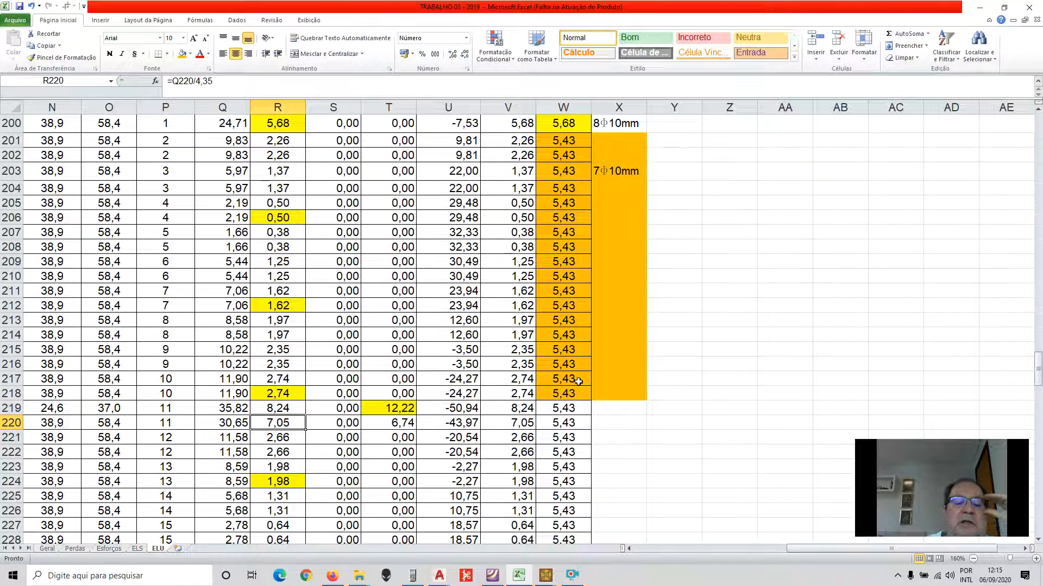
pyautogui.press('Up')
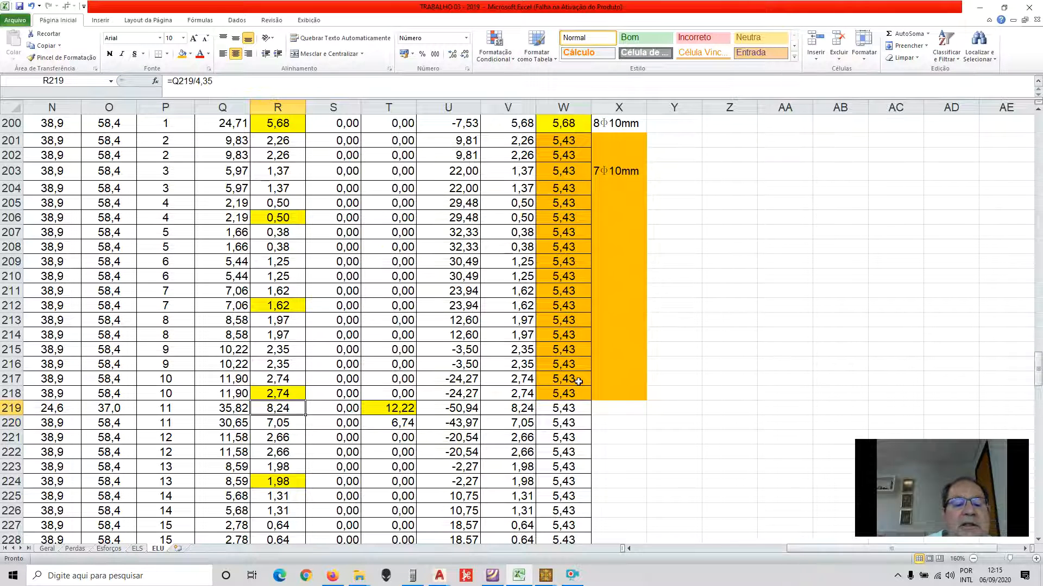
pyautogui.scroll(4, 608, 383)
pyautogui.scroll(-1, 624, 386)
pyautogui.scroll(-6, 584, 374)
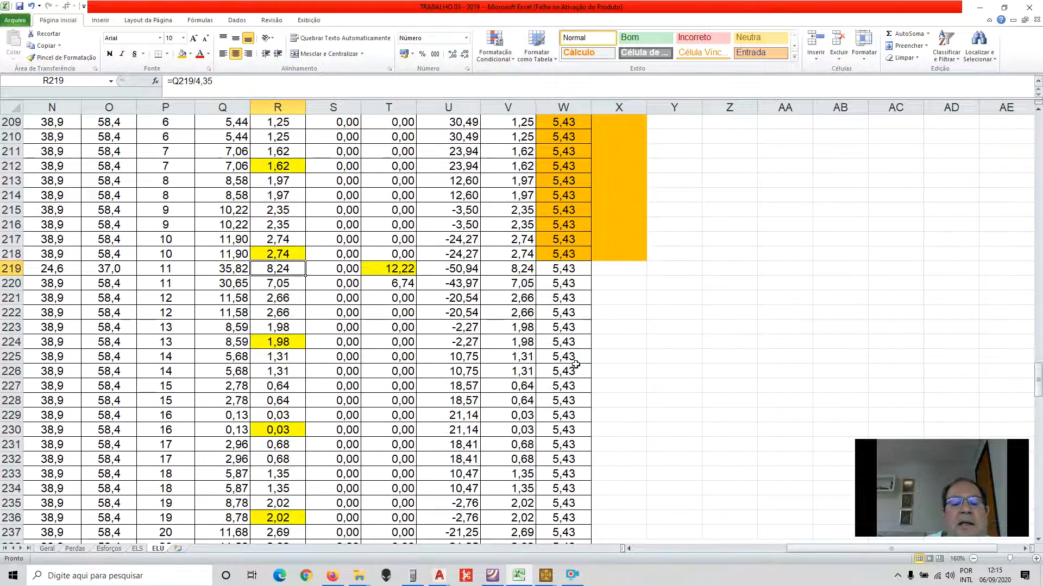
pyautogui.scroll(1, 583, 334)
pyautogui.scroll(1, 584, 334)
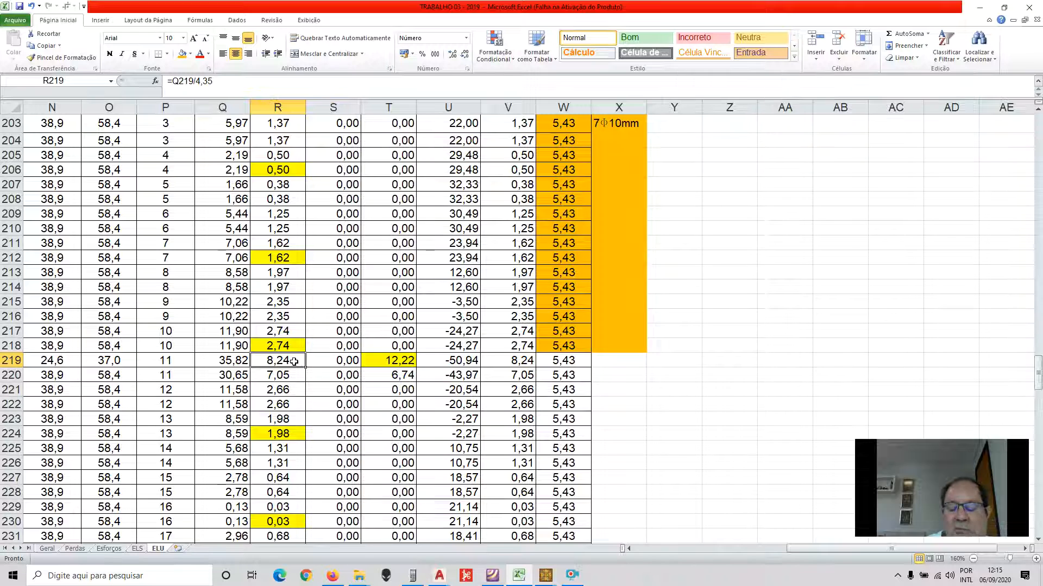
pyautogui.press('Down')
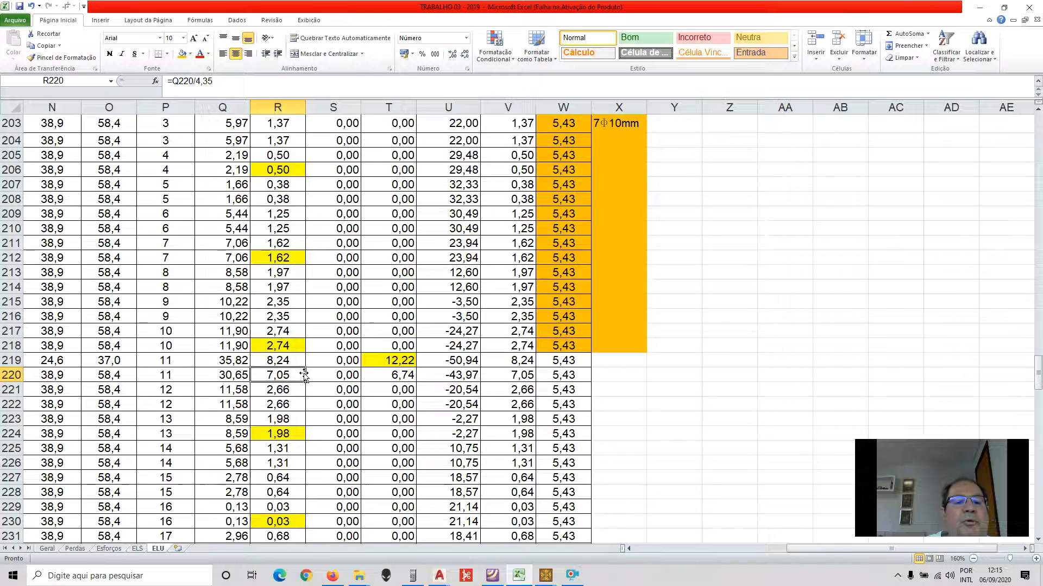
pyautogui.scroll(3, 314, 338)
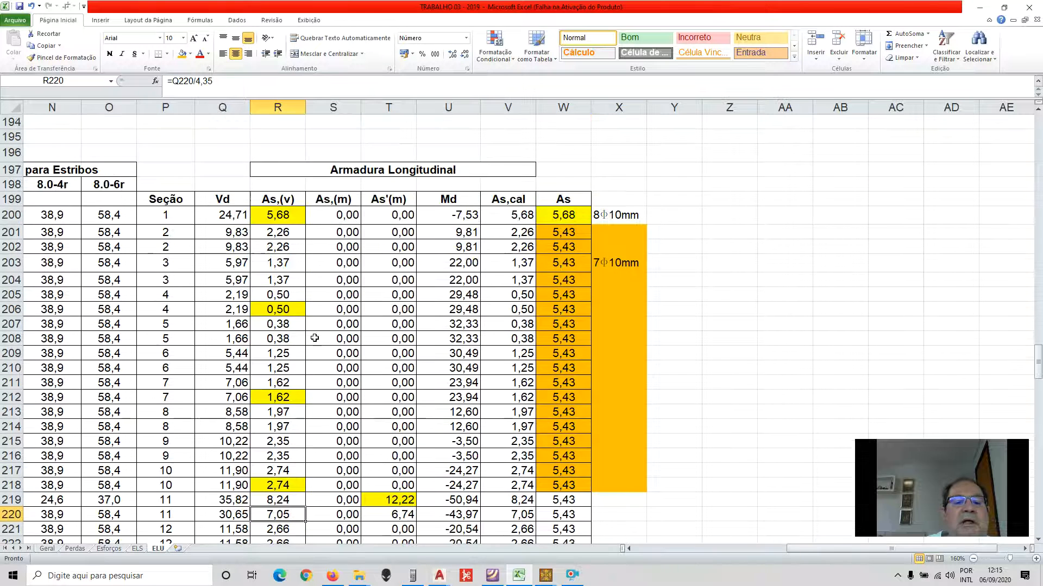
pyautogui.click(280, 213)
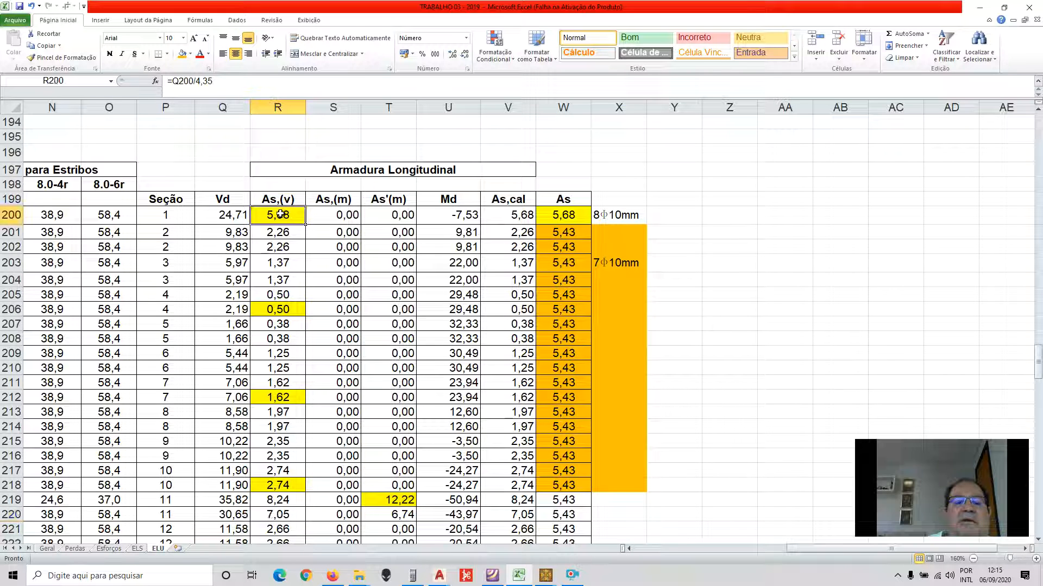
pyautogui.click(583, 218)
pyautogui.scroll(-4, 583, 217)
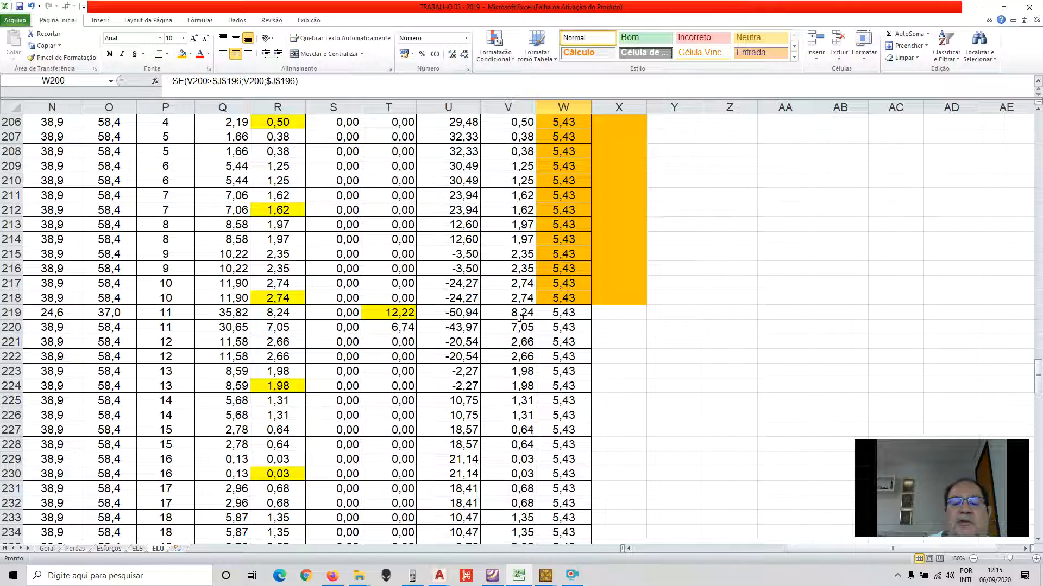
# - Fill the final As cells W219:W238 with the same orange as the rows above
pyautogui.click(572, 313)
pyautogui.click(572, 328)
pyautogui.click(570, 314)
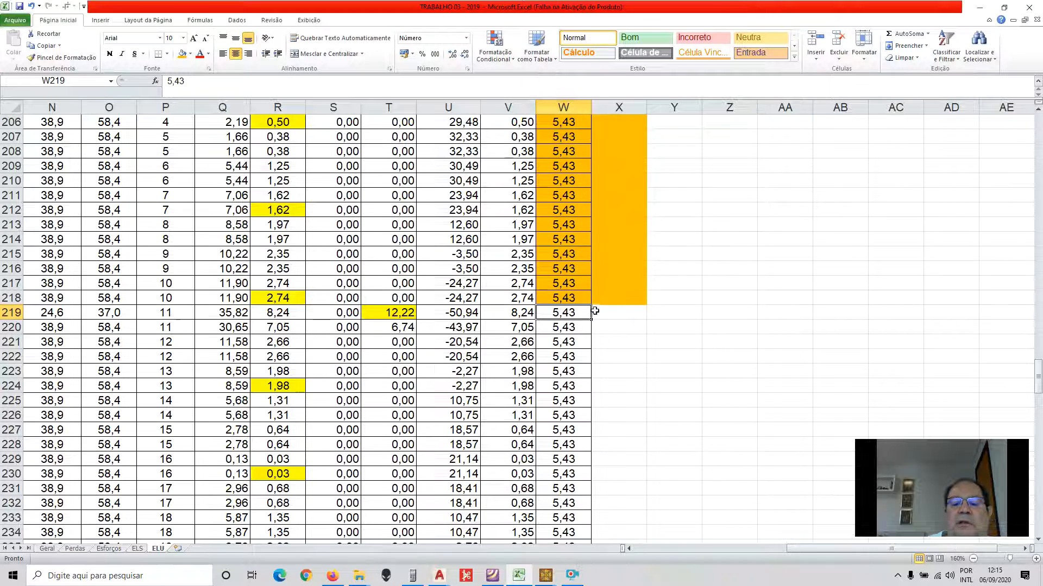
pyautogui.scroll(-4, 594, 311)
pyautogui.scroll(2, 582, 194)
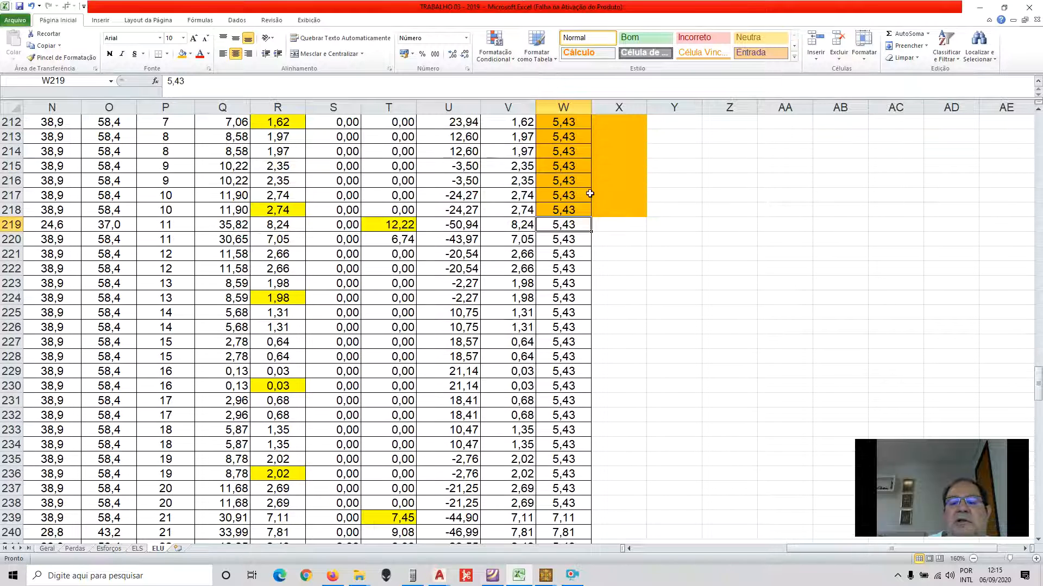
pyautogui.moveTo(566, 225); pyautogui.dragTo(575, 506)
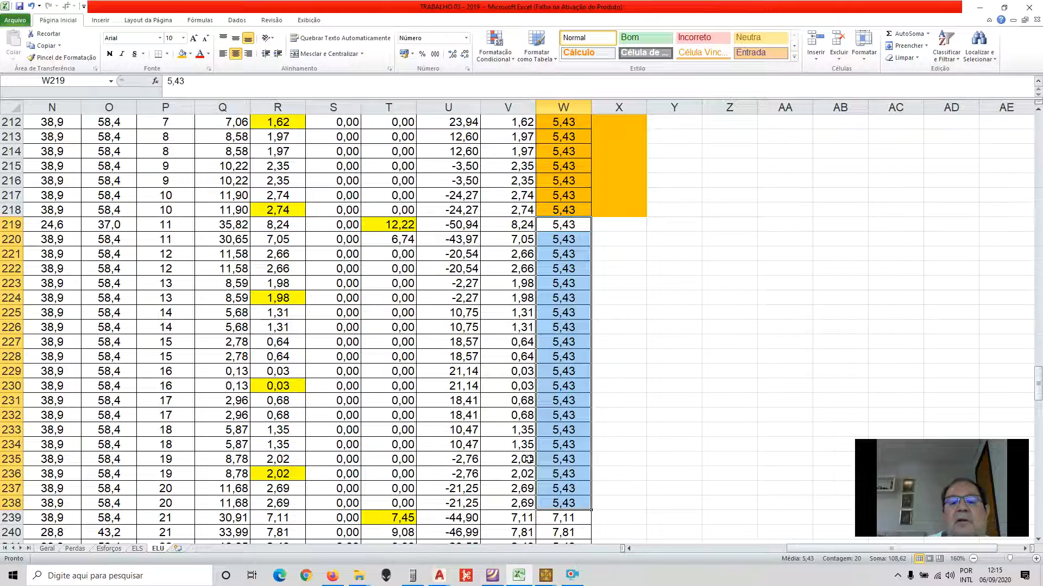
pyautogui.click(182, 53)
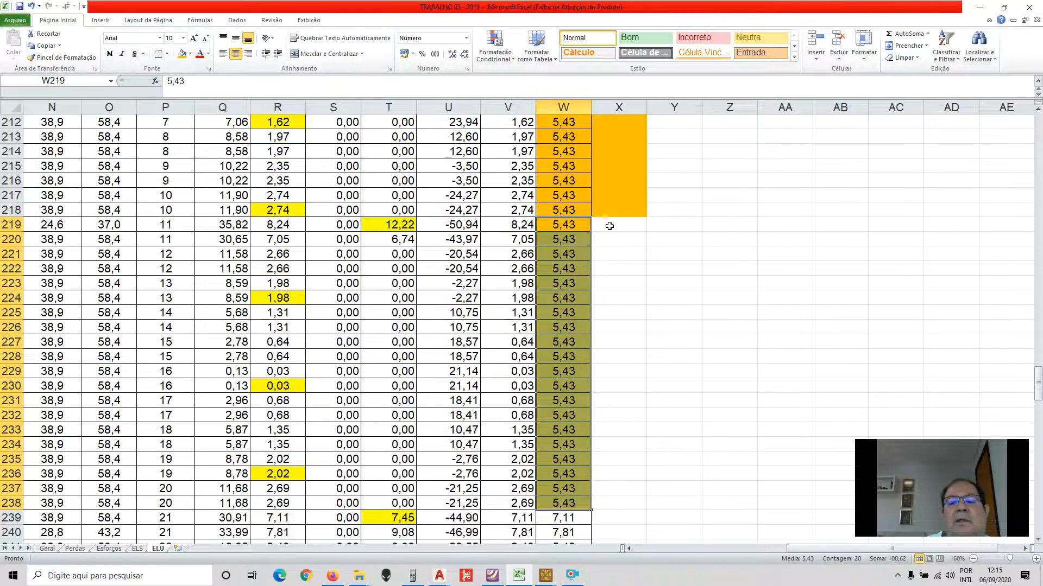
# - Extend the orange fill of the bar label column over X218:X238
pyautogui.scroll(6, 609, 223)
pyautogui.scroll(-2, 610, 222)
pyautogui.scroll(-2, 616, 269)
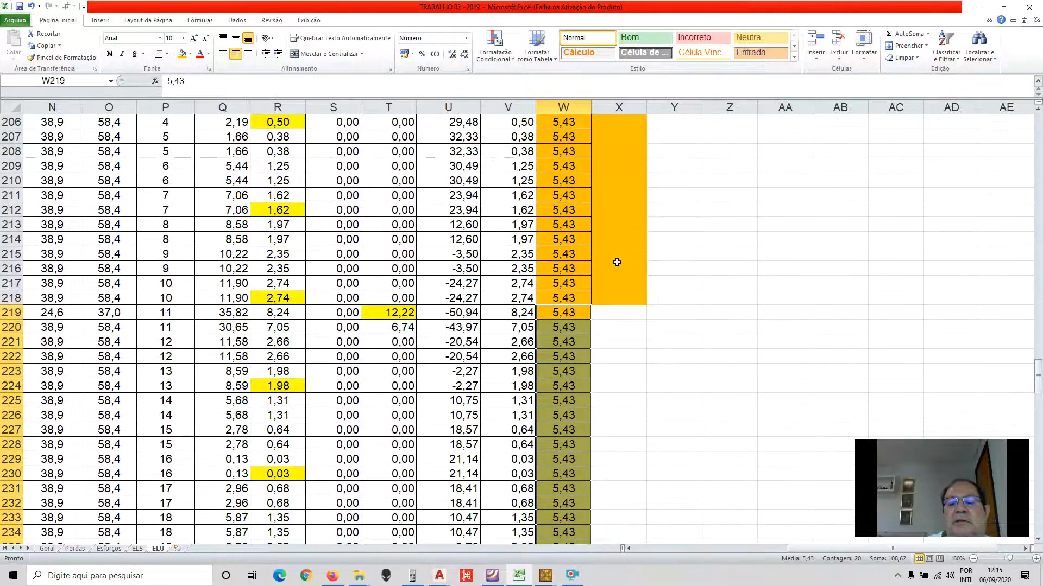
pyautogui.moveTo(614, 300); pyautogui.dragTo(612, 426)
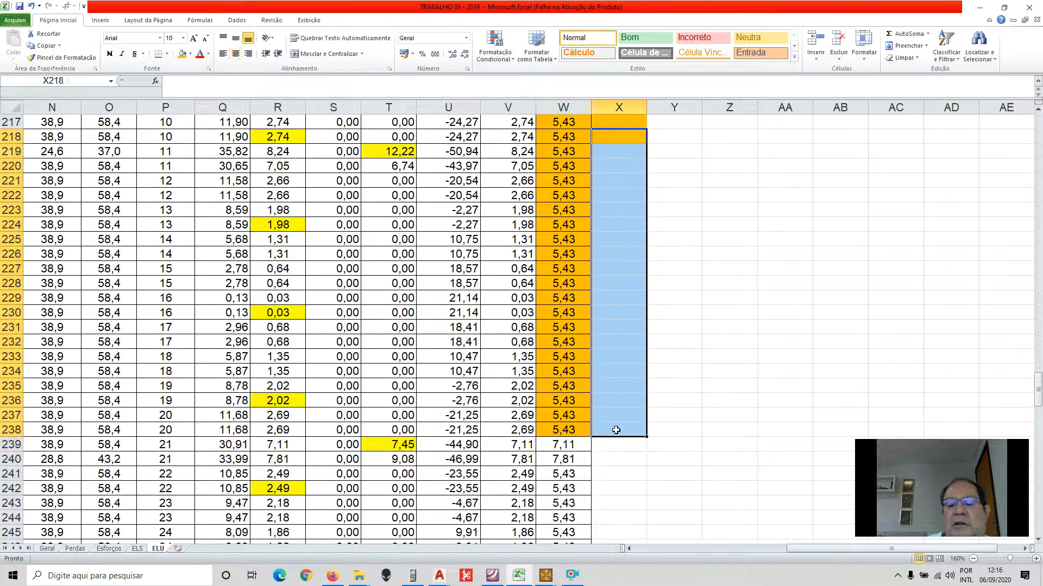
pyautogui.click(183, 54)
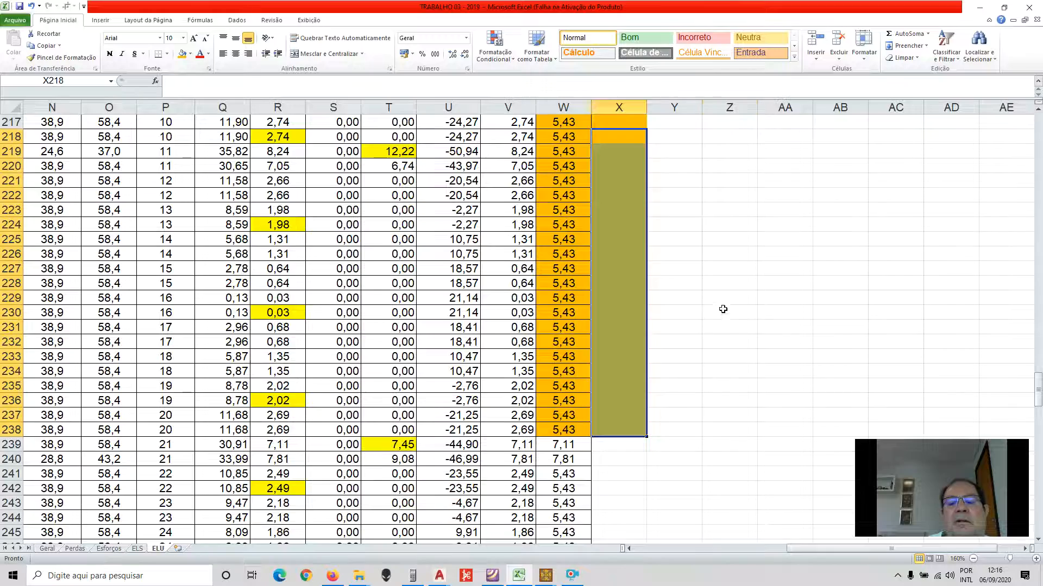
pyautogui.click(722, 308)
# - Review the final As column from section 1 down and inspect the As,cal formulas in V240 and V241
pyautogui.scroll(3, 723, 308)
pyautogui.scroll(5, 723, 308)
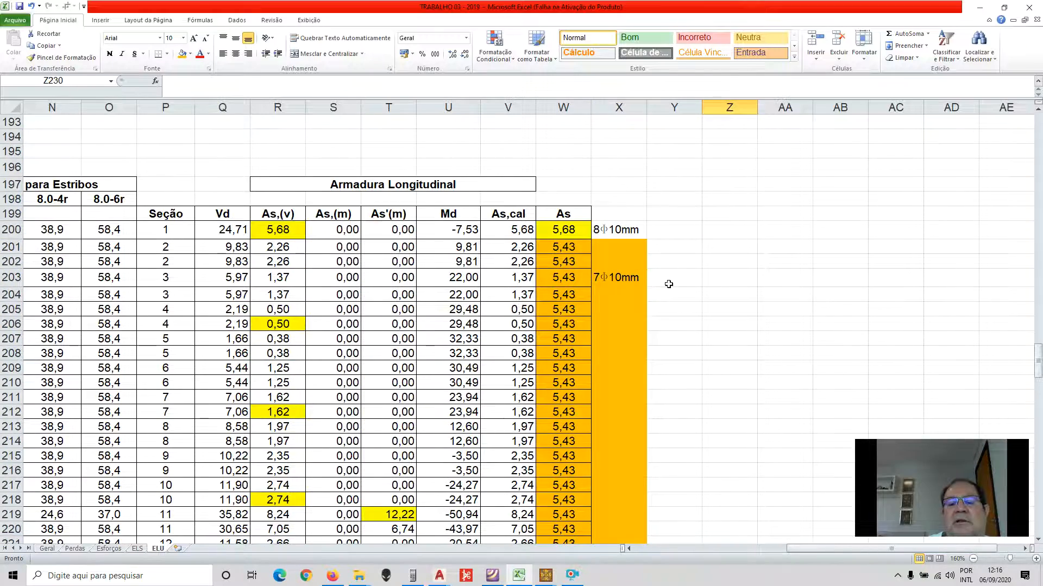
pyautogui.scroll(-4, 672, 249)
pyautogui.scroll(-7, 672, 248)
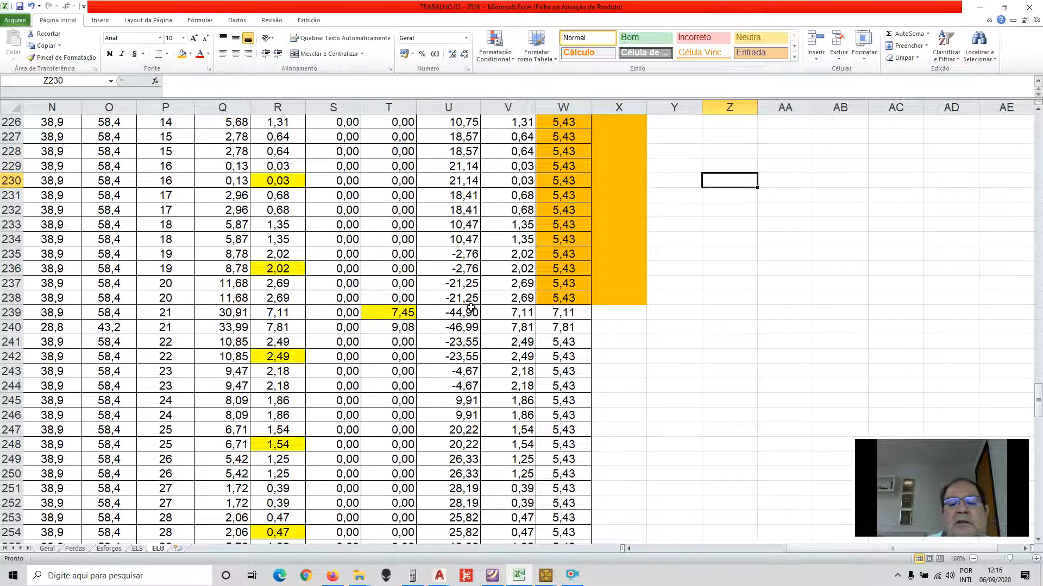
pyautogui.click(531, 328)
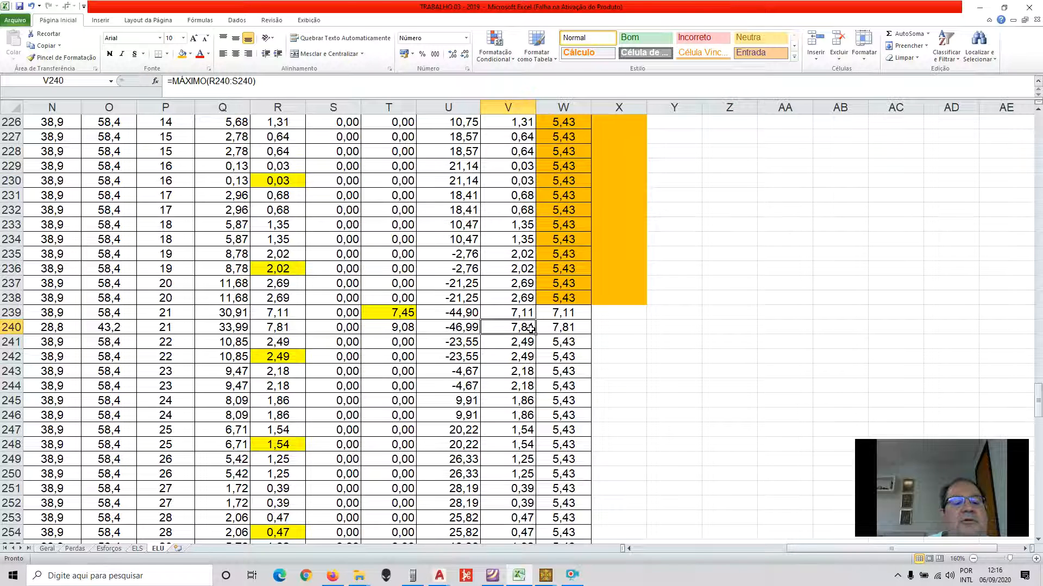
pyautogui.click(523, 345)
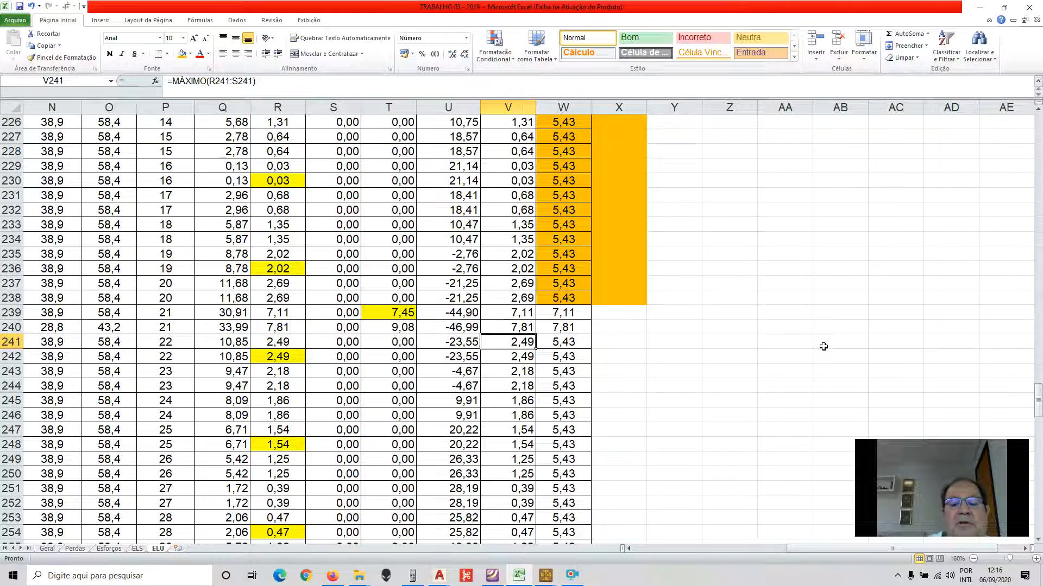
# - Highlight section 21's number cells P239:P240 in yellow
pyautogui.press('Up')
pyautogui.press('Left')
pyautogui.press('Left')
pyautogui.press('Left')
pyautogui.press('Left')
pyautogui.press('Left')
pyautogui.press('Left')
pyautogui.press('Up')
pyautogui.press('Down')
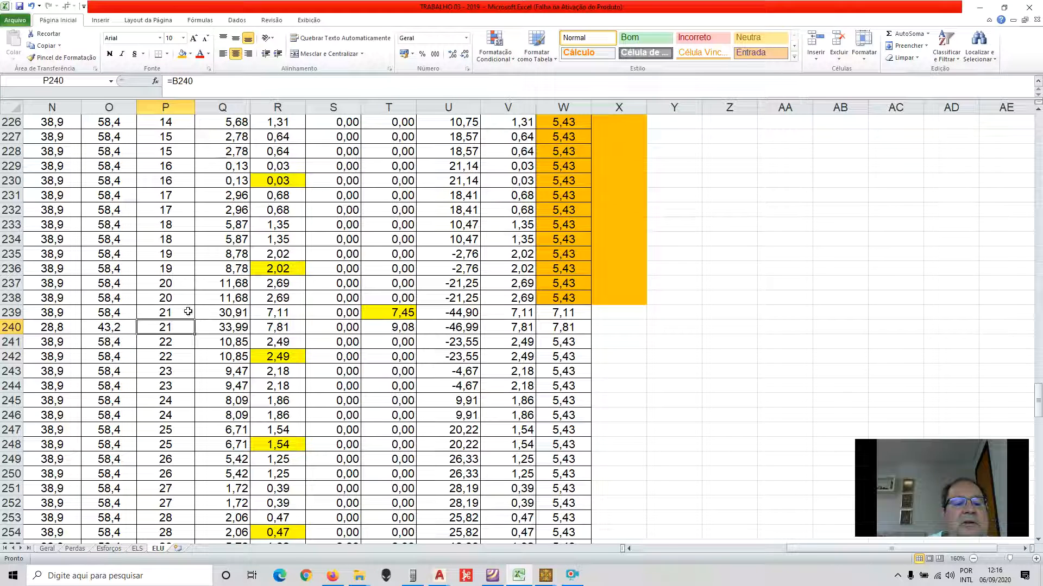
pyautogui.moveTo(173, 313); pyautogui.dragTo(172, 326)
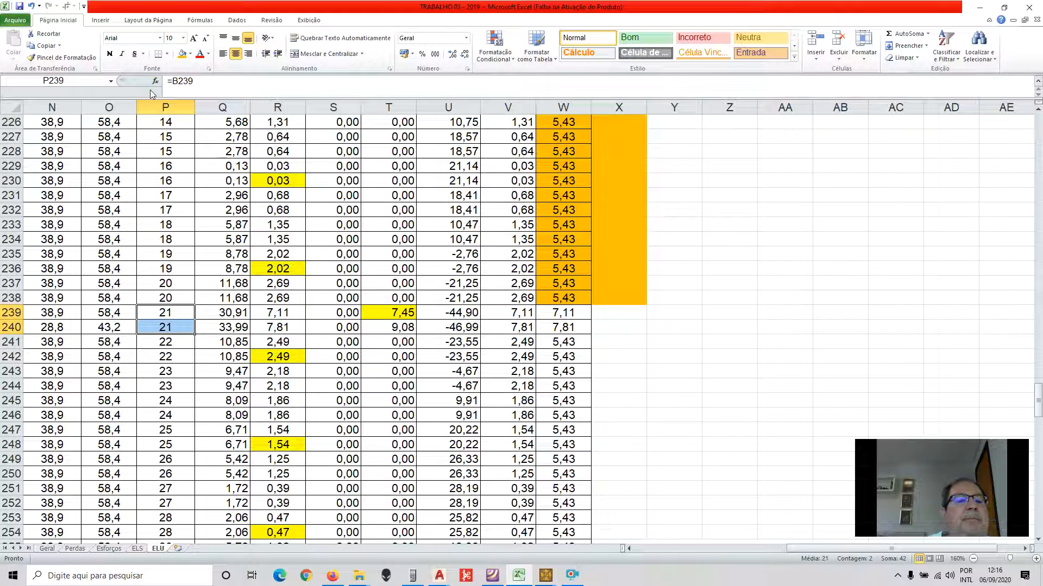
pyautogui.click(191, 54)
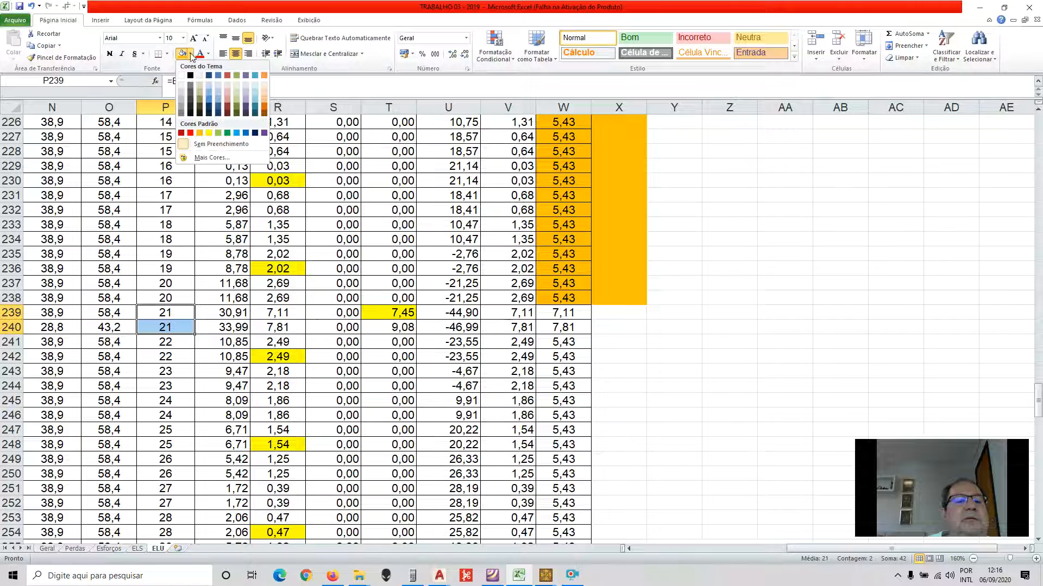
pyautogui.click(209, 133)
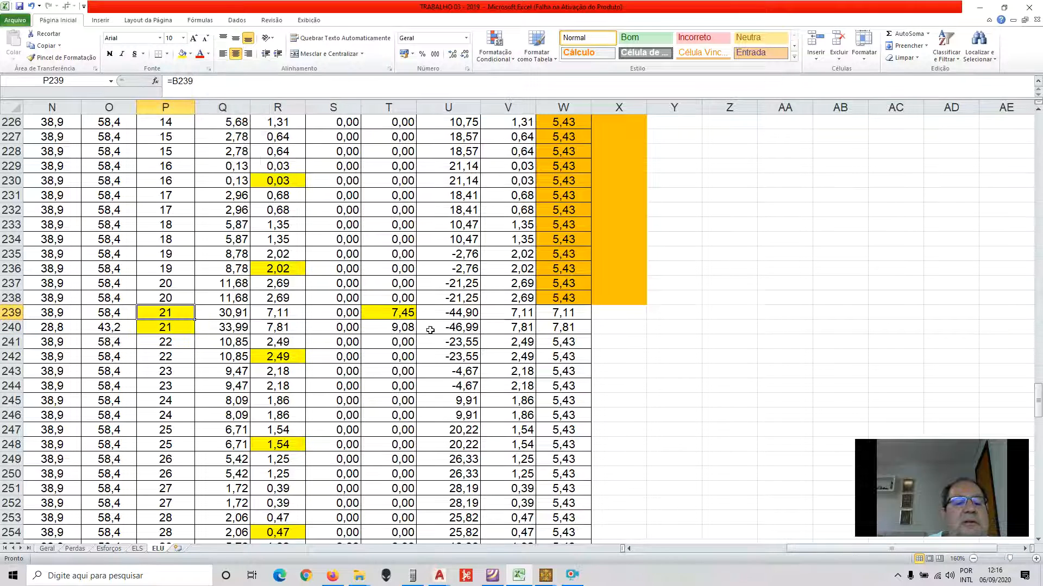
# - Check section 21's As,cal and overwrite its final As in W239 and W240 with 5,43
pyautogui.press('Right')
pyautogui.press('Right')
pyautogui.press('Right')
pyautogui.press('Right')
pyautogui.press('Right')
pyautogui.press('Right')
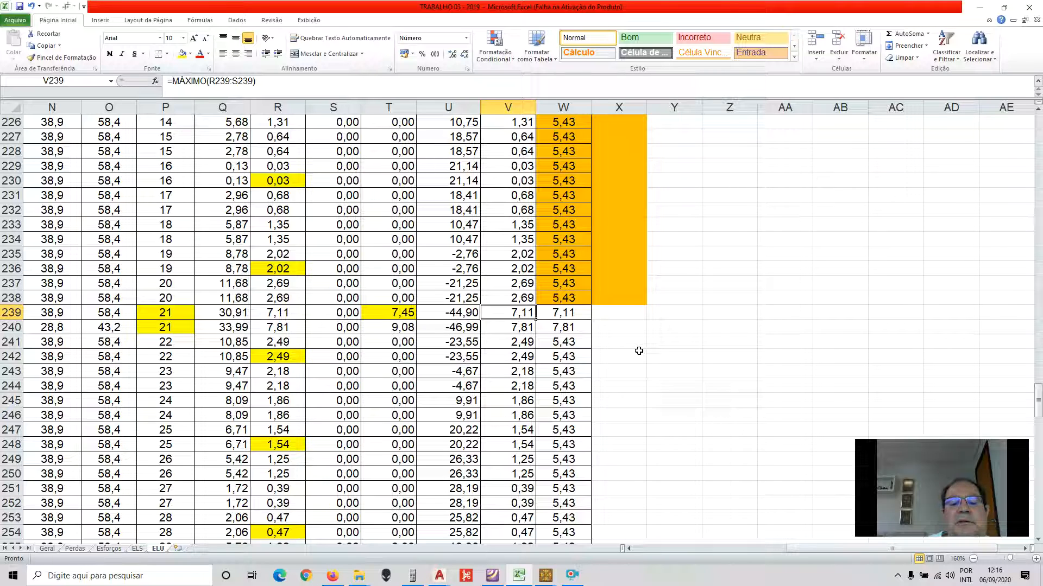
pyautogui.press('Down')
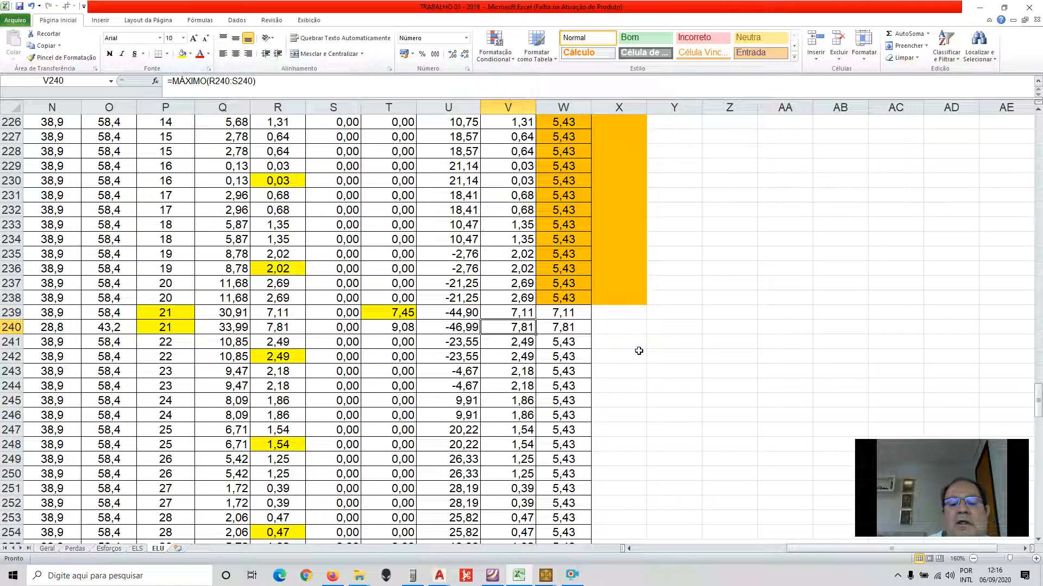
pyautogui.click(582, 313)
pyautogui.write('5,43')
pyautogui.press('Return')
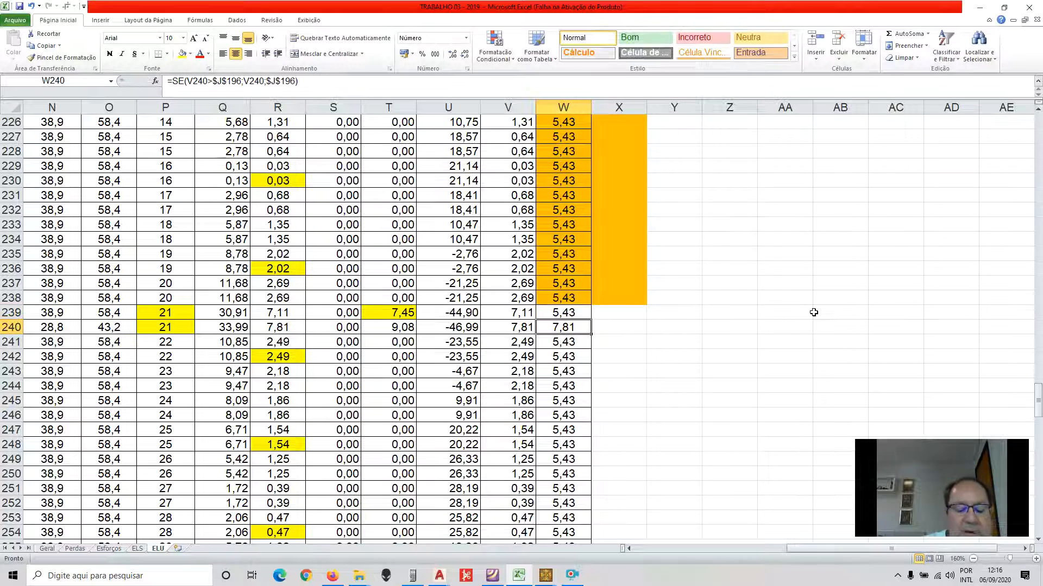
pyautogui.write('5,43')
pyautogui.press('Return')
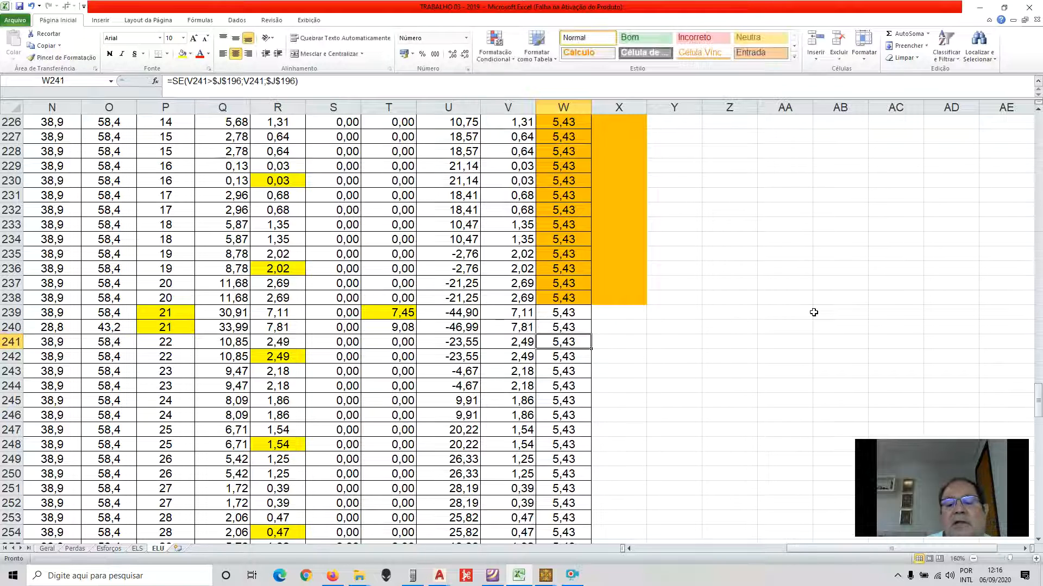
pyautogui.moveTo(581, 303); pyautogui.dragTo(568, 515)
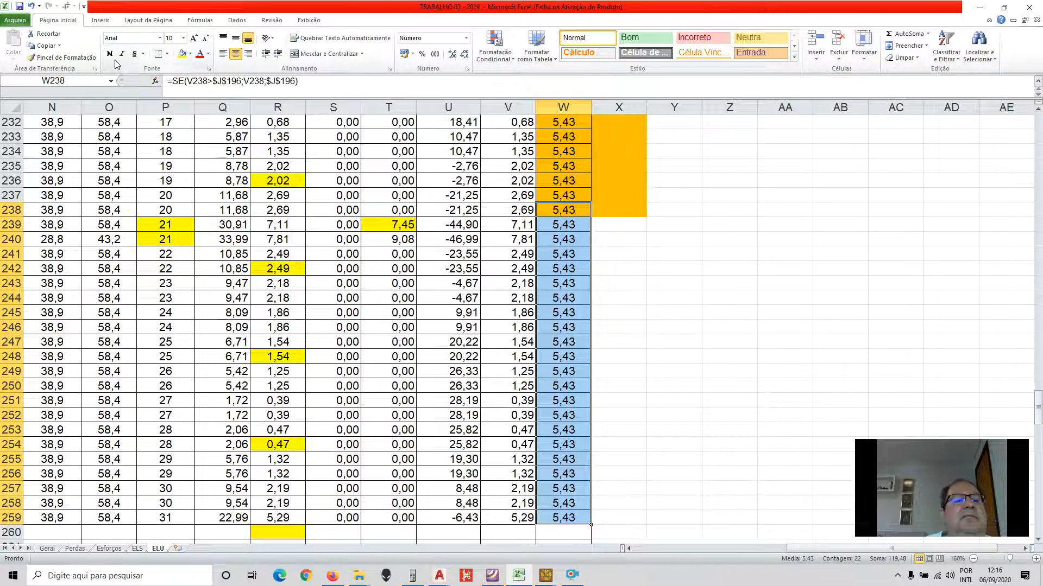
pyautogui.click(190, 54)
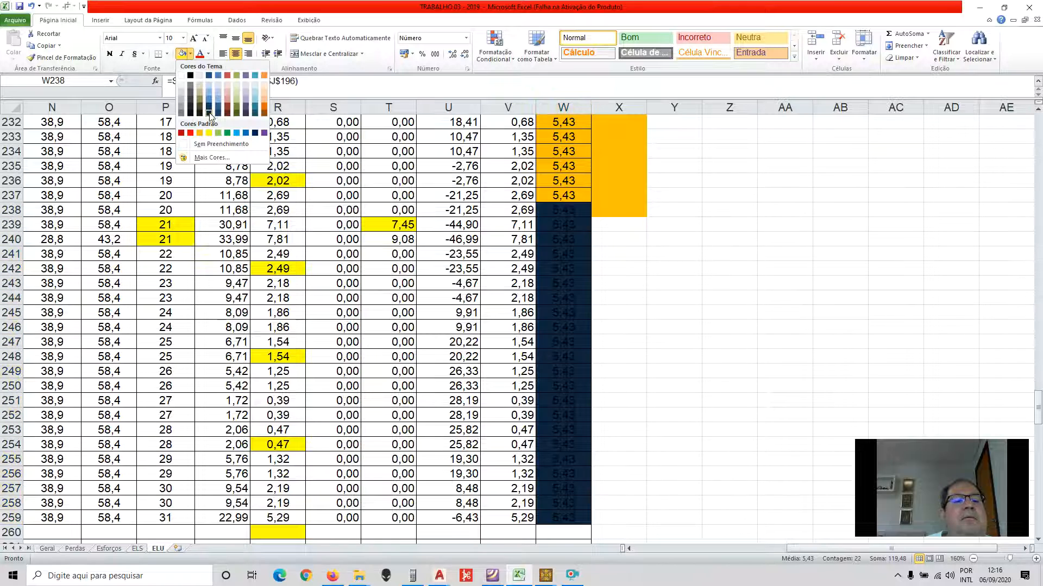
pyautogui.click(201, 144)
pyautogui.scroll(-1, 319, 516)
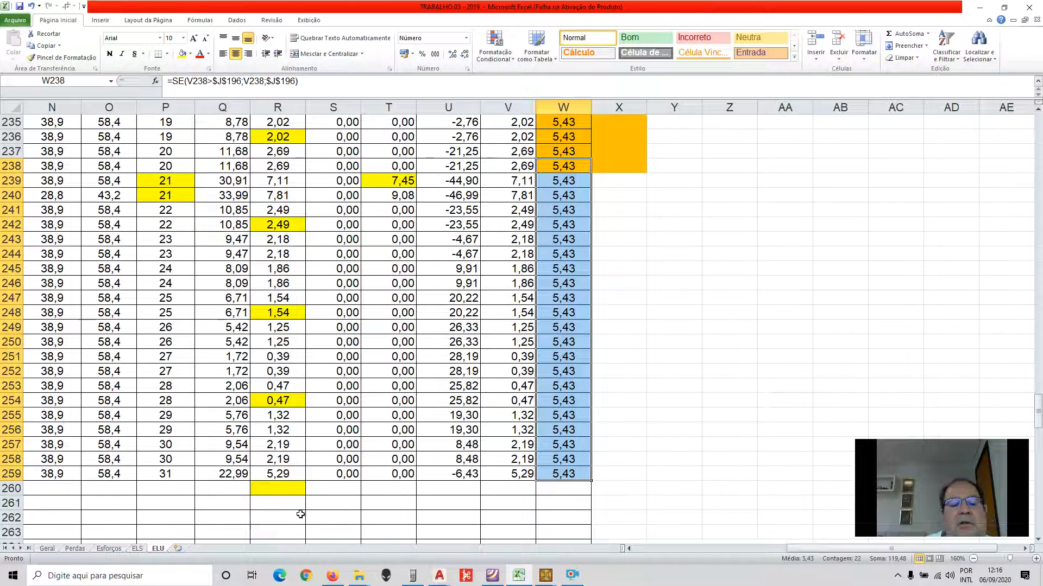
# - Check section 31's As,(v), and fill the final As and bar label cells W238:X259 with orange
pyautogui.click(278, 475)
pyautogui.press('Right')
pyautogui.press('Right')
pyautogui.press('Right')
pyautogui.press('Right')
pyautogui.moveTo(565, 165); pyautogui.dragTo(624, 474)
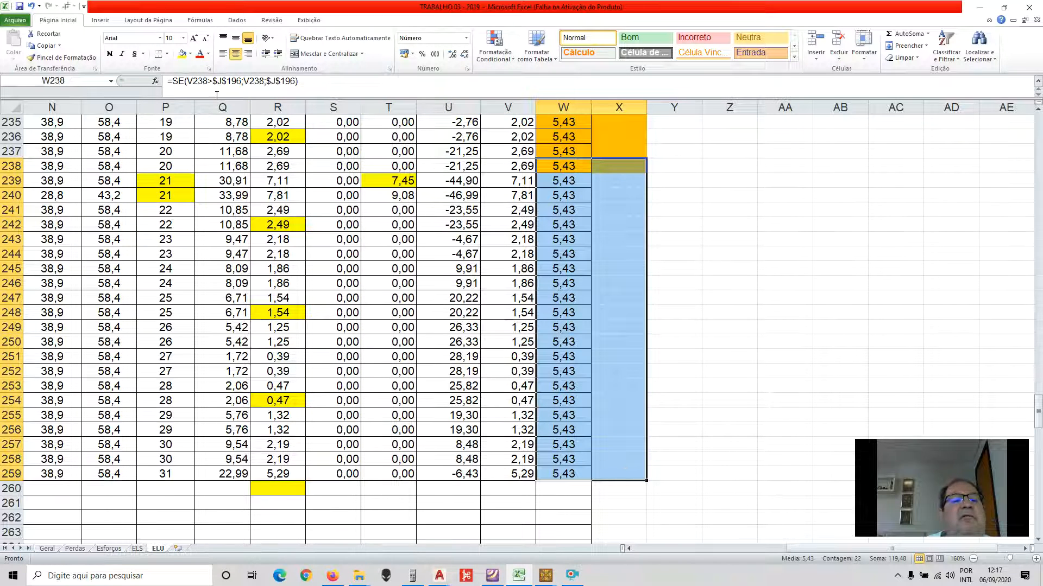
pyautogui.click(191, 54)
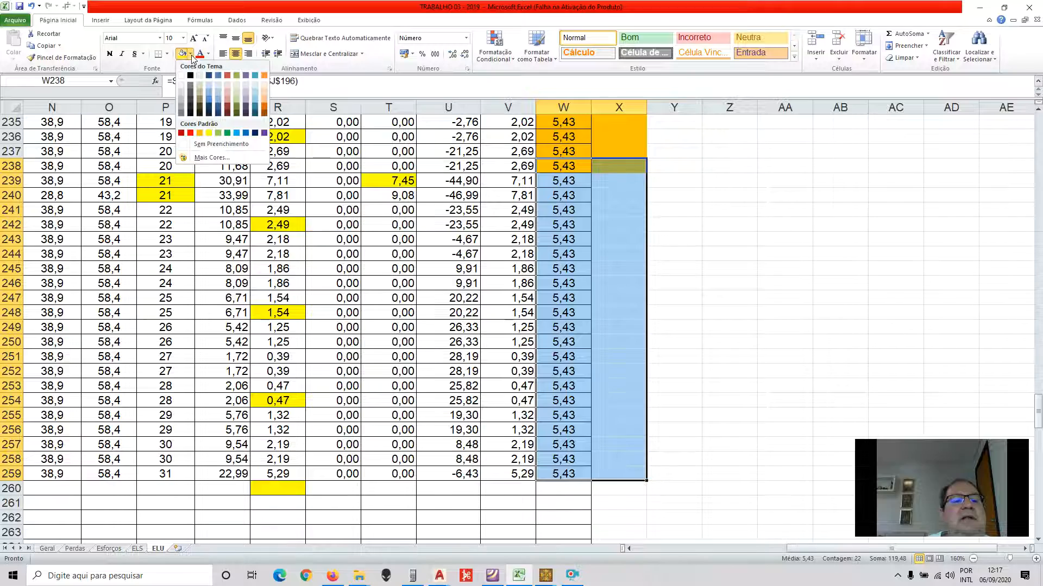
pyautogui.click(200, 136)
pyautogui.click(765, 310)
# - Review the longitudinal reinforcement table from section 1 to section 31, including section 1's As,(v) in R200
pyautogui.scroll(14, 763, 307)
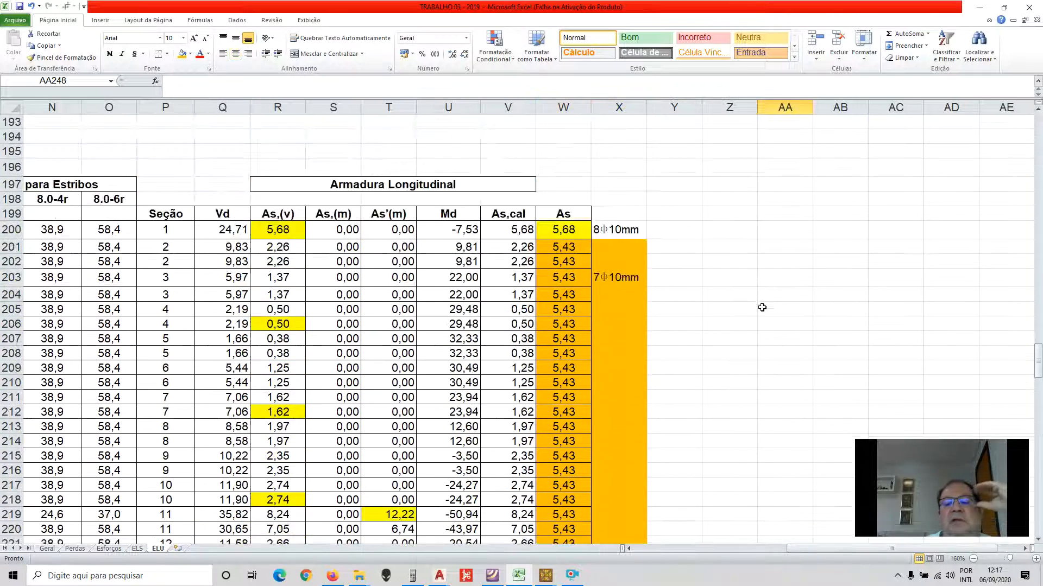
pyautogui.scroll(1, 763, 307)
pyautogui.scroll(-2, 721, 291)
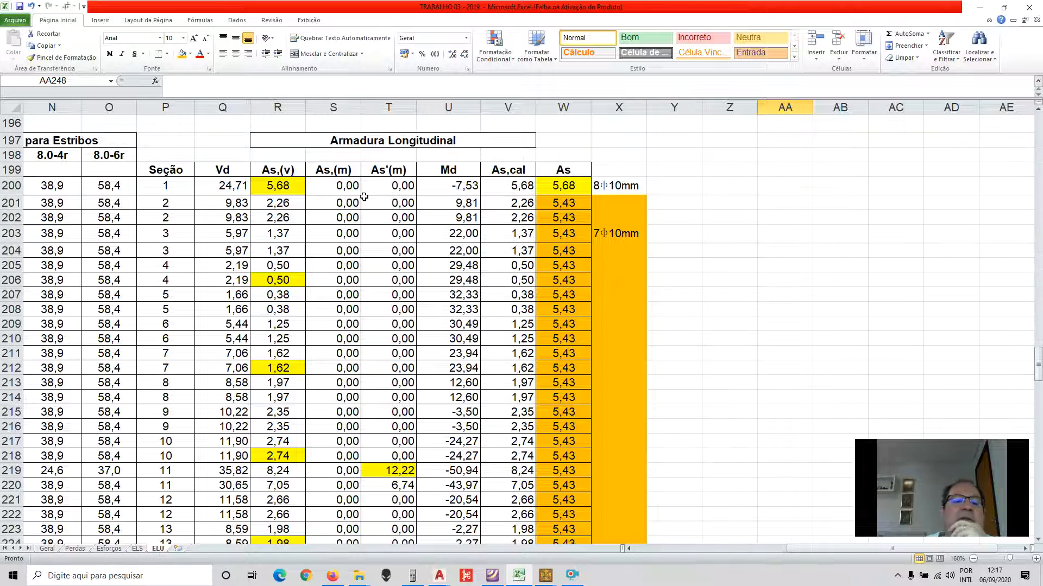
pyautogui.click(287, 188)
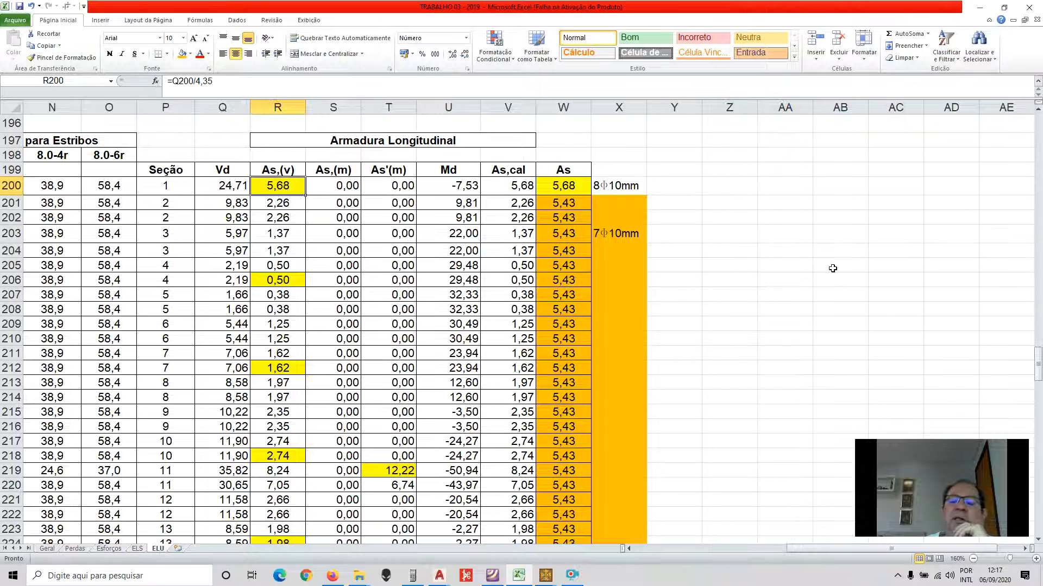
pyautogui.scroll(-16, 833, 268)
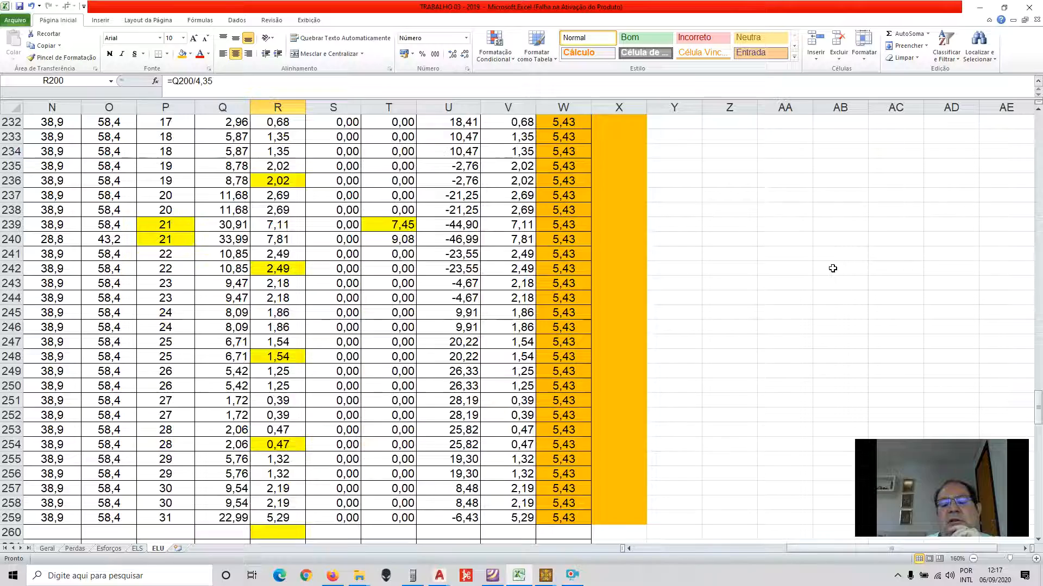
pyautogui.scroll(16, 832, 268)
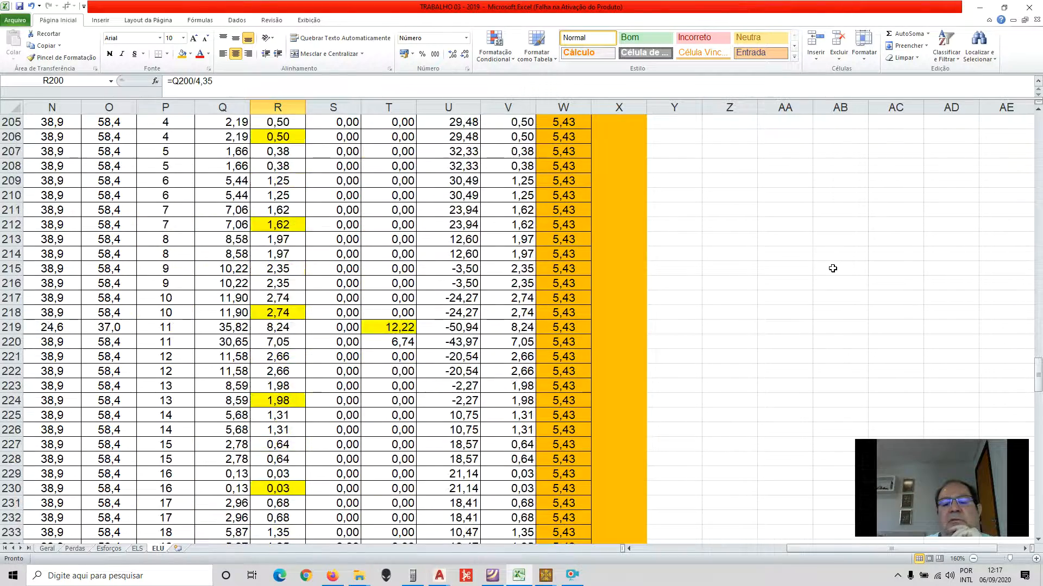
pyautogui.scroll(-3, 645, 263)
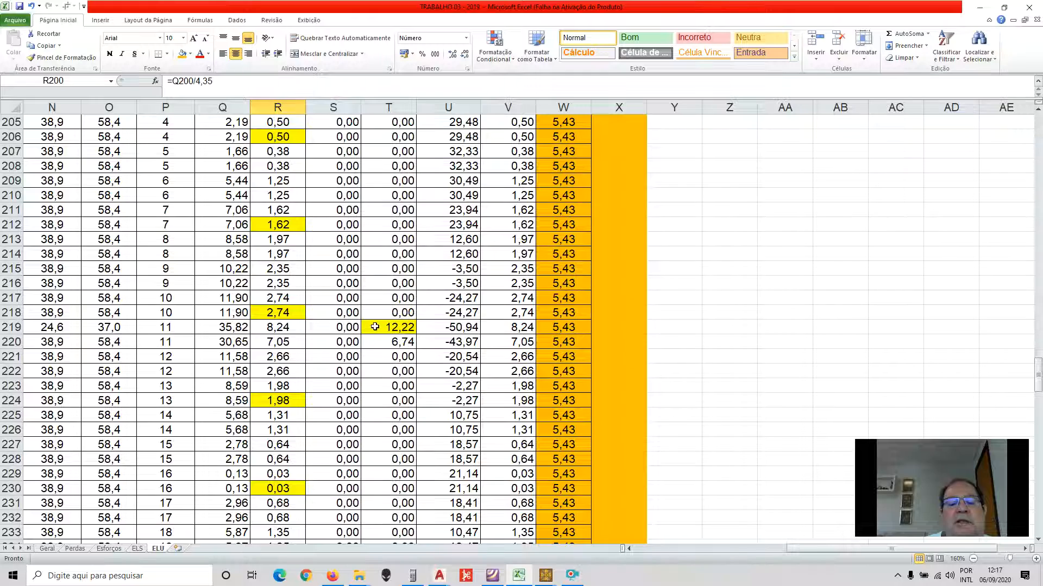
# - Trace section 11's As'(m) in T219 back to L51 of the bending table and examine the bars noted beside it
pyautogui.click(382, 326)
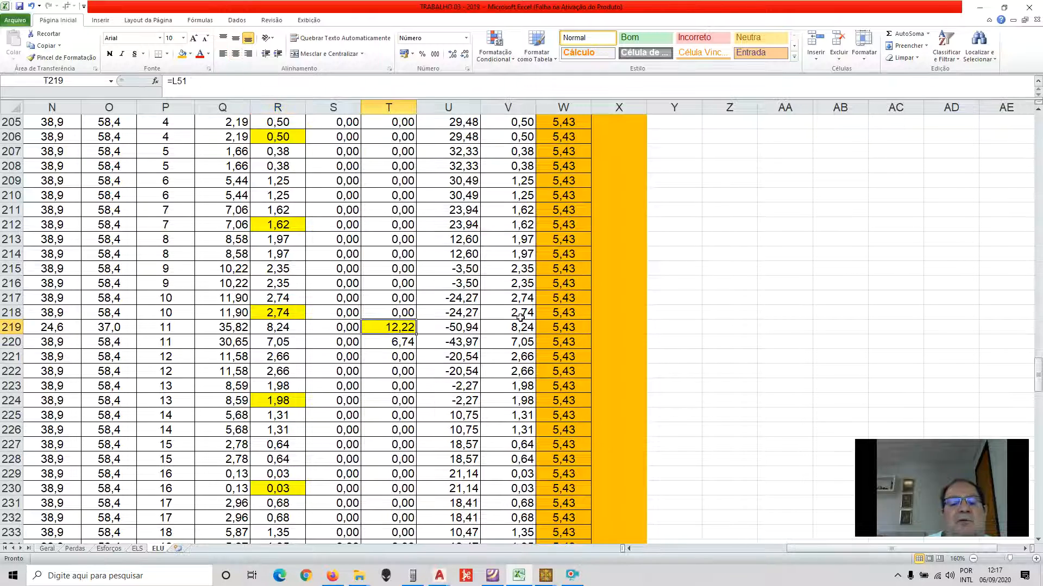
pyautogui.moveTo(823, 548); pyautogui.dragTo(672, 549)
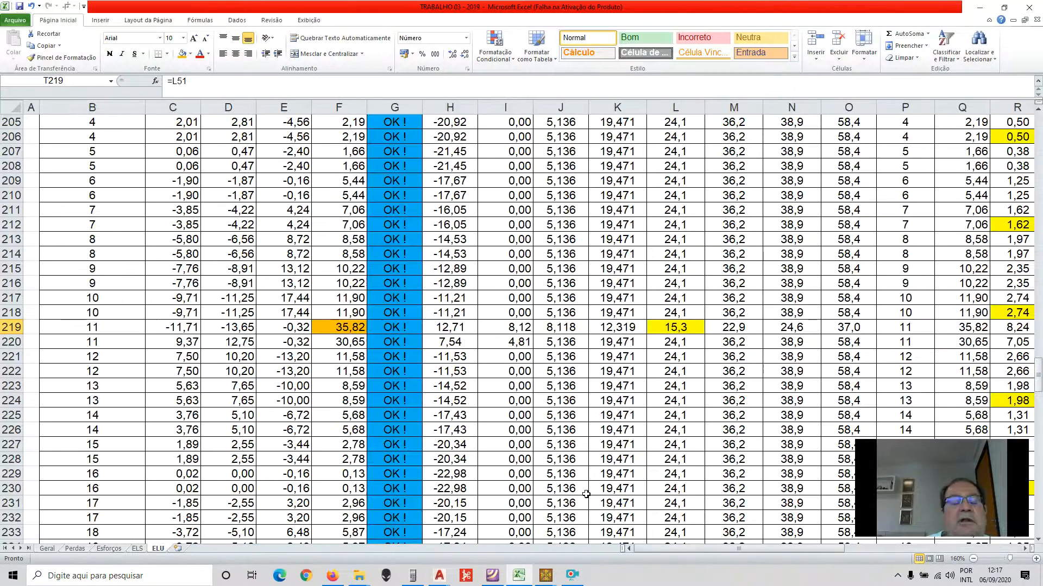
pyautogui.scroll(20, 586, 494)
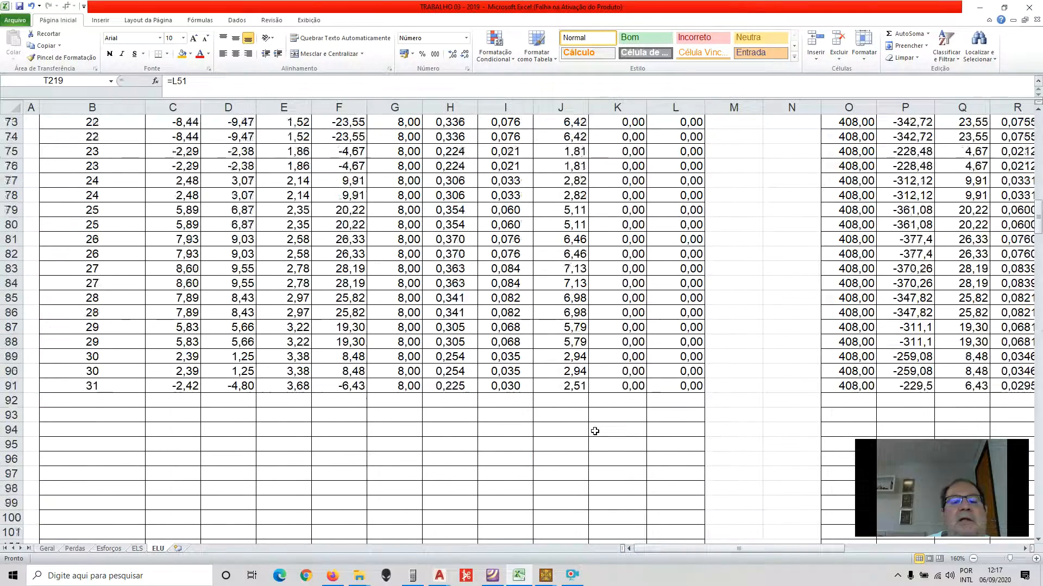
pyautogui.scroll(15, 594, 431)
pyautogui.scroll(-3, 597, 426)
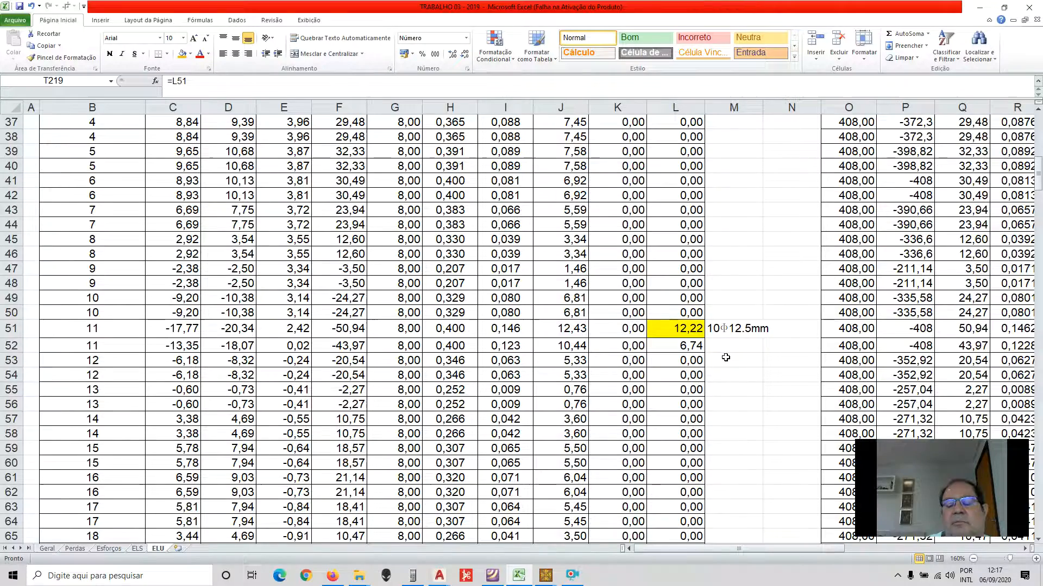
pyautogui.scroll(-4, 725, 358)
pyautogui.scroll(10, 723, 292)
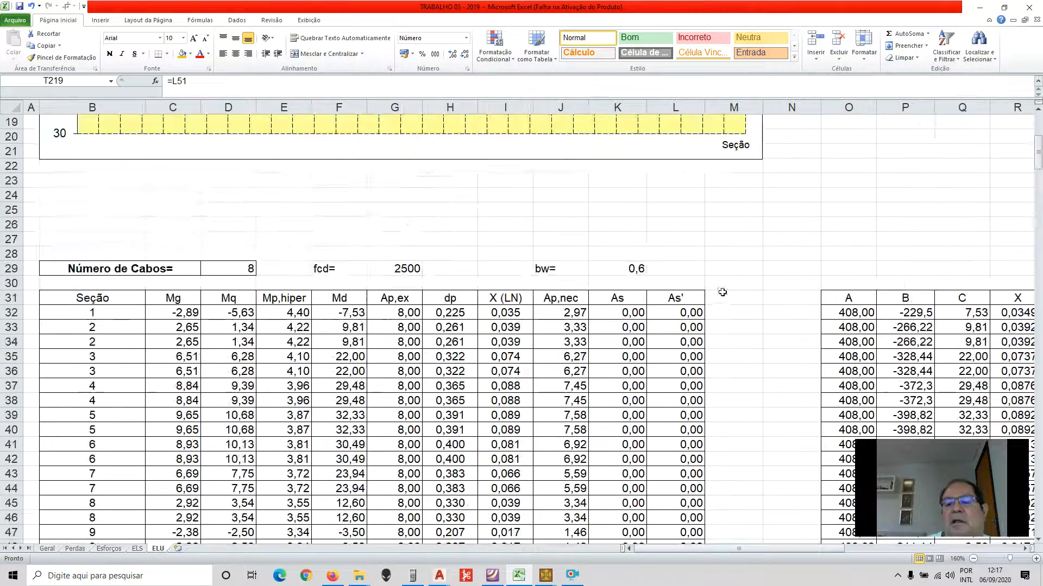
# - Review the final longitudinal reinforcement and its bar labels from section 1 down to section 31, and save the workbook
pyautogui.scroll(-18, 667, 394)
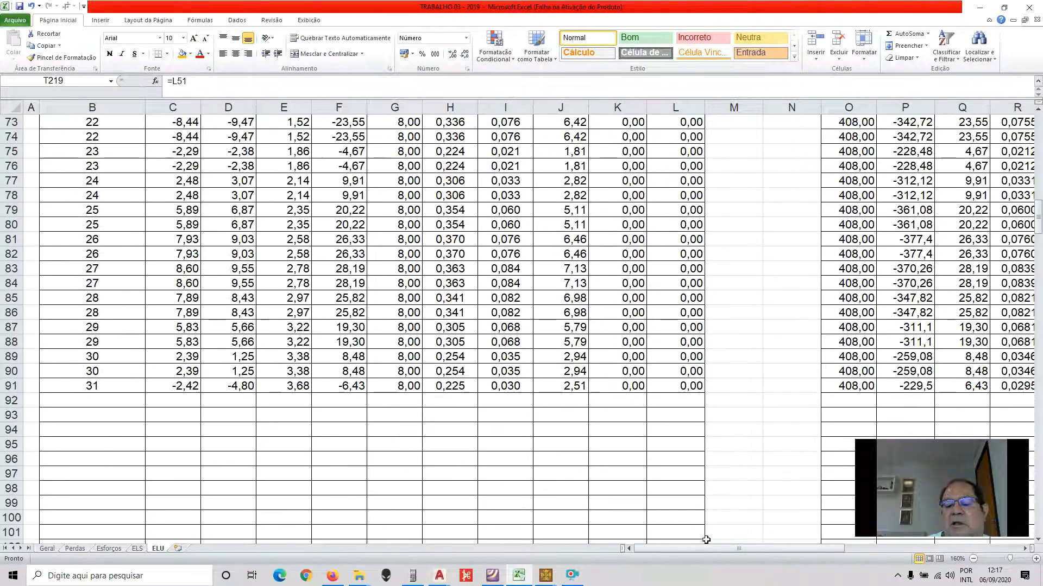
pyautogui.moveTo(709, 550); pyautogui.dragTo(839, 550)
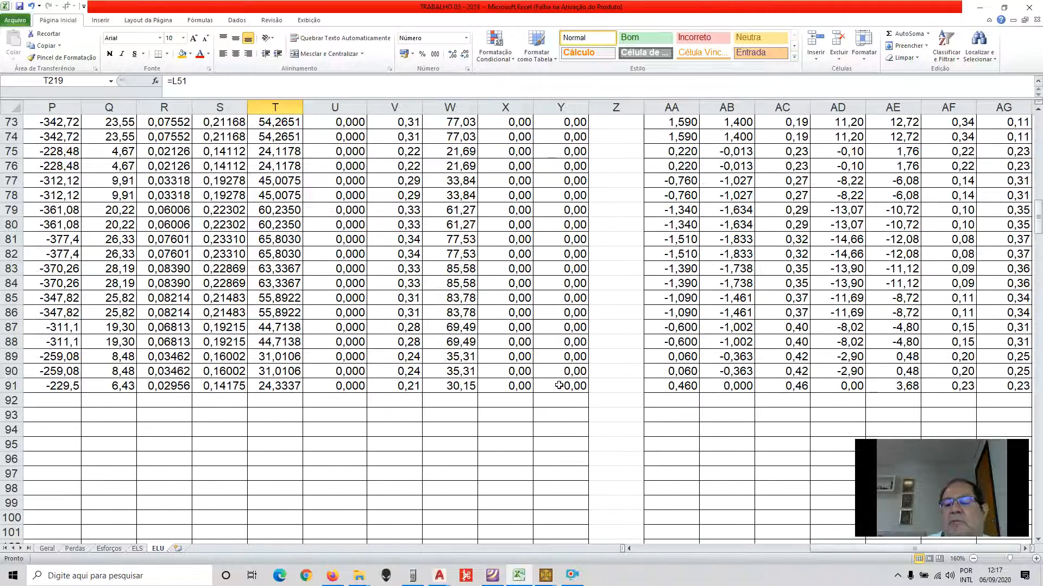
pyautogui.scroll(-20, 559, 386)
pyautogui.scroll(-2, 561, 377)
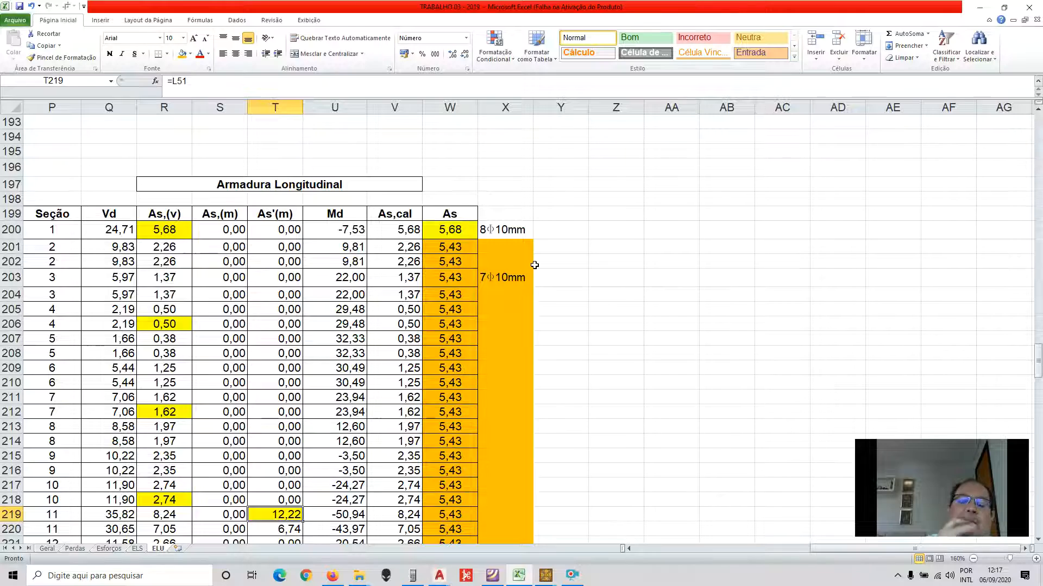
pyautogui.scroll(-16, 540, 259)
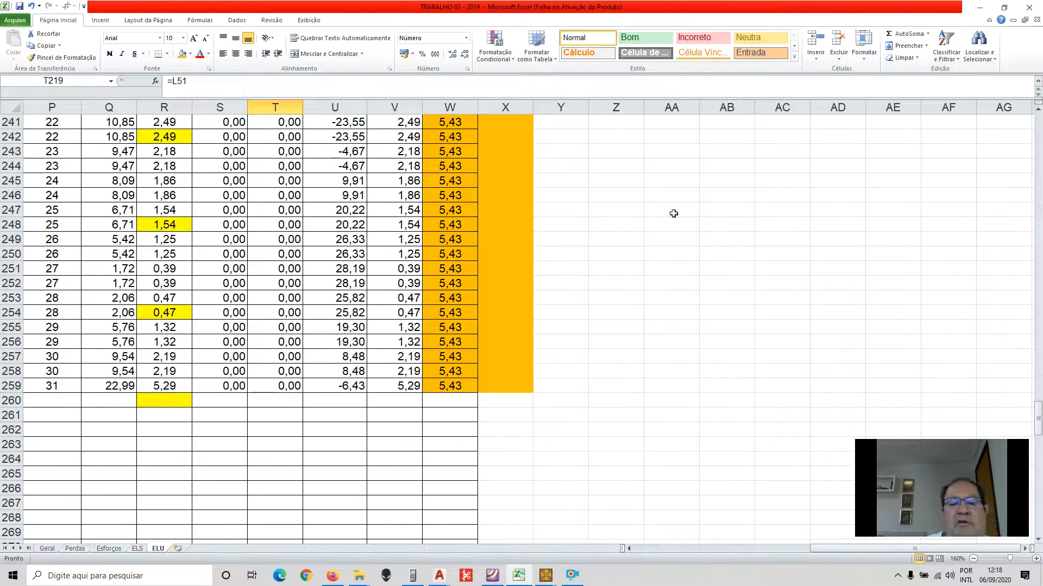
pyautogui.click(19, 8)
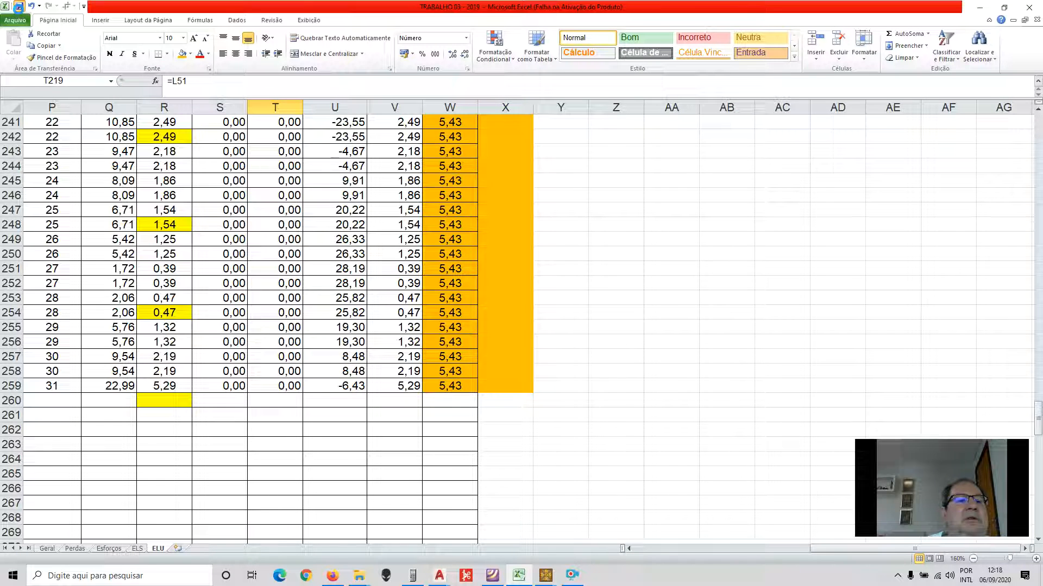
pyautogui.moveTo(829, 550); pyautogui.dragTo(735, 550)
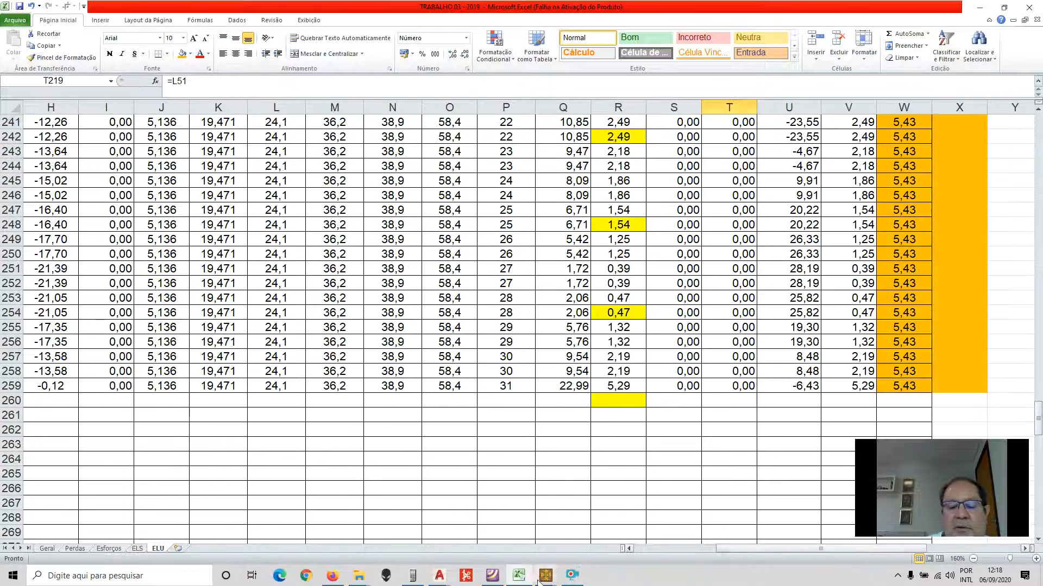
# - Switch to AutoCAD and bring up the full Armadura de Protensao dos cabos do Pav Tipo 1 drawing sheet
pyautogui.click(467, 580)
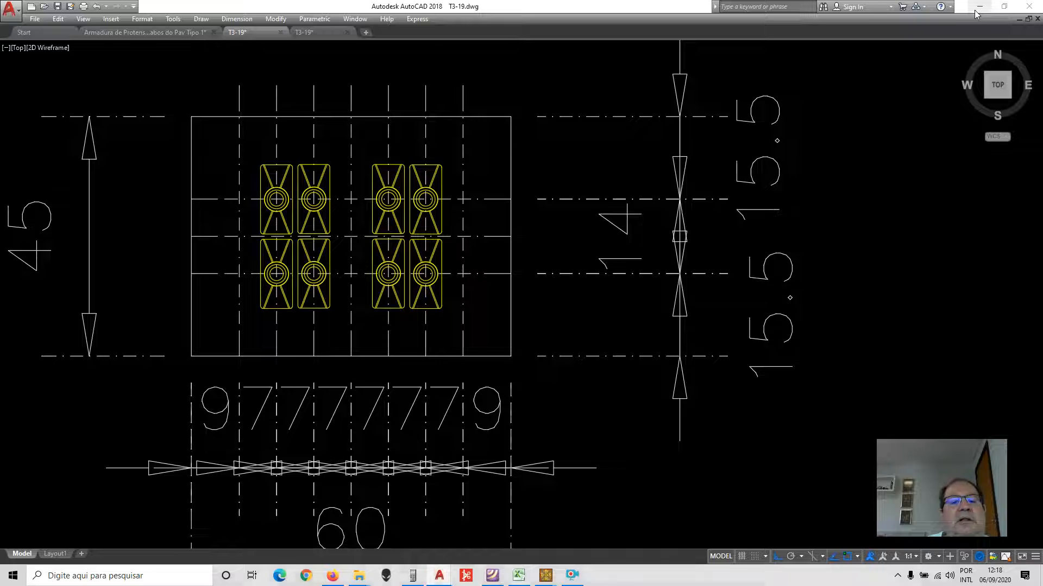
pyautogui.scroll(-3, 642, 364)
pyautogui.scroll(2, 586, 296)
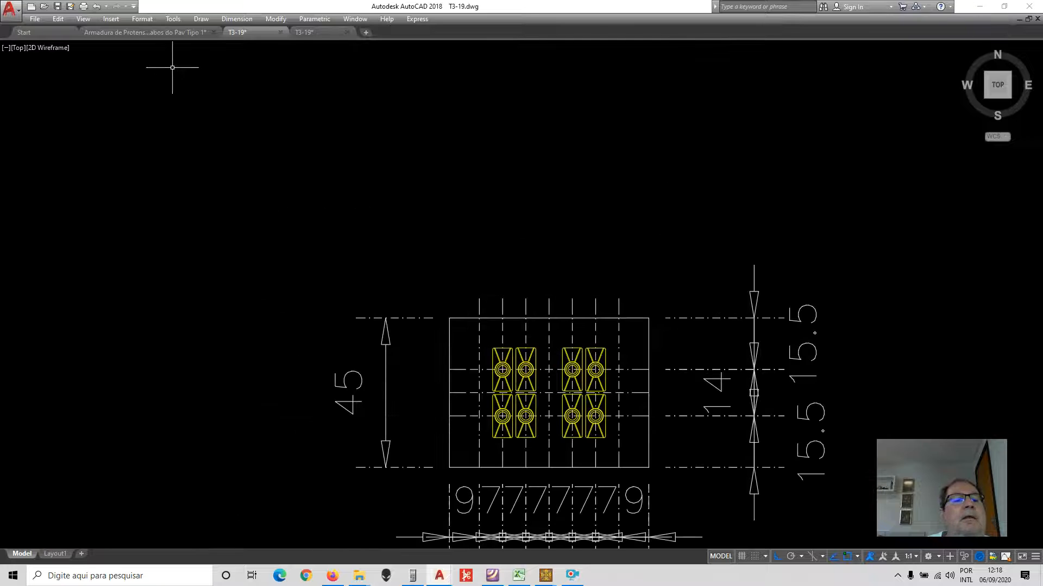
pyautogui.click(145, 28)
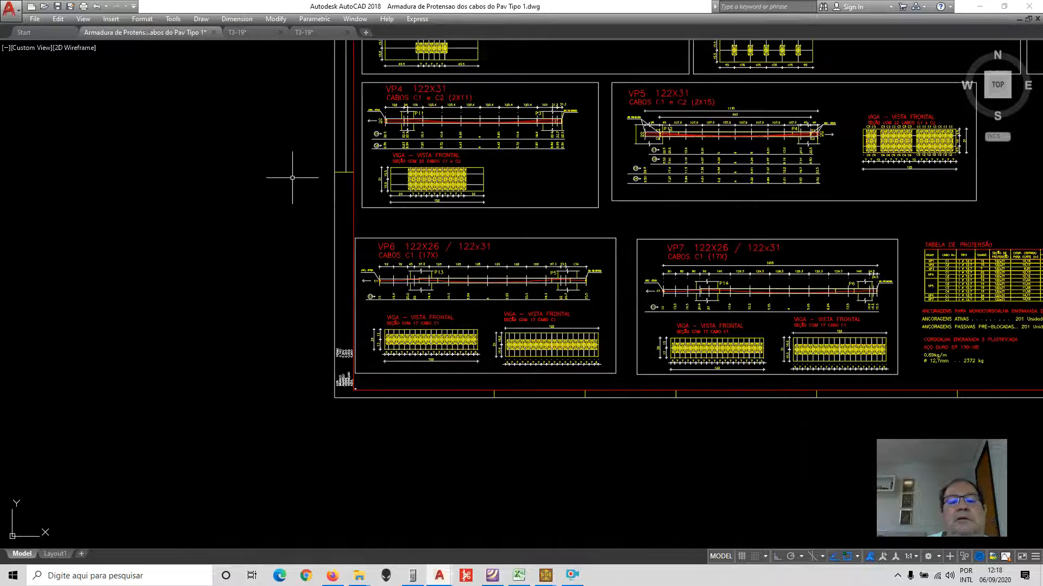
pyautogui.scroll(-2, 422, 217)
pyautogui.scroll(2, 696, 176)
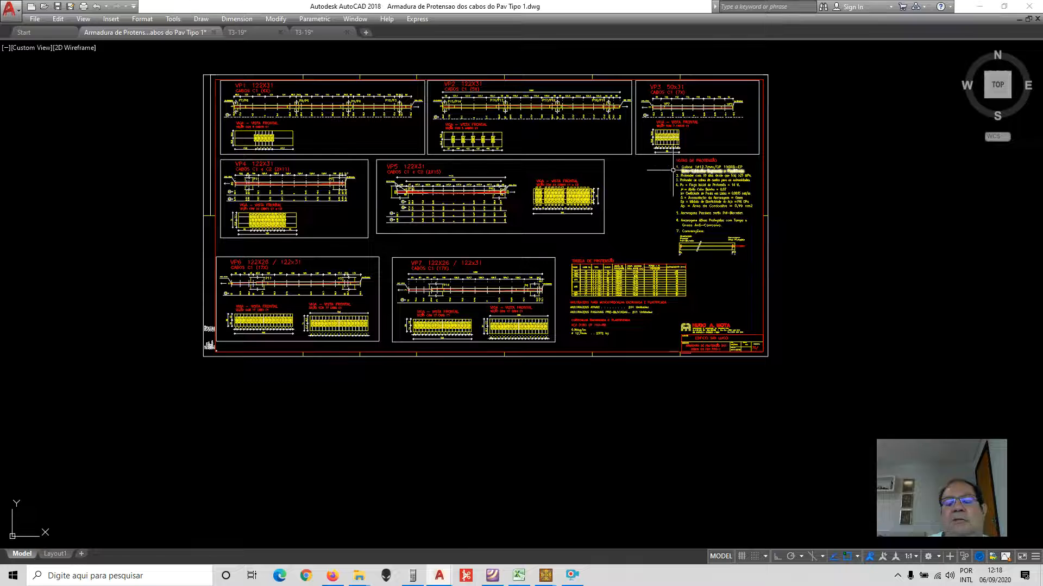
# - Examine beam VP1's cable profile from the pre-blocked anchorage at P7/P6 to the active anchorage past P10/P3, including its front view
pyautogui.scroll(8, 260, 104)
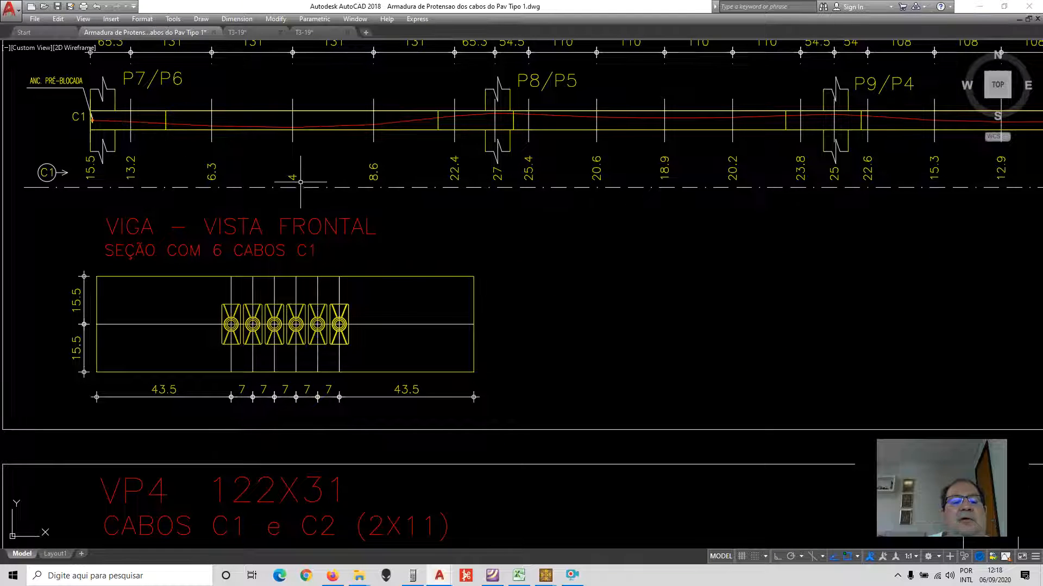
pyautogui.scroll(4, 151, 97)
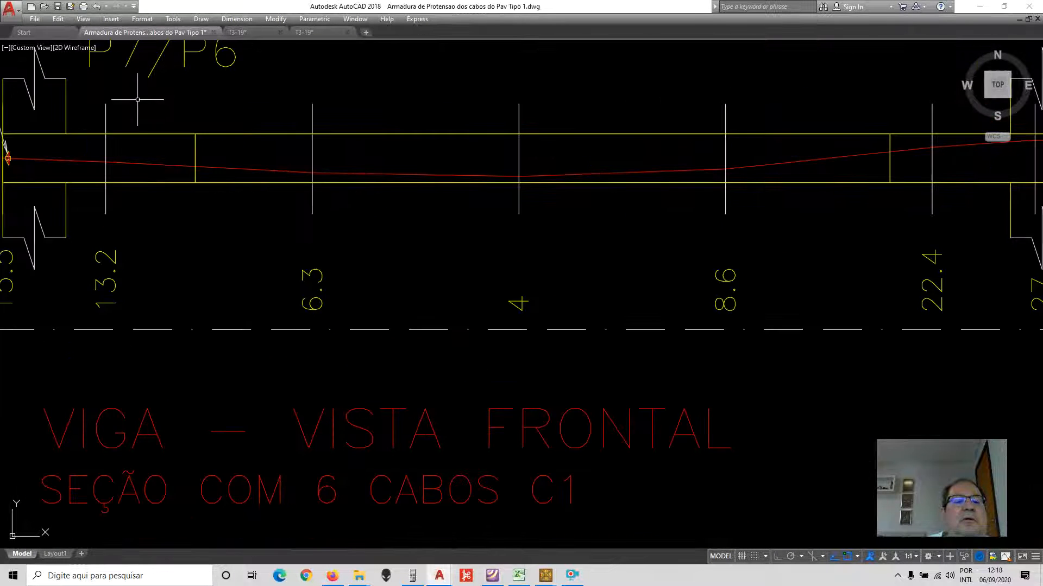
pyautogui.scroll(-4, 44, 152)
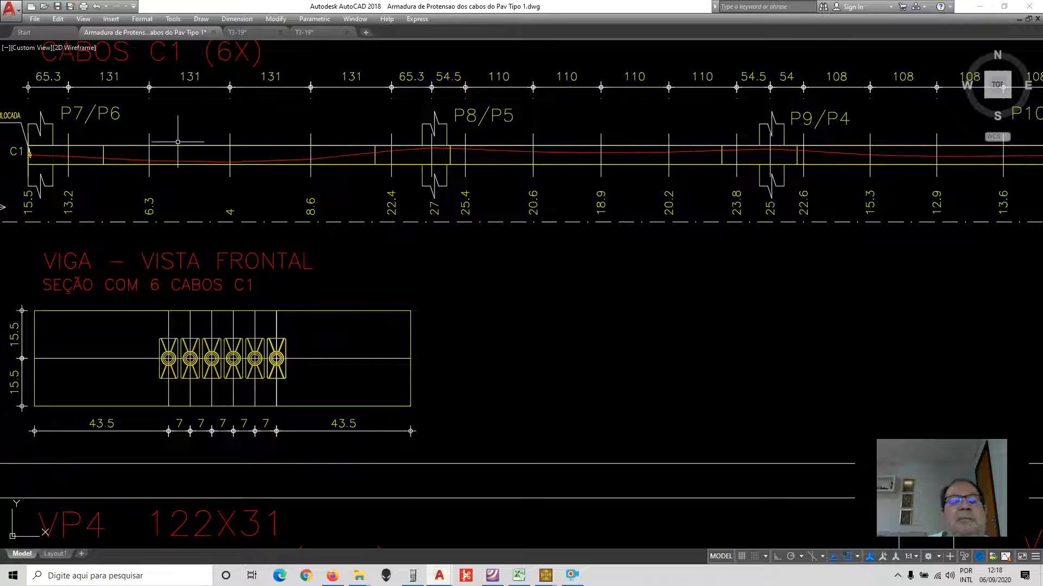
pyautogui.scroll(-3, 197, 159)
pyautogui.scroll(3, 180, 157)
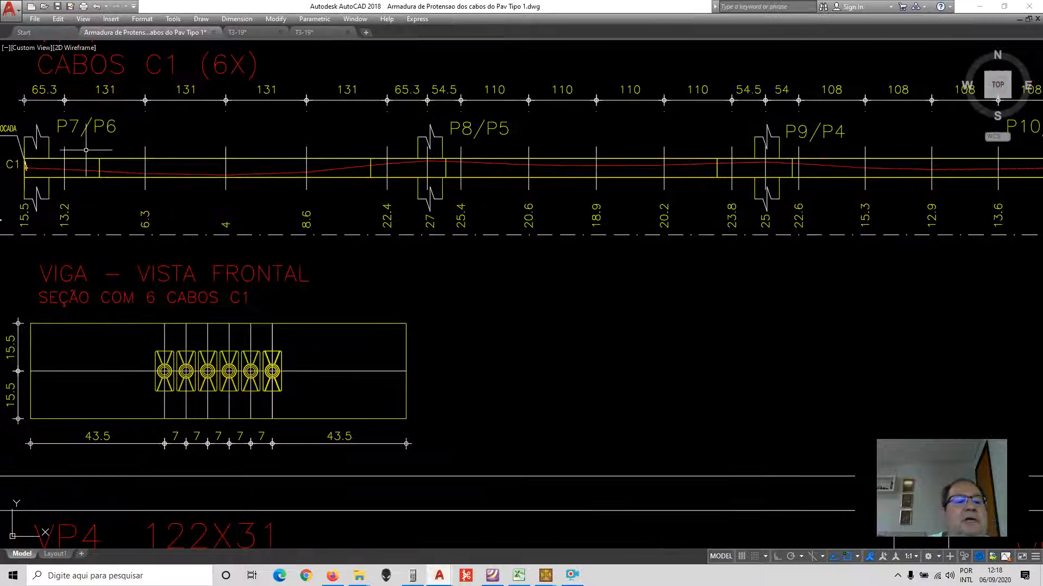
pyautogui.scroll(-4, 258, 173)
pyautogui.scroll(5, 613, 172)
pyautogui.scroll(-4, 630, 142)
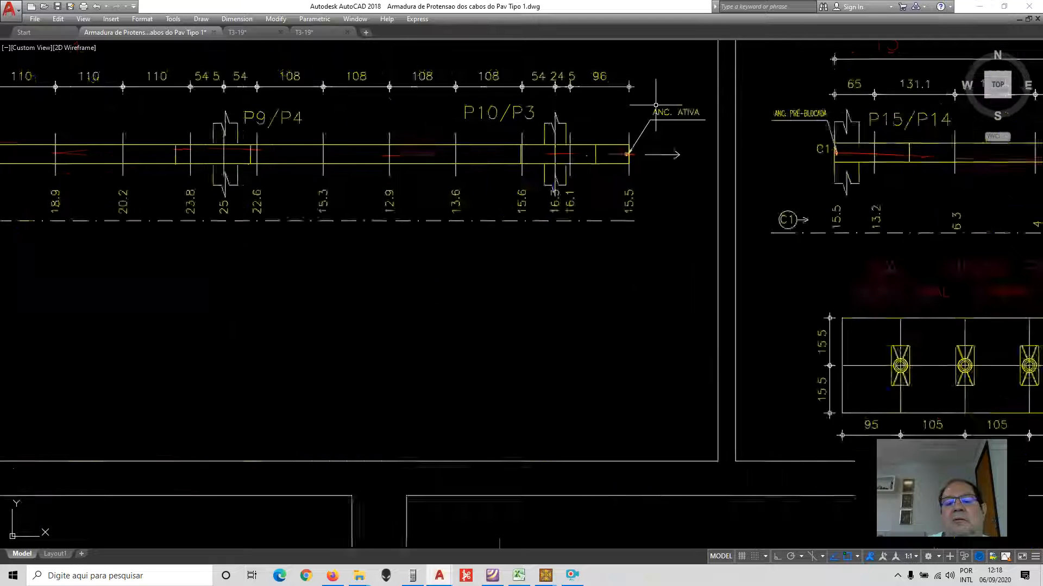
pyautogui.scroll(-4, 418, 157)
pyautogui.scroll(6, 110, 147)
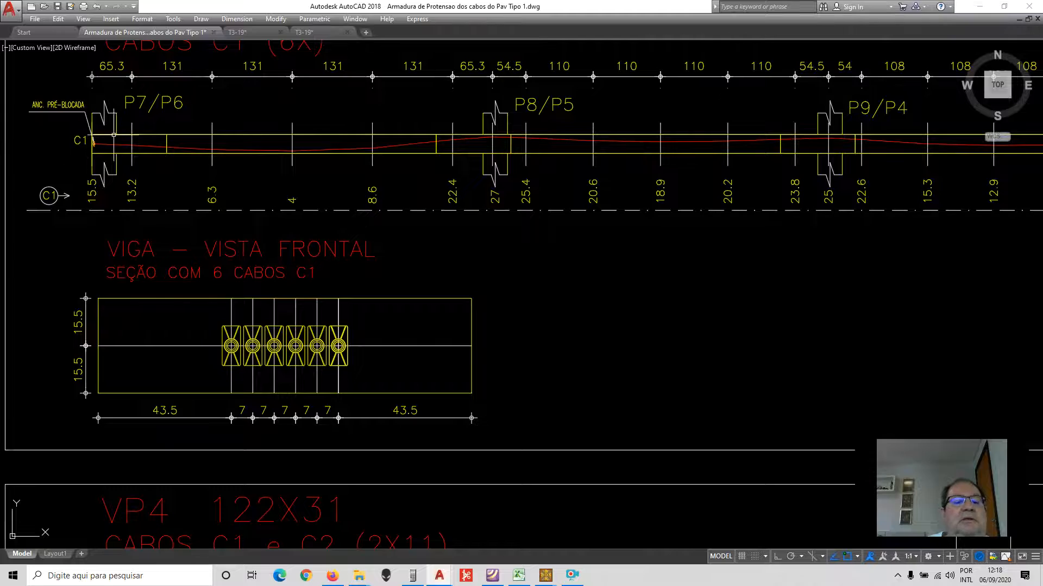
# - Examine beam VP5's front view and the profiles and ordinates of cables C1 to C4 between P12 and P4
pyautogui.scroll(-6, 114, 134)
pyautogui.scroll(5, 372, 213)
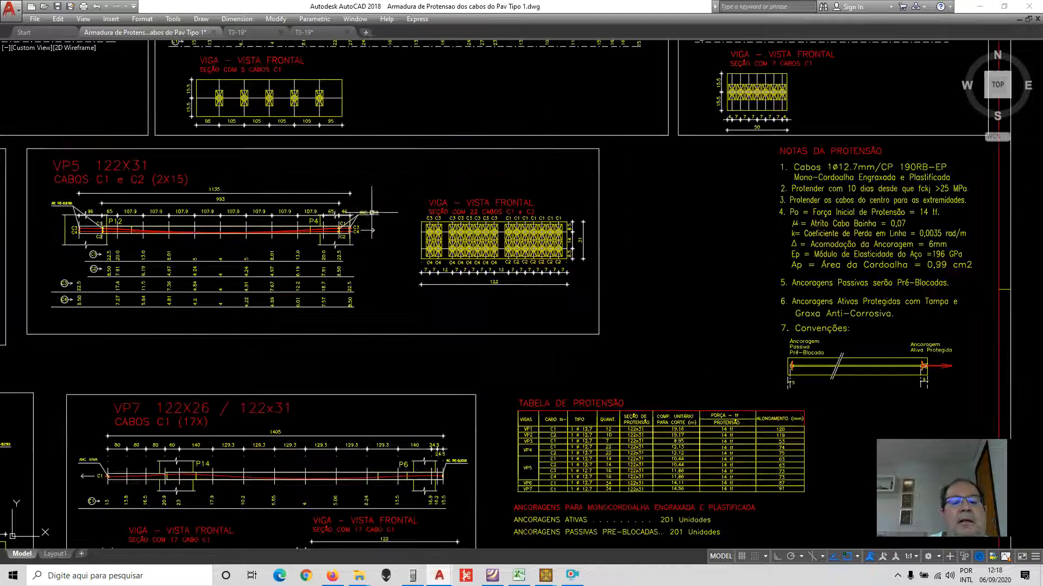
pyautogui.scroll(4, 372, 213)
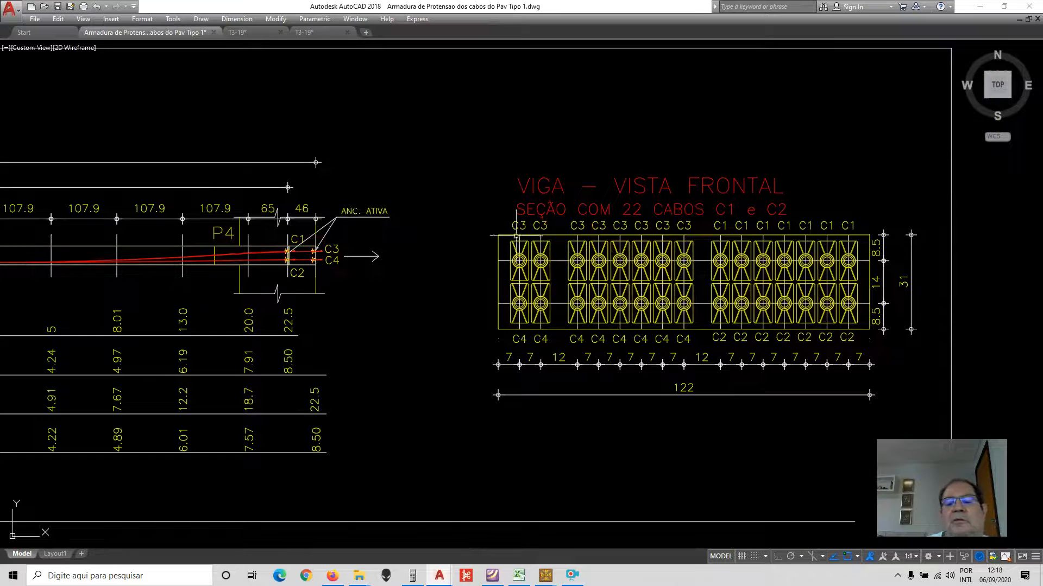
pyautogui.scroll(-4, 543, 257)
pyautogui.scroll(9, 318, 253)
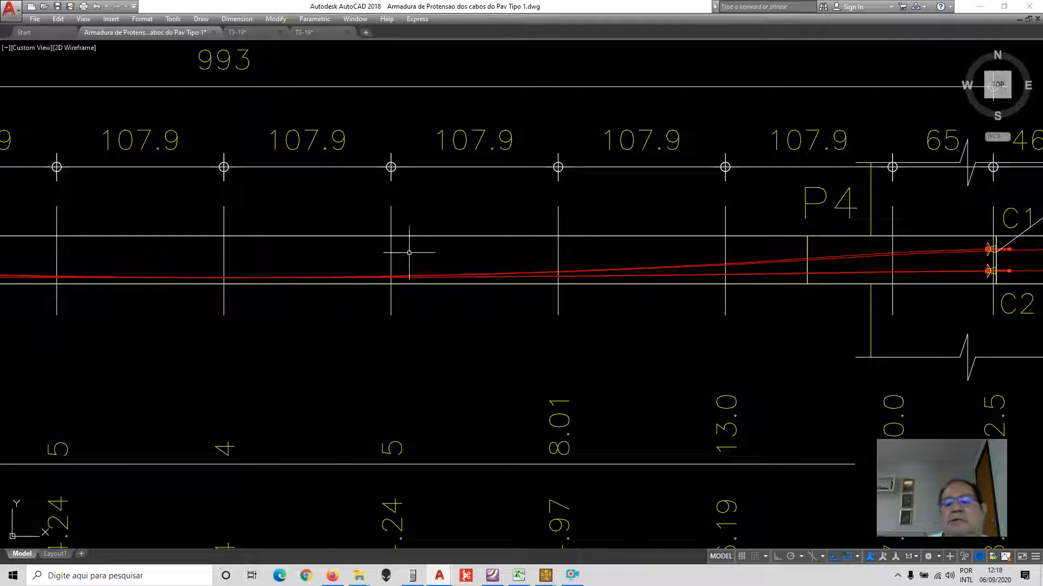
pyautogui.scroll(-3, 482, 214)
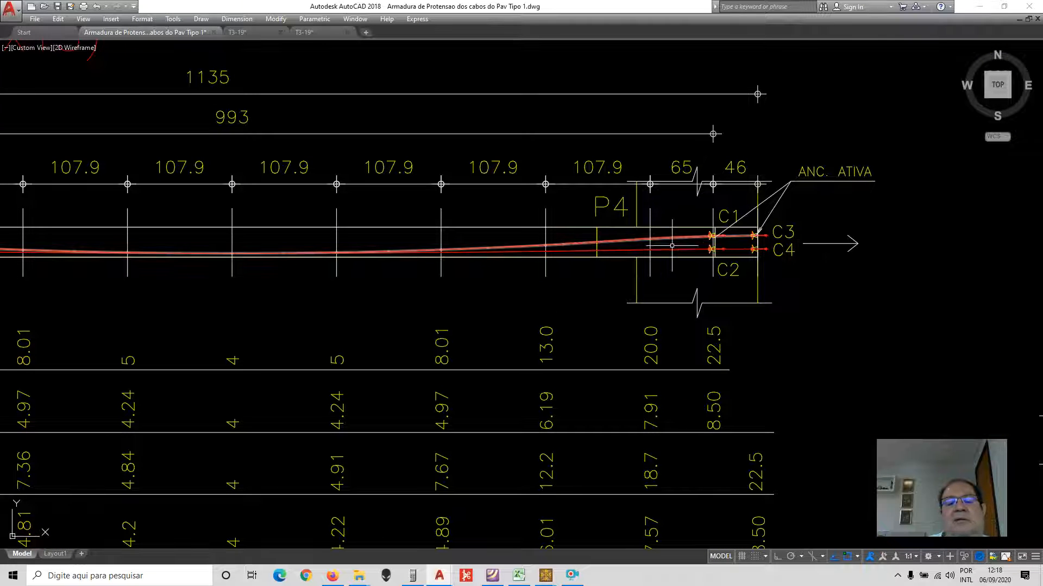
pyautogui.scroll(-2, 391, 244)
pyautogui.scroll(-2, 391, 244)
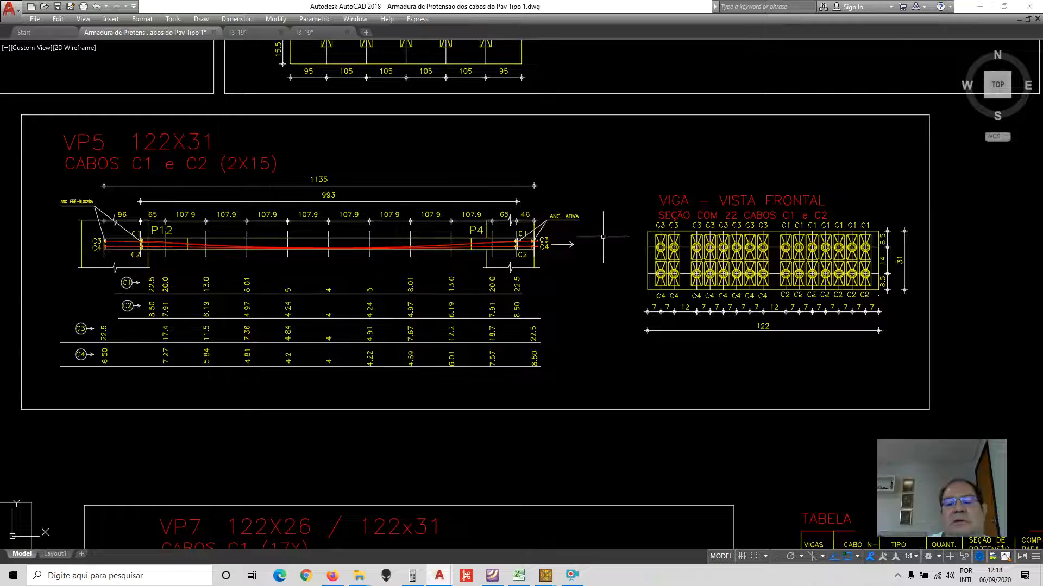
# - Examine the Tabela de Protensão, including the cable quantities, cutting lengths, prestressing forces and elongations of beams VP1 to VP7
pyautogui.scroll(-5, 523, 208)
pyautogui.scroll(6, 654, 334)
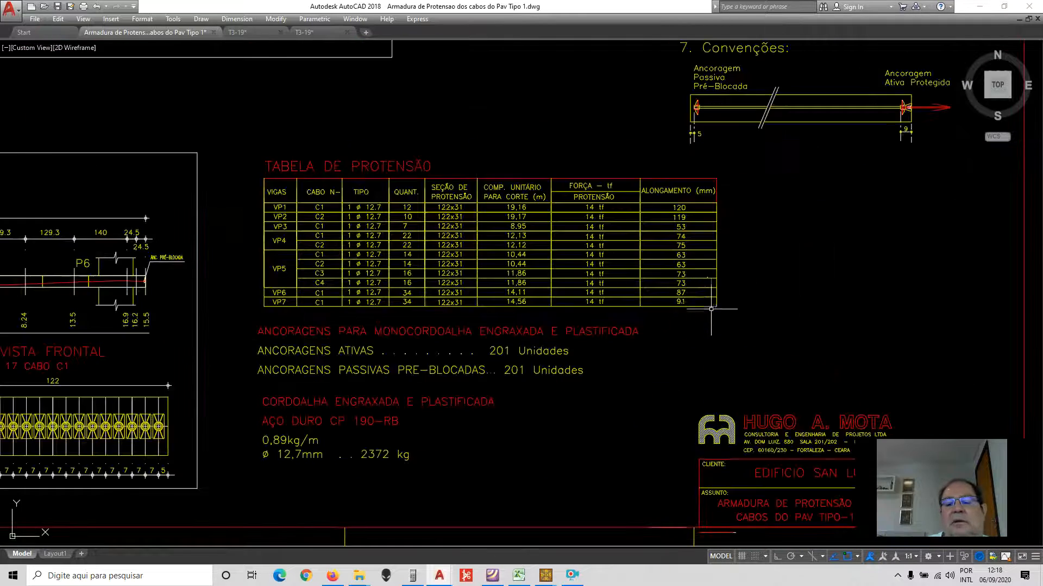
pyautogui.scroll(-2, 554, 244)
pyautogui.scroll(2, 271, 200)
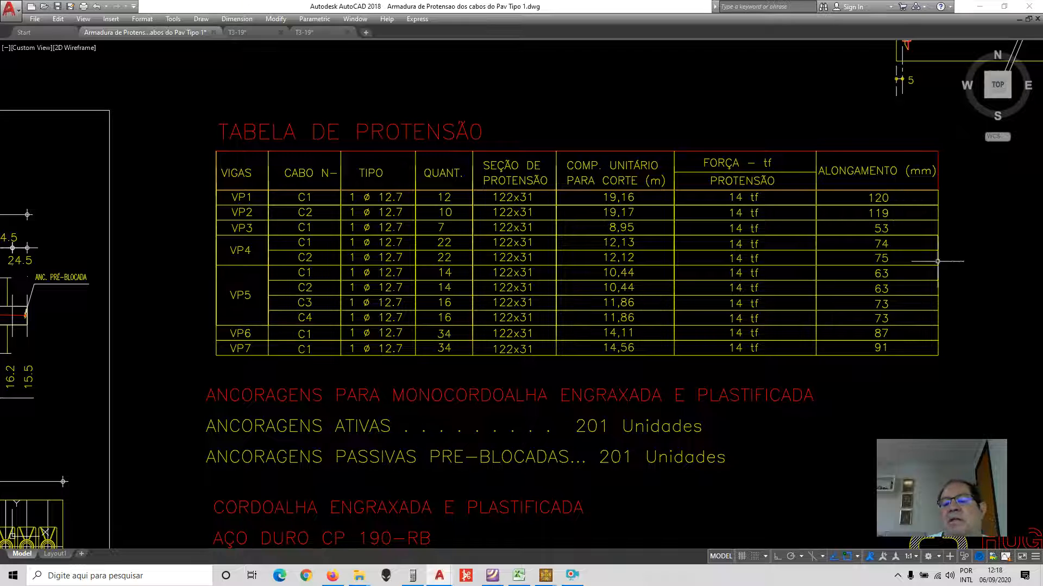
pyautogui.scroll(-4, 510, 251)
pyautogui.scroll(-1, 511, 250)
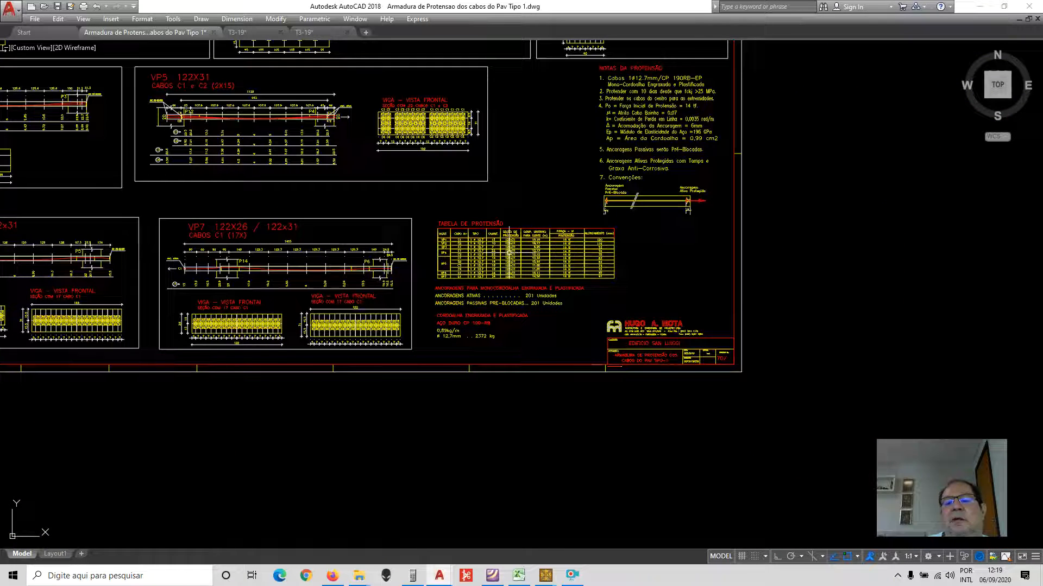
# - Read the Notas da Protensão, covering the cable specification, prestressing parameters, anchorage requirements and anchorage conventions
pyautogui.scroll(4, 712, 61)
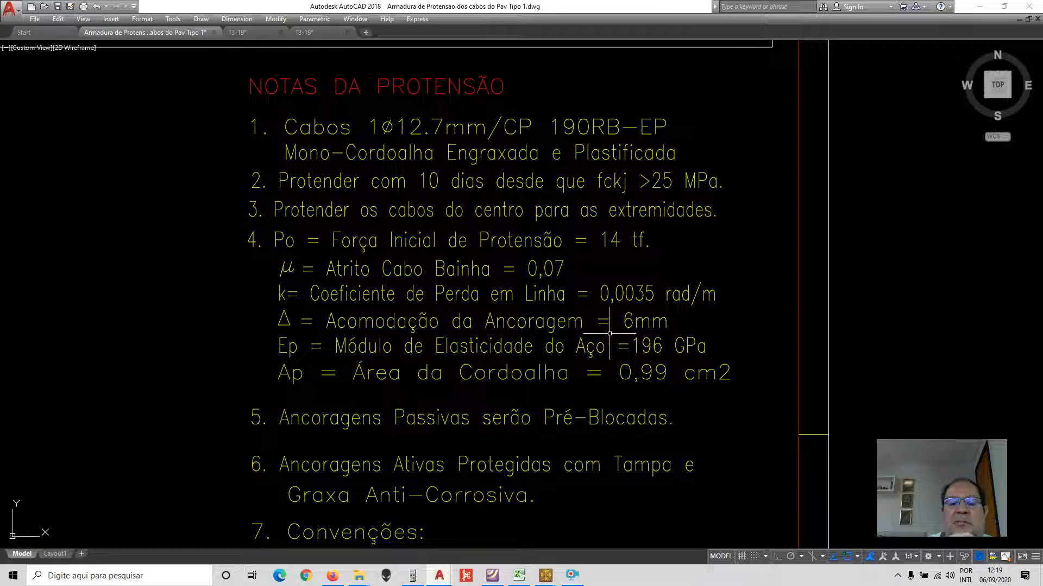
pyautogui.scroll(-2, 616, 282)
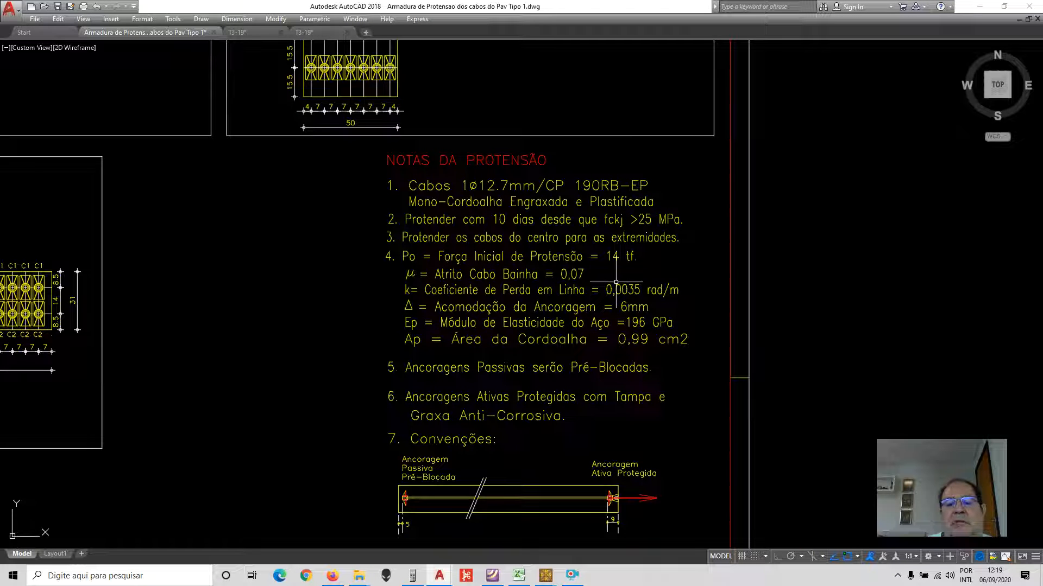
pyautogui.scroll(-2, 616, 282)
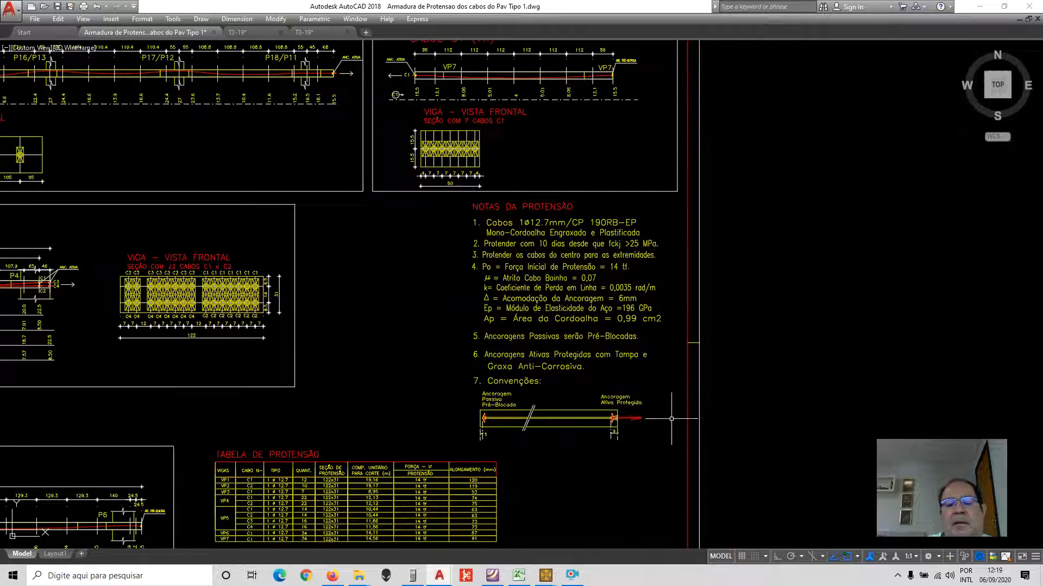
pyautogui.scroll(2, 653, 408)
pyautogui.scroll(-2, 605, 299)
pyautogui.scroll(2, 503, 435)
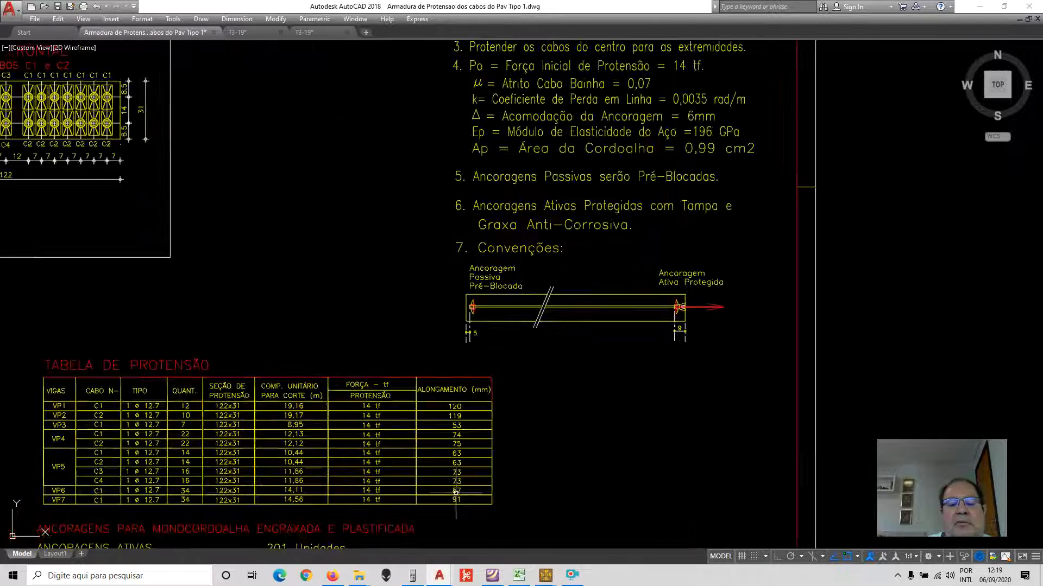
pyautogui.scroll(-4, 479, 372)
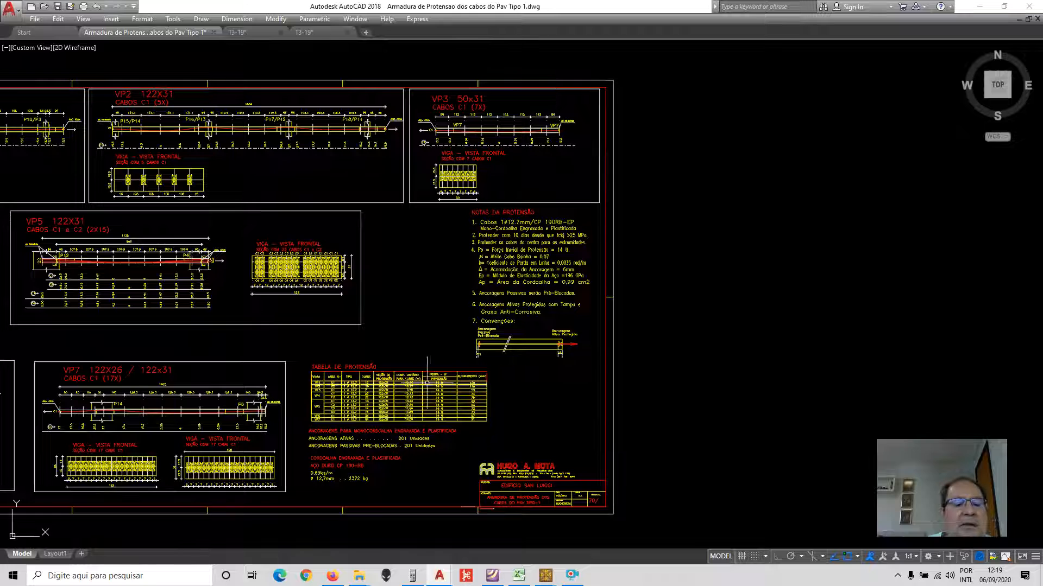
pyautogui.scroll(2, 137, 196)
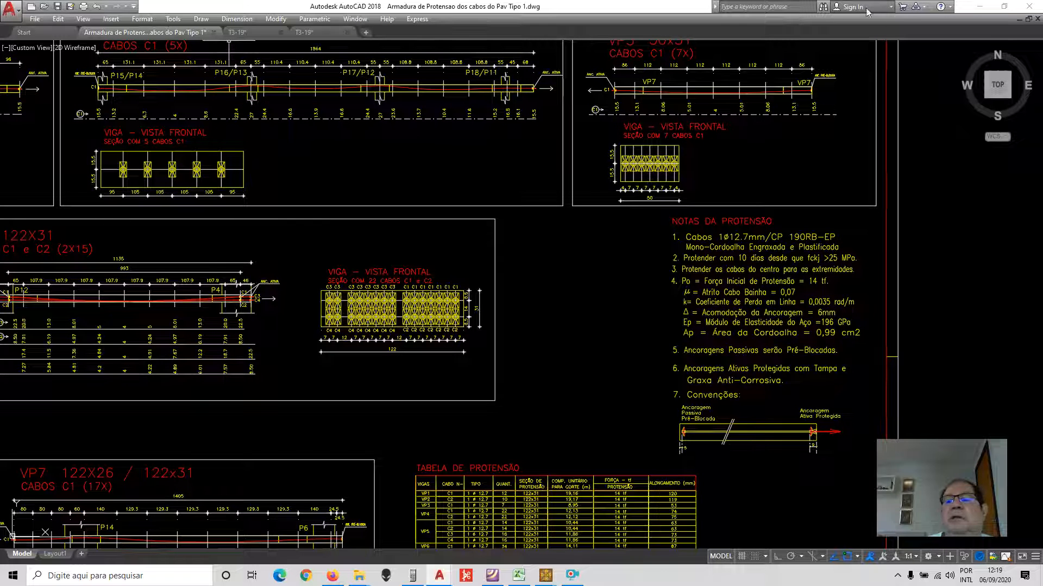
# - Leave the AutoCAD drawing for File Explorer and open the UFC folder on the DATA (D:) drive
pyautogui.click(979, 6)
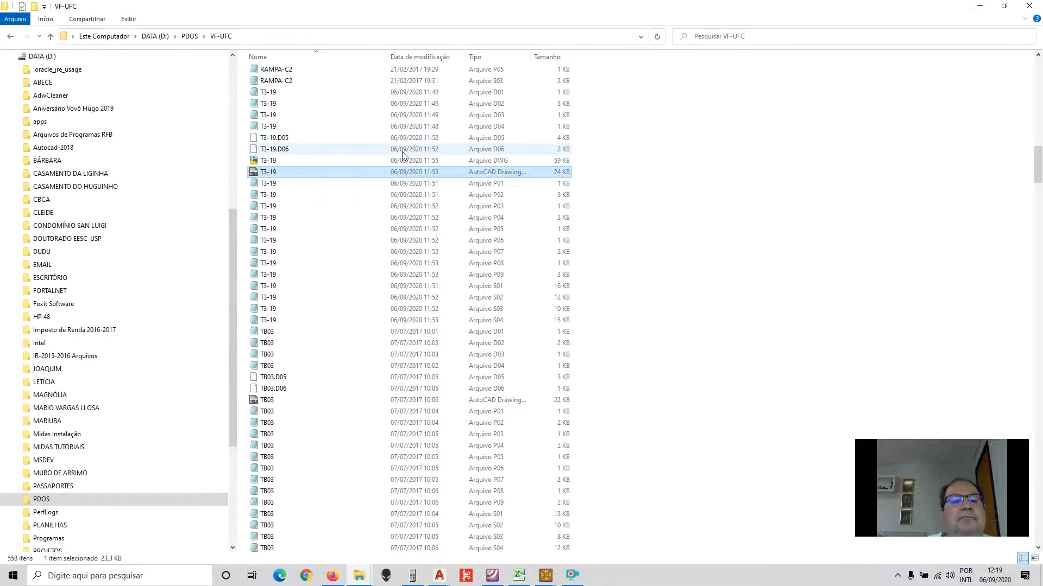
pyautogui.click(163, 38)
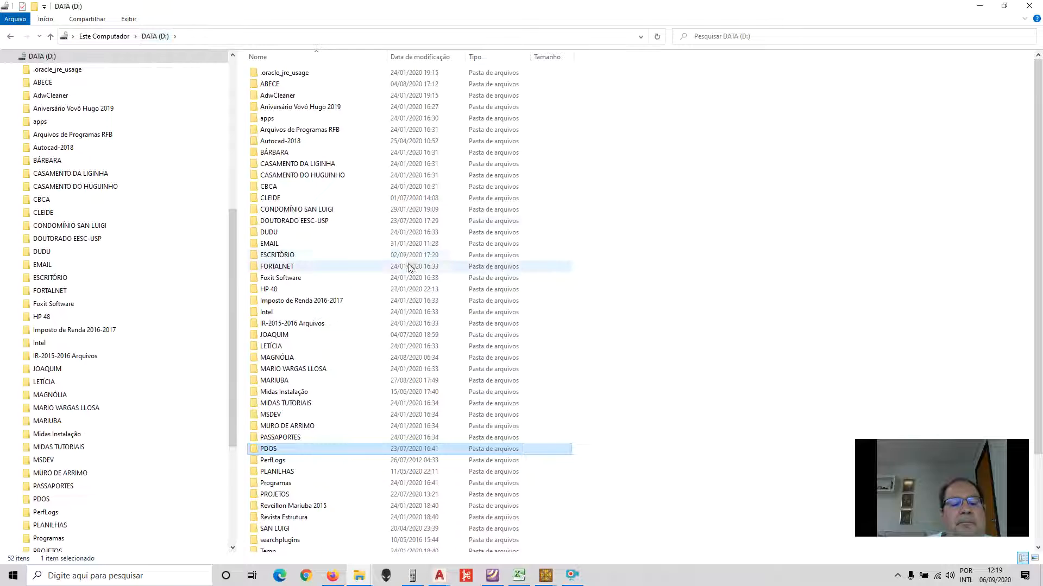
pyautogui.scroll(-3, 410, 272)
pyautogui.click(264, 478)
pyautogui.doubleClick(264, 478)
# - Open the VIGA FAIXA folder inside the PROTENDIDO folder
pyautogui.scroll(-7, 358, 413)
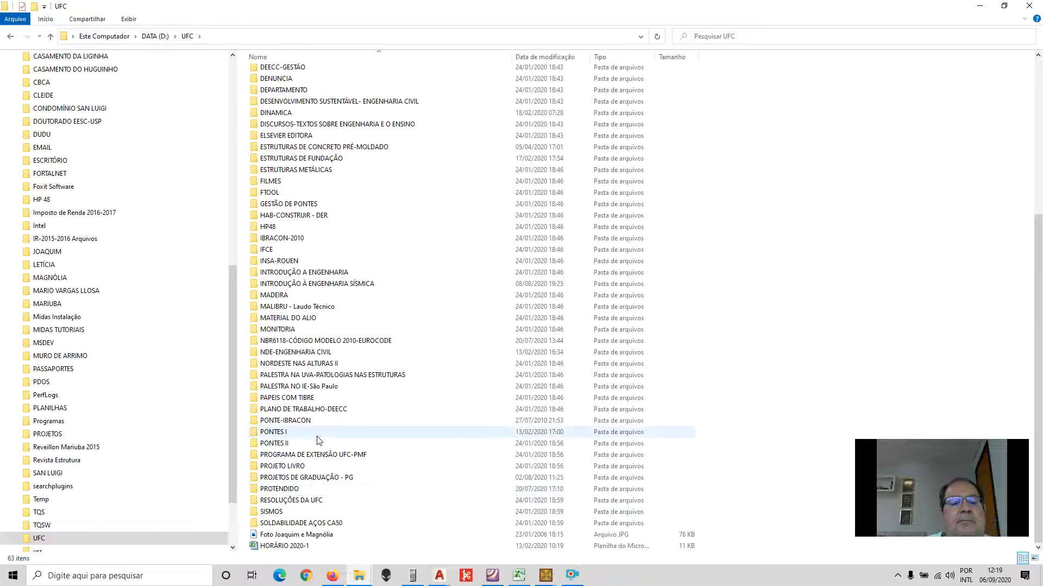
pyautogui.scroll(3, 318, 437)
pyautogui.scroll(3, 318, 439)
pyautogui.scroll(-6, 304, 467)
pyautogui.click(293, 490)
pyautogui.doubleClick(293, 490)
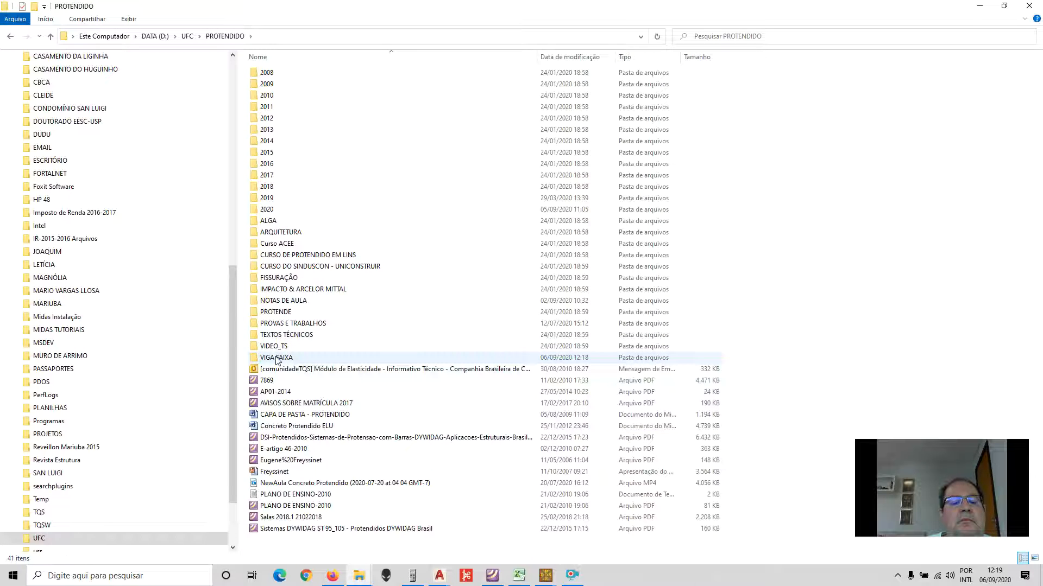
pyautogui.doubleClick(346, 360)
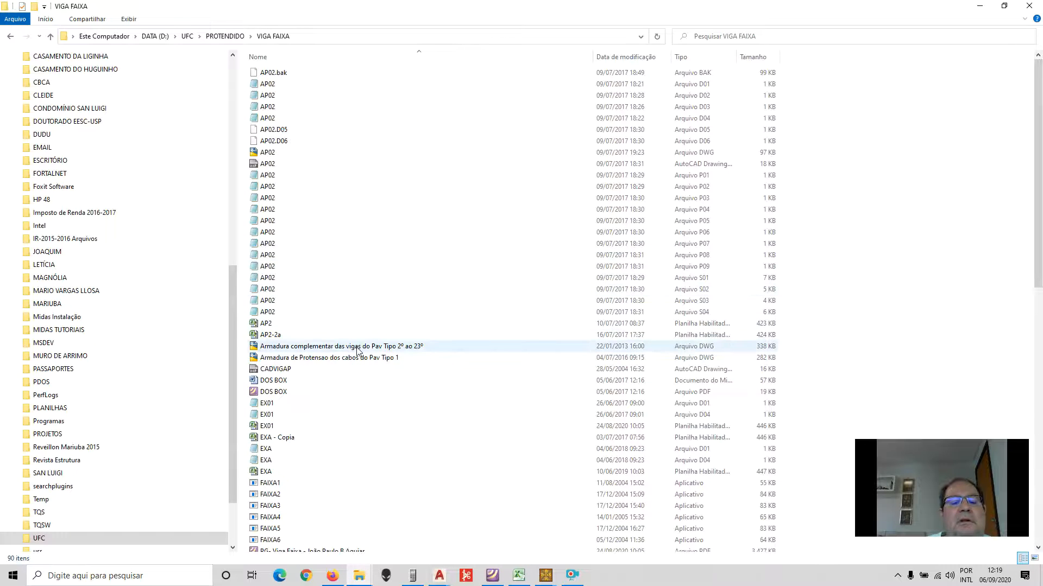
# - Open the drawing "Armadura complementar das vigas do Pav Tipo 2º ao 23º" from the VIGA FAIXA folder and locate beam VP1
pyautogui.click(357, 348)
pyautogui.doubleClick(356, 348)
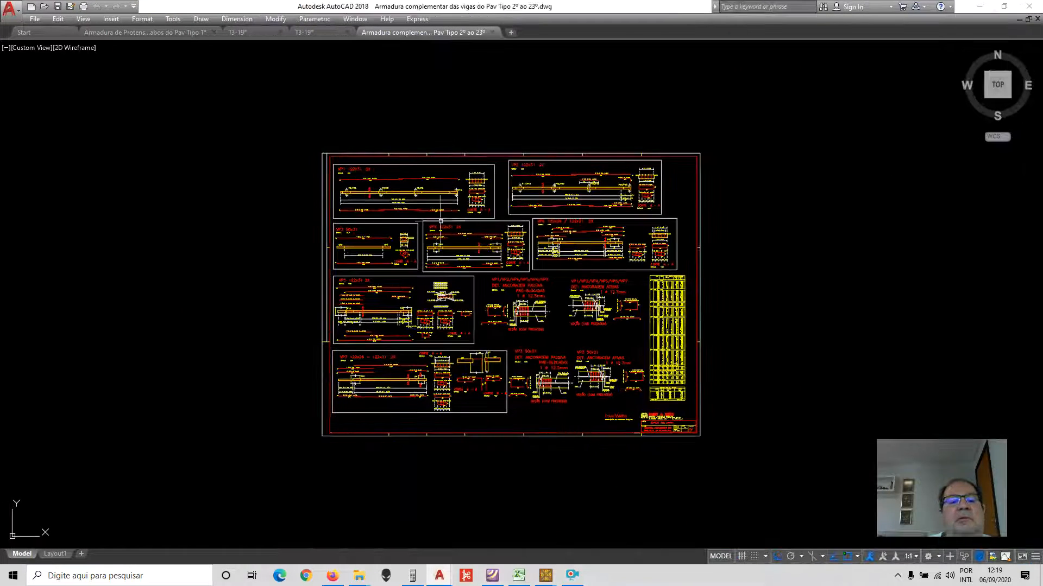
pyautogui.scroll(8, 387, 194)
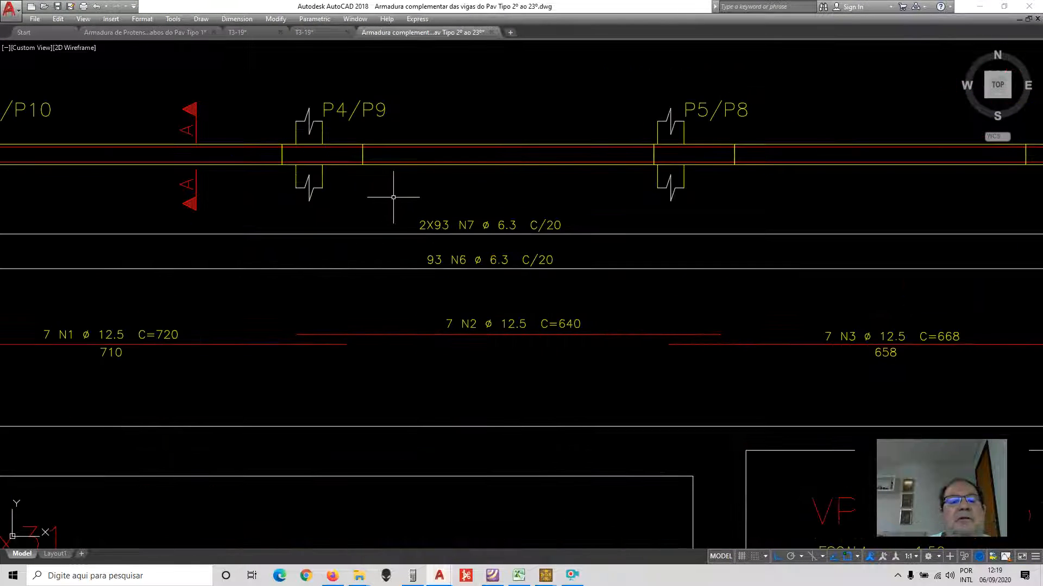
pyautogui.scroll(-3, 361, 179)
pyautogui.scroll(-2, 274, 205)
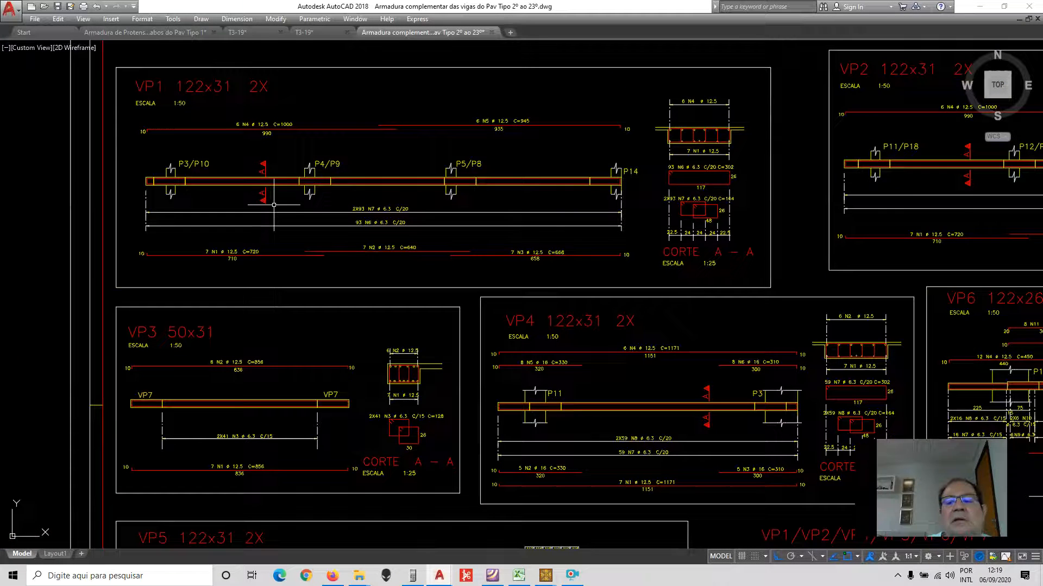
# - Examine Corte A-A of beam VP1, covering the upper and lower longitudinal bars and the N6 and N7 stirrups
pyautogui.scroll(8, 697, 131)
pyautogui.scroll(-4, 697, 131)
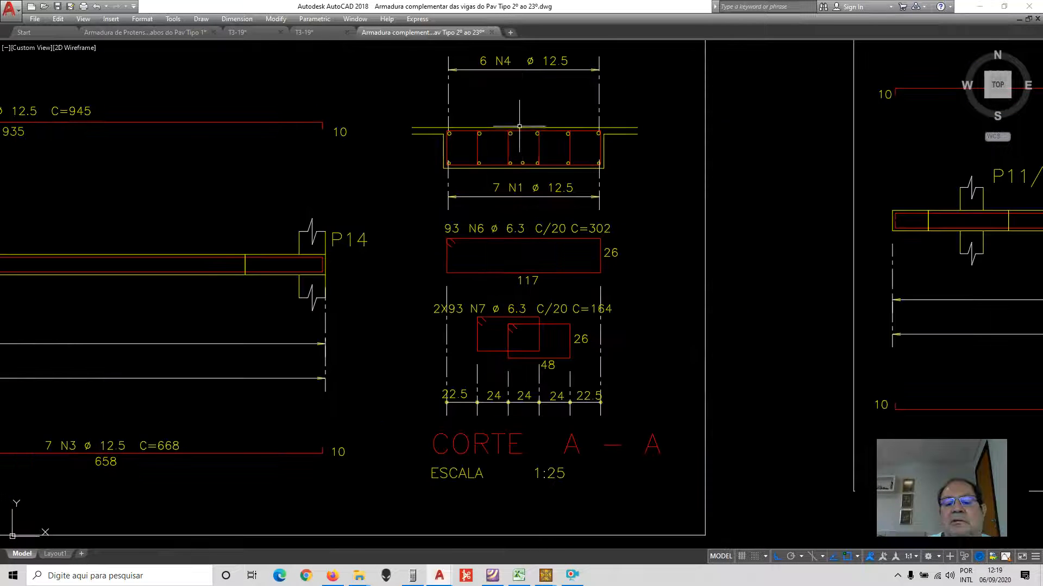
pyautogui.scroll(2, 623, 315)
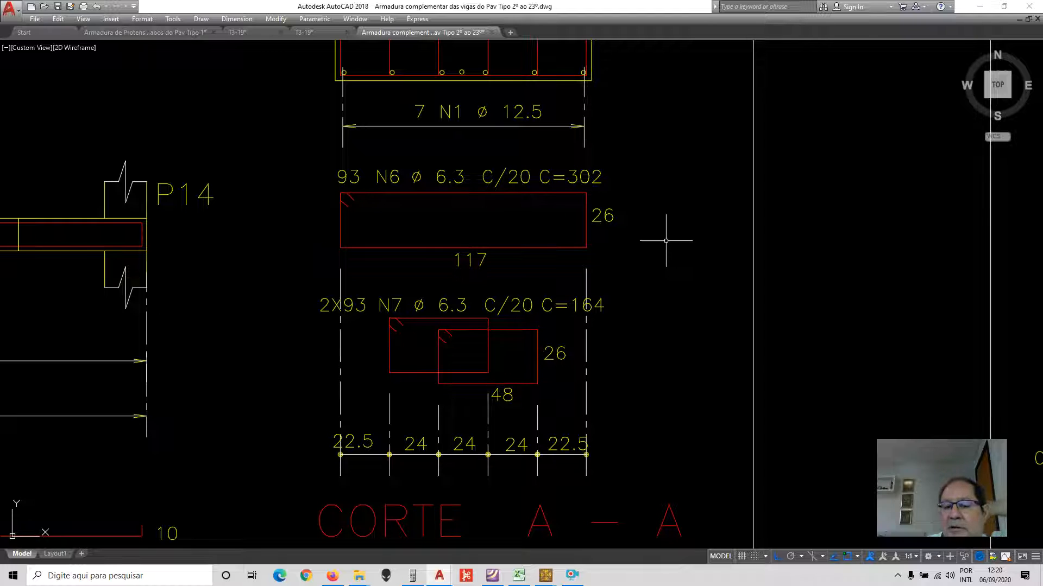
pyautogui.scroll(-6, 666, 241)
pyautogui.scroll(6, 600, 108)
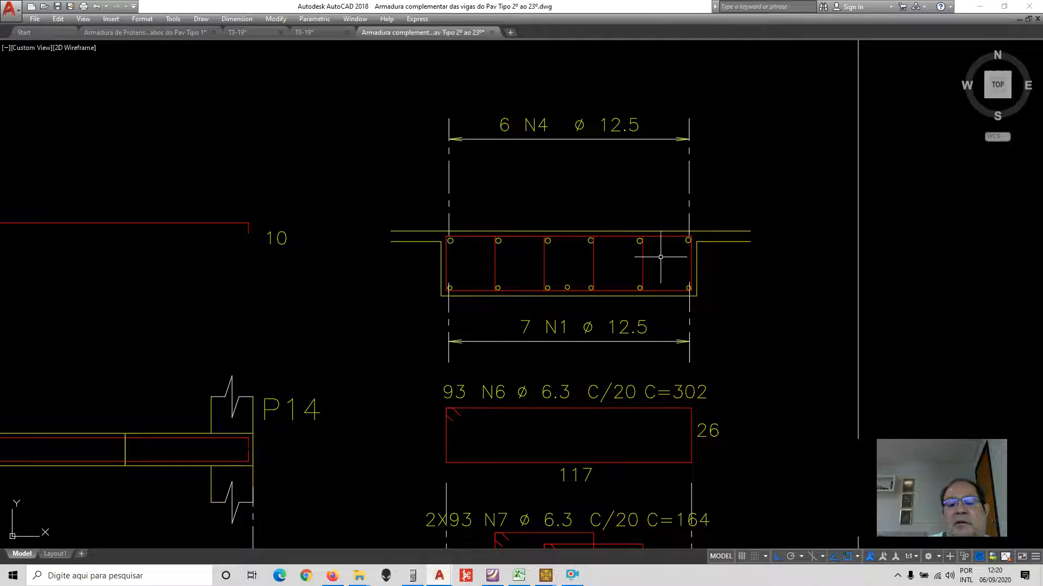
# - Examine VP1's longitudinal view between P3/P10 and P14, comparing the bar laps and stirrup spacing with its cross-section
pyautogui.scroll(-5, 661, 257)
pyautogui.scroll(5, 459, 314)
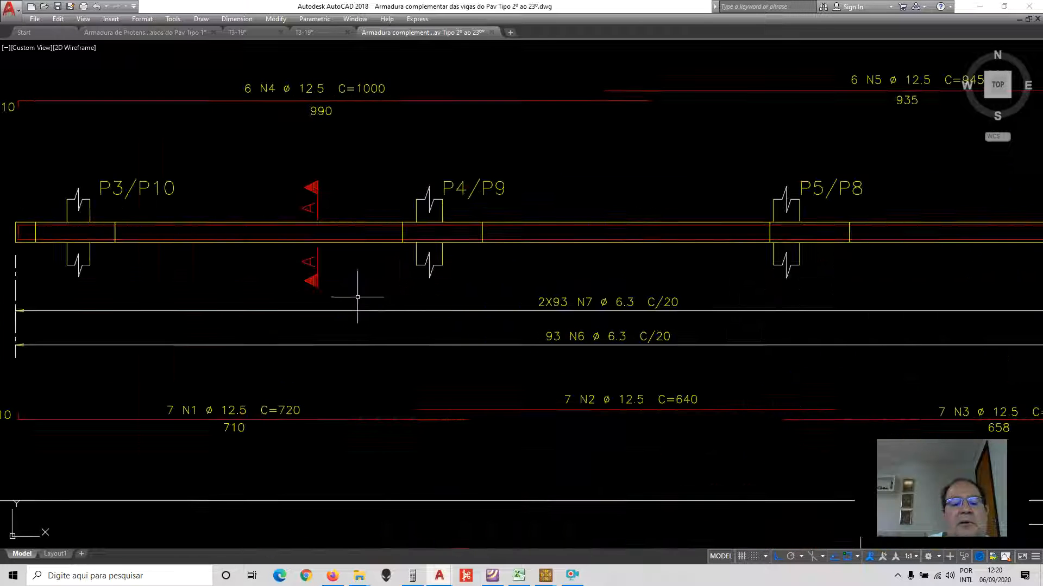
pyautogui.scroll(-5, 326, 272)
pyautogui.scroll(5, 174, 266)
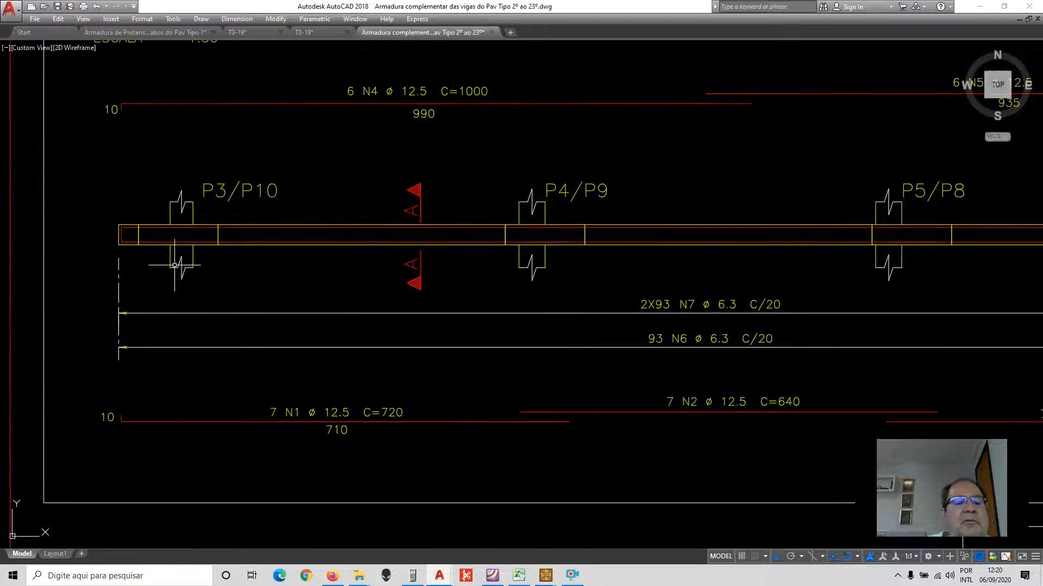
pyautogui.scroll(-5, 174, 266)
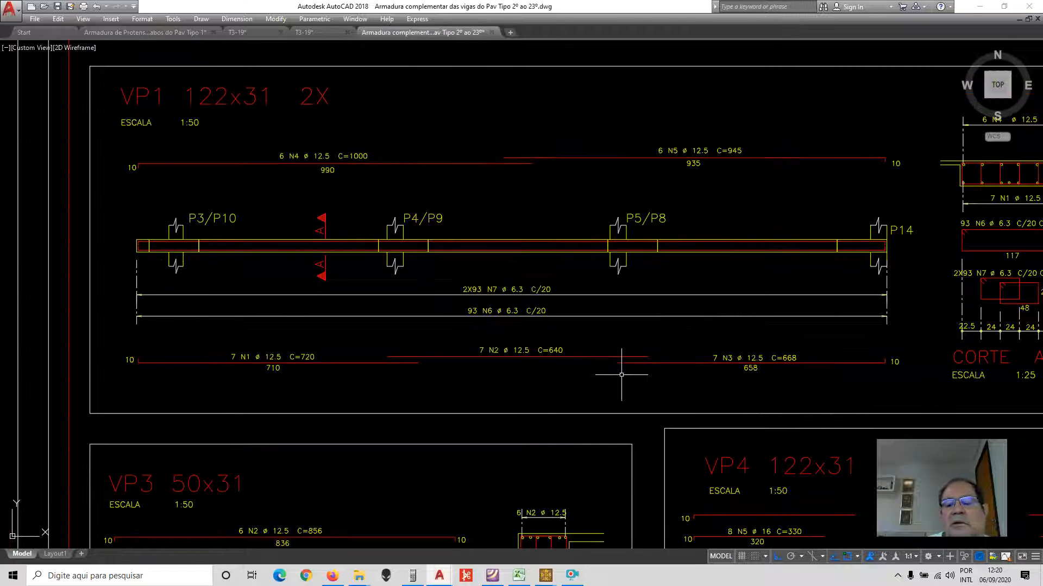
pyautogui.scroll(5, 617, 368)
pyautogui.scroll(-5, 389, 291)
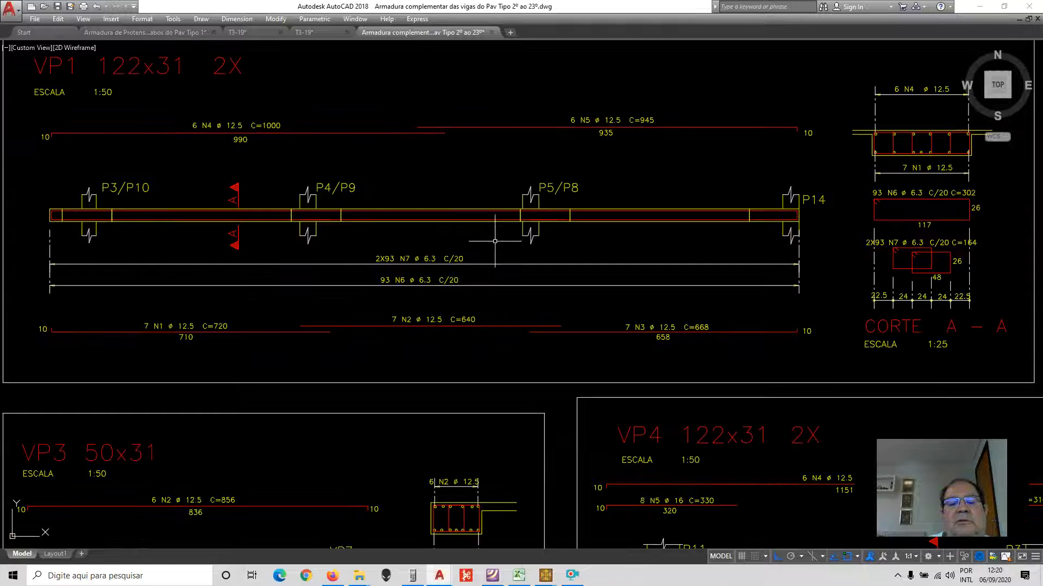
pyautogui.scroll(5, 454, 255)
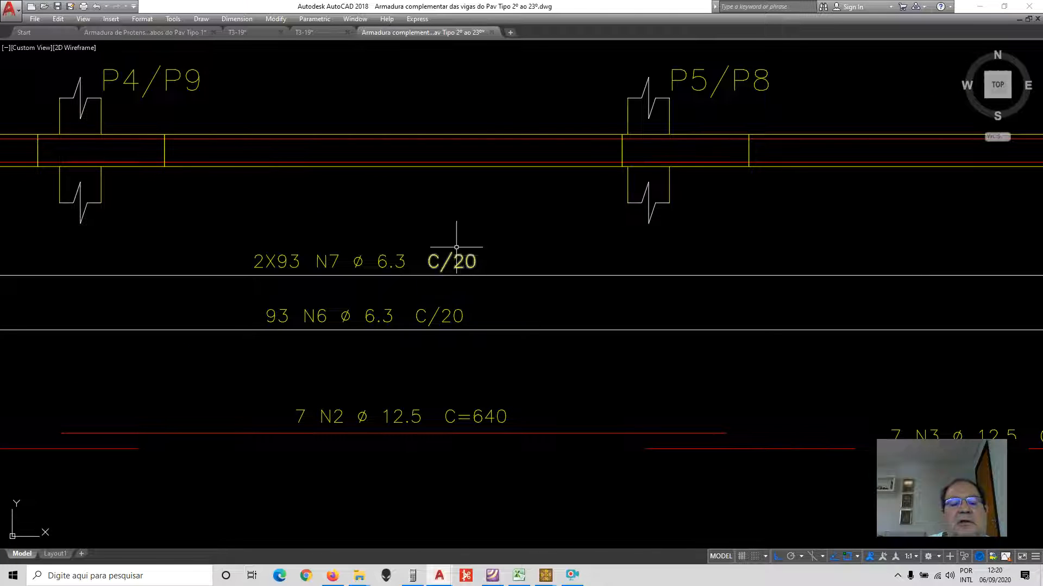
pyautogui.scroll(-4, 371, 230)
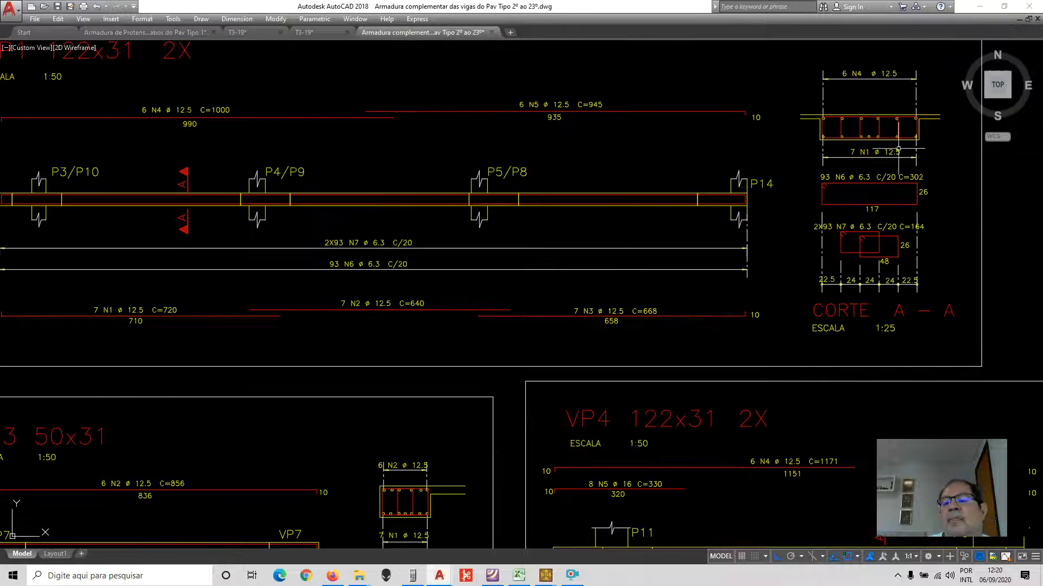
pyautogui.scroll(2, 899, 148)
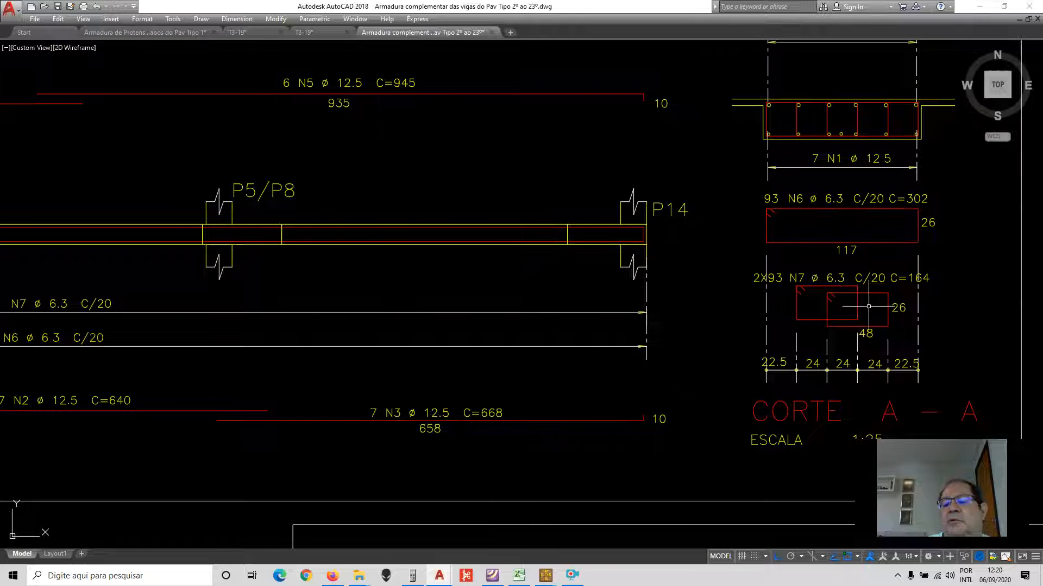
pyautogui.scroll(-5, 679, 196)
pyautogui.scroll(-2, 390, 195)
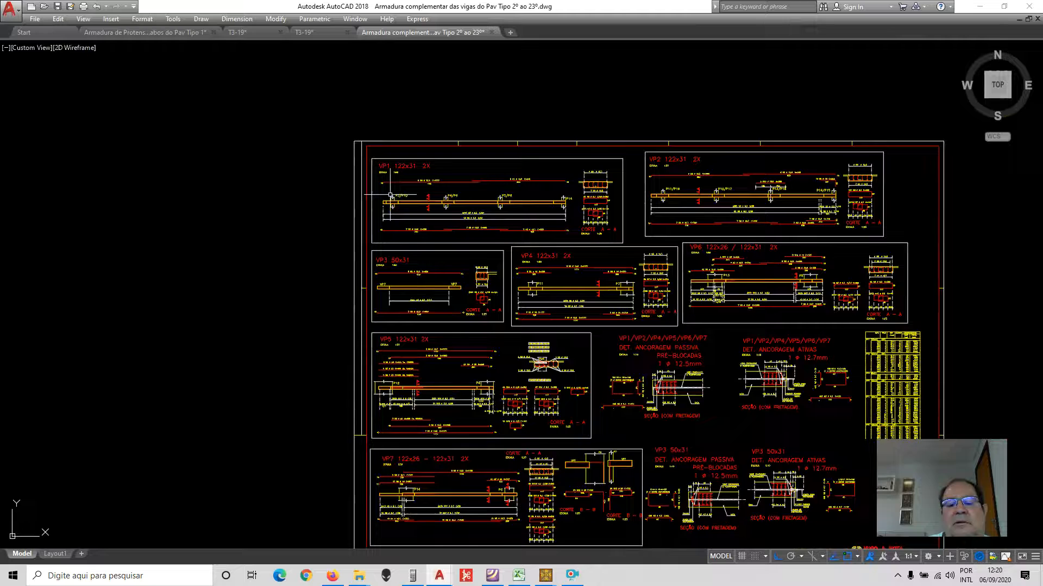
# - Inspect the stirrup distribution along beam VP5, especially the closer spacing near column P4
pyautogui.scroll(6, 468, 413)
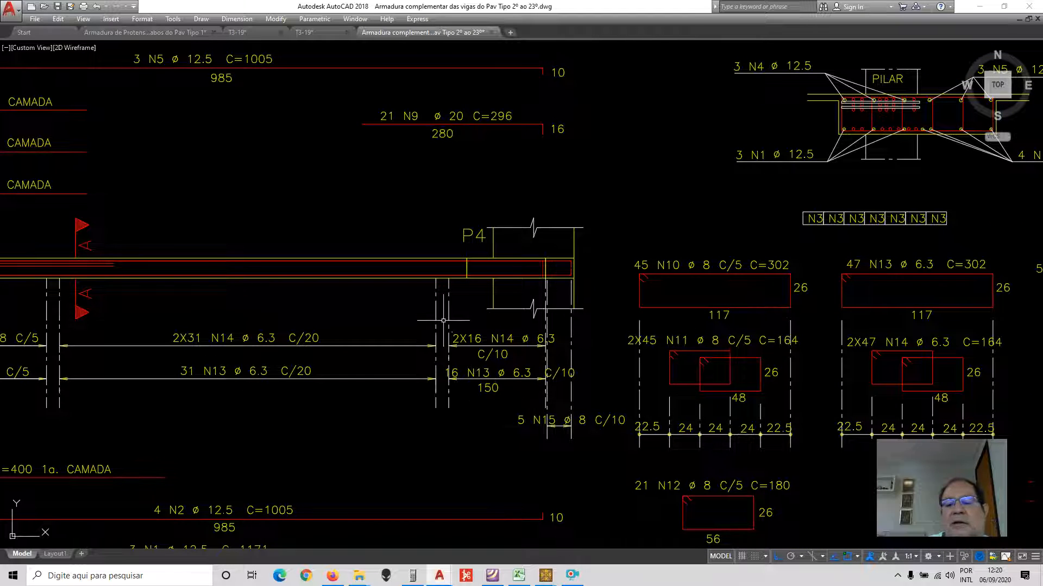
pyautogui.scroll(-6, 453, 326)
pyautogui.scroll(6, 470, 393)
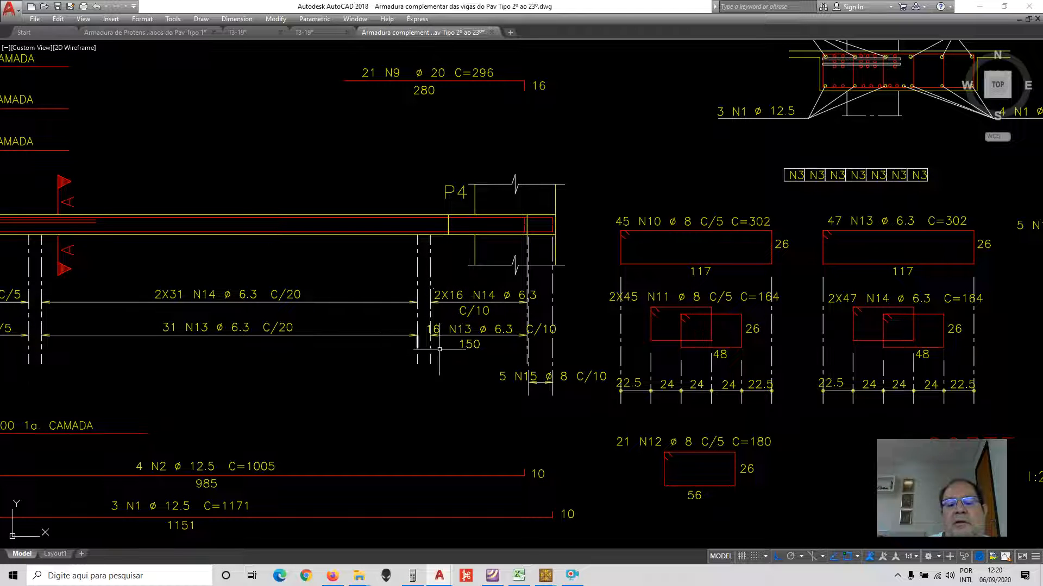
pyautogui.scroll(2, 495, 316)
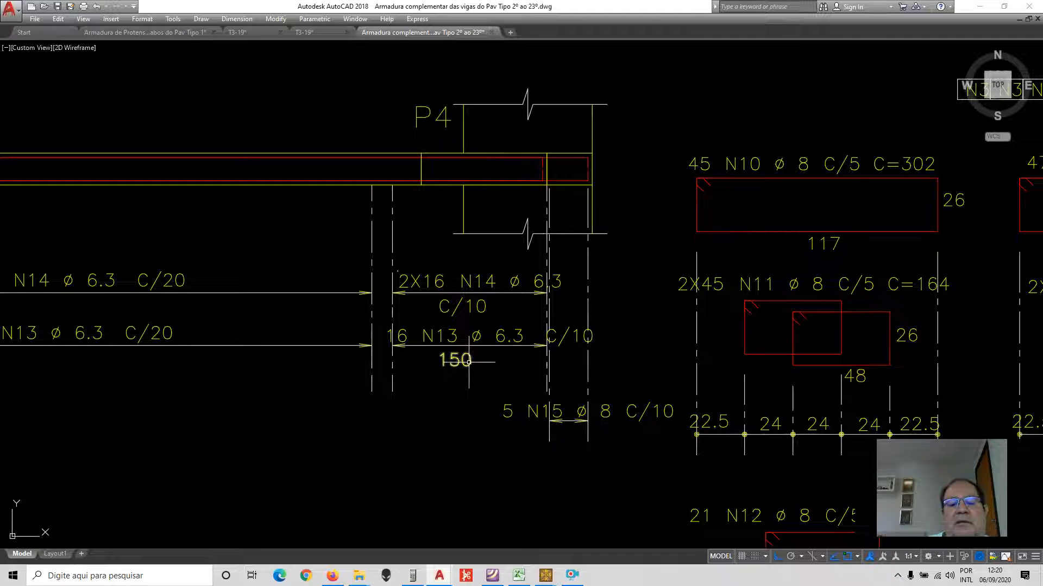
pyautogui.scroll(-4, 584, 313)
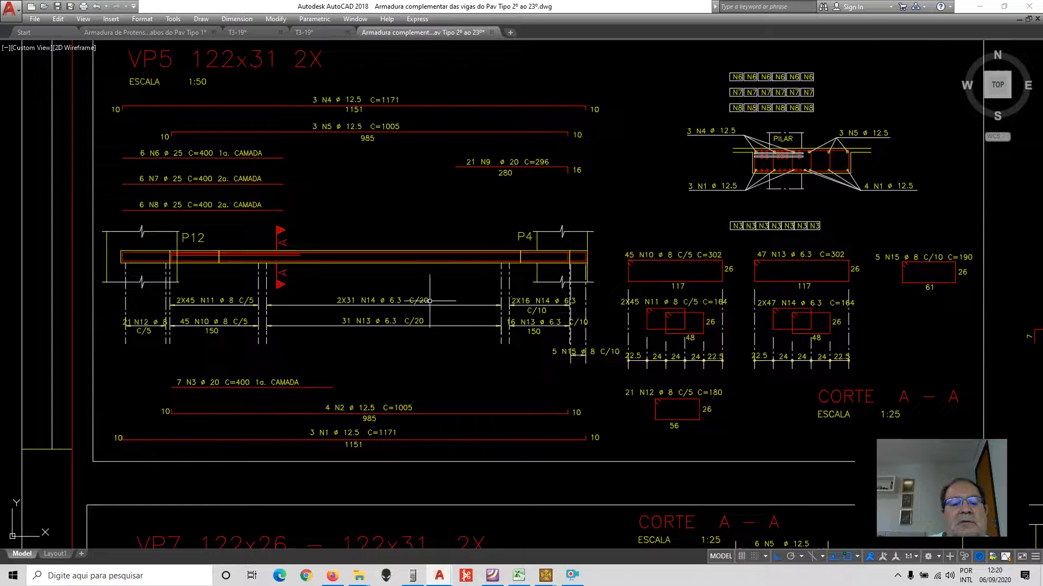
pyautogui.scroll(2, 411, 300)
pyautogui.scroll(-2, 379, 302)
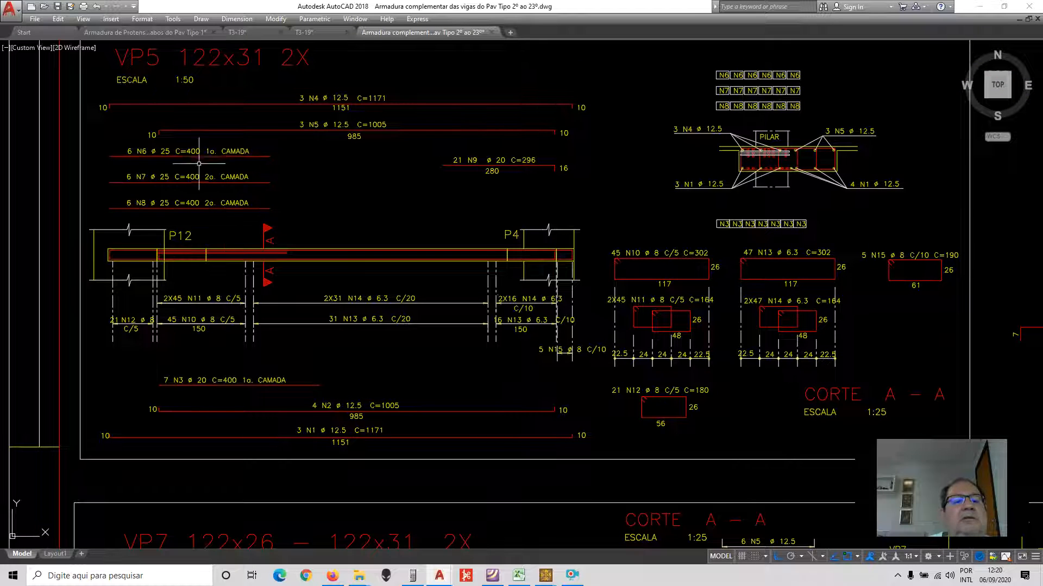
# - Review VP5's layered upper bars N6, N7 and N8 near column P12, and look over the reinforcement of beam VP7
pyautogui.scroll(-2, 168, 188)
pyautogui.scroll(-1, 167, 188)
pyautogui.scroll(3, 169, 179)
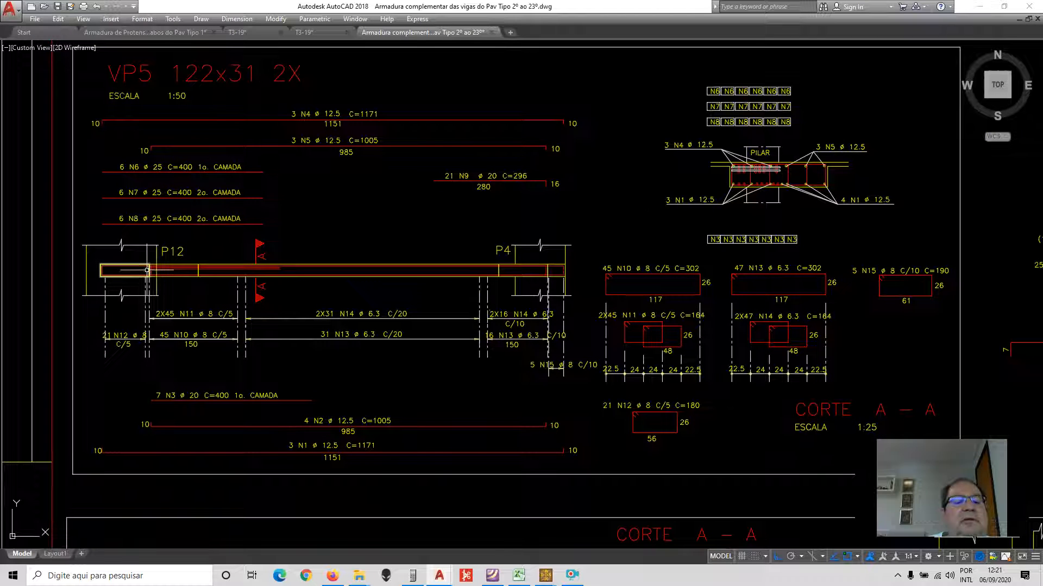
pyautogui.scroll(2, 169, 190)
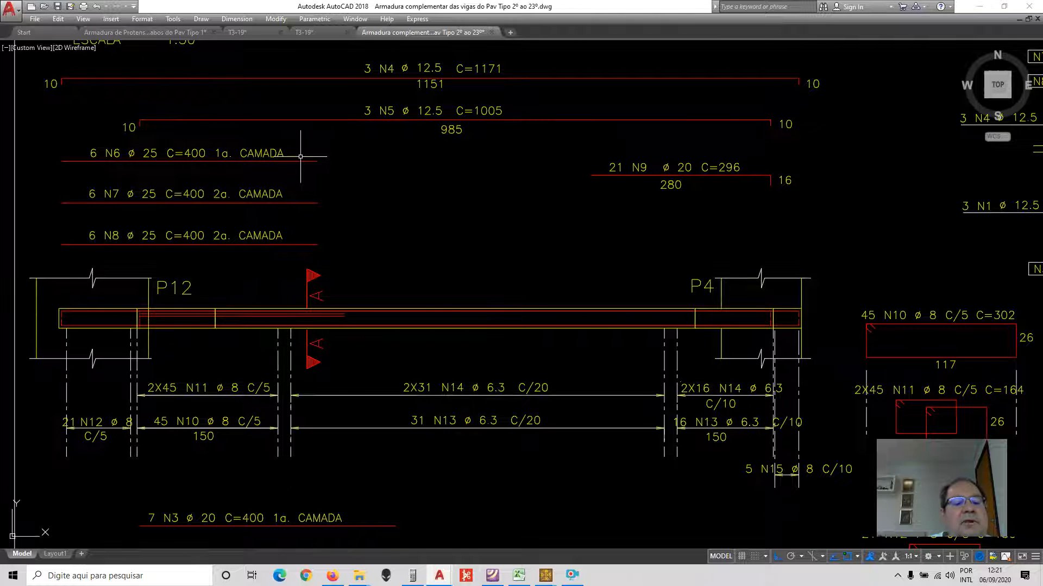
pyautogui.scroll(-2, 300, 156)
pyautogui.scroll(-2, 300, 156)
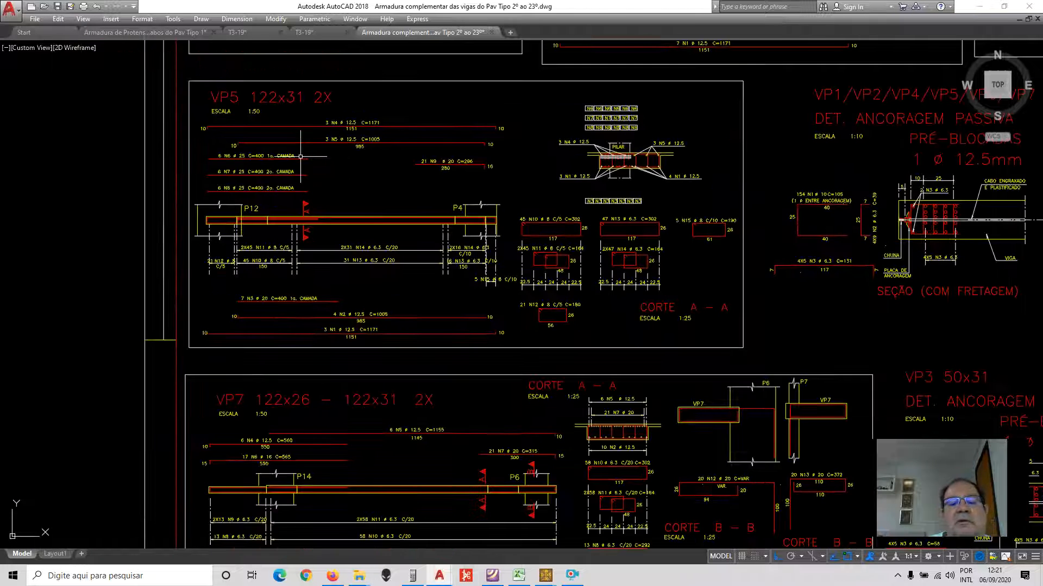
pyautogui.scroll(-2, 315, 157)
pyautogui.scroll(2, 355, 377)
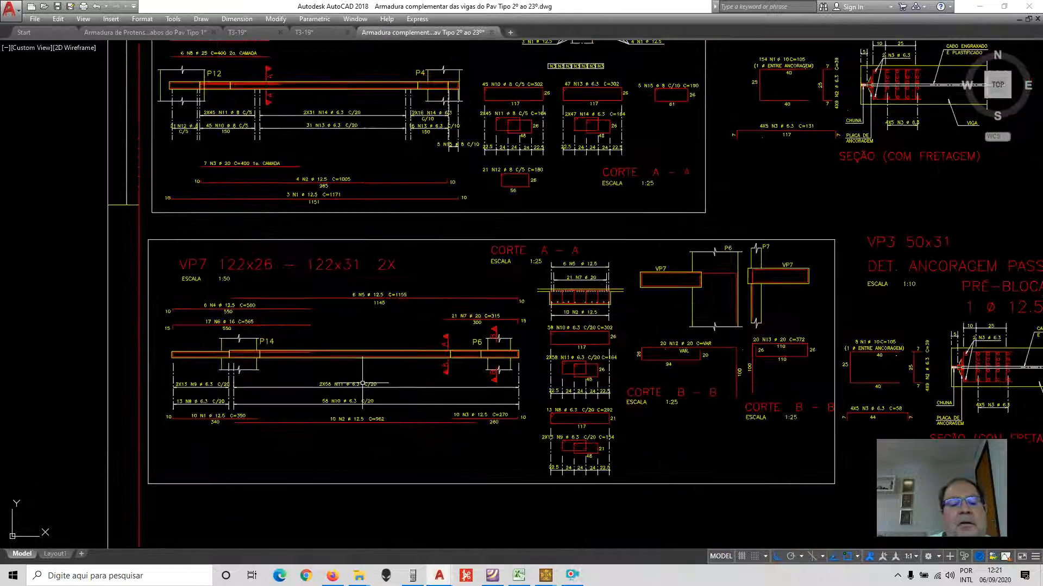
# - Study the pre-blocked passive anchorage detail for VP1/VP2/VP4/VP5/VP6/VP7, including the anchor plate, wedge and confinement reinforcement (fretagem)
pyautogui.scroll(-5, 288, 304)
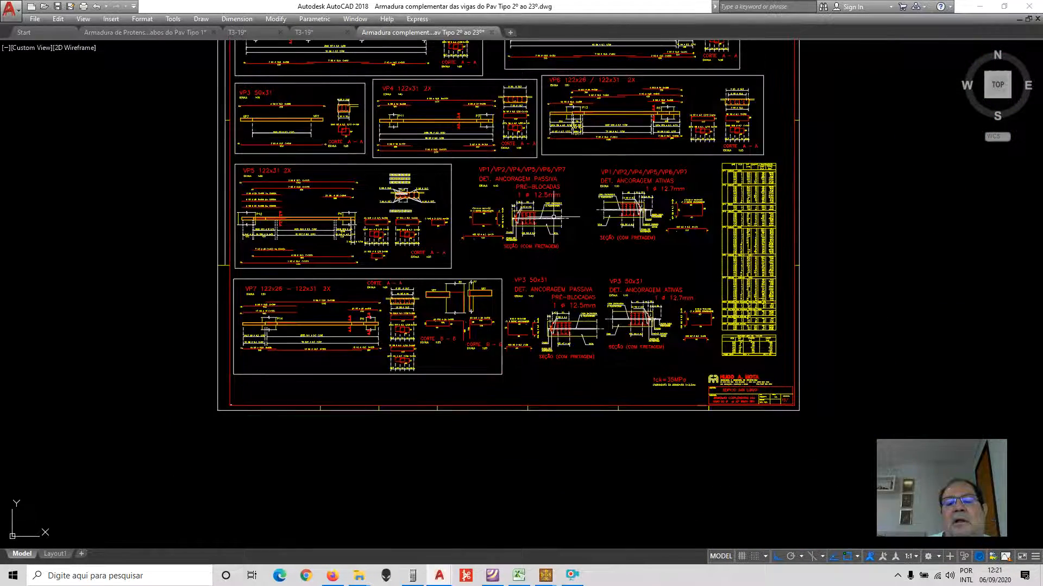
pyautogui.scroll(6, 529, 206)
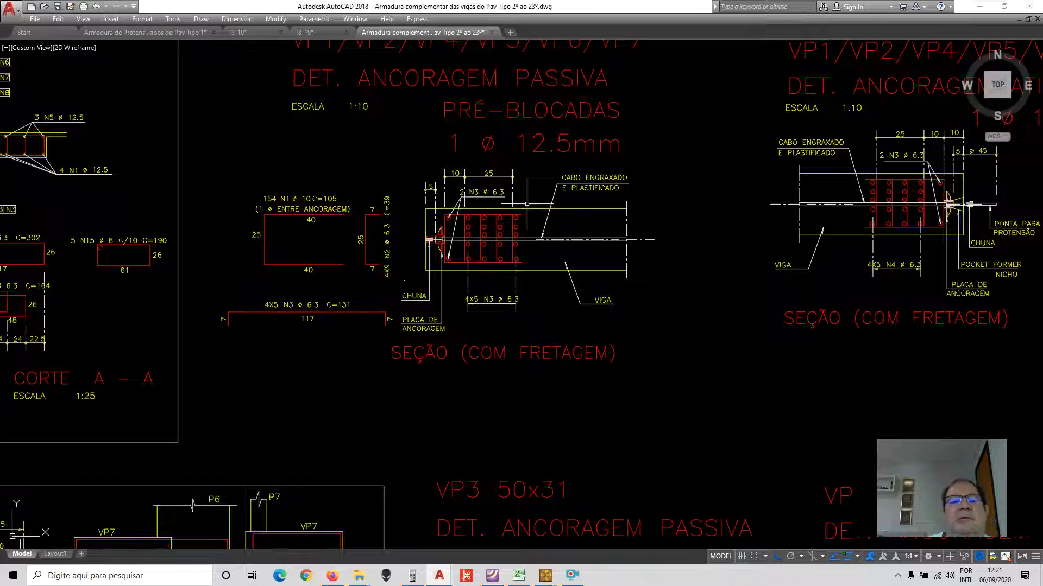
pyautogui.scroll(2, 527, 203)
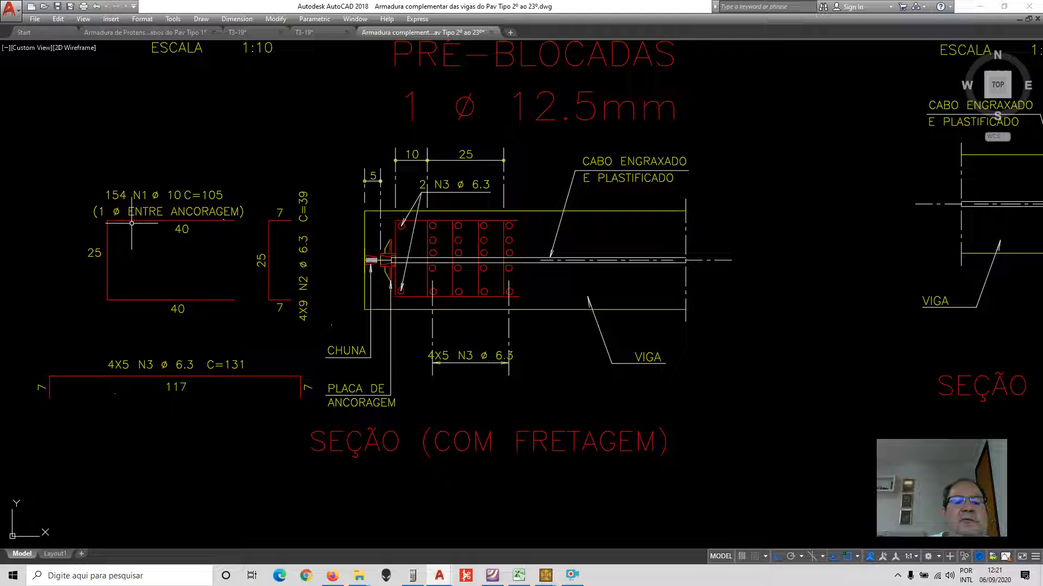
pyautogui.scroll(2, 415, 218)
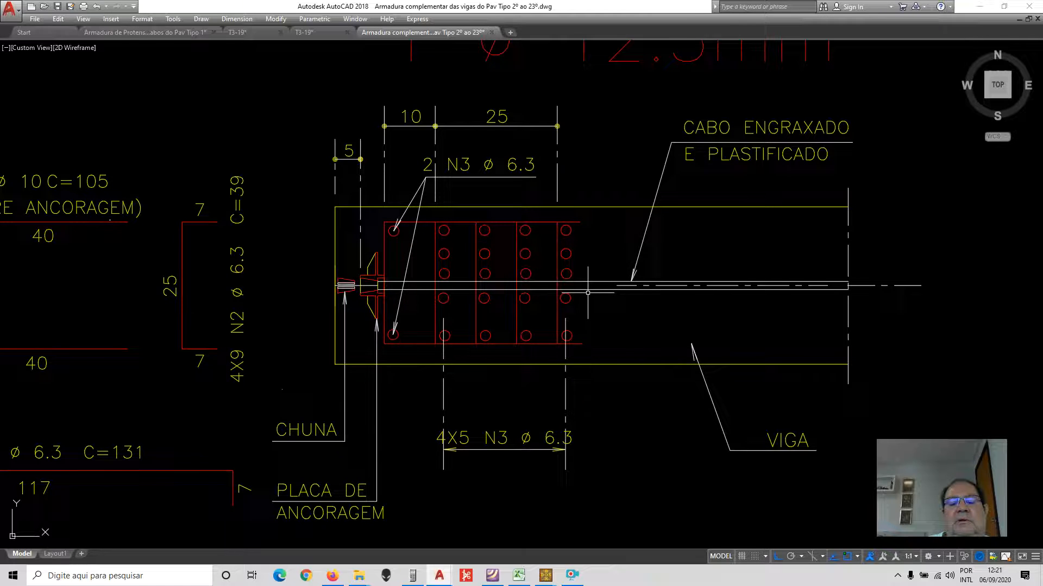
pyautogui.scroll(-8, 380, 240)
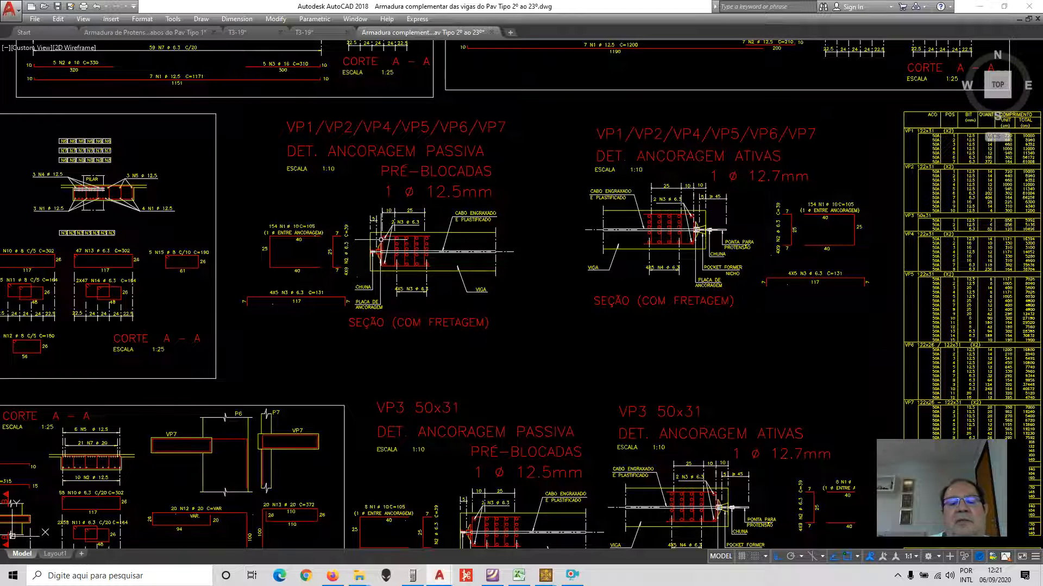
pyautogui.scroll(2, 409, 230)
pyautogui.scroll(-2, 409, 230)
pyautogui.scroll(4, 410, 230)
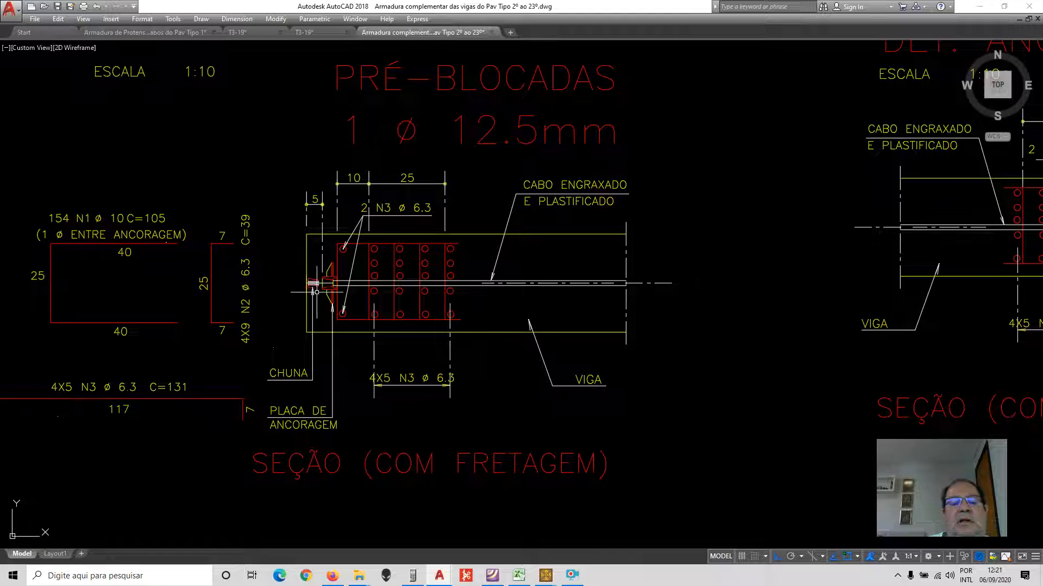
pyautogui.scroll(4, 342, 280)
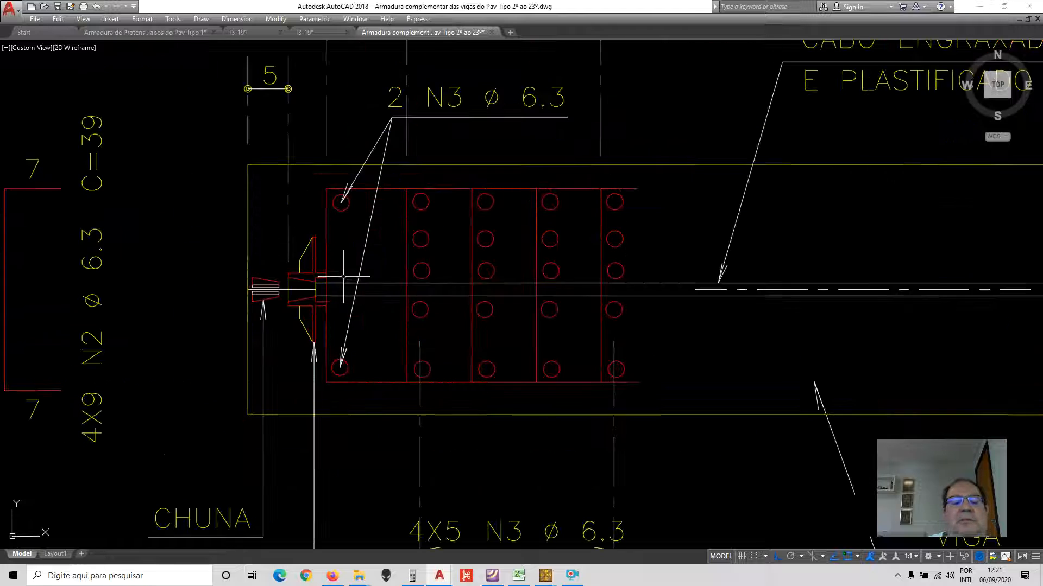
# - Draw a line with Ortho off from the anchor plate's upper end, sloping up through the fretagem past the beam's upper edge
pyautogui.click(201, 19)
pyautogui.click(220, 48)
pyautogui.click(315, 237)
pyautogui.press('F8')
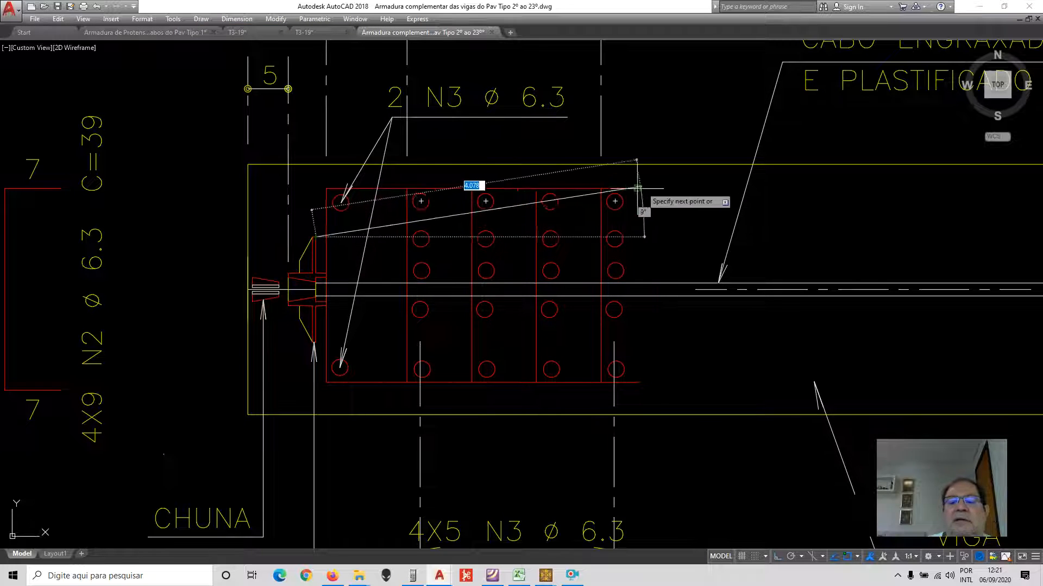
pyautogui.click(658, 152)
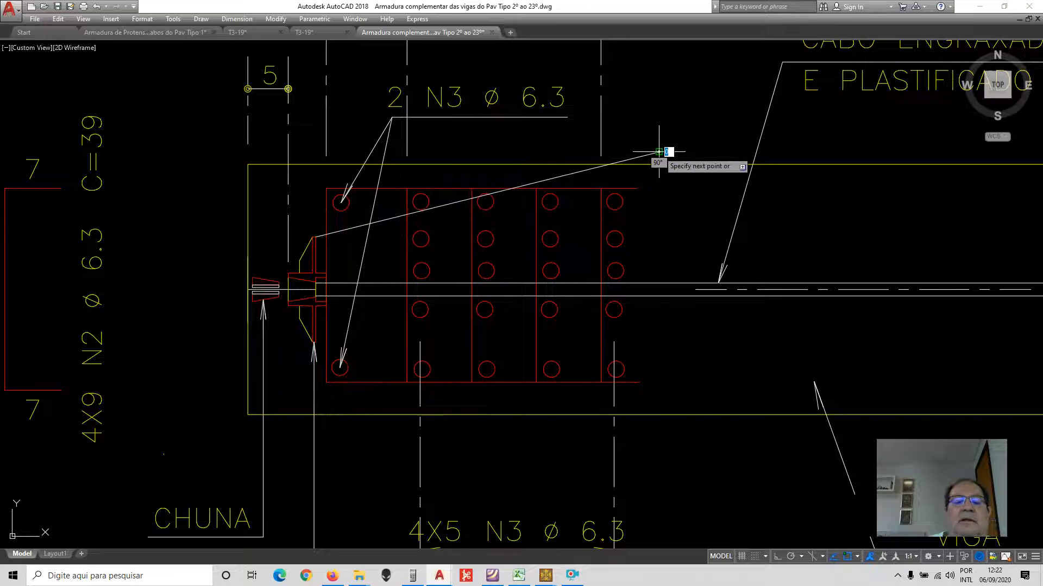
pyautogui.press('Escape')
# - Draw a matching line from the anchor plate's lower end, sloping down through the fretagem past the beam's lower edge
pyautogui.rightClick(504, 161)
pyautogui.click(535, 168)
pyautogui.click(312, 342)
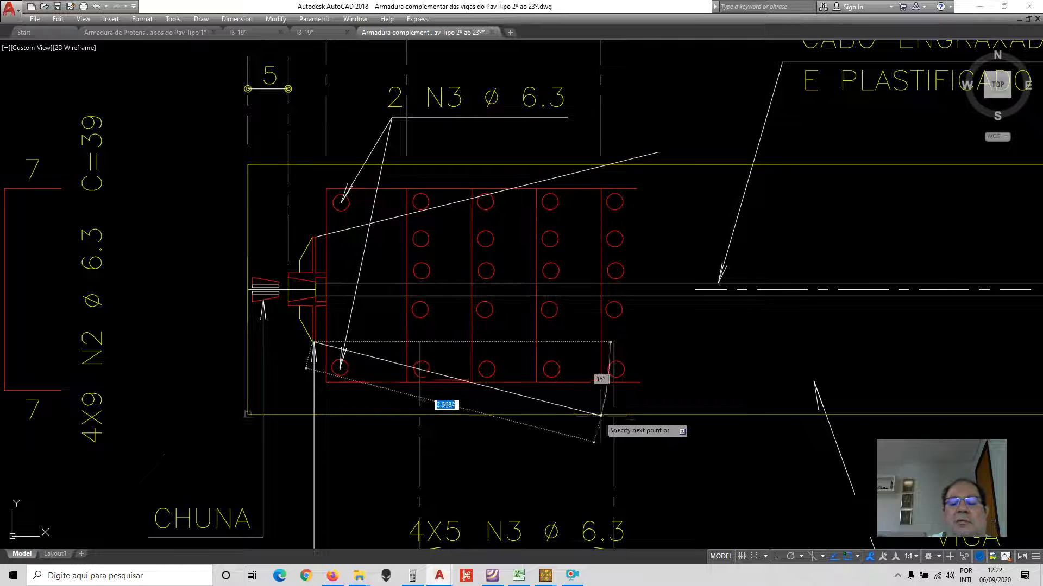
pyautogui.click(688, 441)
pyautogui.press('Return')
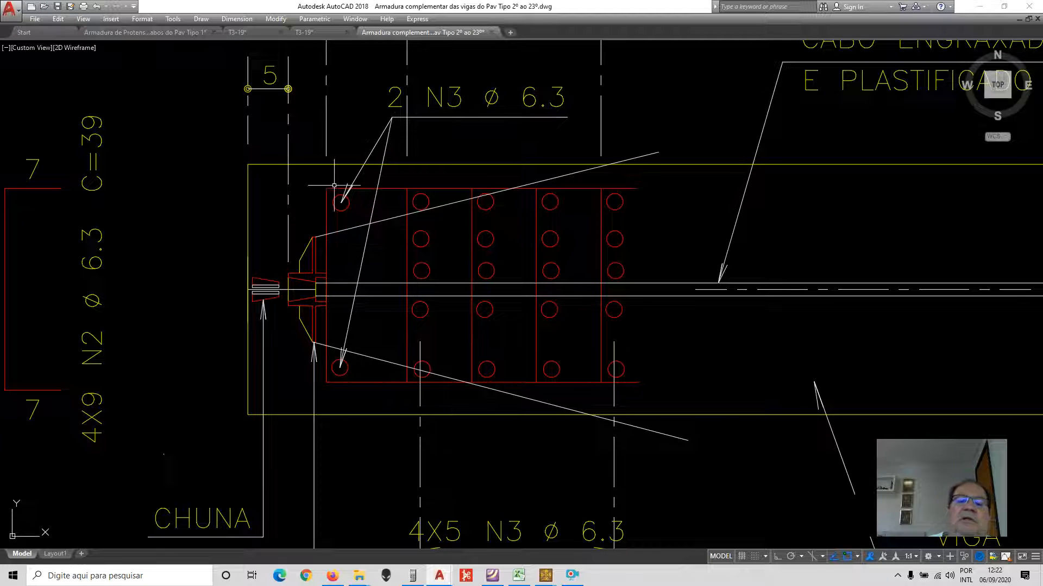
pyautogui.scroll(-6, 411, 260)
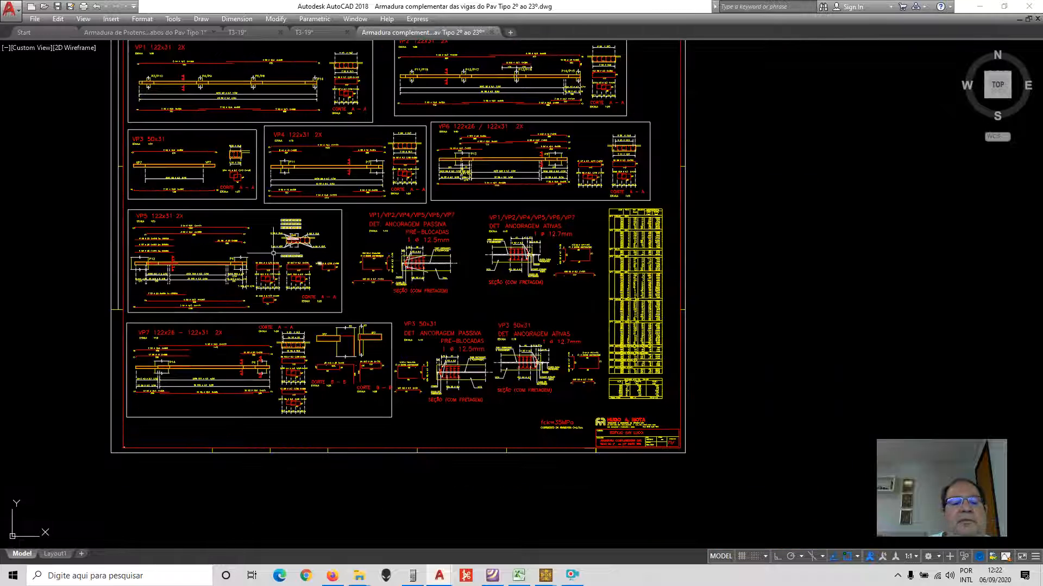
# - Switch to the TRABALHO 03 - 2019 workbook in Excel and review the ELU sheet's shear and longitudinal reinforcement table by section
pyautogui.scroll(4, 233, 243)
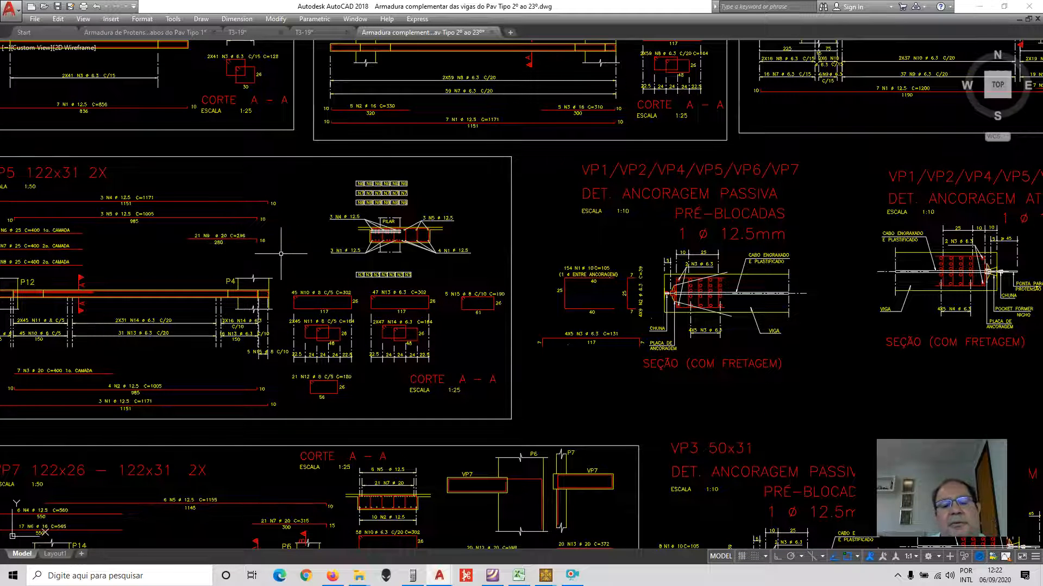
pyautogui.scroll(-2, 592, 298)
pyautogui.click(518, 576)
pyautogui.scroll(16, 483, 368)
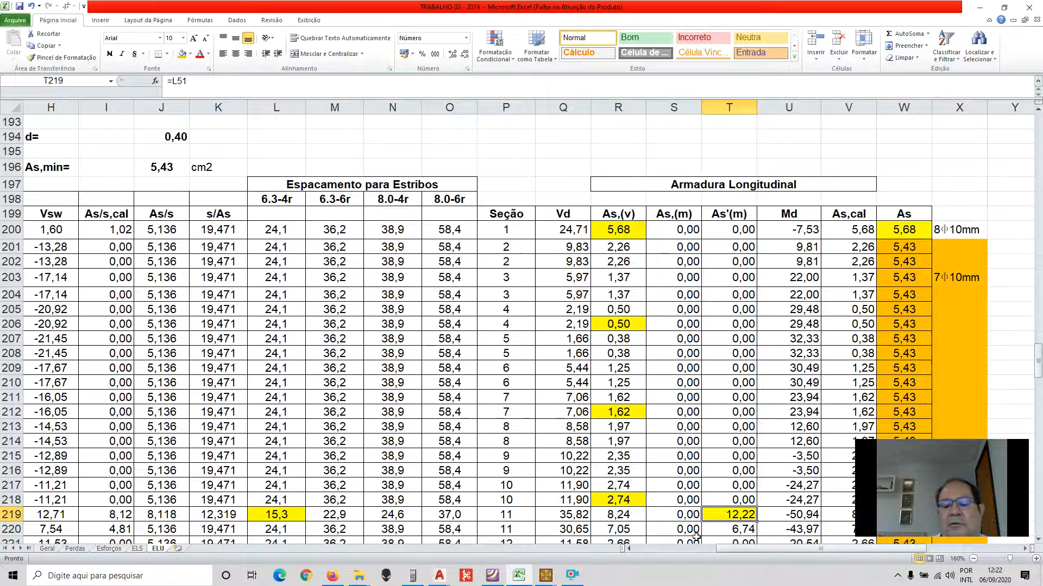
pyautogui.moveTo(739, 554); pyautogui.dragTo(657, 554)
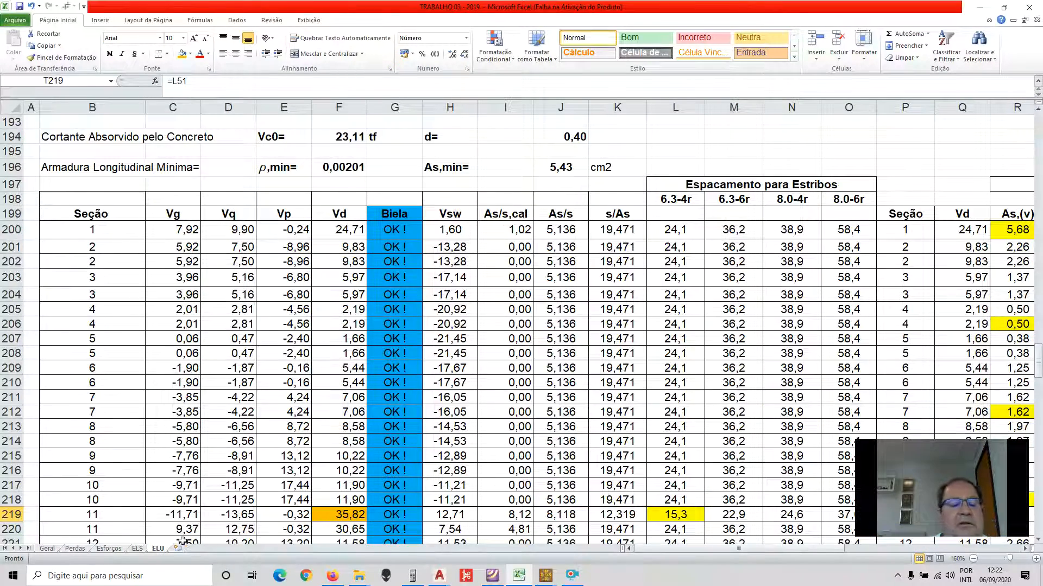
# - Compare the Ts and Ti stress curves with their limits in the ELS sheet's Quase Permanente and Frequente charts
pyautogui.click(139, 549)
pyautogui.scroll(-5, 480, 380)
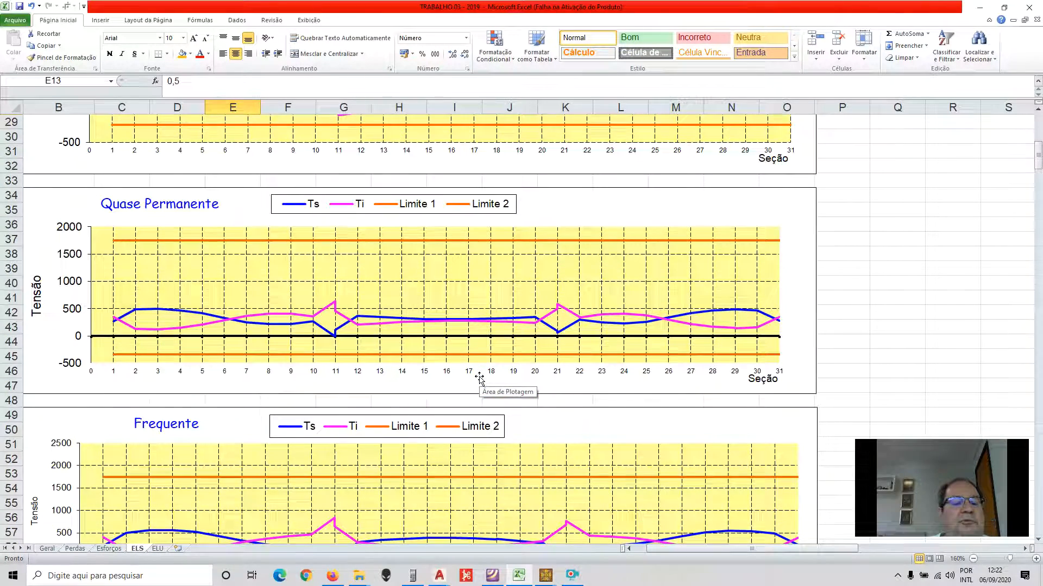
pyautogui.scroll(-2, 480, 378)
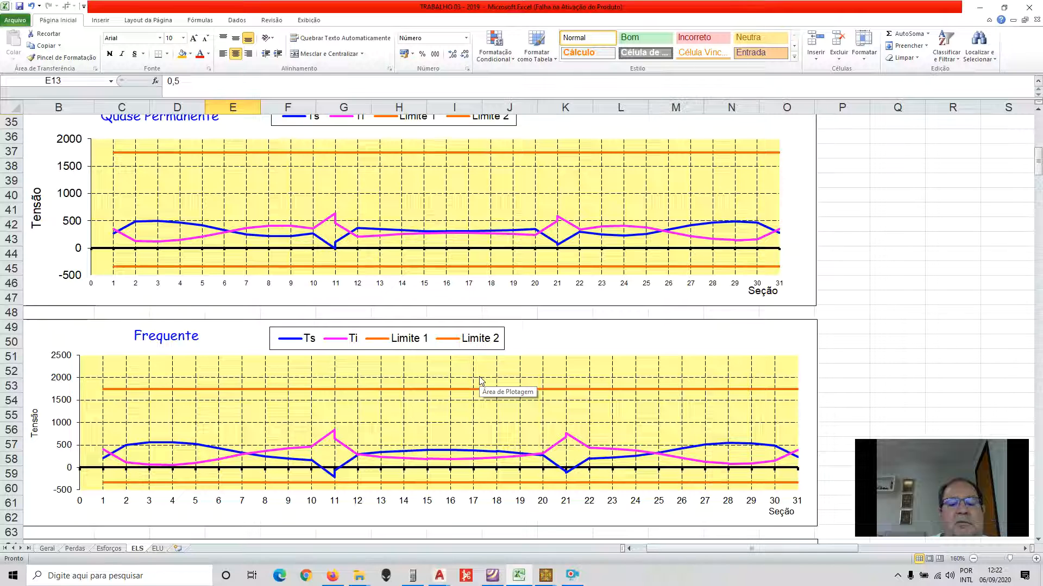
pyautogui.scroll(-1, 479, 380)
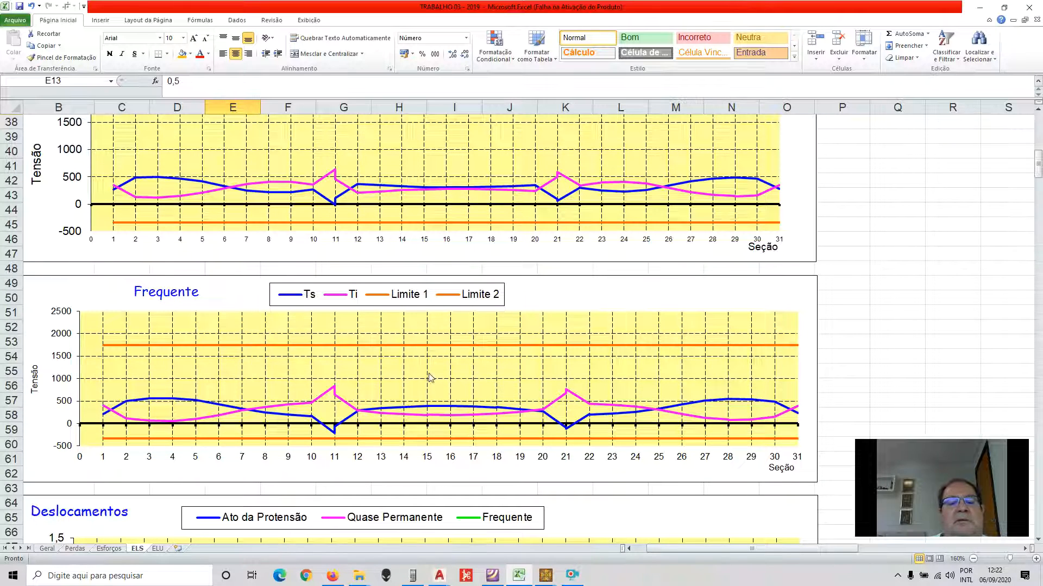
pyautogui.scroll(2, 422, 326)
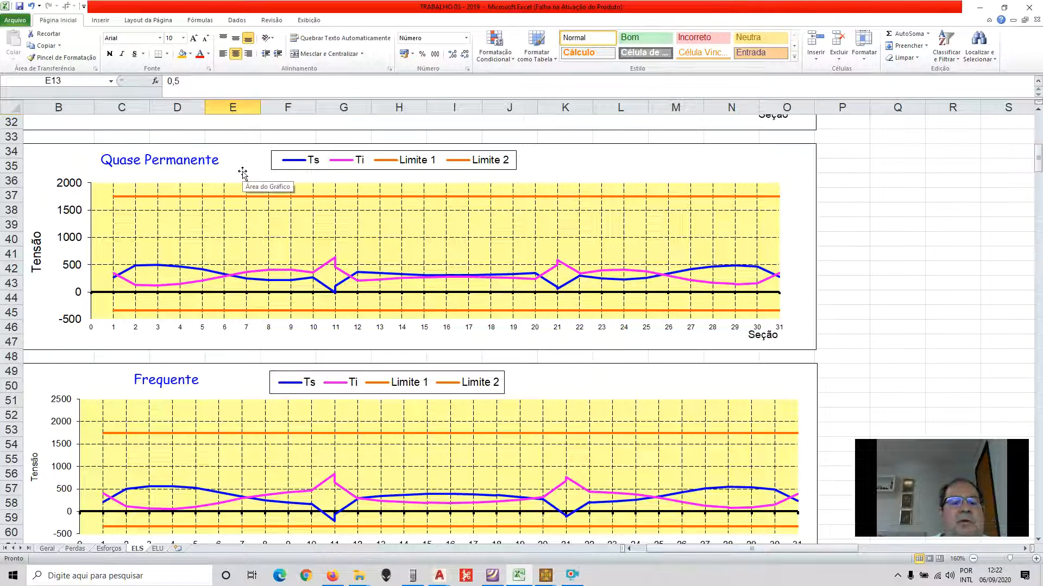
pyautogui.scroll(-2, 481, 260)
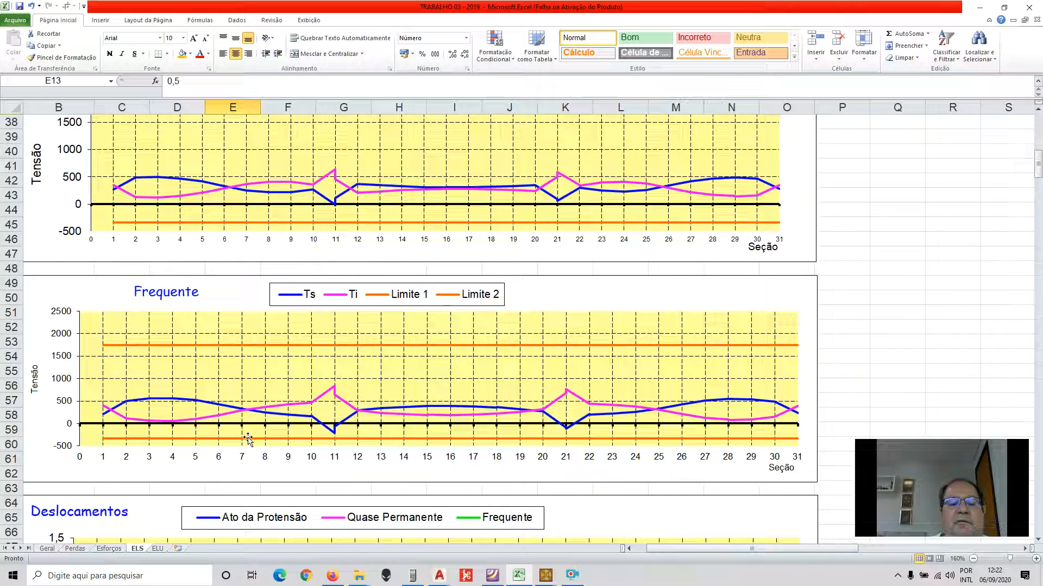
pyautogui.scroll(-3, 543, 378)
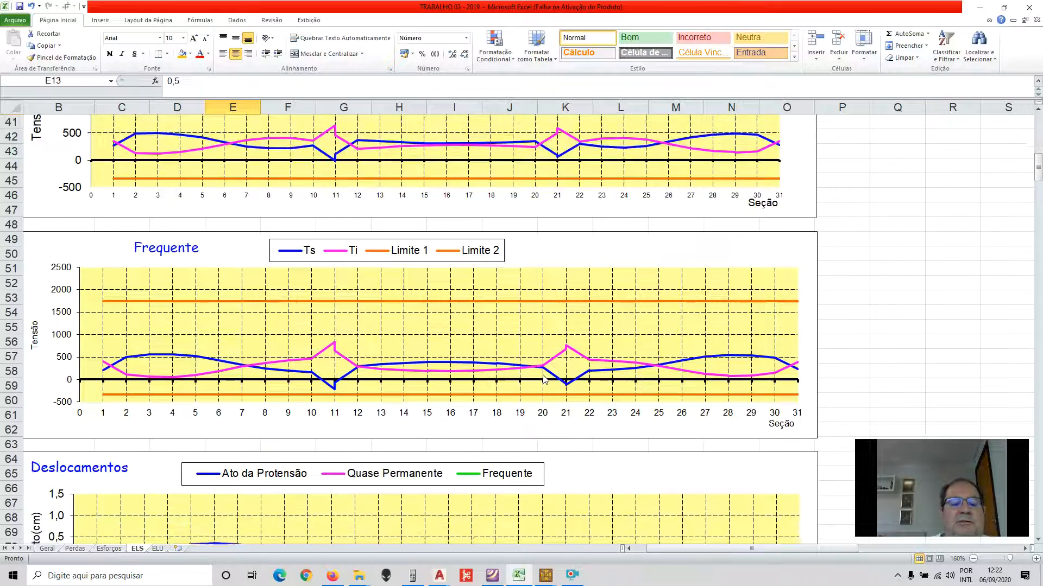
# - Return to the ELU sheet's minimum reinforcement and shear checks and save the workbook
pyautogui.click(161, 548)
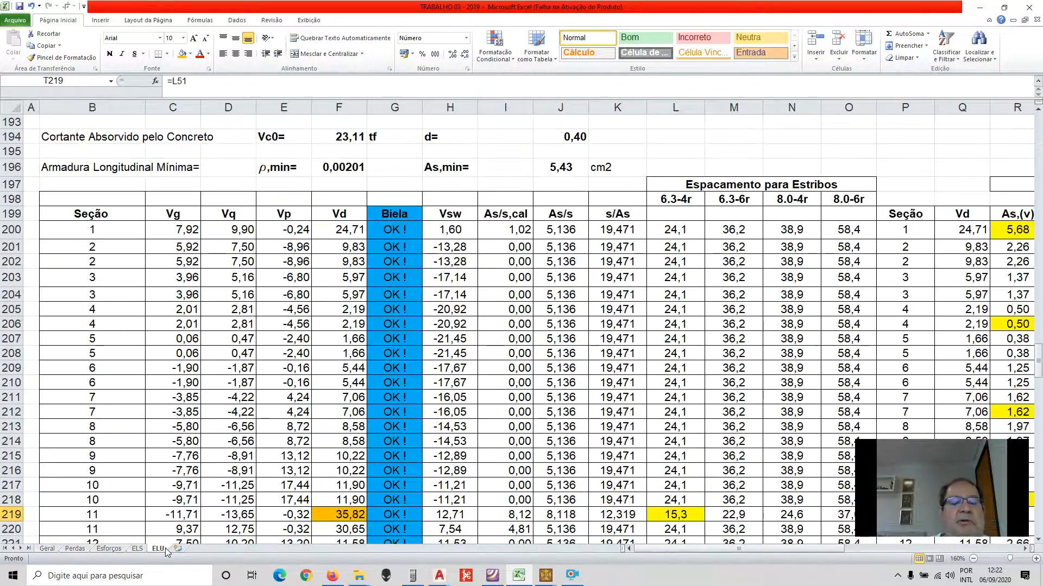
pyautogui.scroll(8, 527, 349)
pyautogui.scroll(-5, 528, 349)
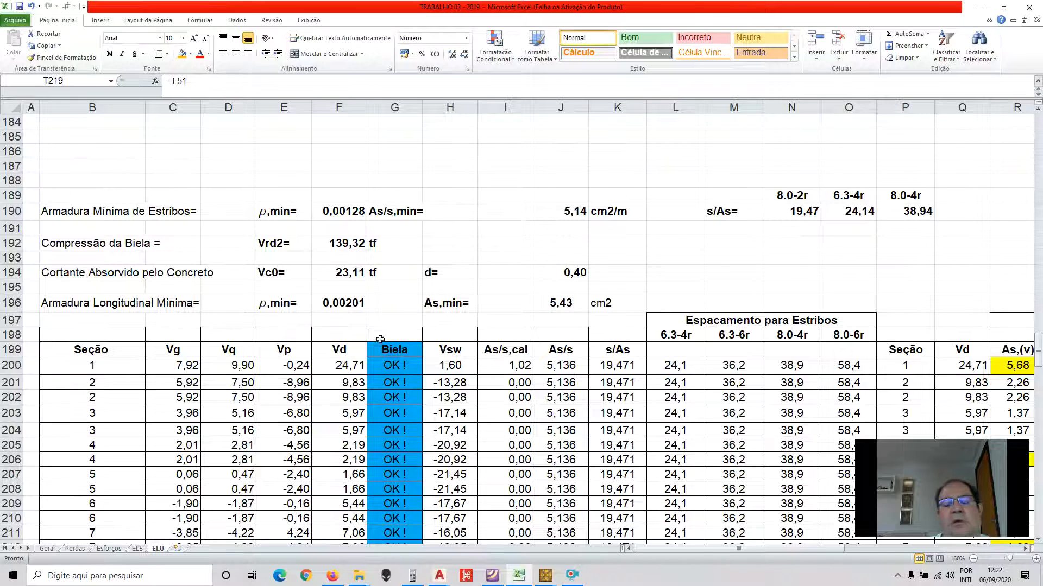
pyautogui.click(22, 7)
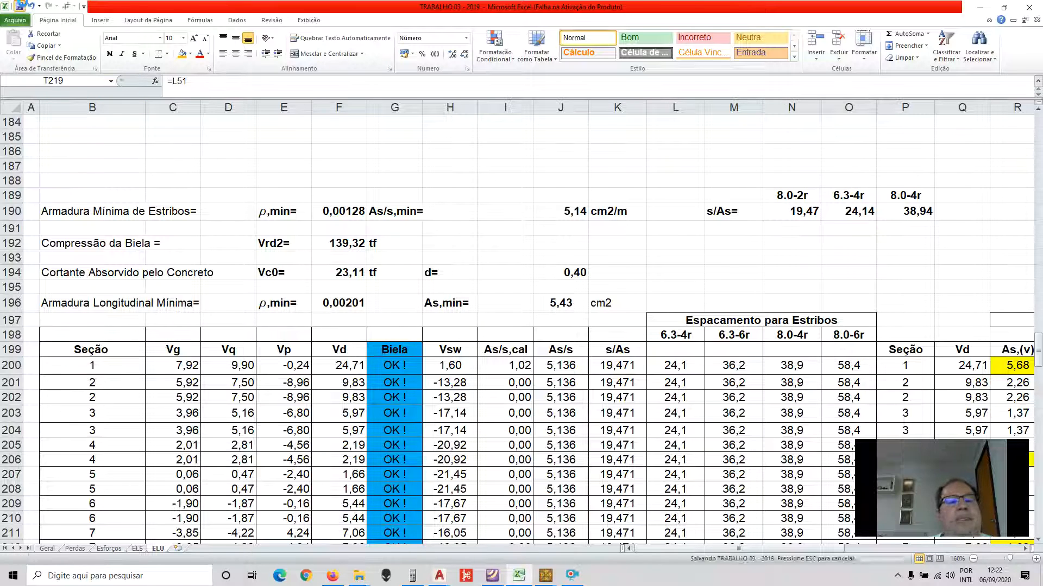